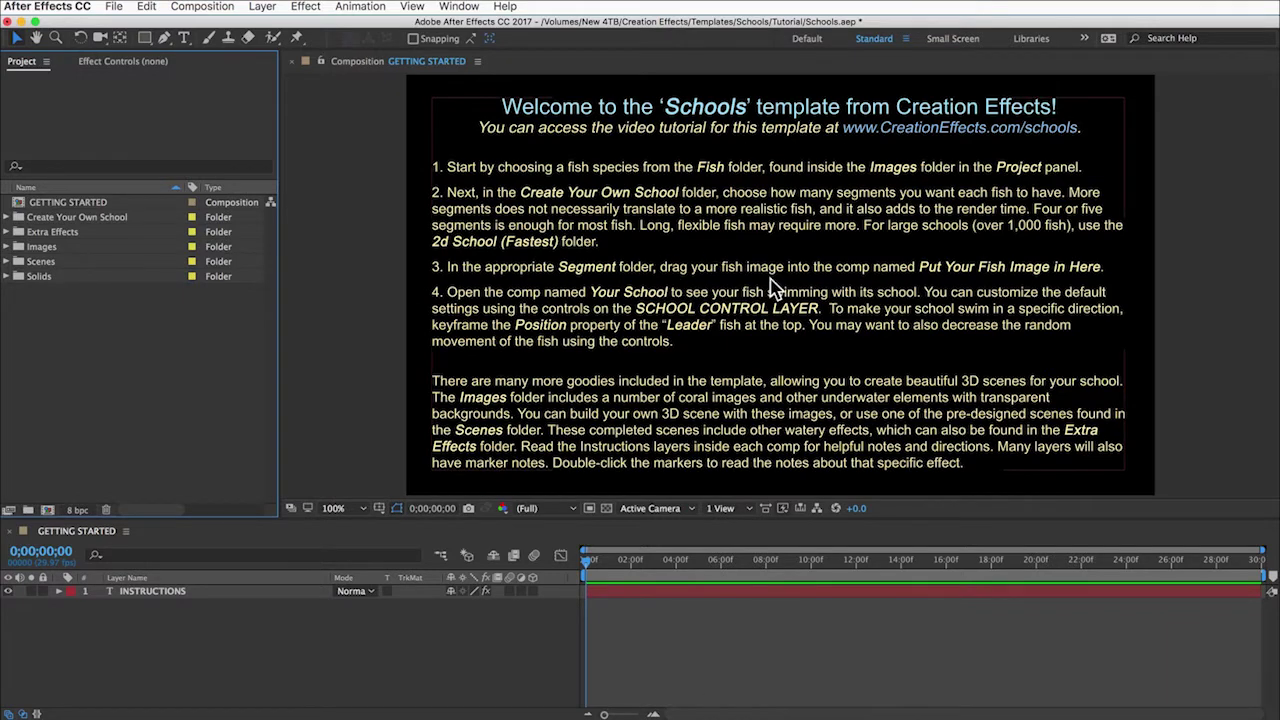
# Step: Return to the project contents and widen that area until the Size, Media Duration and File Path columns show
pyautogui.click(133, 68)
pyautogui.click(459, 7)
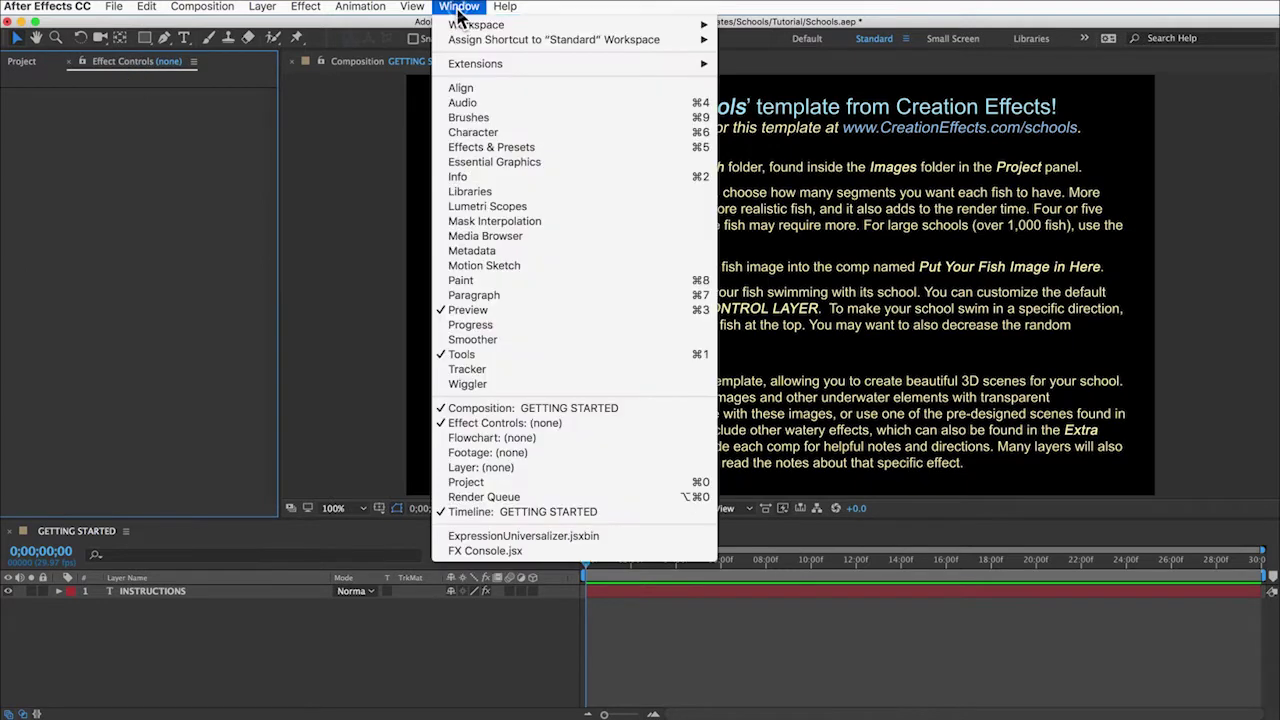
pyautogui.click(30, 96)
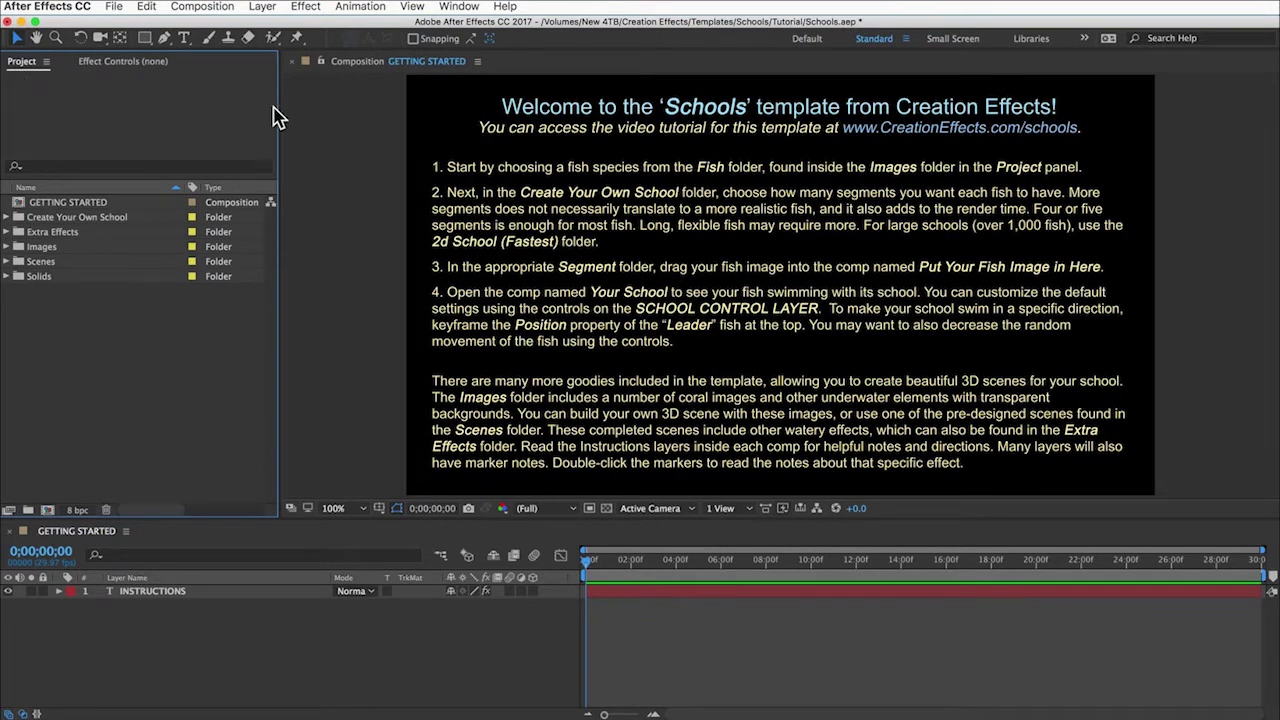
pyautogui.moveTo(278, 108); pyautogui.dragTo(483, 112)
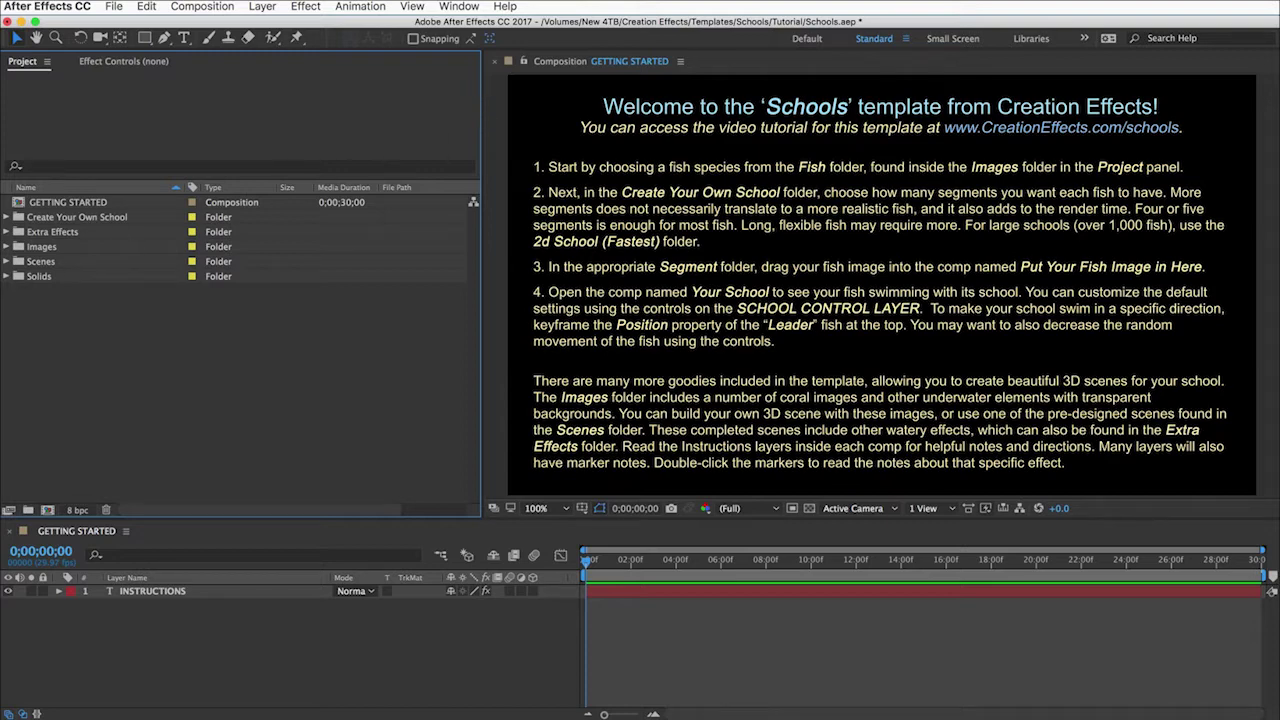
# Step: Expand the Images folder and its Fish subfolder in the project
pyautogui.click(36, 247)
pyautogui.click(6, 247)
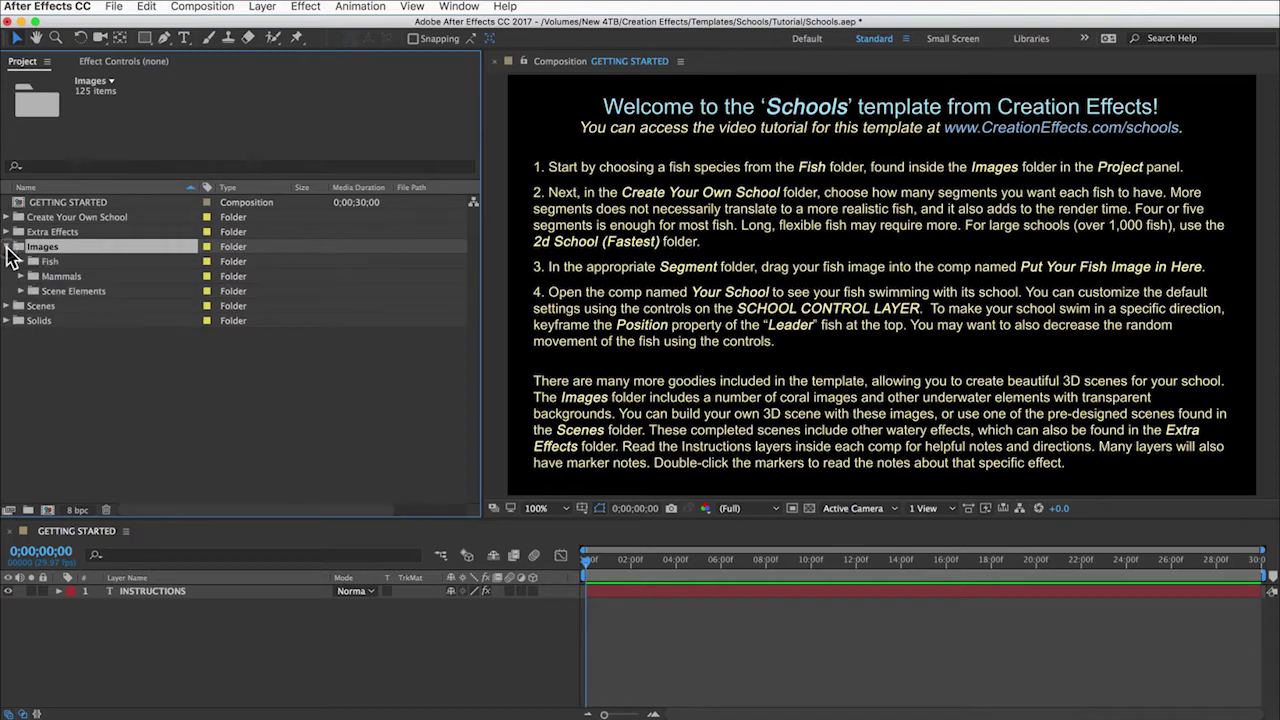
pyautogui.click(31, 261)
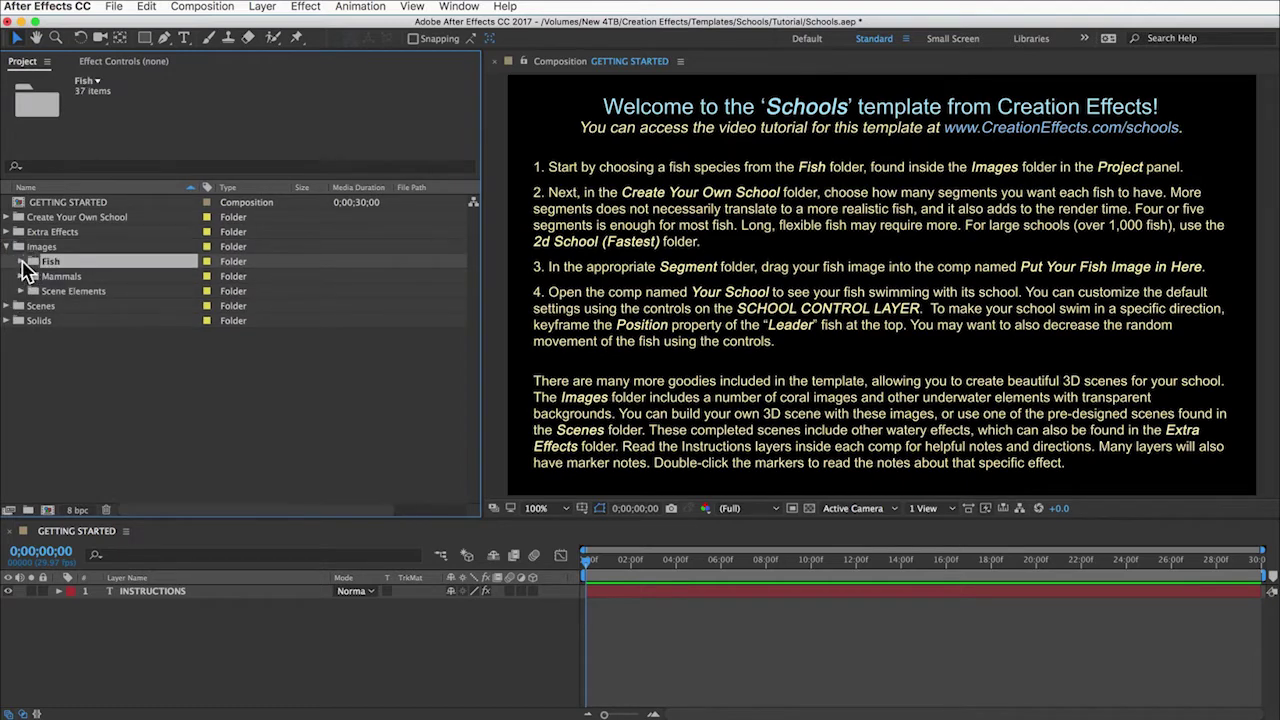
pyautogui.click(20, 261)
# Step: Preview several fish images in the Fish folder, including Blue Devil.png, Bluestripe Snapper.png and Surgeonfish Blue.png
pyautogui.click(76, 263)
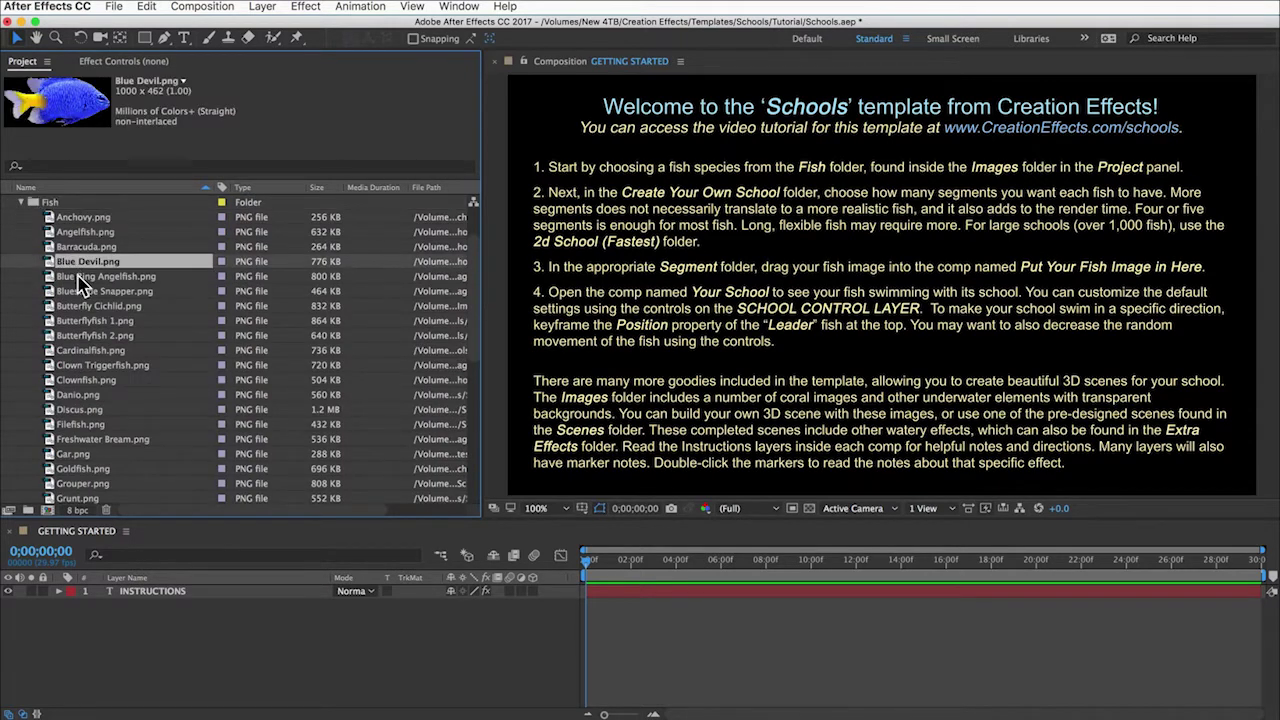
pyautogui.click(80, 277)
pyautogui.click(78, 292)
pyautogui.scroll(-5, 80, 300)
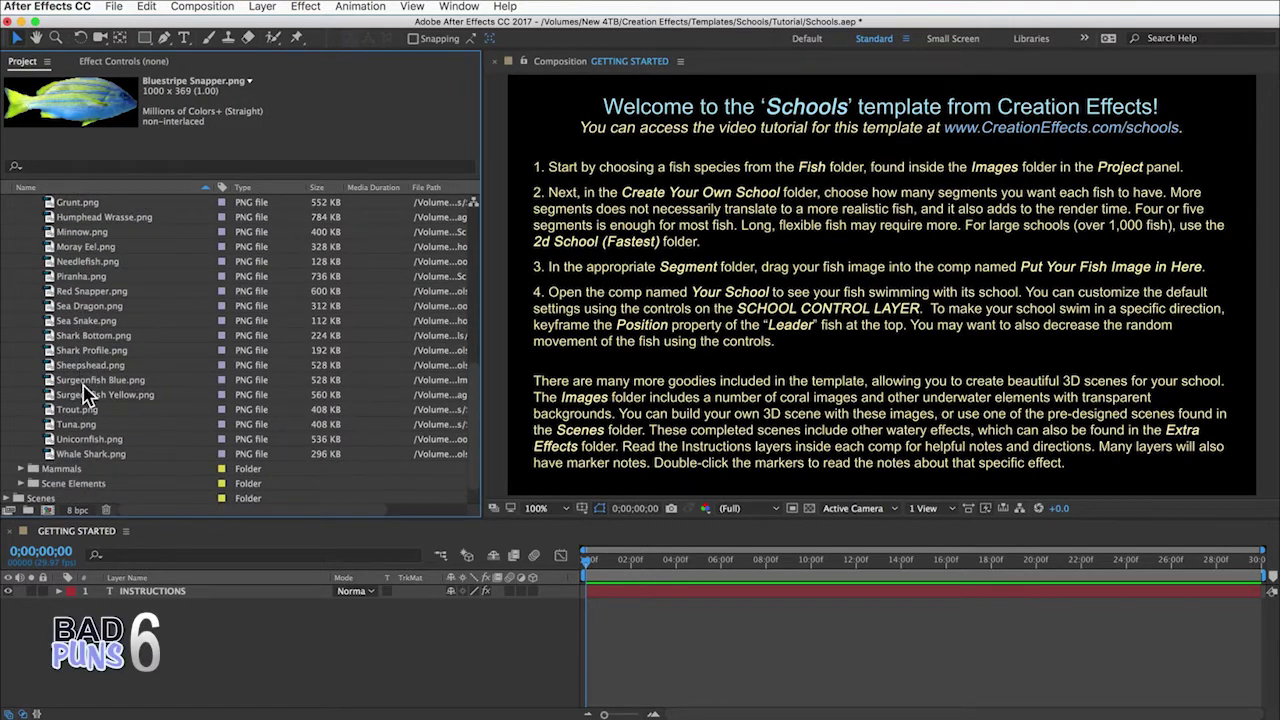
pyautogui.click(84, 381)
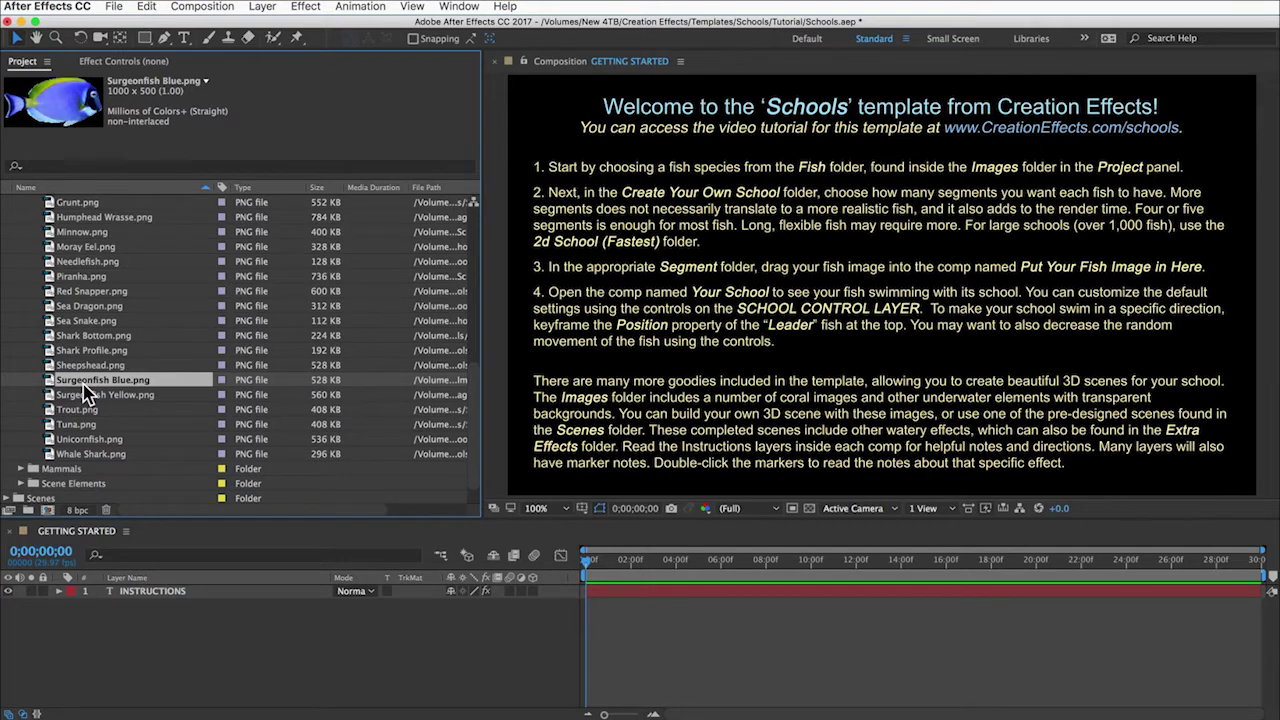
pyautogui.scroll(6, 70, 308)
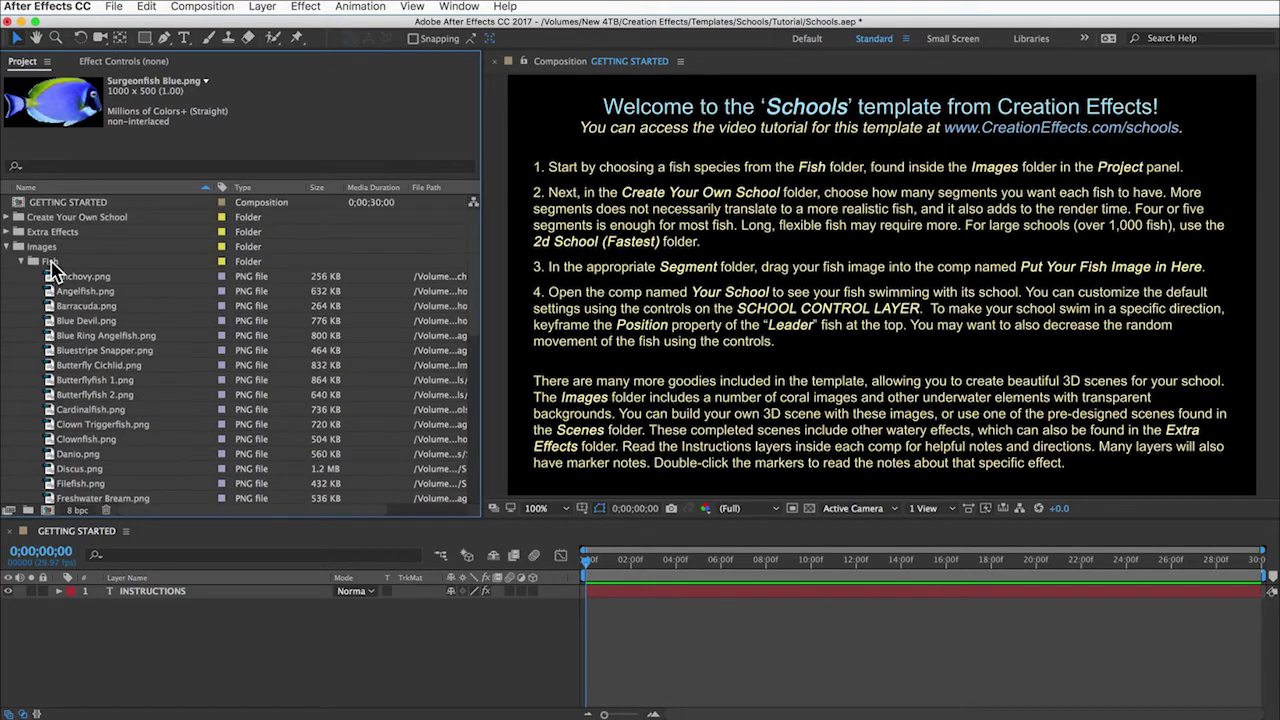
# Step: Expand the Create Your Own School folder, review its segment folders, and expand the 5-Segment Fish folder
pyautogui.click(42, 218)
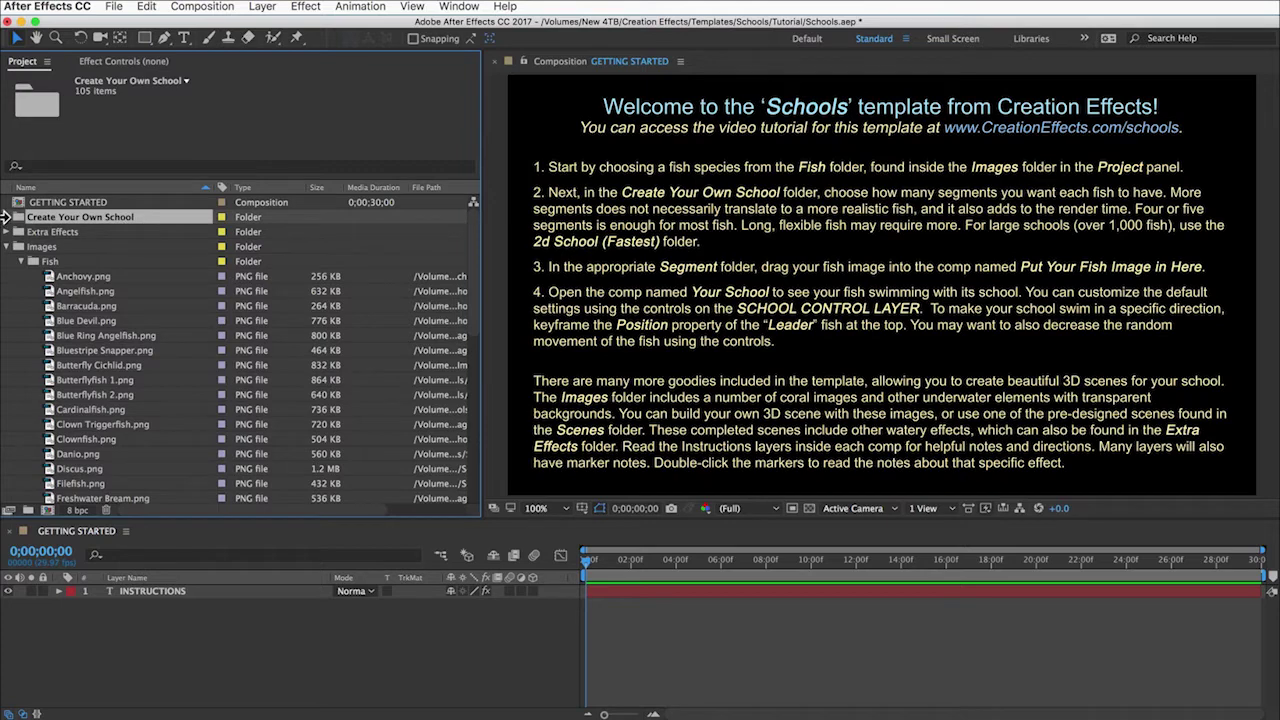
pyautogui.click(6, 217)
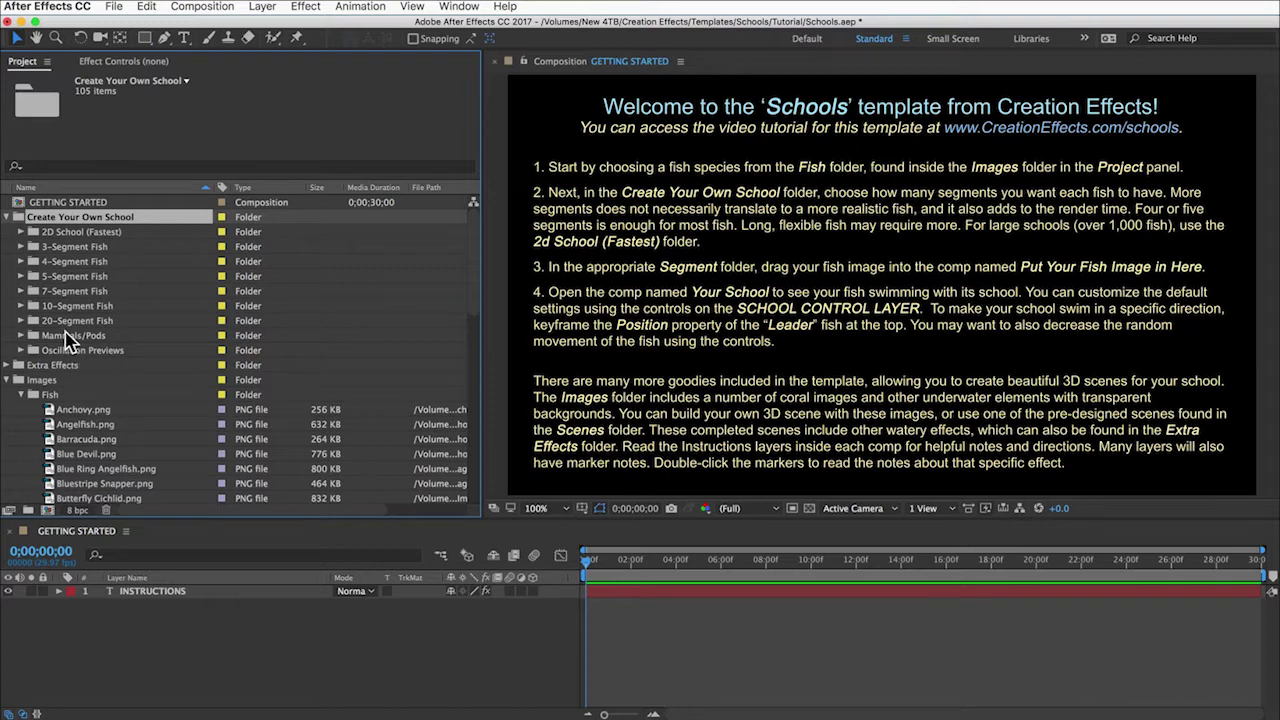
pyautogui.click(68, 306)
pyautogui.click(63, 320)
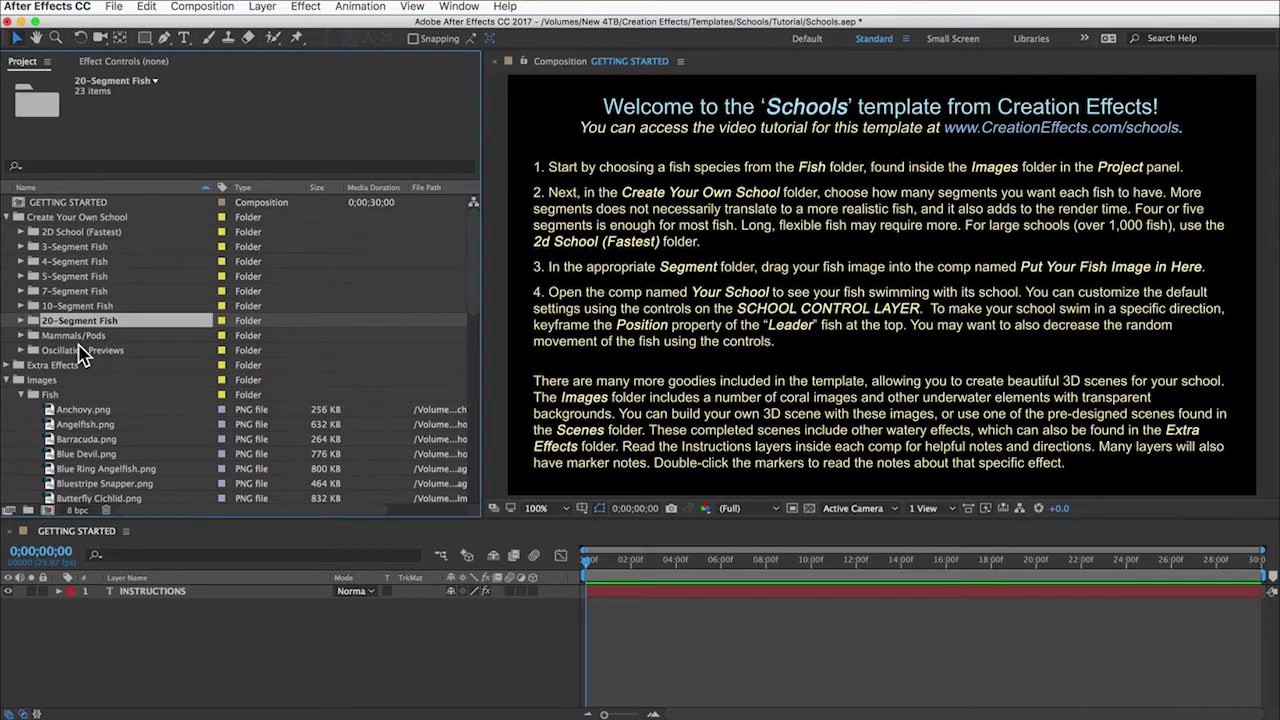
pyautogui.click(64, 262)
pyautogui.click(58, 277)
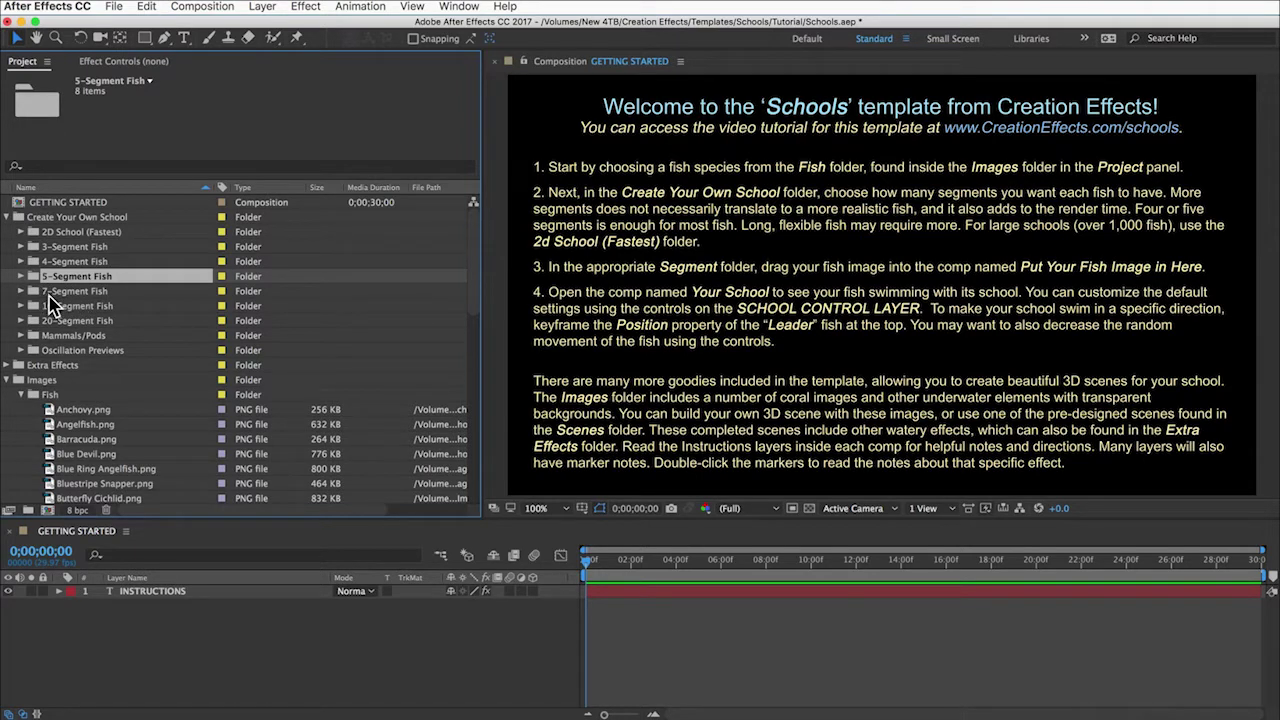
pyautogui.click(21, 276)
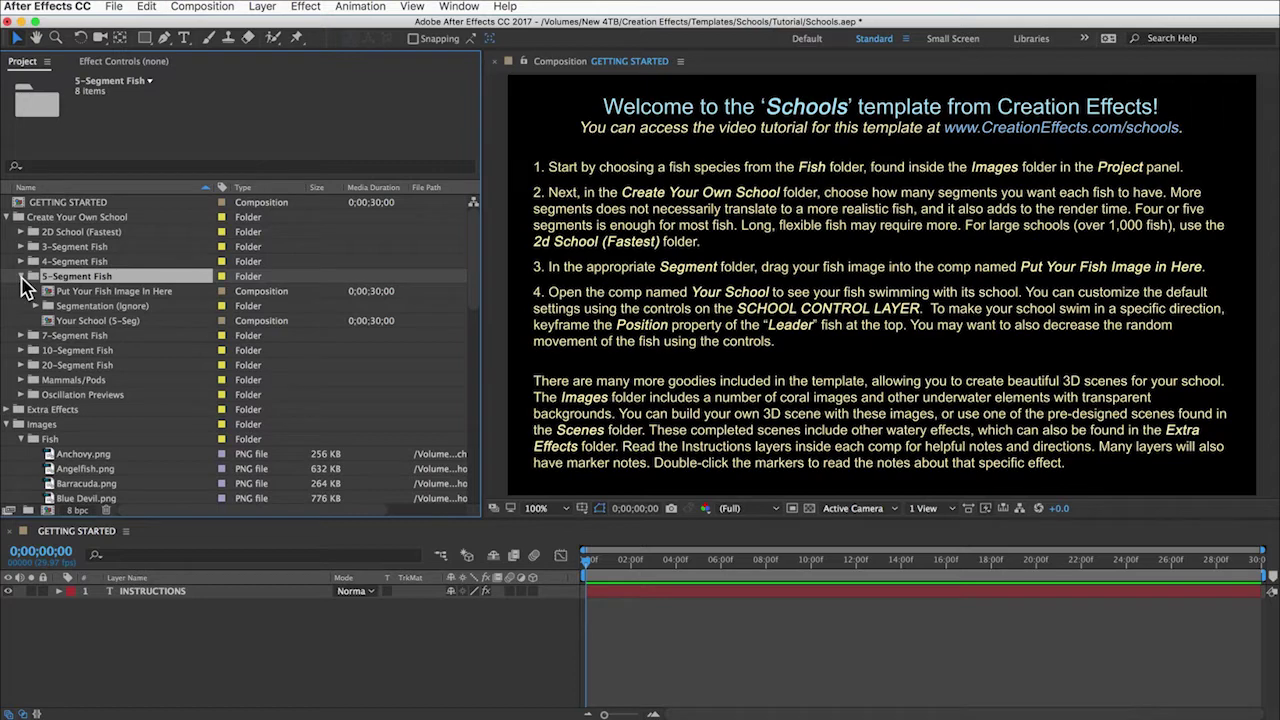
# Step: Add Surgeonfish Blue.png beneath the placement guide in the 5-segment Put Your Fish Image In Here comp, and hide the guide layer
pyautogui.doubleClick(104, 292)
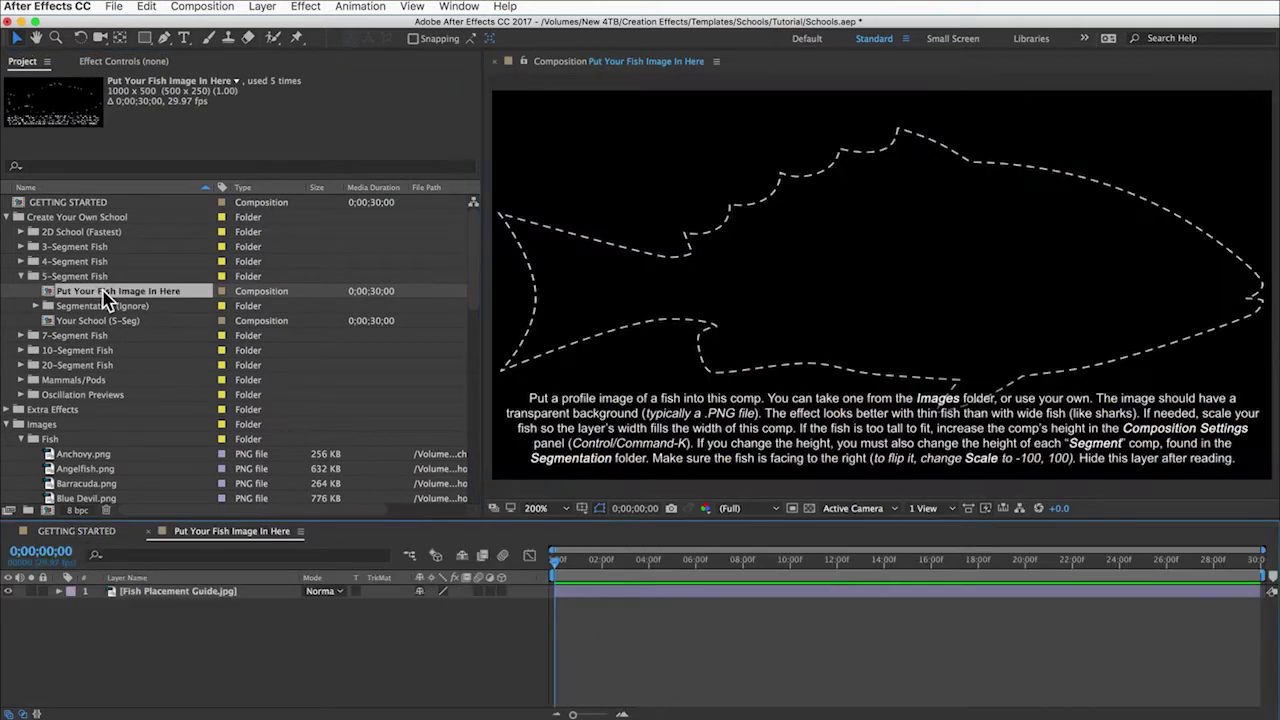
pyautogui.scroll(-15, 91, 370)
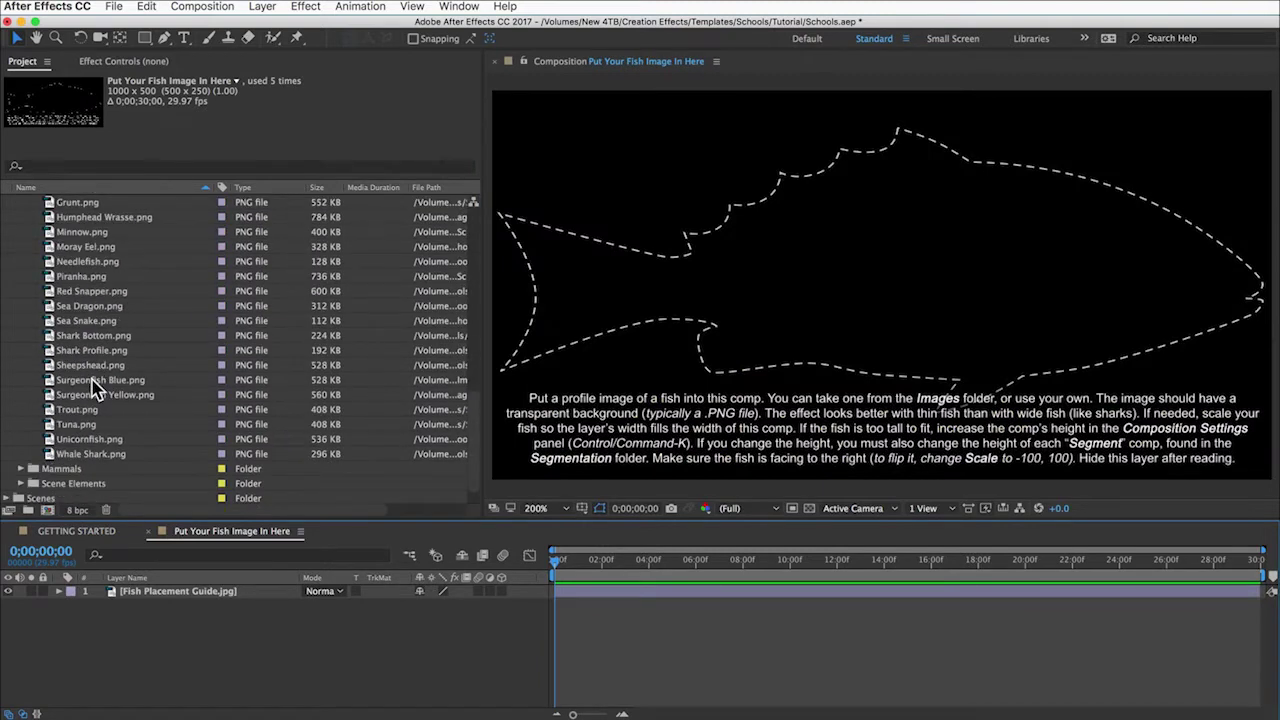
pyautogui.click(91, 380)
pyautogui.moveTo(88, 385); pyautogui.dragTo(165, 614)
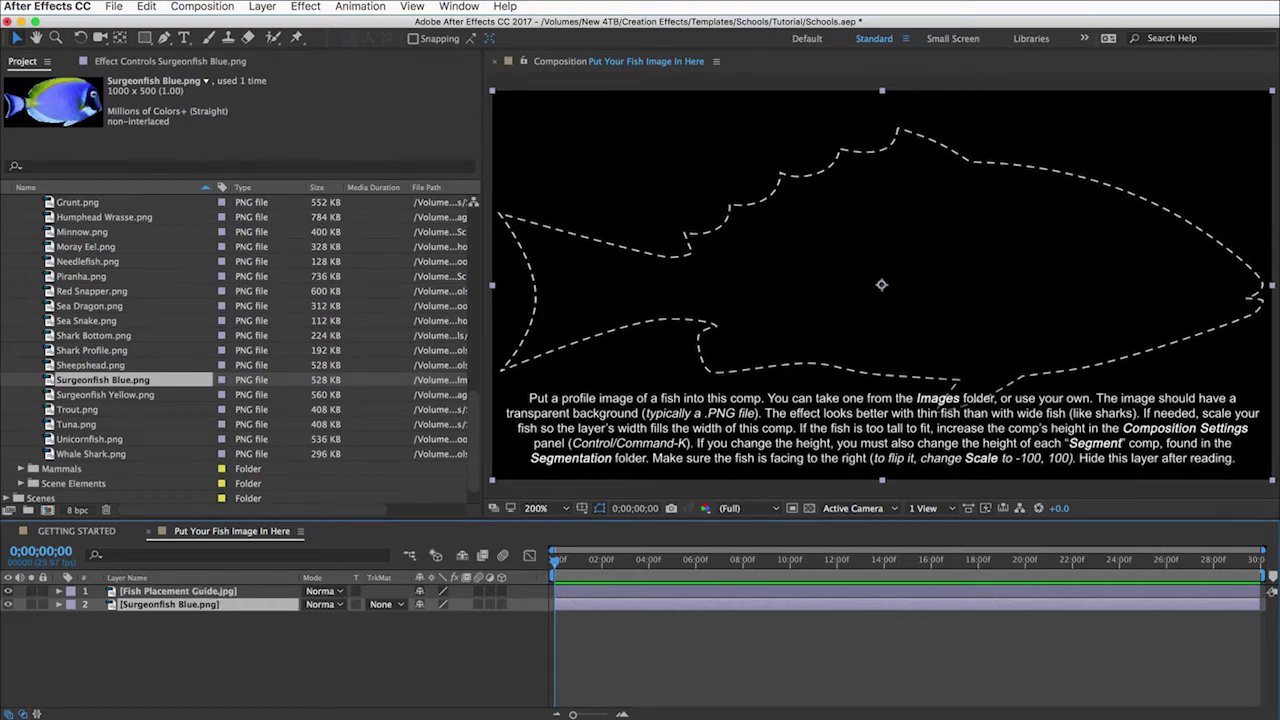
pyautogui.click(8, 591)
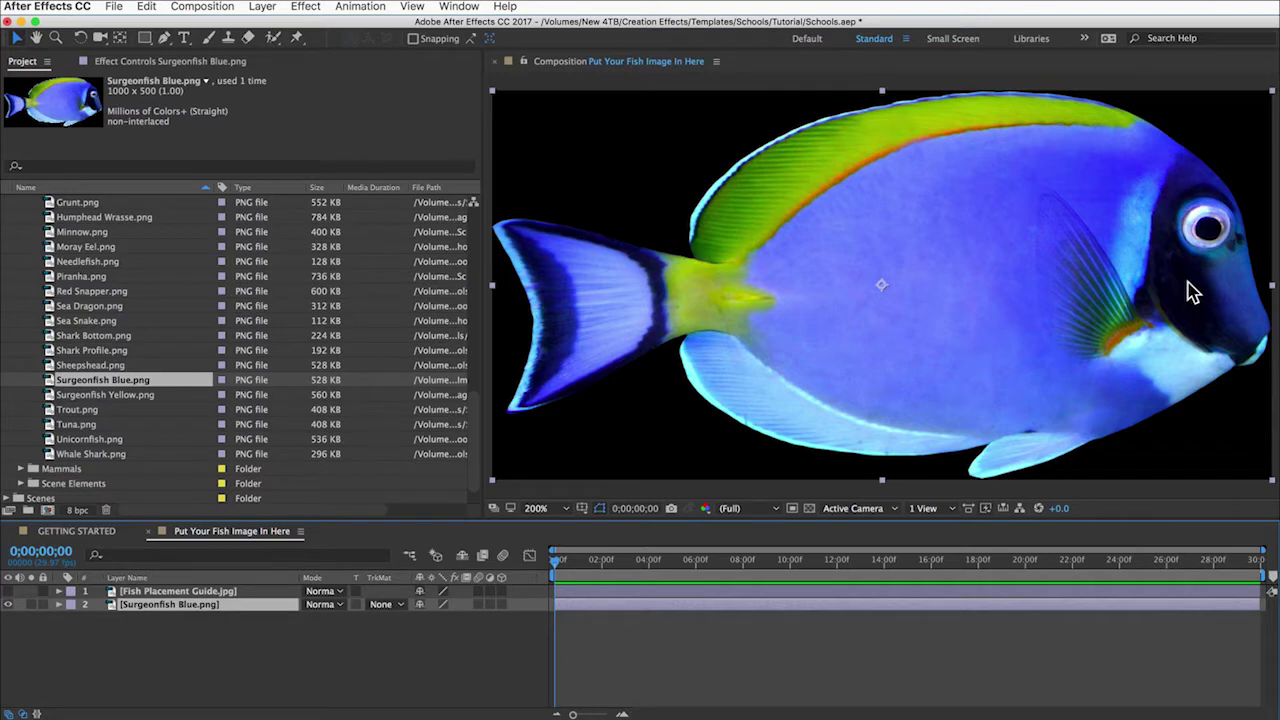
# Step: Examine the height of the Put Your Fish Image In Here comp in its Composition Settings
pyautogui.click(205, 7)
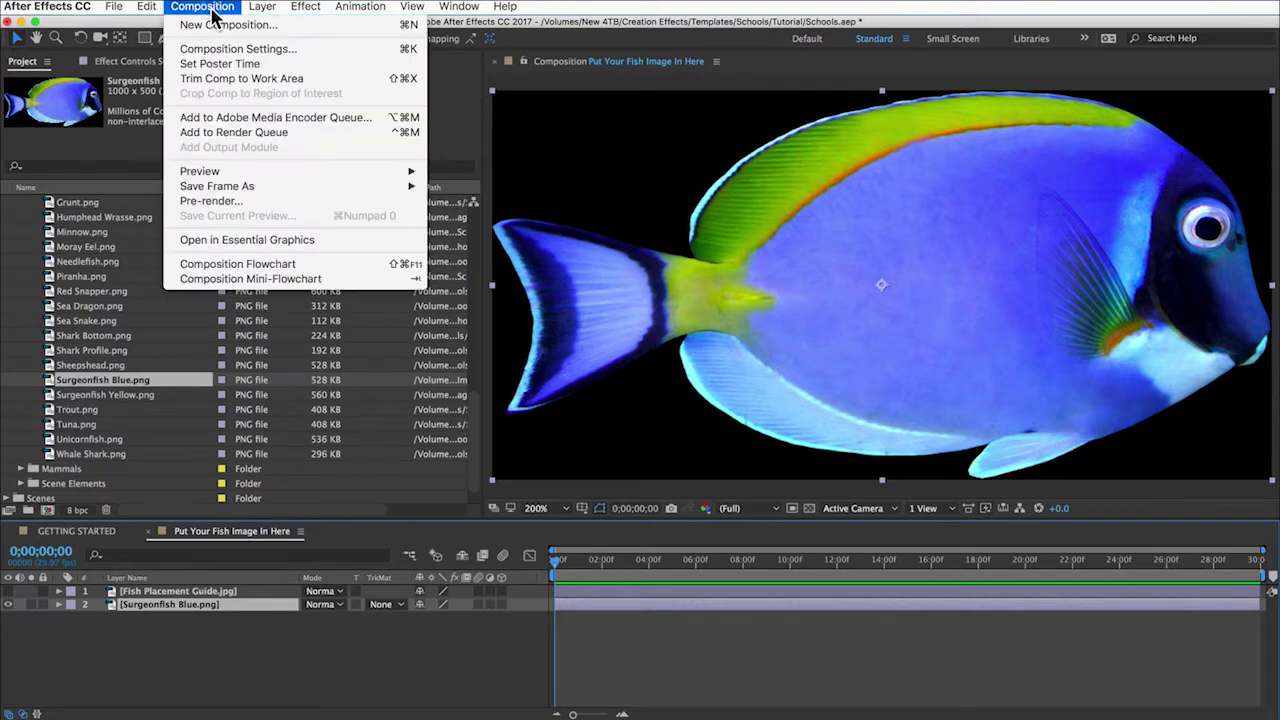
pyautogui.click(273, 50)
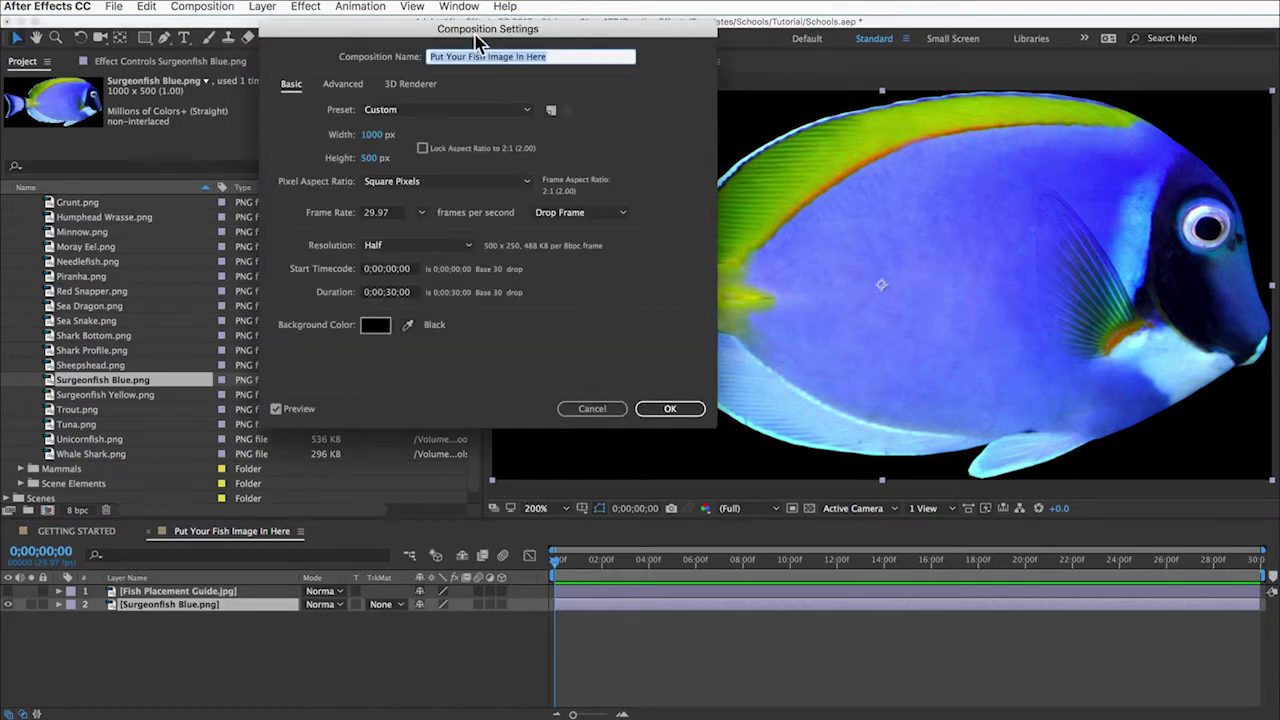
pyautogui.moveTo(478, 45); pyautogui.dragTo(522, 137)
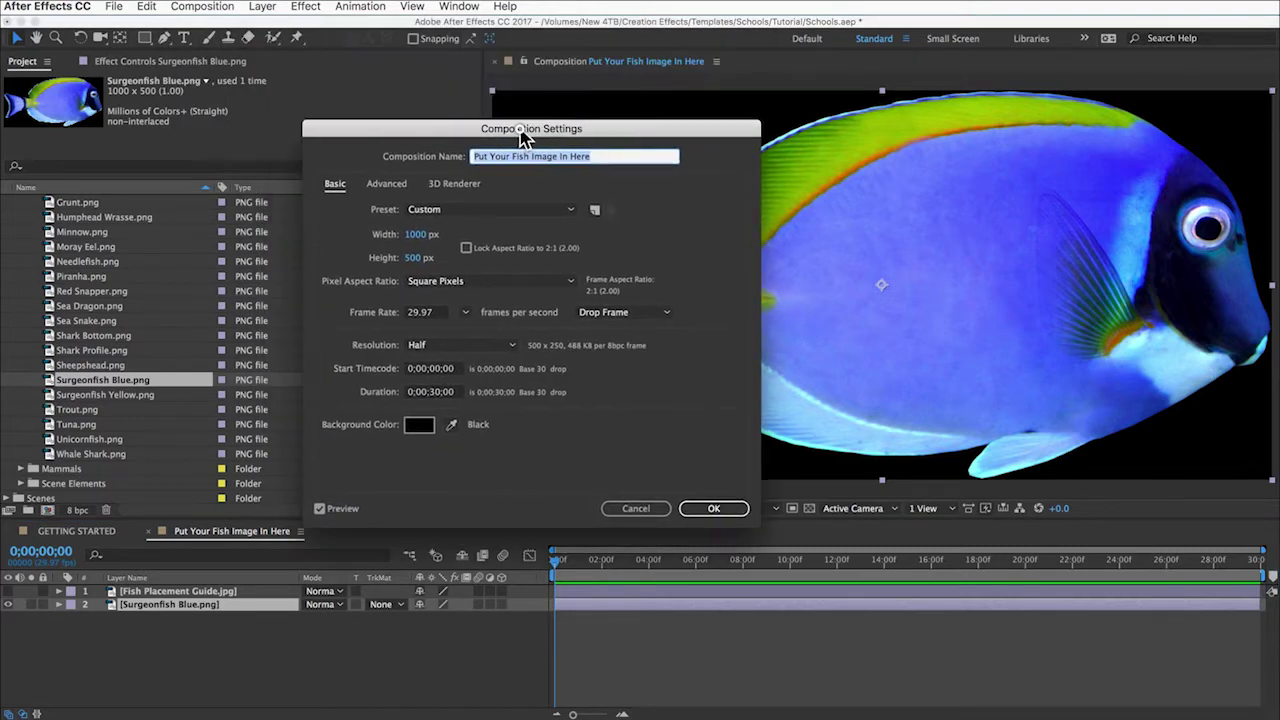
pyautogui.click(413, 258)
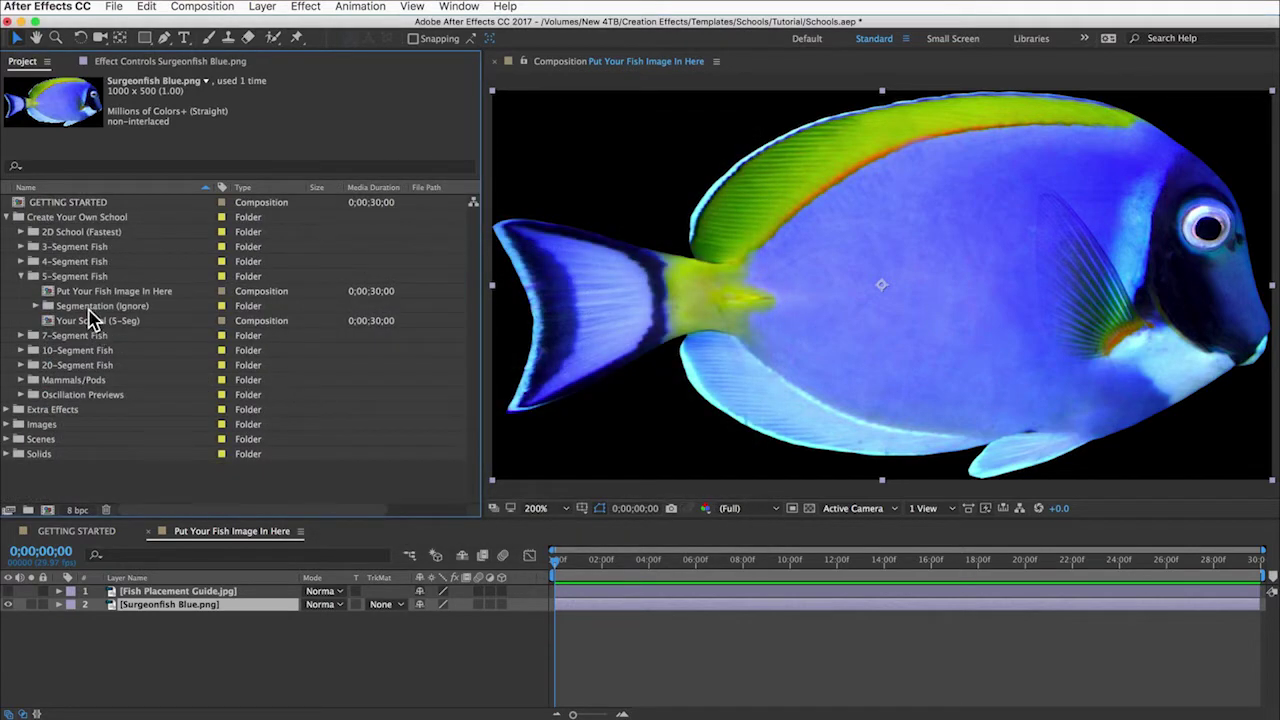
# Step: Open the Segment 1 comp from the Segmentation (Ignore) folder and check its height in Composition Settings without changing it
pyautogui.click(100, 307)
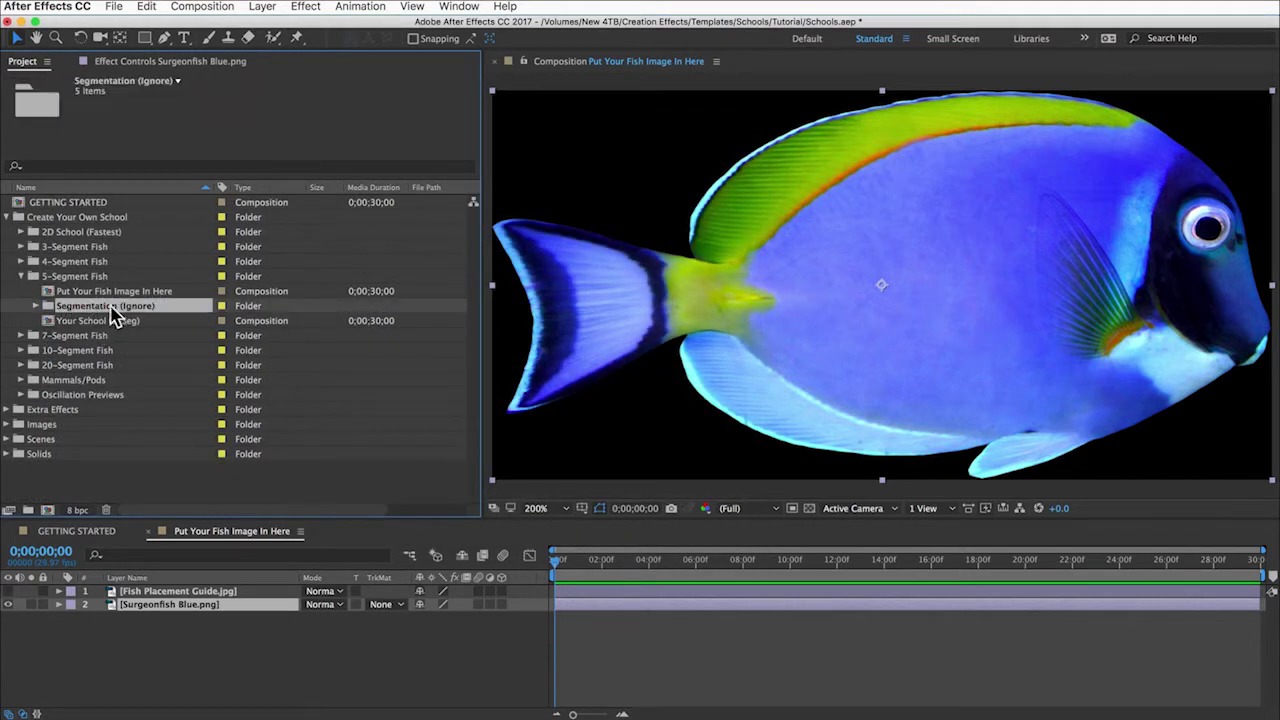
pyautogui.click(36, 306)
pyautogui.click(104, 321)
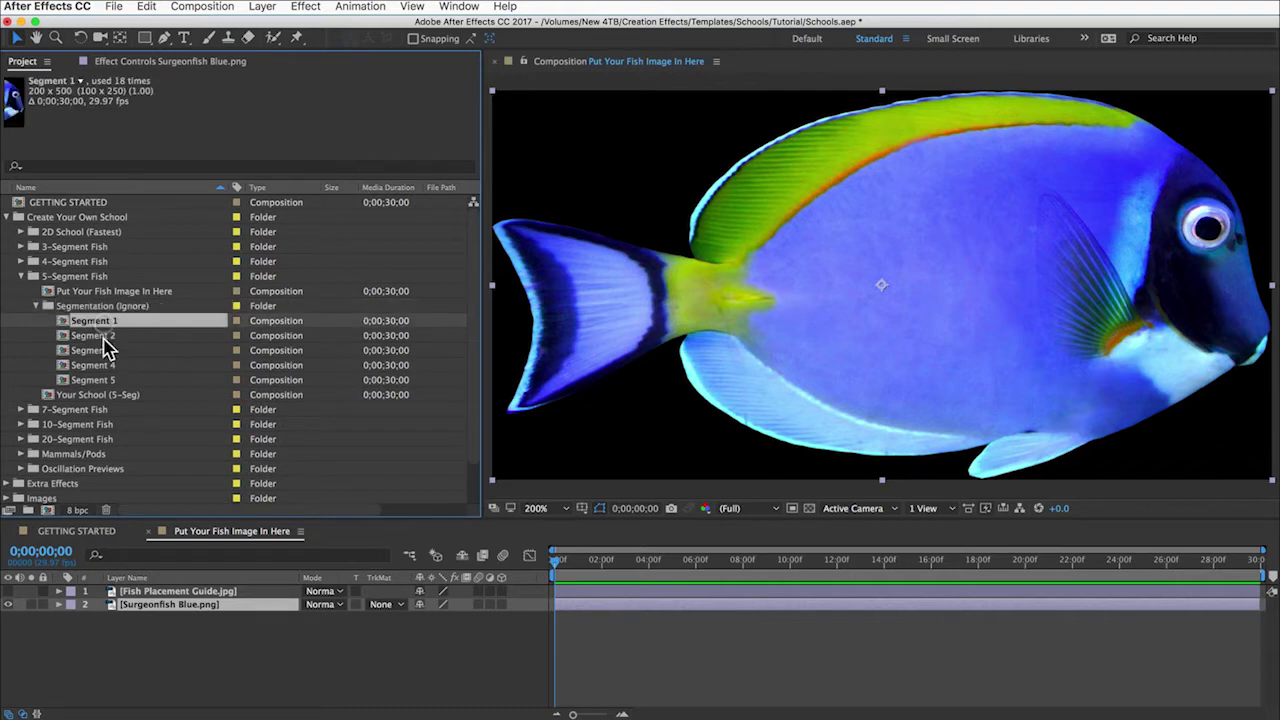
pyautogui.click(105, 335)
pyautogui.doubleClick(101, 326)
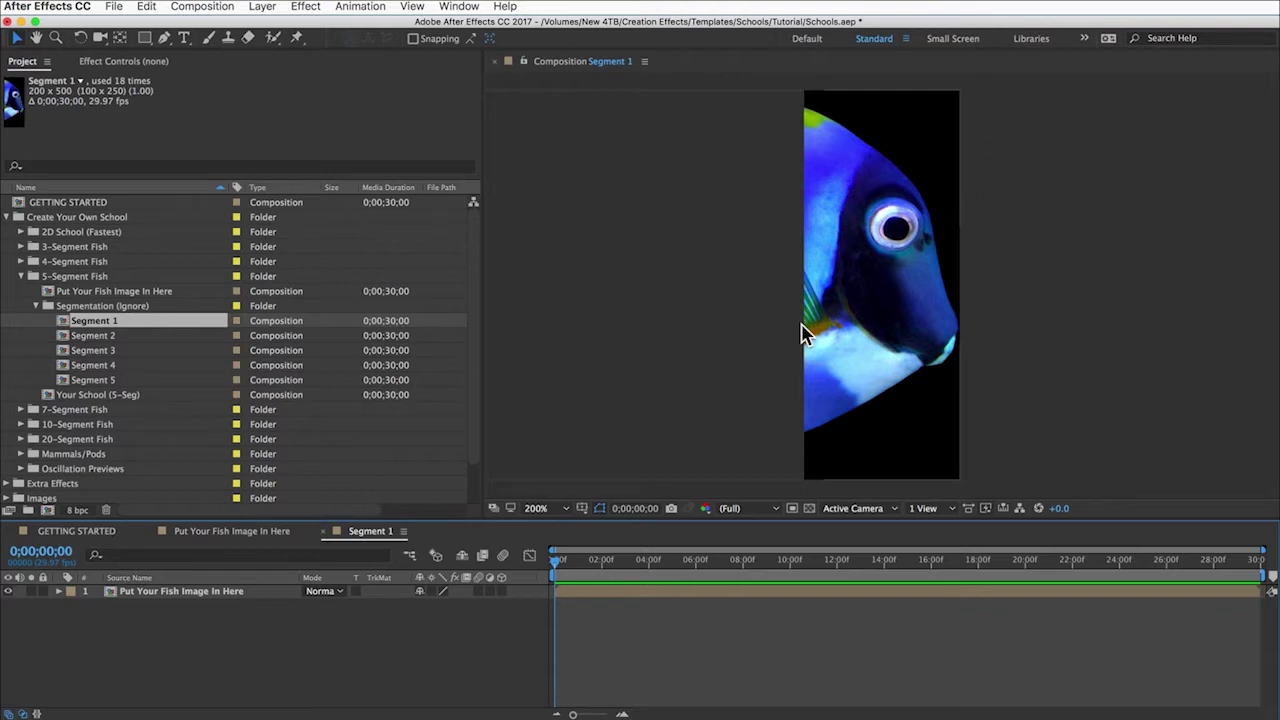
pyautogui.press('super+k')
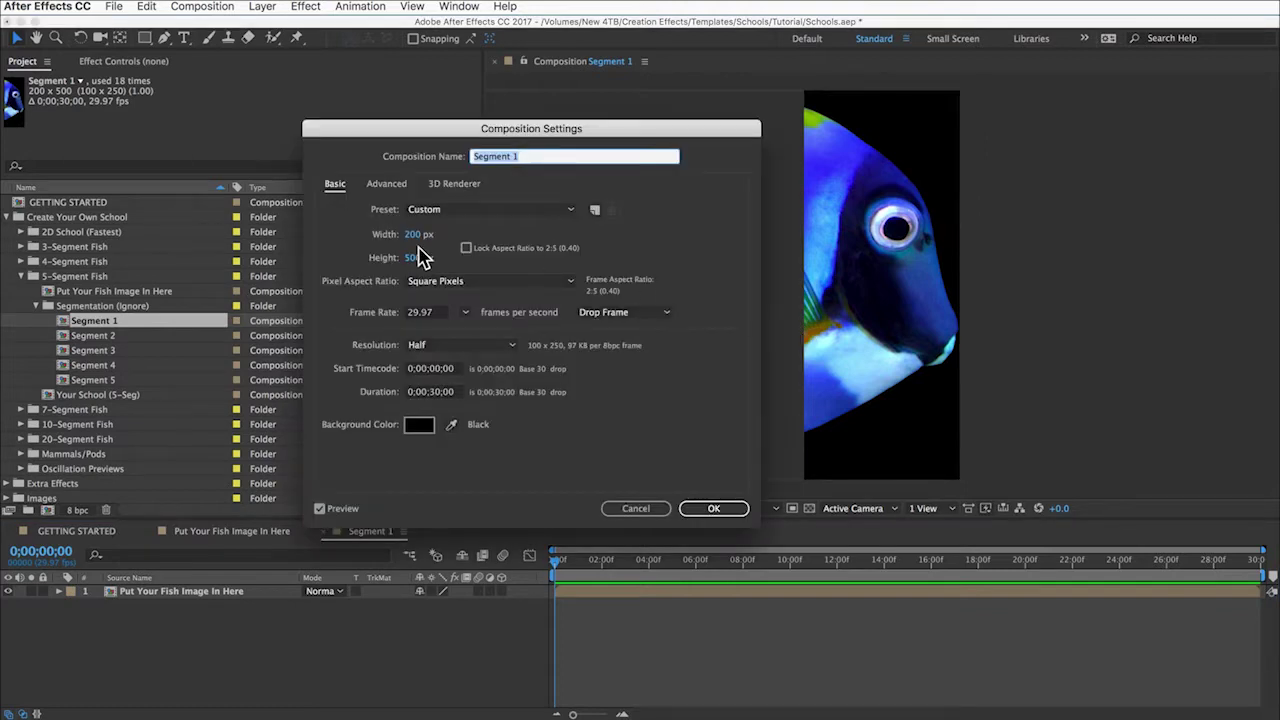
pyautogui.click(637, 509)
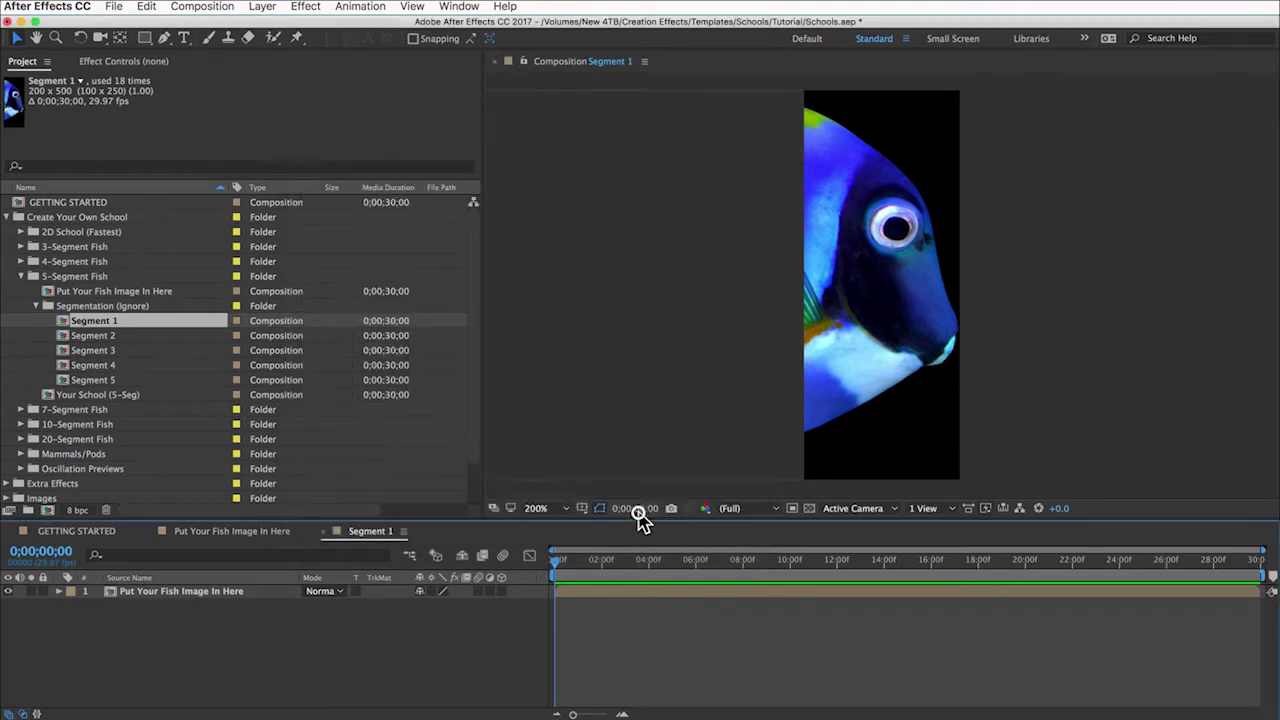
# Step: Close the Segment 1 and Put Your Fish Image In Here comps and open Your School (5-Seg)
pyautogui.click(324, 531)
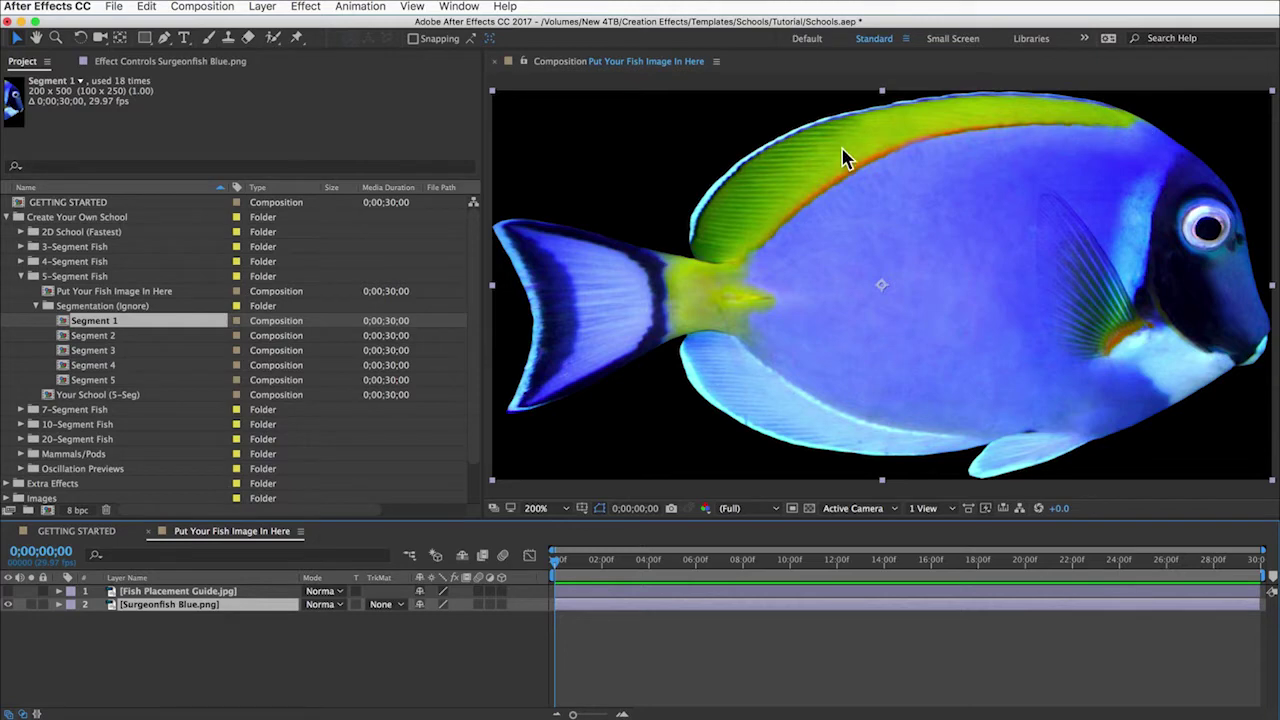
pyautogui.click(148, 531)
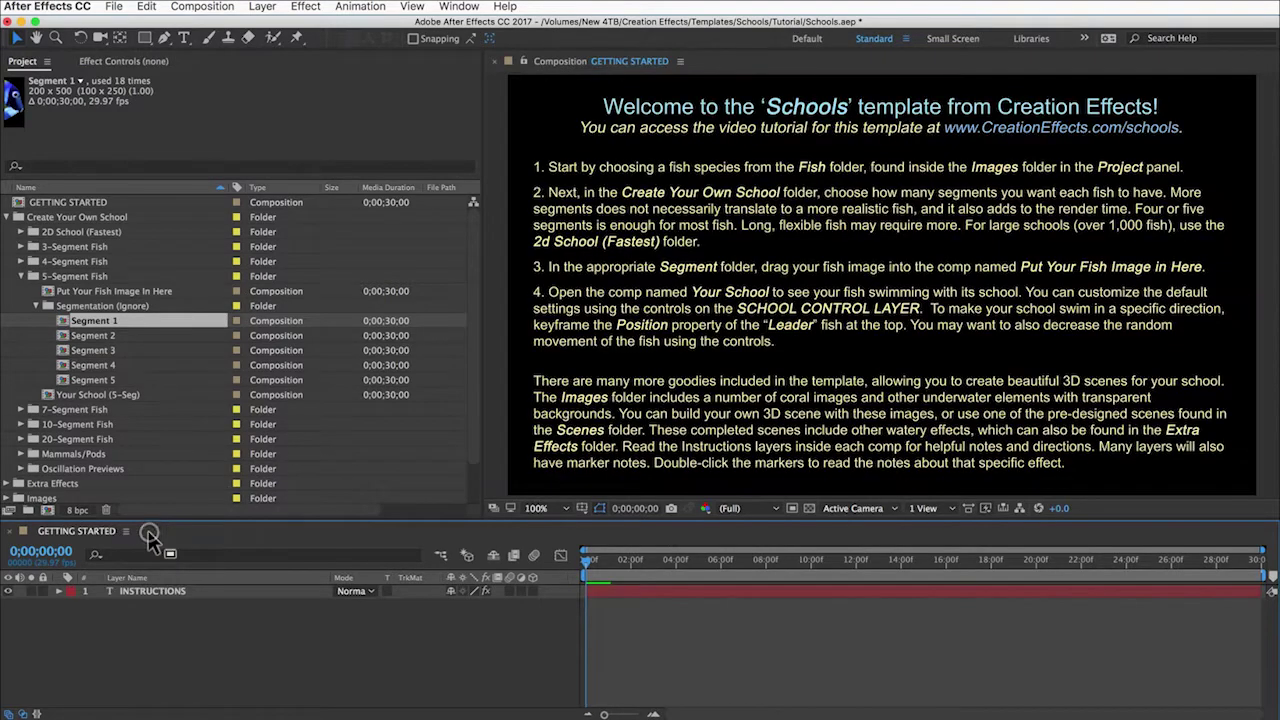
pyautogui.click(36, 305)
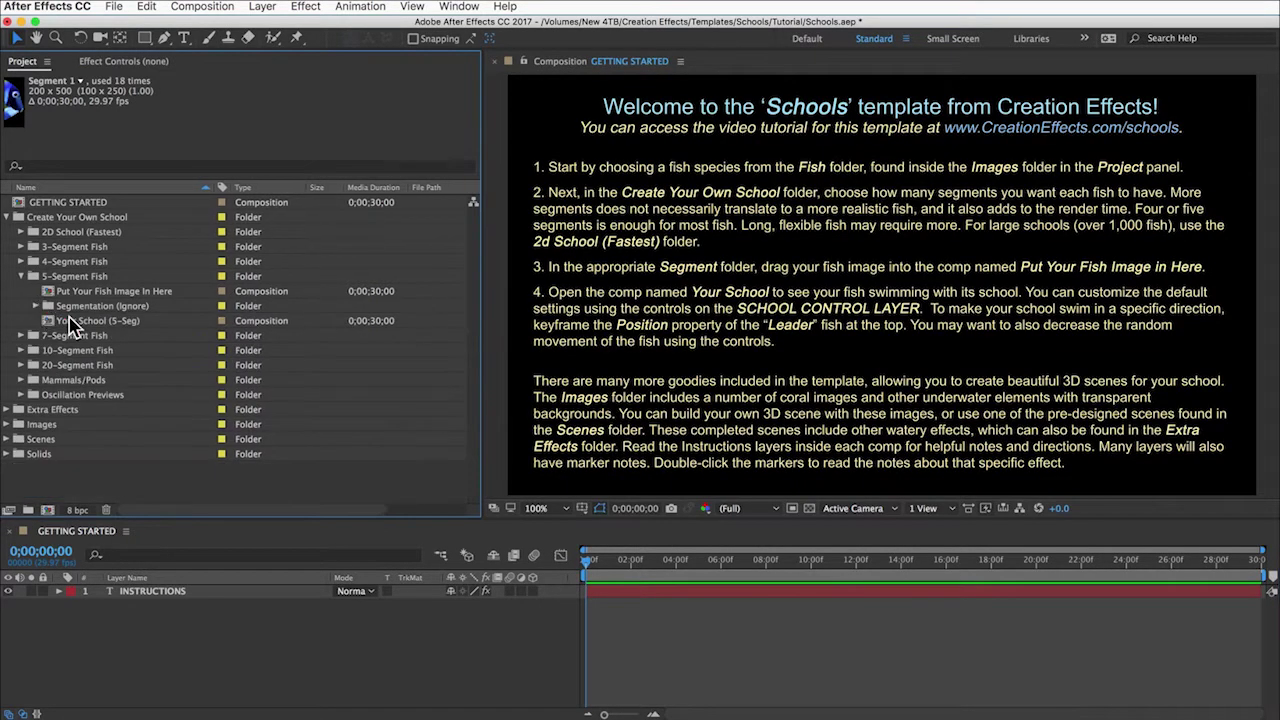
pyautogui.click(78, 322)
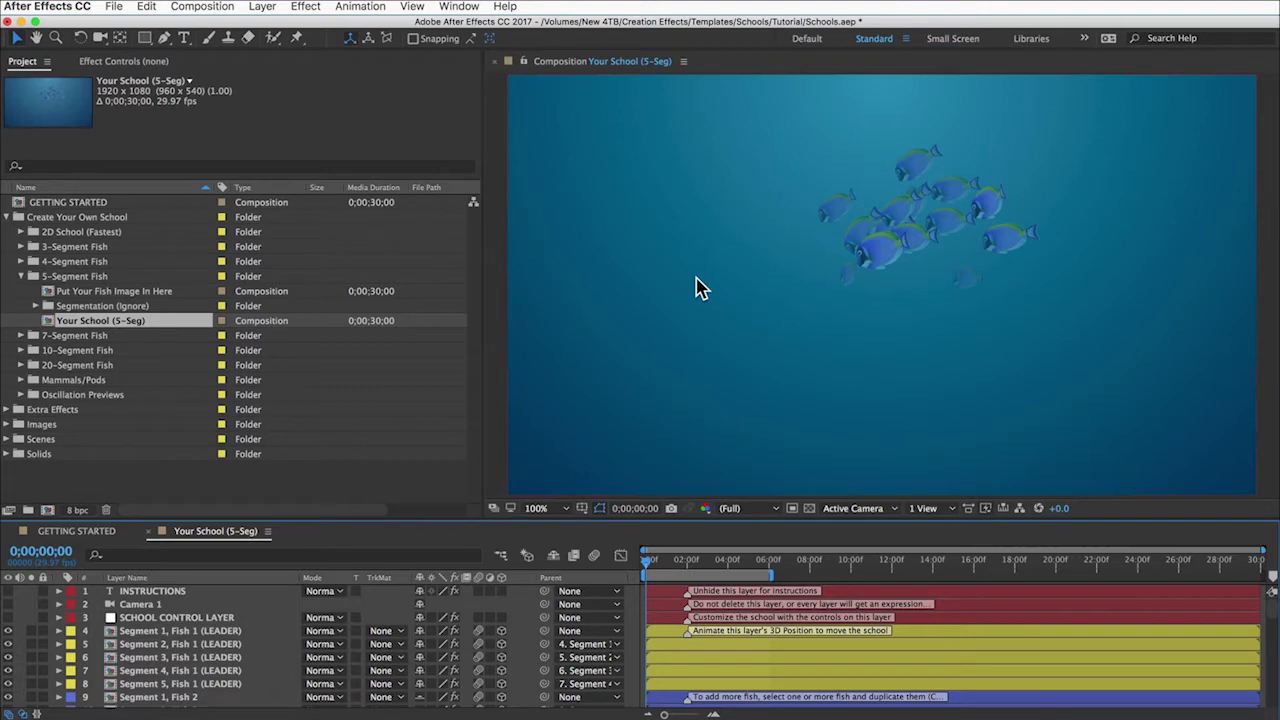
# Step: Read the INSTRUCTIONS layer by showing it temporarily, and view the marker note on the Segment 1, Fish 1 (LEADER) layer
pyautogui.click(7, 591)
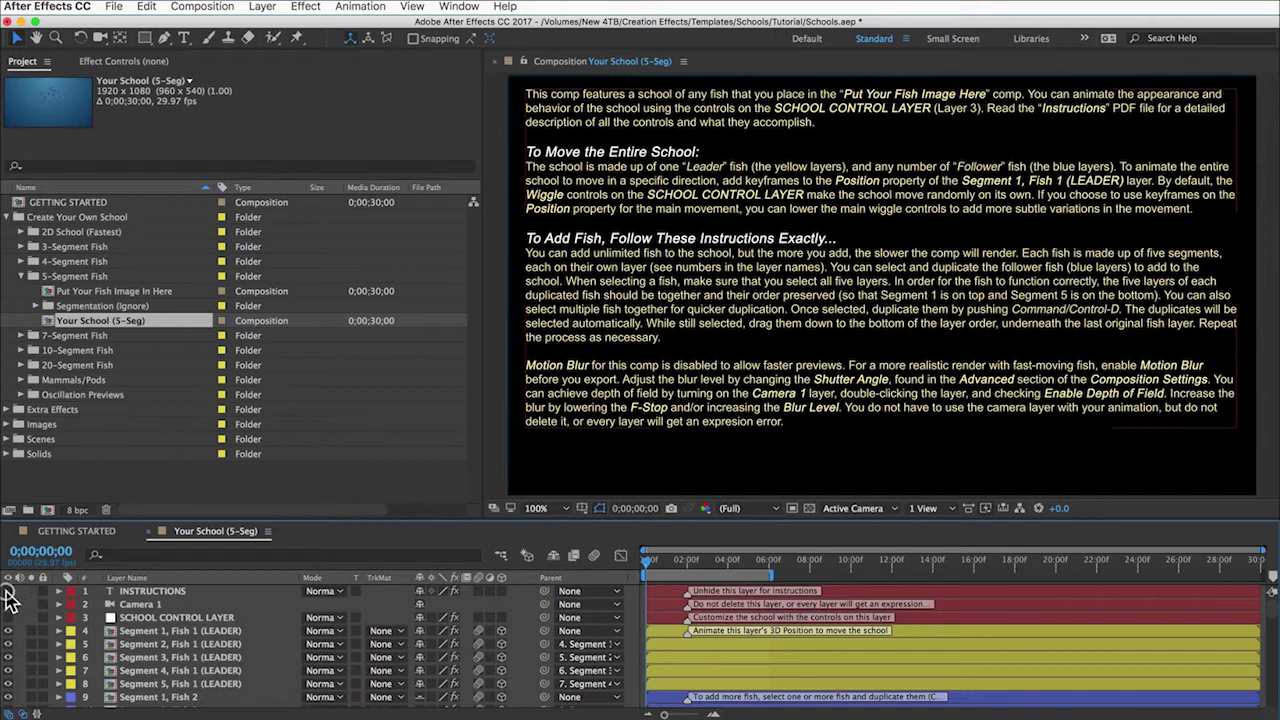
pyautogui.click(8, 591)
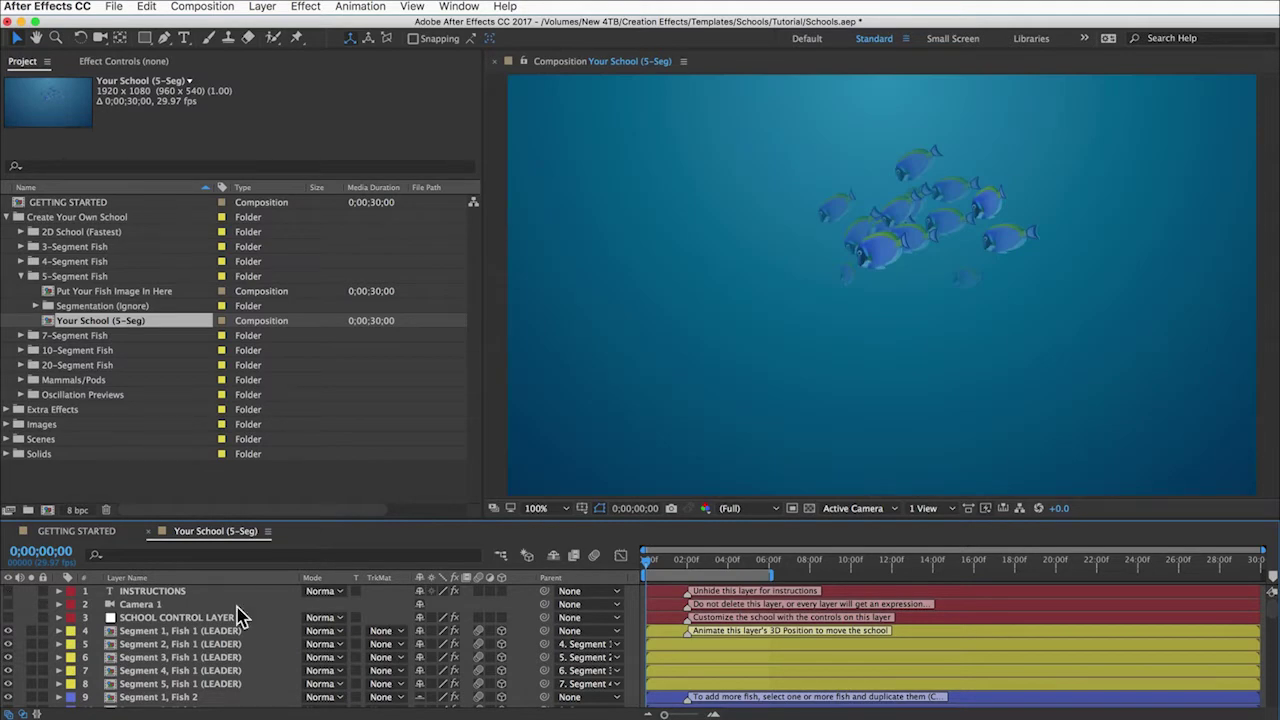
pyautogui.doubleClick(687, 632)
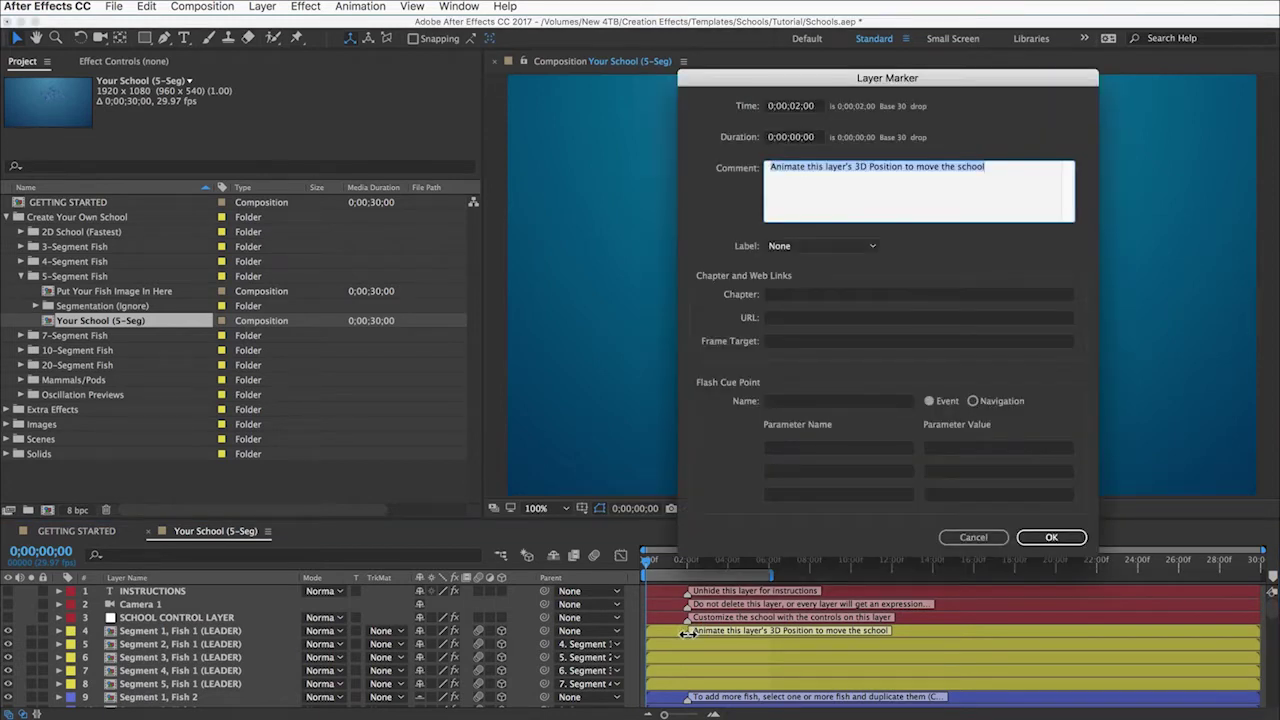
pyautogui.click(950, 538)
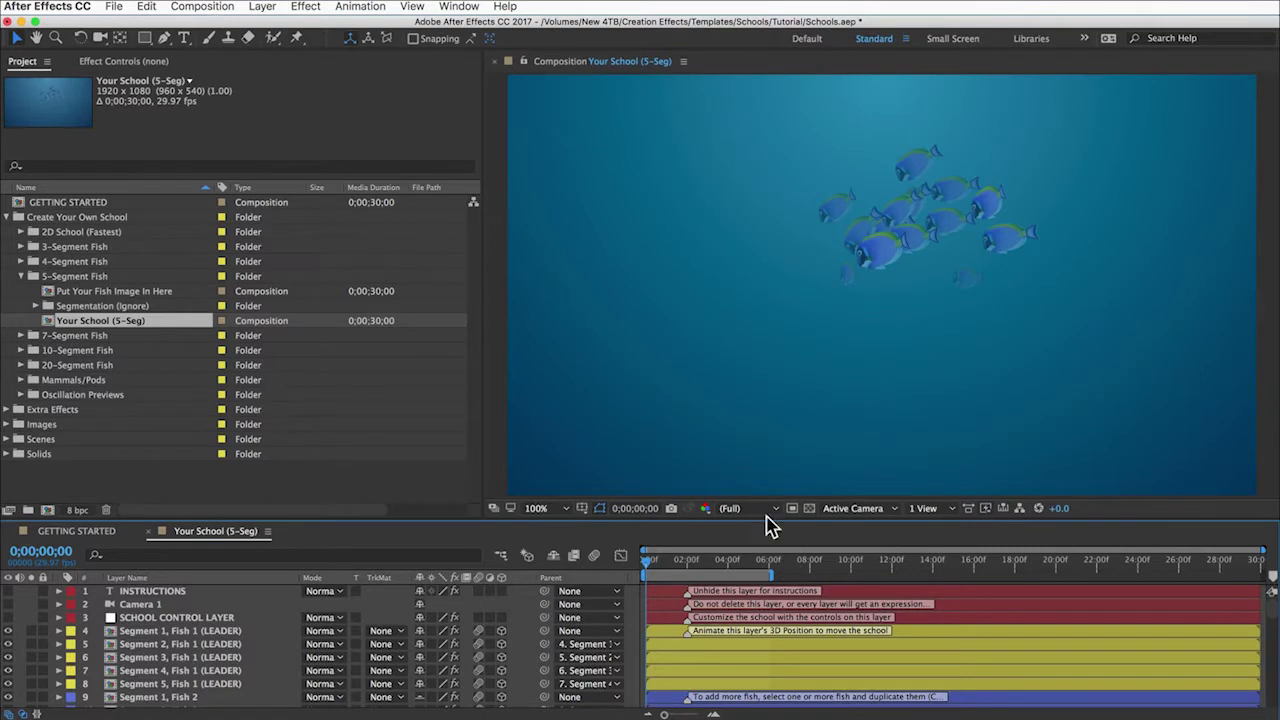
# Step: Set the Your School (5-Seg) preview resolution to Half
pyautogui.click(762, 512)
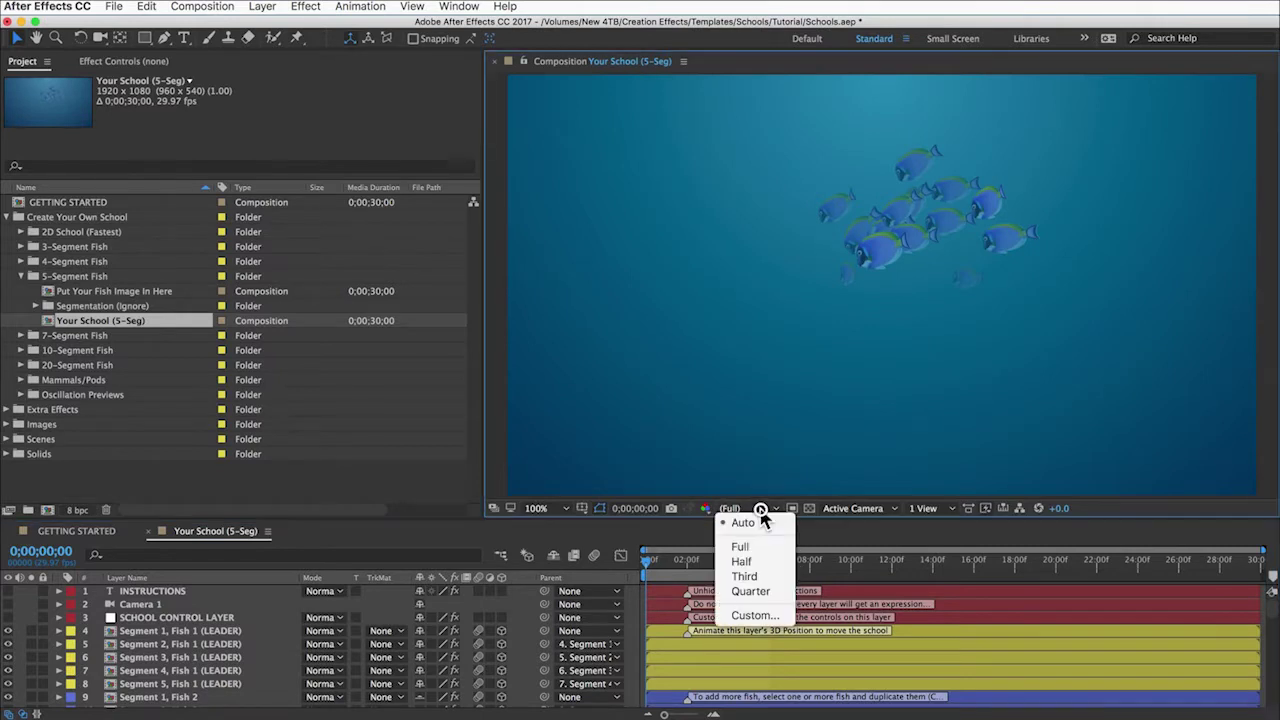
pyautogui.click(759, 563)
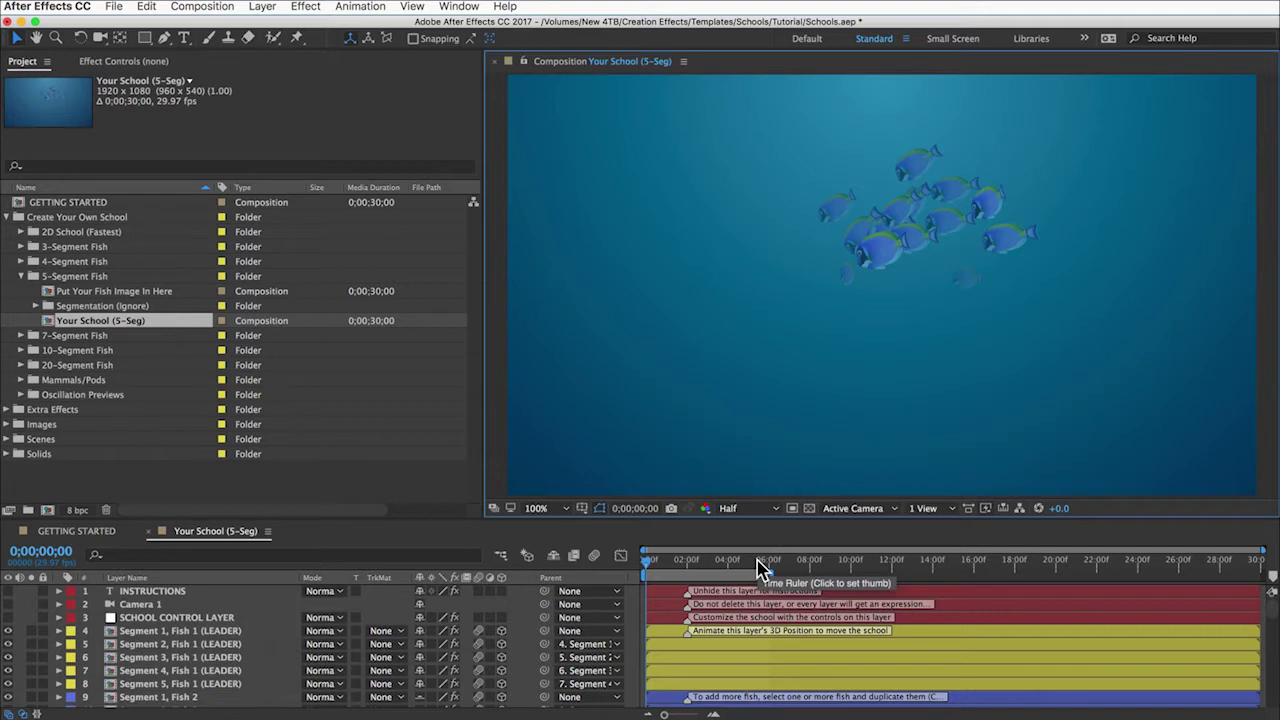
pyautogui.click(760, 572)
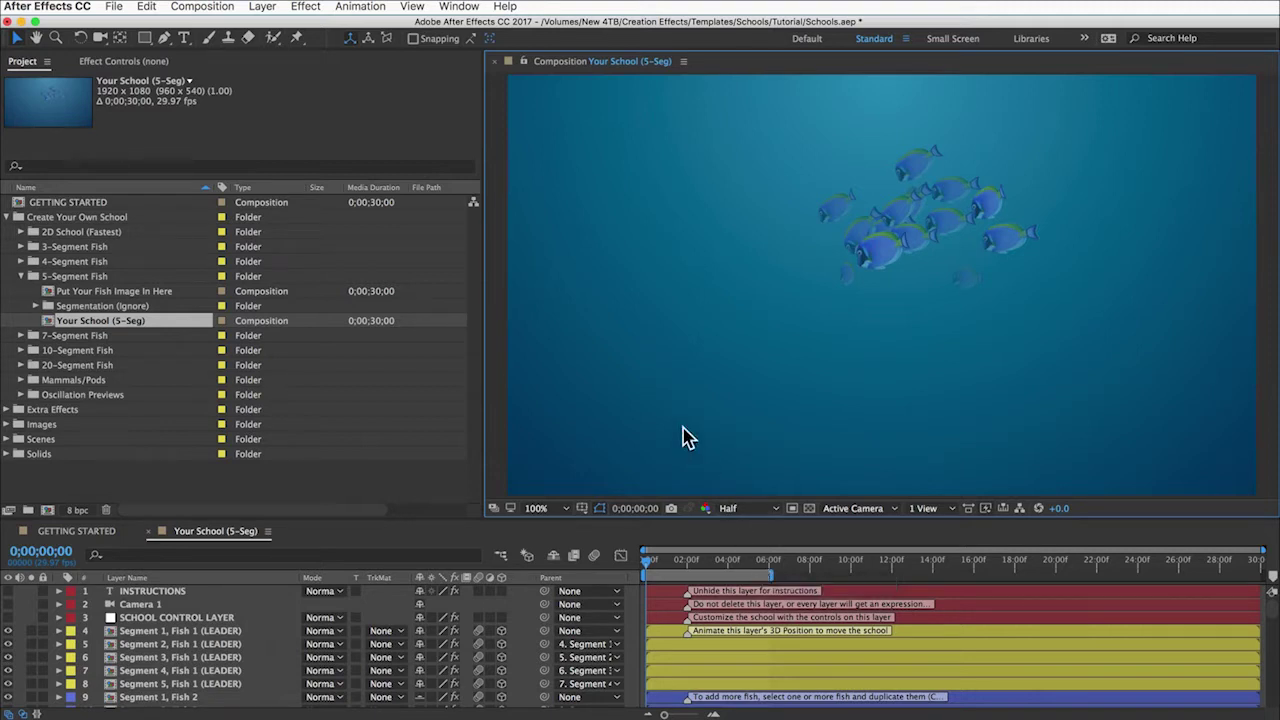
# Step: Look through the size presets in the Your School (5-Seg) Composition Settings, down to Film (4K), without changing anything
pyautogui.press('super+k')
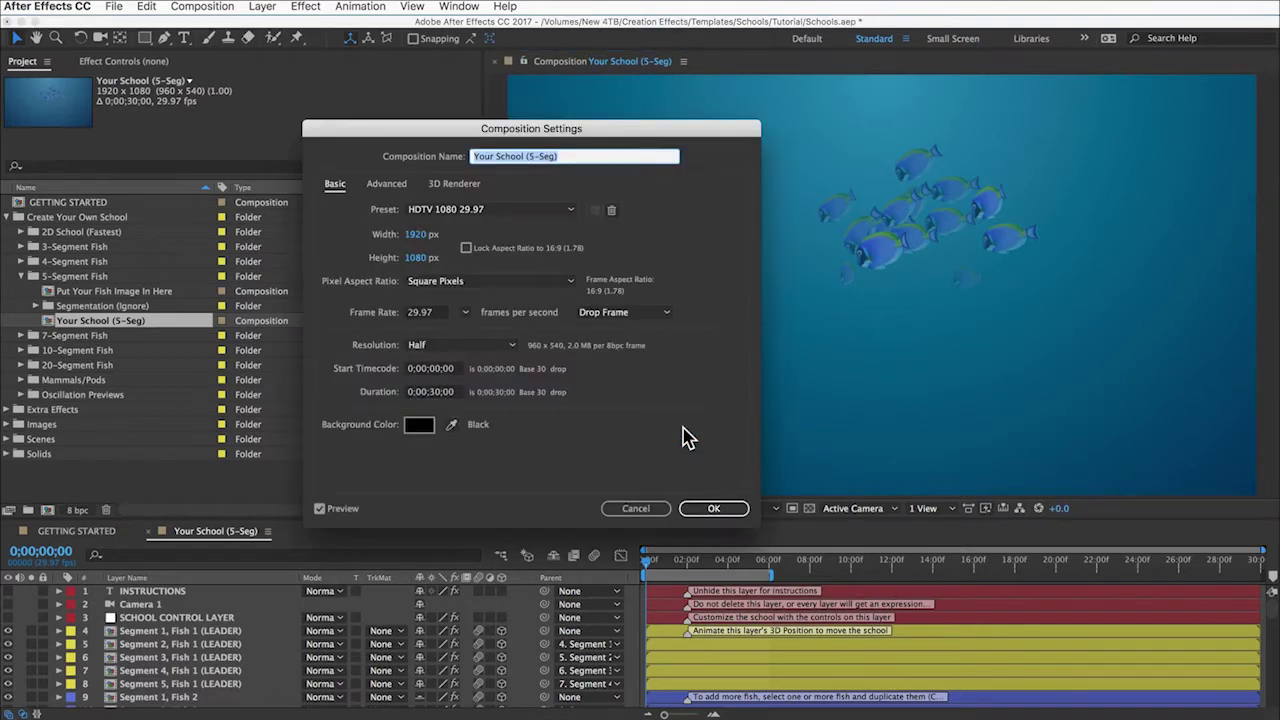
pyautogui.click(490, 212)
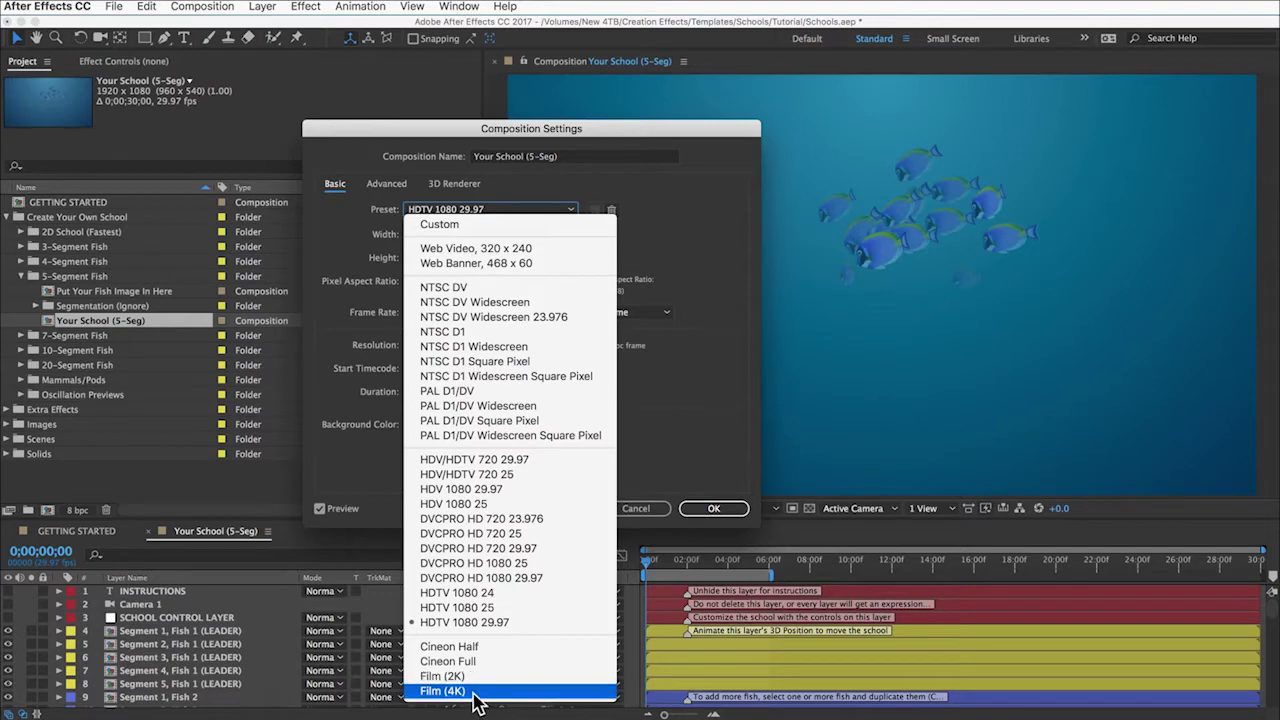
pyautogui.click(675, 403)
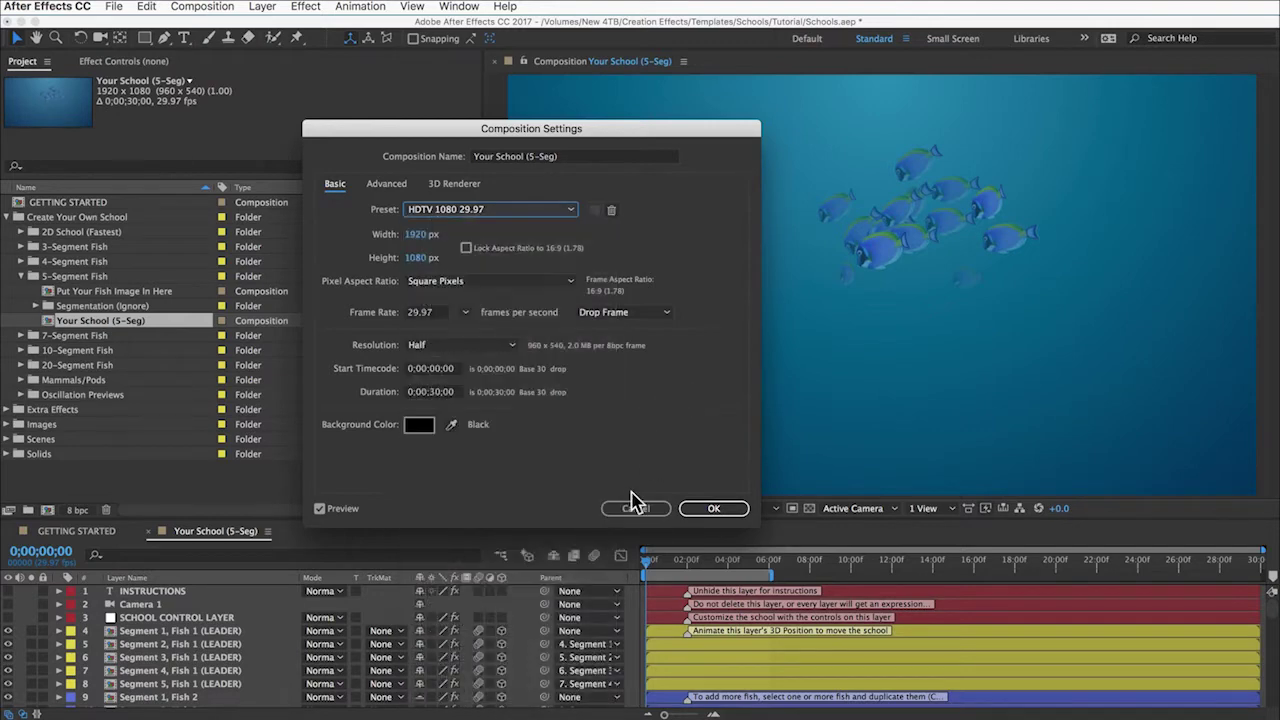
pyautogui.click(633, 509)
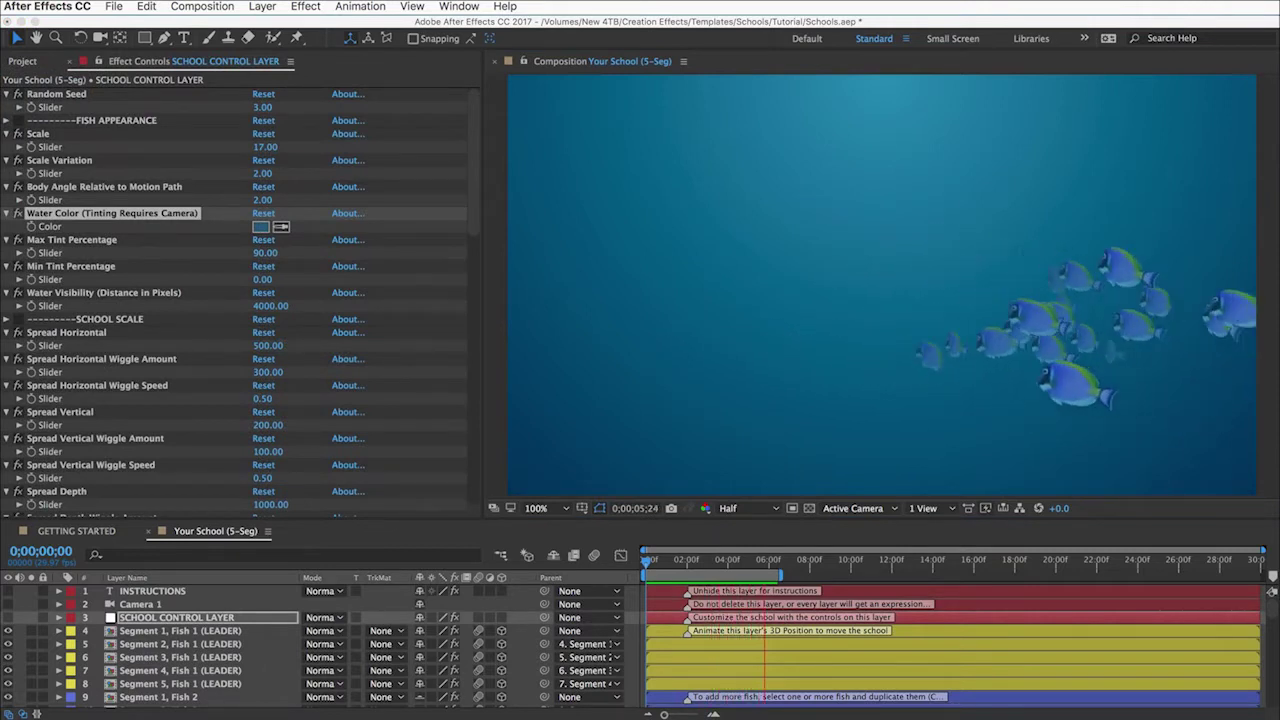
# Step: Stop the playback, enlarge the timeline and highlight the five segment layers that make up Fish 1 (LEADER)
pyautogui.click(910, 438)
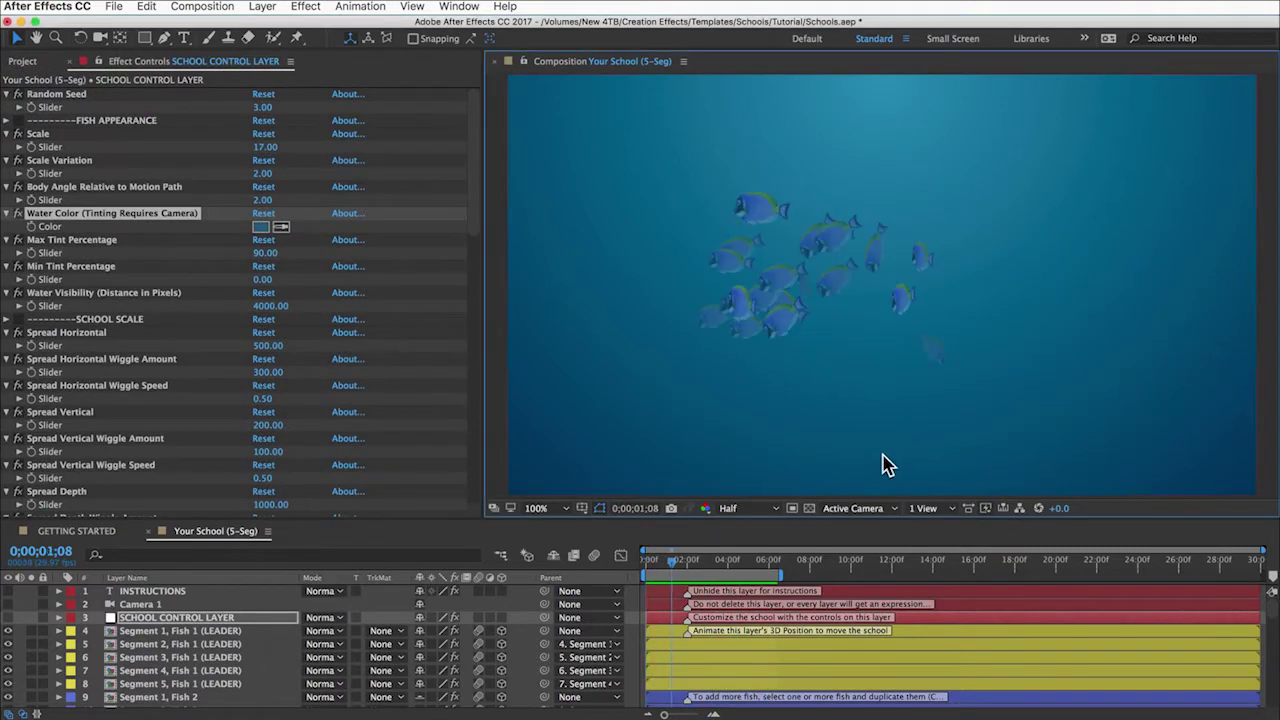
pyautogui.moveTo(849, 518); pyautogui.dragTo(857, 246)
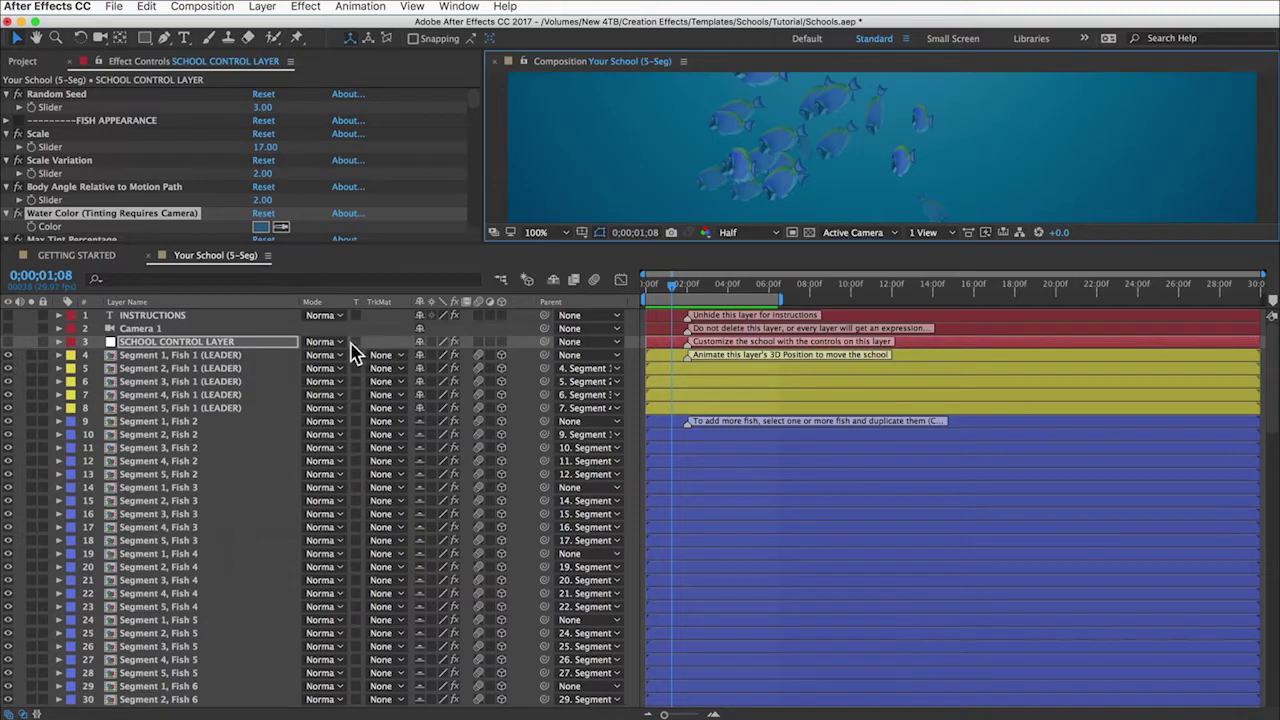
pyautogui.click(230, 356)
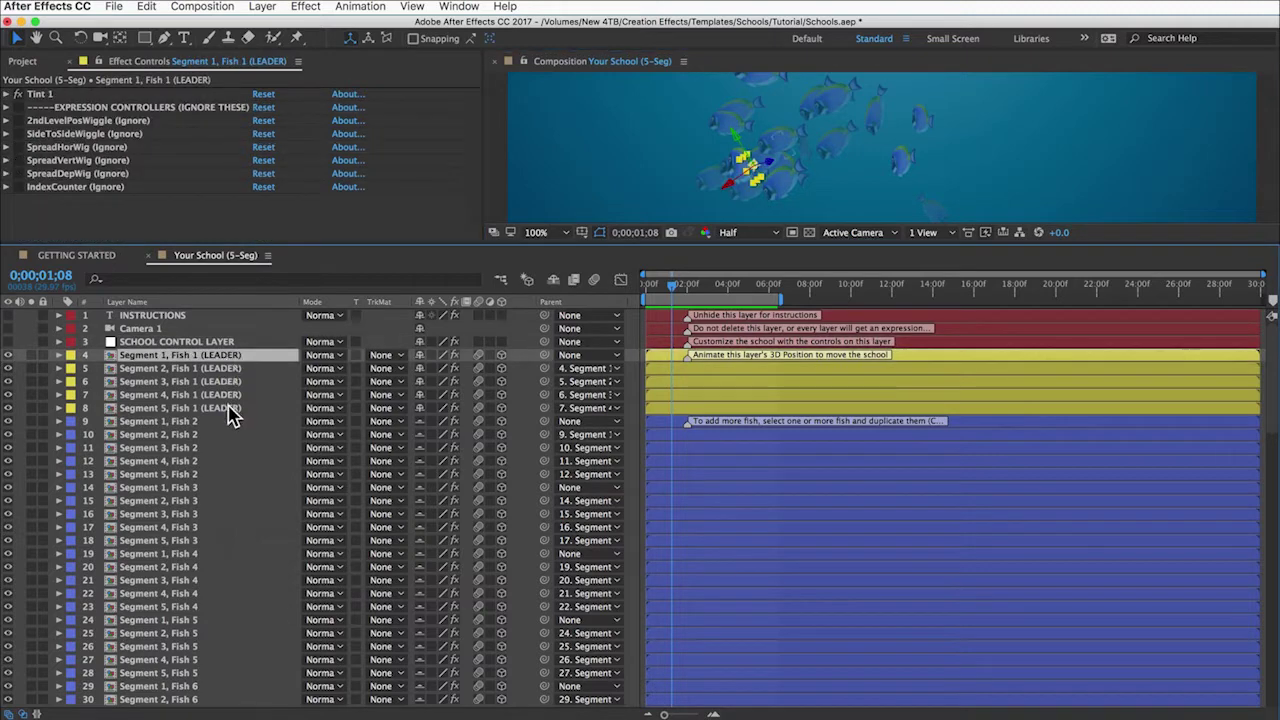
pyautogui.keyDown('shift'); pyautogui.click(229, 410); pyautogui.keyUp('shift')
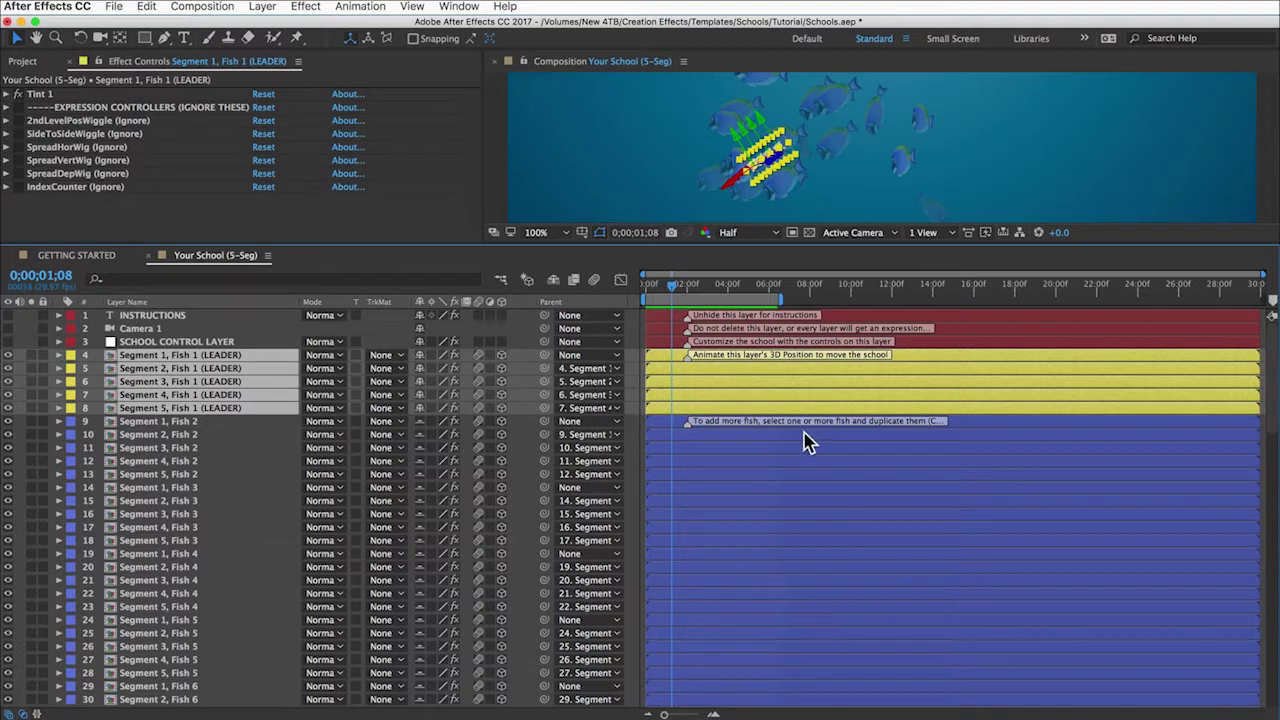
# Step: Highlight the five Fish 2 segment layers, look through the remaining fish layers down to Water, and restore the timeline's height
pyautogui.click(183, 423)
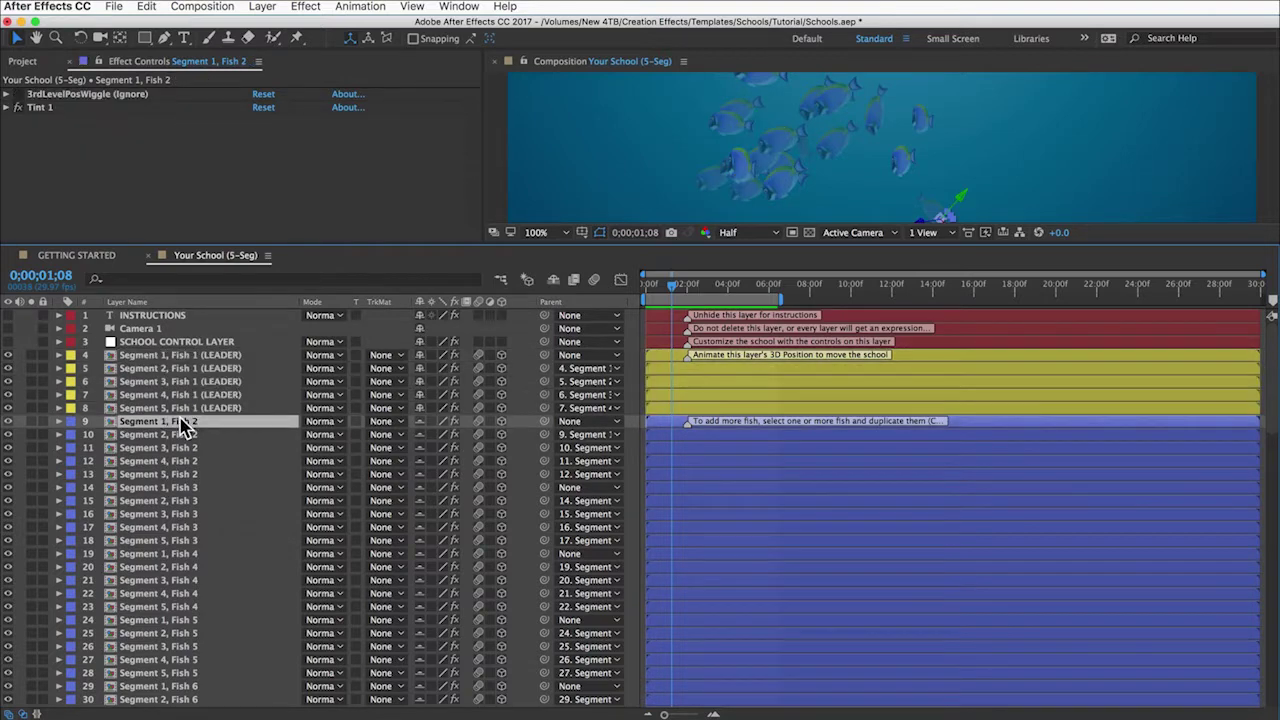
pyautogui.keyDown('shift'); pyautogui.click(181, 474); pyautogui.keyUp('shift')
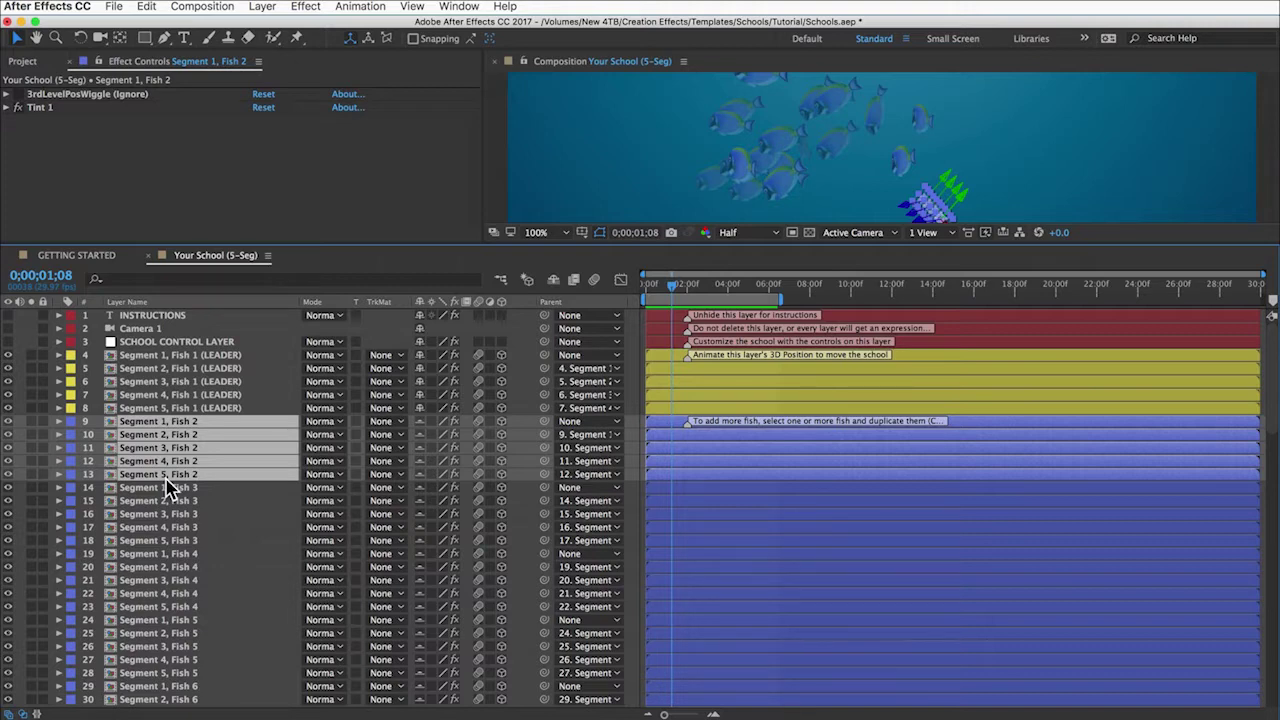
pyautogui.scroll(-6, 170, 573)
pyautogui.scroll(-18, 170, 573)
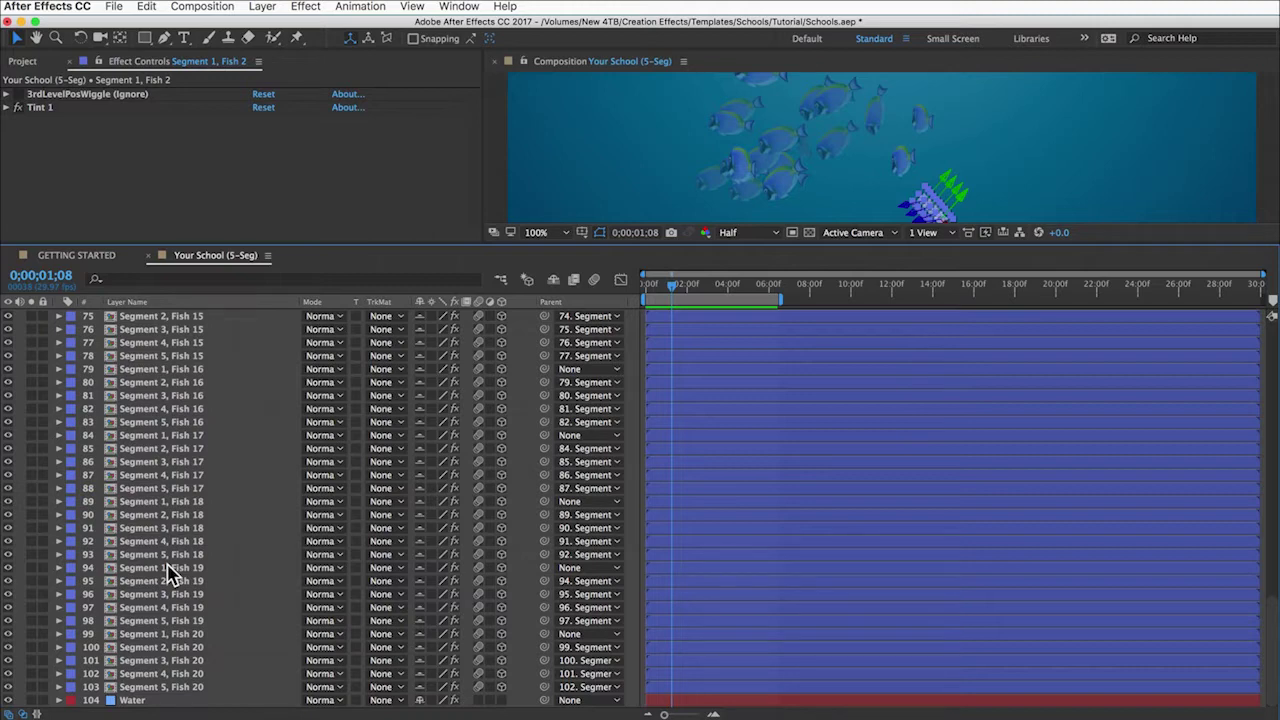
pyautogui.scroll(20, 170, 573)
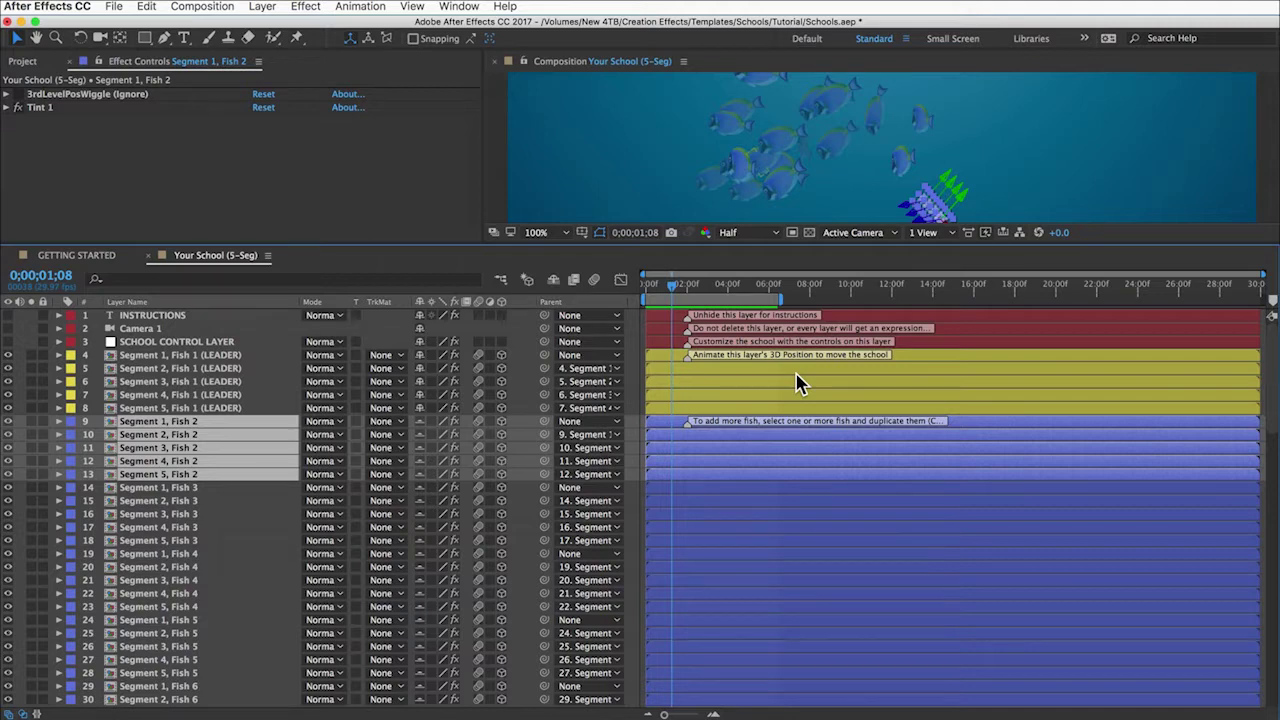
pyautogui.moveTo(808, 245); pyautogui.dragTo(810, 516)
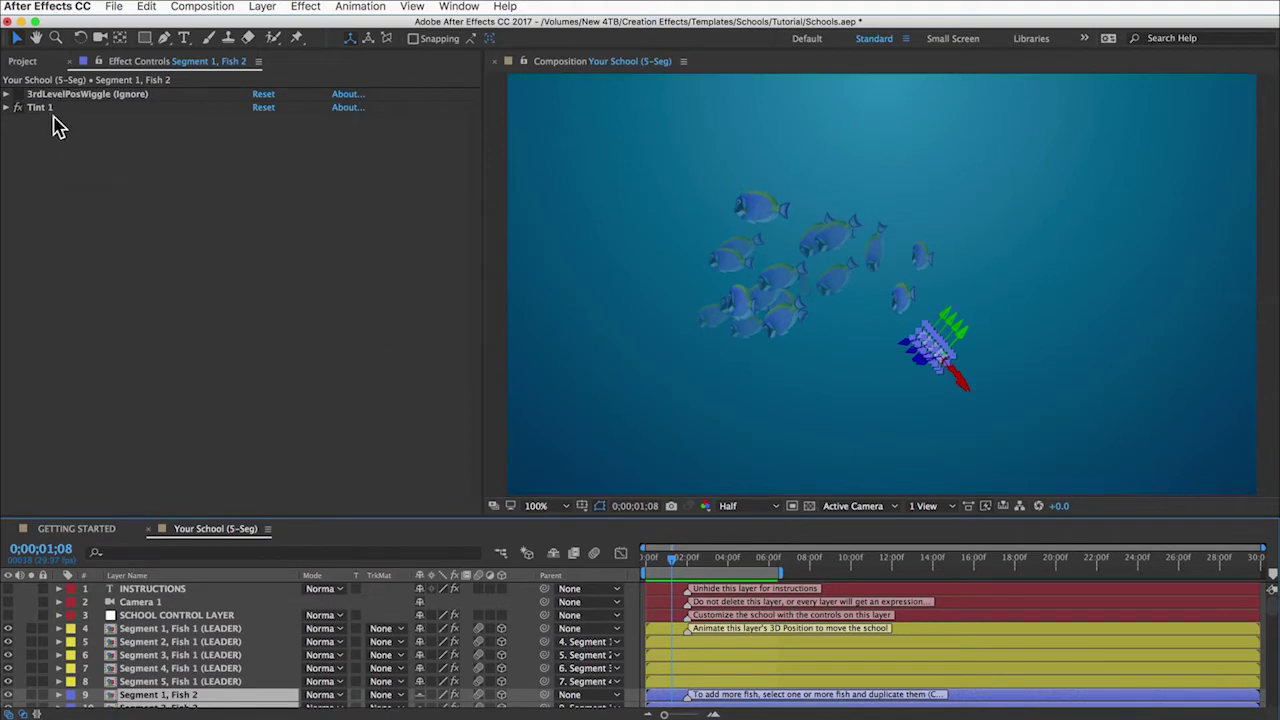
# Step: View the 5-Segment Oscillation Preview comp from the Oscillation Previews folder, and close both the comp and the folder
pyautogui.click(24, 62)
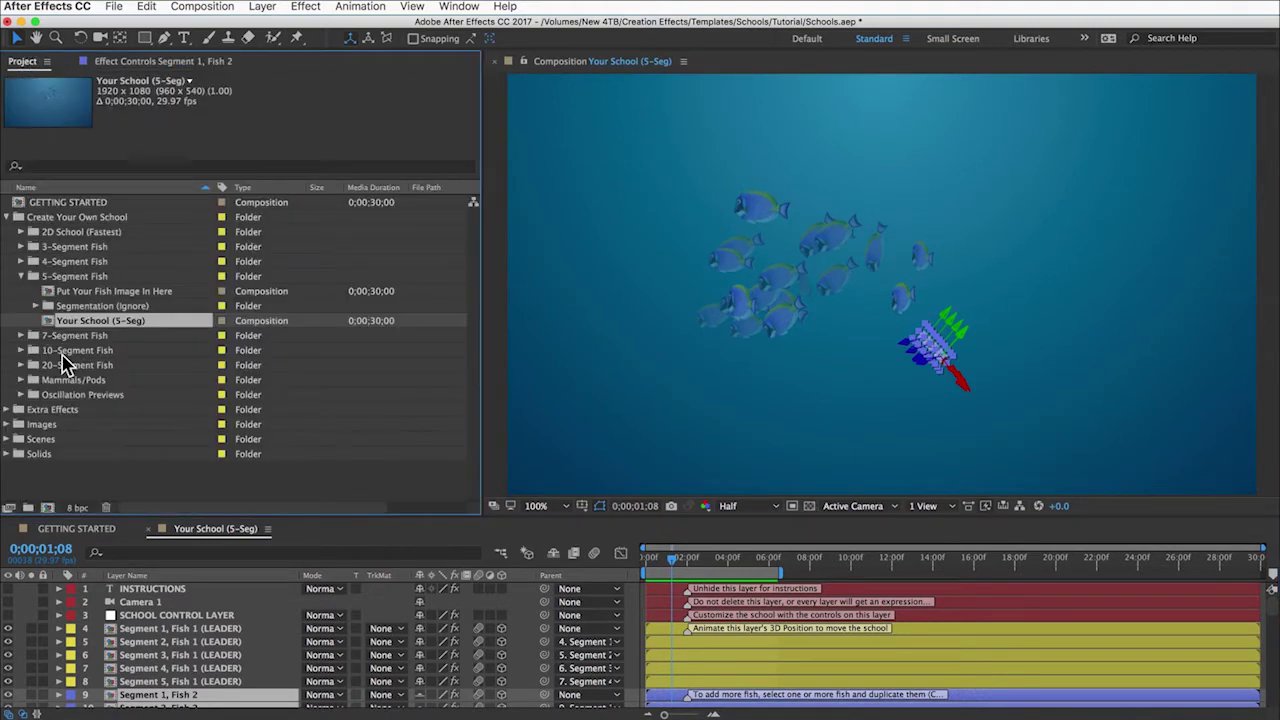
pyautogui.click(64, 397)
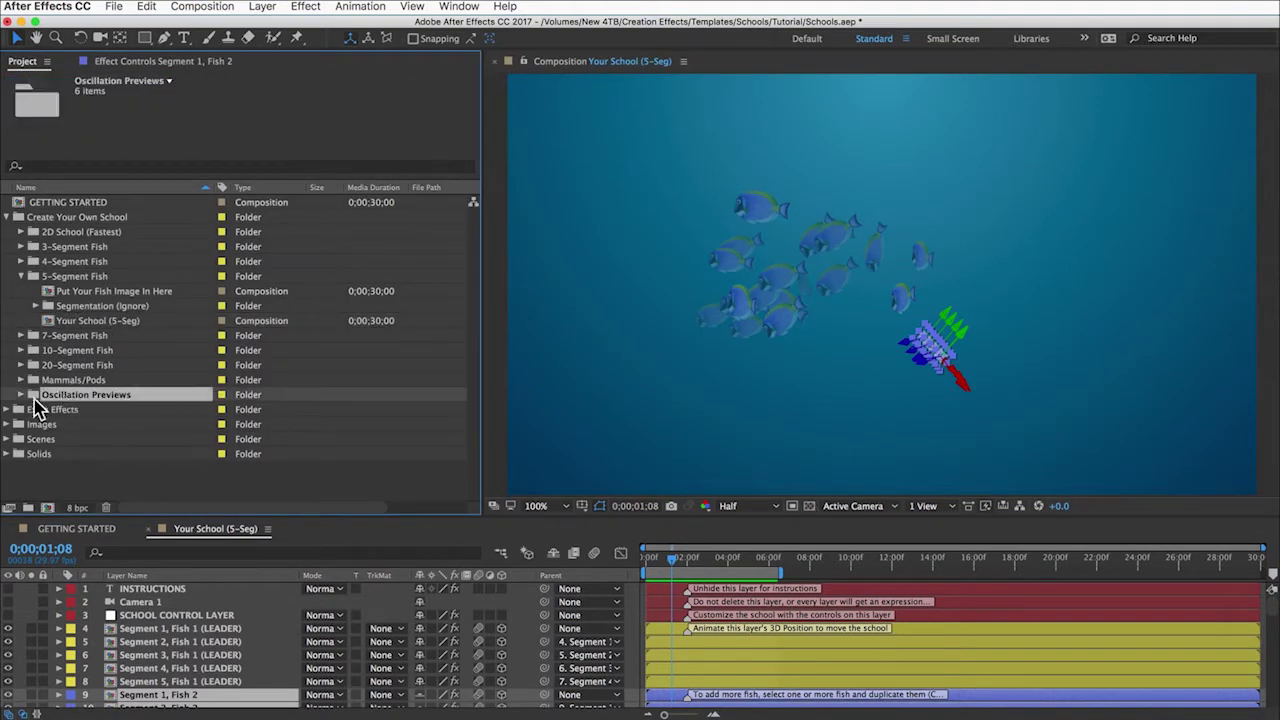
pyautogui.click(21, 396)
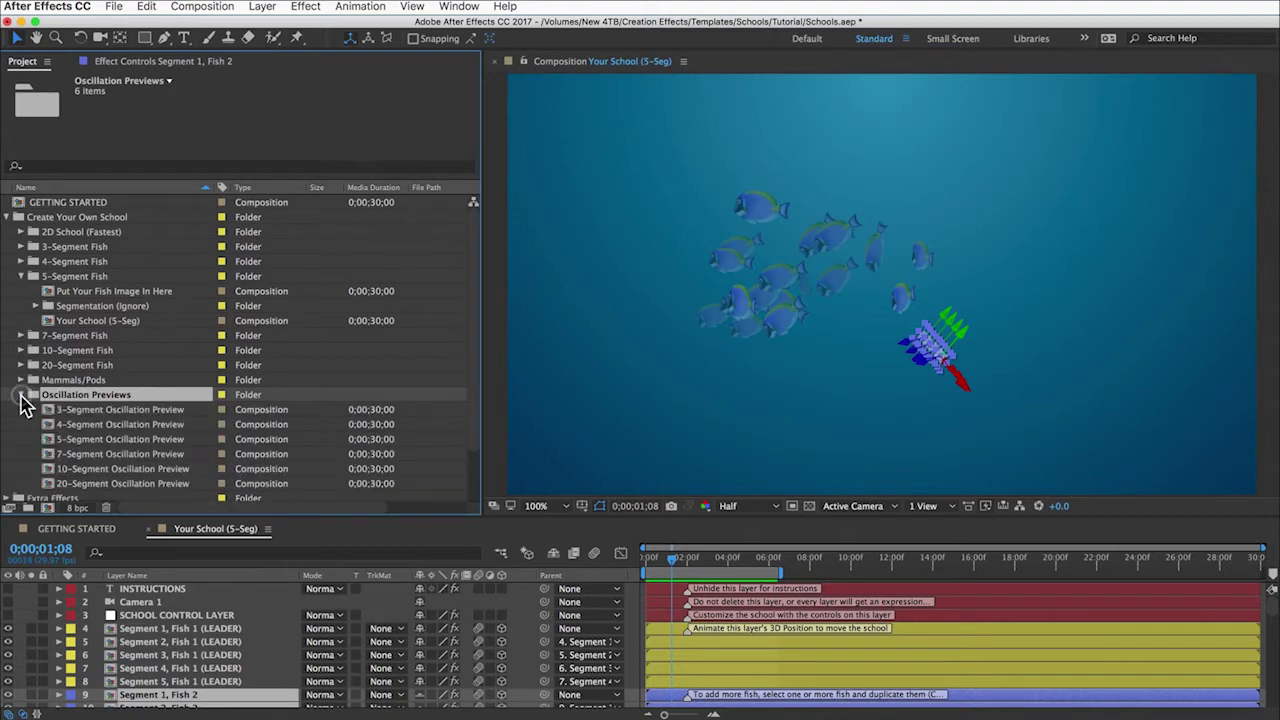
pyautogui.click(80, 444)
pyautogui.doubleClick(80, 444)
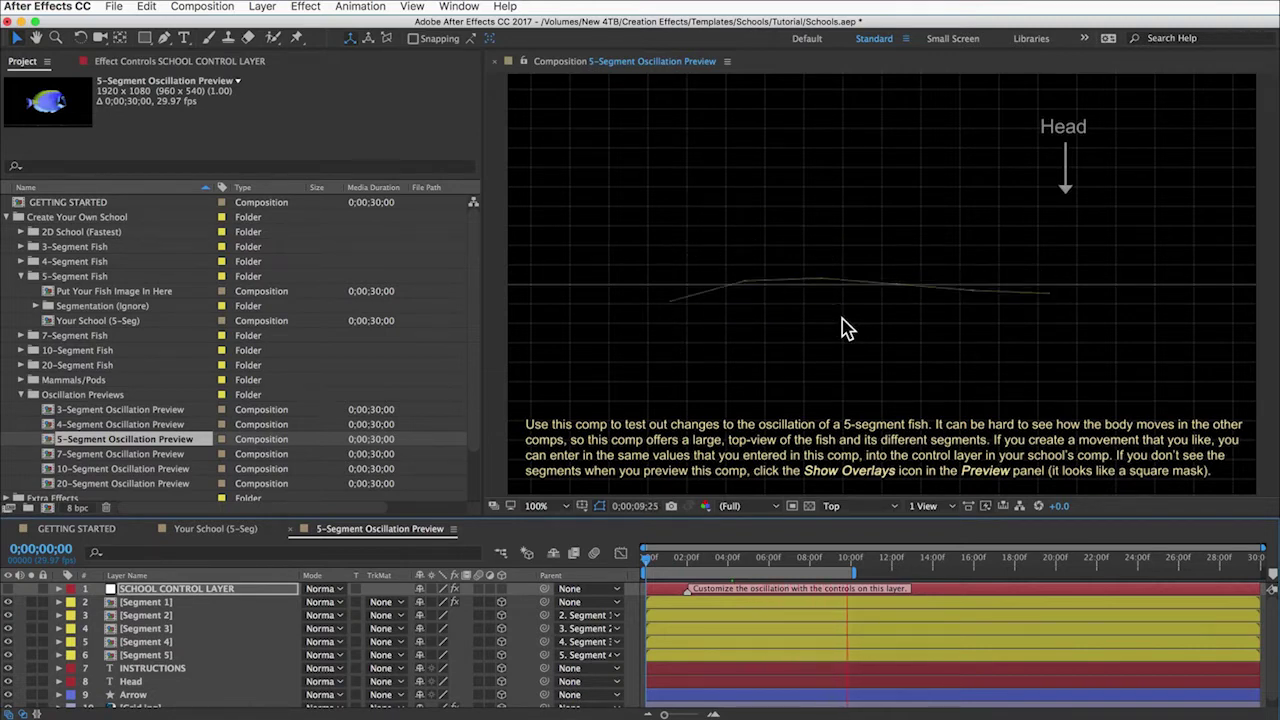
pyautogui.click(291, 530)
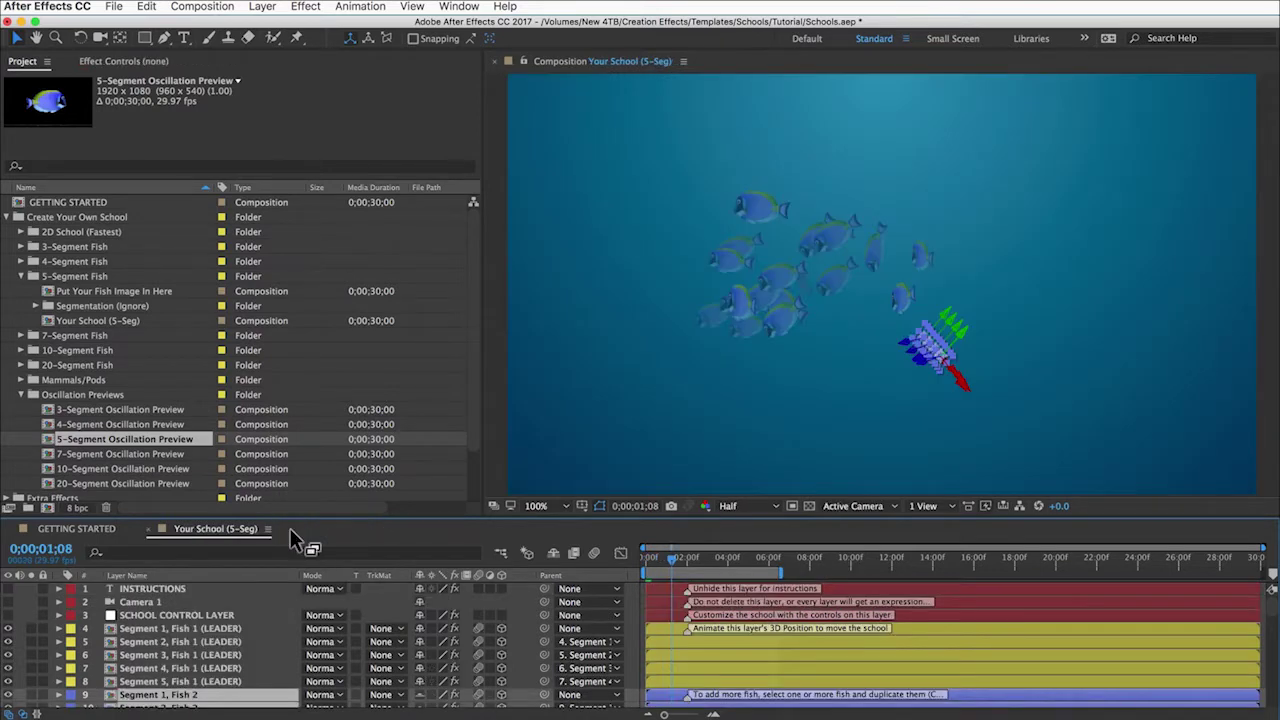
pyautogui.click(21, 395)
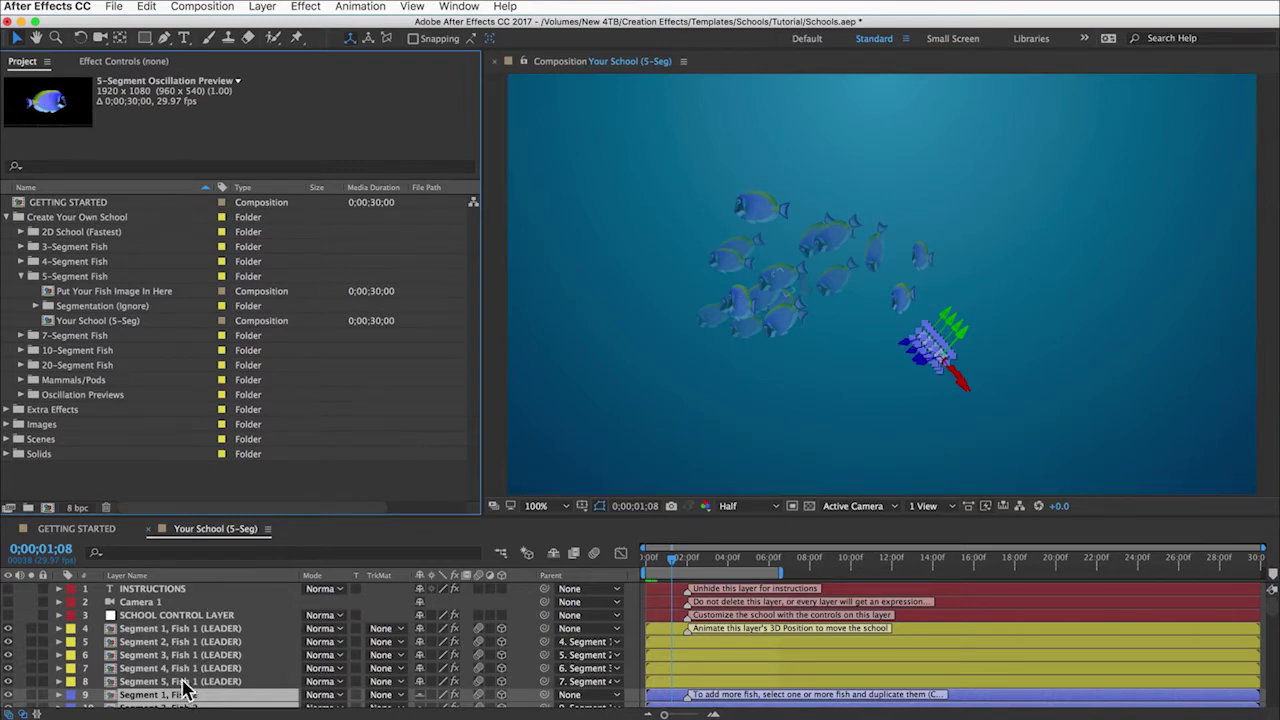
# Step: Delete all five segment layers of Fish 20 from Your School (5-Seg)
pyautogui.scroll(-10, 180, 686)
pyautogui.scroll(-12, 185, 686)
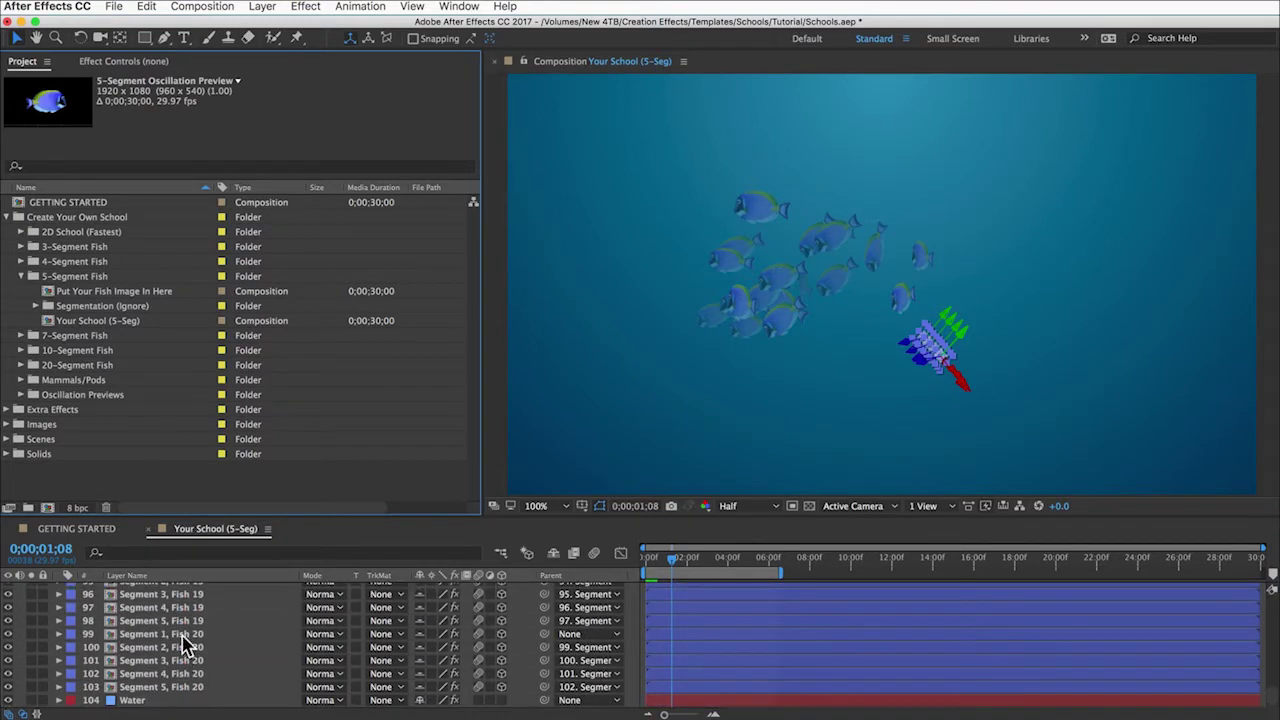
pyautogui.click(180, 636)
pyautogui.keyDown('shift'); pyautogui.click(185, 687); pyautogui.keyUp('shift')
pyautogui.press('Delete')
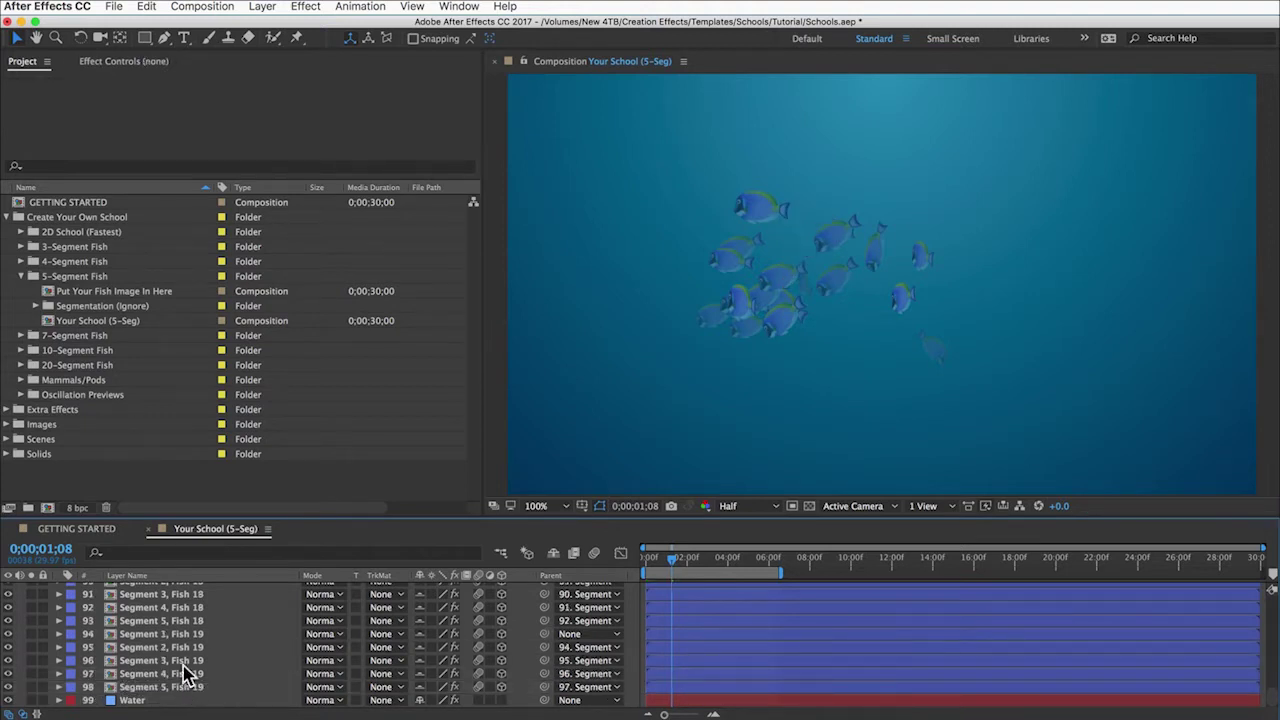
# Step: Duplicate the five Fish 19 segment layers and place the copies together just above the Water layer
pyautogui.click(180, 636)
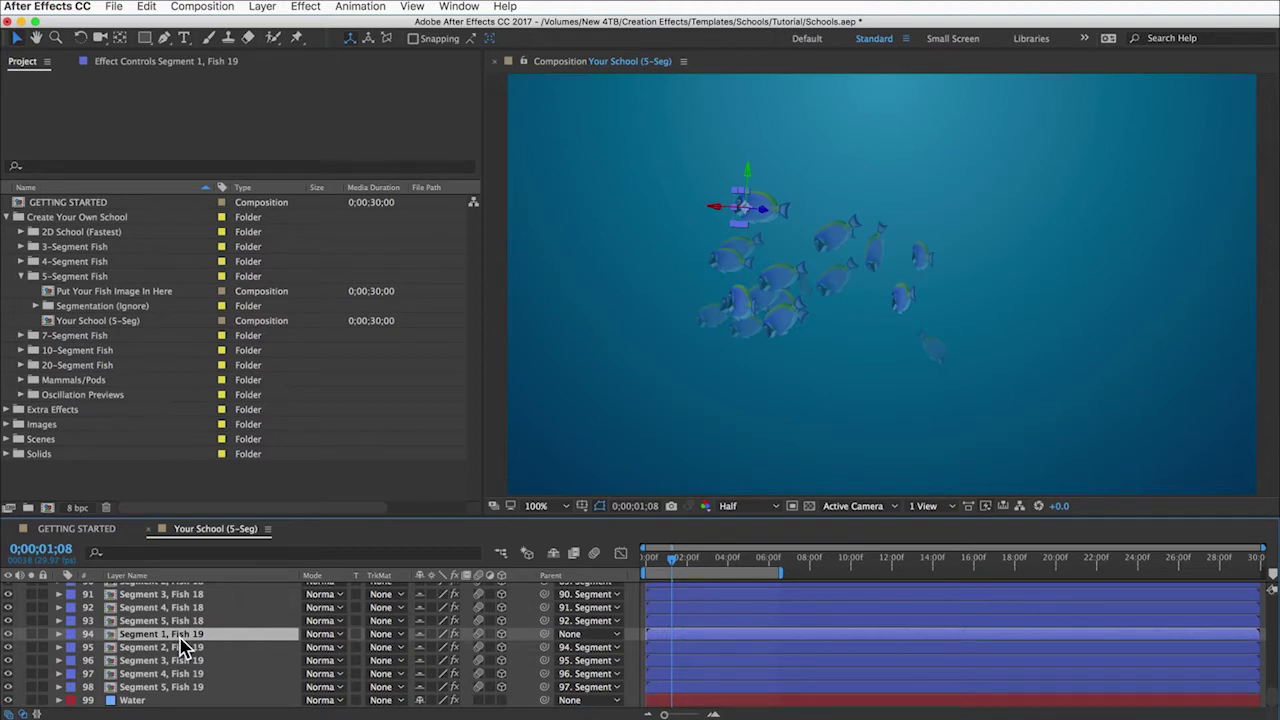
pyautogui.keyDown('shift'); pyautogui.click(160, 687); pyautogui.keyUp('shift')
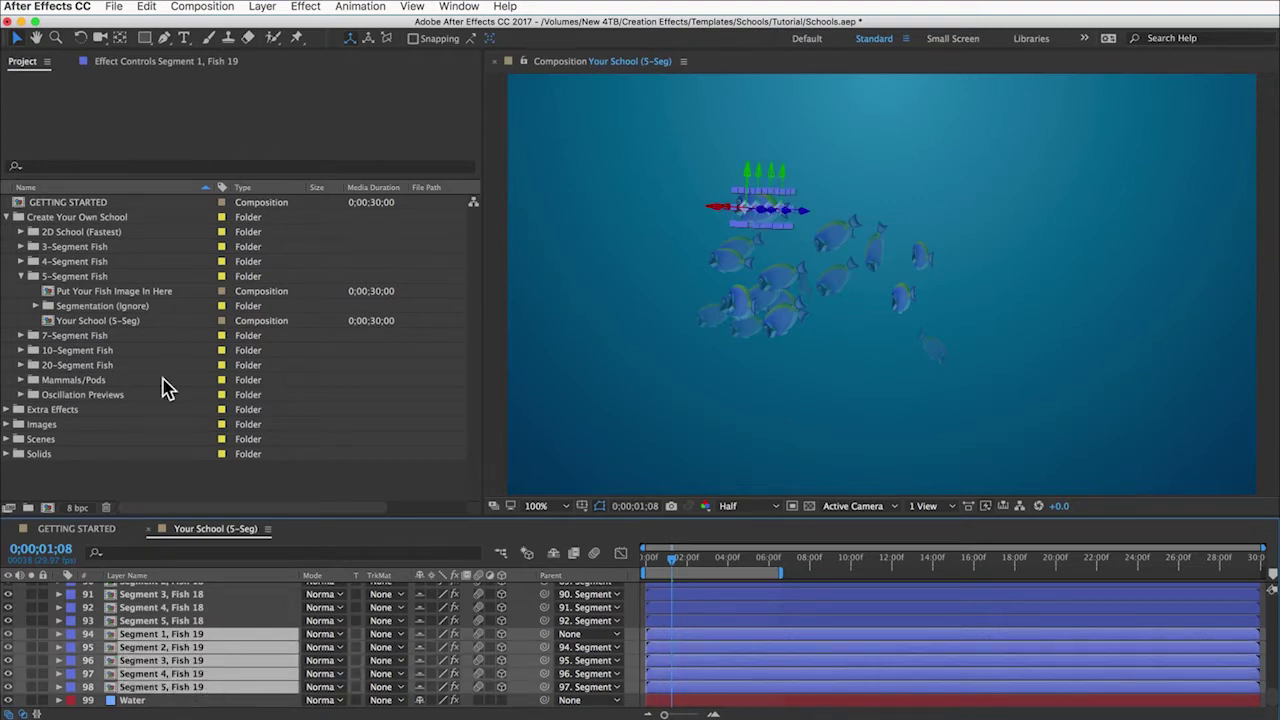
pyautogui.click(147, 8)
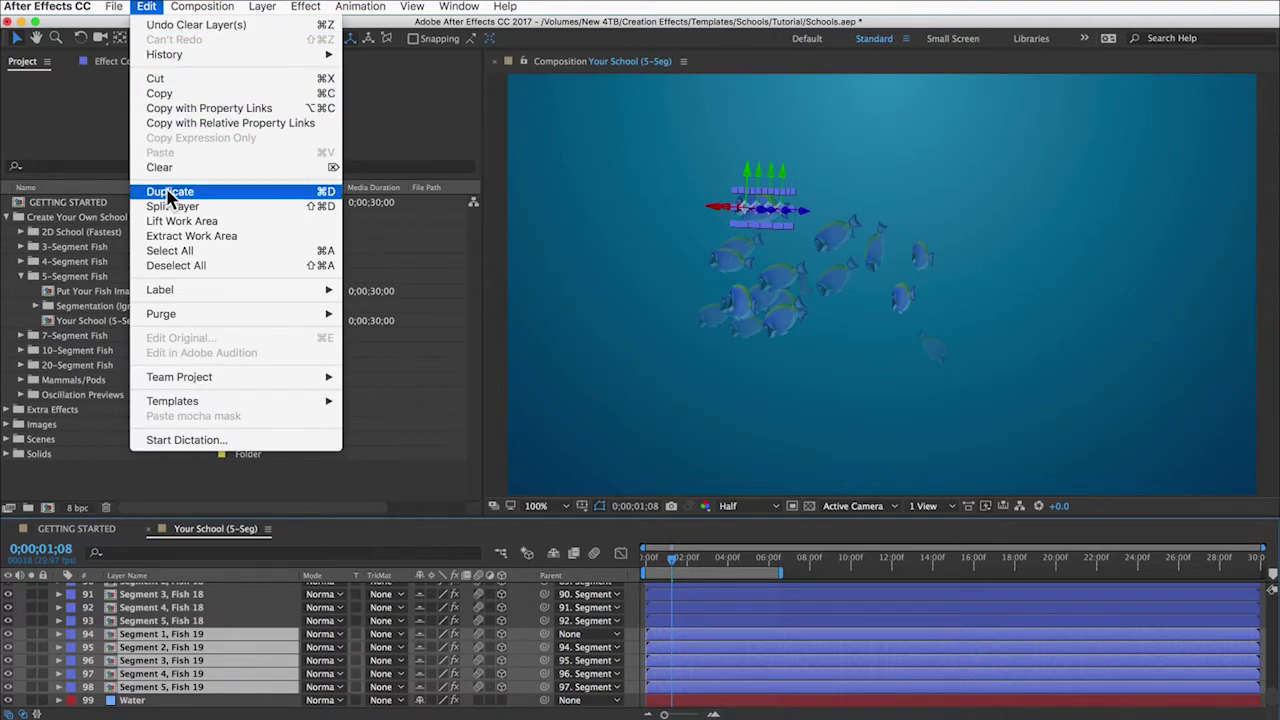
pyautogui.click(331, 193)
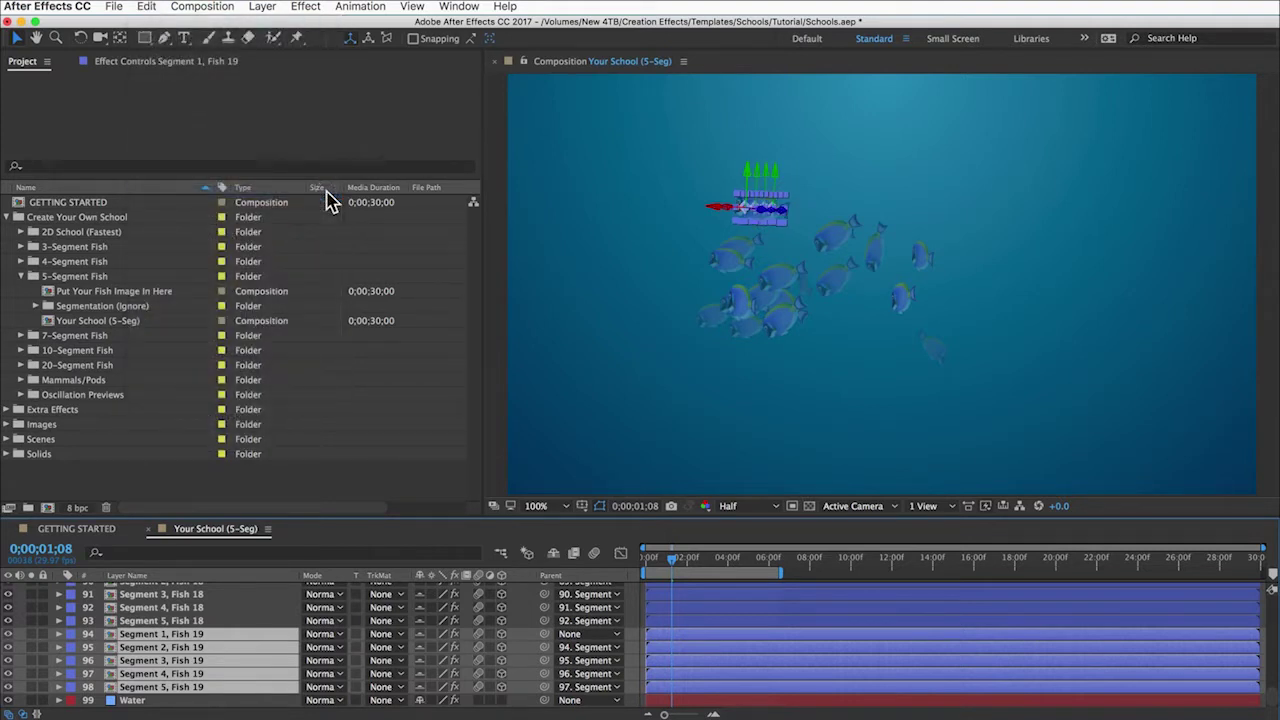
pyautogui.moveTo(175, 672); pyautogui.dragTo(179, 694)
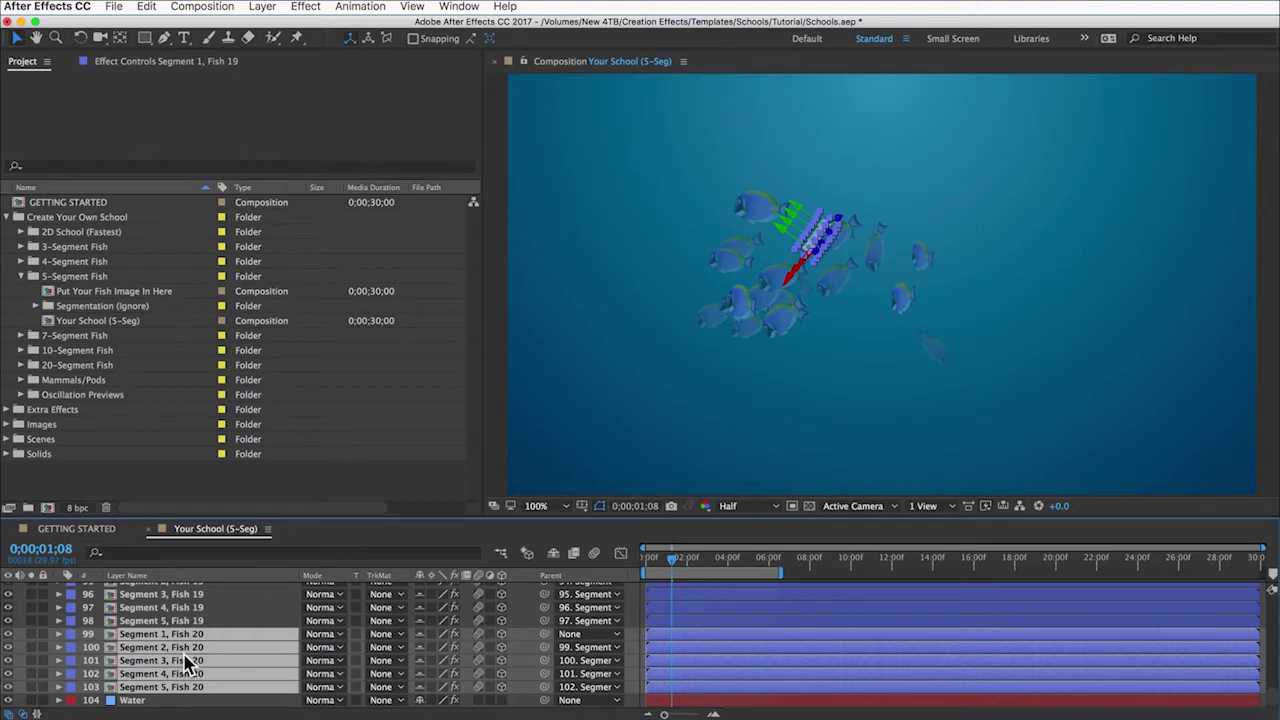
# Step: Duplicate the ten Fish 19 and Fish 20 segment layers and place the copies as one block just above the Water layer
pyautogui.scroll(3, 187, 665)
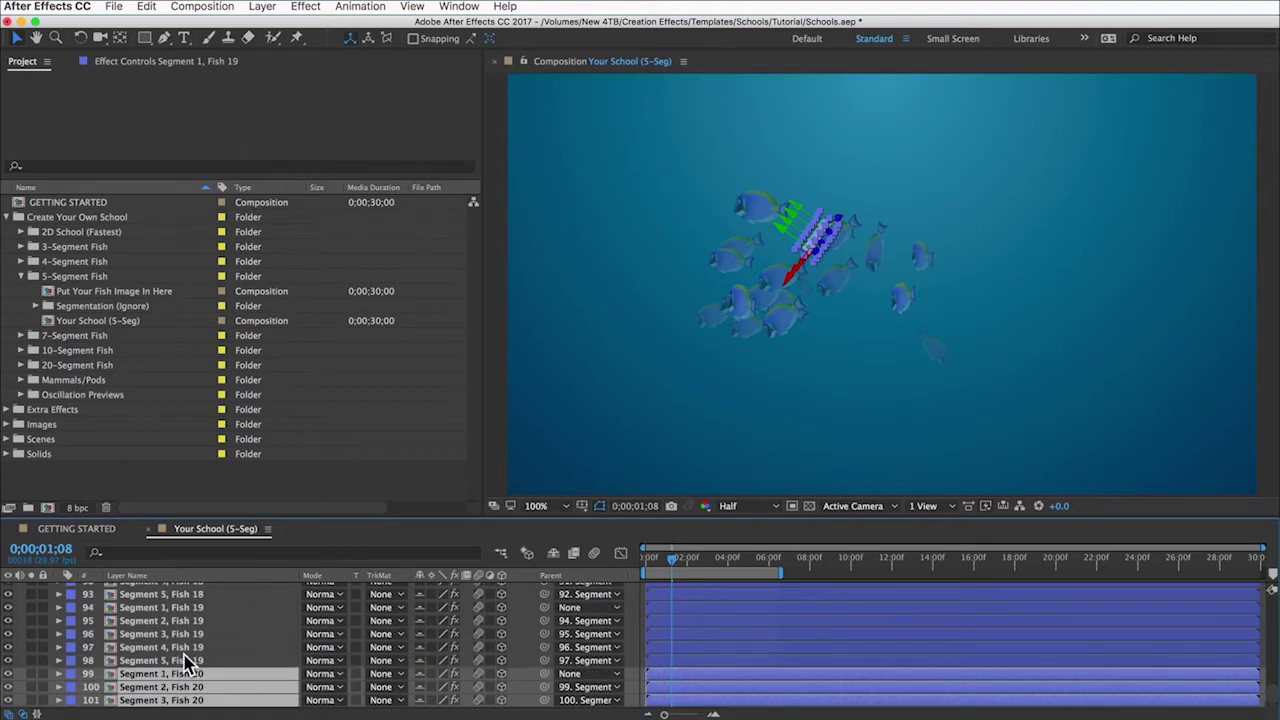
pyautogui.click(187, 620)
pyautogui.scroll(-3, 180, 649)
pyautogui.keyDown('shift'); pyautogui.click(190, 688); pyautogui.keyUp('shift')
pyautogui.press('super+d')
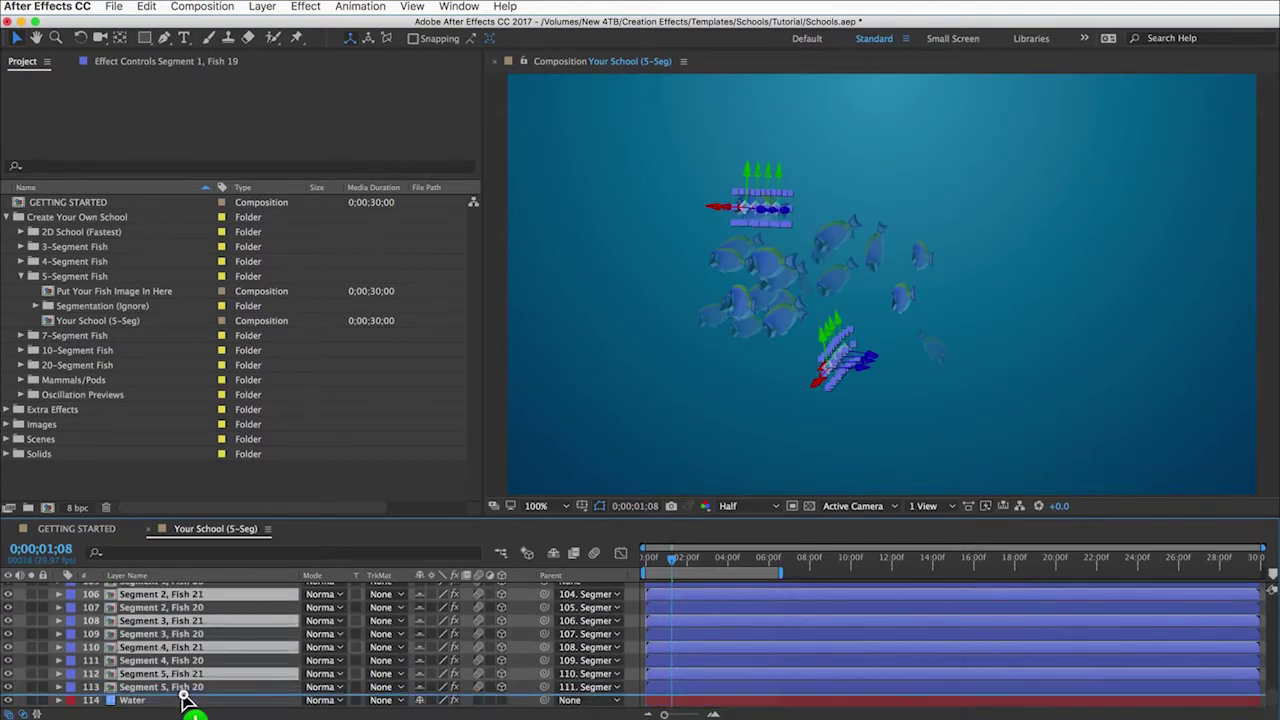
pyautogui.press('super+d')
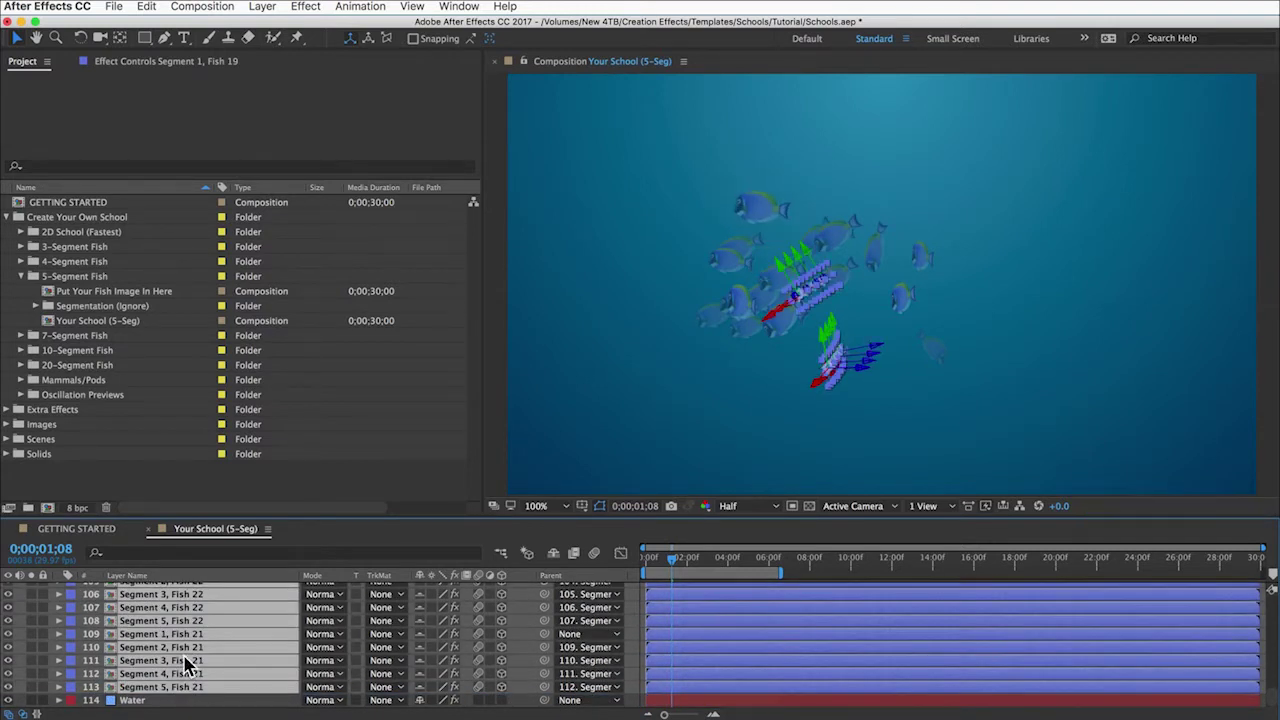
# Step: Show the effect controls of the SCHOOL CONTROL LAYER
pyautogui.scroll(20, 185, 650)
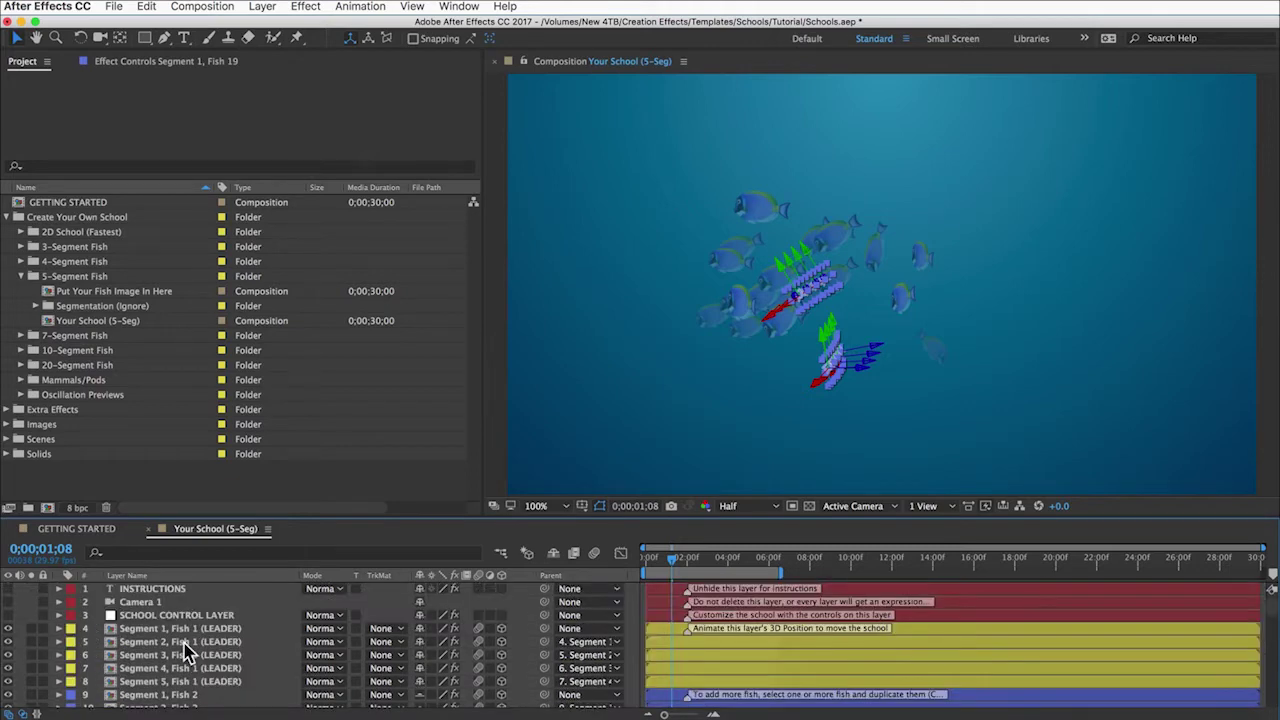
pyautogui.click(186, 616)
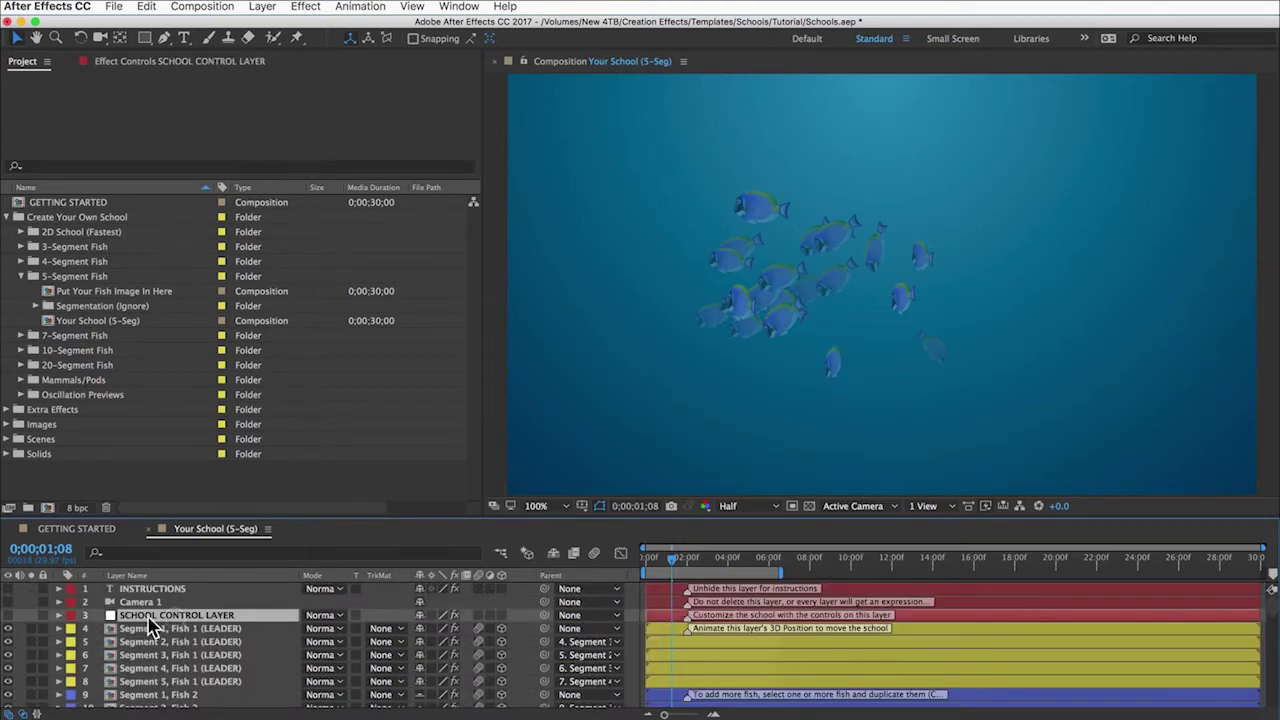
pyautogui.click(112, 62)
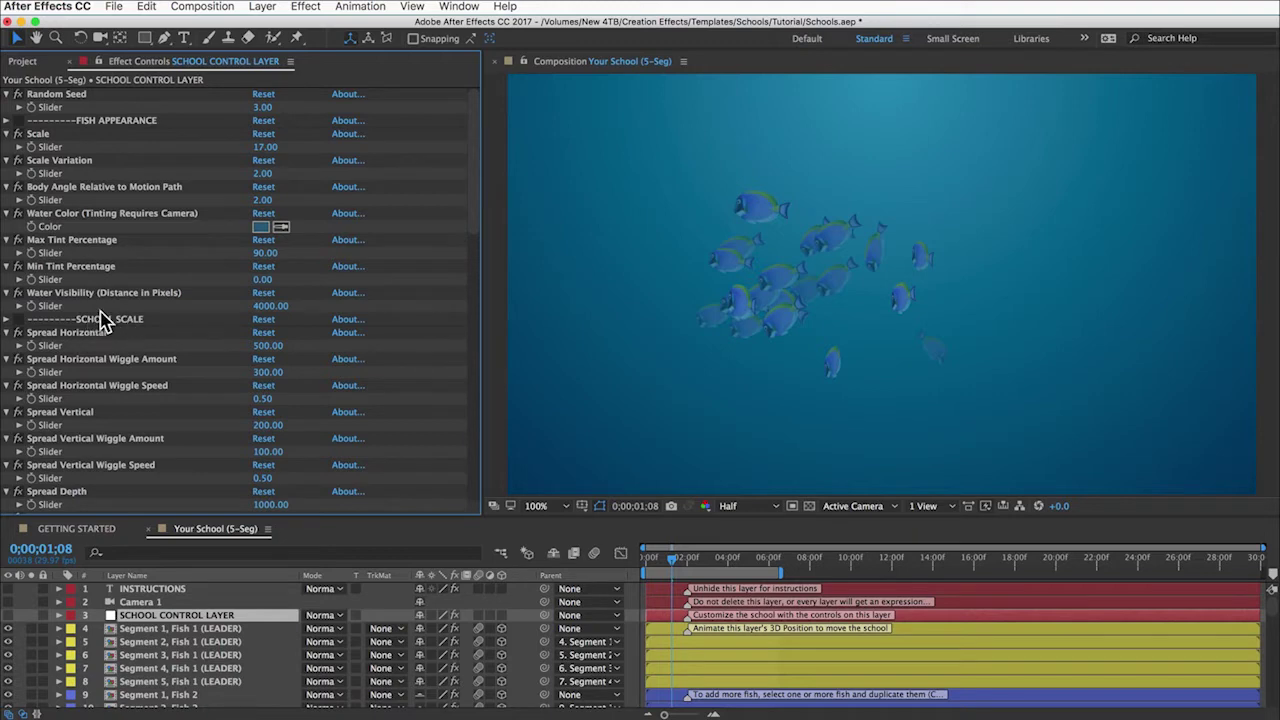
# Step: Try enlarging the fish by setting Scale to 54 on the SCHOOL CONTROL LAYER, and undo it
pyautogui.scroll(-10, 90, 325)
pyautogui.scroll(5, 90, 325)
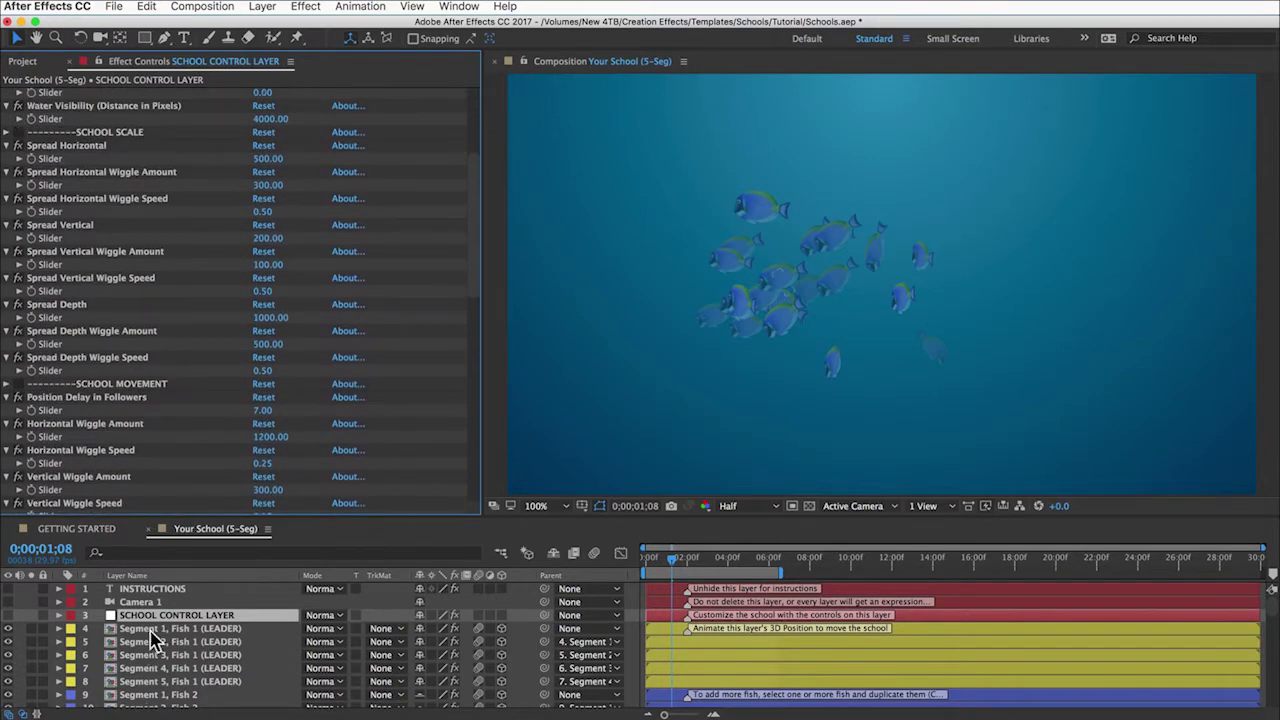
pyautogui.scroll(5, 160, 414)
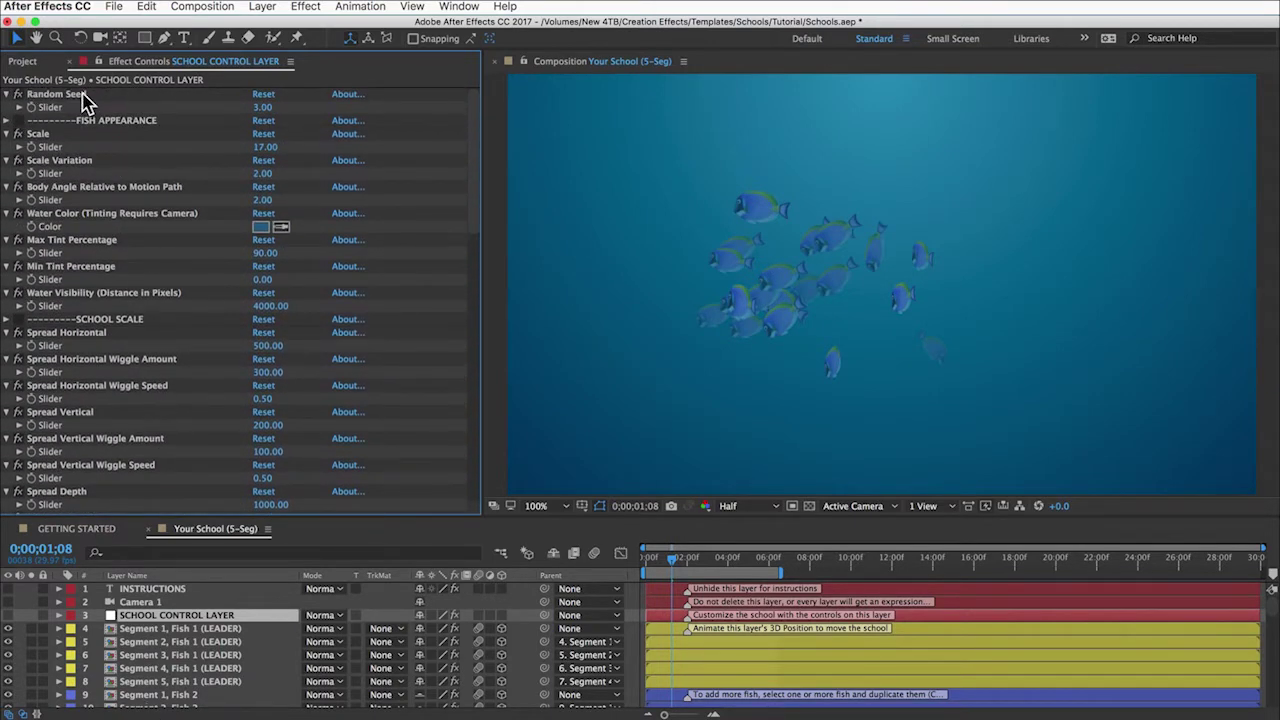
pyautogui.click(68, 94)
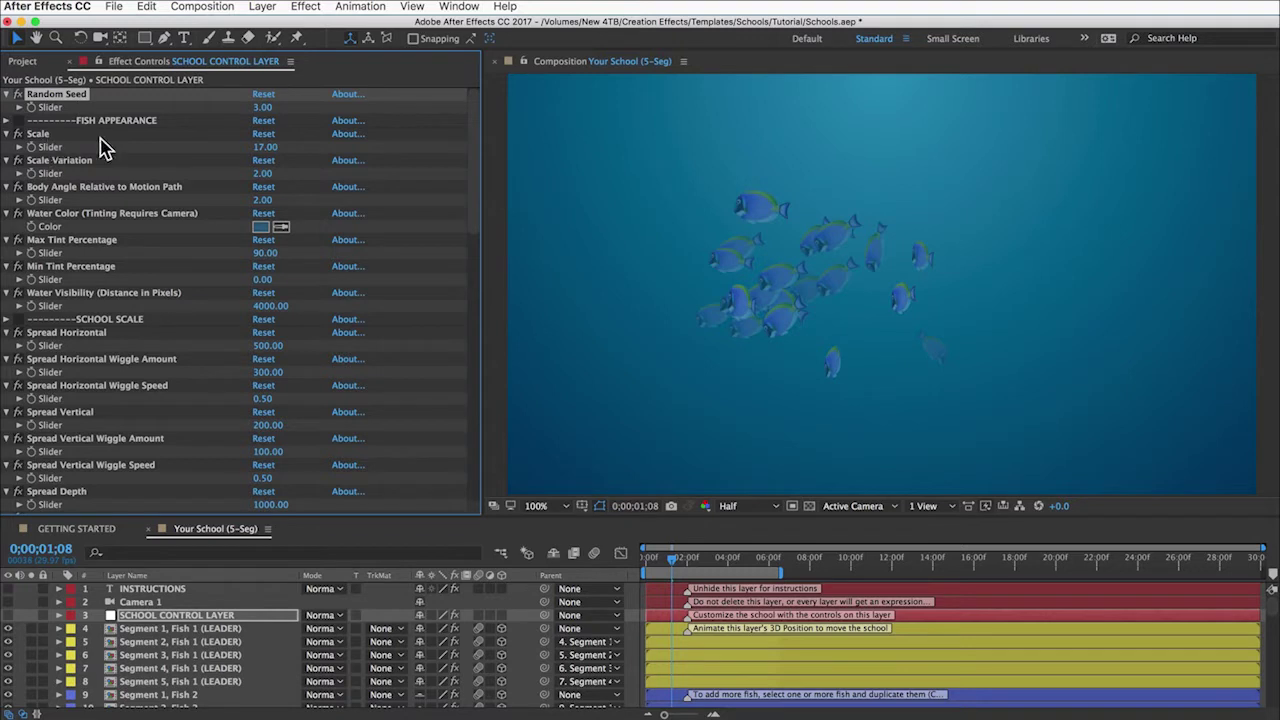
pyautogui.moveTo(266, 148); pyautogui.dragTo(286, 147)
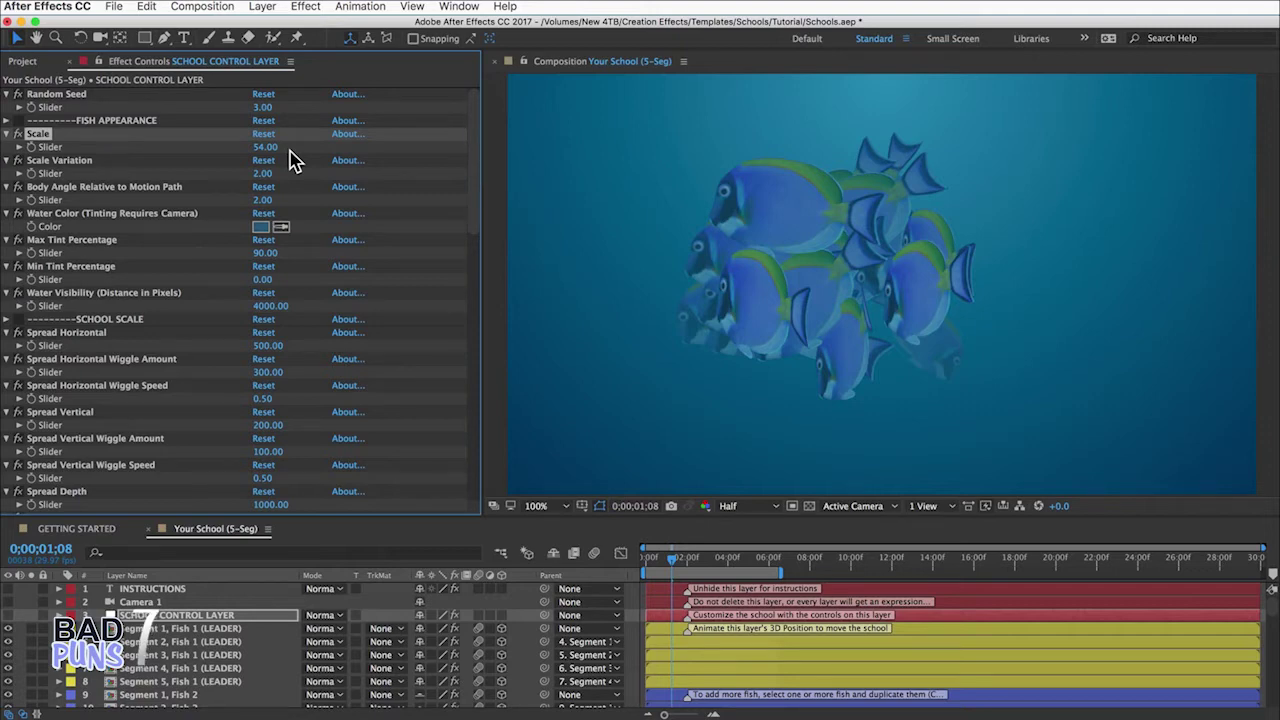
pyautogui.hotkey('ctrl', 'z')
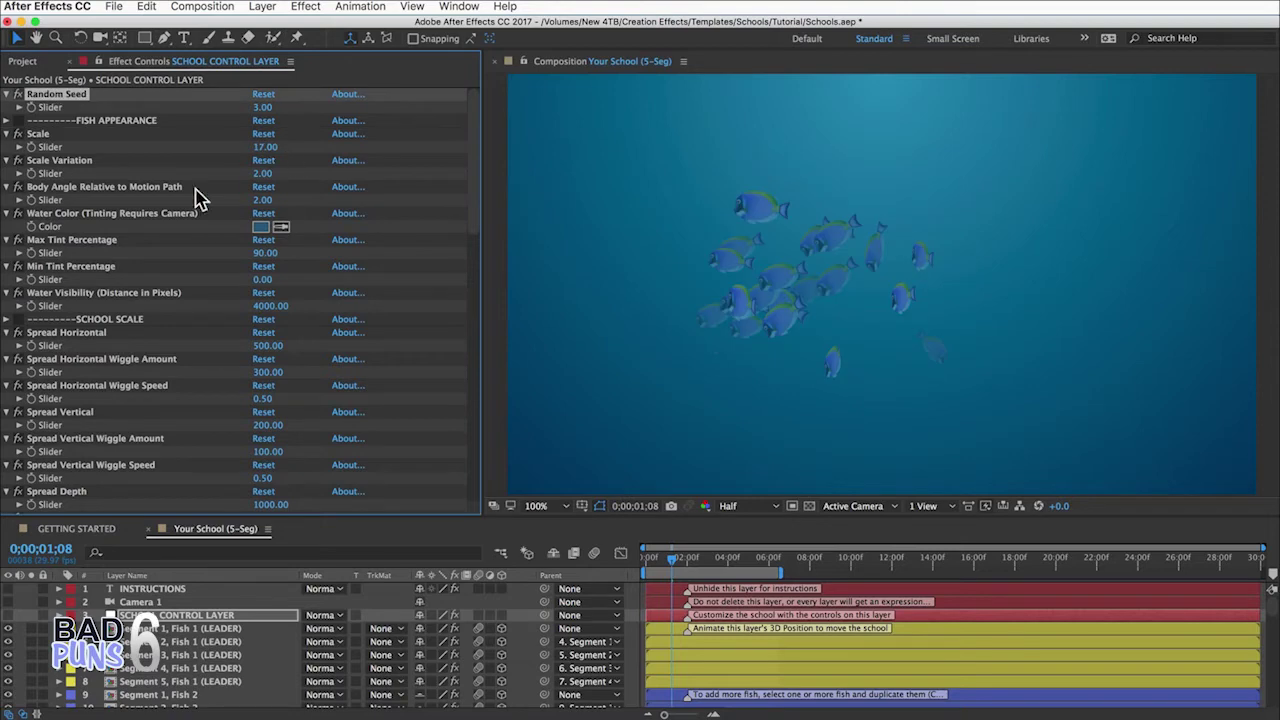
# Step: Set the Water Color used for tinting by sampling the background water near the most distant fish
pyautogui.click(58, 214)
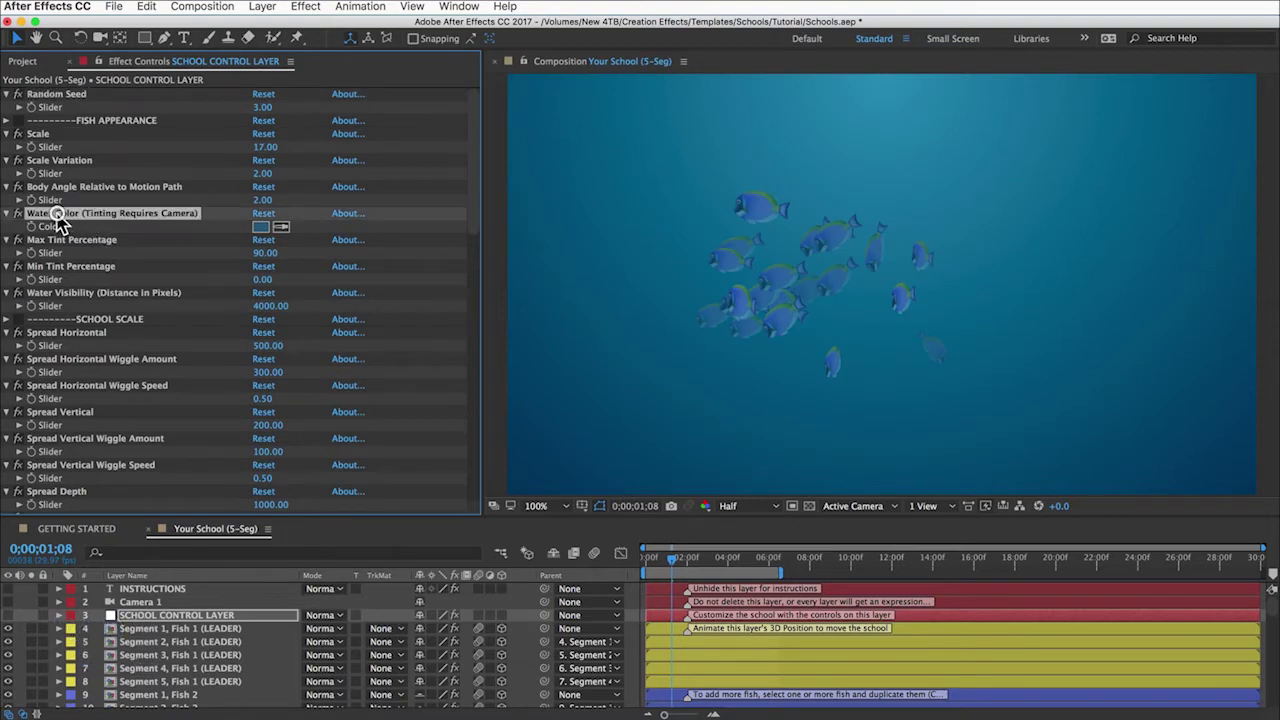
pyautogui.keyDown('shift'); pyautogui.click(72, 293); pyautogui.keyUp('shift')
pyautogui.moveTo(72, 300); pyautogui.dragTo(76, 285)
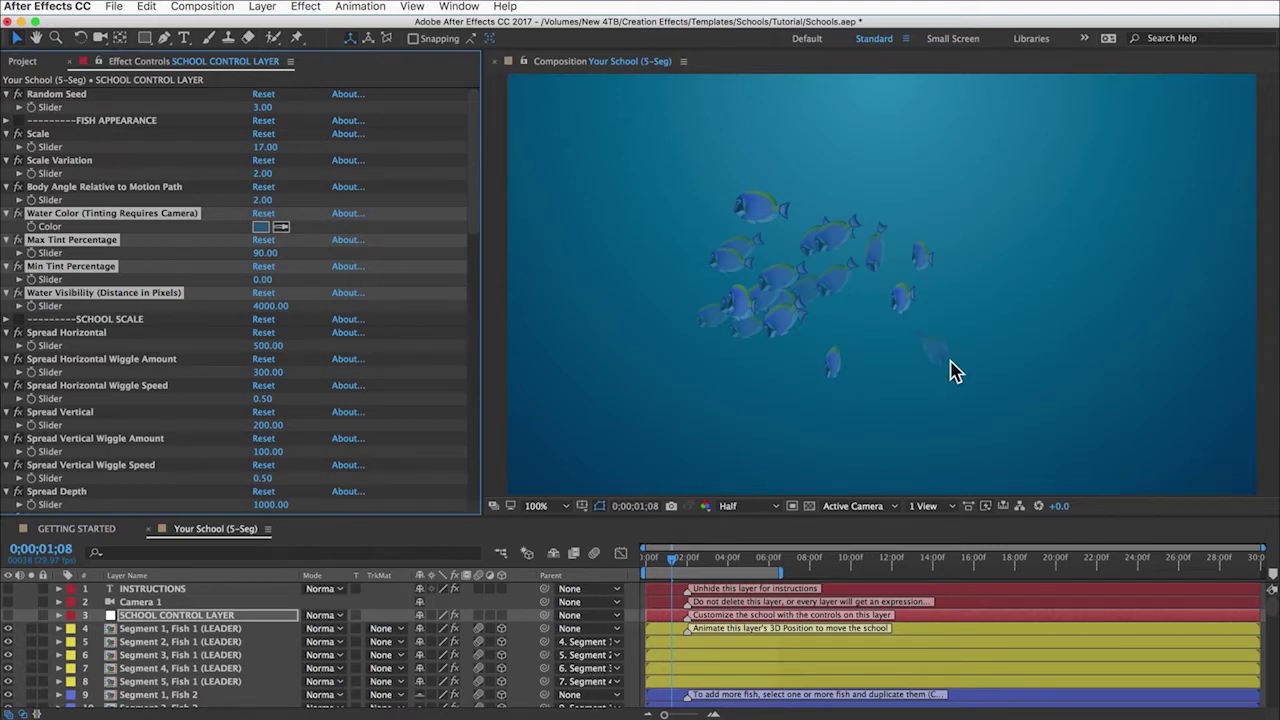
pyautogui.click(186, 215)
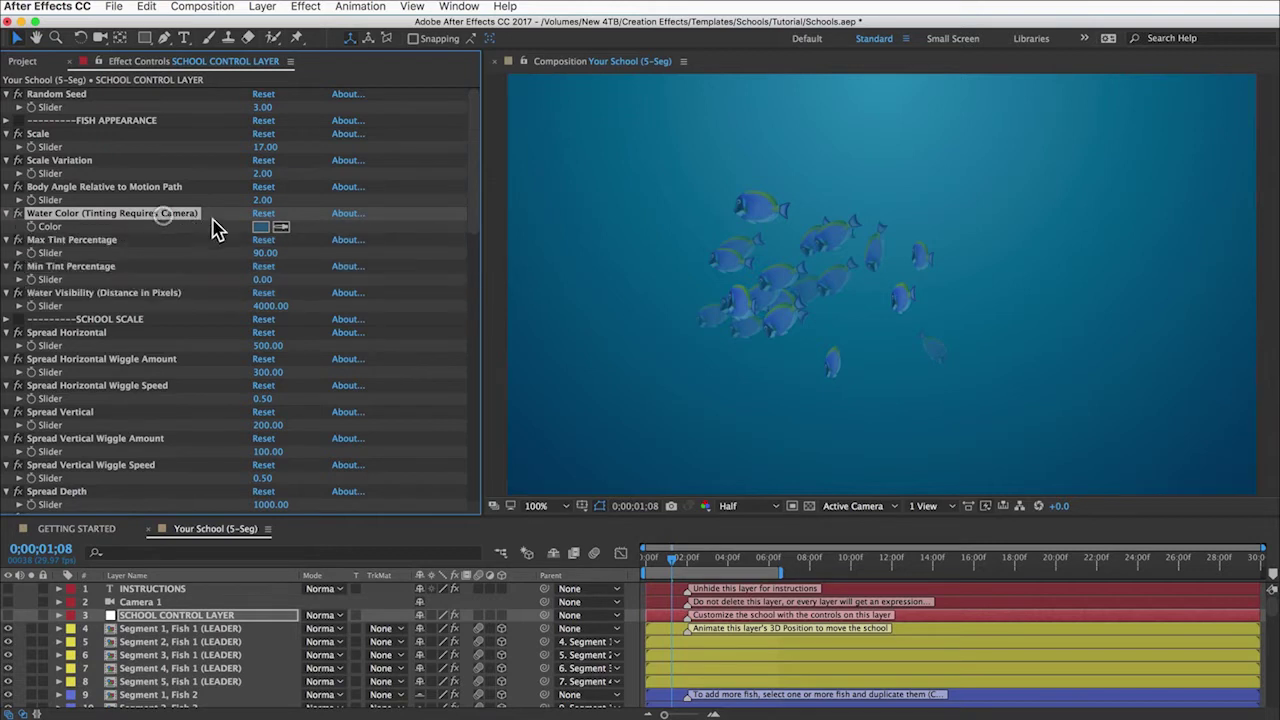
pyautogui.click(281, 227)
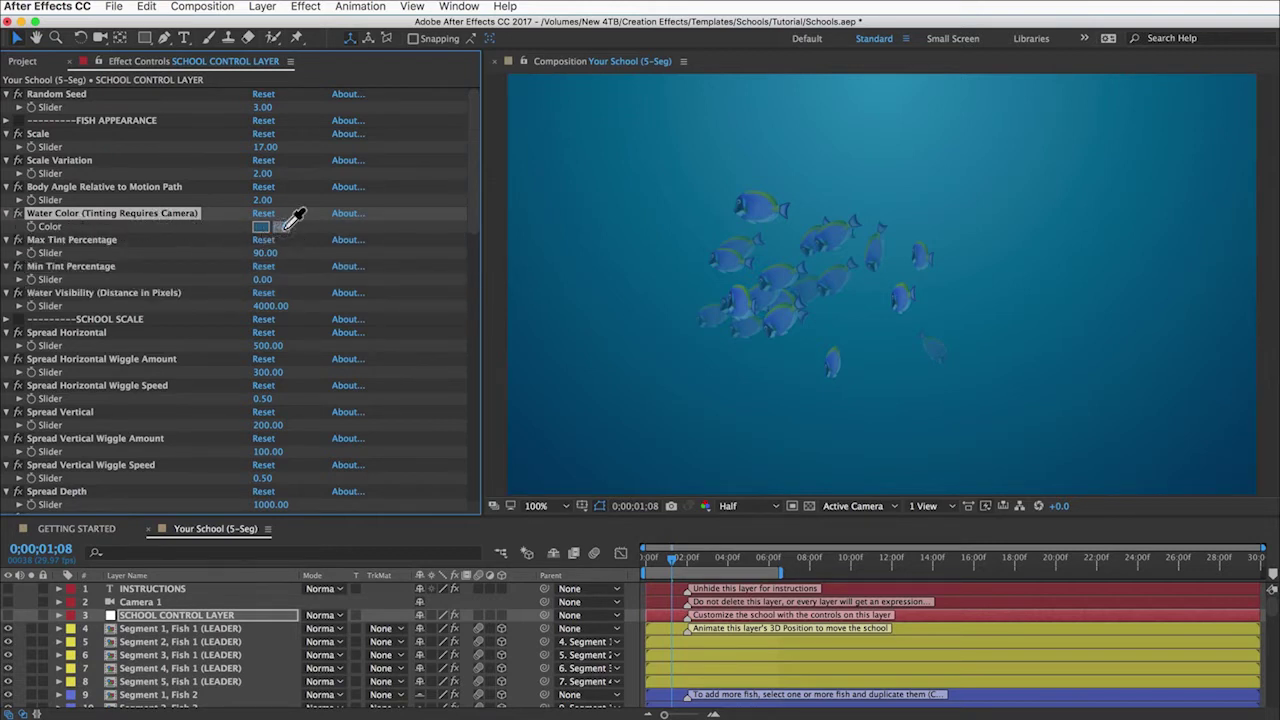
pyautogui.click(940, 333)
# Step: Set Water Visibility (Distance in Pixels) to 3500 on the SCHOOL CONTROL LAYER
pyautogui.click(112, 293)
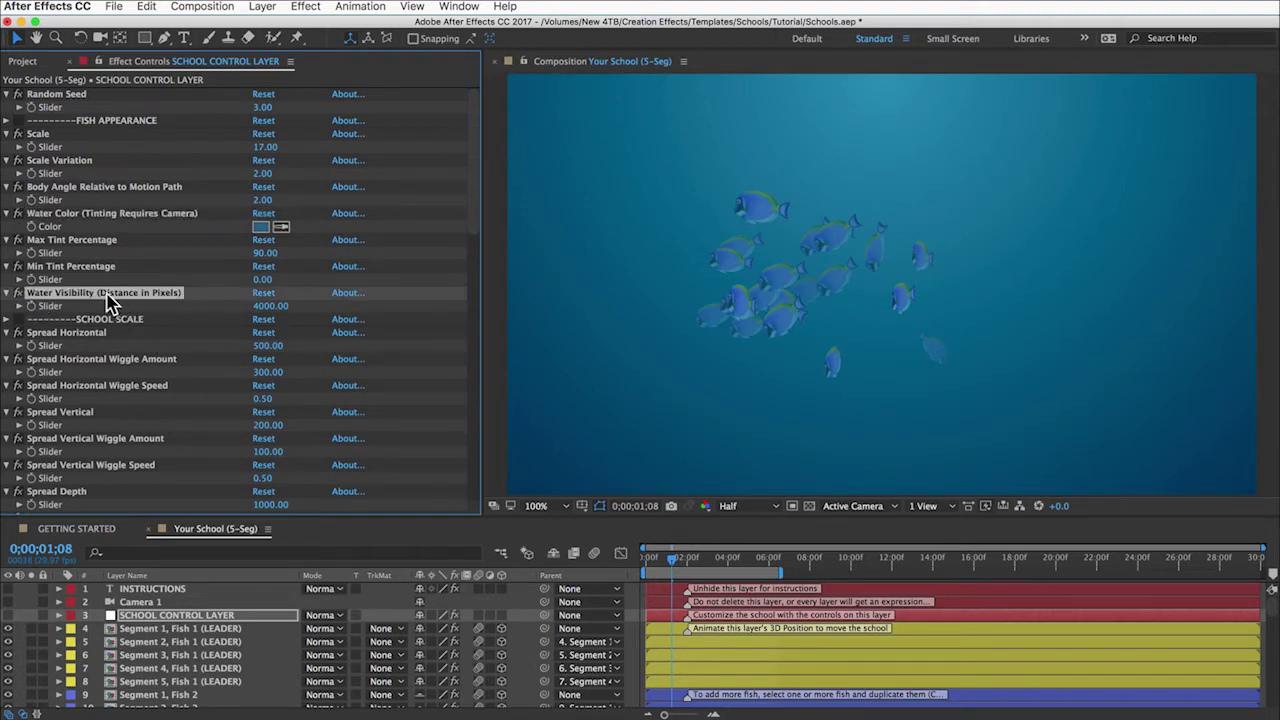
pyautogui.click(259, 306)
pyautogui.write('3500')
pyautogui.press('Return')
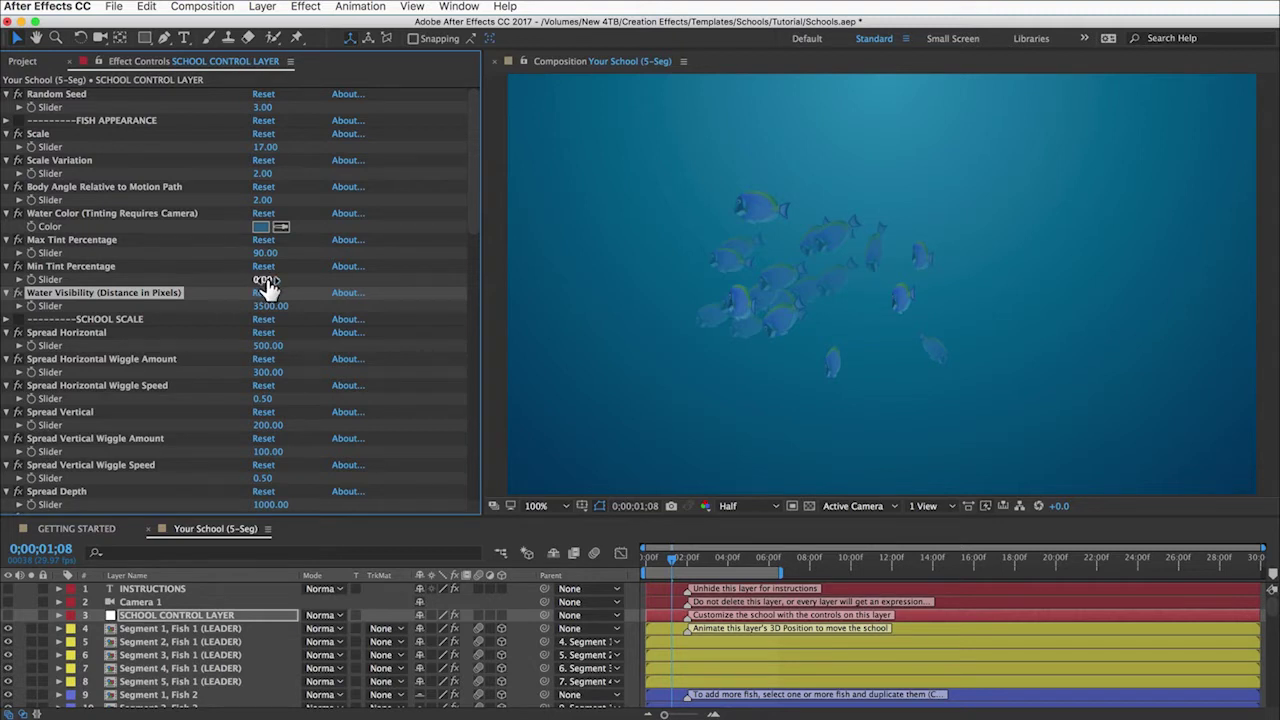
pyautogui.click(70, 266)
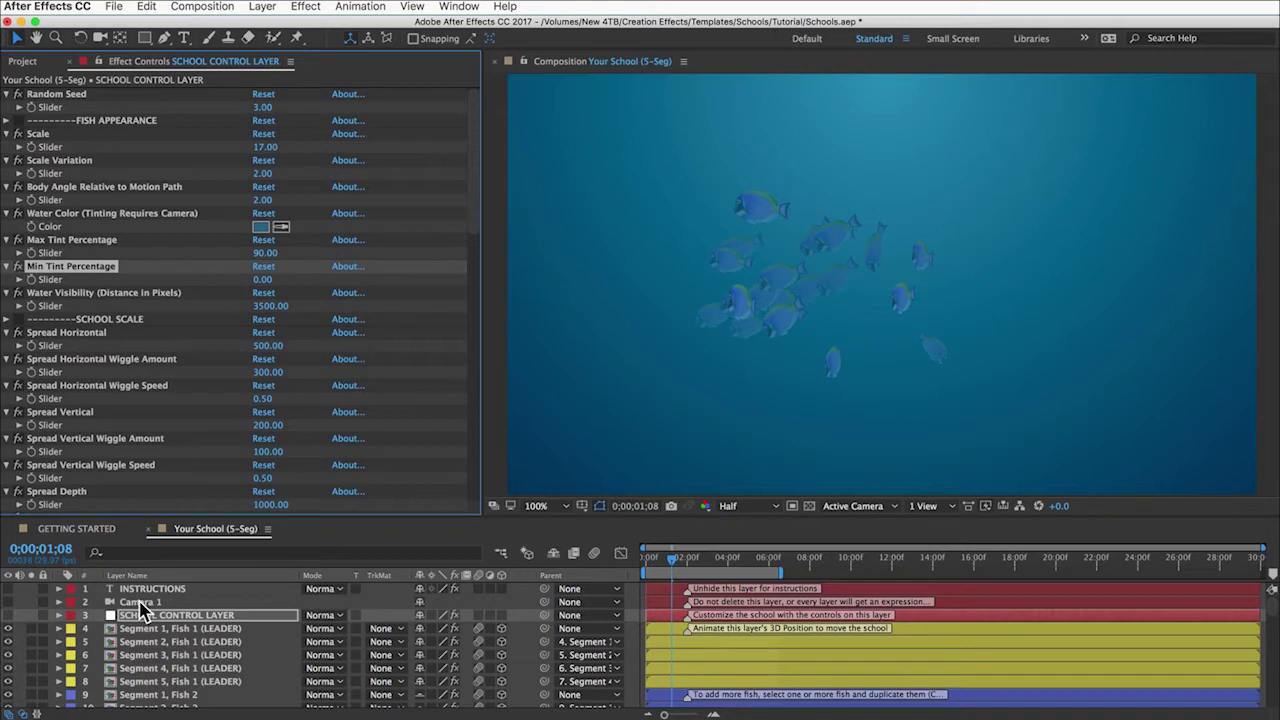
pyautogui.click(141, 603)
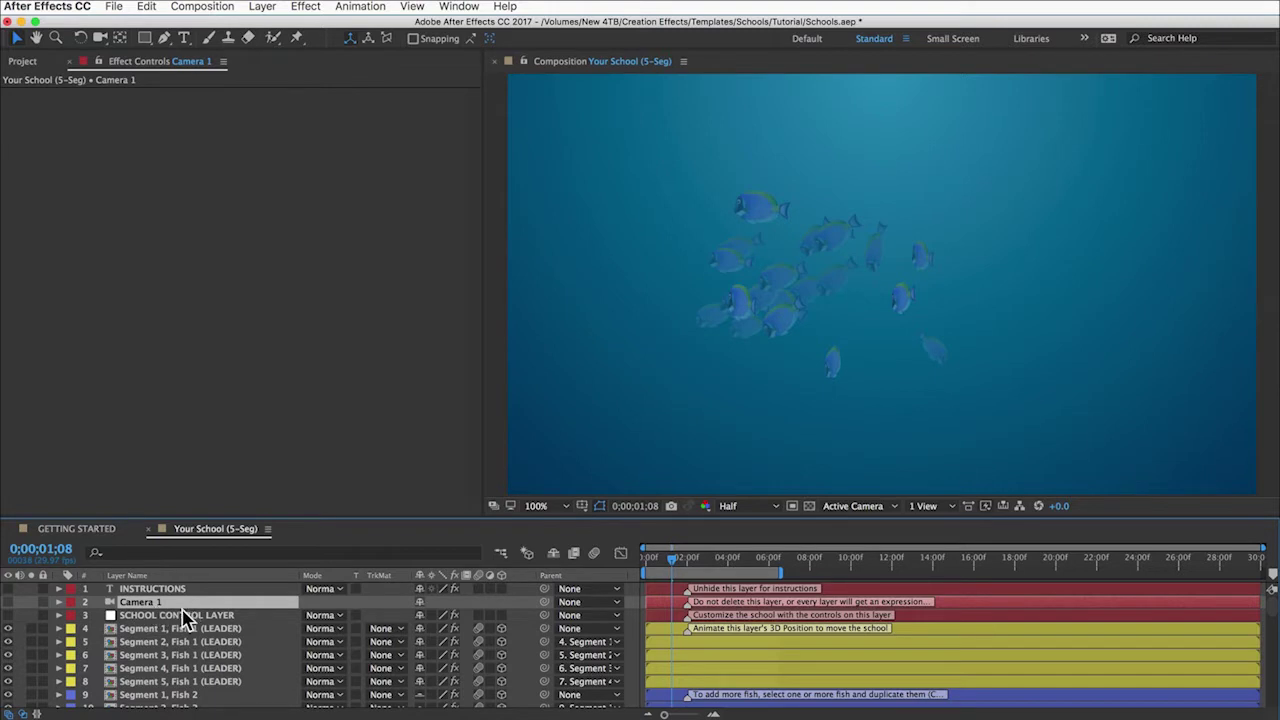
pyautogui.click(182, 617)
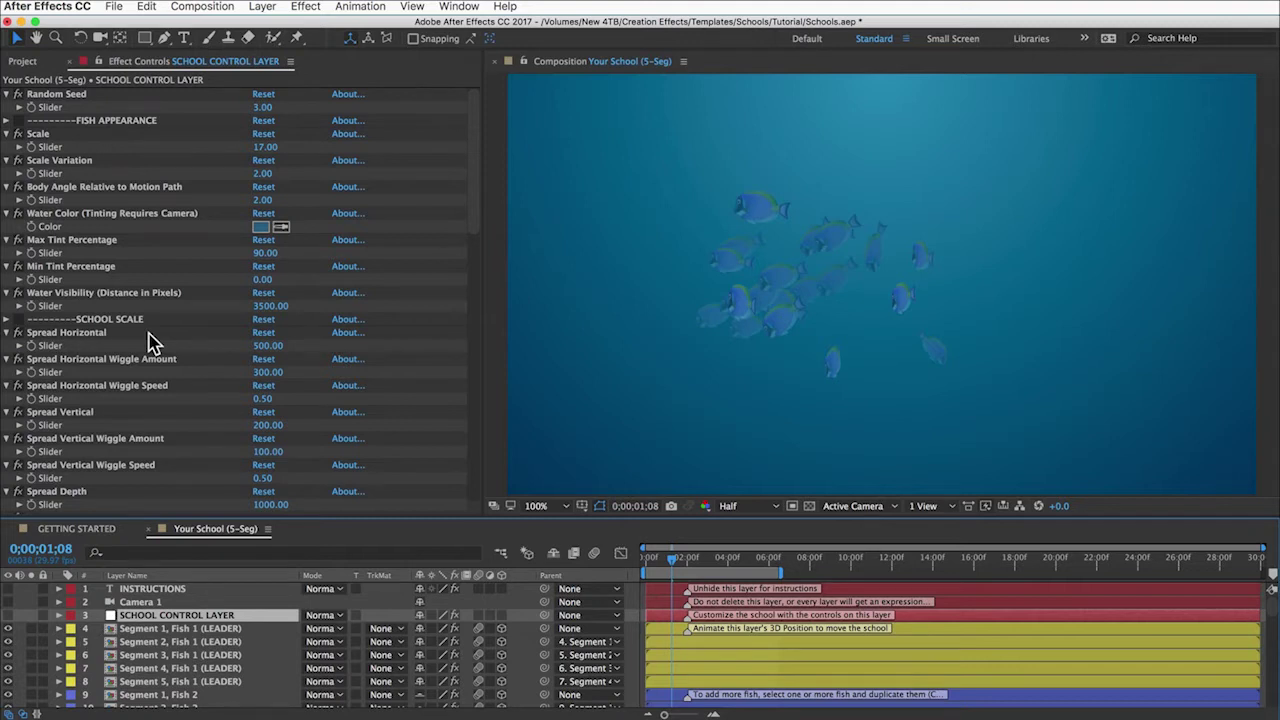
pyautogui.scroll(-5, 148, 342)
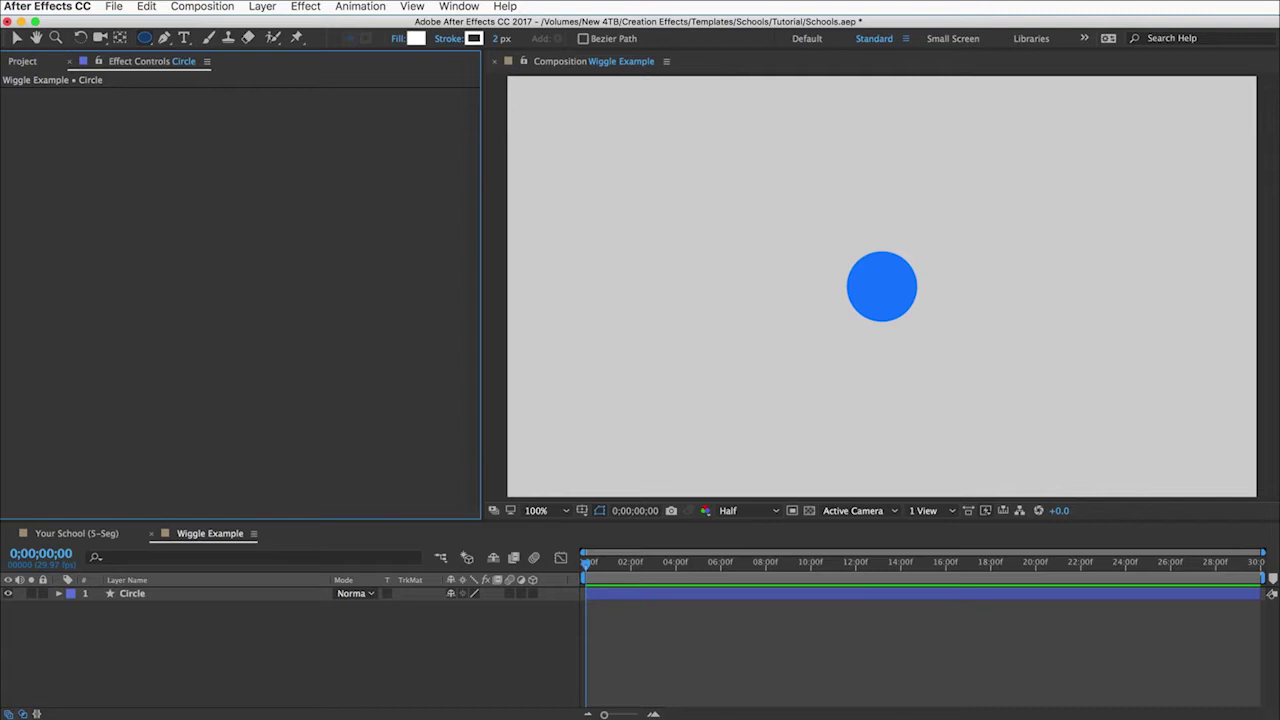
# Step: Add the expression wiggle(1,500) to the Circle layer's Position in the Wiggle Example comp and preview the motion
pyautogui.press('v')
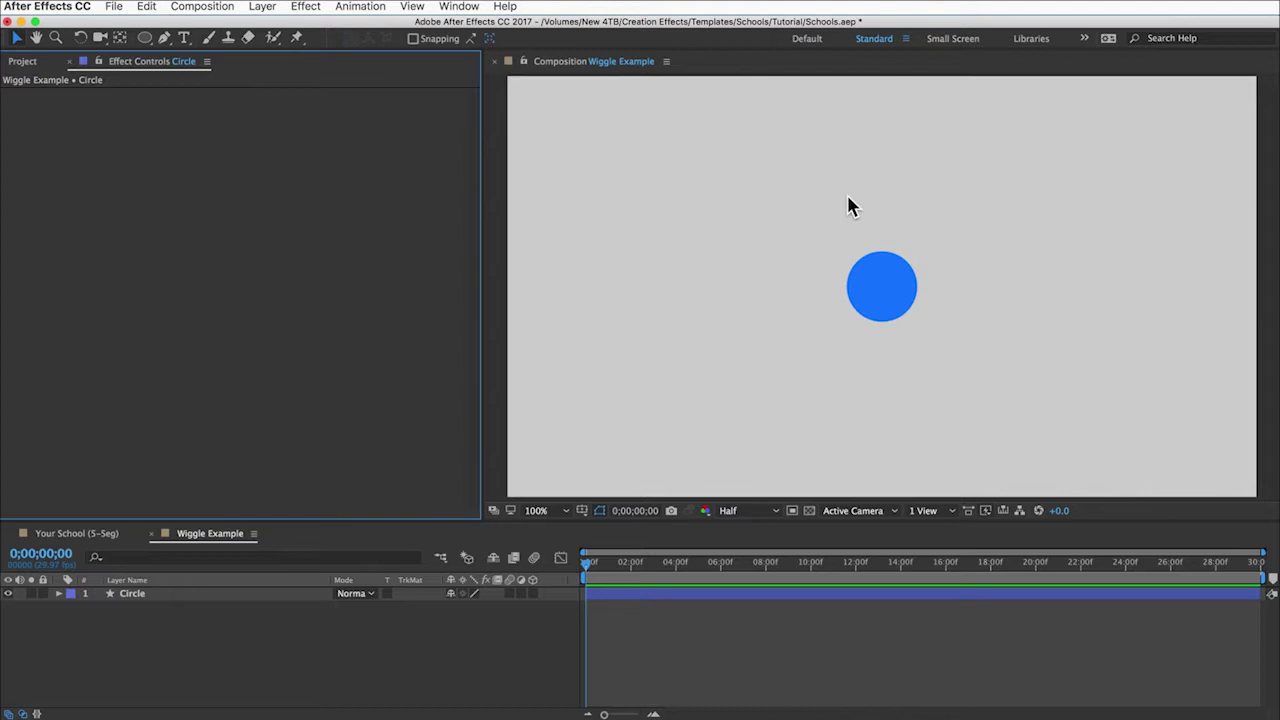
pyautogui.click(864, 307)
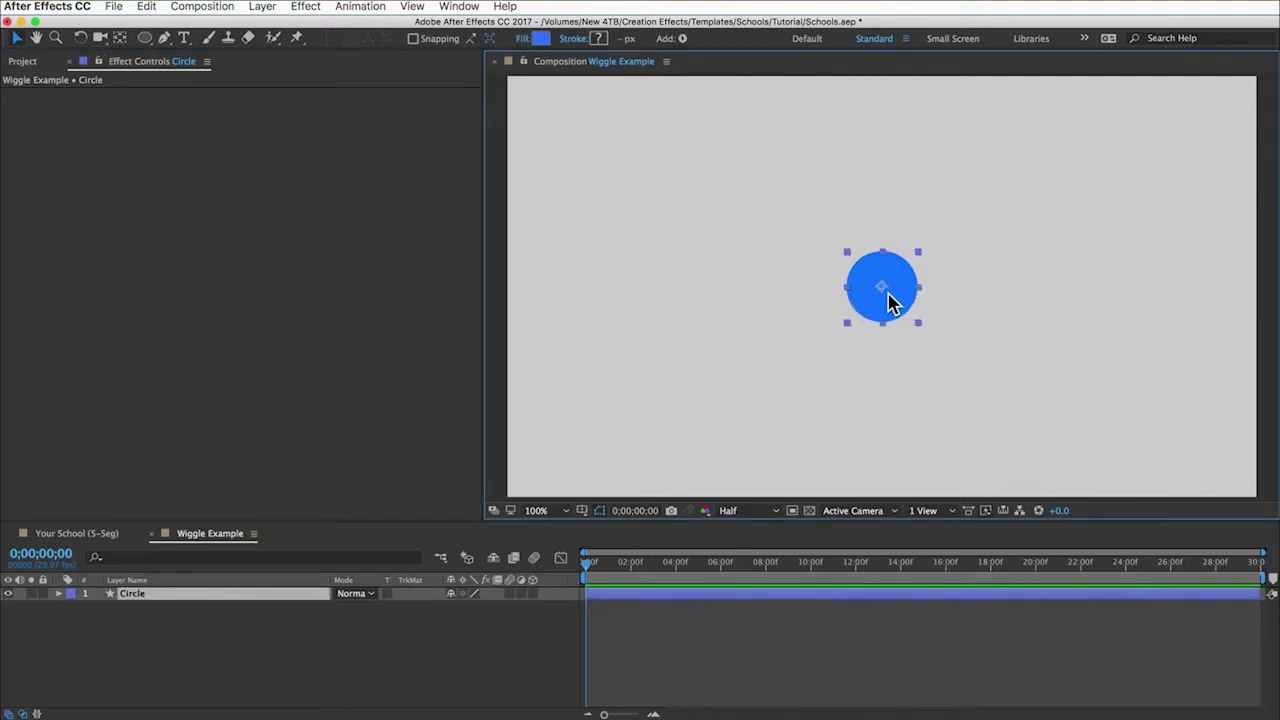
pyautogui.press('p')
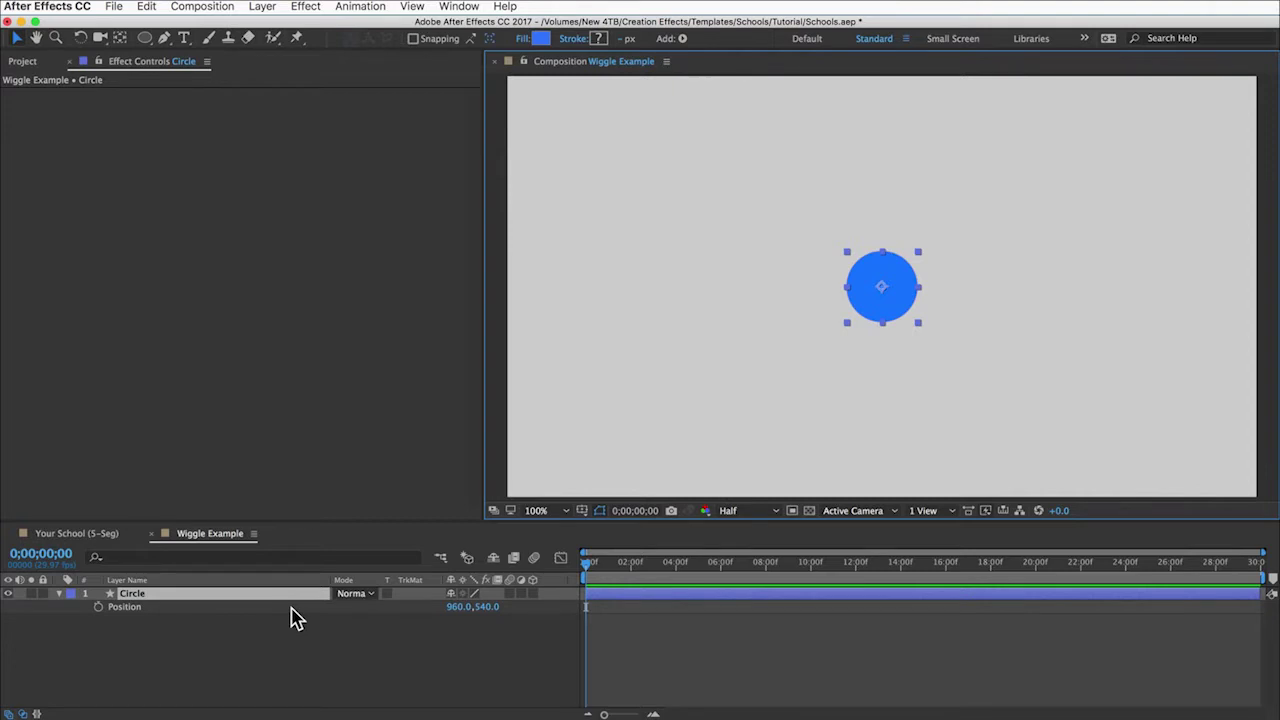
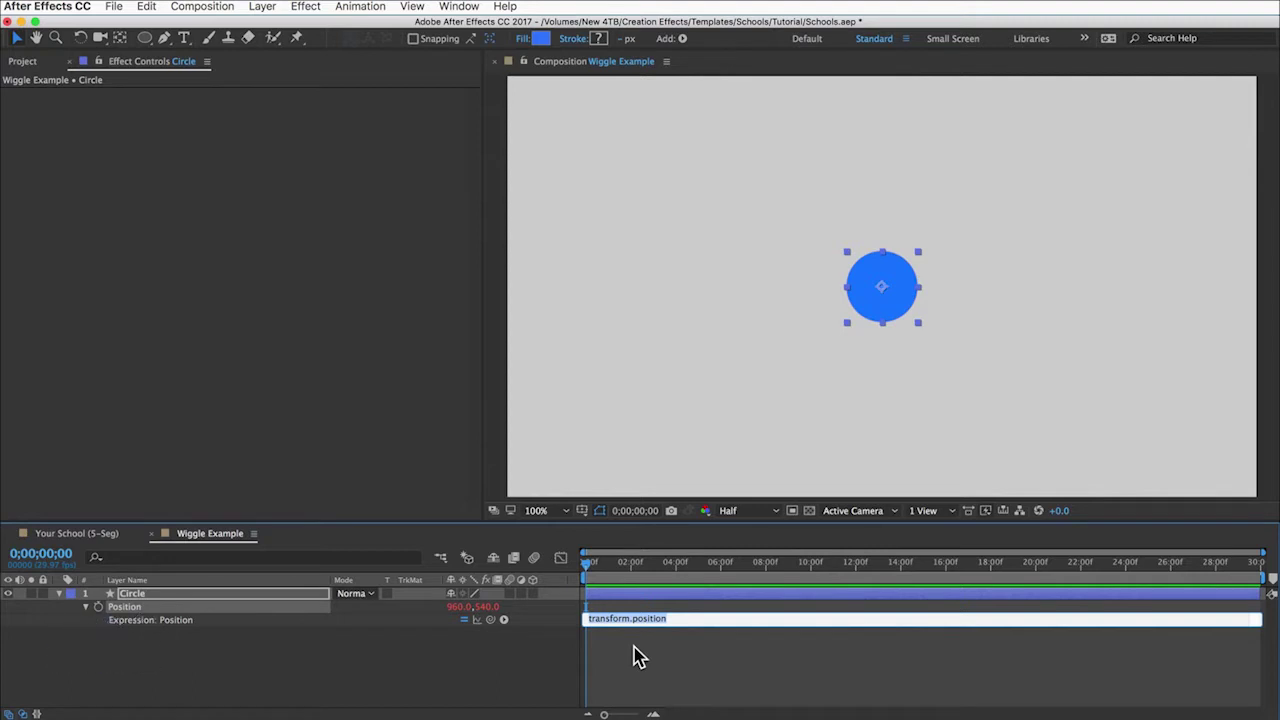
pyautogui.write('wiggle(1,500')
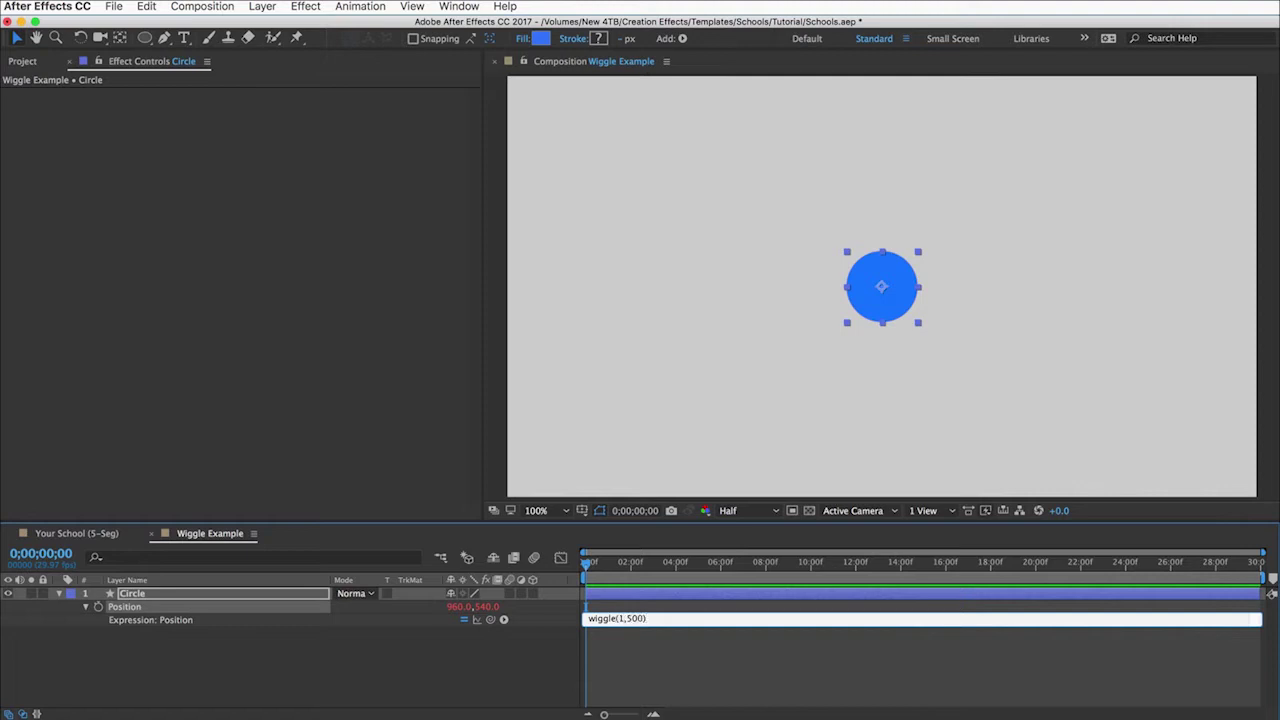
pyautogui.click(613, 650)
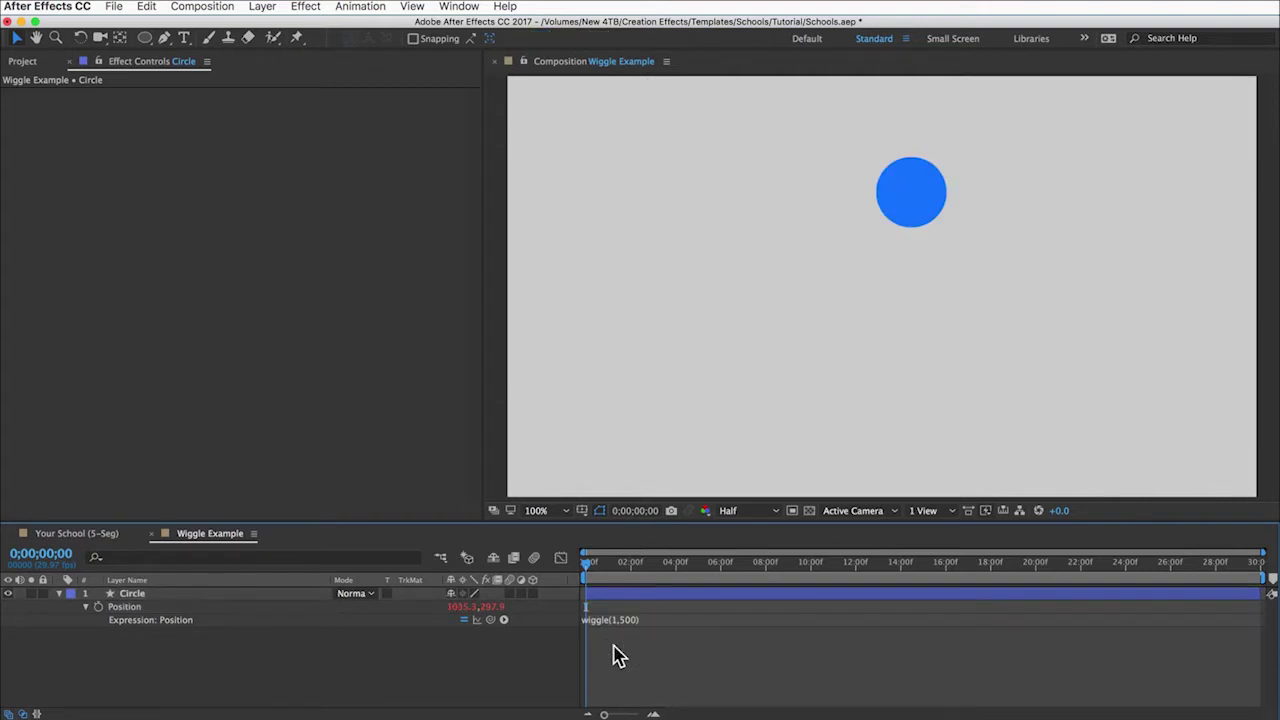
pyautogui.press('space')
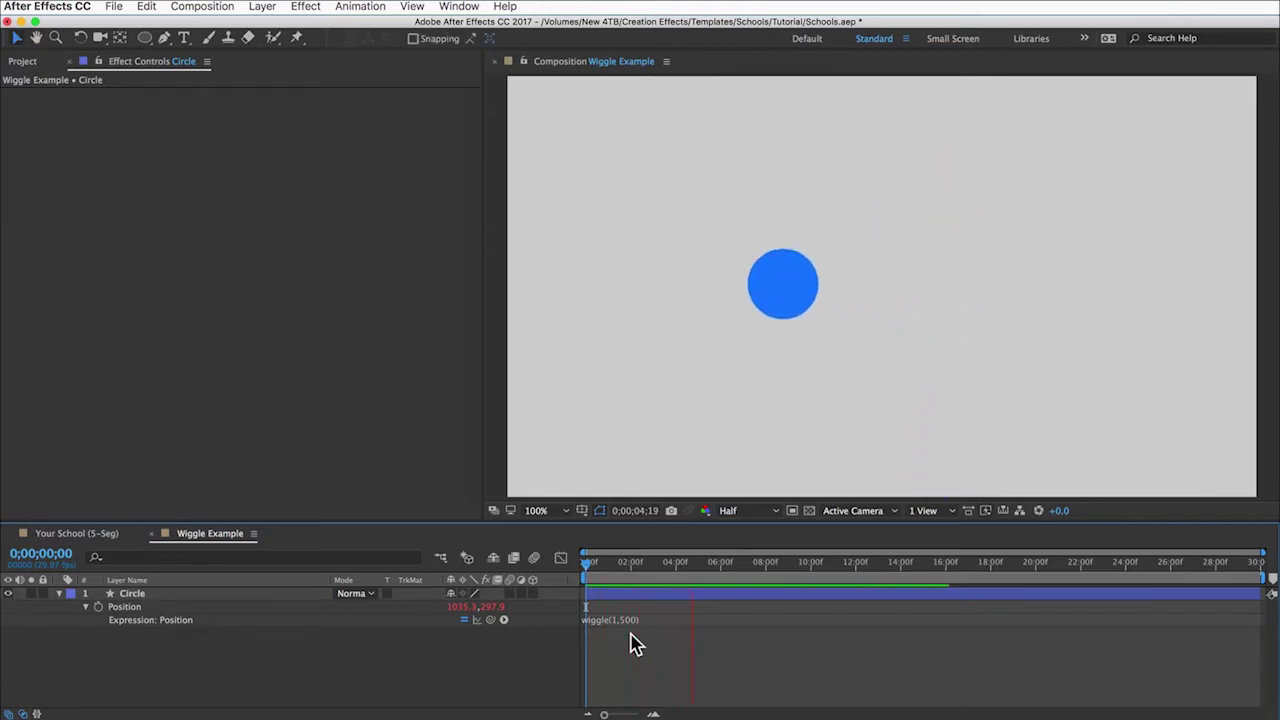
pyautogui.press('space')
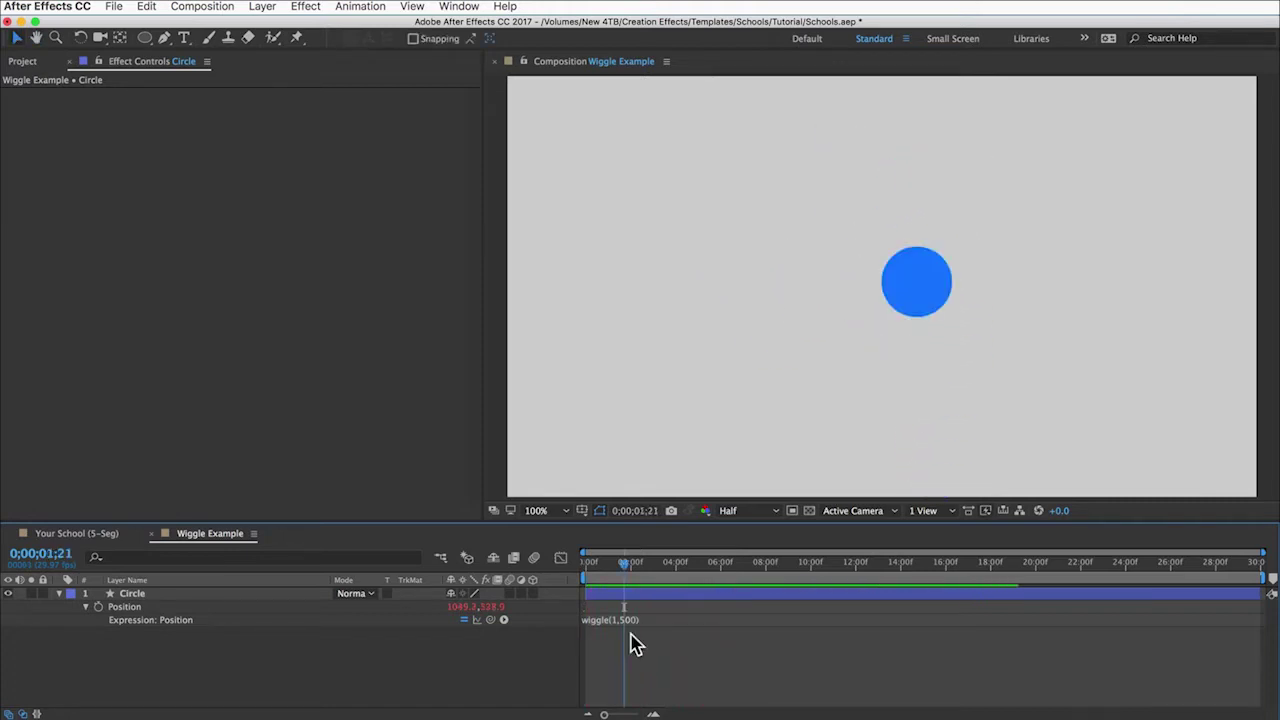
# Step: Change the Circle's Position expression to wiggle(0.5,500) and preview the motion
pyautogui.click(618, 622)
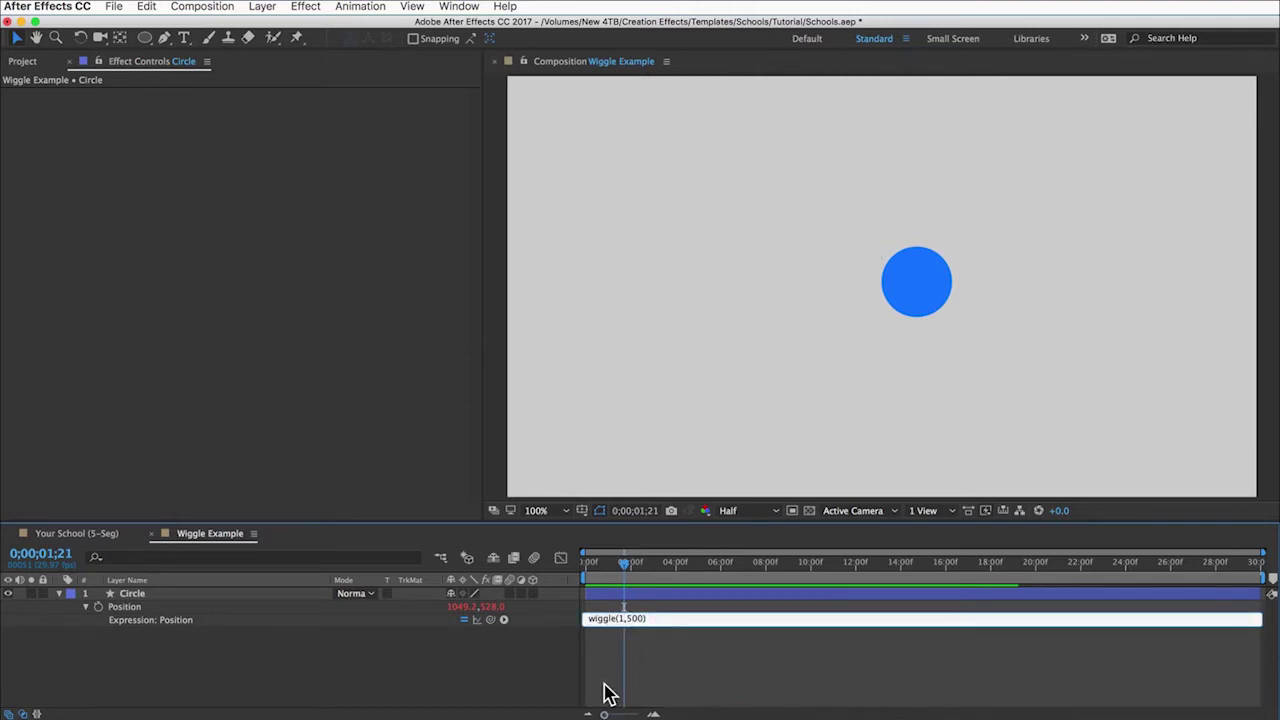
pyautogui.write('0.5')
pyautogui.click(640, 652)
pyautogui.press('space')
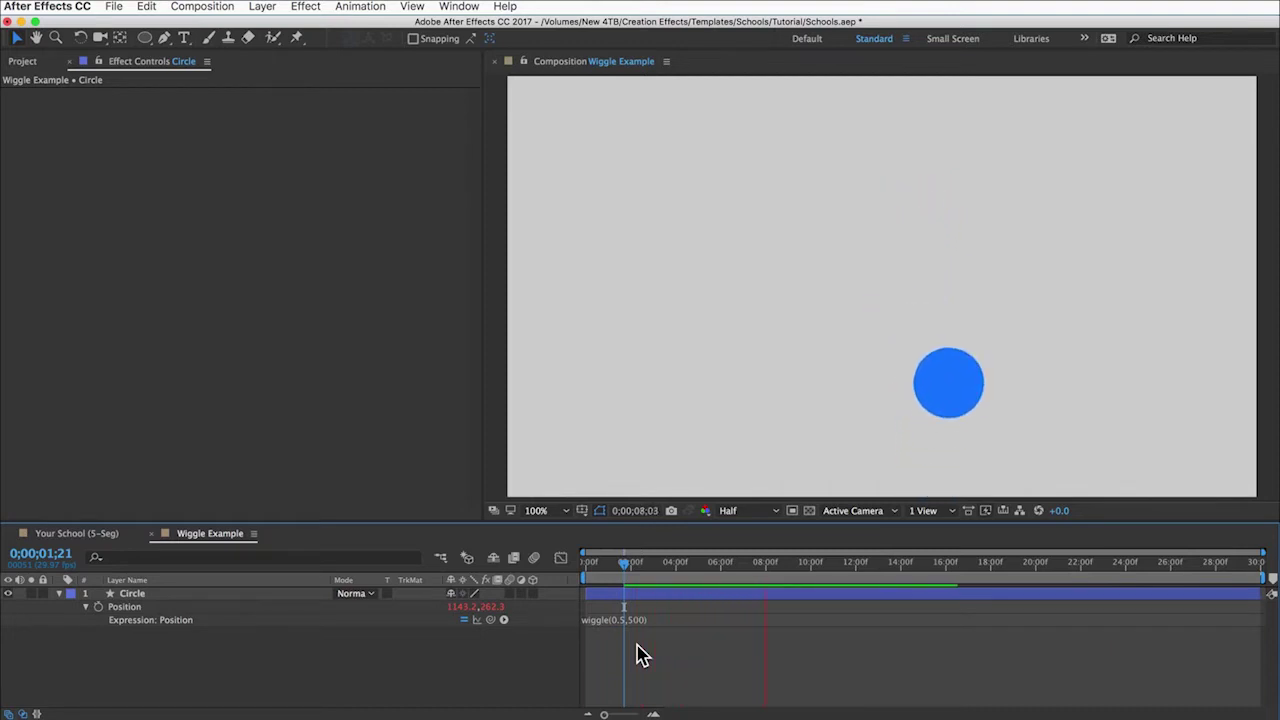
pyautogui.press('space')
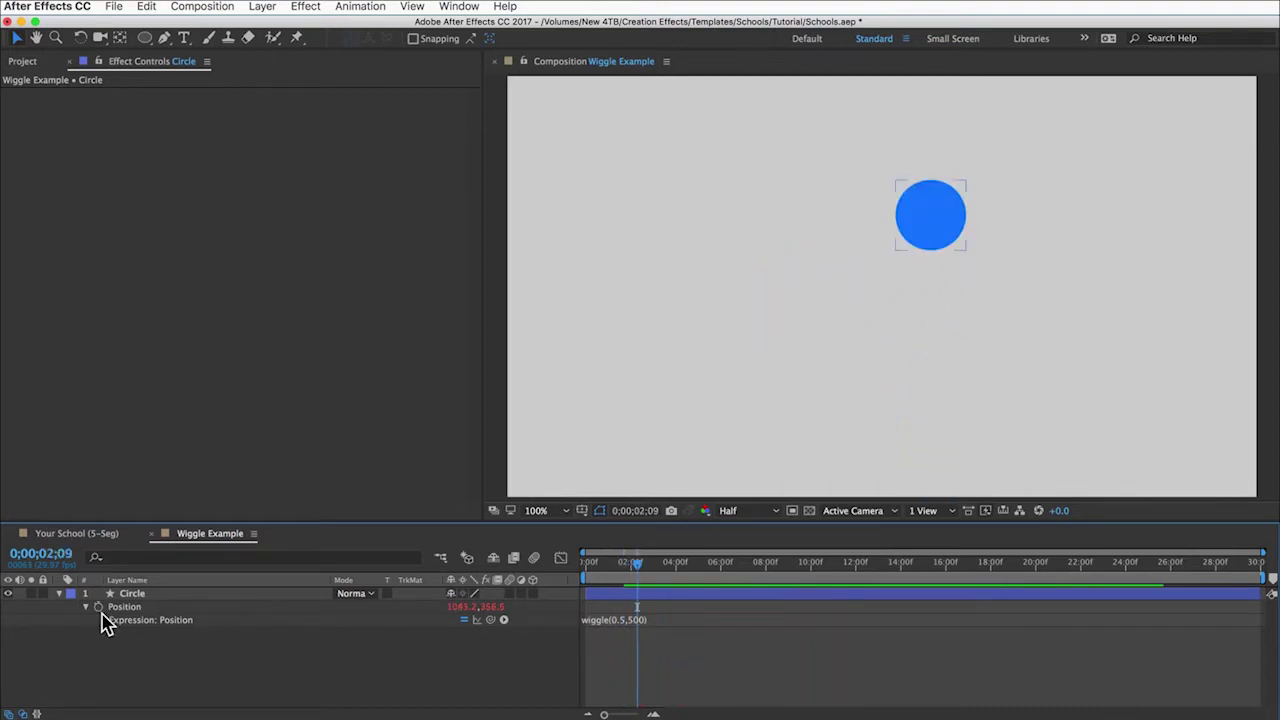
# Step: Add the expression wiggle(5,100) to the Circle layer's Anchor Point
pyautogui.click(135, 596)
pyautogui.hotkey('shift', 'a')
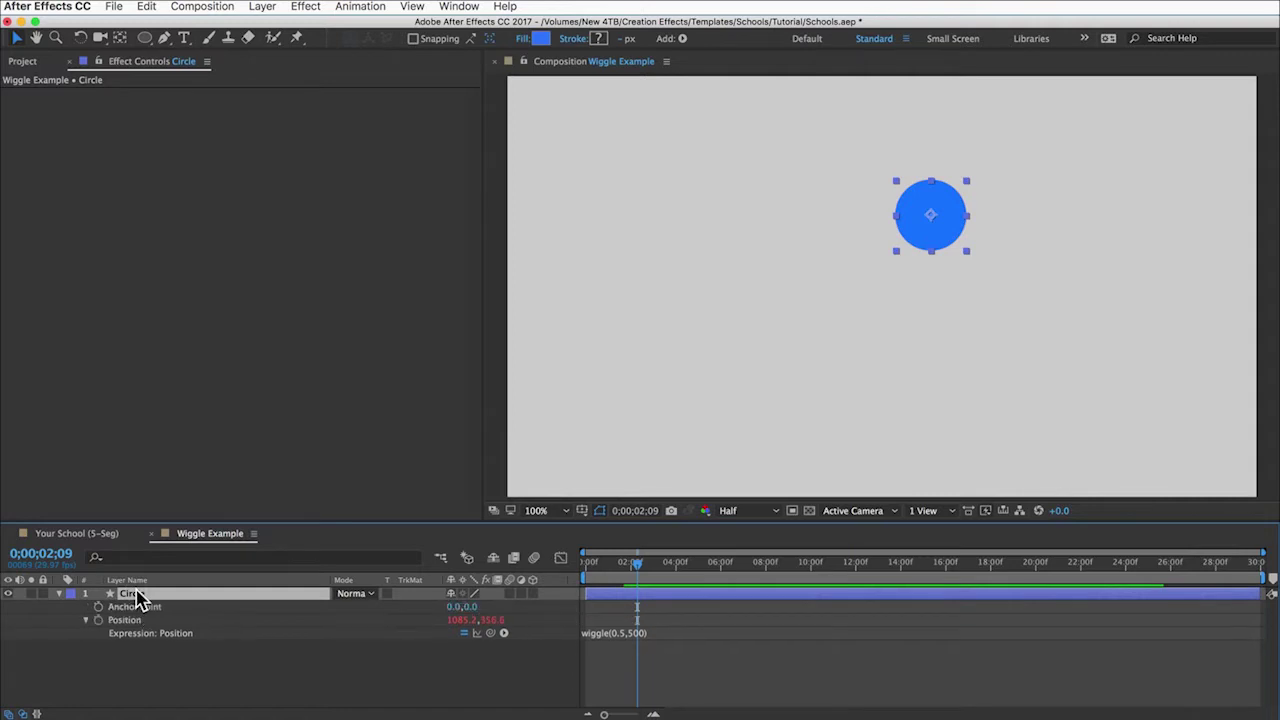
pyautogui.click(121, 607)
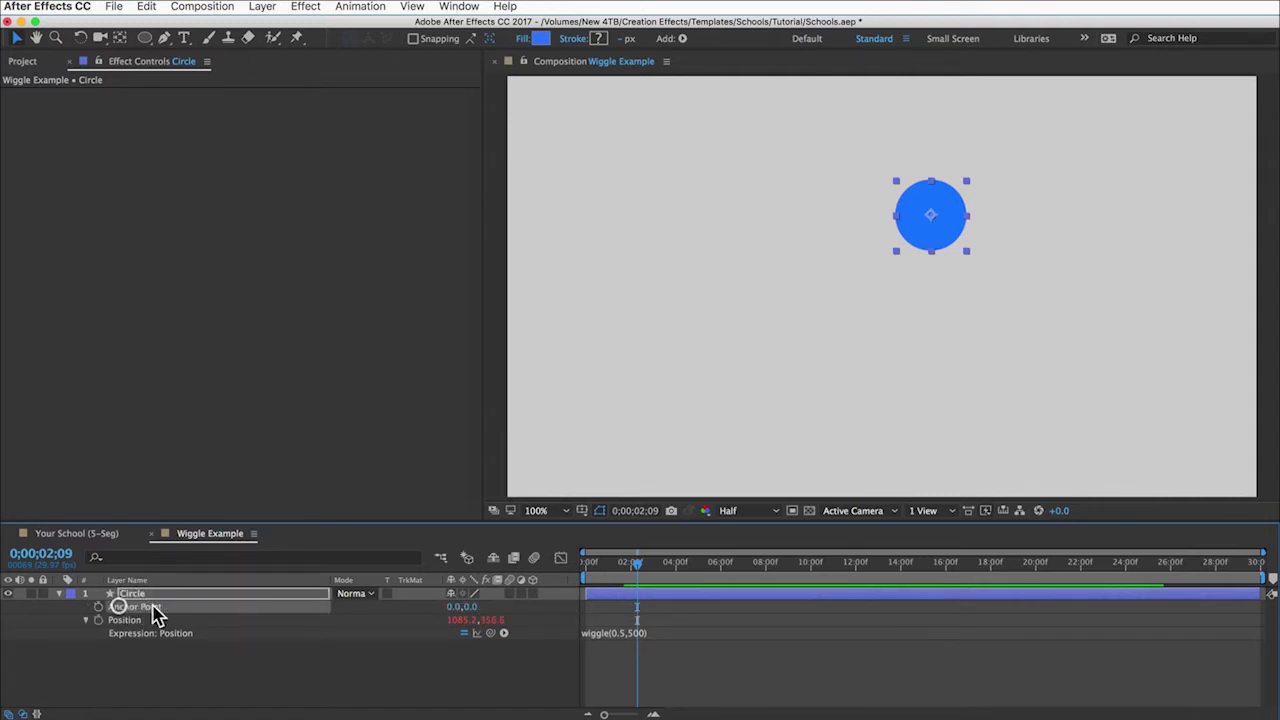
pyautogui.keyDown('alt'); pyautogui.click(98, 607); pyautogui.keyUp('alt')
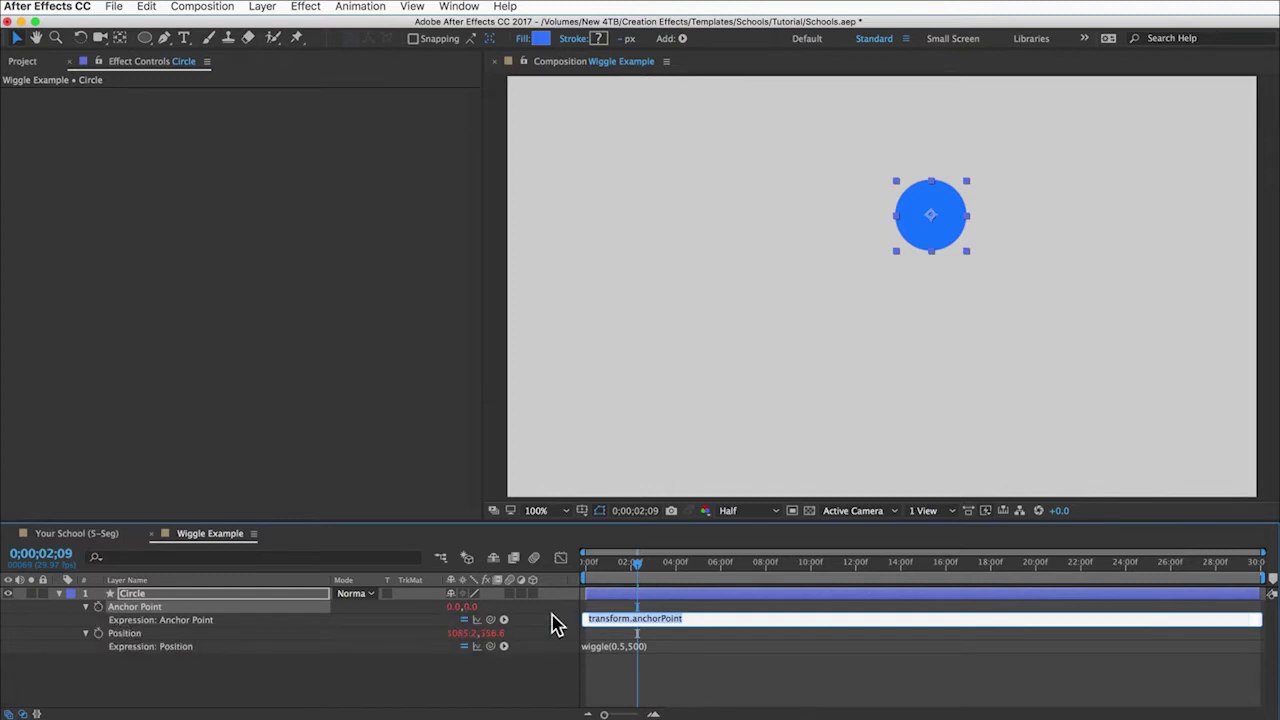
pyautogui.write('wiggle(5,100')
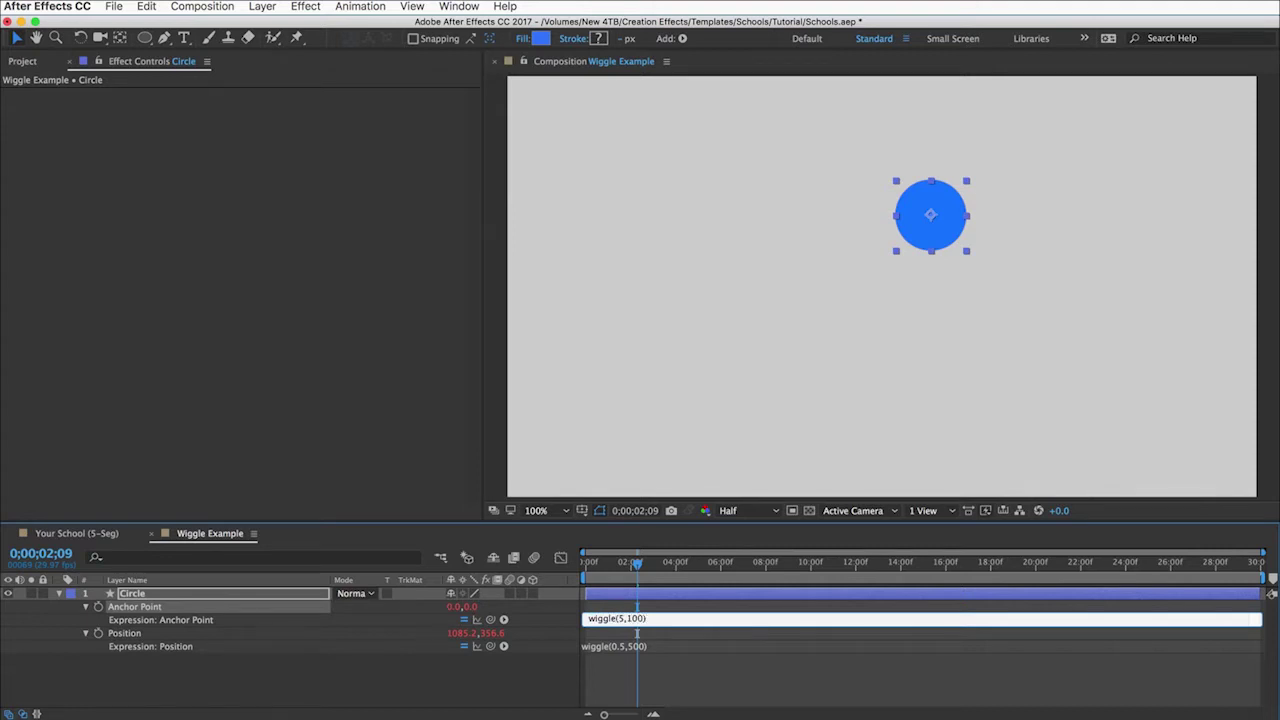
pyautogui.click(560, 665)
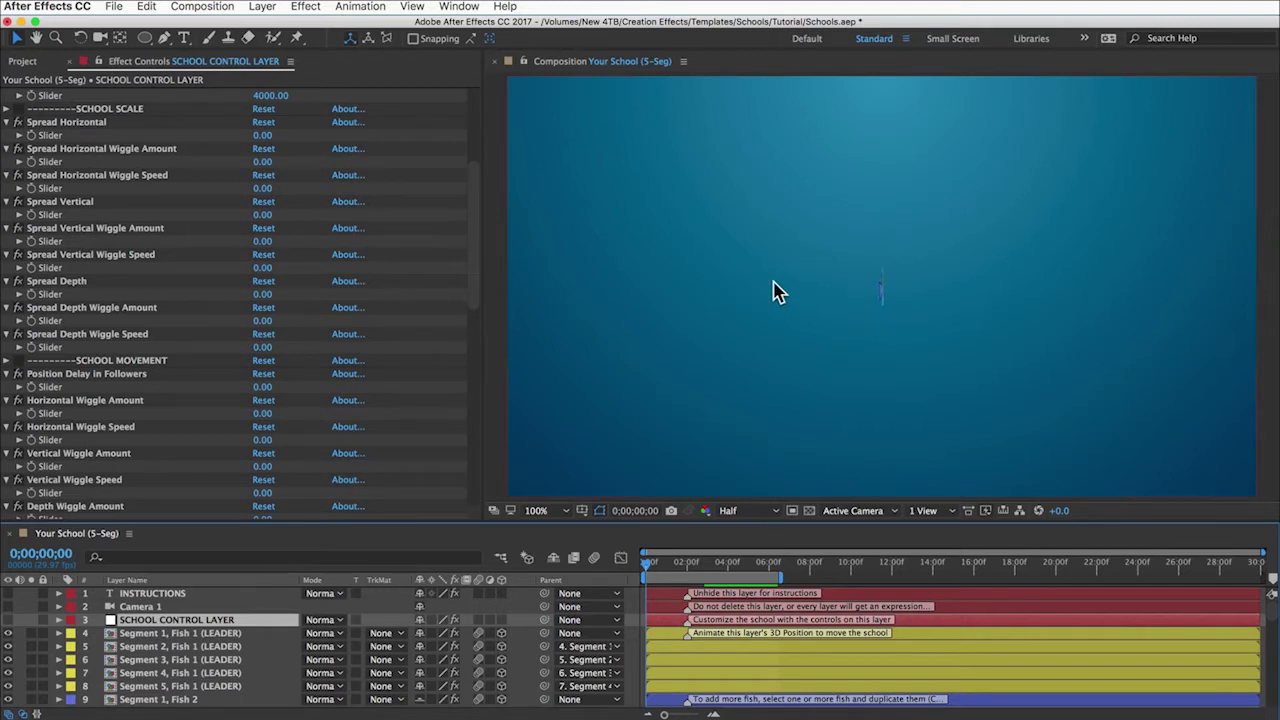
# Step: Set the school's Spread Horizontal to 500 on the SCHOOL CONTROL LAYER in Your School (5-Seg)
pyautogui.click(104, 112)
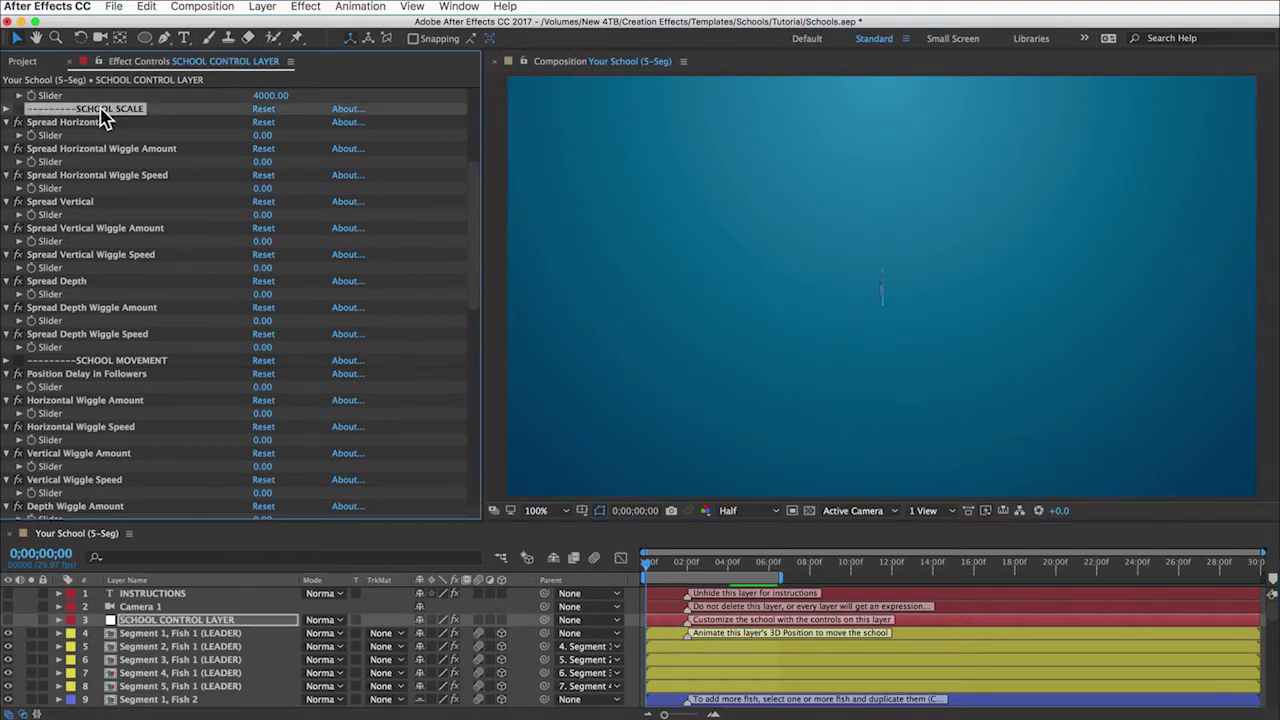
pyautogui.click(266, 138)
pyautogui.write('5')
pyautogui.click(248, 137)
# Step: Set the school's Spread Vertical to 200 and its Spread Depth to 500
pyautogui.click(262, 216)
pyautogui.write('20')
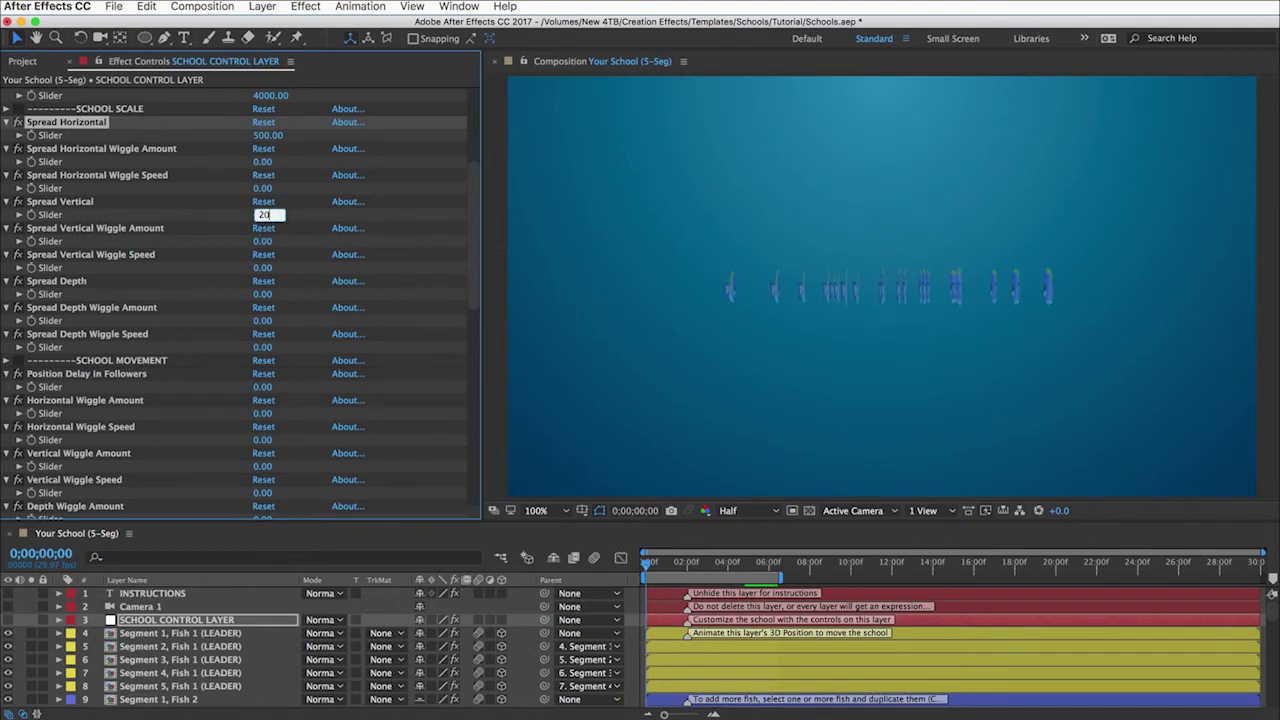
pyautogui.write('0')
pyautogui.press('Return')
pyautogui.click(264, 295)
pyautogui.write('500')
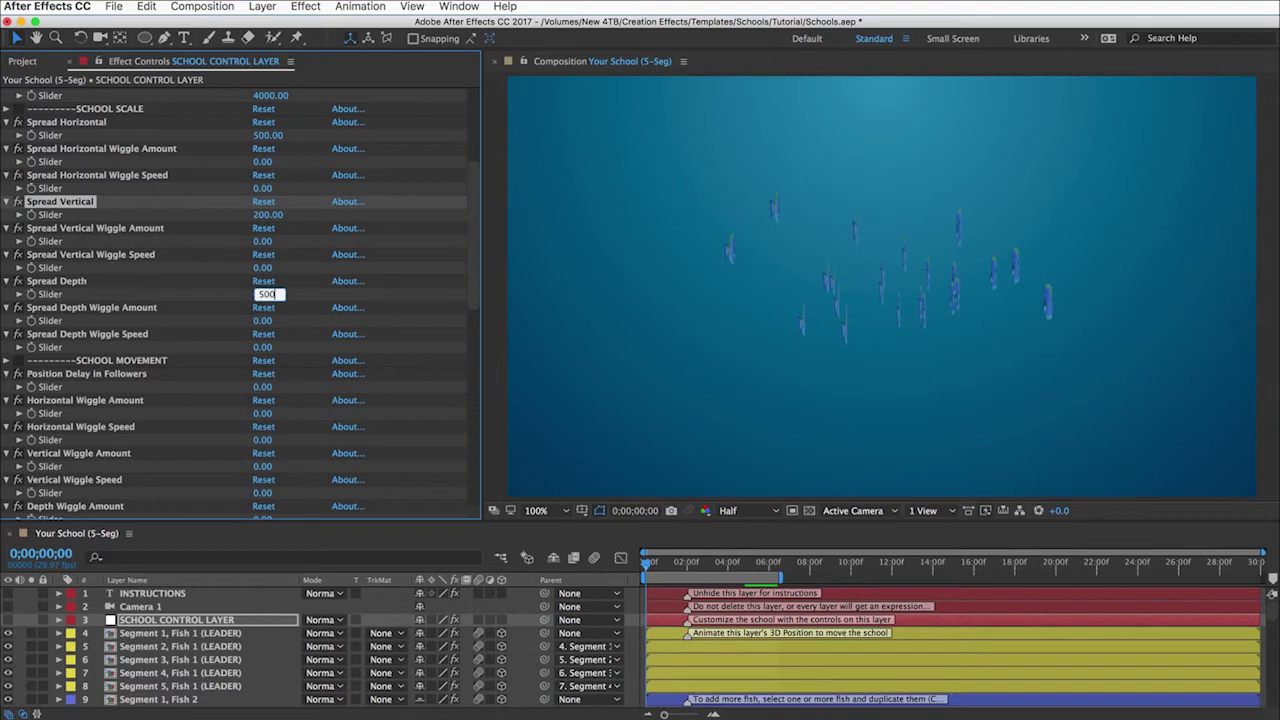
pyautogui.press('Return')
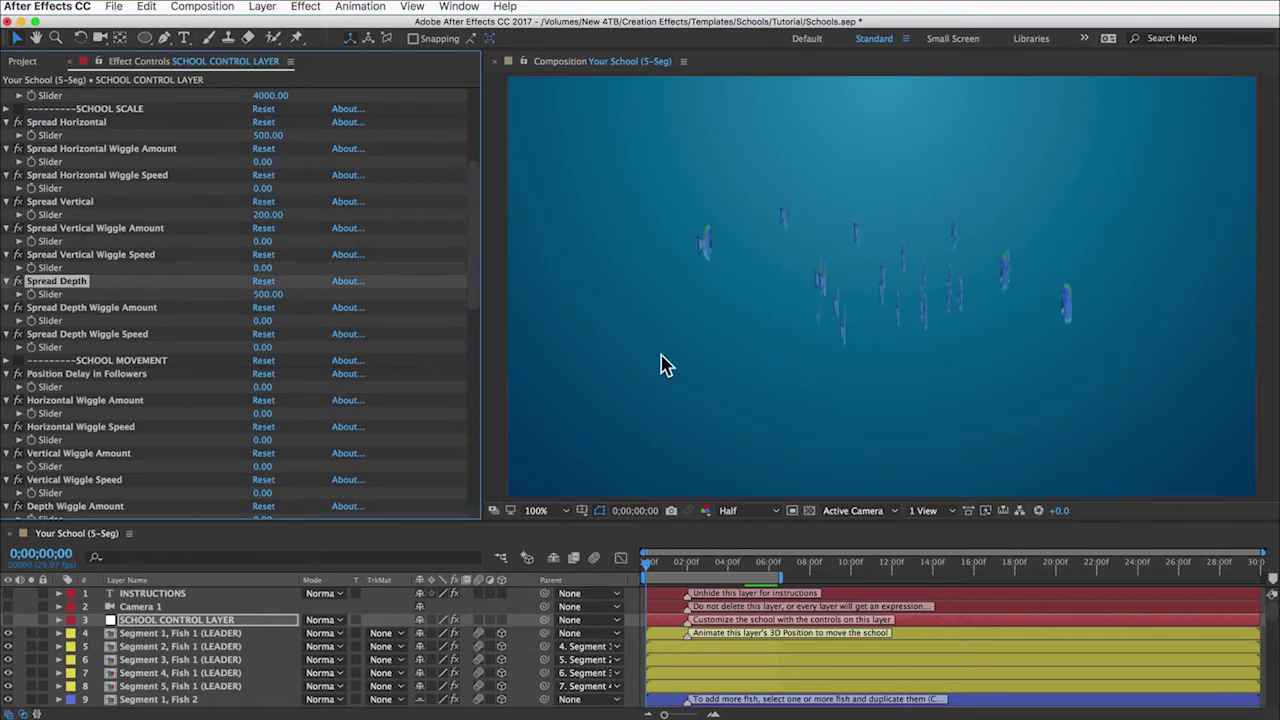
# Step: Set the school's Horizontal Wiggle Amount to 1000 and Horizontal Wiggle Speed to 0.3 on the SCHOOL CONTROL LAYER
pyautogui.click(165, 362)
pyautogui.scroll(-2, 113, 370)
pyautogui.scroll(-3, 113, 370)
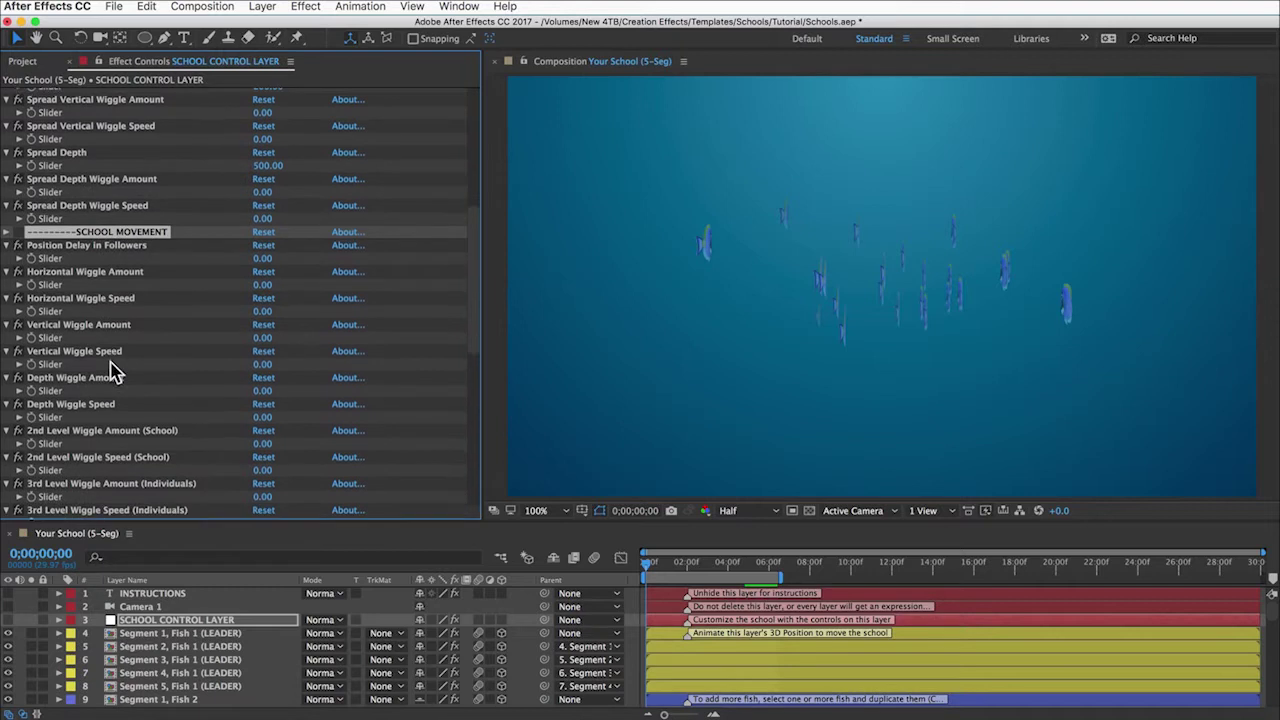
pyautogui.click(259, 285)
pyautogui.write('1000')
pyautogui.press('Return')
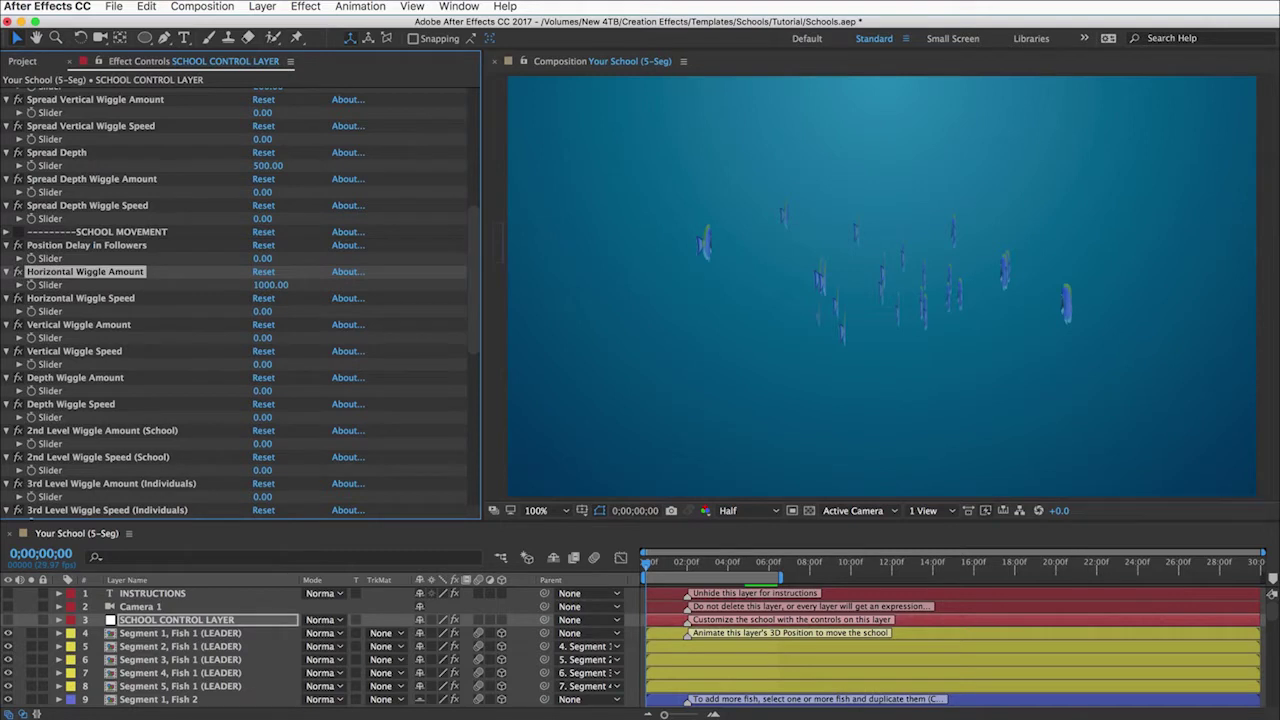
pyautogui.click(263, 312)
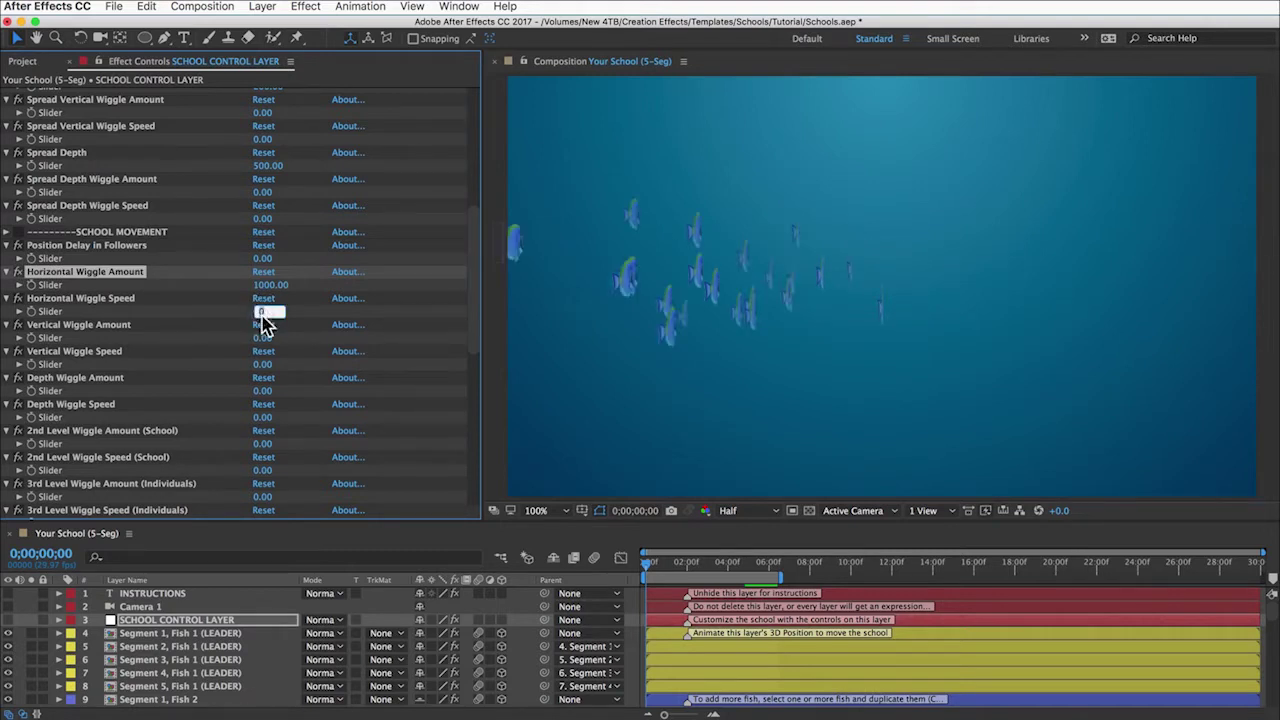
pyautogui.write('0.3')
pyautogui.press('Return')
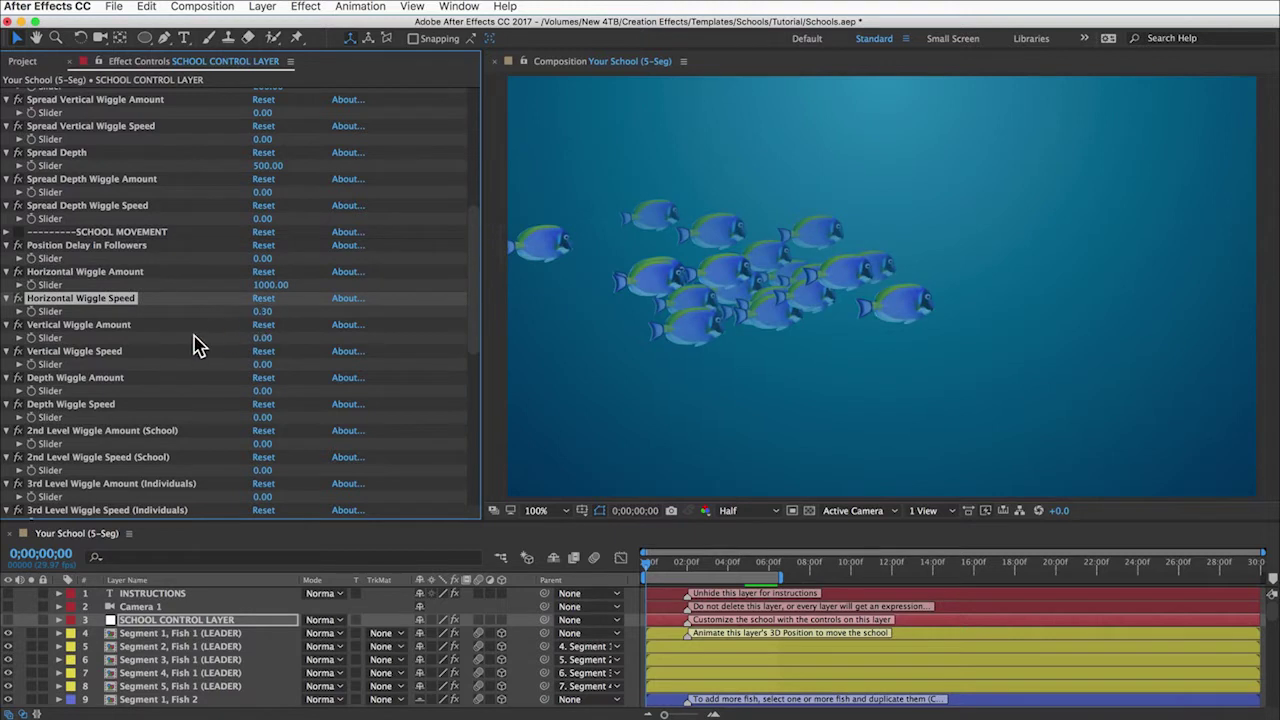
# Step: Set the school's Vertical Wiggle Amount to 350 and Vertical Wiggle Speed to 0.2
pyautogui.click(262, 340)
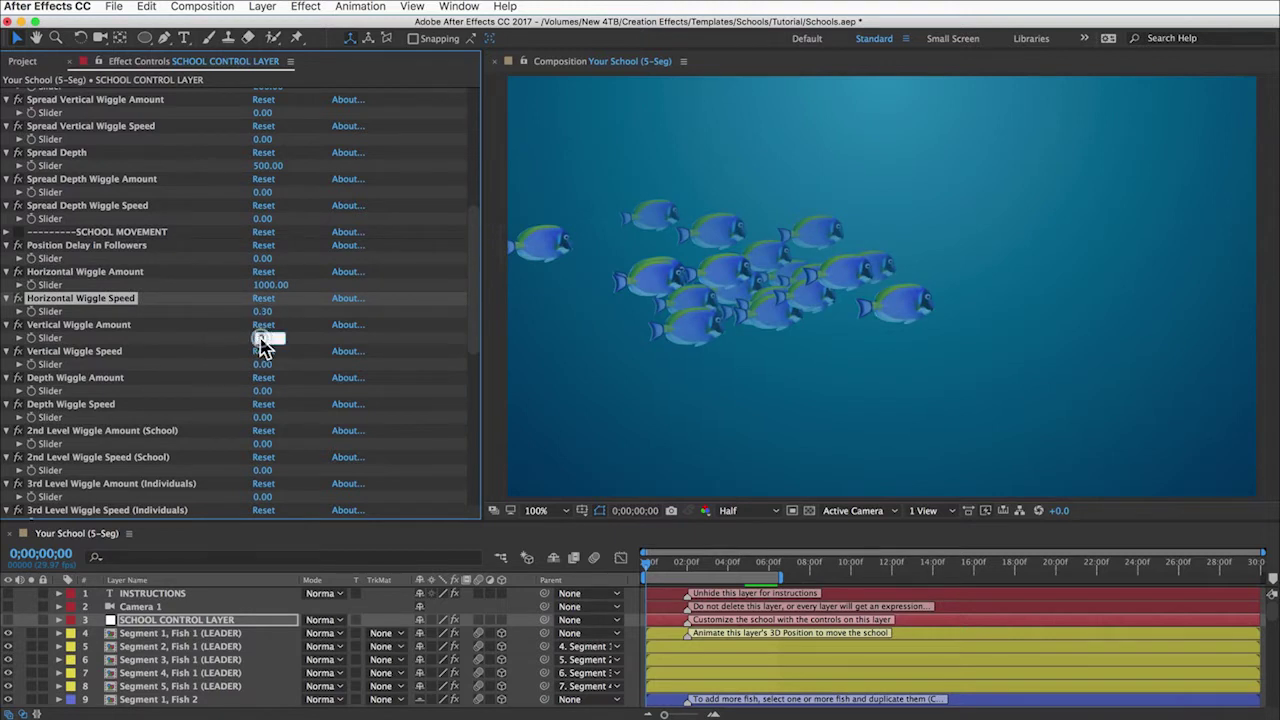
pyautogui.write('350')
pyautogui.press('Tab')
pyautogui.write('0.2')
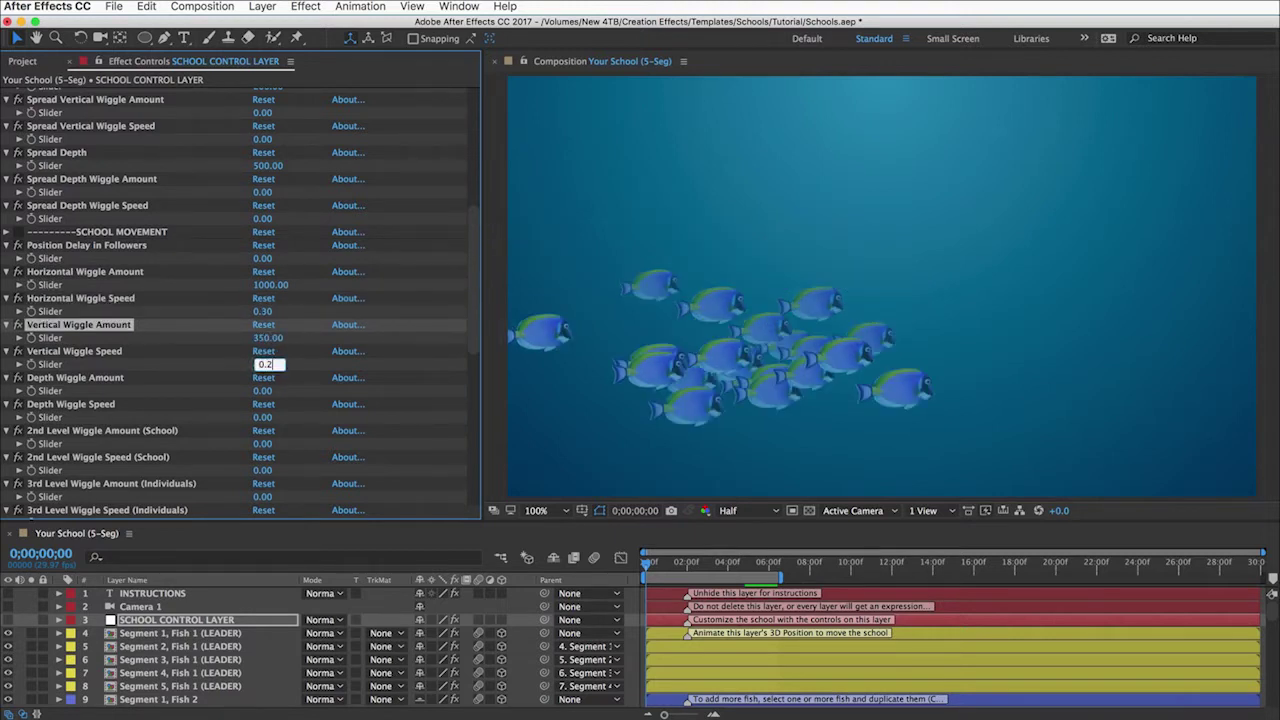
# Step: Set the Depth Wiggle Amount to 800 and Depth Wiggle Speed to 0.25, and preview the school's motion
pyautogui.press('Tab')
pyautogui.write('800')
pyautogui.press('Tab')
pyautogui.press('Return')
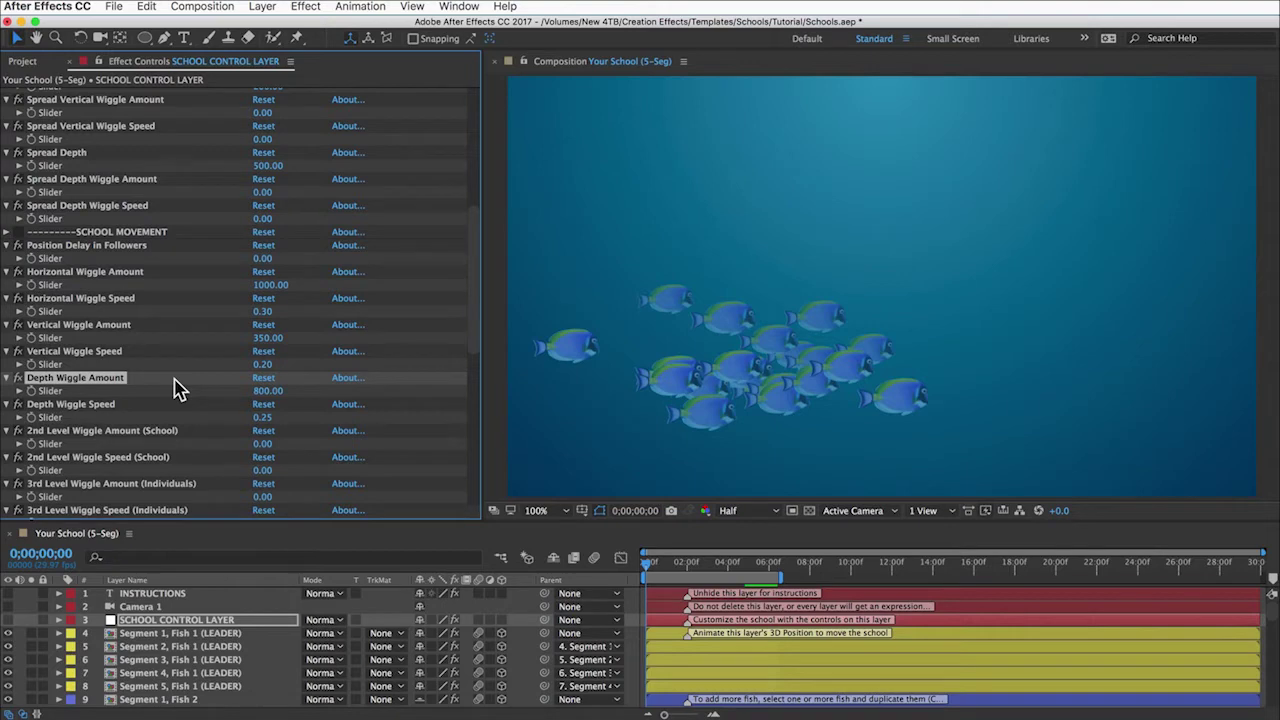
pyautogui.press('space')
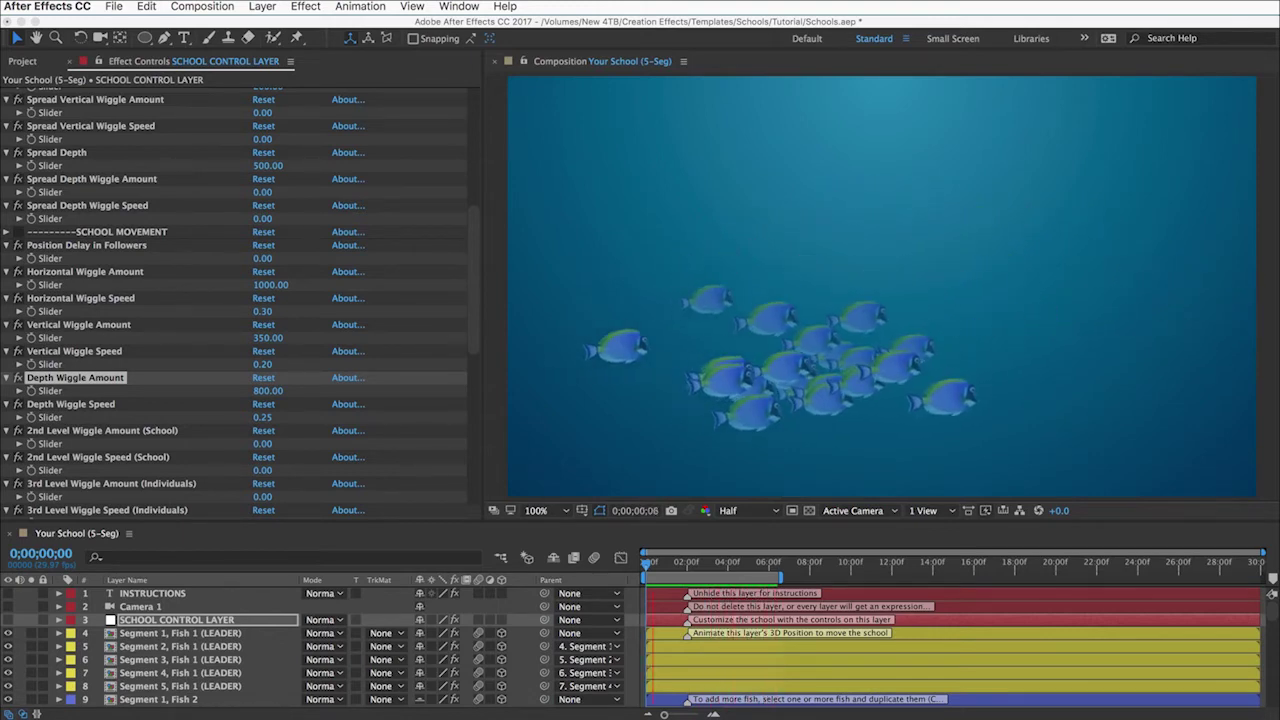
pyautogui.click(1015, 447)
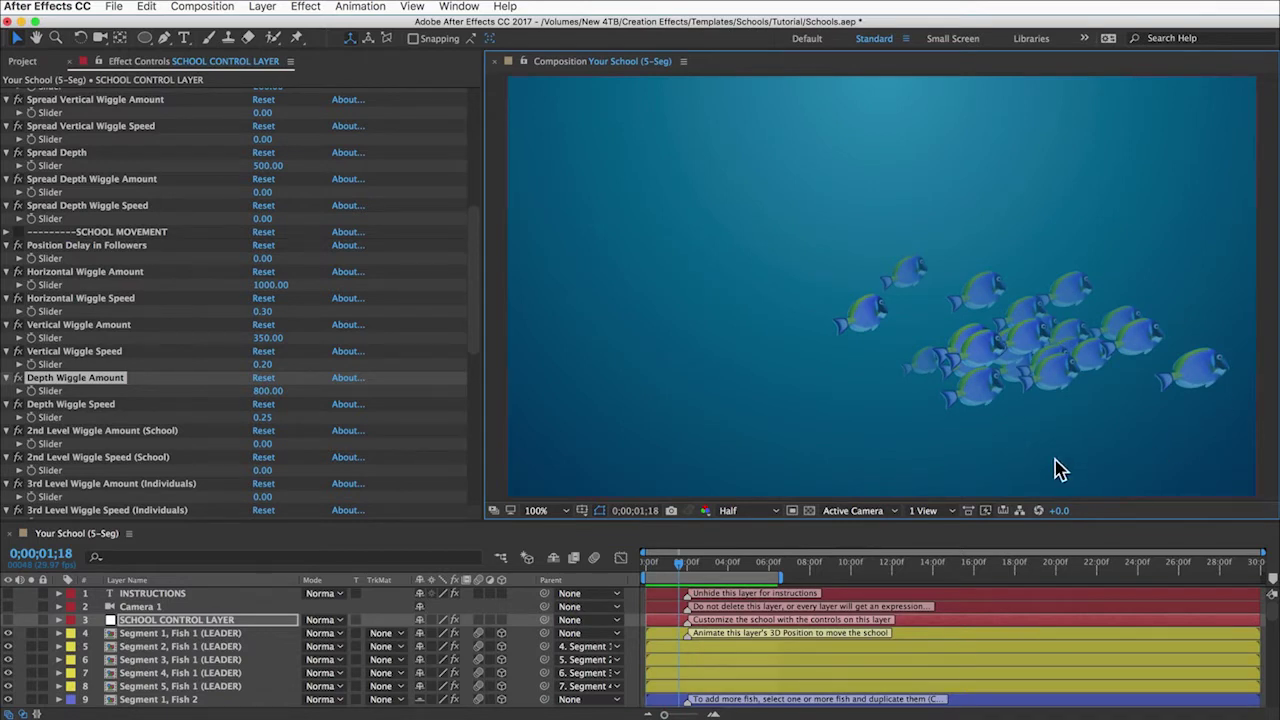
# Step: Try a Position Delay in Followers of 15 under SCHOOL MOVEMENT
pyautogui.click(108, 232)
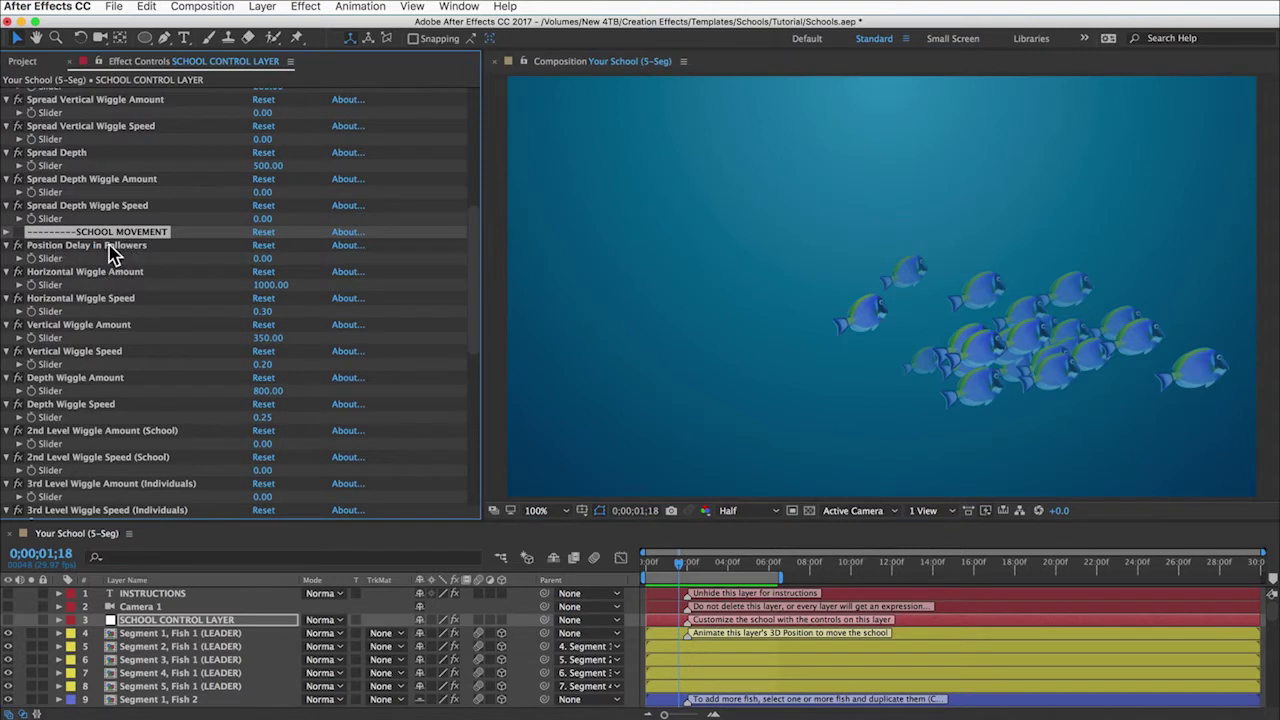
pyautogui.click(75, 247)
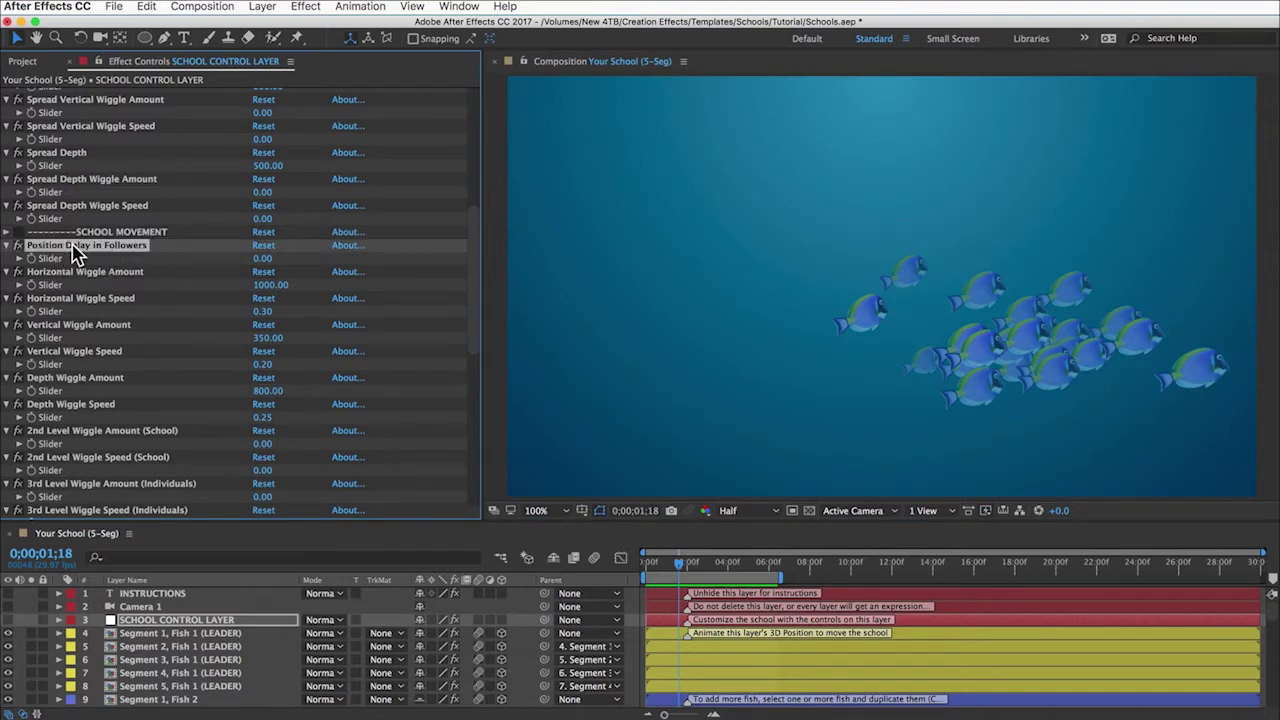
pyautogui.click(260, 259)
pyautogui.write('15')
pyautogui.press('Return')
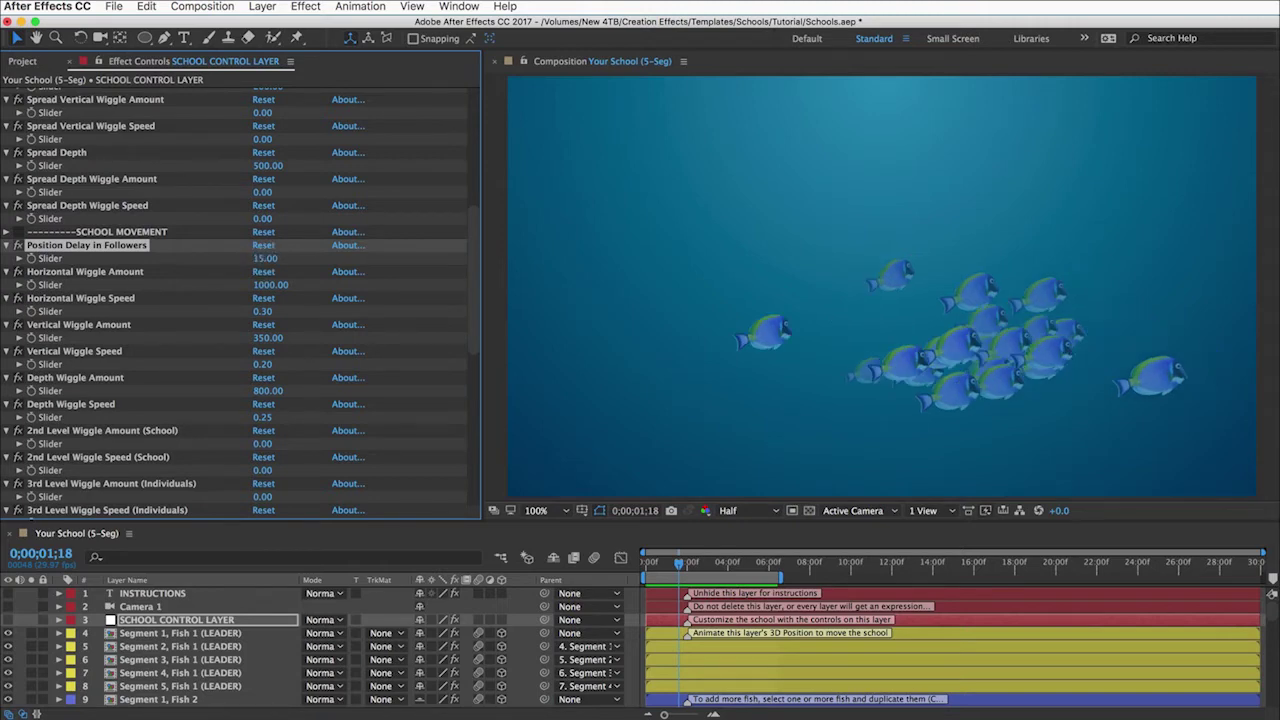
# Step: Set the Position Delay in Followers to 25 and preview the school's motion
pyautogui.write('25')
pyautogui.press('Return')
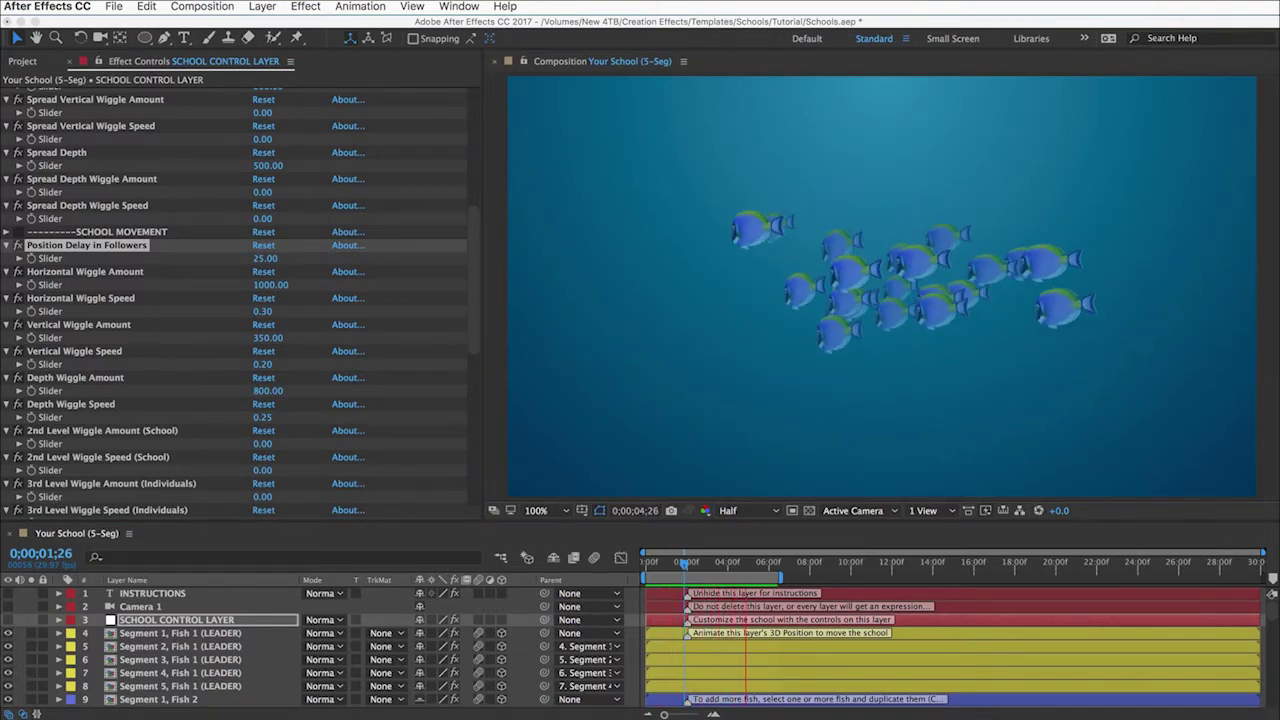
pyautogui.click(965, 428)
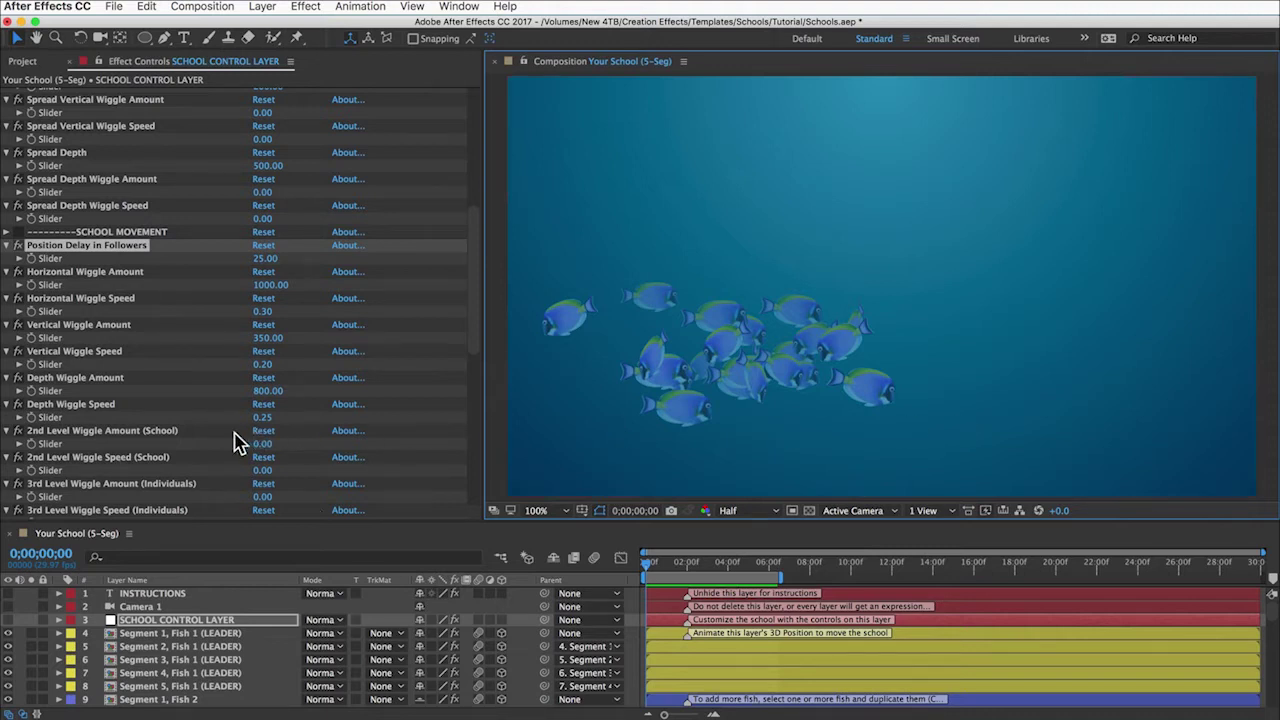
# Step: Set the Oscillation Delay in Followers under BODY/TAIL OSCILLATION to 300 and preview the animation
pyautogui.scroll(-5, 237, 440)
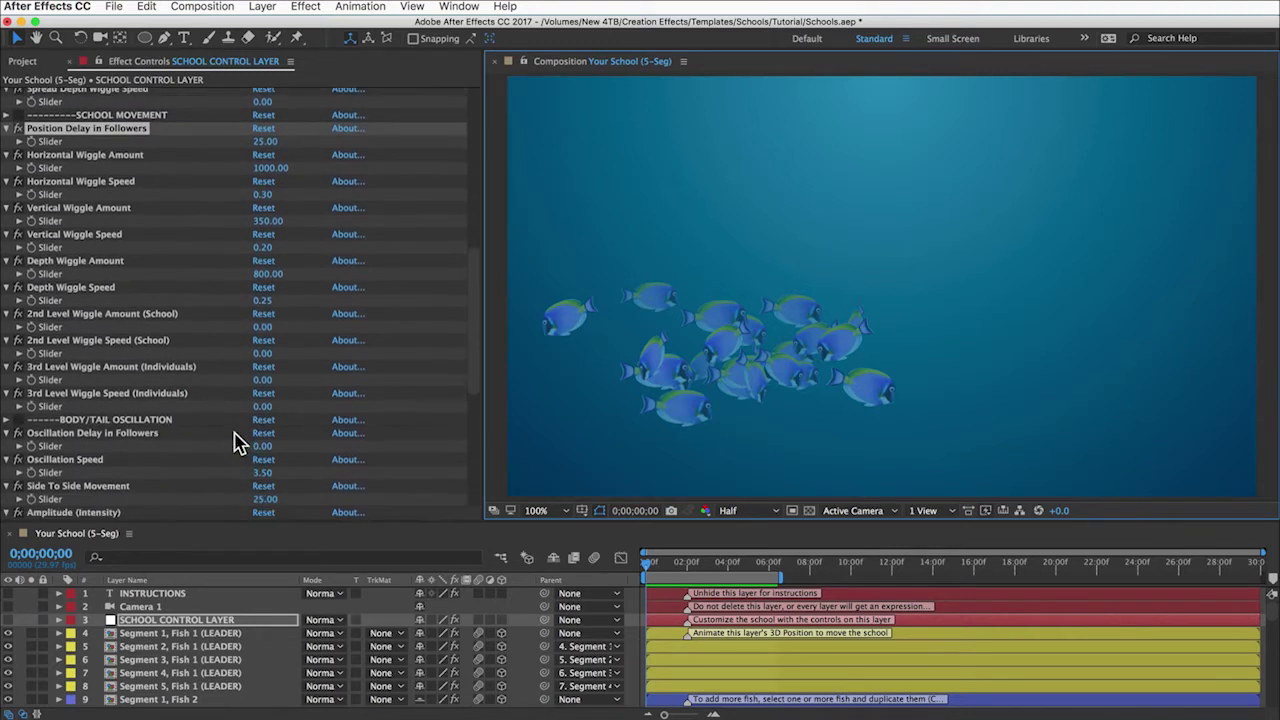
pyautogui.click(157, 429)
pyautogui.click(89, 422)
pyautogui.press('Return')
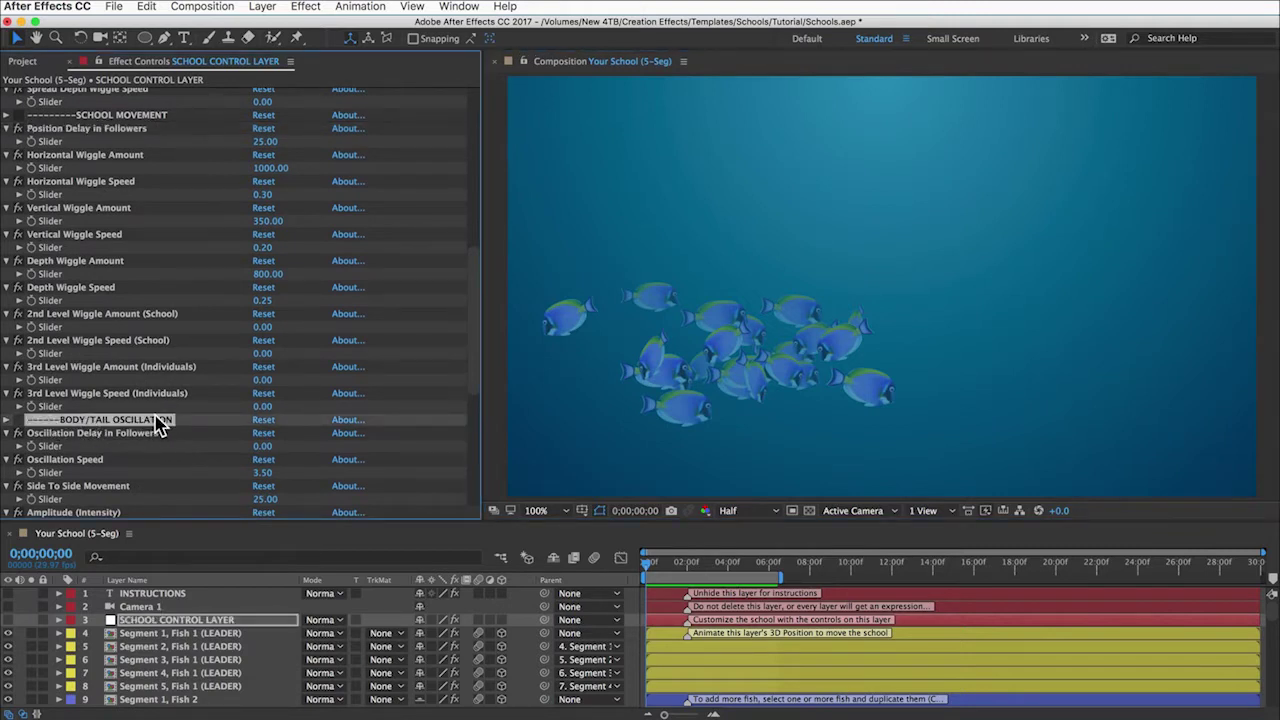
pyautogui.click(52, 436)
pyautogui.press('Return')
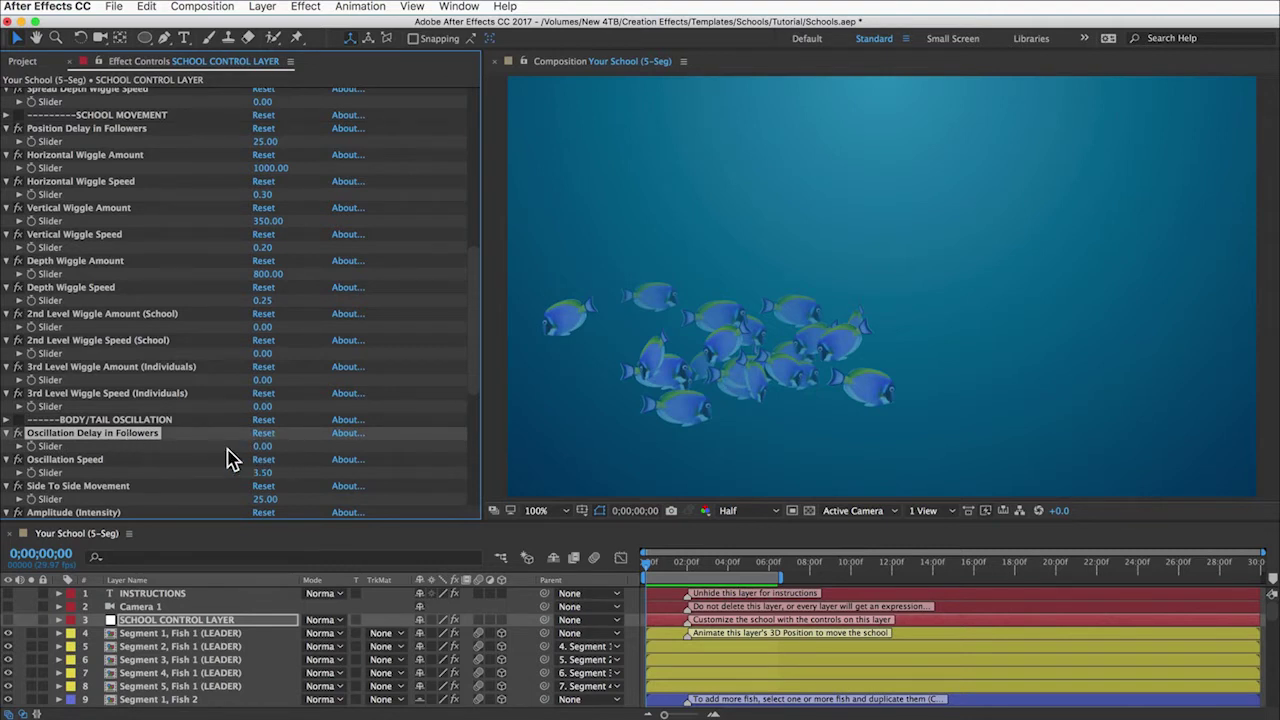
pyautogui.click(263, 447)
pyautogui.write('300')
pyautogui.press('Return')
pyautogui.press('space')
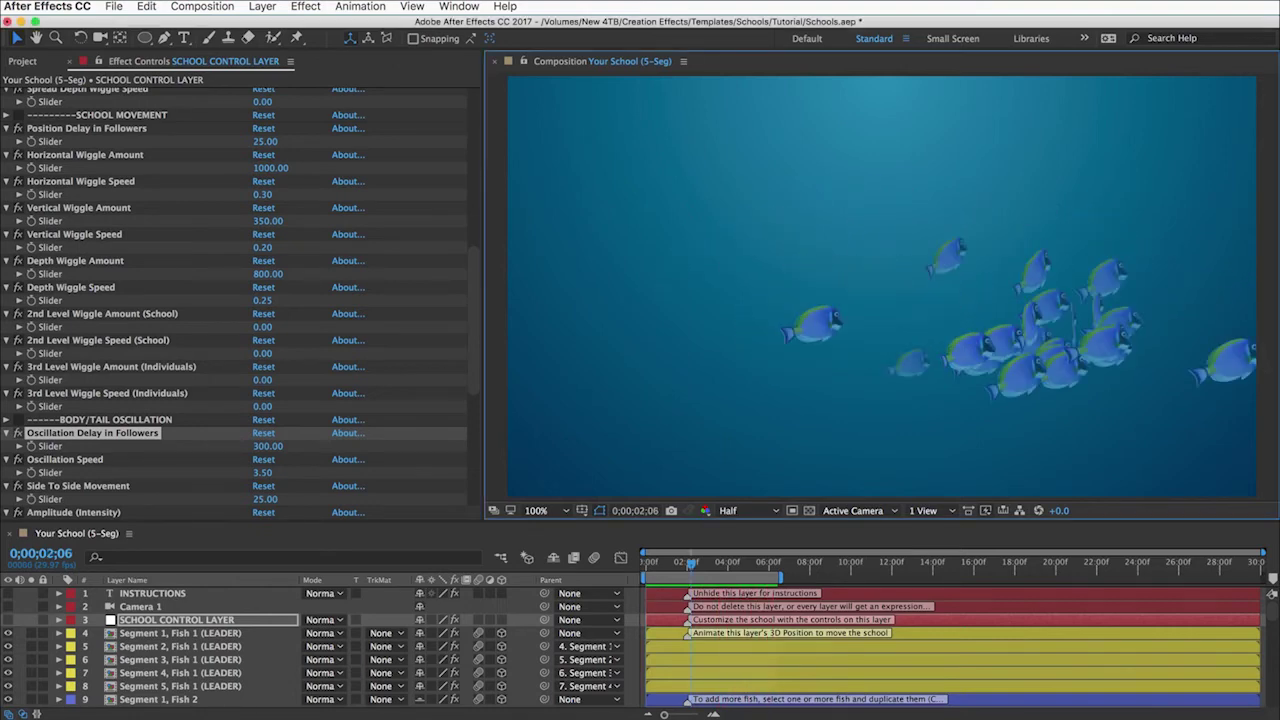
# Step: Set the Spread Horizontal Wiggle Amount to 300 and Spread Horizontal Wiggle Speed to 0.8 under SCHOOL SCALE
pyautogui.scroll(2, 207, 289)
pyautogui.scroll(9, 207, 289)
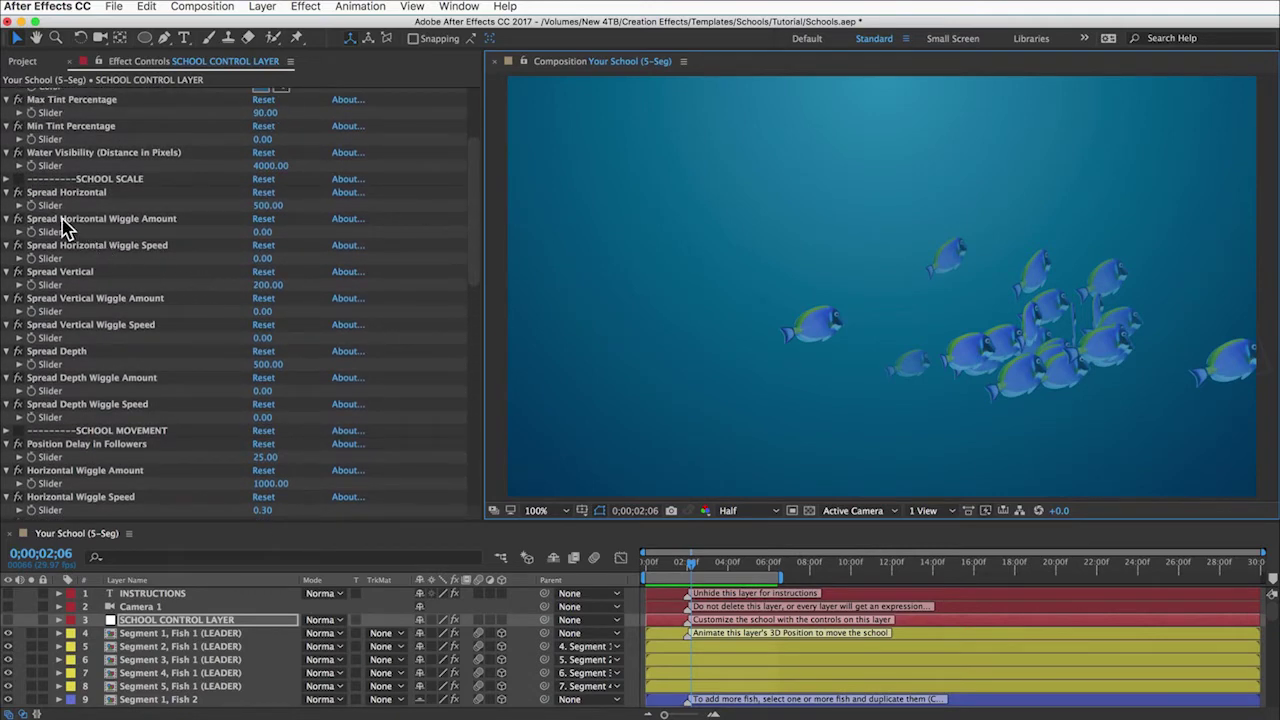
pyautogui.click(61, 219)
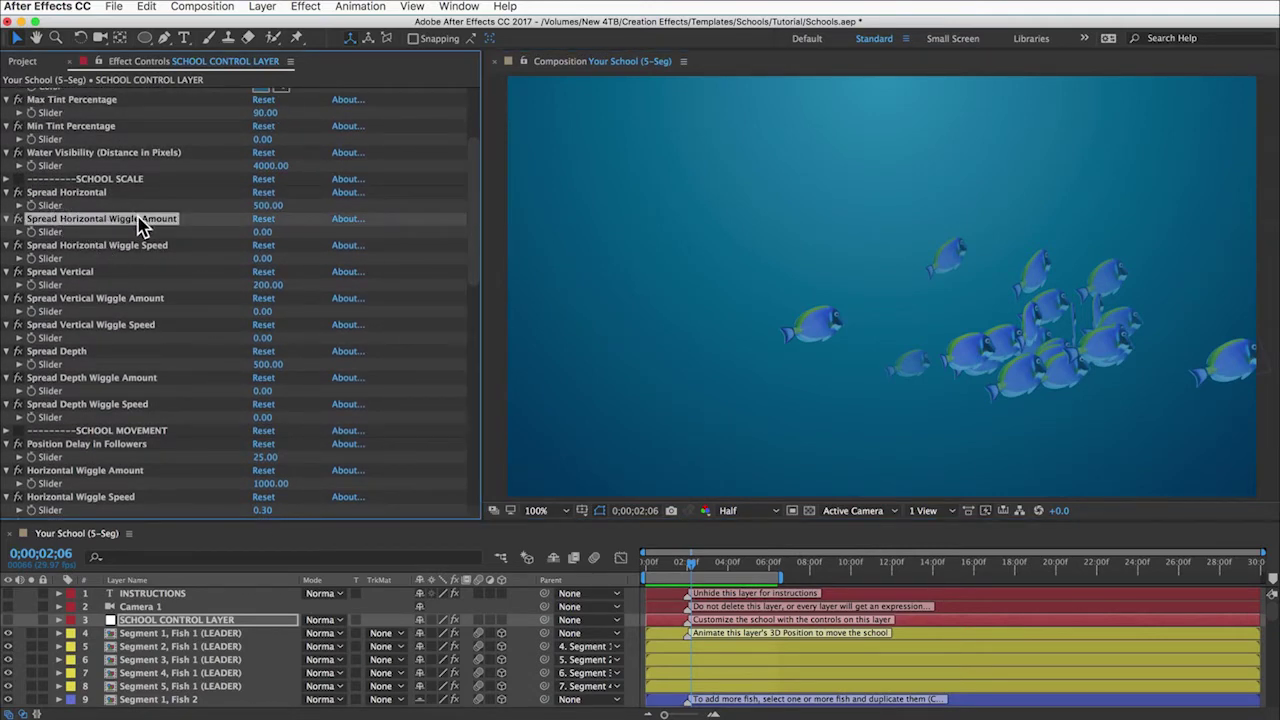
pyautogui.click(260, 233)
pyautogui.write('300')
pyautogui.press('Return')
pyautogui.click(267, 259)
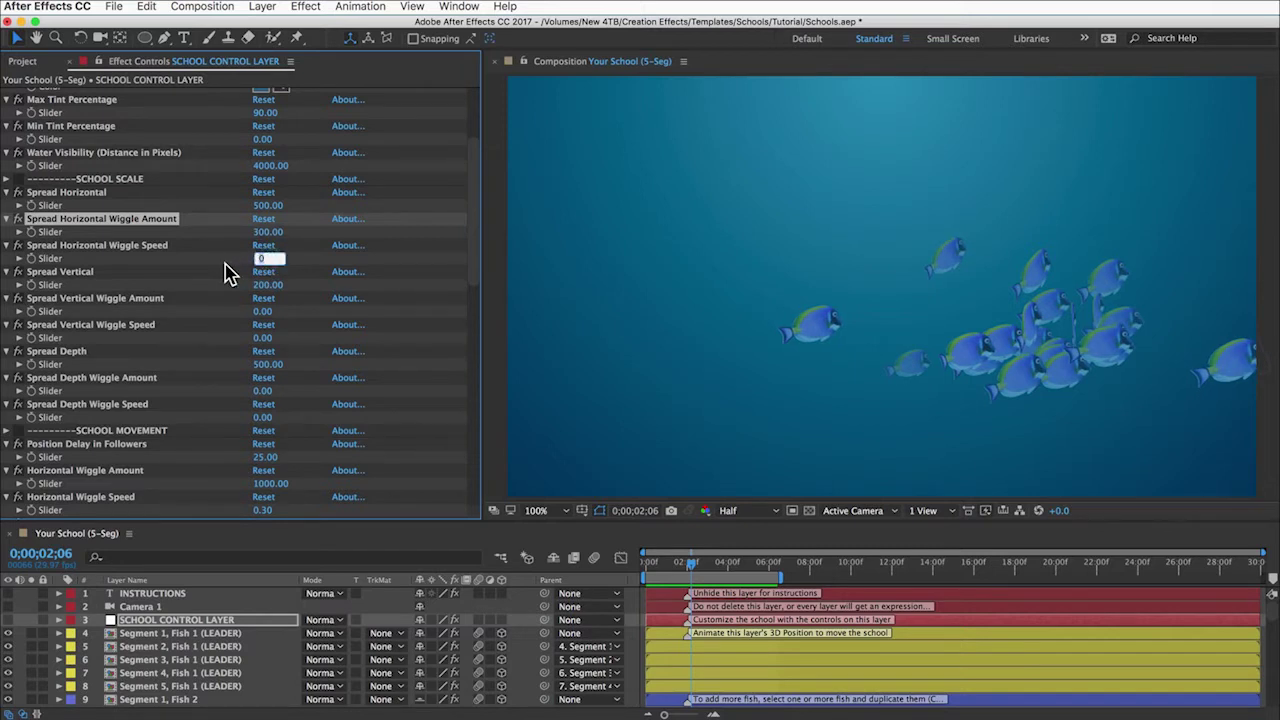
pyautogui.write('.8')
# Step: Set the Spread Vertical Wiggle Amount to 140 and Spread Vertical Wiggle Speed to 0.8
pyautogui.click(264, 311)
pyautogui.write('140')
pyautogui.press('Tab')
pyautogui.write('0.8')
pyautogui.press('Tab')
# Step: Set the Spread Depth Wiggle Amount to 300 and Spread Depth Wiggle Speed to 0.8, and preview the spread motion
pyautogui.press('Tab')
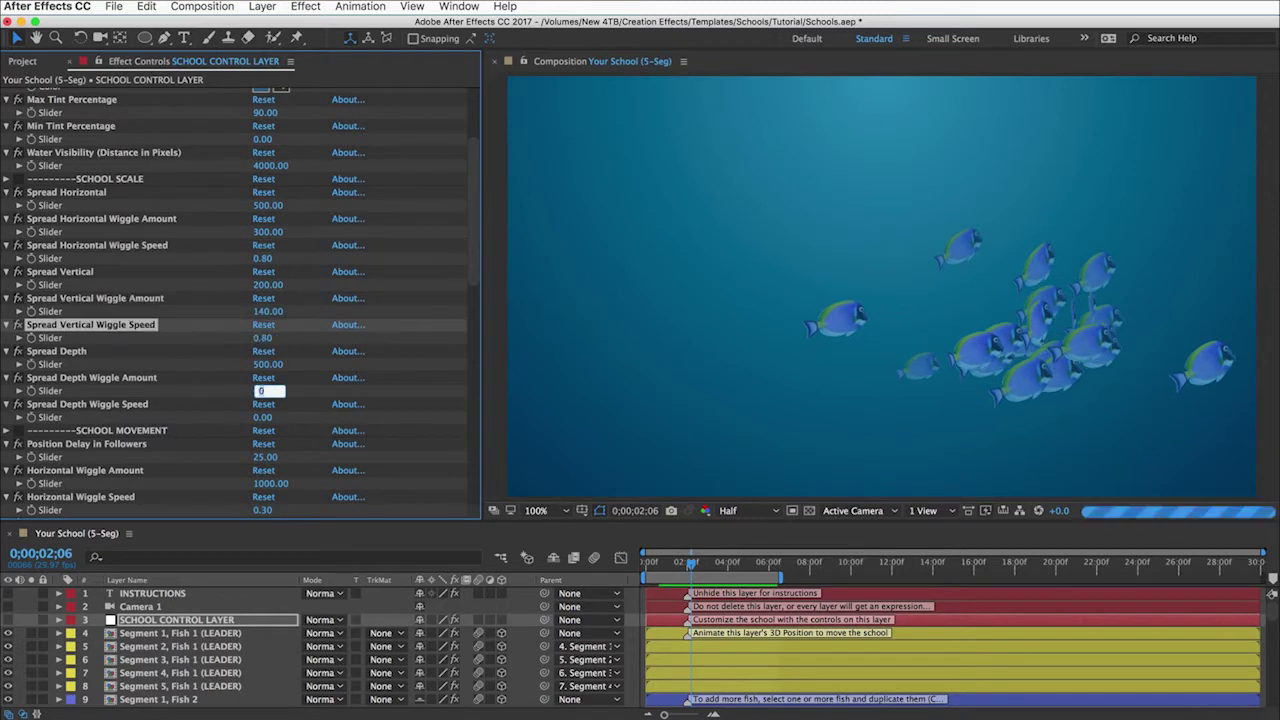
pyautogui.write('300')
pyautogui.press('Tab')
pyautogui.write('0.8')
pyautogui.press('Return')
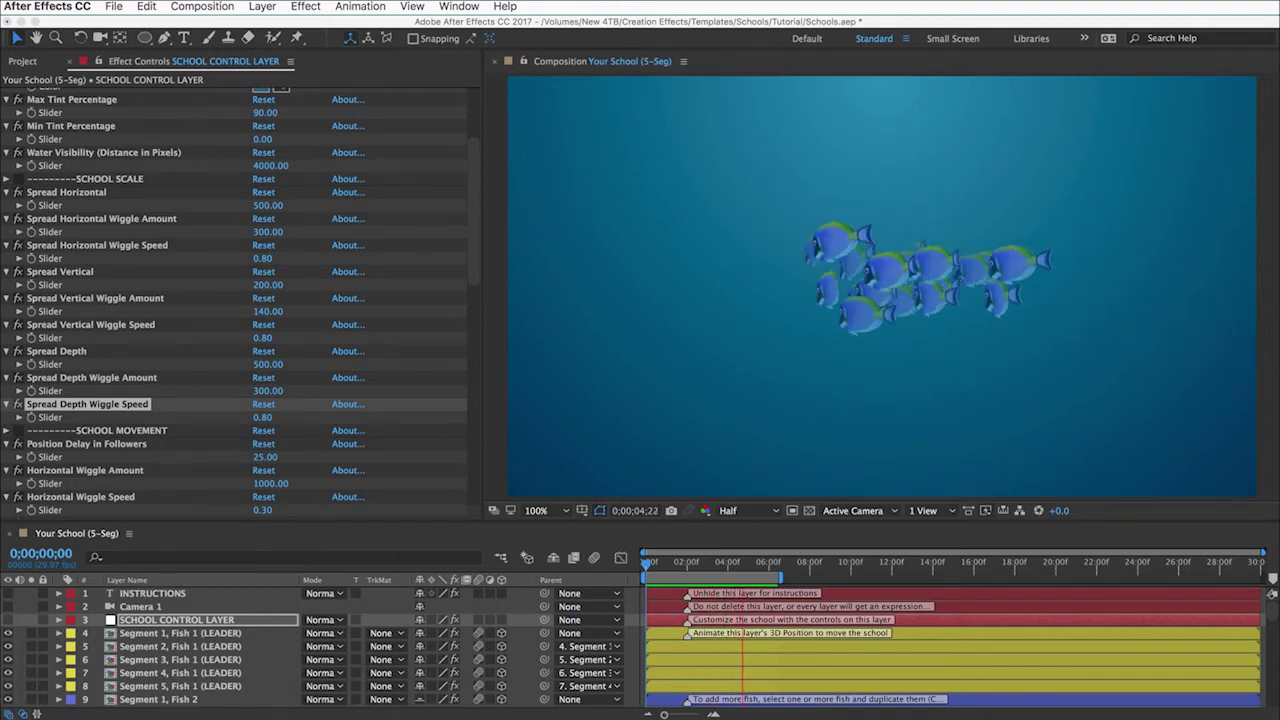
pyautogui.press('space')
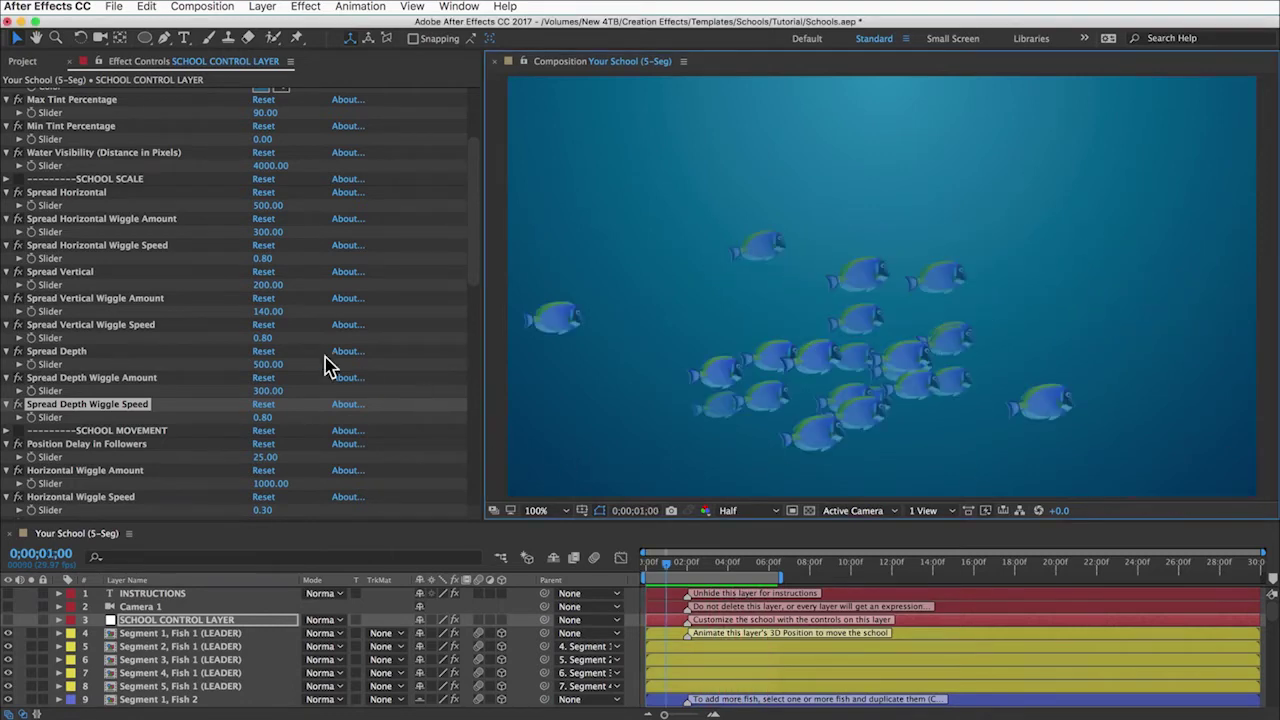
# Step: Set the 2nd Level Wiggle Amount (School) to 50 and 2nd Level Wiggle Speed (School) to 0.5 on the SCHOOL CONTROL LAYER
pyautogui.scroll(-5, 257, 343)
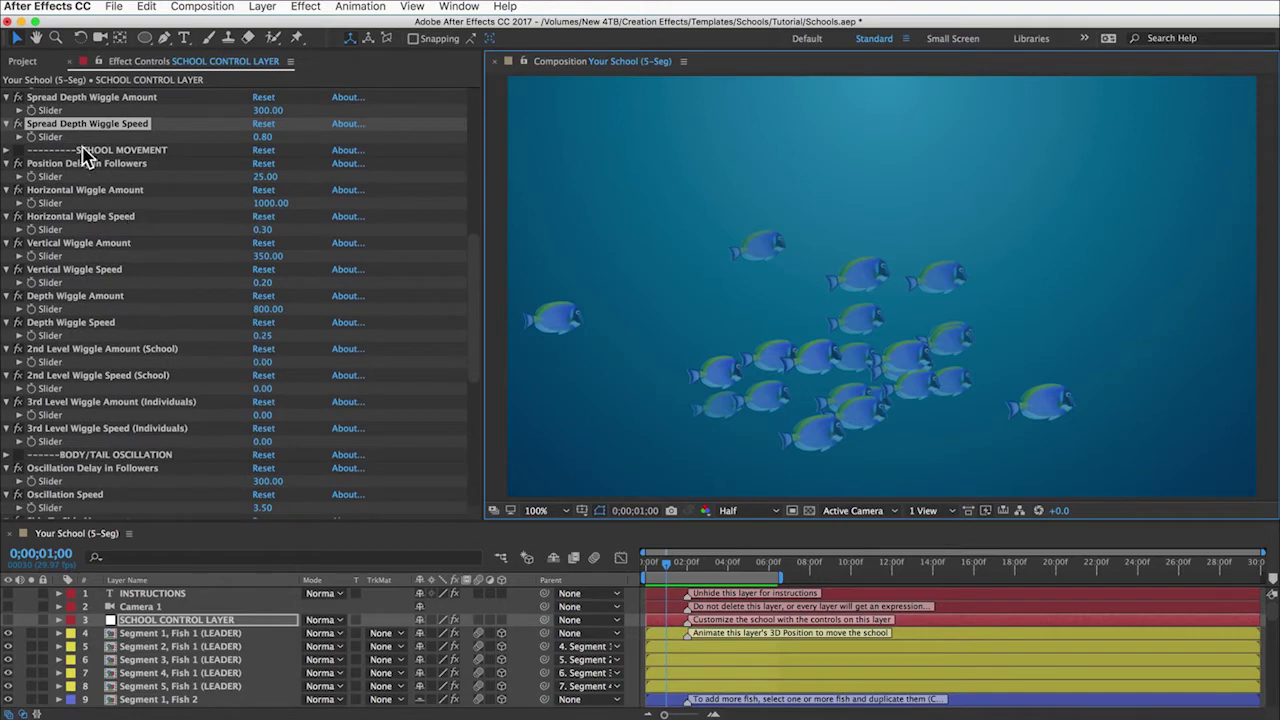
pyautogui.click(63, 350)
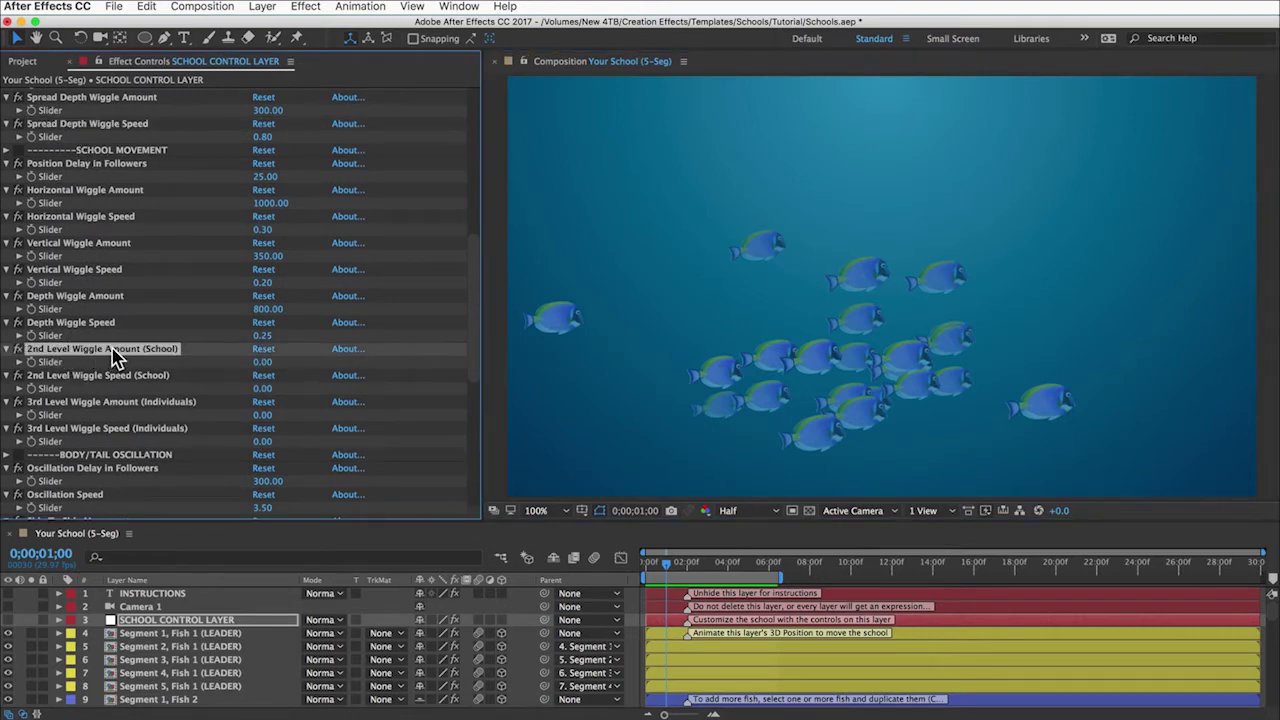
pyautogui.click(92, 377)
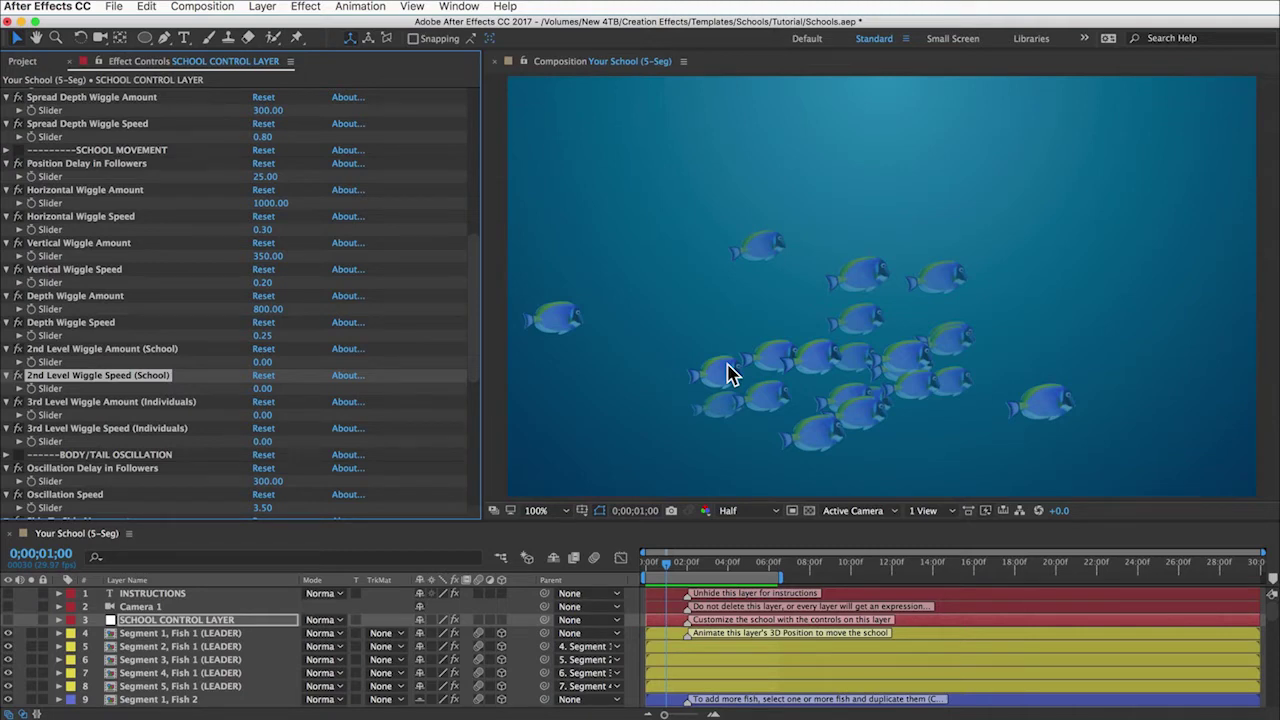
pyautogui.click(168, 638)
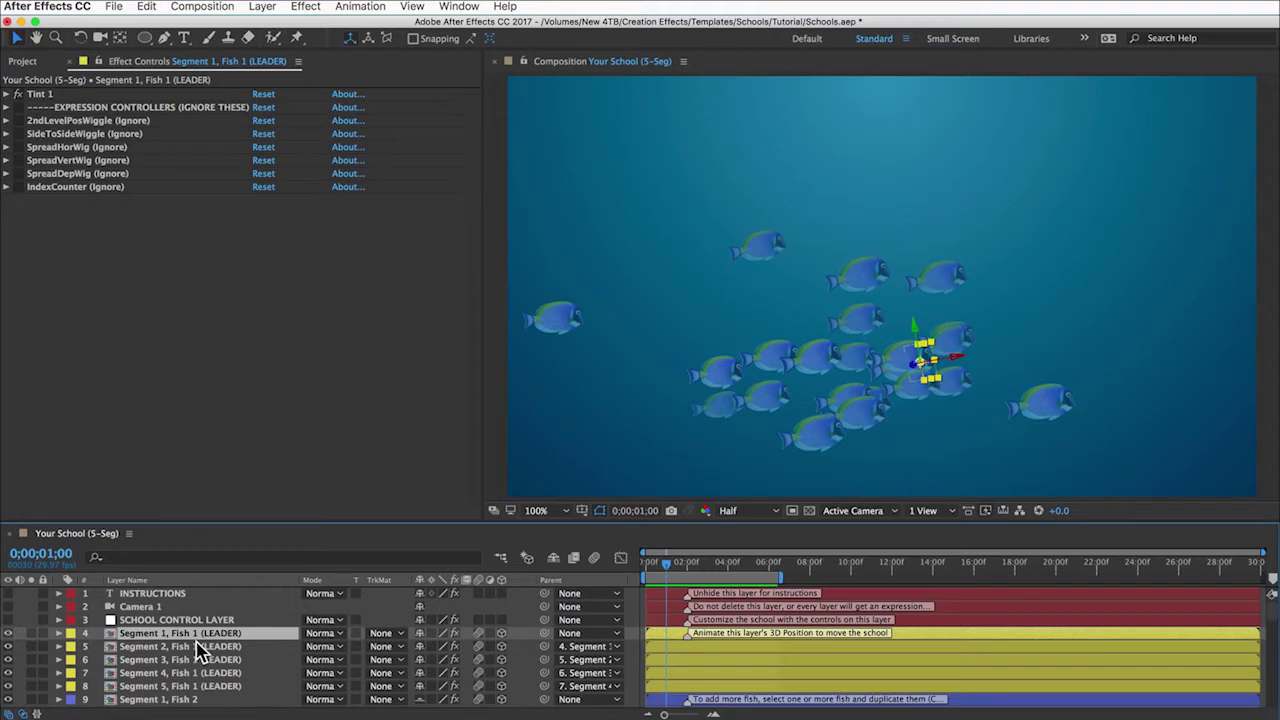
pyautogui.click(190, 620)
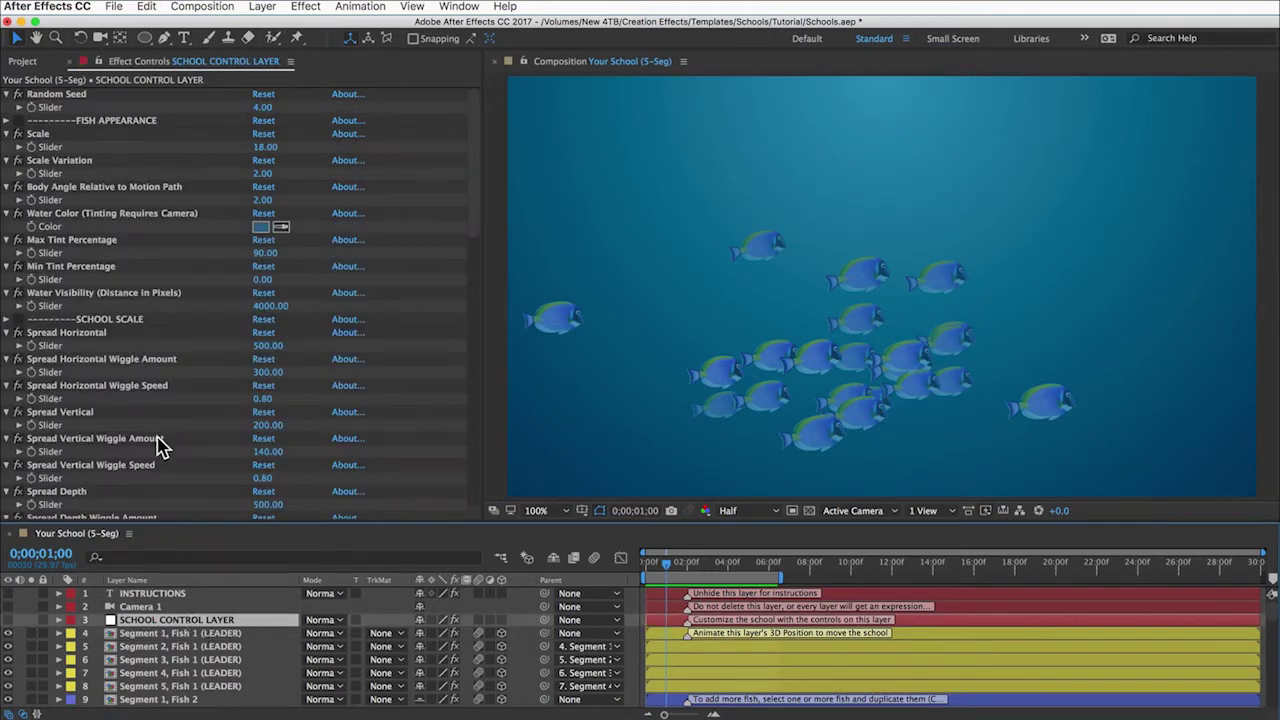
pyautogui.scroll(-15, 160, 445)
pyautogui.click(262, 339)
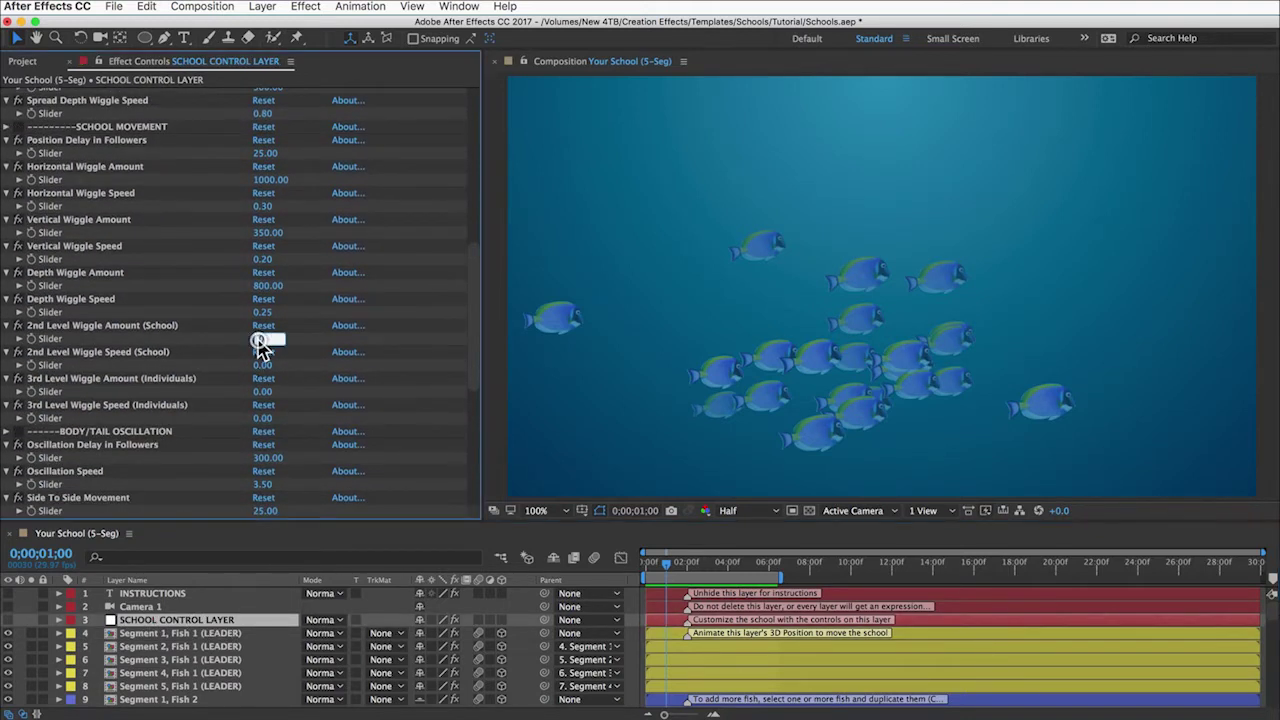
pyautogui.write('50')
pyautogui.press('Tab')
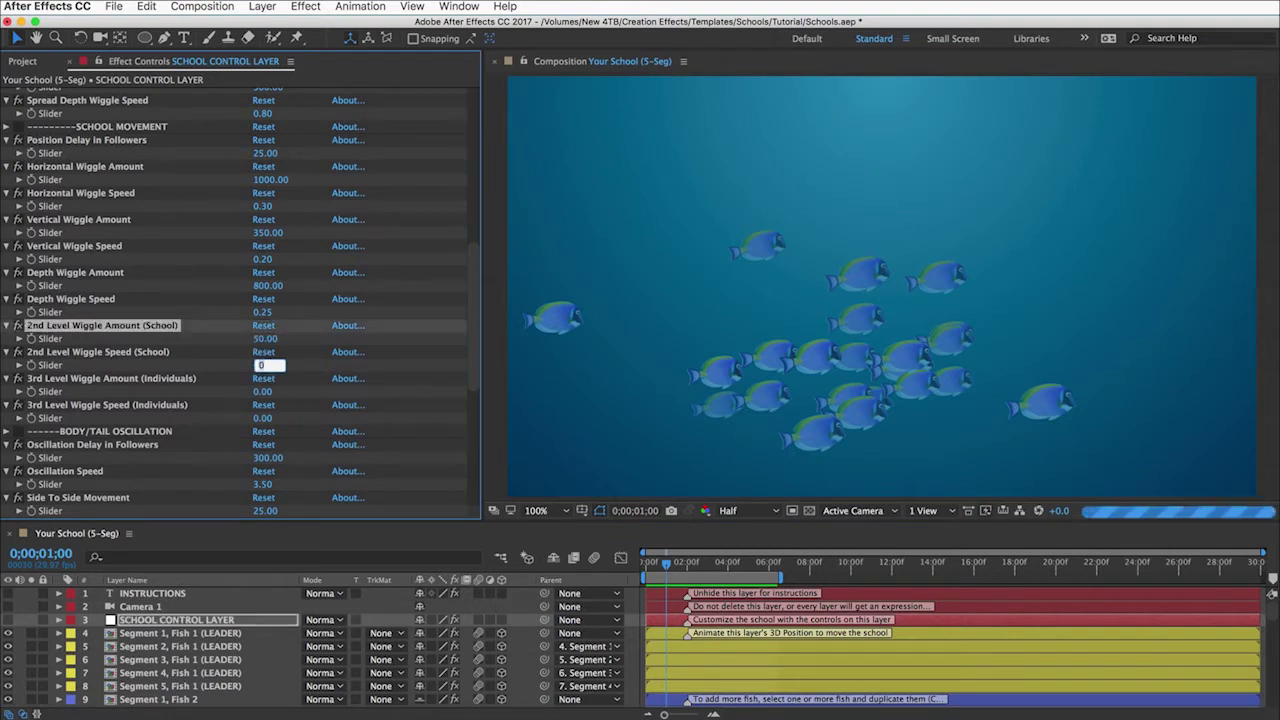
pyautogui.write('0.5')
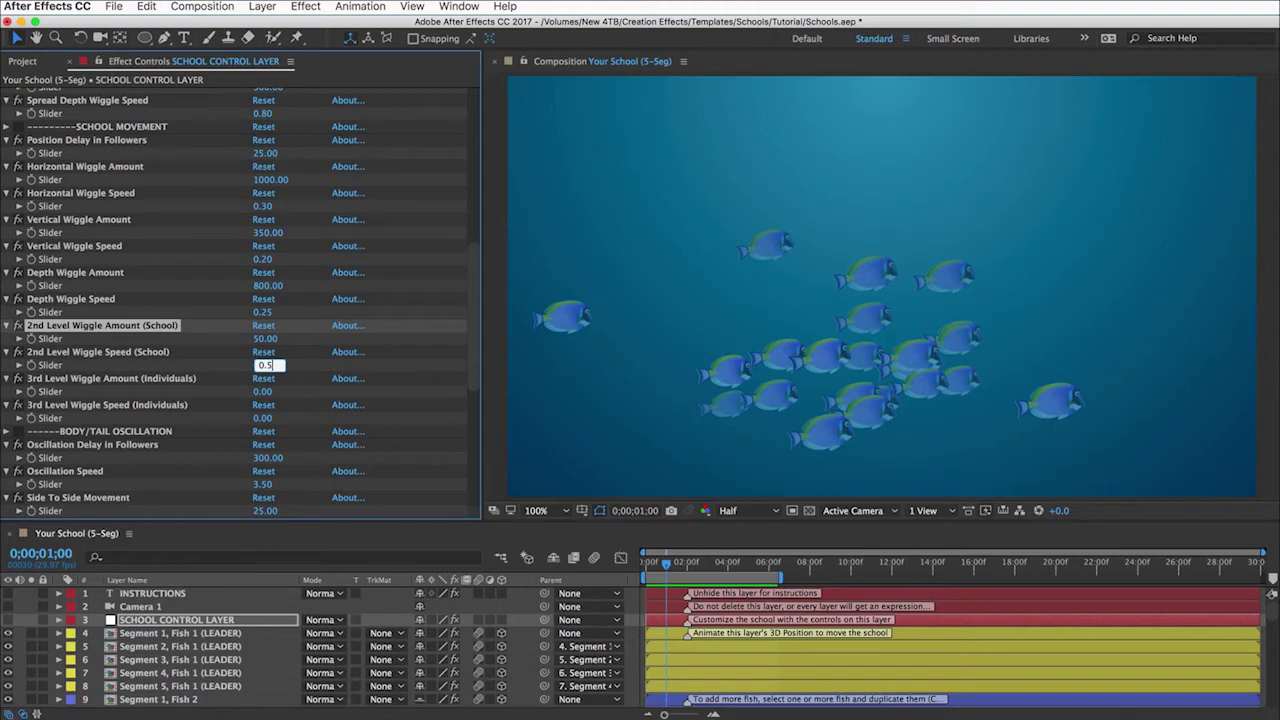
# Step: Set the 3rd Level Wiggle Amount (Individuals) to 150 and 3rd Level Wiggle Speed (Individuals) to 0.5, and preview the motion
pyautogui.click(80, 380)
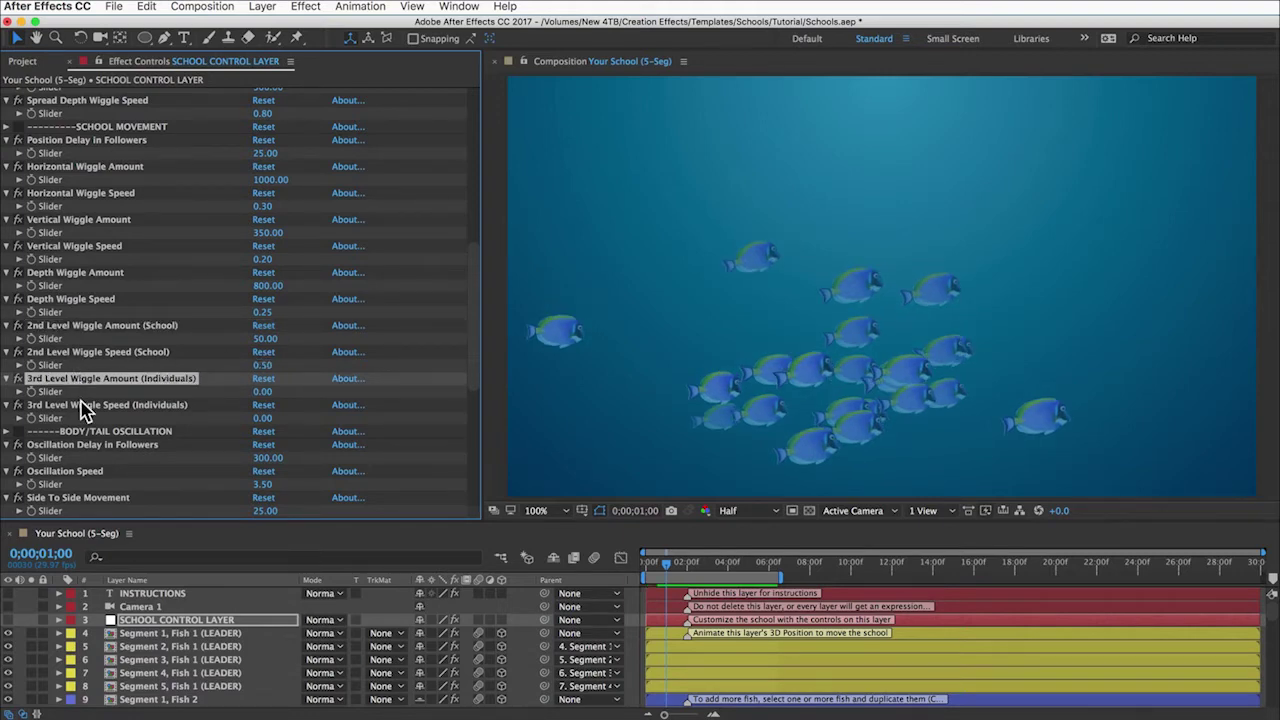
pyautogui.click(85, 406)
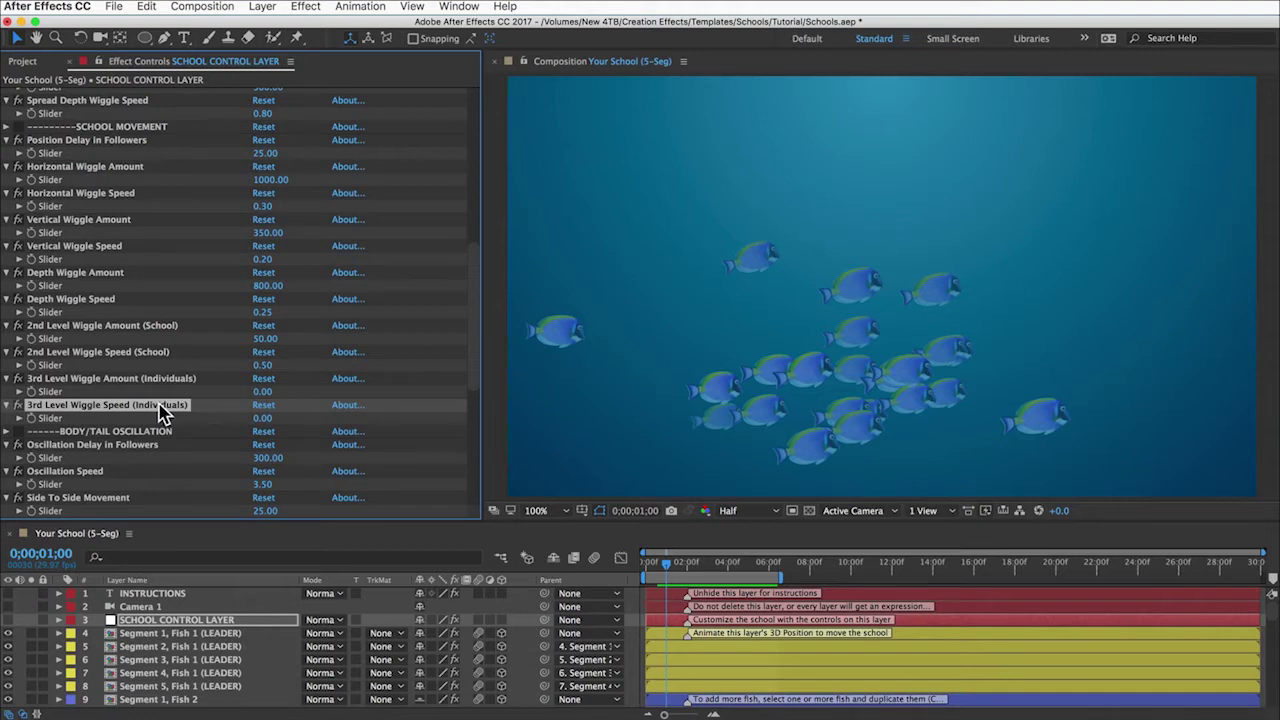
pyautogui.click(262, 391)
pyautogui.write('150')
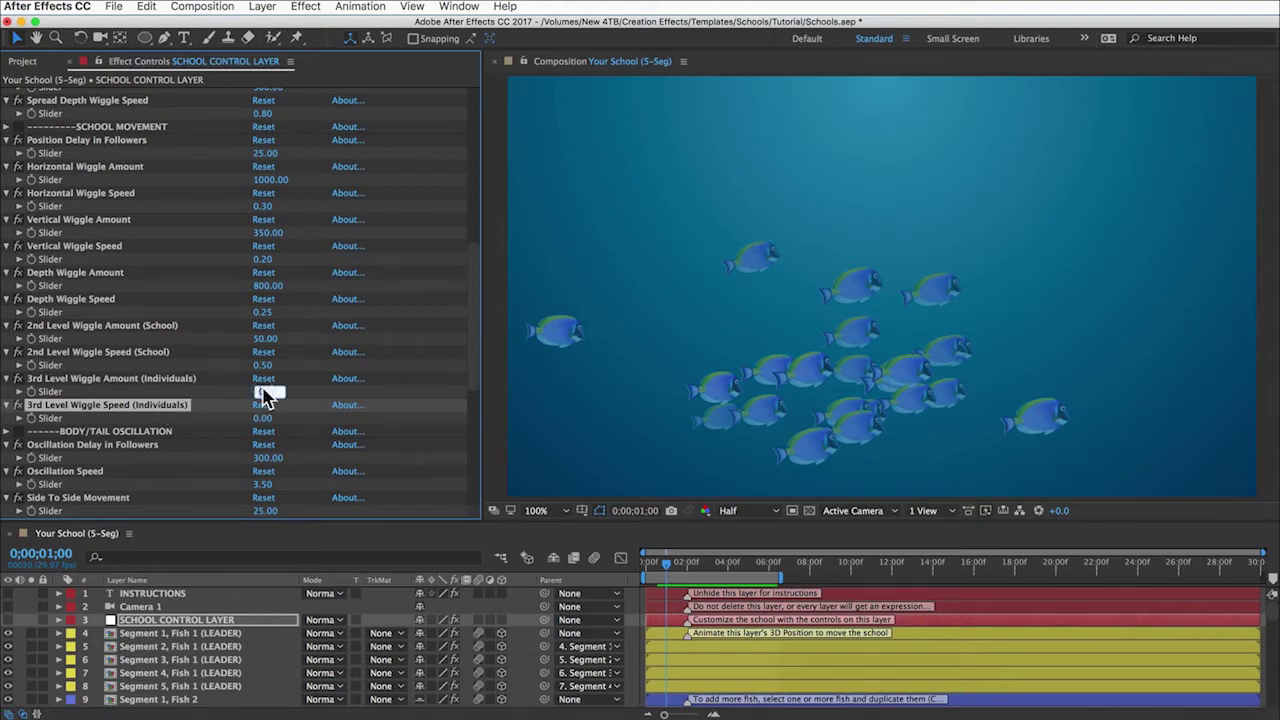
pyautogui.press('Tab')
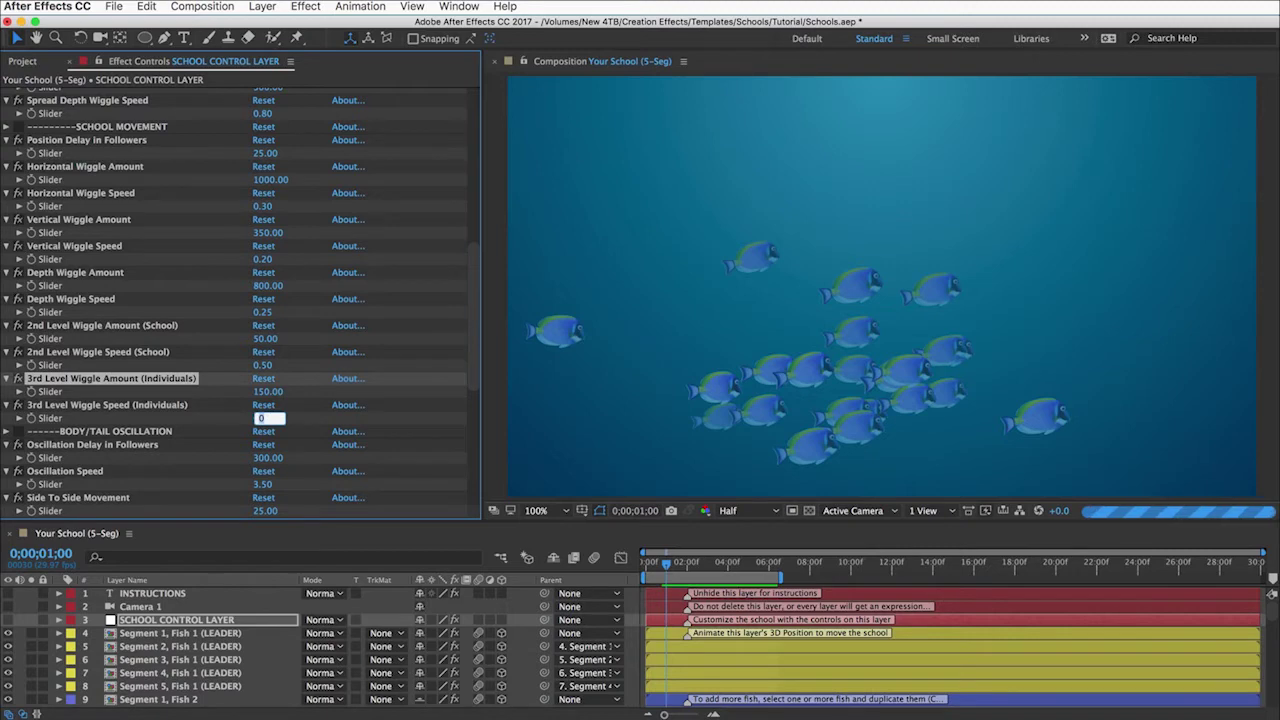
pyautogui.write('0.5')
pyautogui.press('Return')
pyautogui.scroll(-5, 240, 300)
pyautogui.press('space')
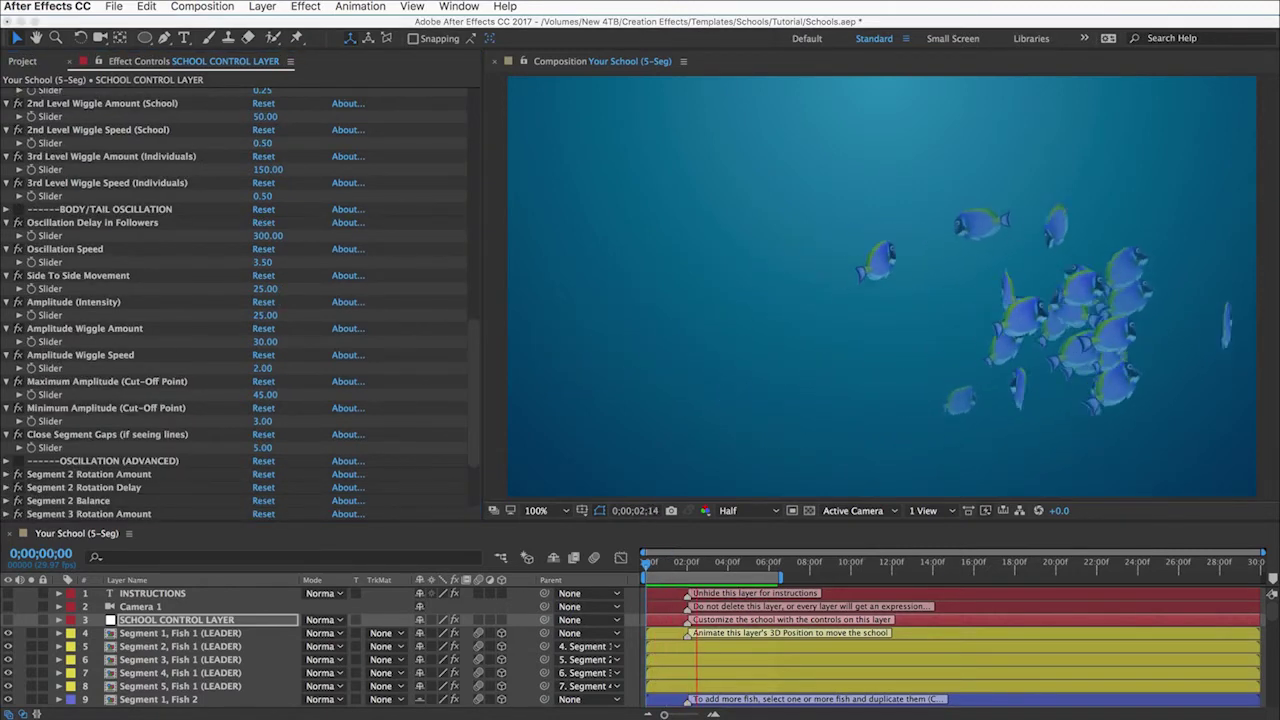
# Step: Set the Depth Wiggle Amount under SCHOOL MOVEMENT to 600
pyautogui.scroll(7, 140, 272)
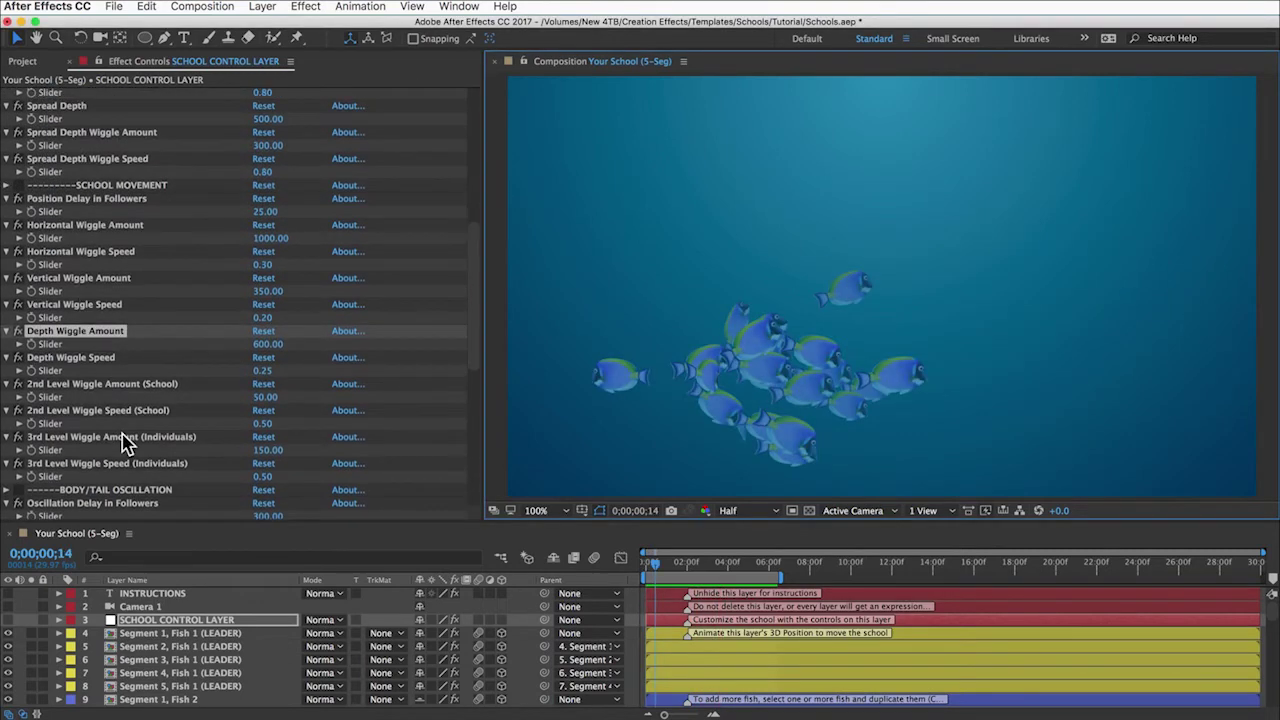
pyautogui.scroll(-7, 123, 440)
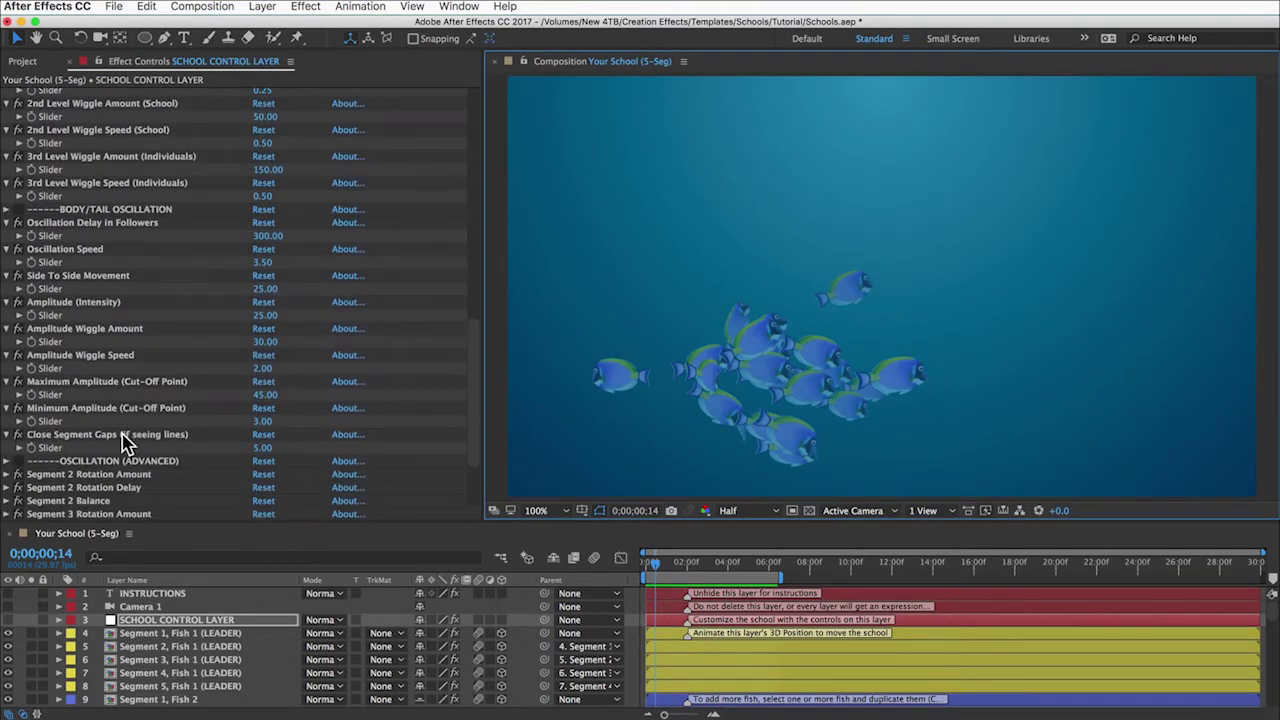
# Step: Open the 5-Segment Oscillation Preview composition and review the oscillation speed and amplitude controls on its SCHOOL CONTROL LAYER
pyautogui.click(127, 212)
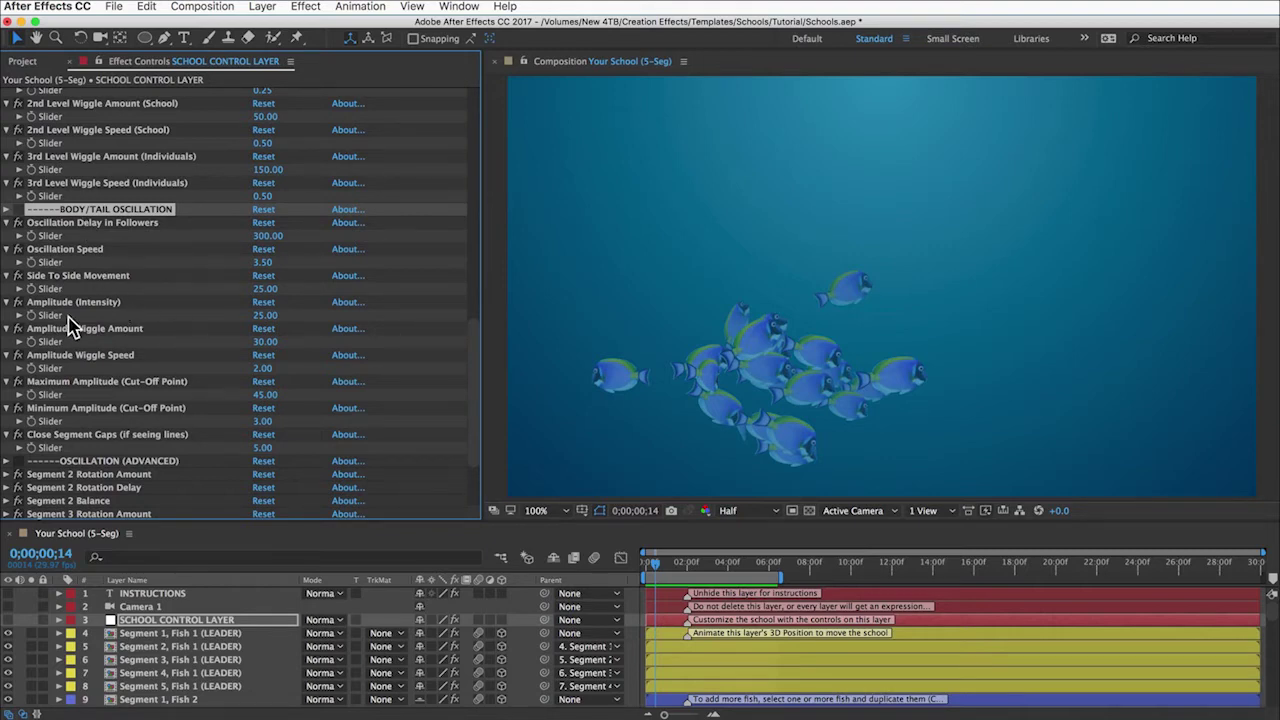
pyautogui.click(22, 61)
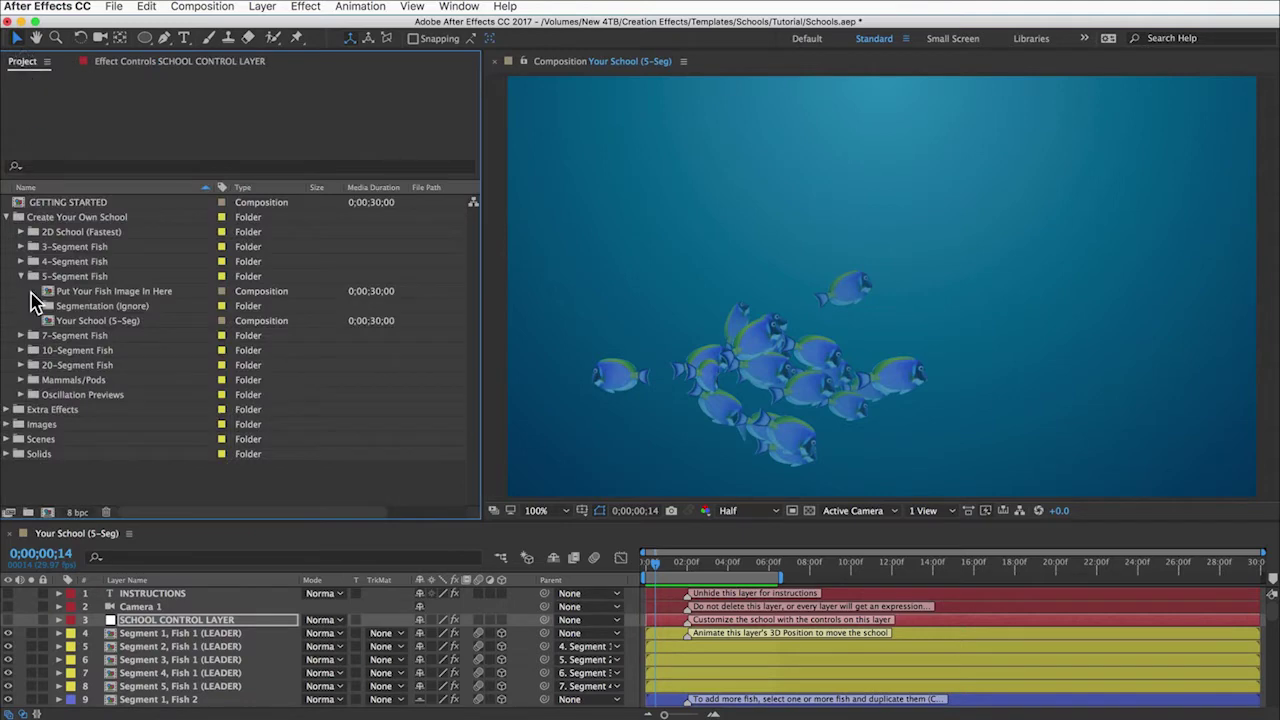
pyautogui.click(21, 396)
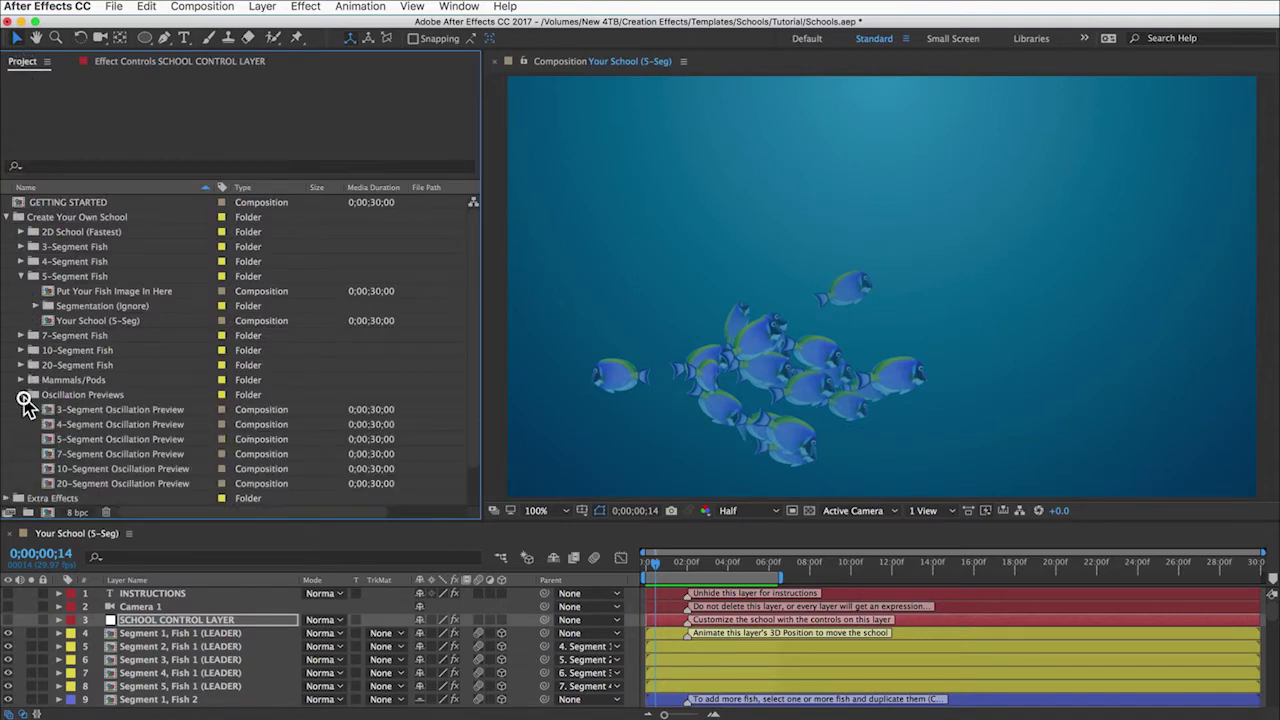
pyautogui.doubleClick(86, 440)
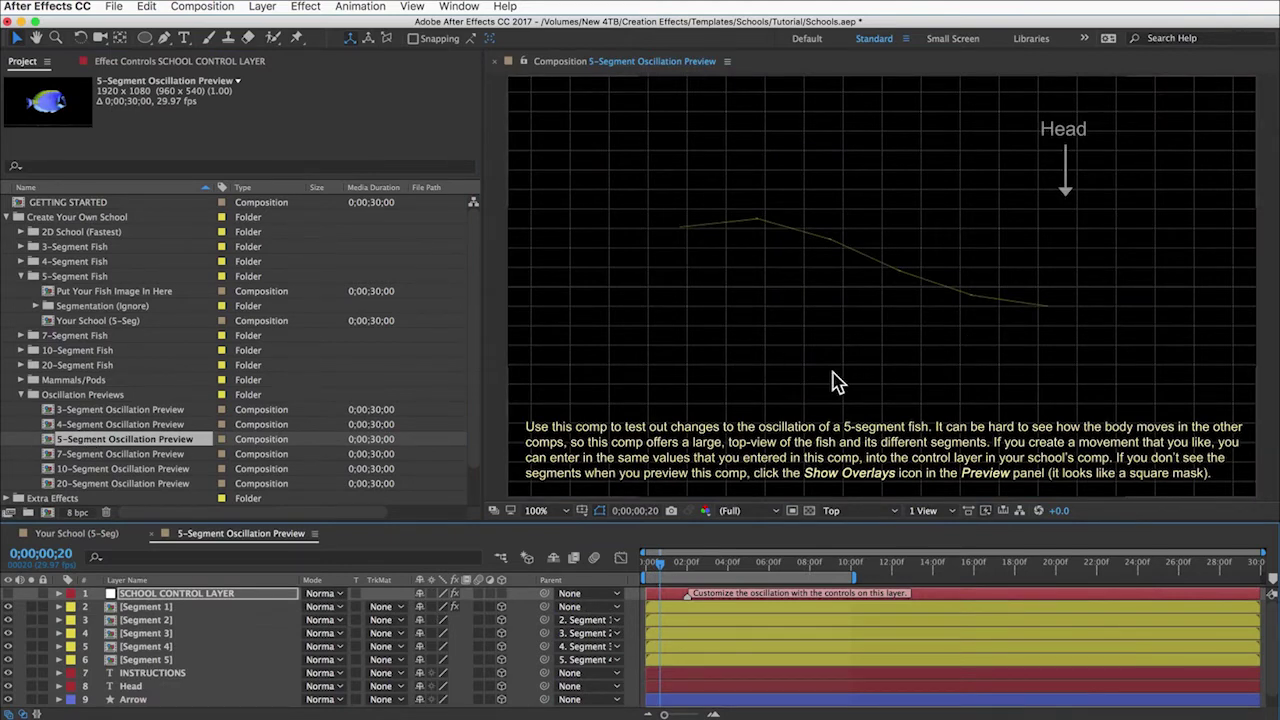
pyautogui.click(193, 598)
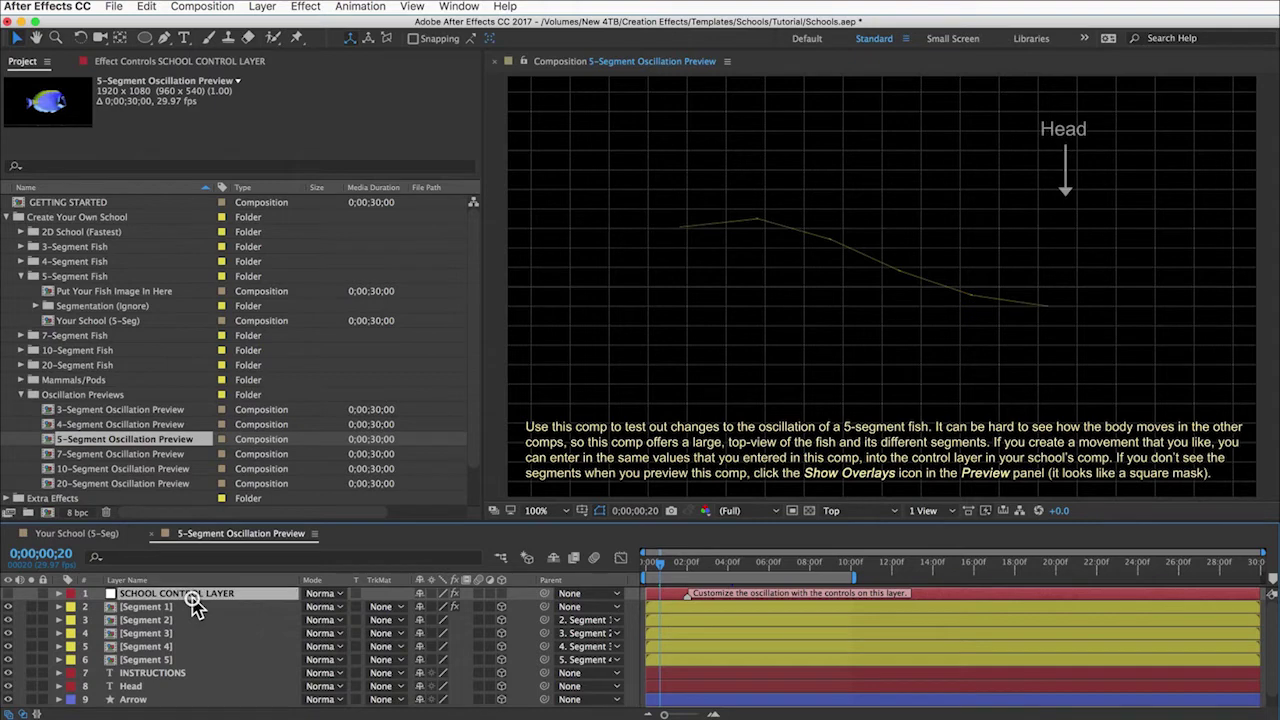
pyautogui.click(153, 62)
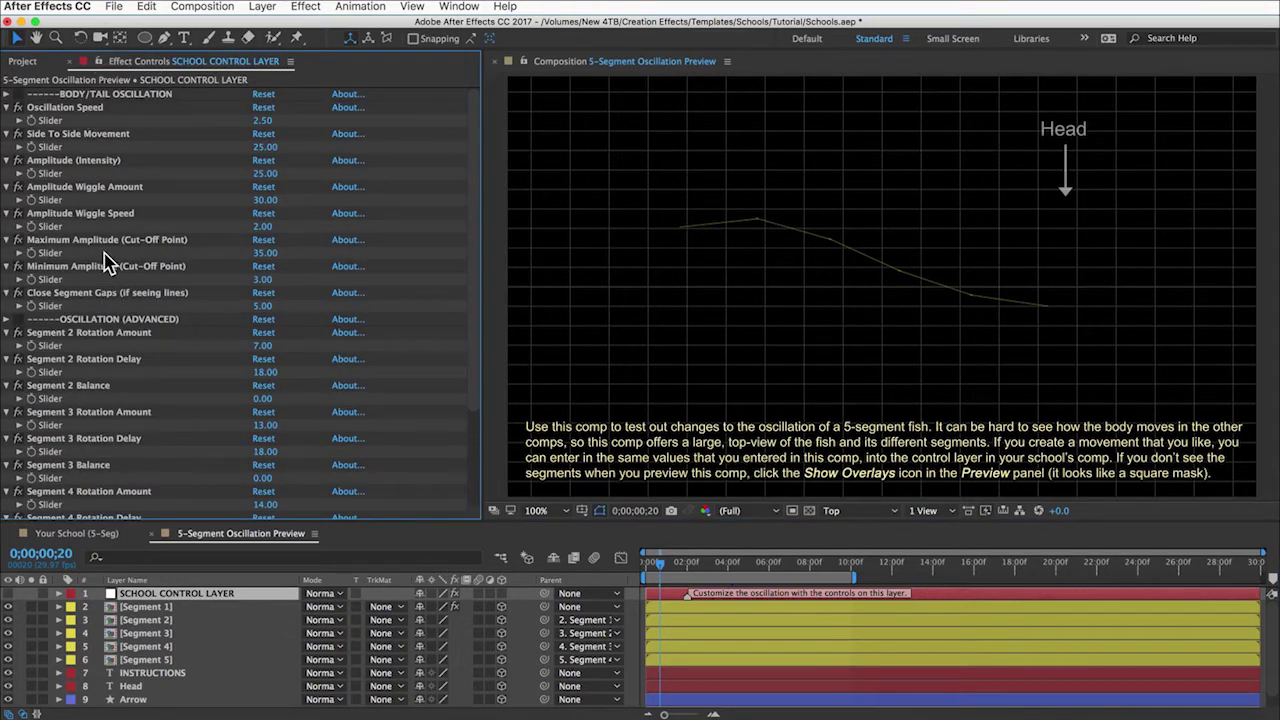
pyautogui.click(72, 109)
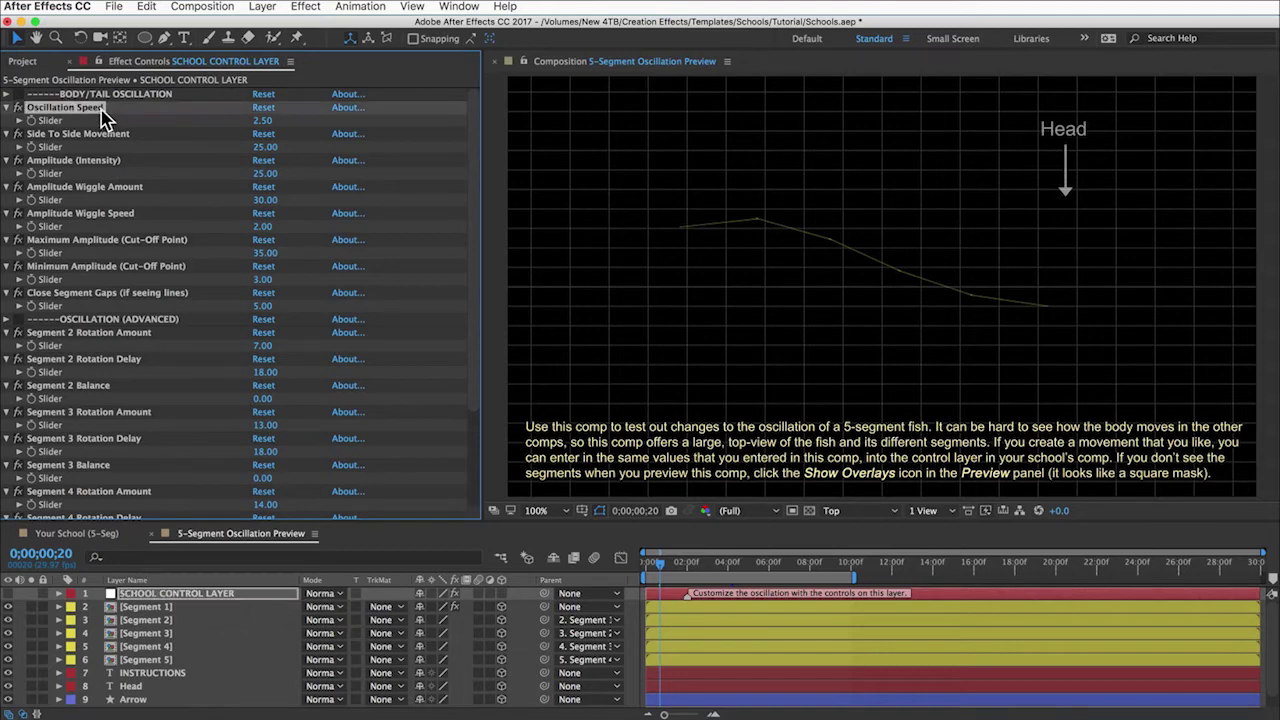
pyautogui.click(88, 162)
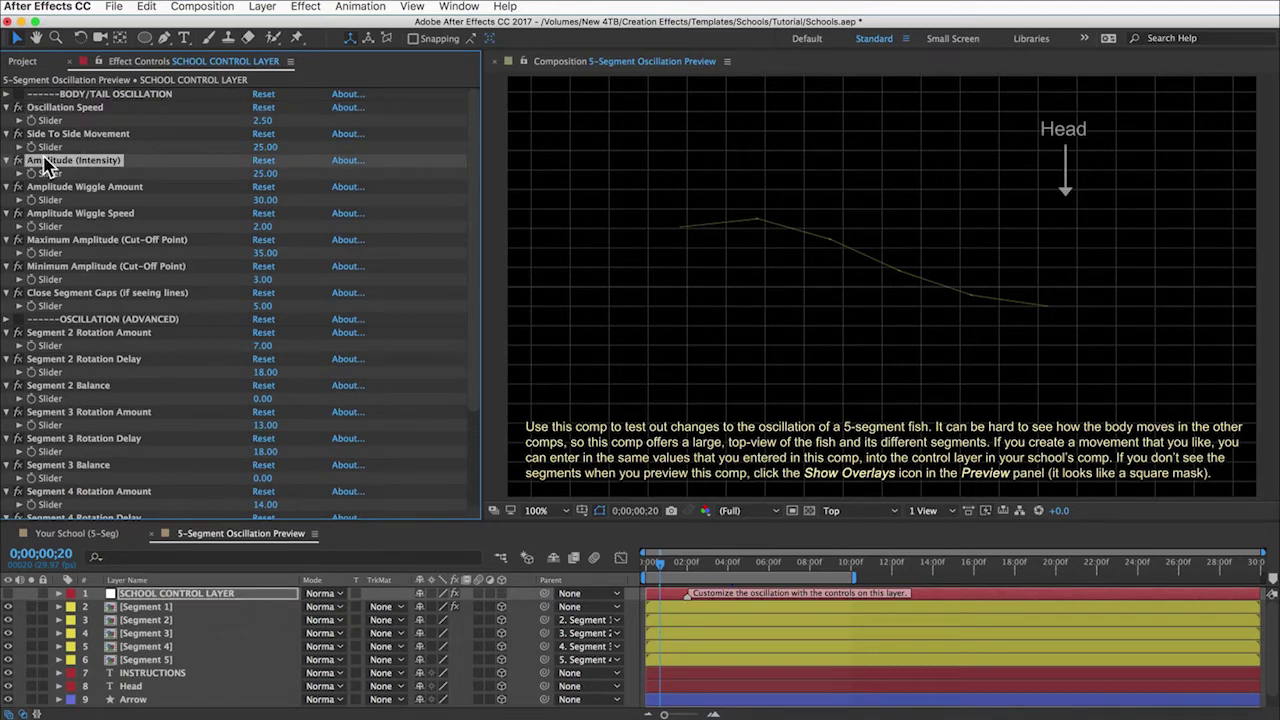
pyautogui.click(77, 187)
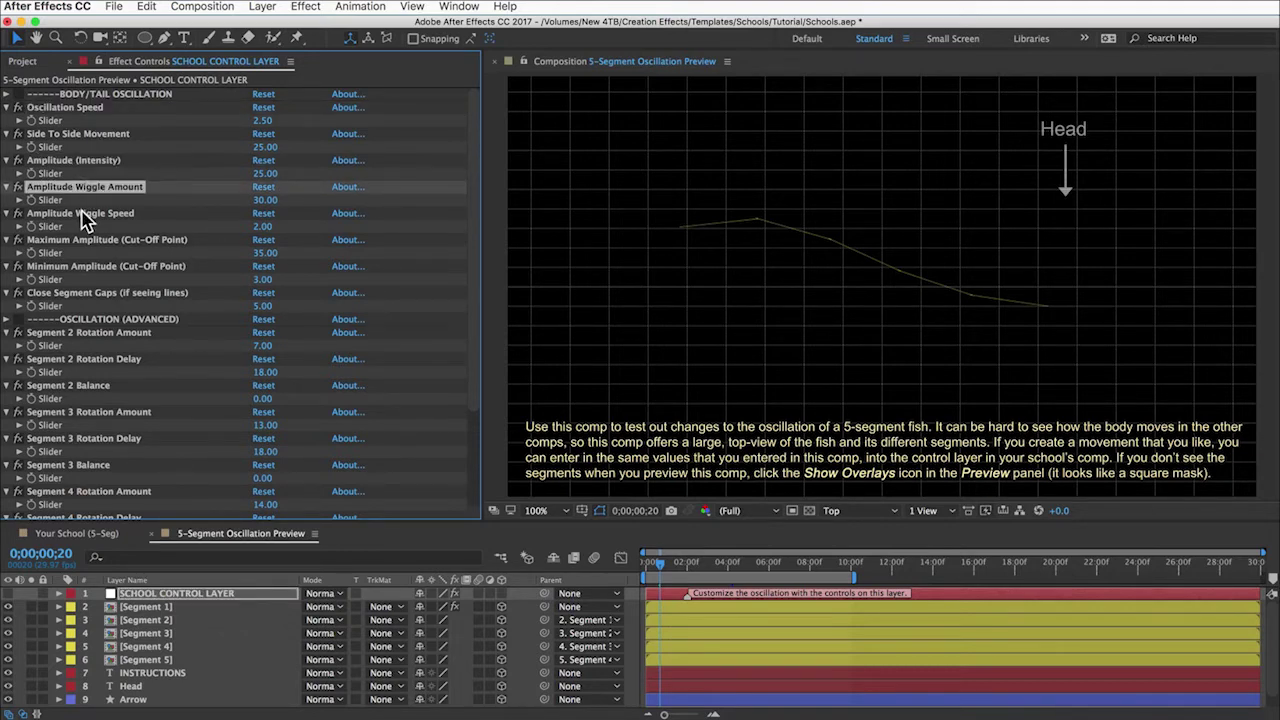
pyautogui.click(81, 214)
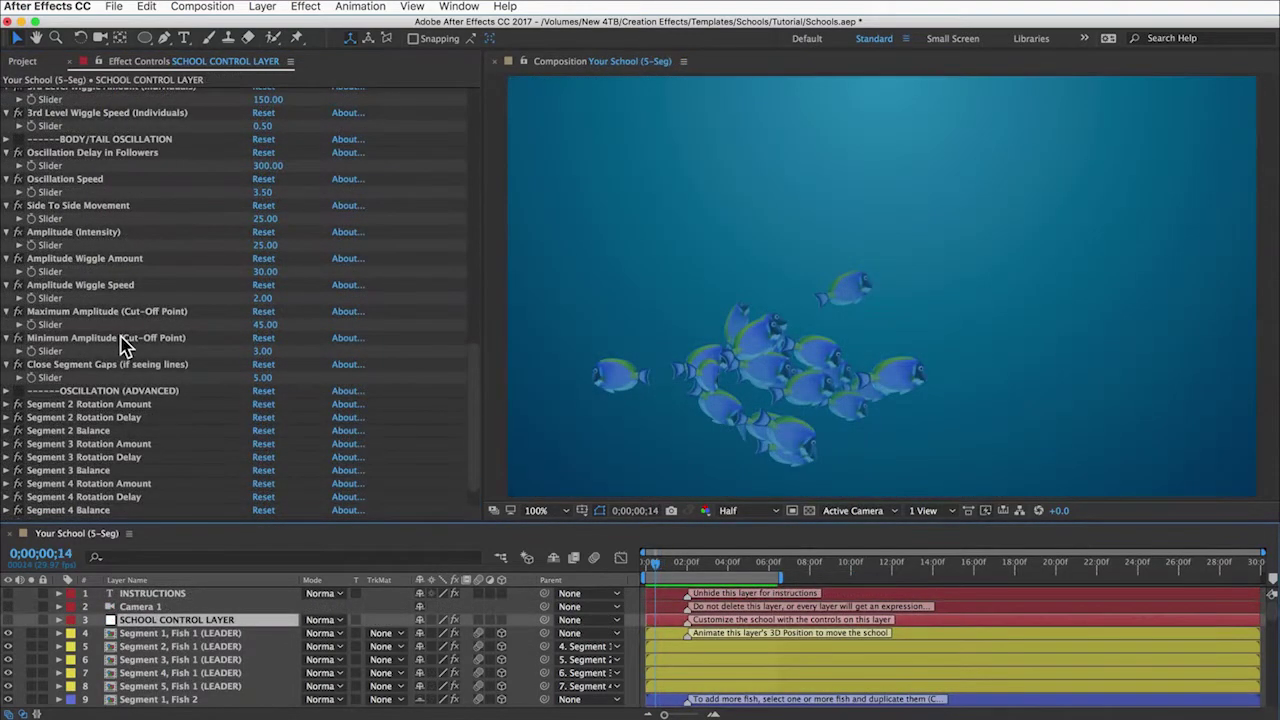
# Step: Review the segment rotation and balance controls under OSCILLATION (ADVANCED) in the Your School (5-Seg) composition
pyautogui.click(100, 391)
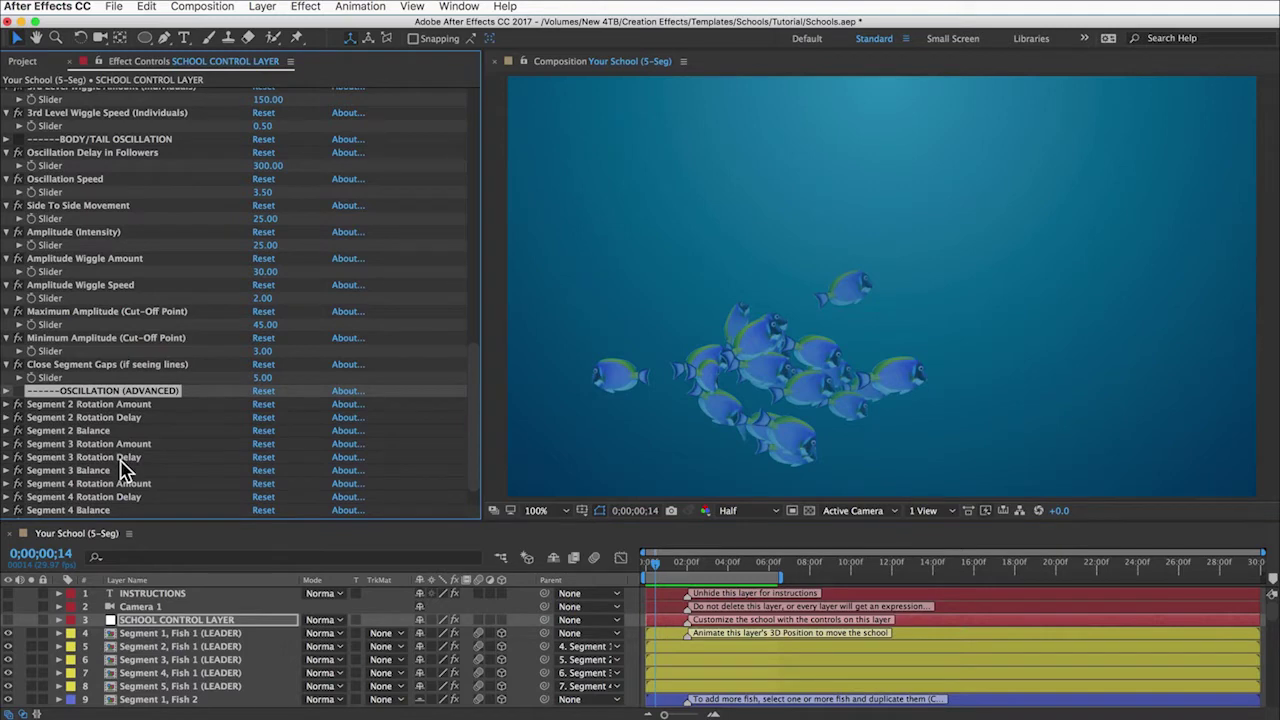
pyautogui.scroll(-2, 124, 466)
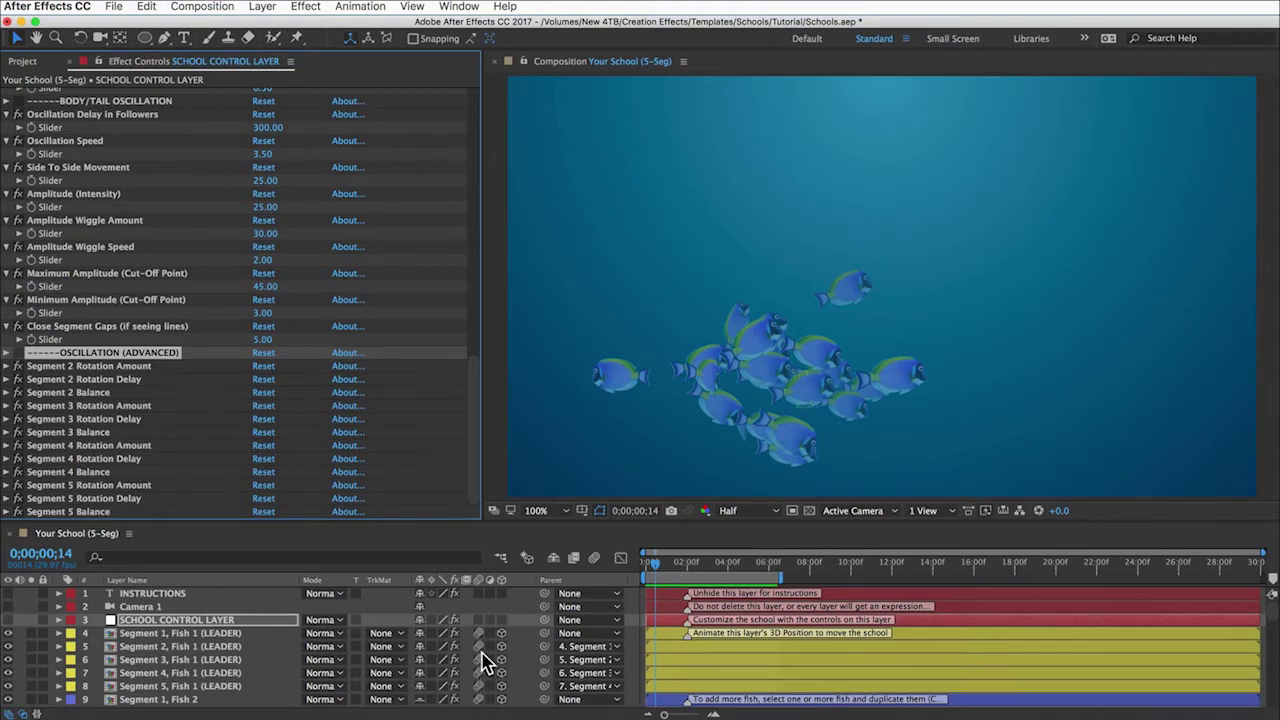
# Step: Check the motion blur switches of the fish layers and enable motion blur for the Your School (5-Seg) composition
pyautogui.scroll(-3, 485, 662)
pyautogui.scroll(-3, 485, 662)
pyautogui.scroll(6, 485, 662)
pyautogui.click(594, 560)
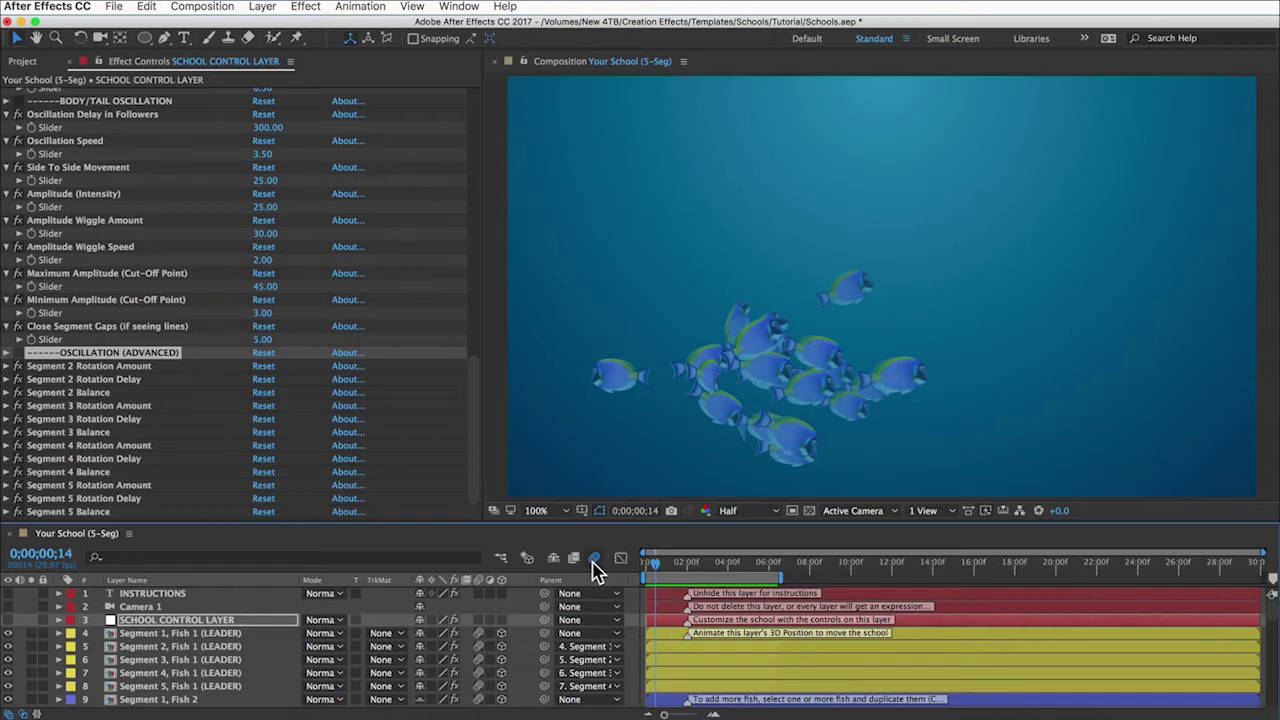
# Step: Check the motion blur shutter angle in the advanced composition settings and close them without changes
pyautogui.press('super+k')
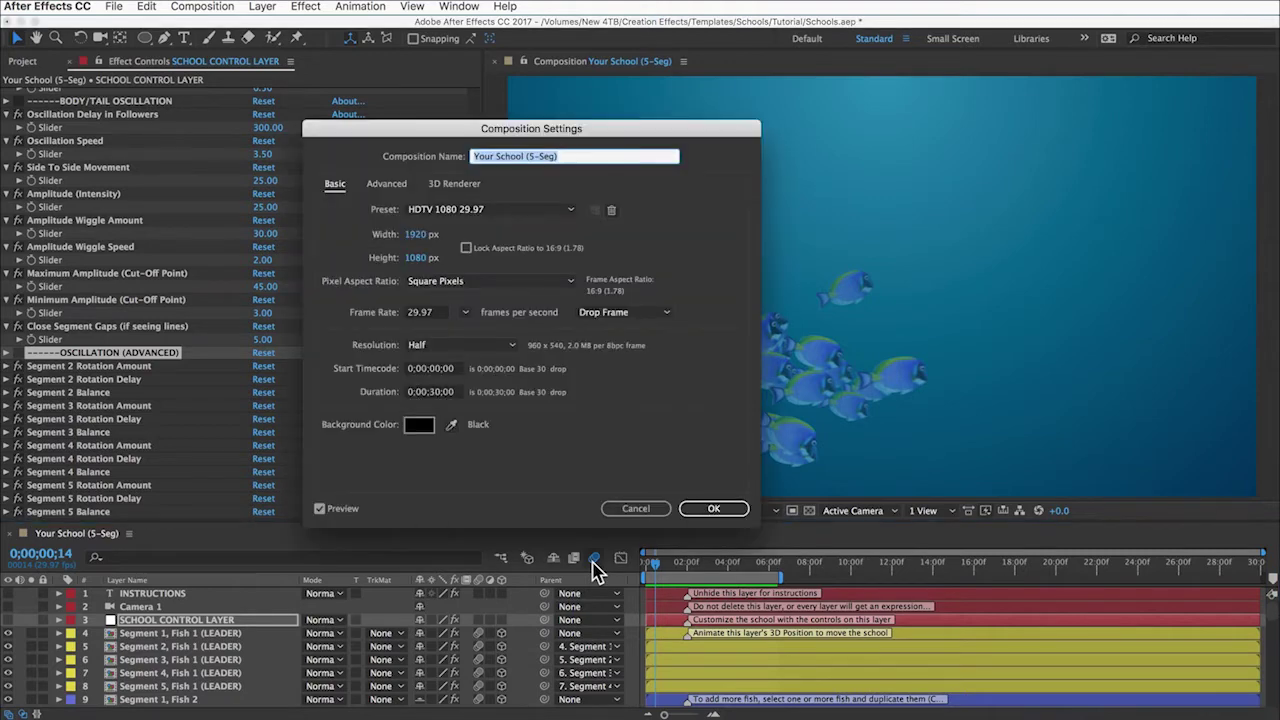
pyautogui.click(388, 186)
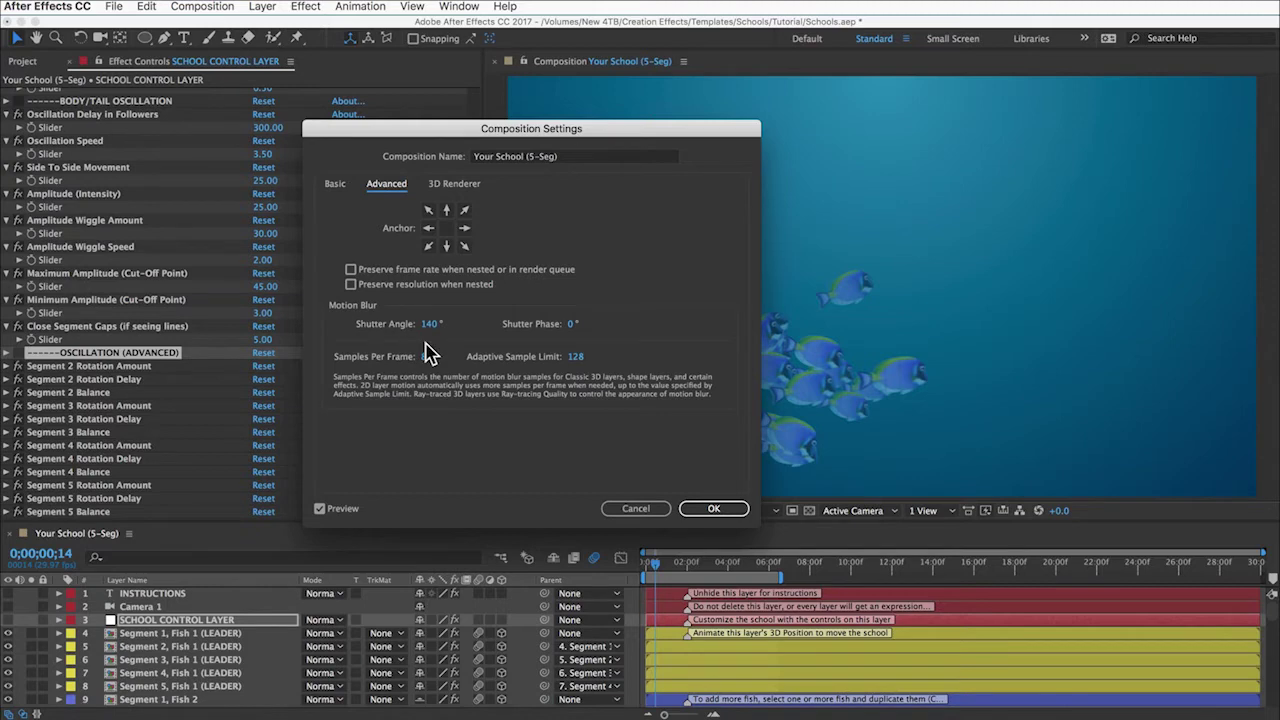
pyautogui.click(651, 510)
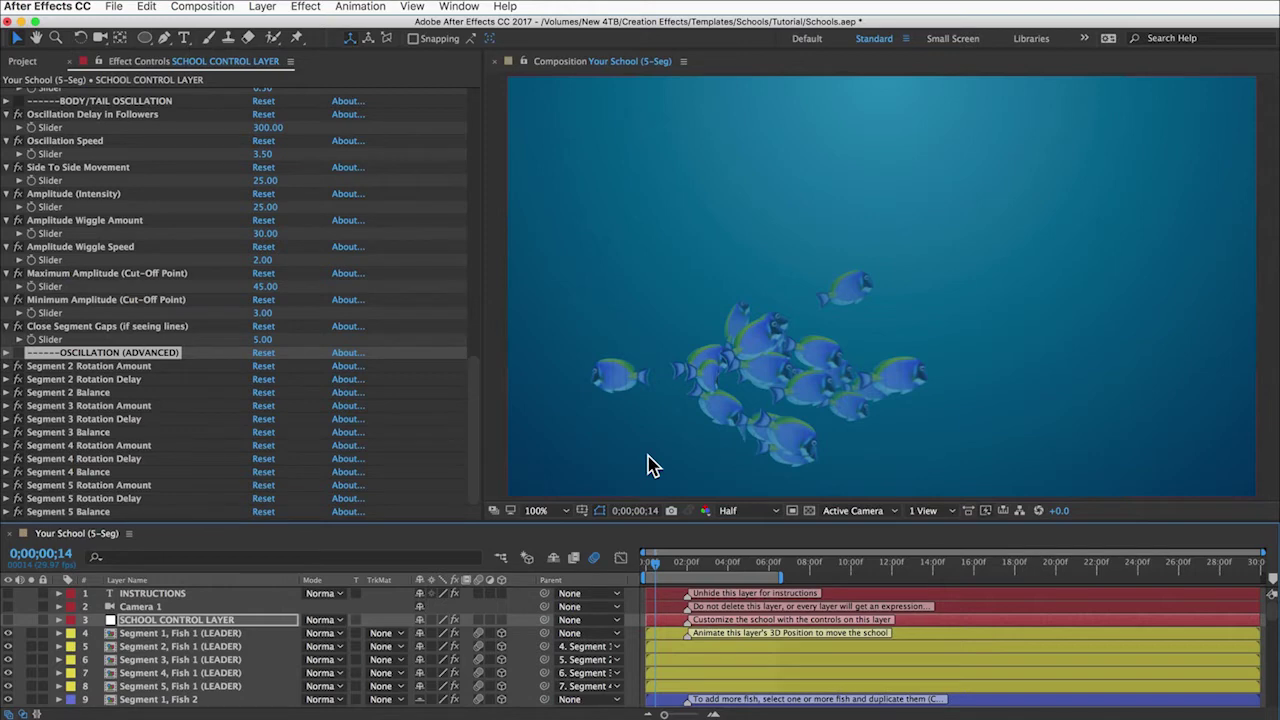
pyautogui.click(595, 560)
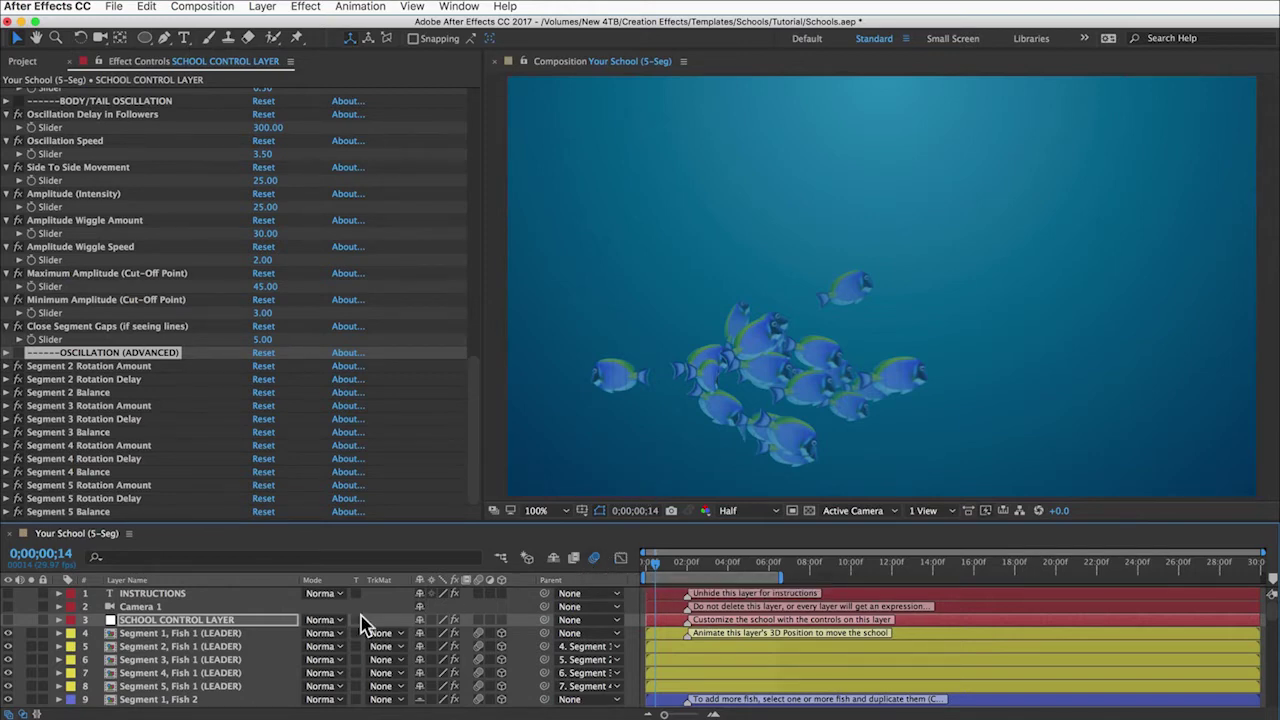
# Step: Review the depth of field and aperture options in the settings of Camera 1
pyautogui.click(137, 607)
pyautogui.doubleClick(134, 607)
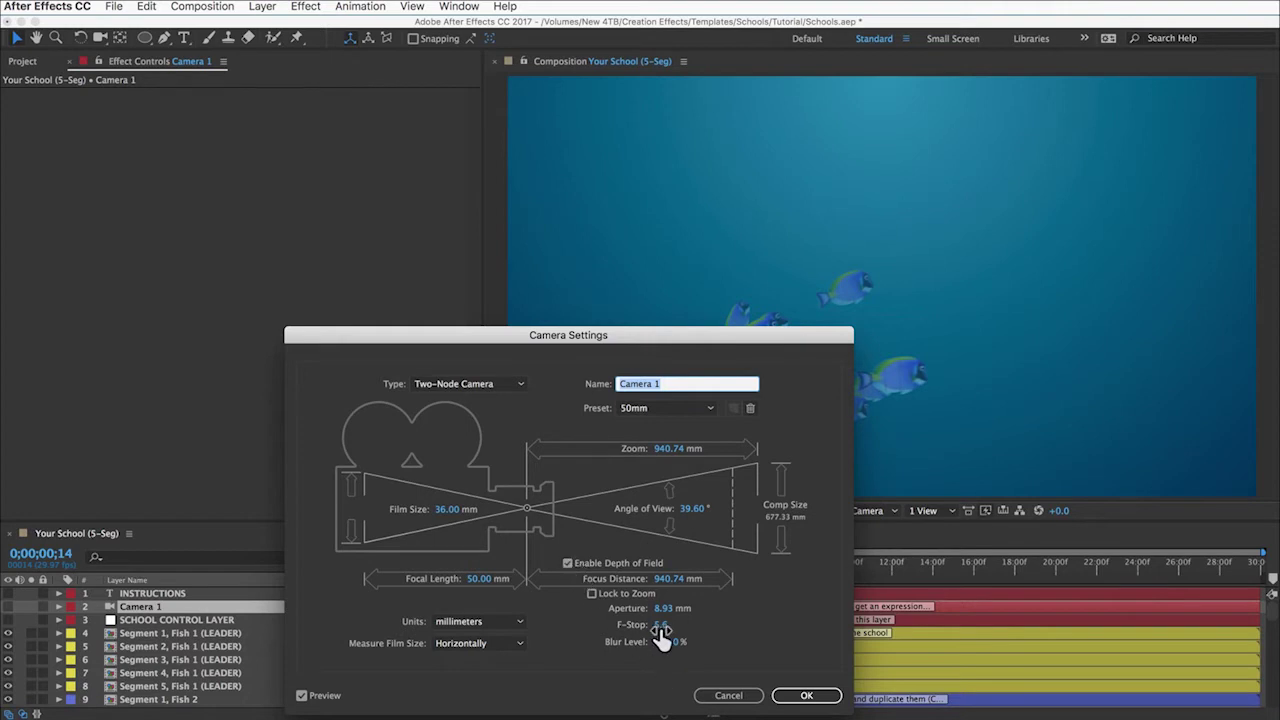
pyautogui.click(800, 695)
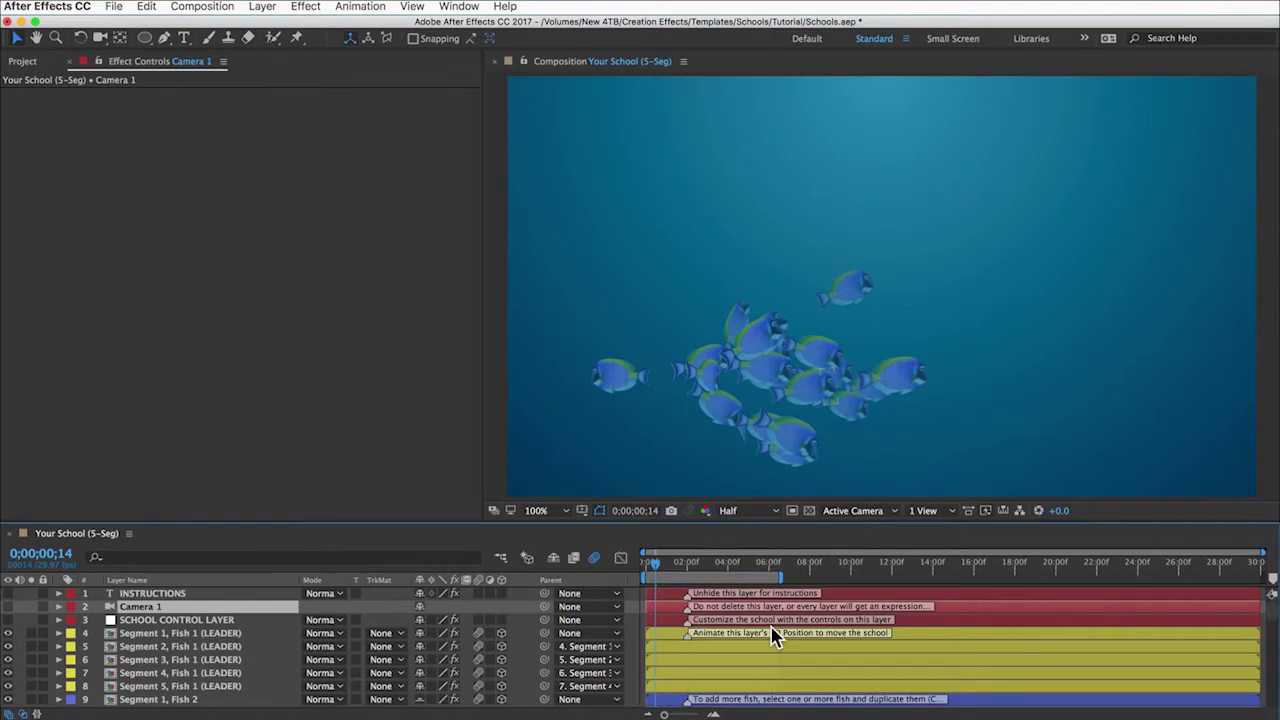
pyautogui.click(595, 558)
# Step: Review the SCHOOL CONTROL LAYER settings from the spread controls down to Close Segment Gaps (if seeing lines)
pyautogui.click(176, 622)
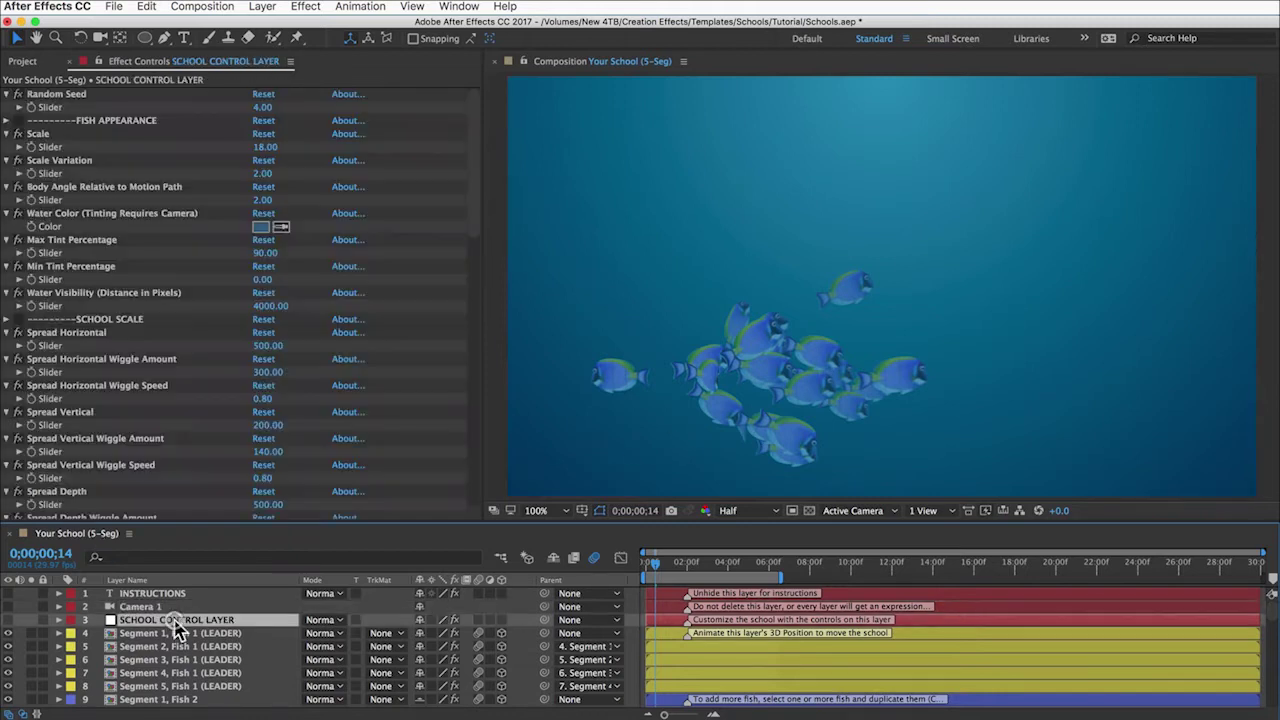
pyautogui.scroll(-6, 48, 296)
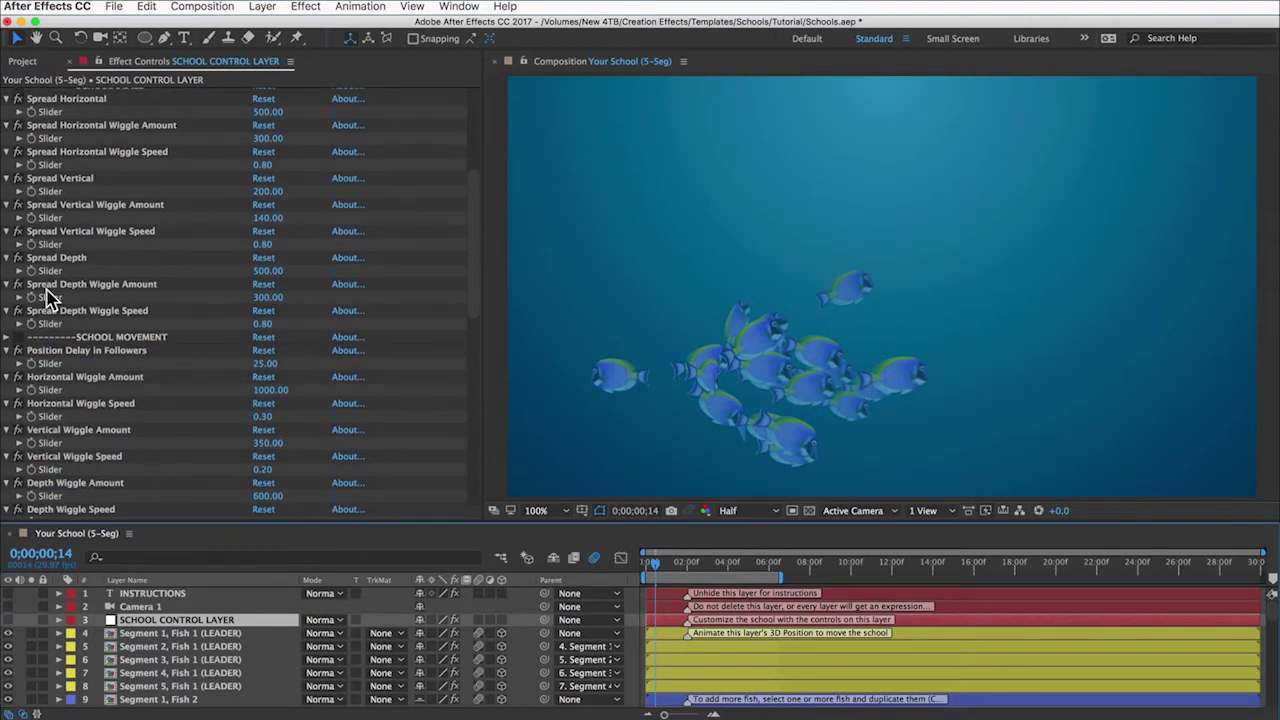
pyautogui.scroll(-7, 48, 296)
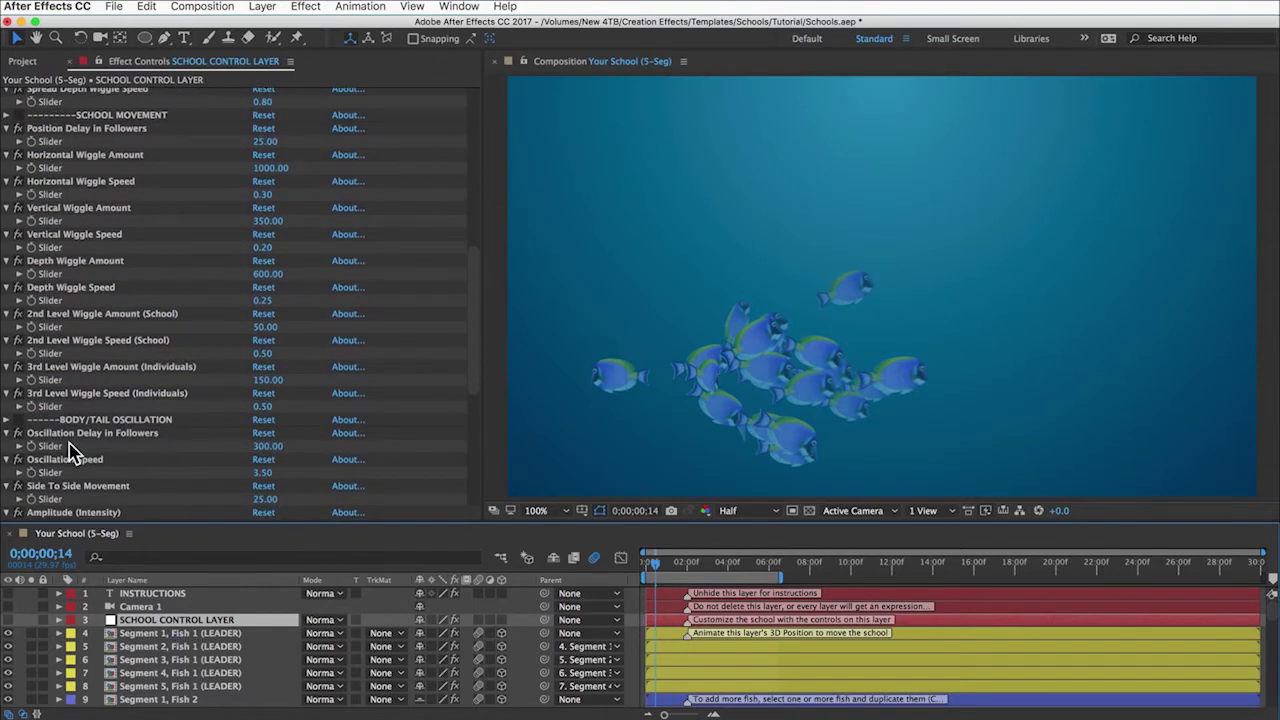
pyautogui.scroll(-3, 70, 447)
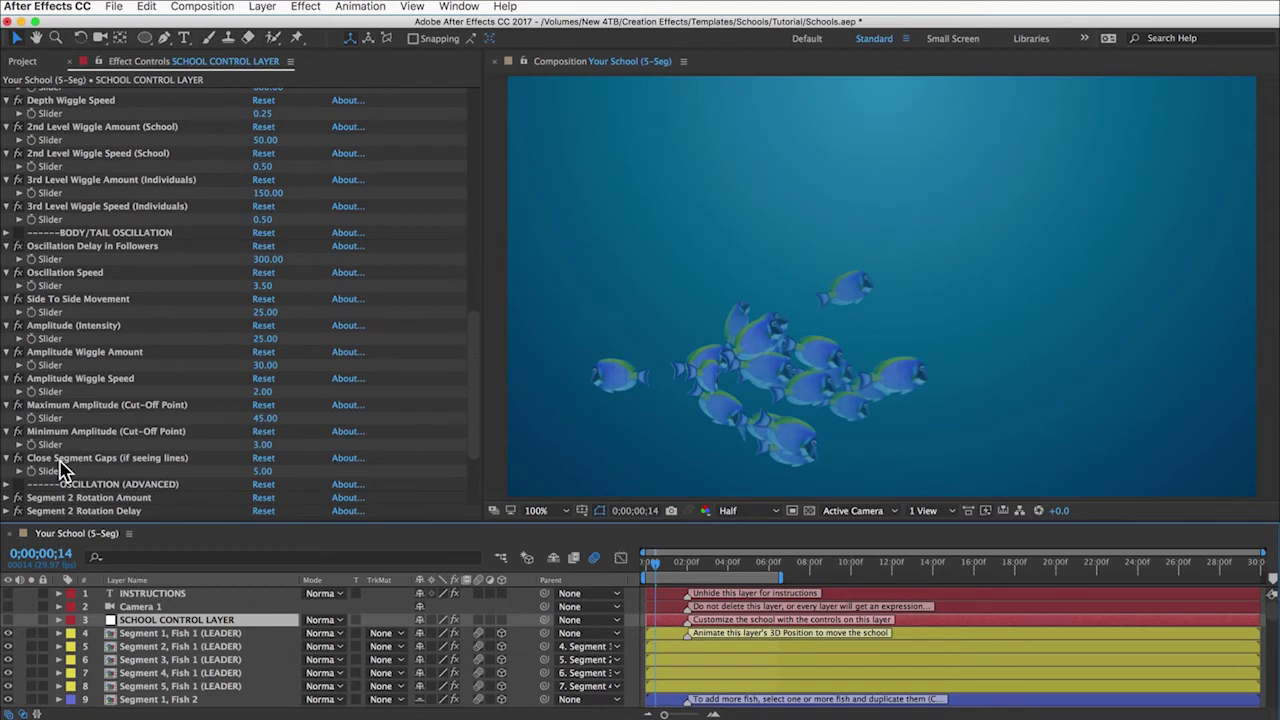
pyautogui.click(121, 459)
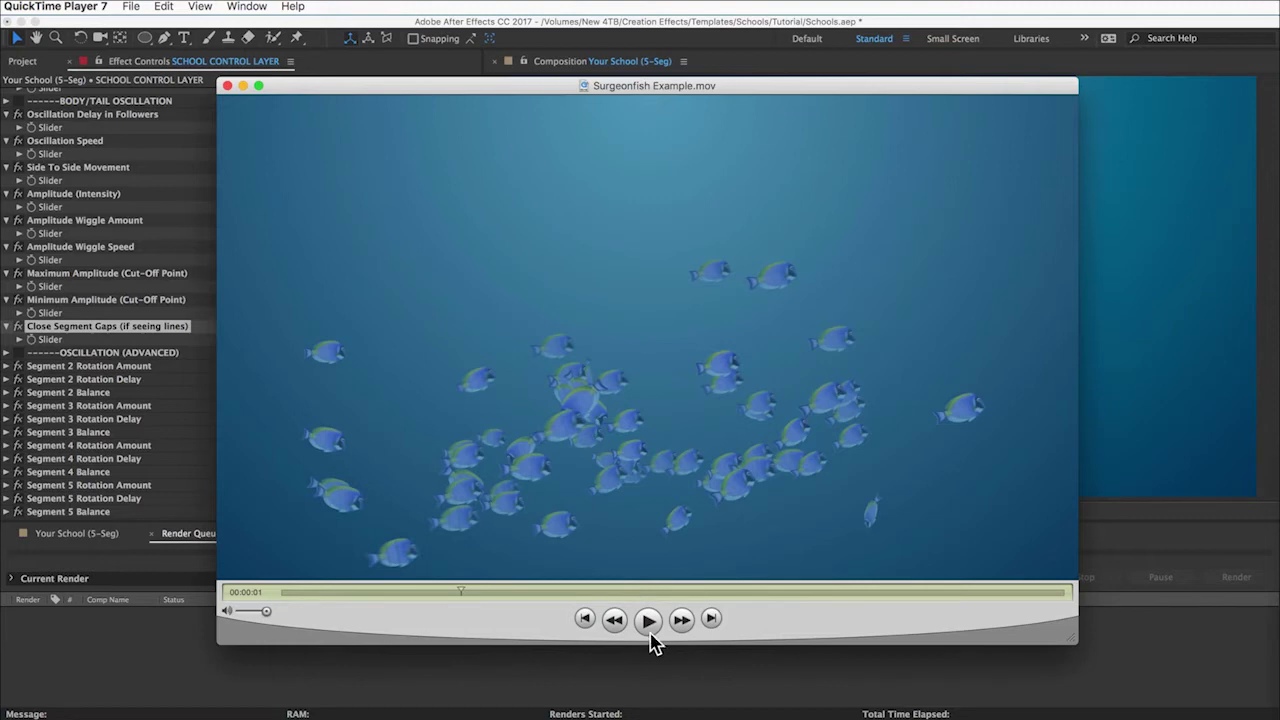
# Step: Switch to QuickTime Player 7 and play Surgeonfish Example.mov to watch the rendered school, then pause it
pyautogui.click(649, 626)
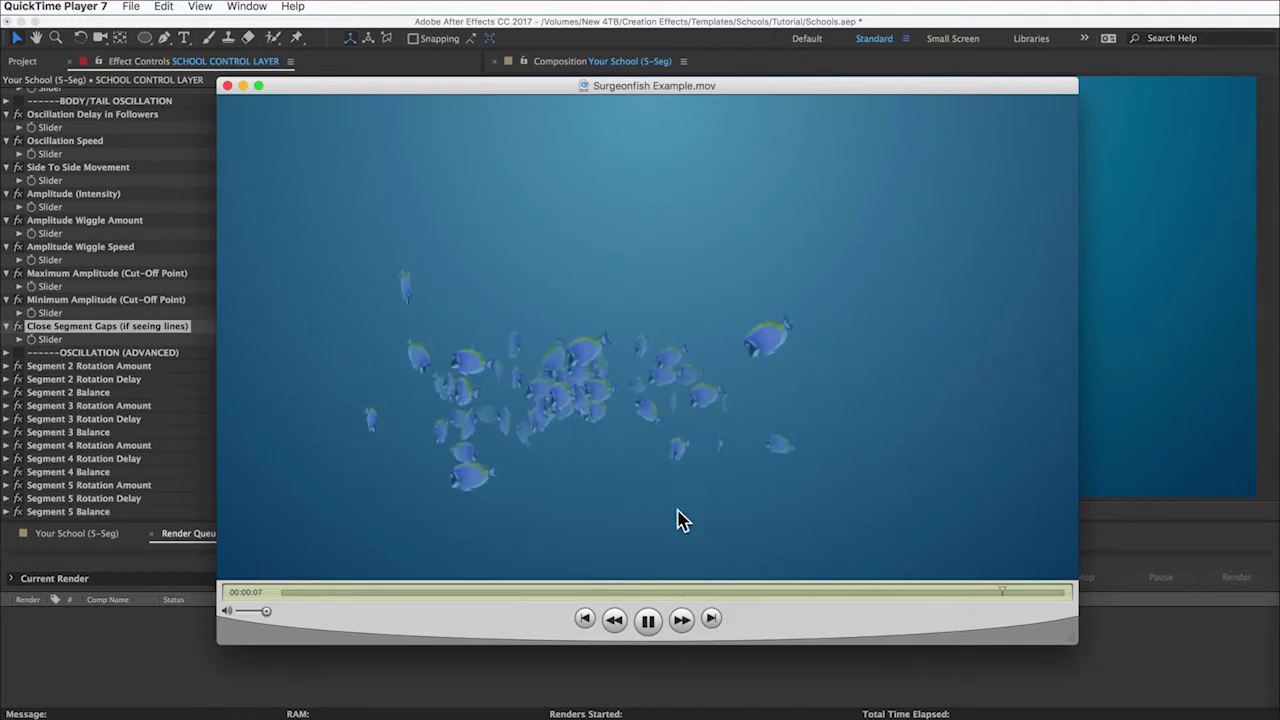
pyautogui.click(652, 620)
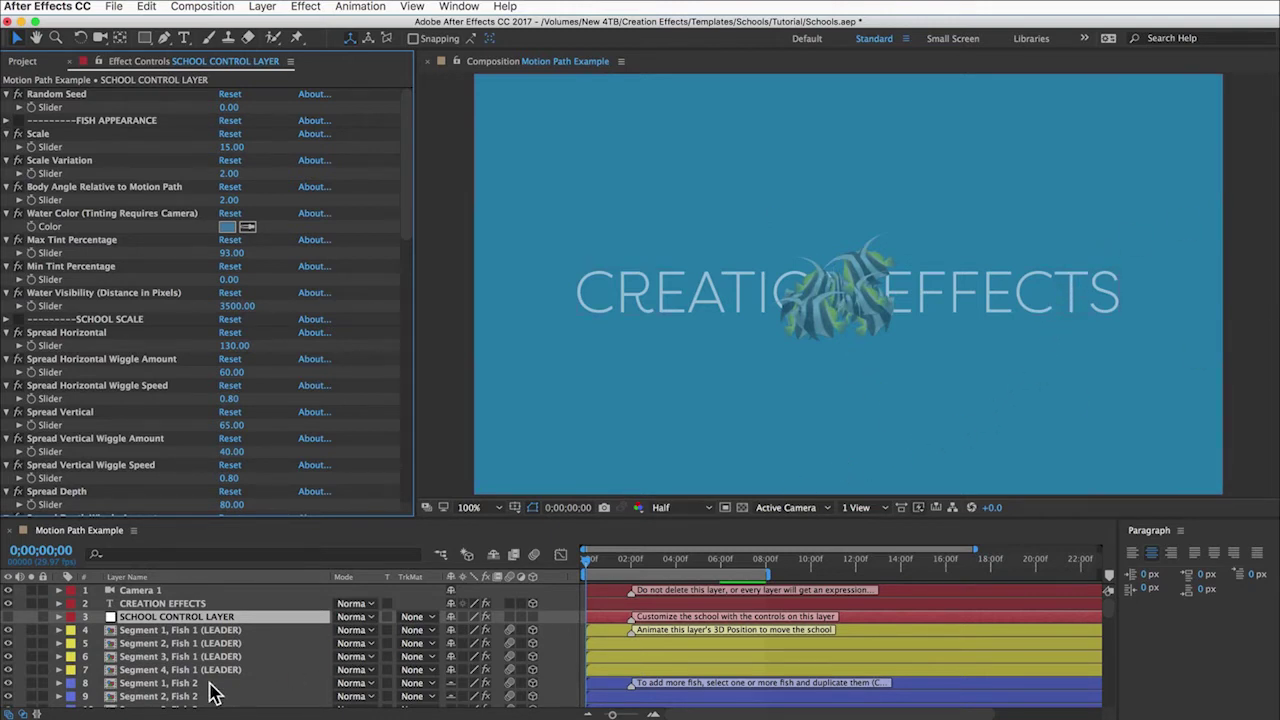
# Step: Inspect the effects on the Segment 1, Fish 1 (LEADER) layer and the SCHOOL CONTROL LAYER of the Motion Path Example composition
pyautogui.click(202, 631)
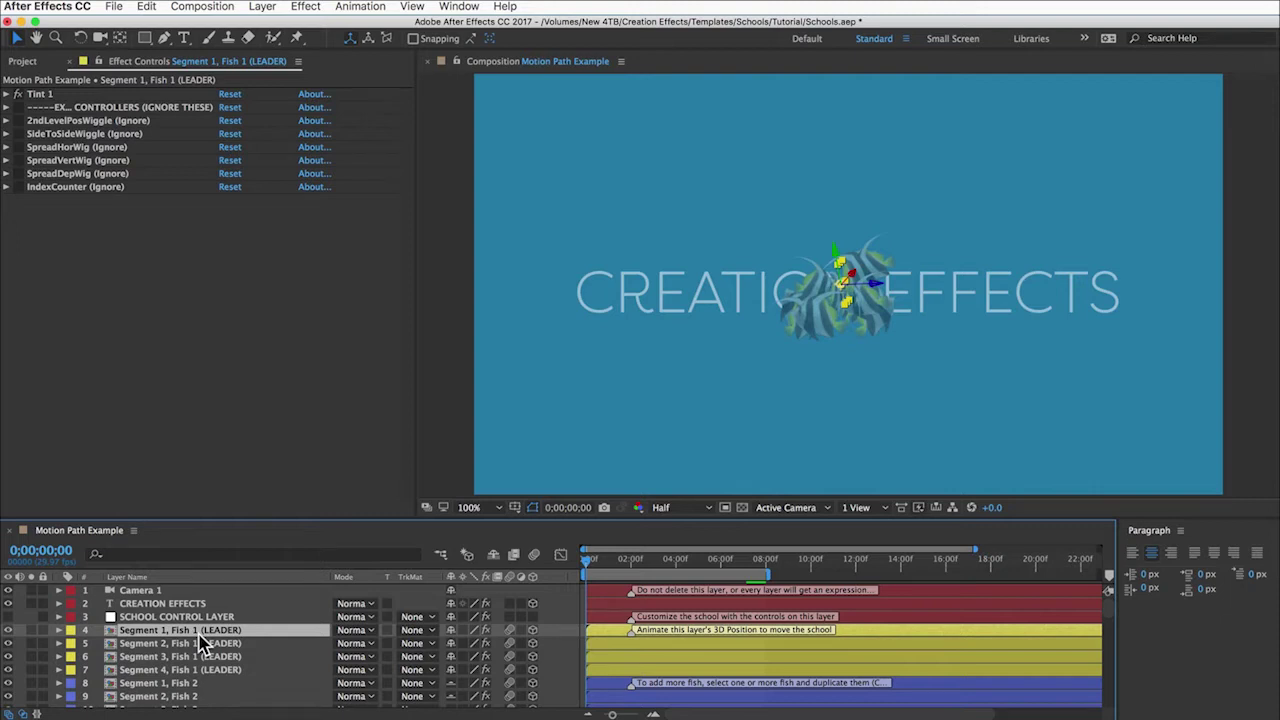
pyautogui.click(190, 617)
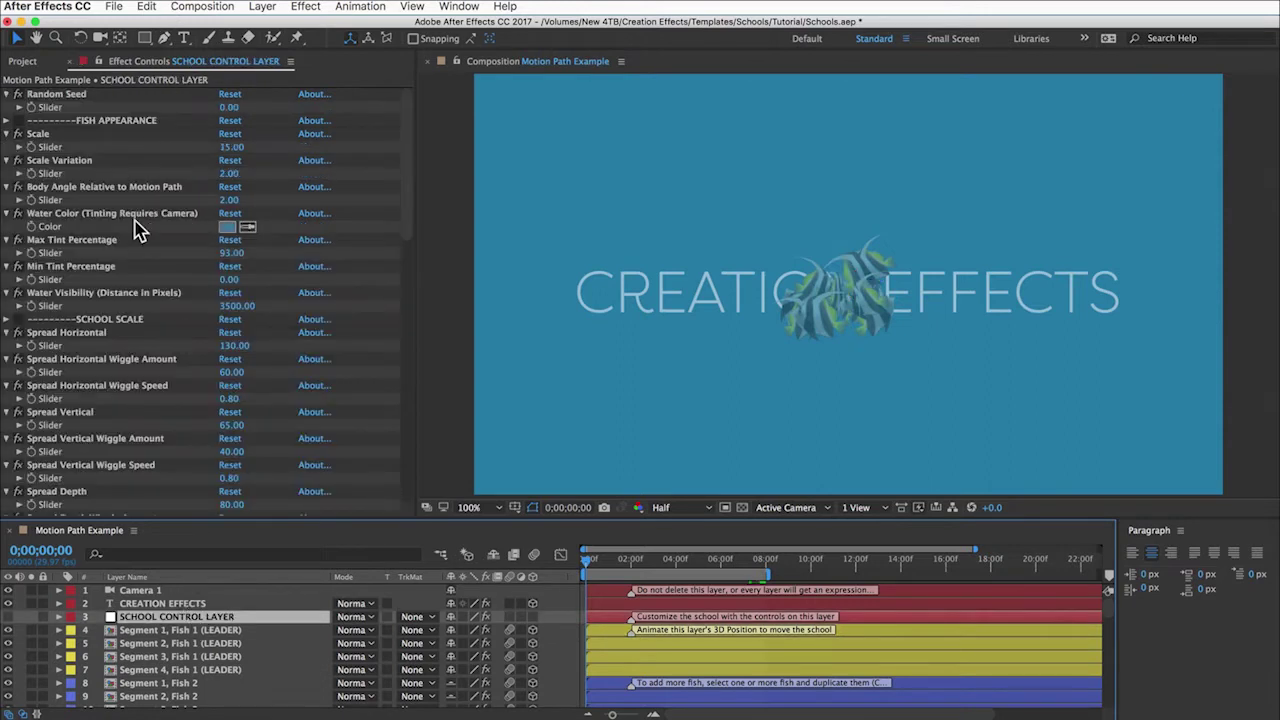
# Step: Move the Segment 1, Fish 1 (LEADER) layer to about 748, 540, -1770 and start keyframing its Position at 0;00;00;00
pyautogui.scroll(-10, 210, 235)
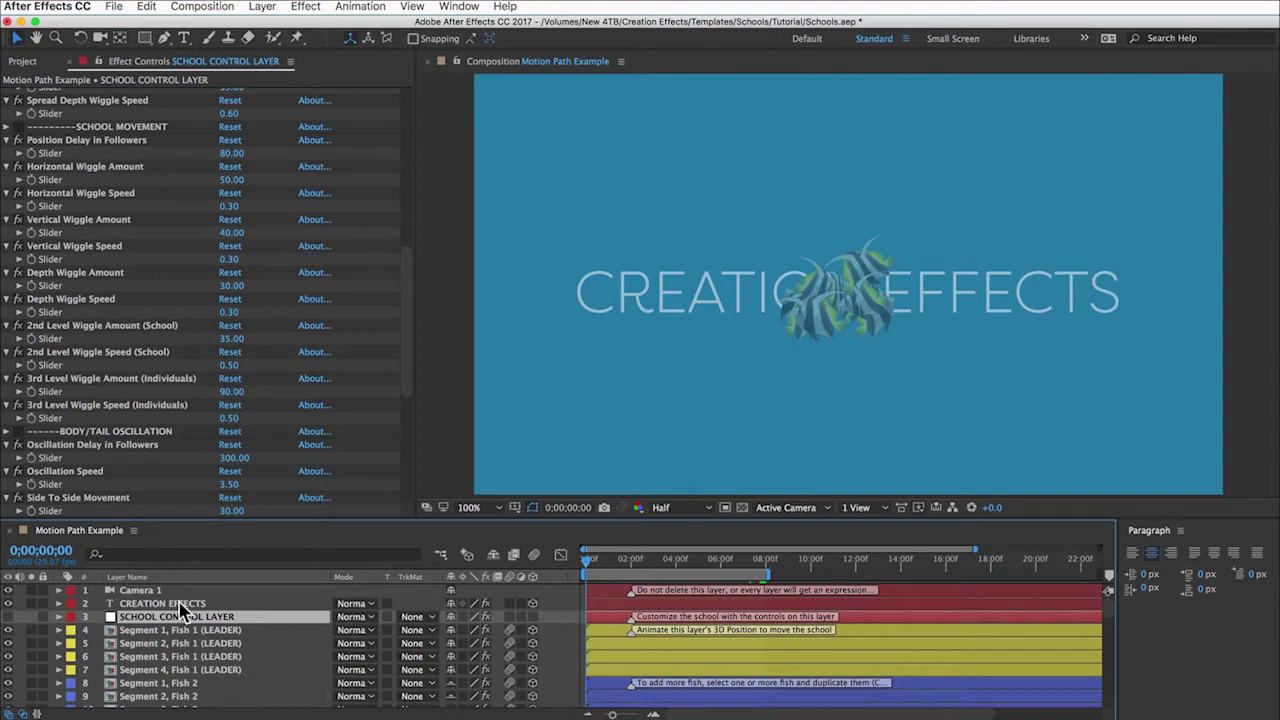
pyautogui.click(176, 640)
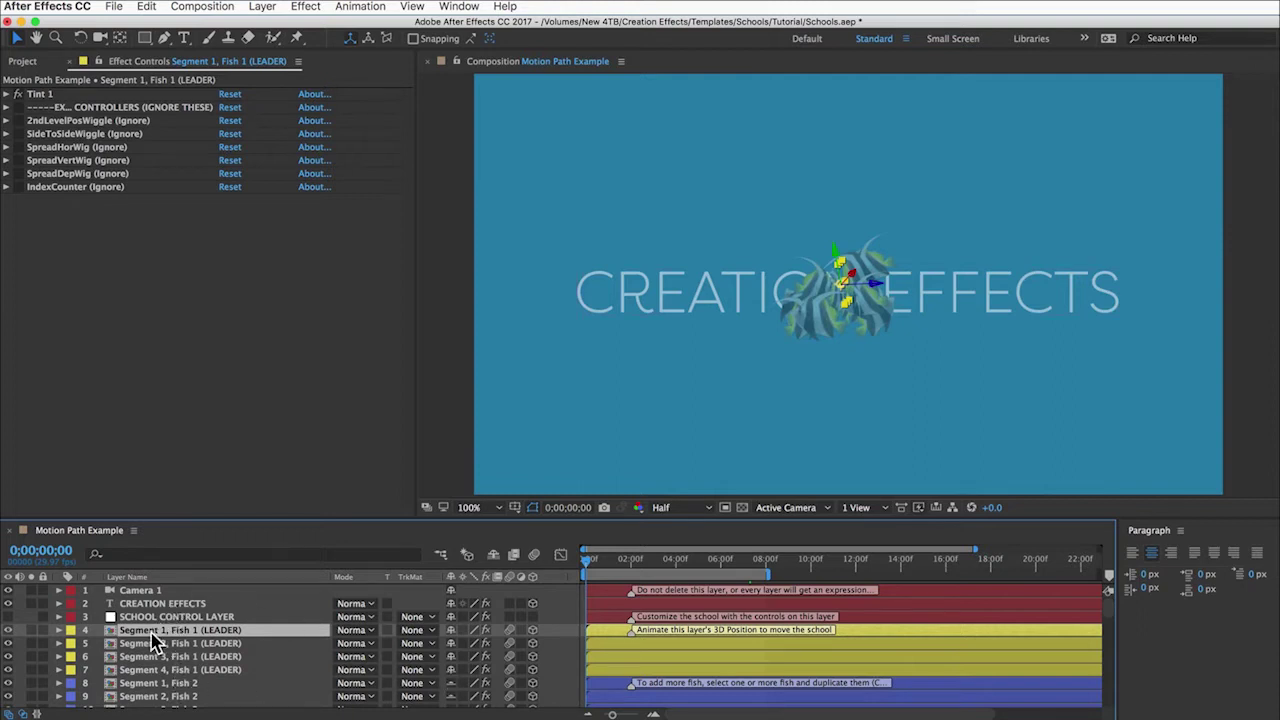
pyautogui.press('p')
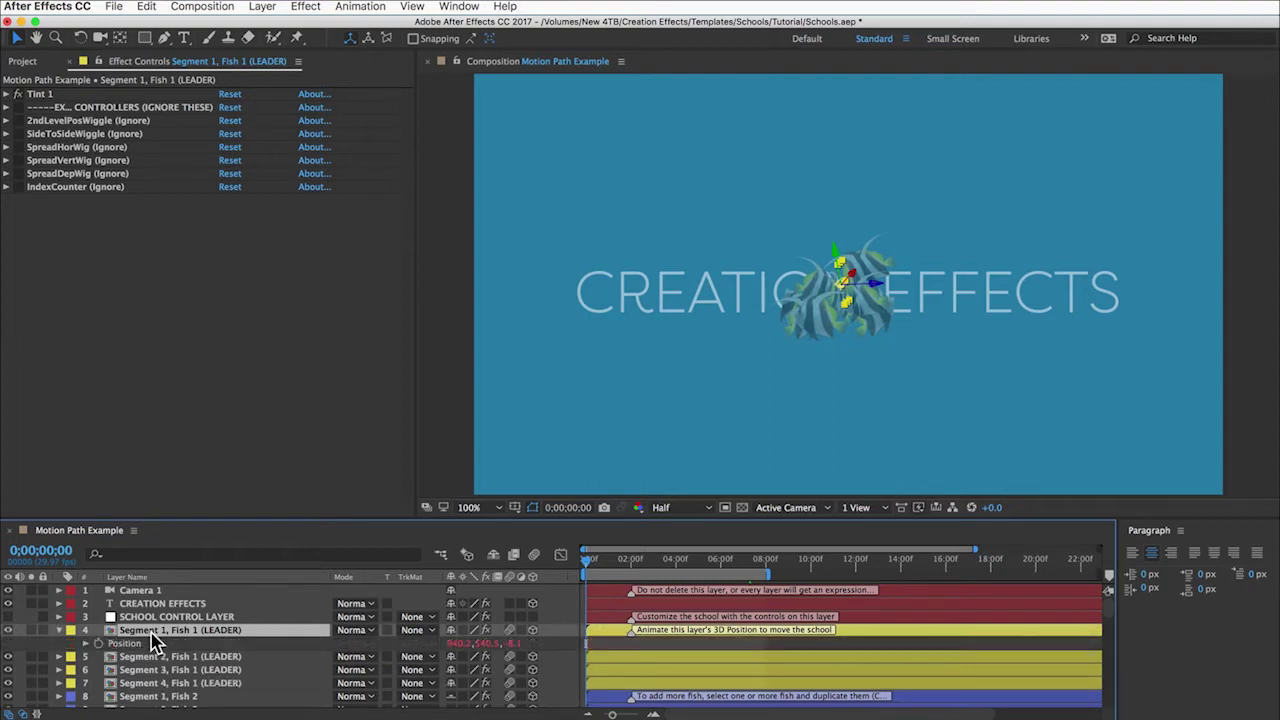
pyautogui.moveTo(508, 643); pyautogui.dragTo(312, 672)
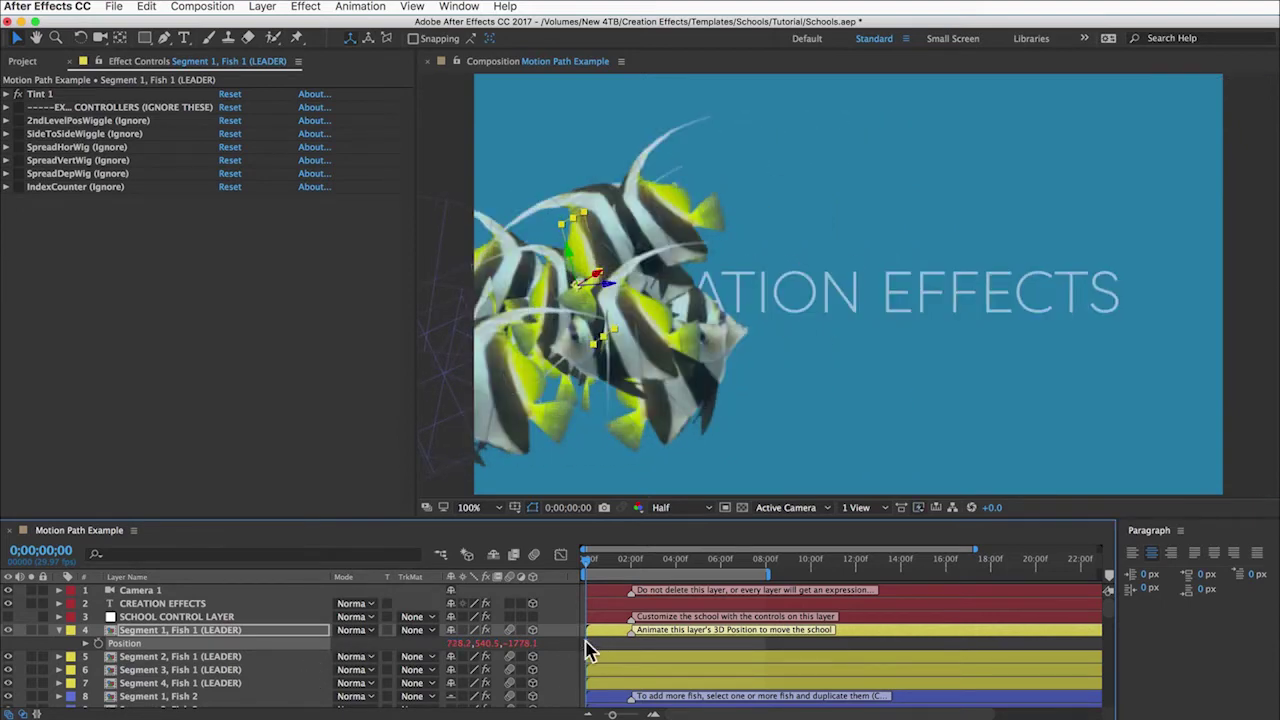
pyautogui.click(98, 643)
# Step: Add a second Position keyframe for the leader at 0;00;07;27 with the value 2216, 540, 0
pyautogui.click(765, 566)
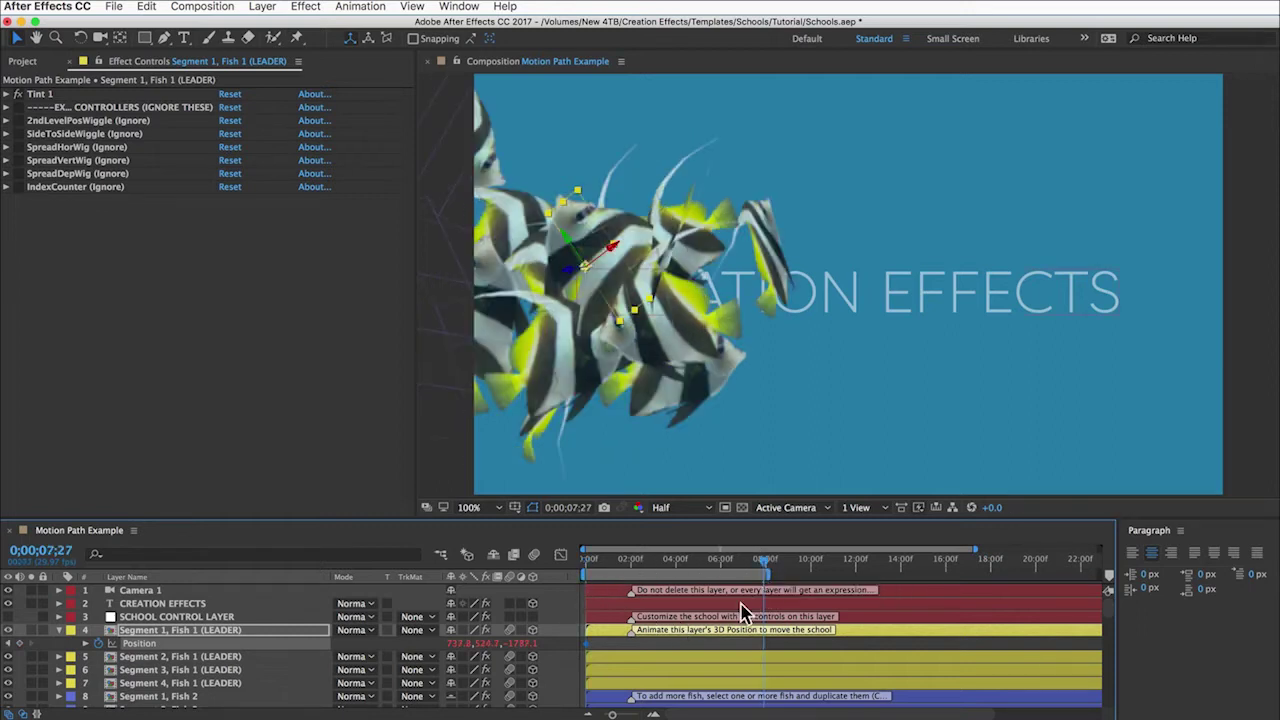
pyautogui.click(518, 643)
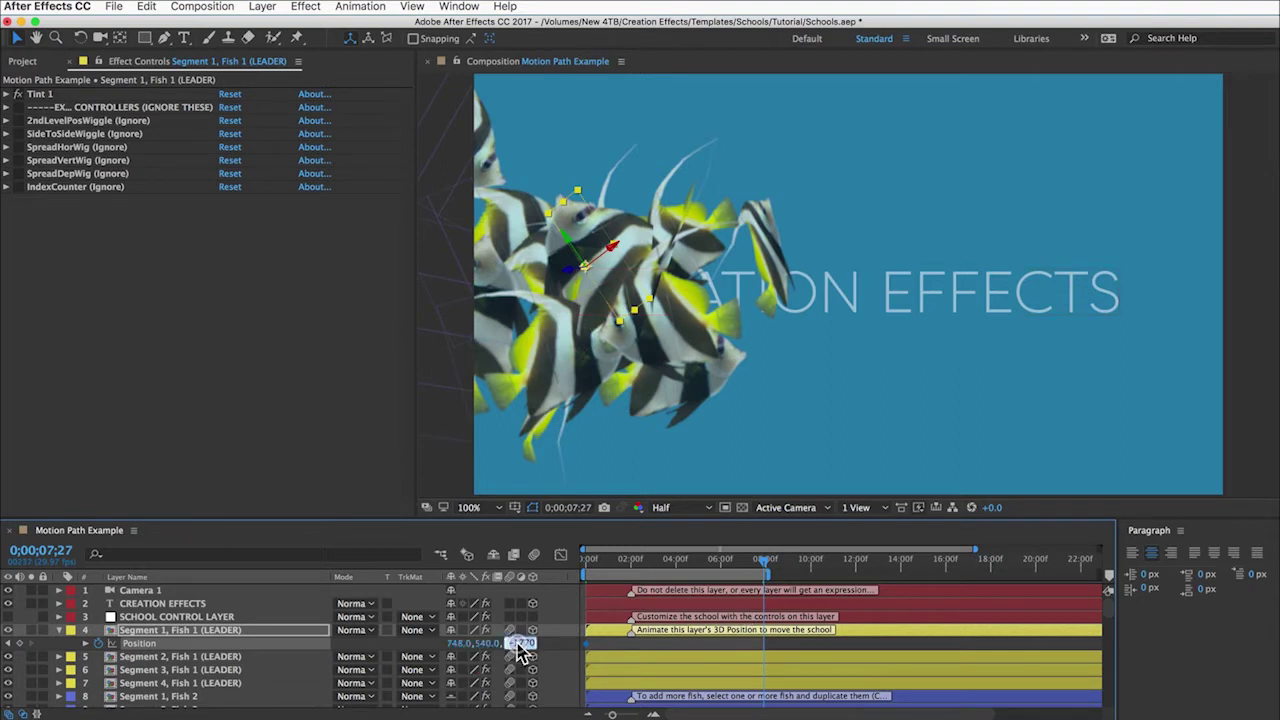
pyautogui.press('Return')
pyautogui.moveTo(461, 643); pyautogui.dragTo(680, 643)
pyautogui.moveTo(460, 643); pyautogui.dragTo(648, 640)
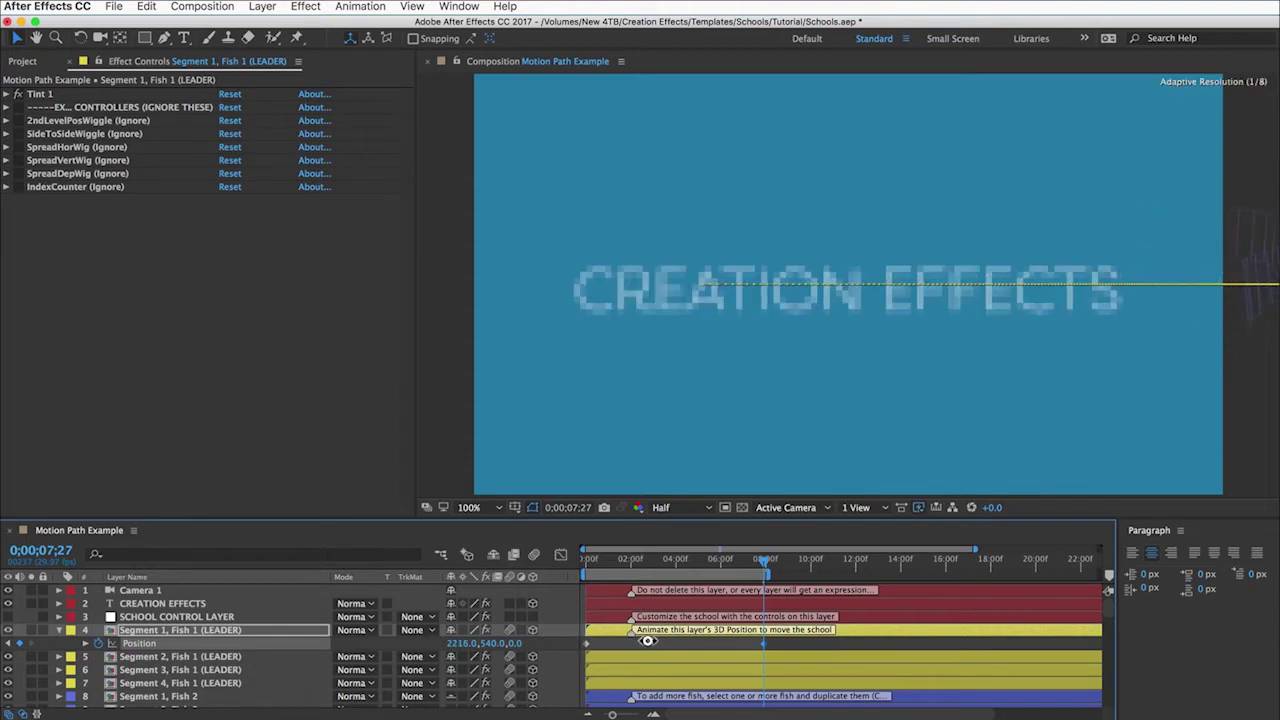
# Step: In the Top view, add a middle point to the leader's motion path and move it to the title's left end
pyautogui.click(793, 510)
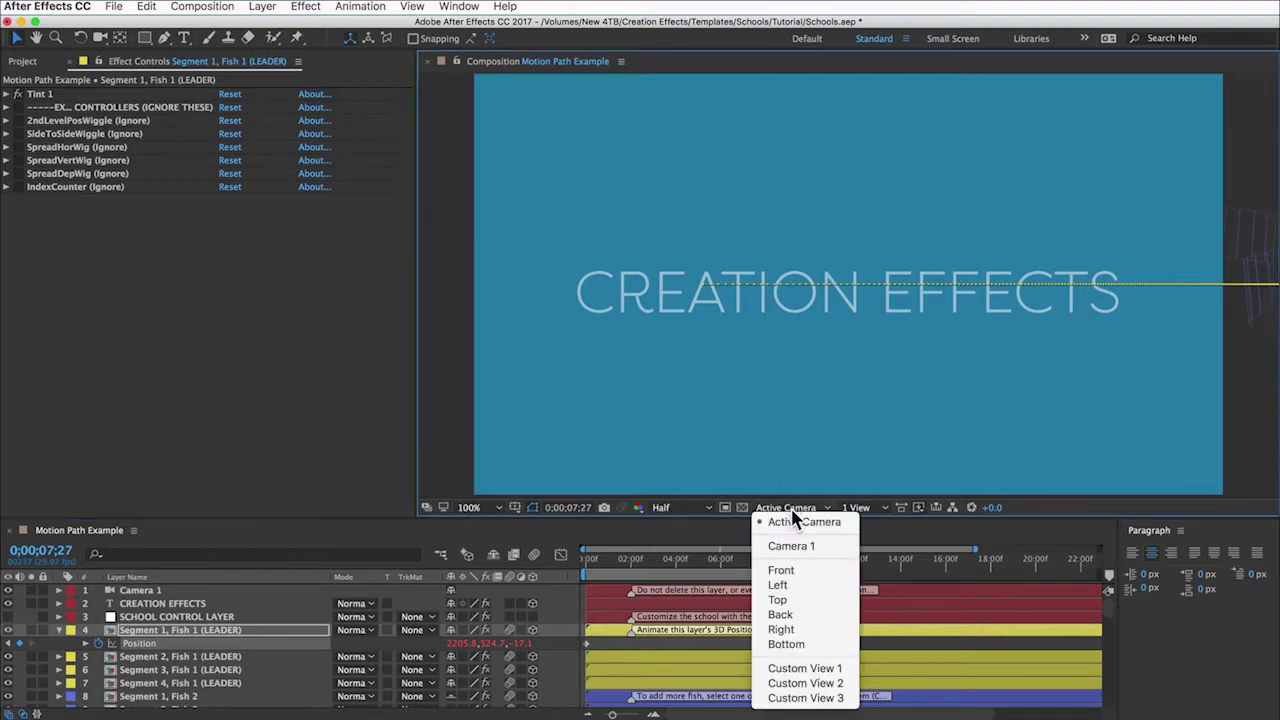
pyautogui.click(784, 600)
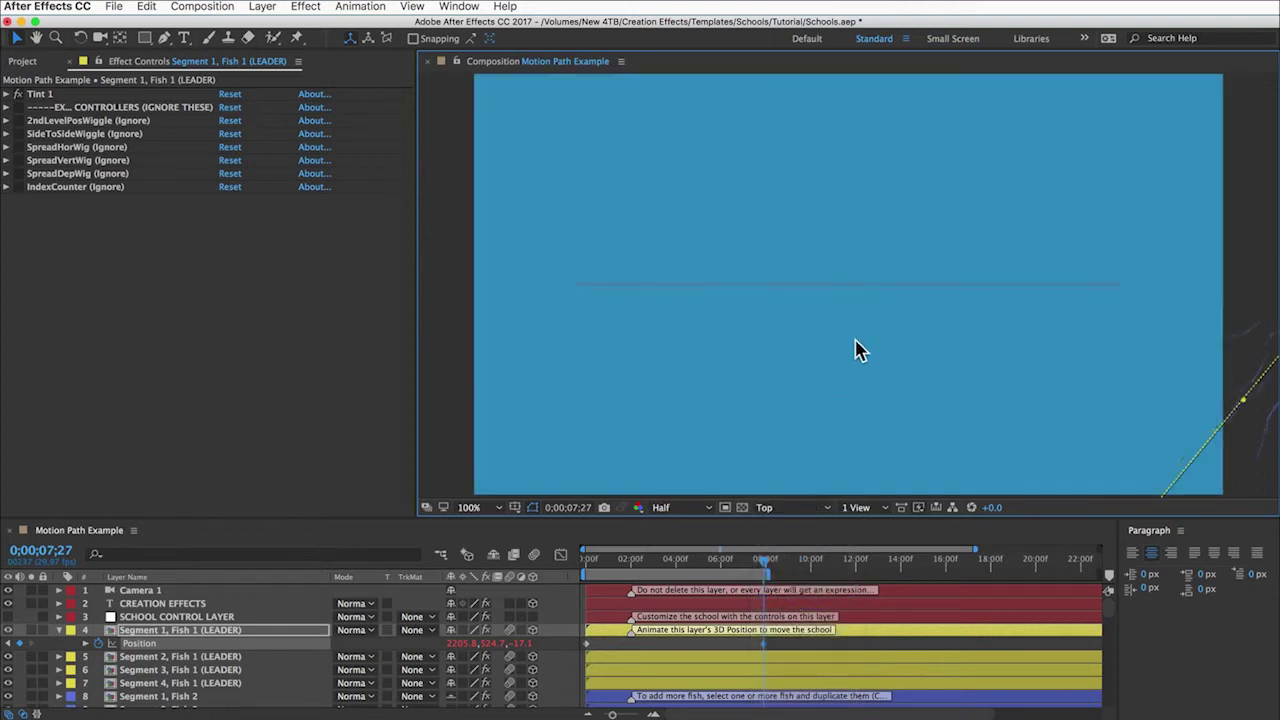
pyautogui.scroll(-6, 857, 349)
pyautogui.scroll(2, 857, 349)
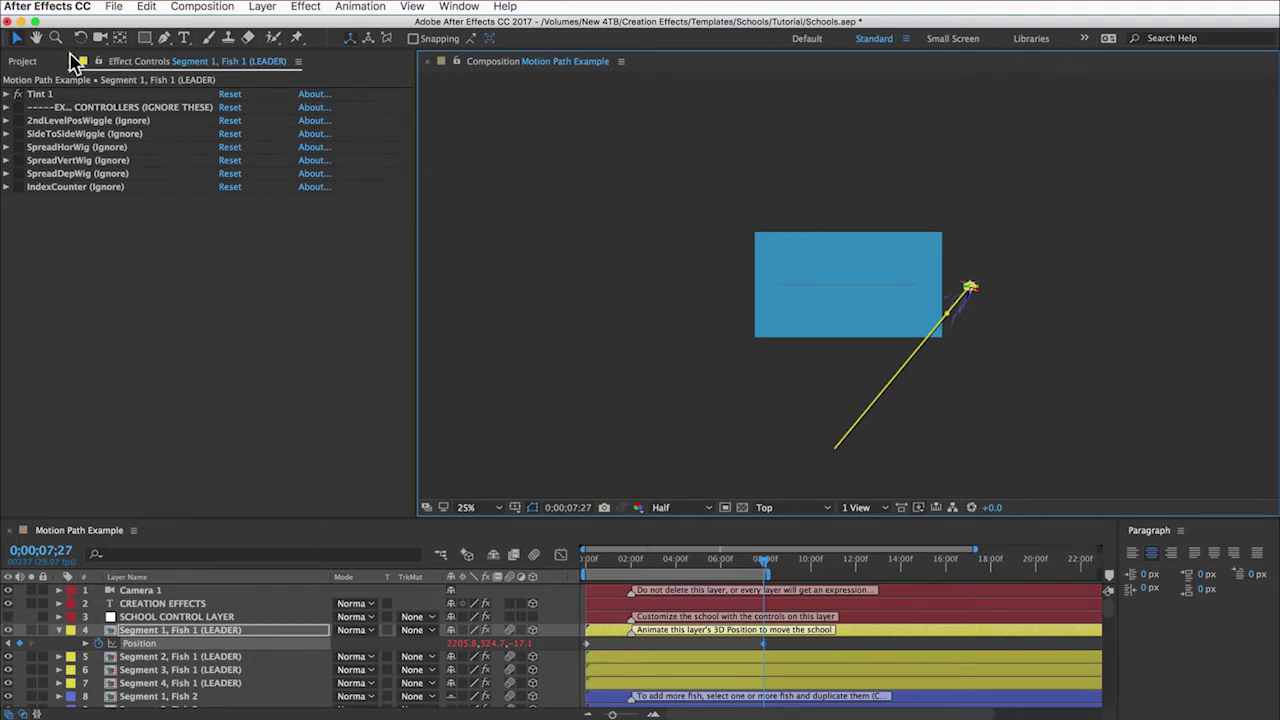
pyautogui.click(160, 40)
pyautogui.click(896, 378)
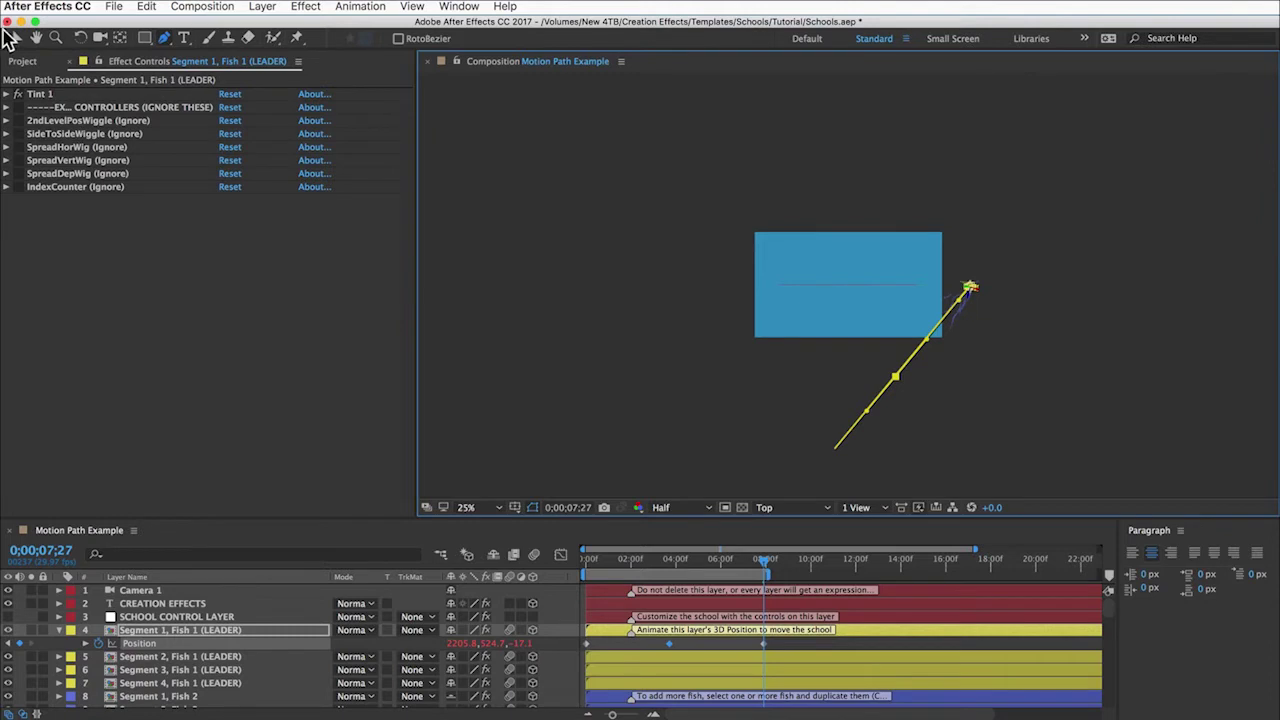
pyautogui.click(16, 38)
pyautogui.moveTo(855, 360); pyautogui.dragTo(779, 286)
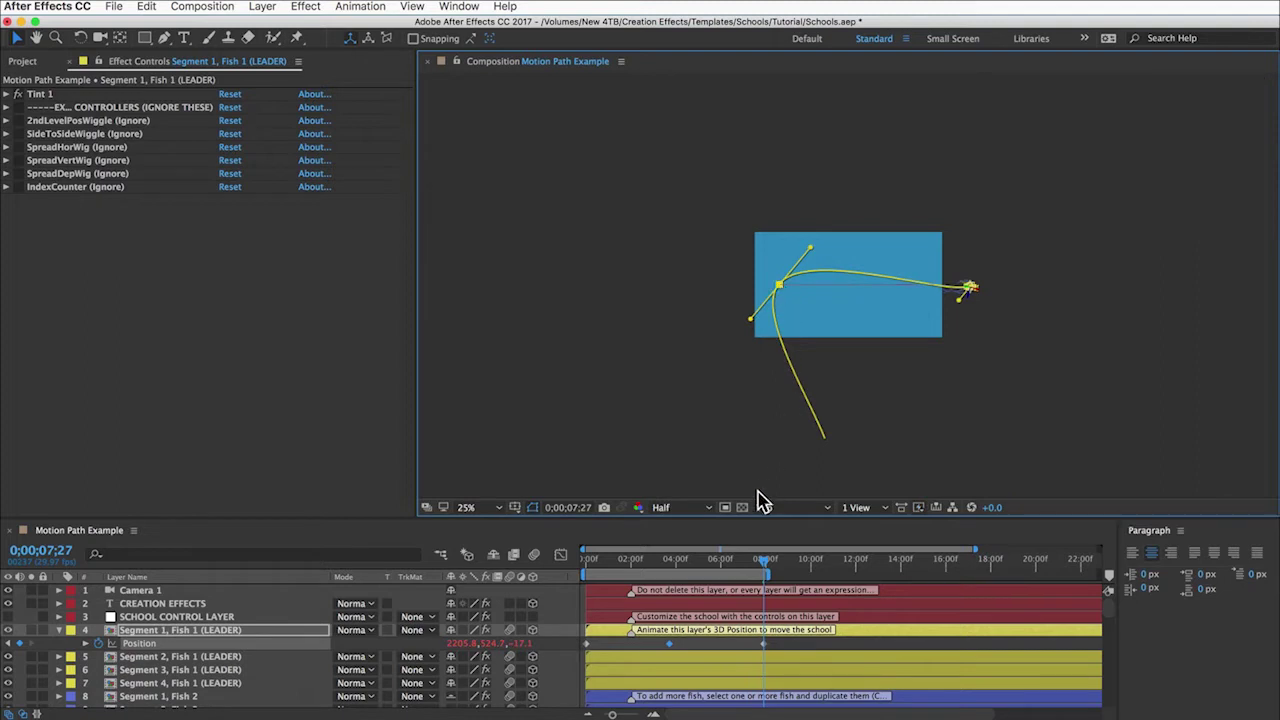
# Step: In the Active Camera view, swing the middle path point's handle downward so the path curves vertically around the title
pyautogui.click(785, 507)
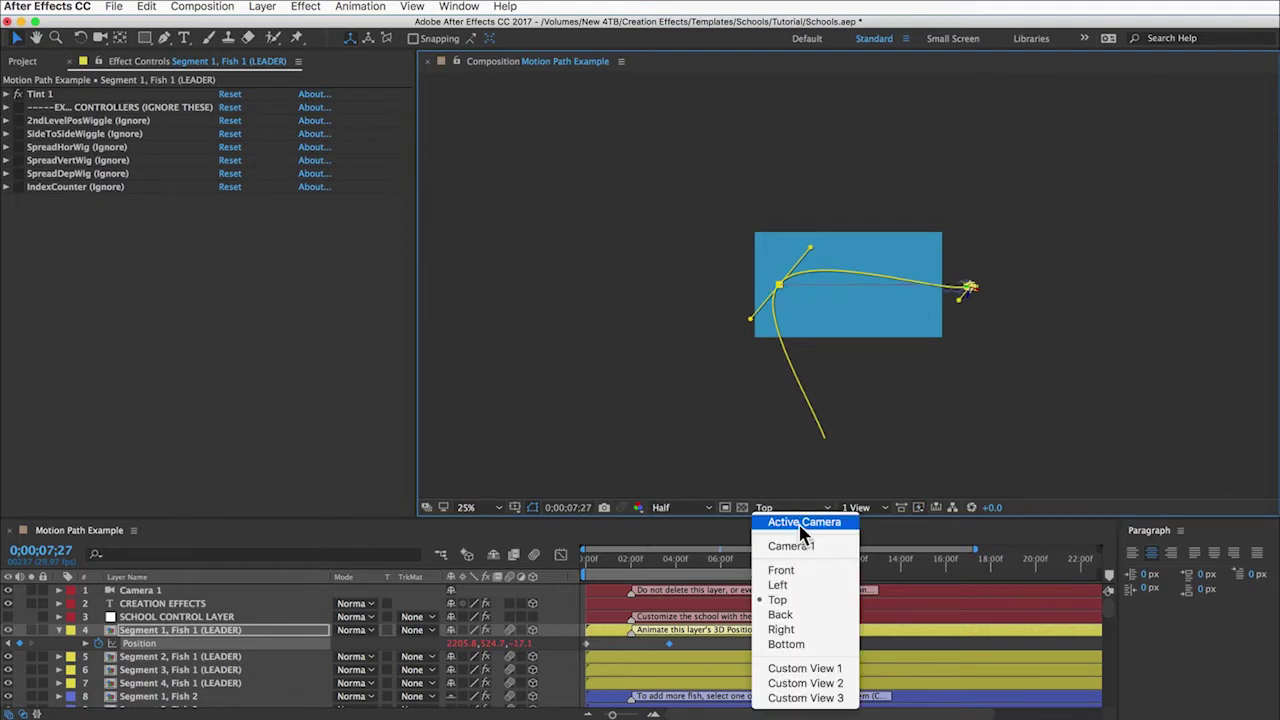
pyautogui.click(800, 524)
pyautogui.scroll(2, 848, 287)
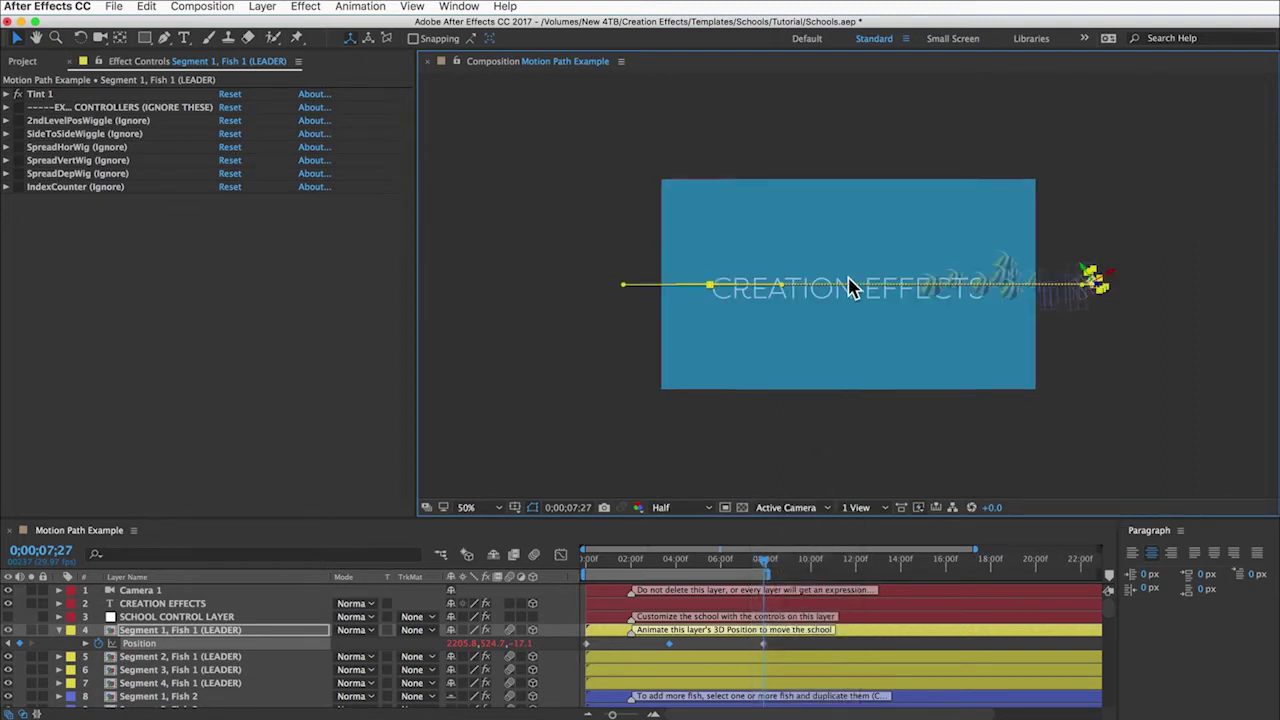
pyautogui.moveTo(624, 285); pyautogui.dragTo(705, 375)
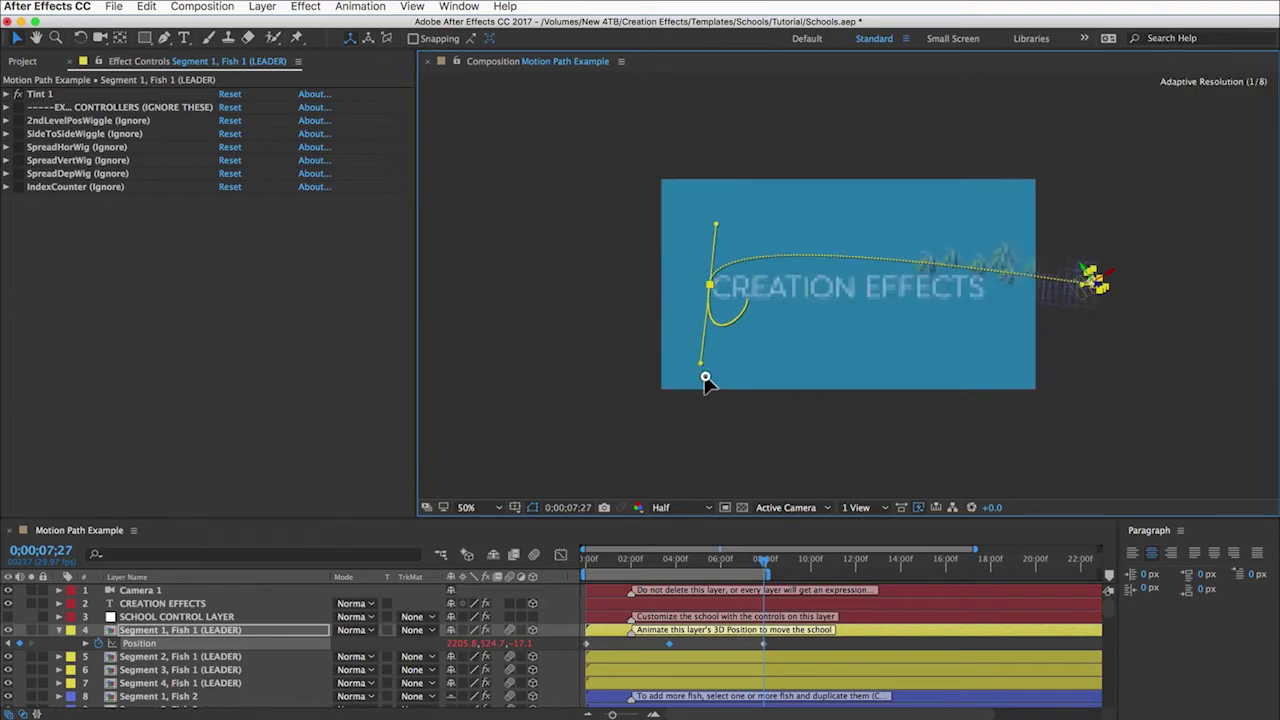
# Step: In the Top view, add a point on the path's first stretch, move it outward, and adjust the turning point's handle
pyautogui.click(785, 510)
pyautogui.click(785, 603)
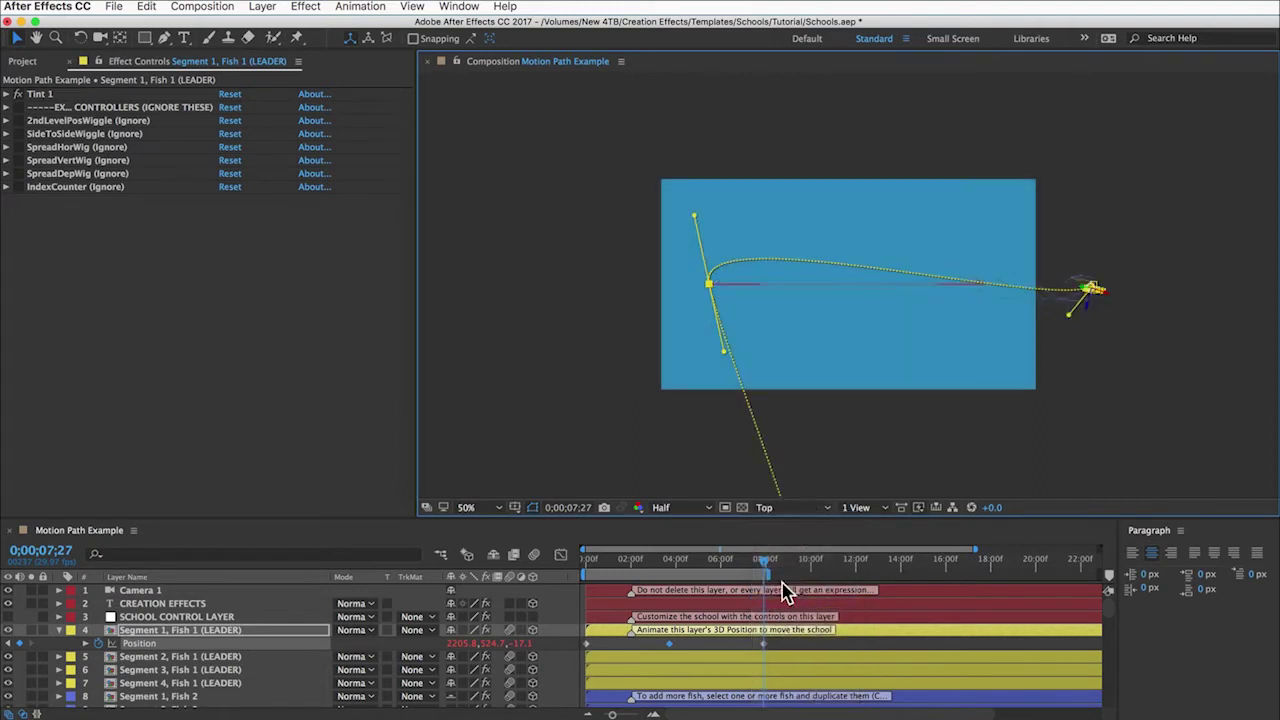
pyautogui.press(',')
pyautogui.press(',')
pyautogui.press('g')
pyautogui.press('v')
pyautogui.moveTo(837, 334); pyautogui.dragTo(857, 346)
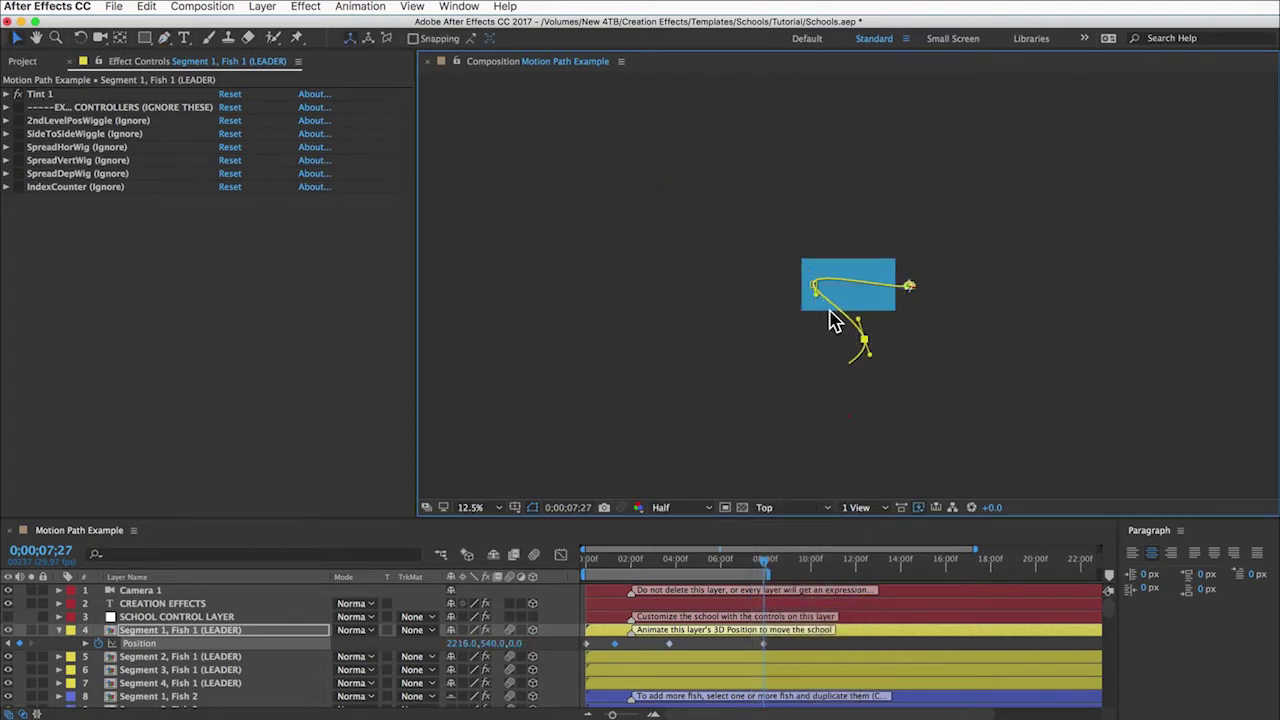
pyautogui.moveTo(814, 277); pyautogui.dragTo(813, 272)
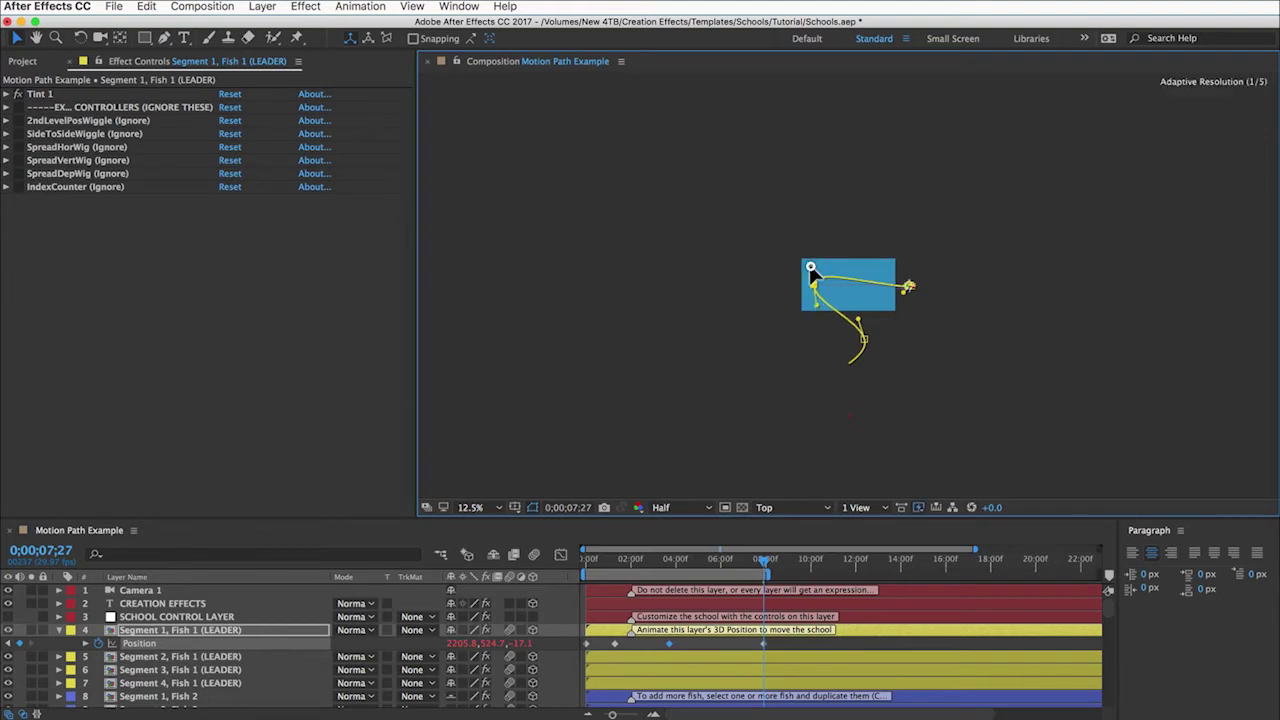
# Step: Add two more points on the path's last stretch and offset them to opposite sides of the title to form a wave
pyautogui.press('g')
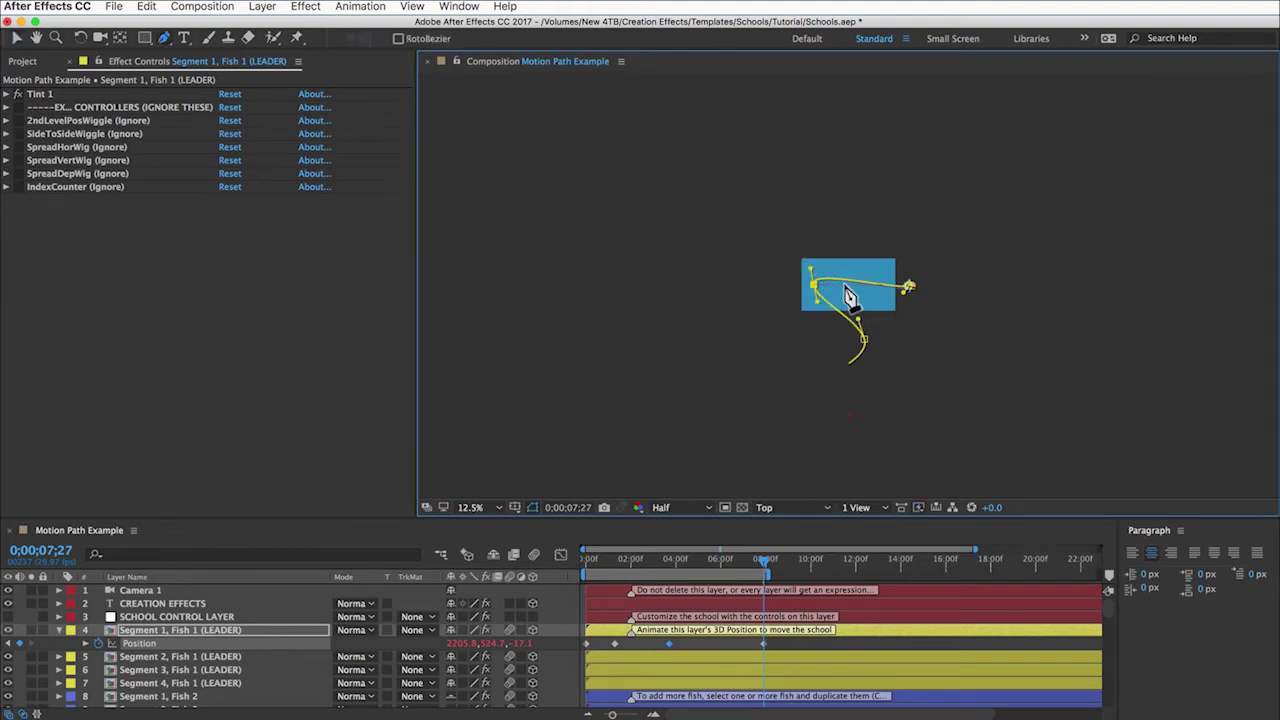
pyautogui.click(840, 281)
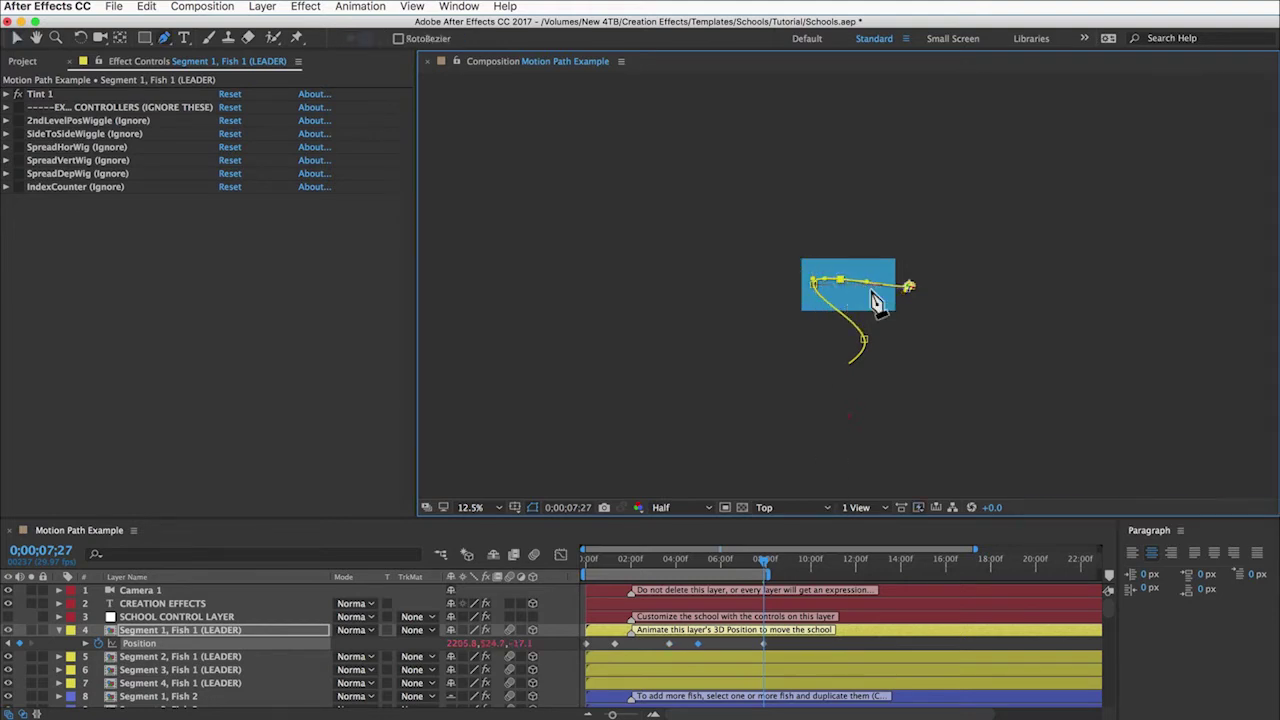
pyautogui.press('.')
pyautogui.press('v')
pyautogui.moveTo(897, 284); pyautogui.dragTo(785, 252)
pyautogui.click(891, 266)
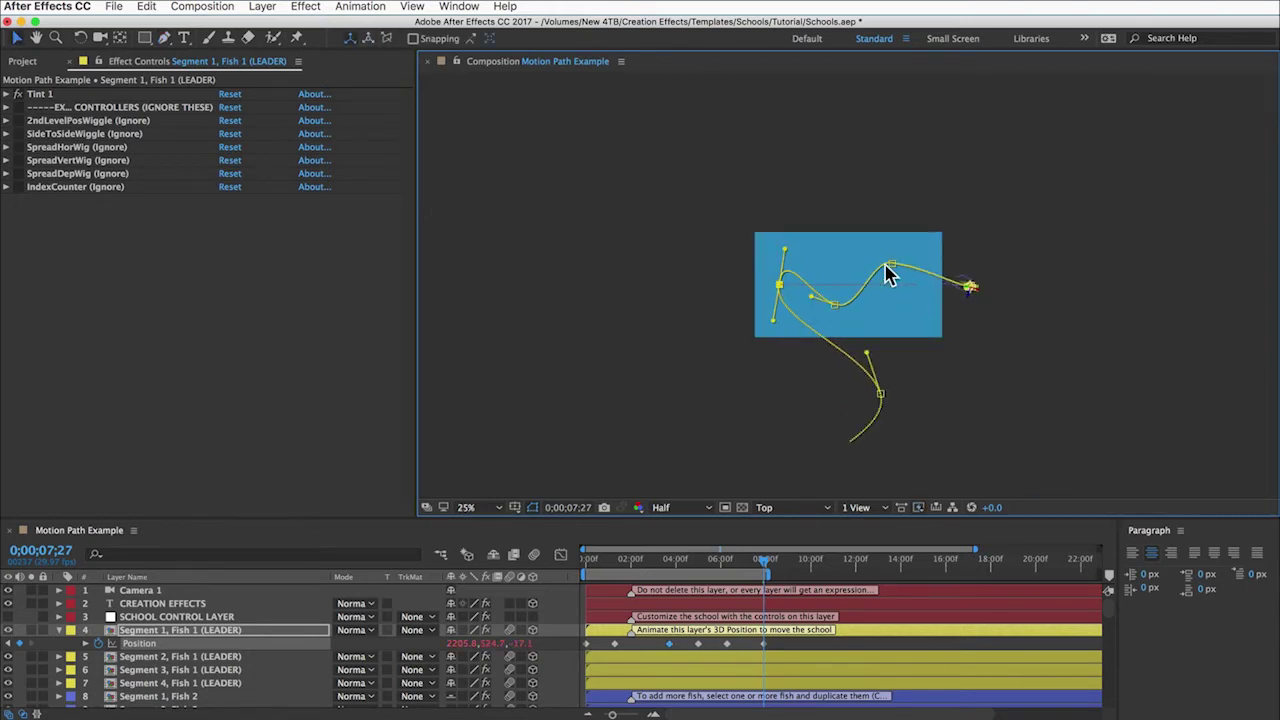
# Step: In the Right view, adjust the path handles to vary the height of the leader's motion path
pyautogui.click(787, 511)
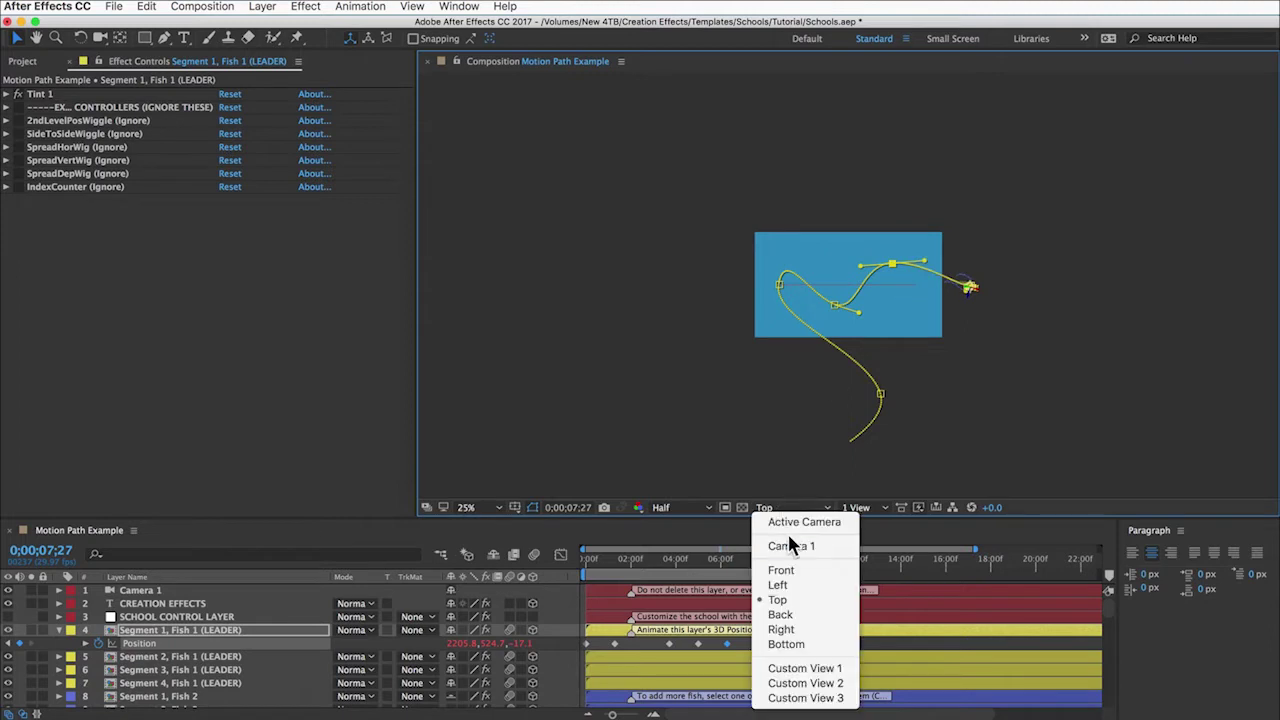
pyautogui.click(783, 629)
pyautogui.scroll(4, 837, 314)
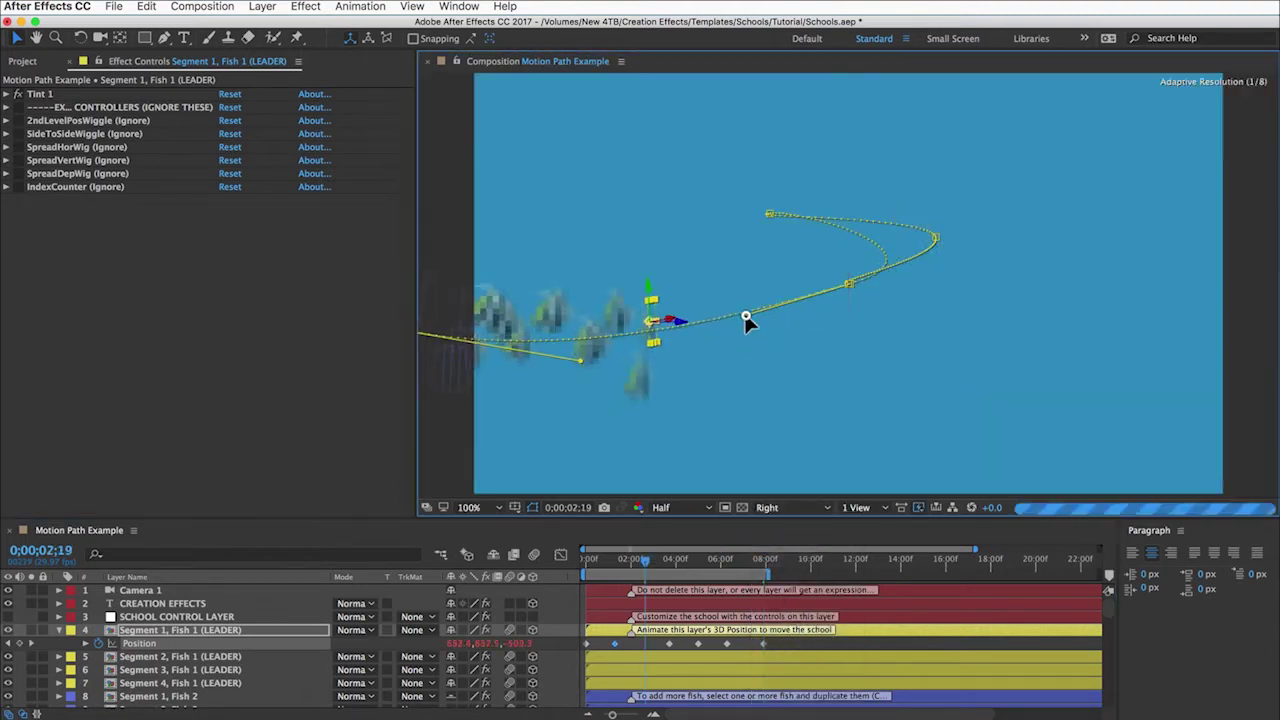
pyautogui.moveTo(746, 323); pyautogui.dragTo(850, 305)
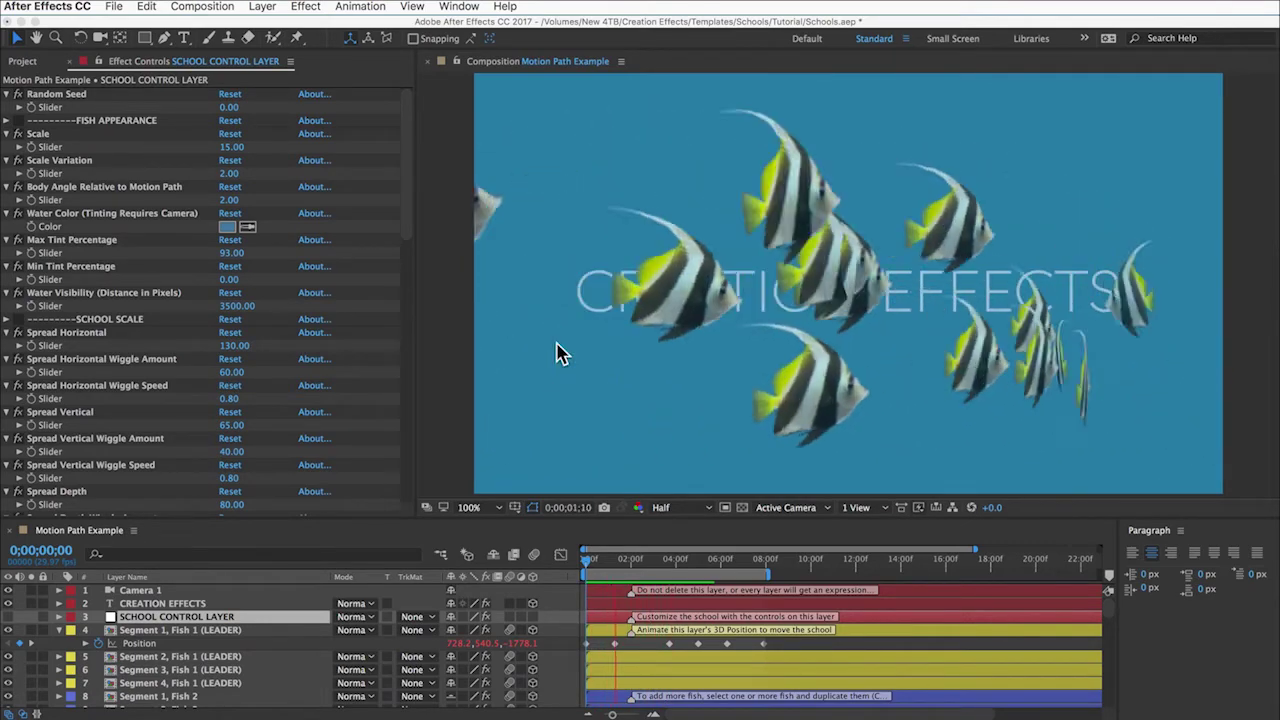
# Step: Stop the preview and set Position Delay in Followers on the SCHOOL CONTROL LAYER to -80
pyautogui.press('space')
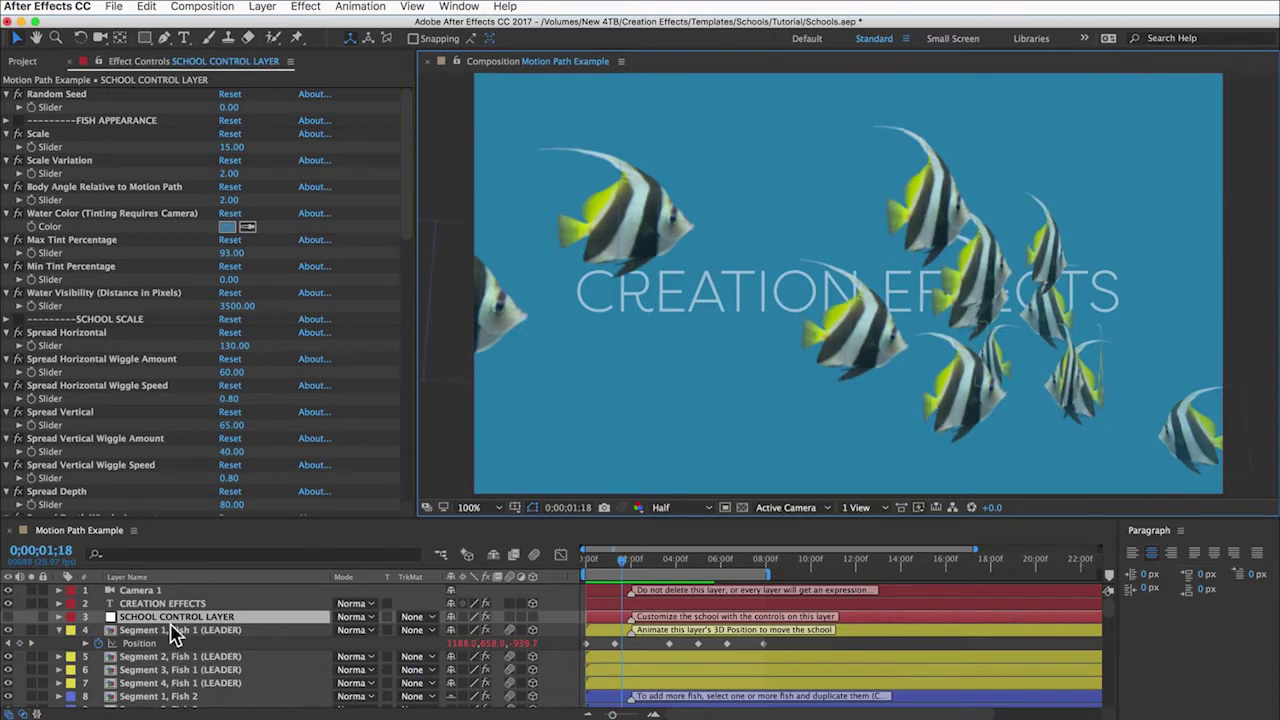
pyautogui.scroll(-5, 120, 430)
pyautogui.scroll(-5, 120, 430)
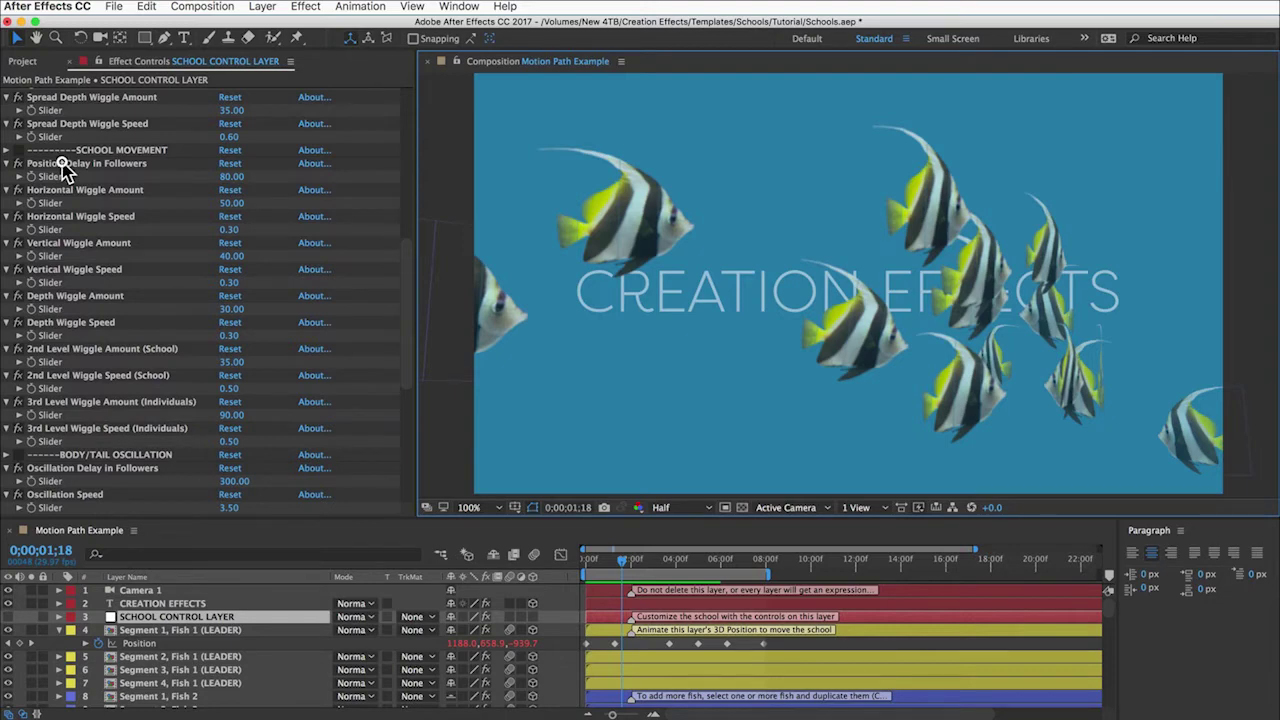
pyautogui.click(62, 165)
pyautogui.click(233, 177)
pyautogui.write('-')
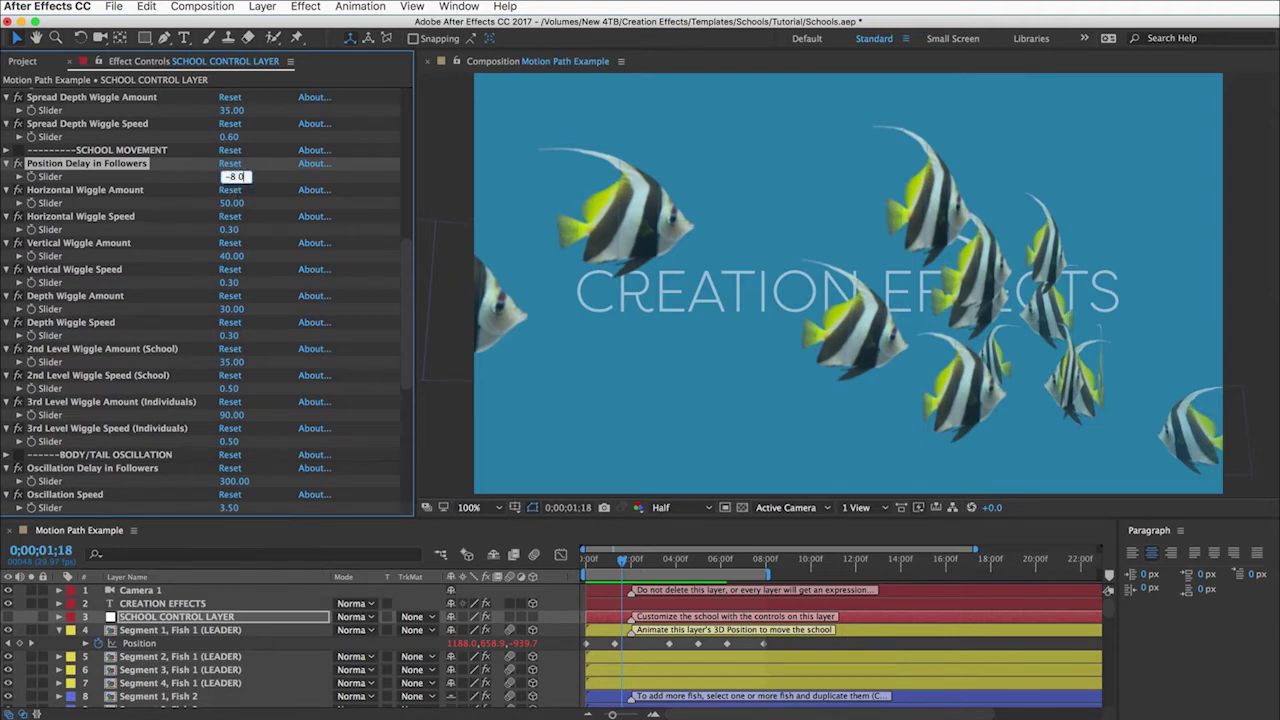
pyautogui.write('80')
pyautogui.press('Return')
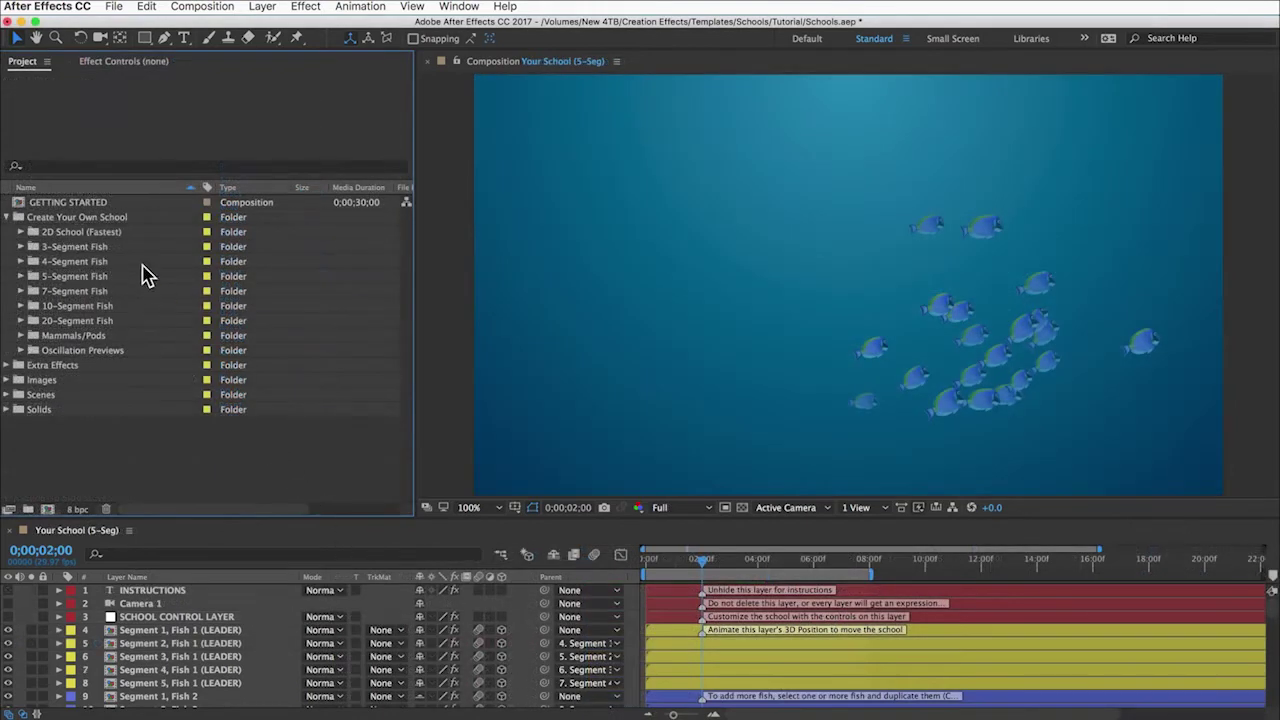
# Step: Select the 2D School (Fastest) folder and look through the fish segment layers of the Your School (5-Seg) composition
pyautogui.click(78, 232)
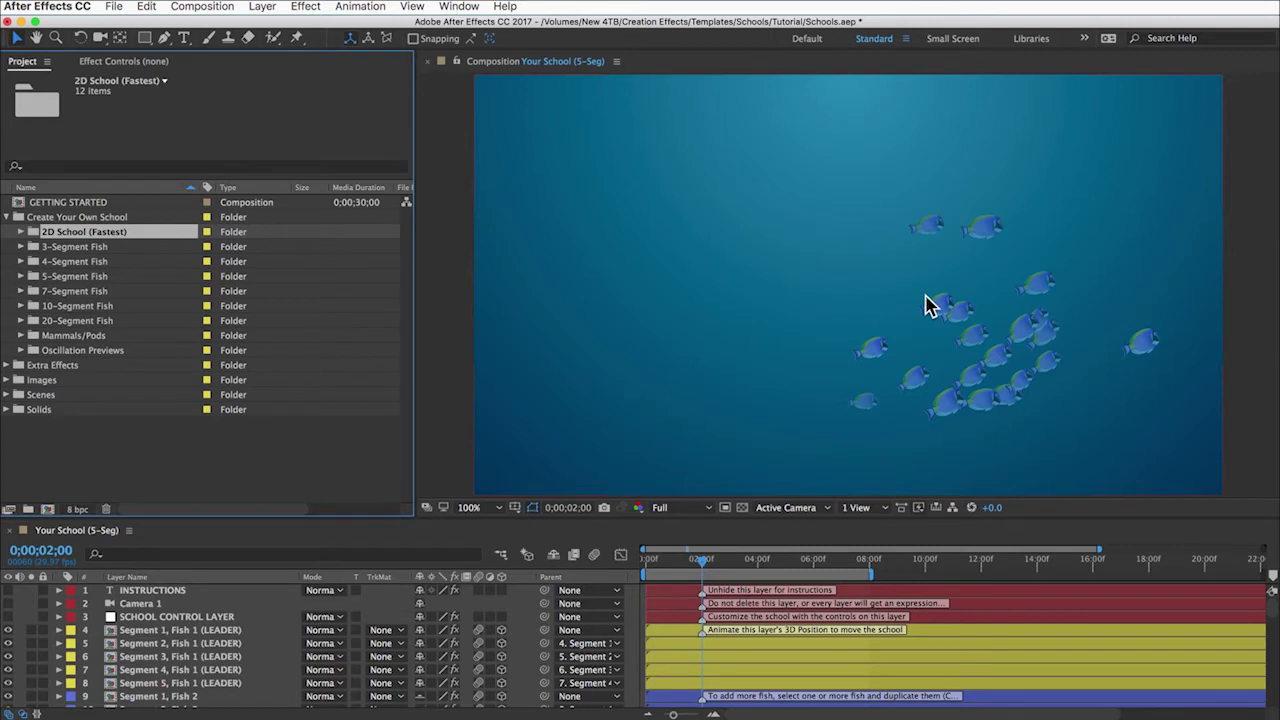
pyautogui.scroll(-3, 860, 615)
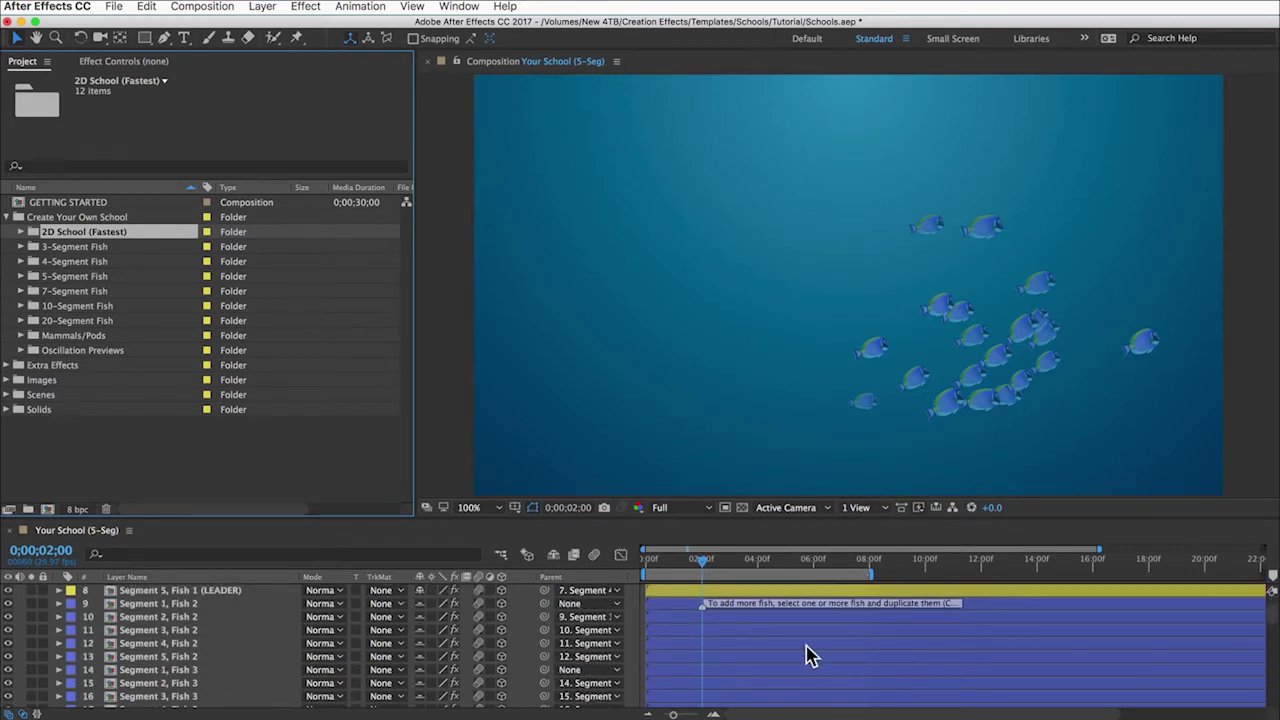
pyautogui.scroll(-3, 810, 655)
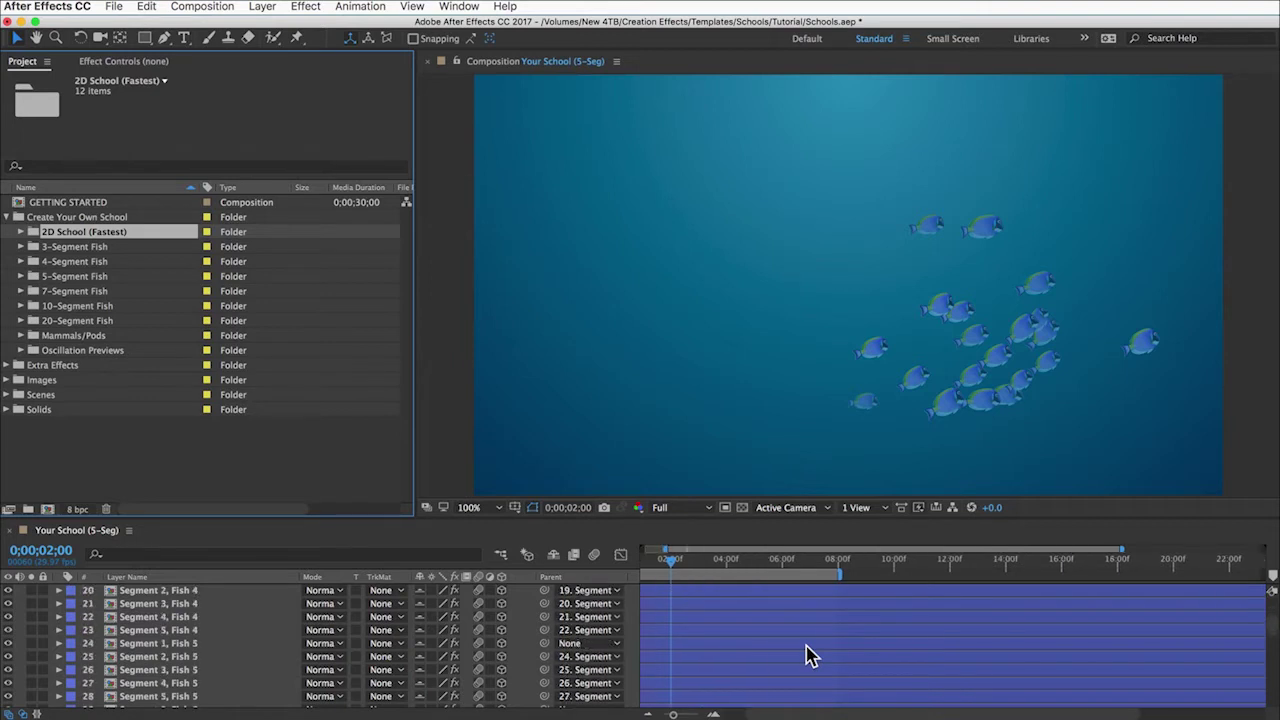
pyautogui.scroll(4, 810, 655)
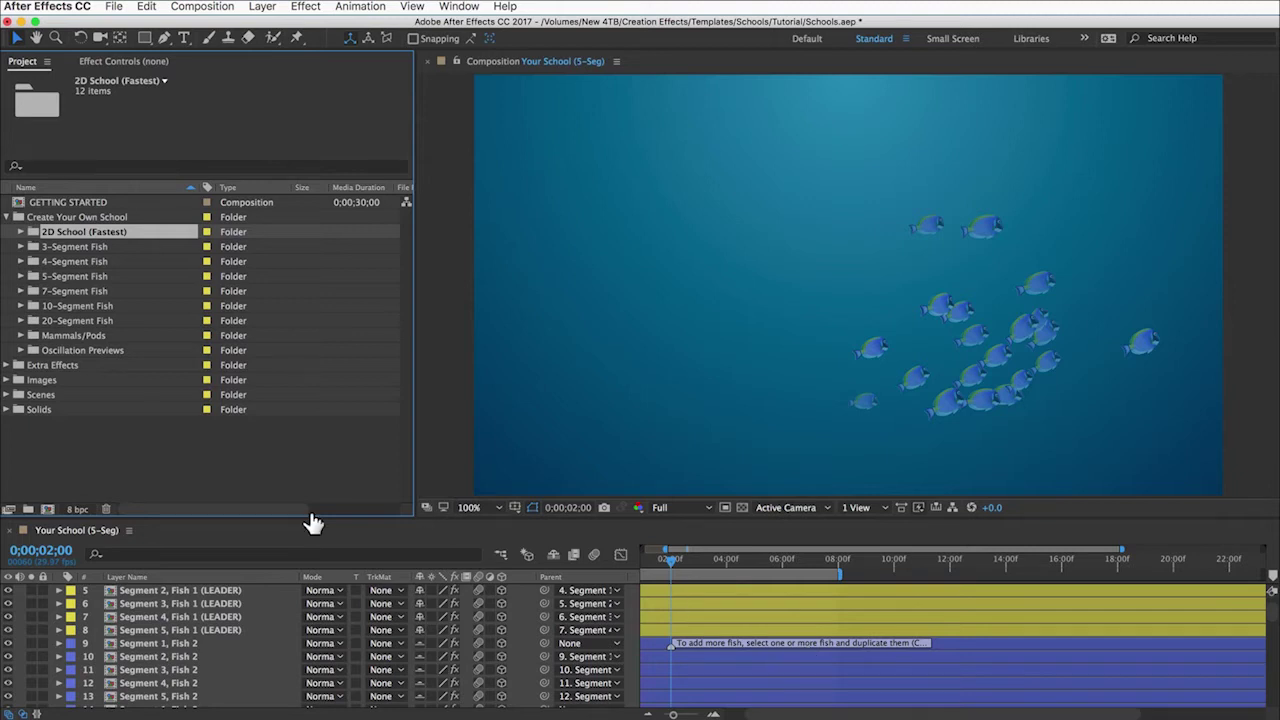
# Step: Close the Your School (5-Seg) timeline and select the Your School (2D) composition in the 2D School (Fastest) folder
pyautogui.click(10, 531)
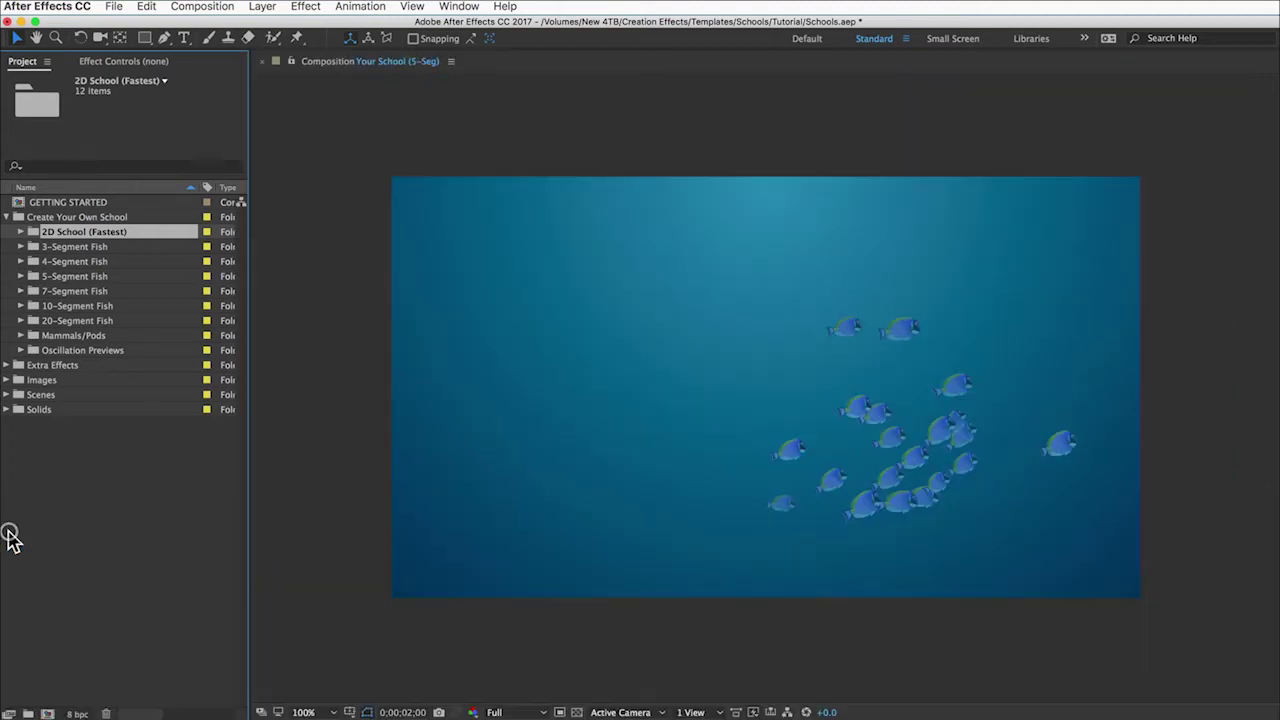
pyautogui.click(19, 232)
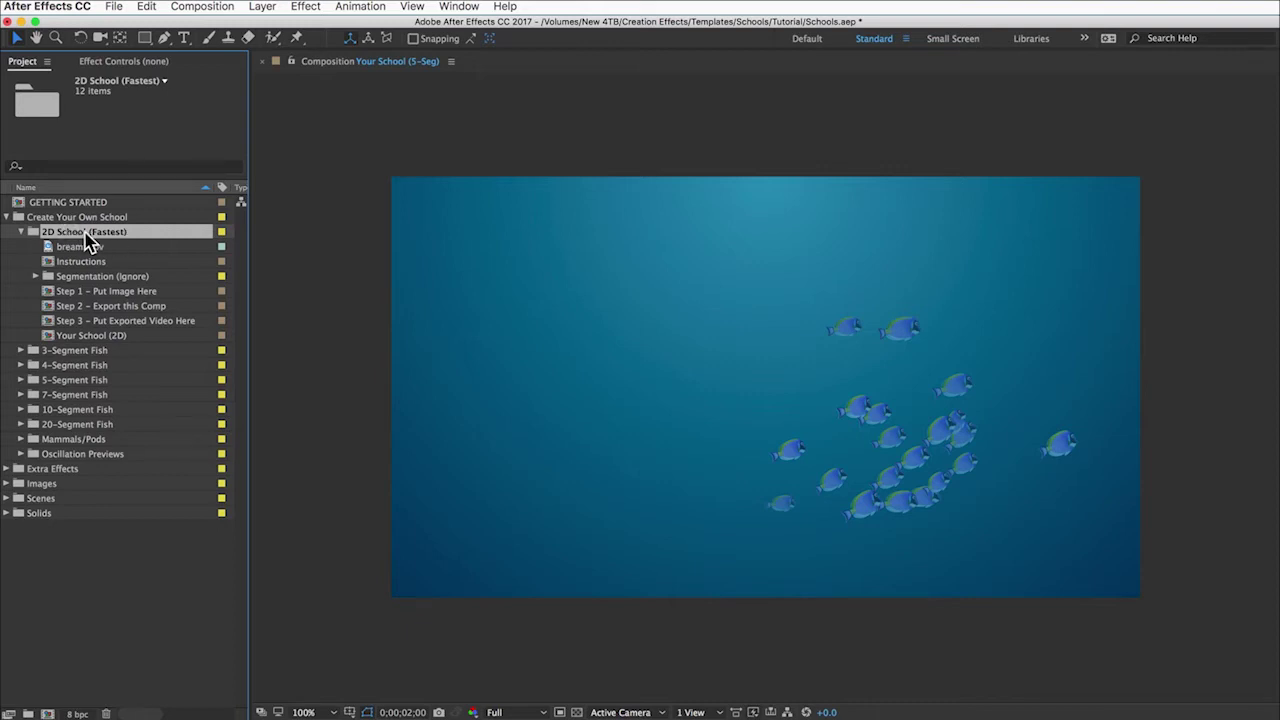
pyautogui.click(86, 336)
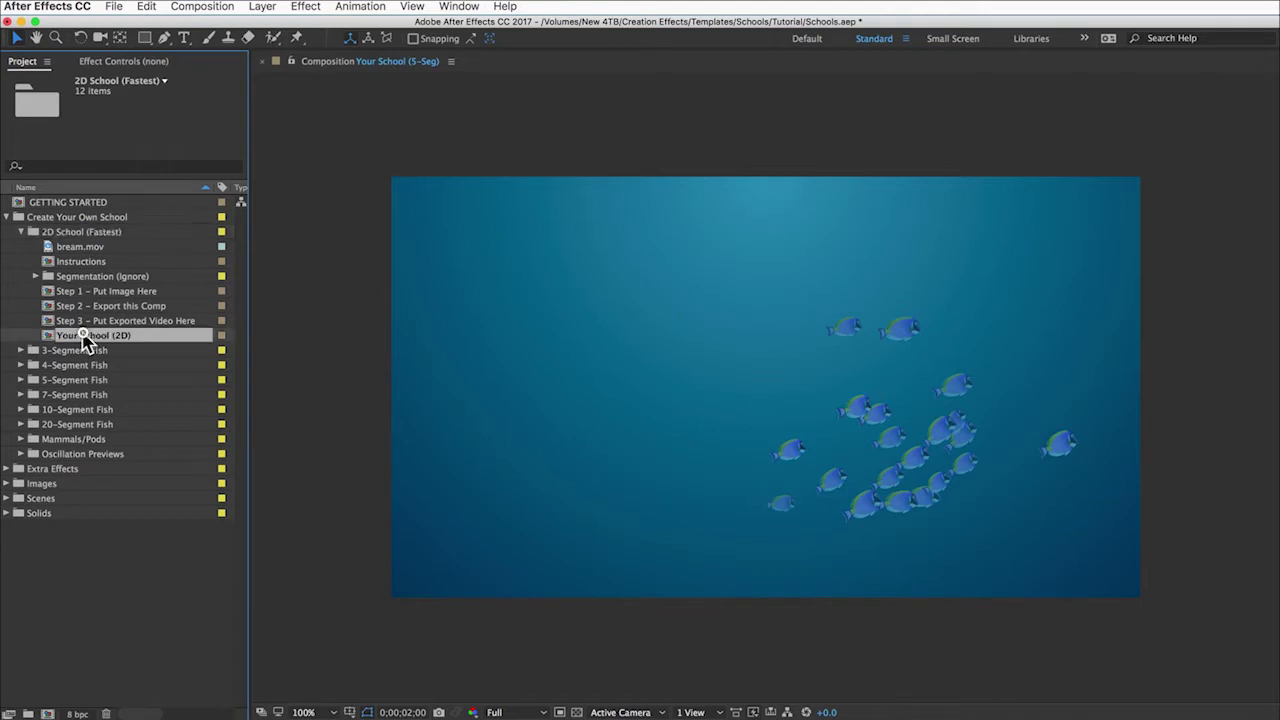
# Step: Open the Your School (2D) composition and duplicate the Fish 4 to Fish 7 layers to add more fish
pyautogui.doubleClick(84, 336)
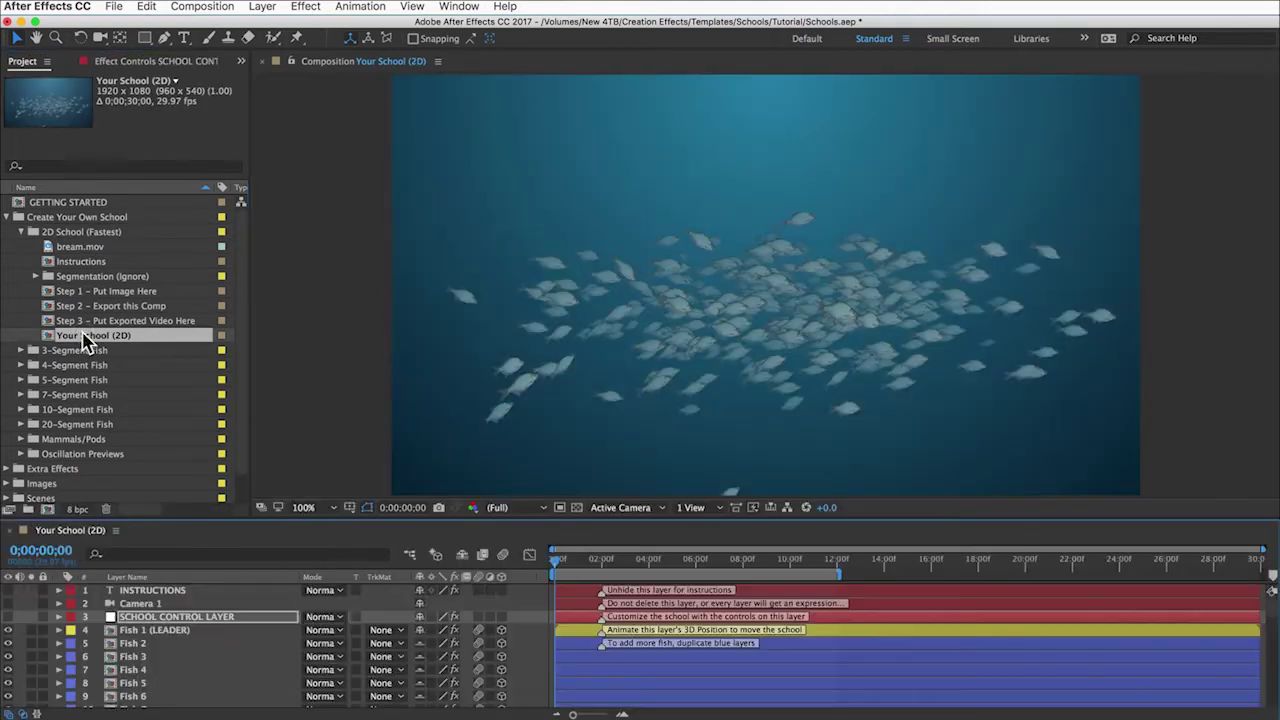
pyautogui.click(158, 643)
pyautogui.click(152, 656)
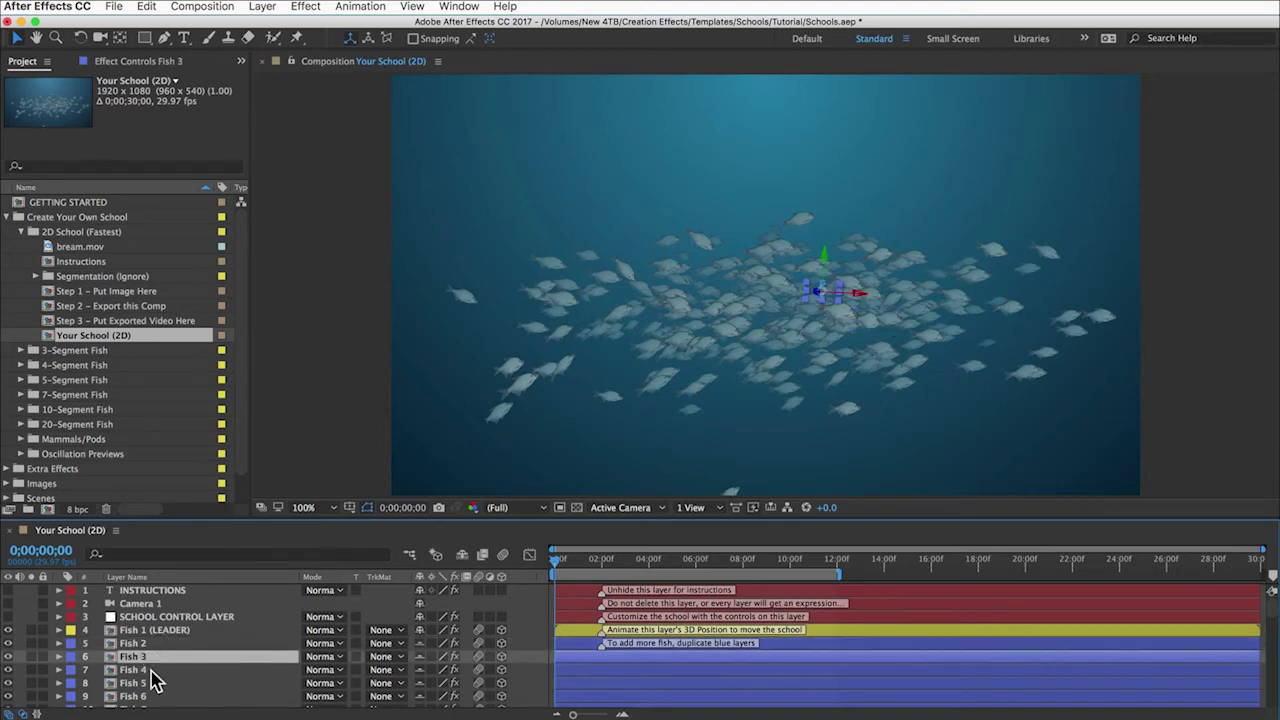
pyautogui.click(150, 669)
pyautogui.scroll(-3, 150, 675)
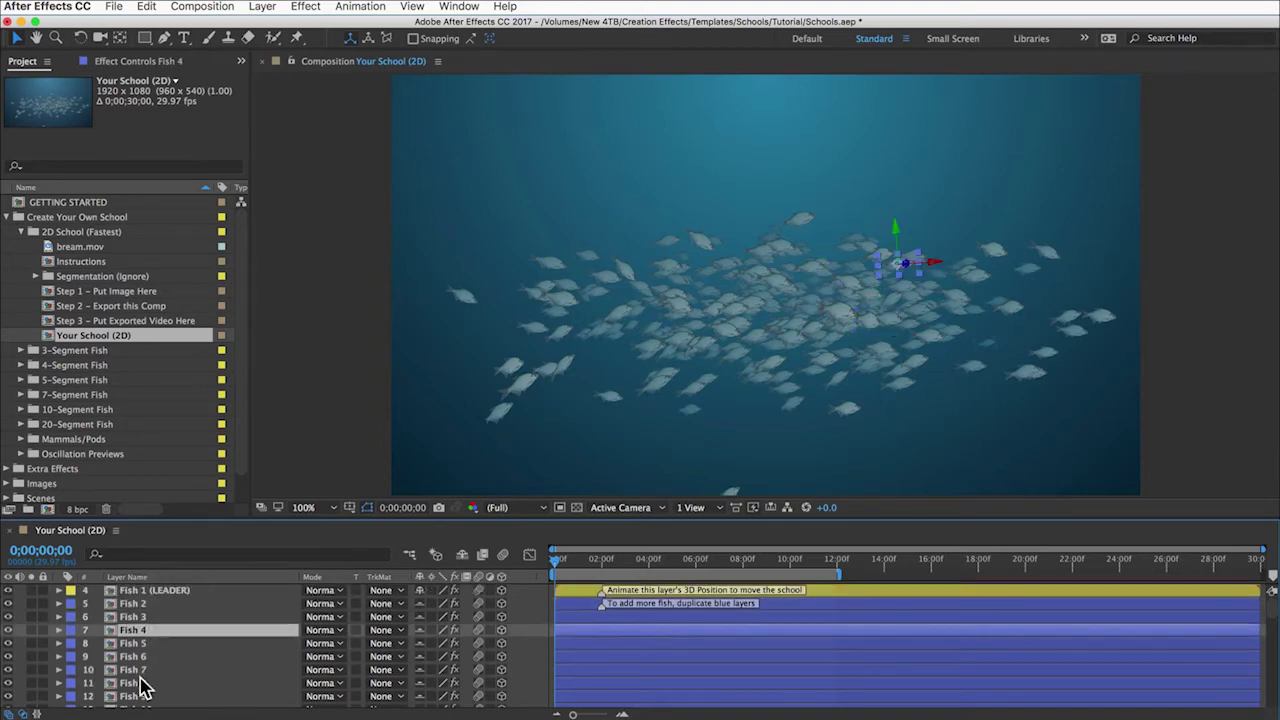
pyautogui.keyDown('shift'); pyautogui.click(141, 670); pyautogui.keyUp('shift')
pyautogui.hotkey('ctrl', 'd')
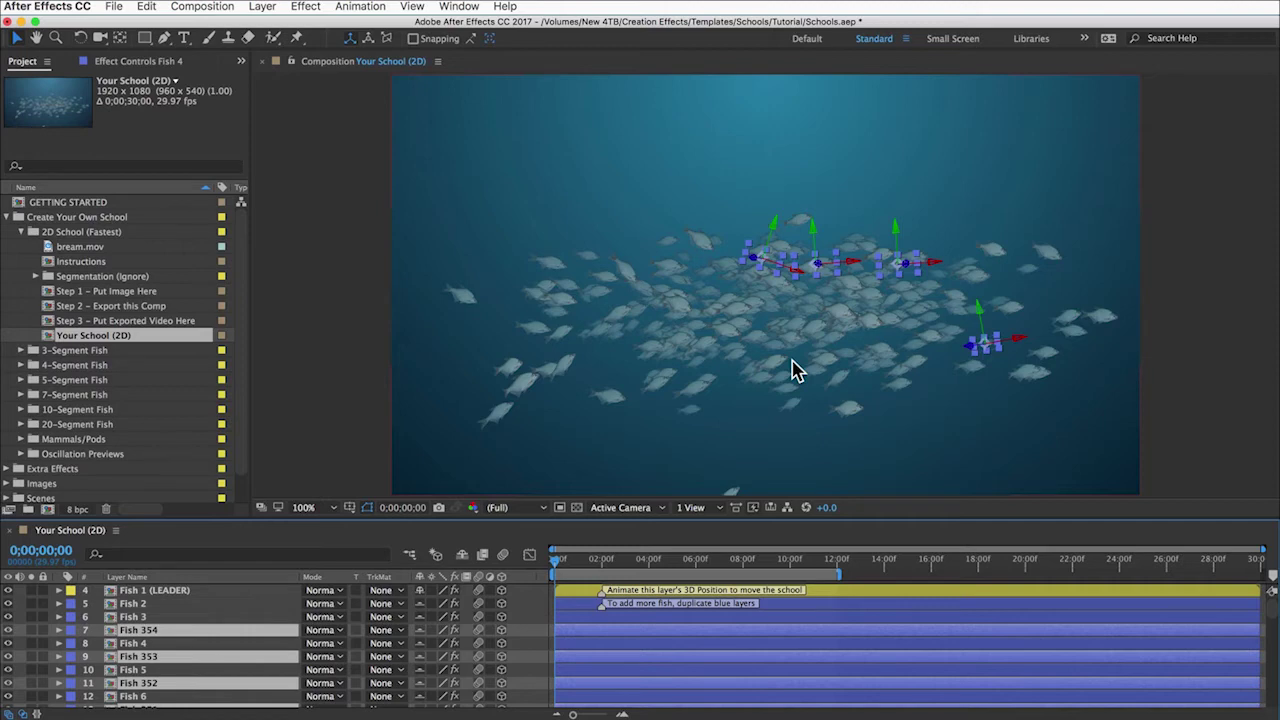
# Step: Solo the Fish 3 layer, set Scale on the SCHOOL CONTROL LAYER to 140, and preview the single fish's motion
pyautogui.click(31, 617)
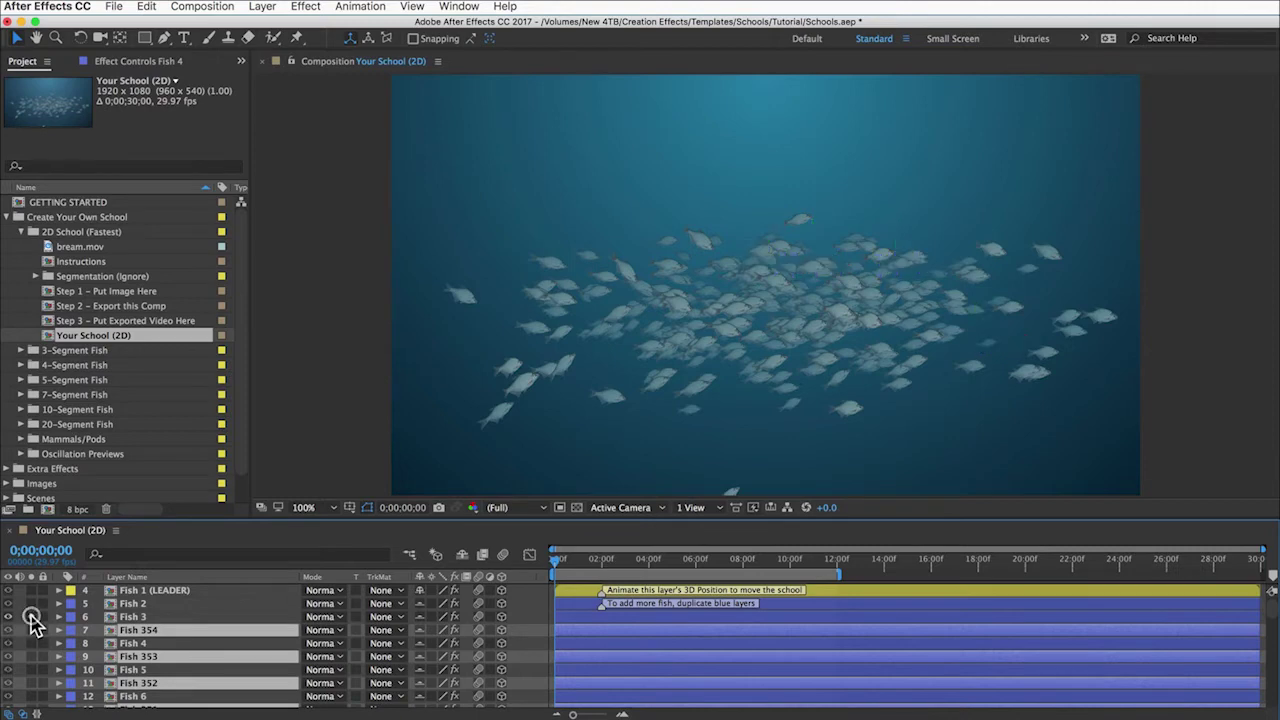
pyautogui.scroll(1, 133, 610)
pyautogui.click(135, 617)
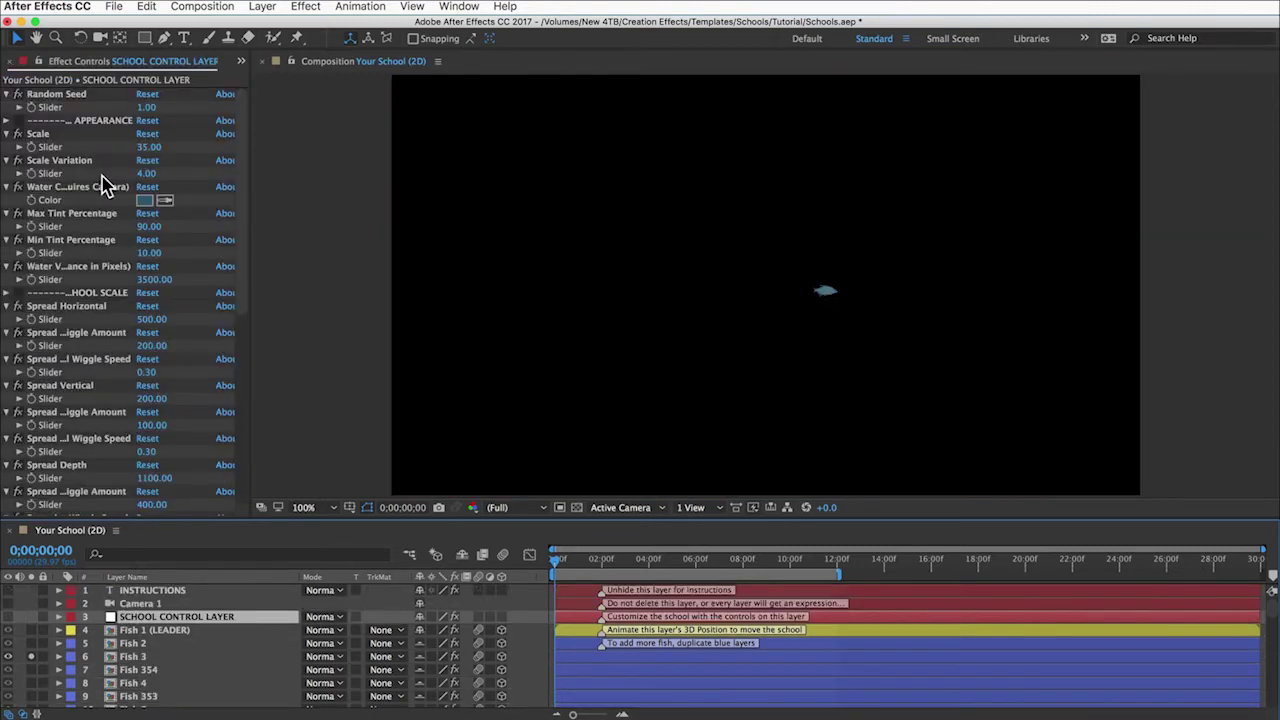
pyautogui.click(143, 148)
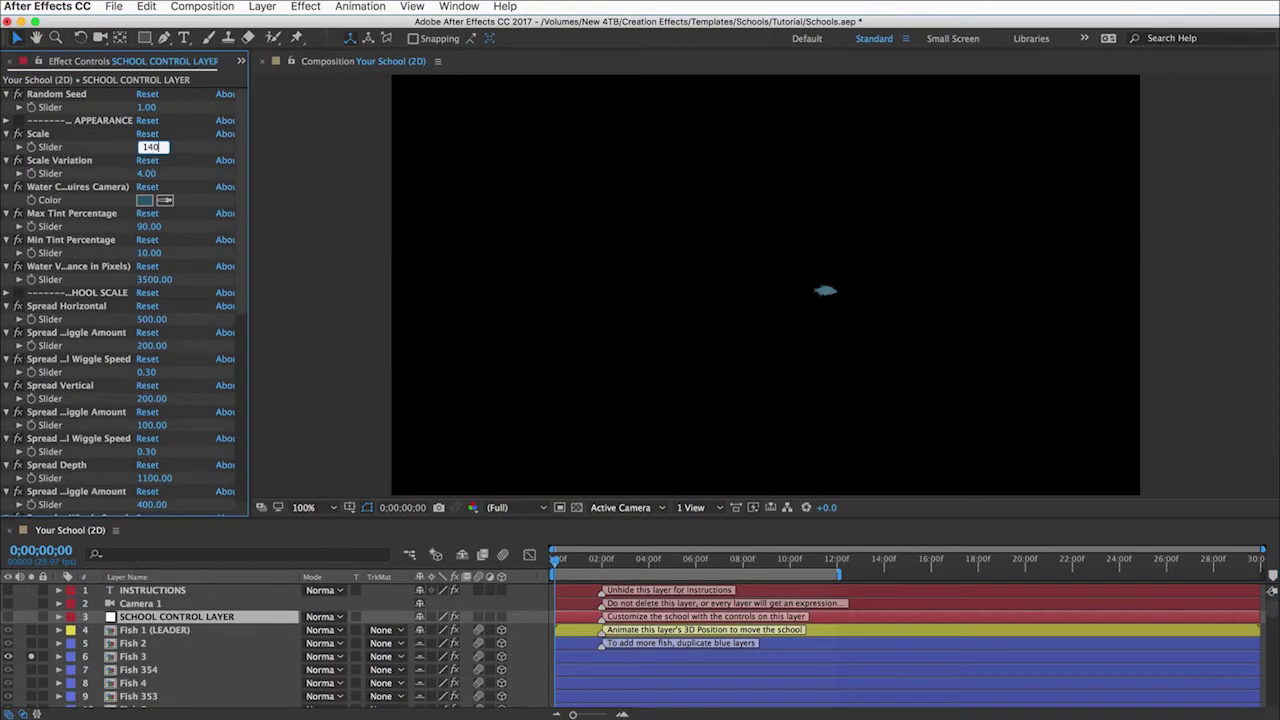
pyautogui.press('Return')
pyautogui.press('space')
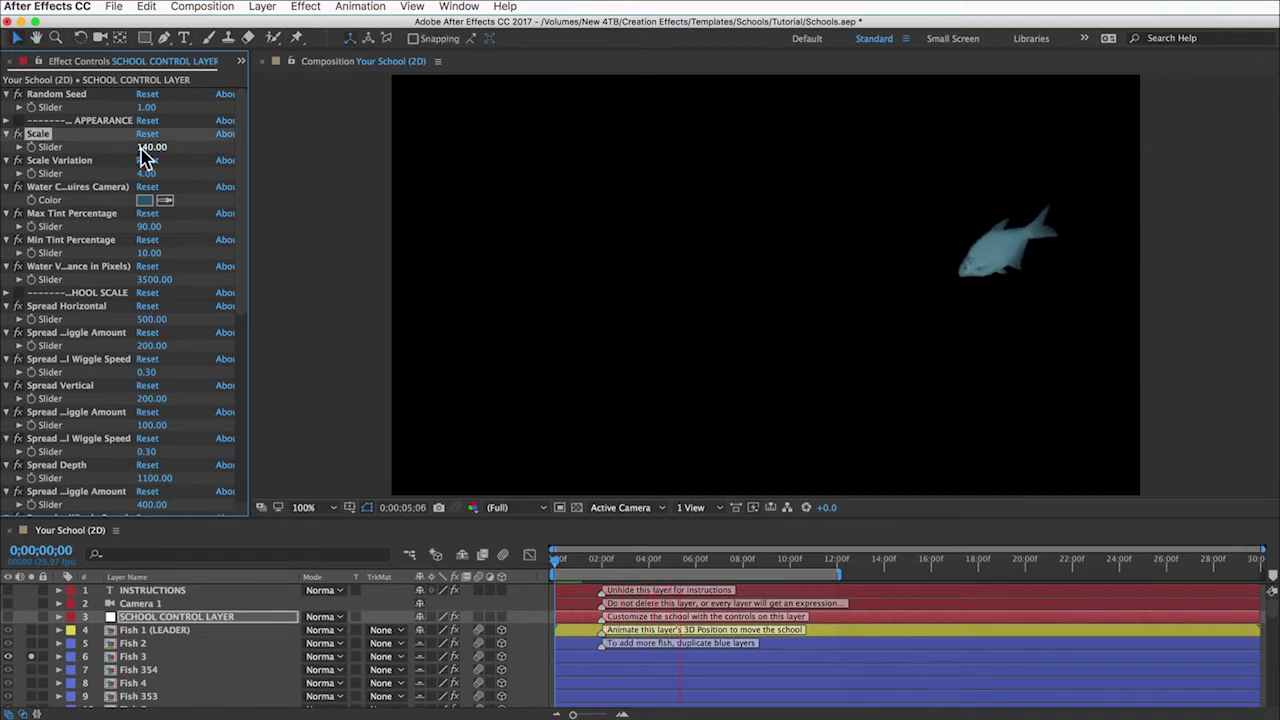
pyautogui.press('space')
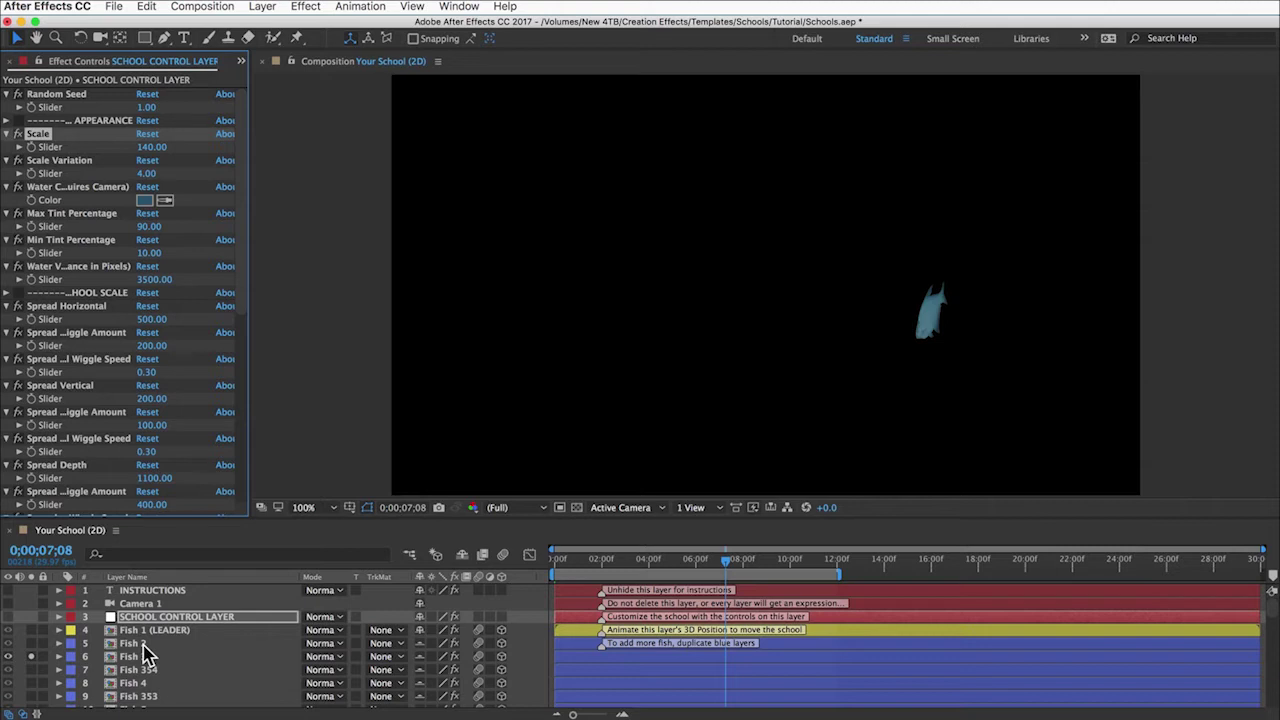
# Step: Delete the bream.mov footage from the 2D School (Fastest) folder
pyautogui.click(38, 68)
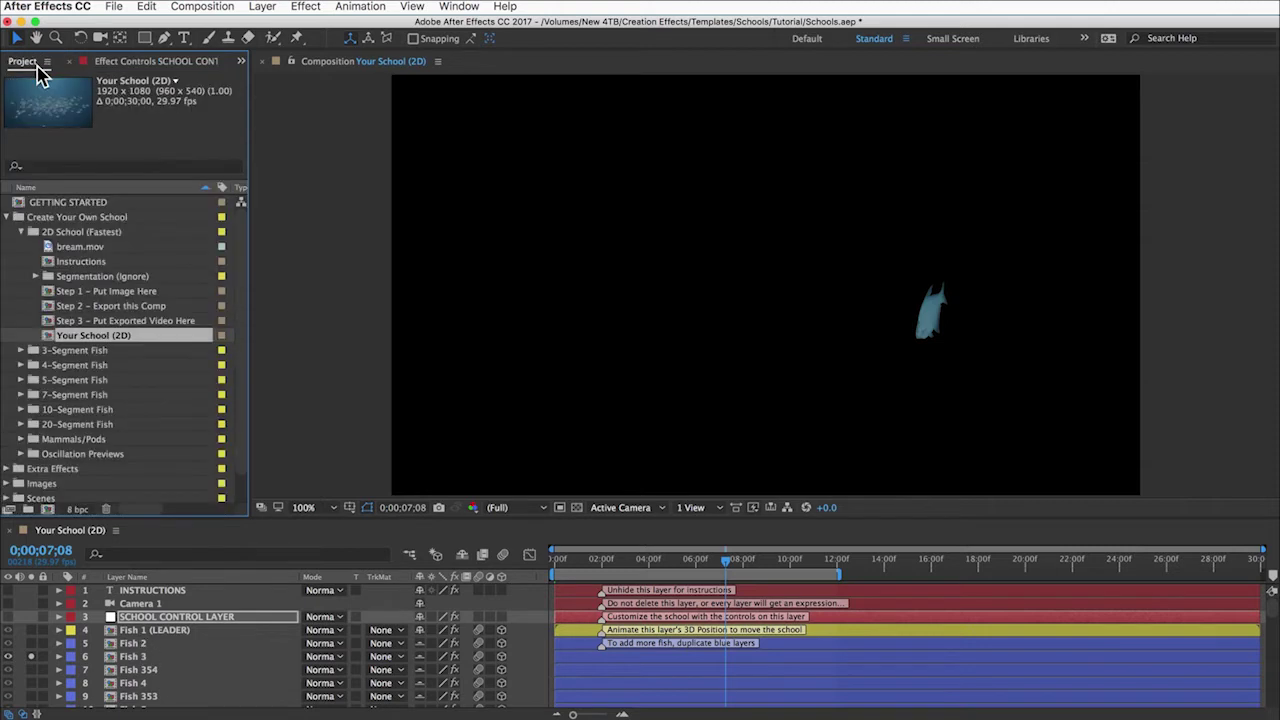
pyautogui.click(79, 250)
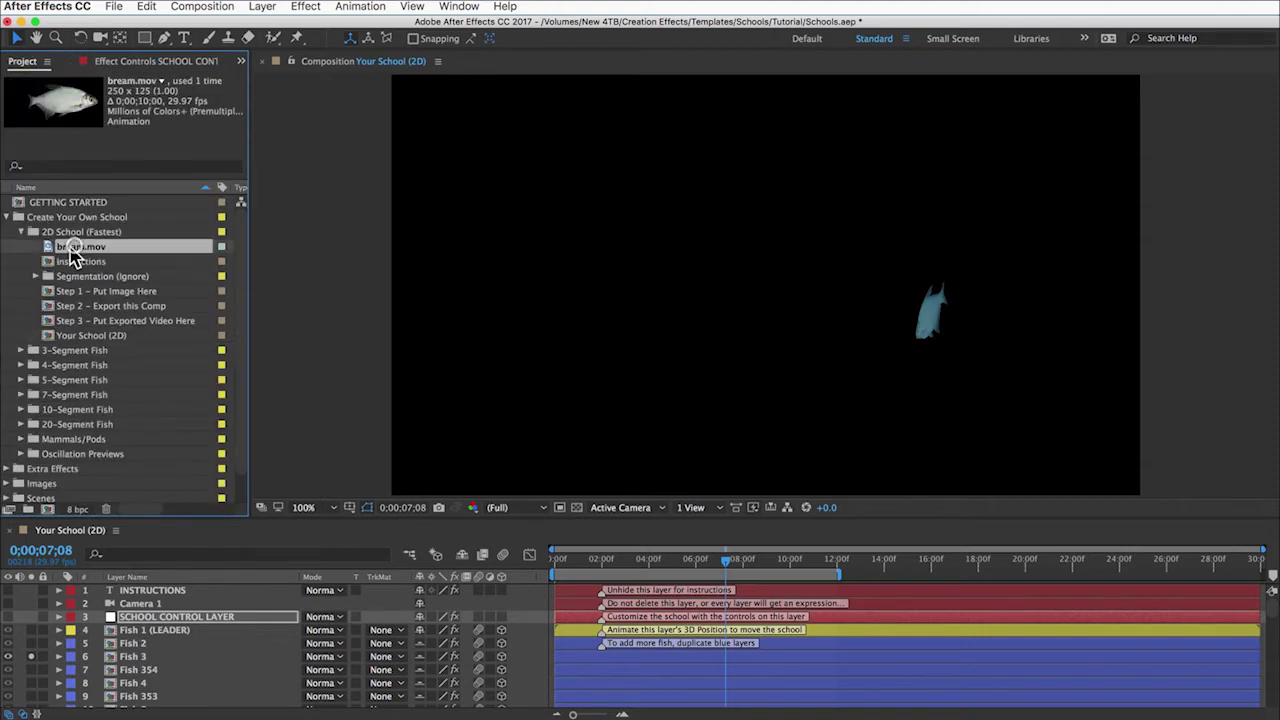
pyautogui.press('Delete')
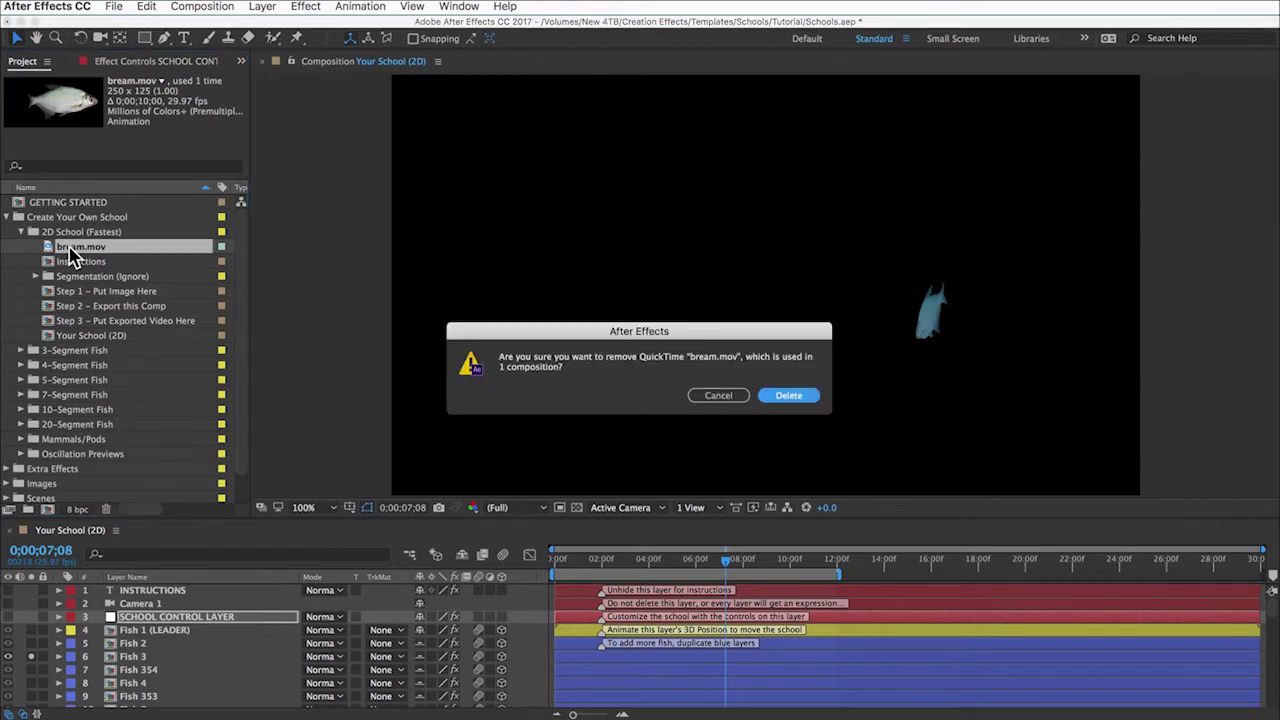
pyautogui.press('Return')
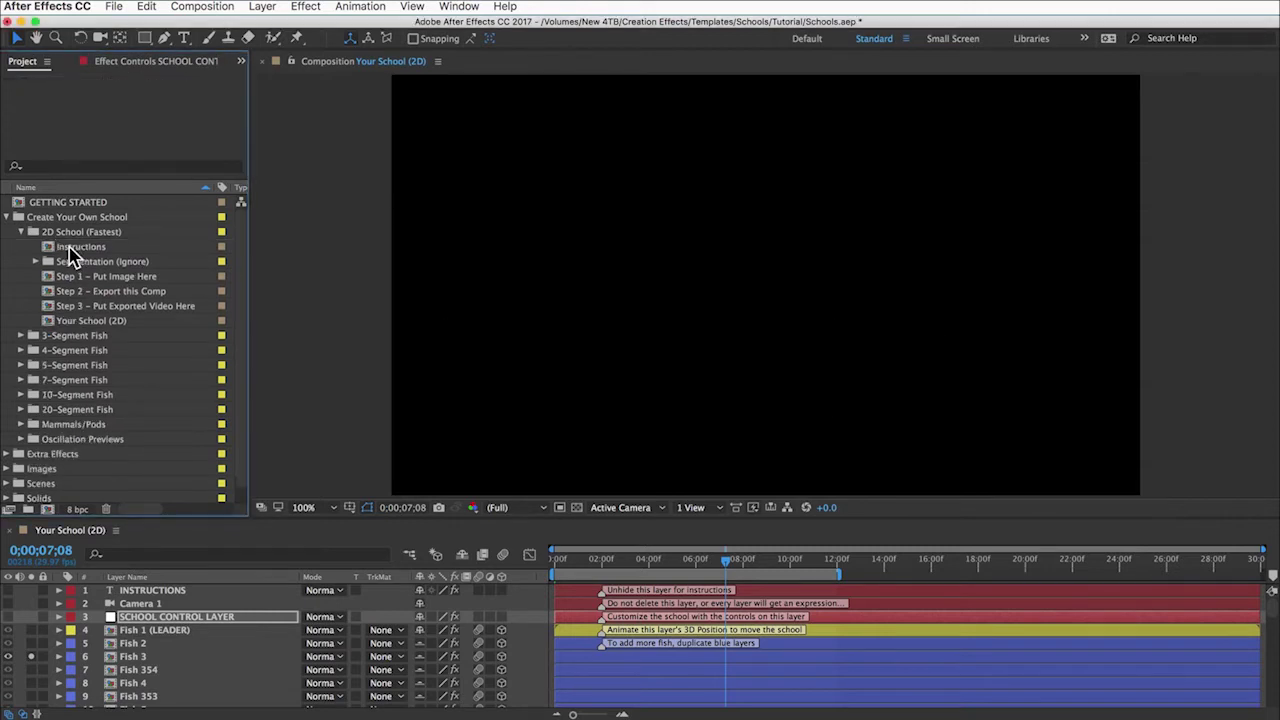
# Step: Add Minnow.png from the Fish images to the Step 1 – Put Image Here composition and hide the Fish Placement Guide layer
pyautogui.doubleClick(103, 279)
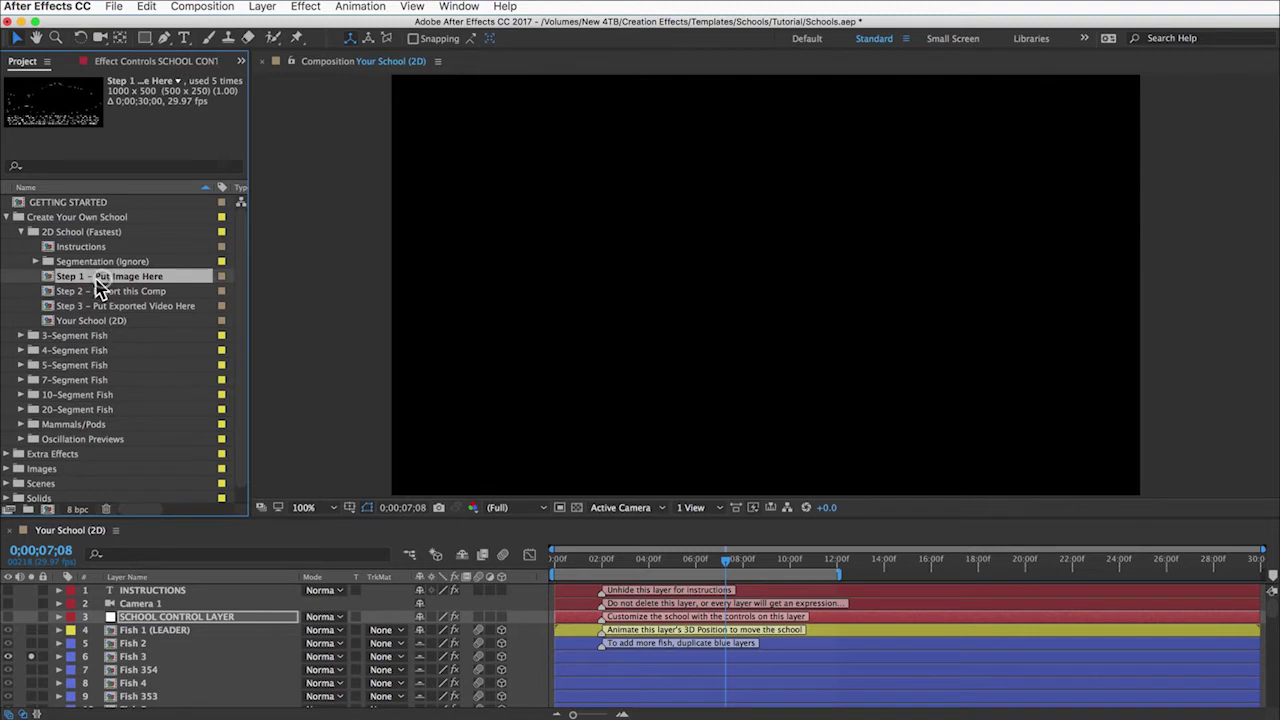
pyautogui.click(7, 468)
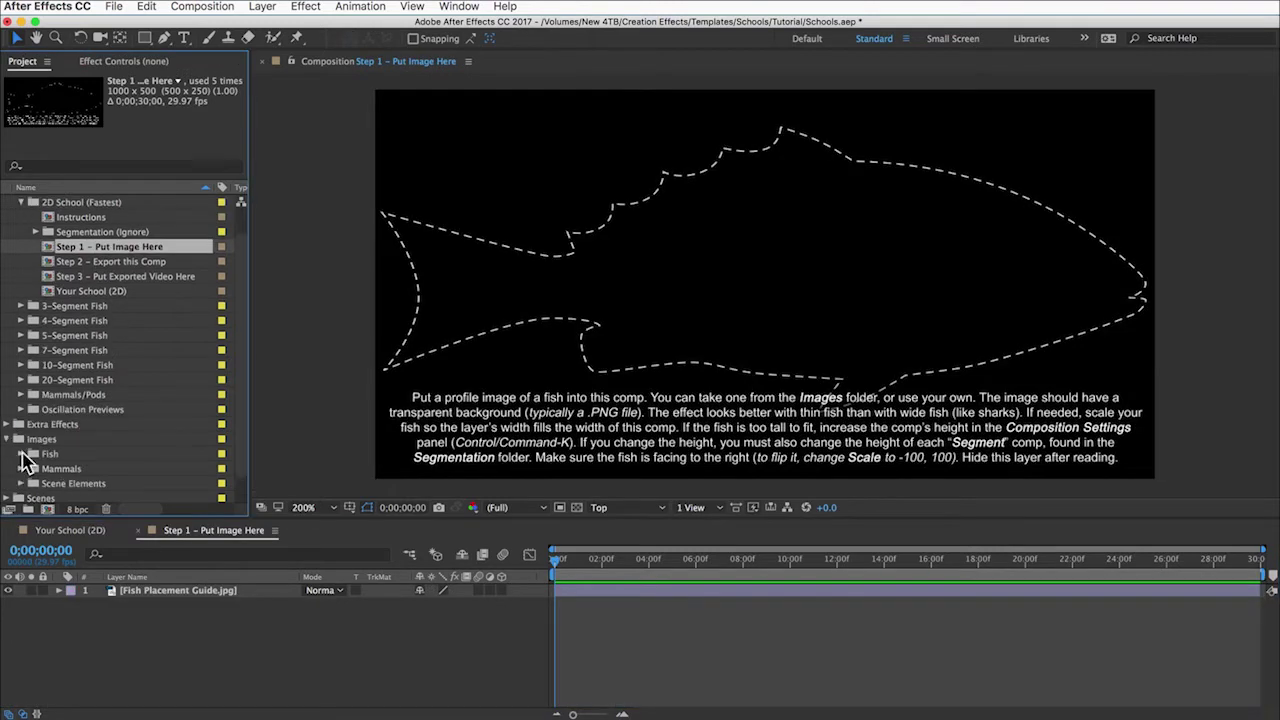
pyautogui.click(20, 454)
pyautogui.scroll(-8, 94, 337)
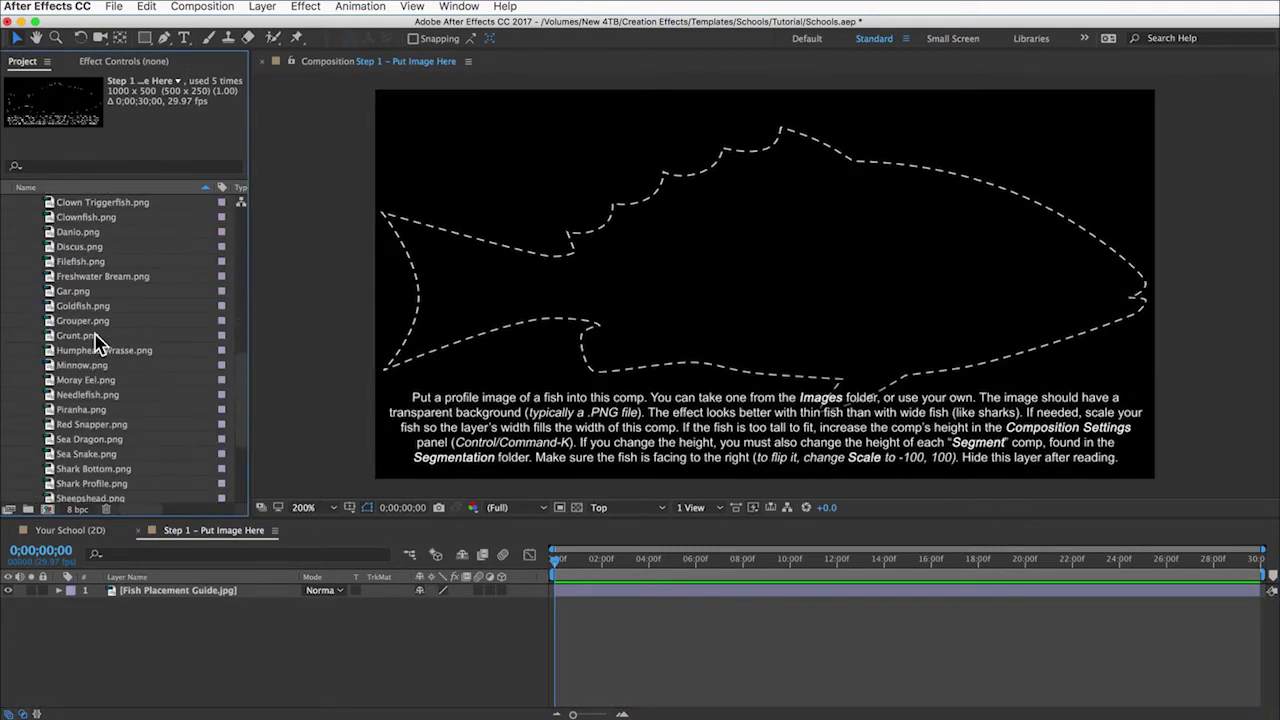
pyautogui.click(75, 366)
pyautogui.moveTo(77, 375); pyautogui.dragTo(141, 592)
pyautogui.click(10, 605)
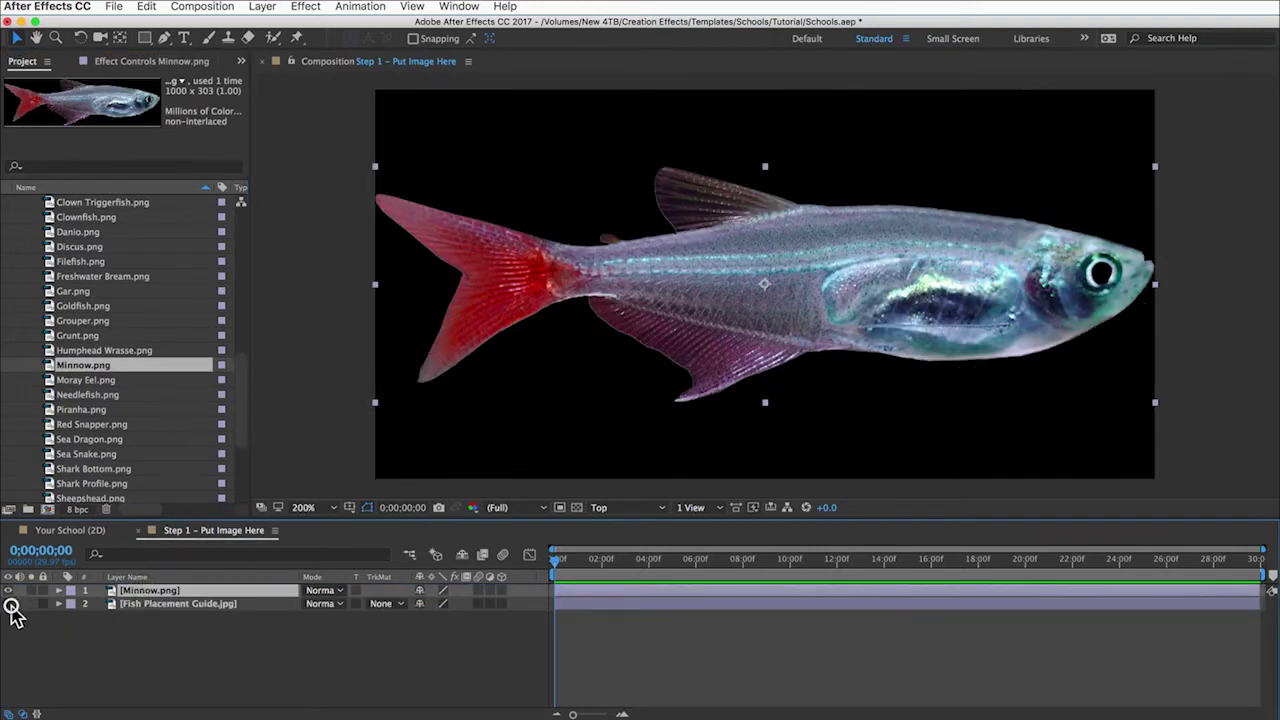
# Step: Open the Step 2 – Export this Comp composition, hide its INSTRUCTIONS layer, and preview the swimming minnow
pyautogui.moveTo(251, 328); pyautogui.dragTo(398, 340)
pyautogui.scroll(10, 70, 265)
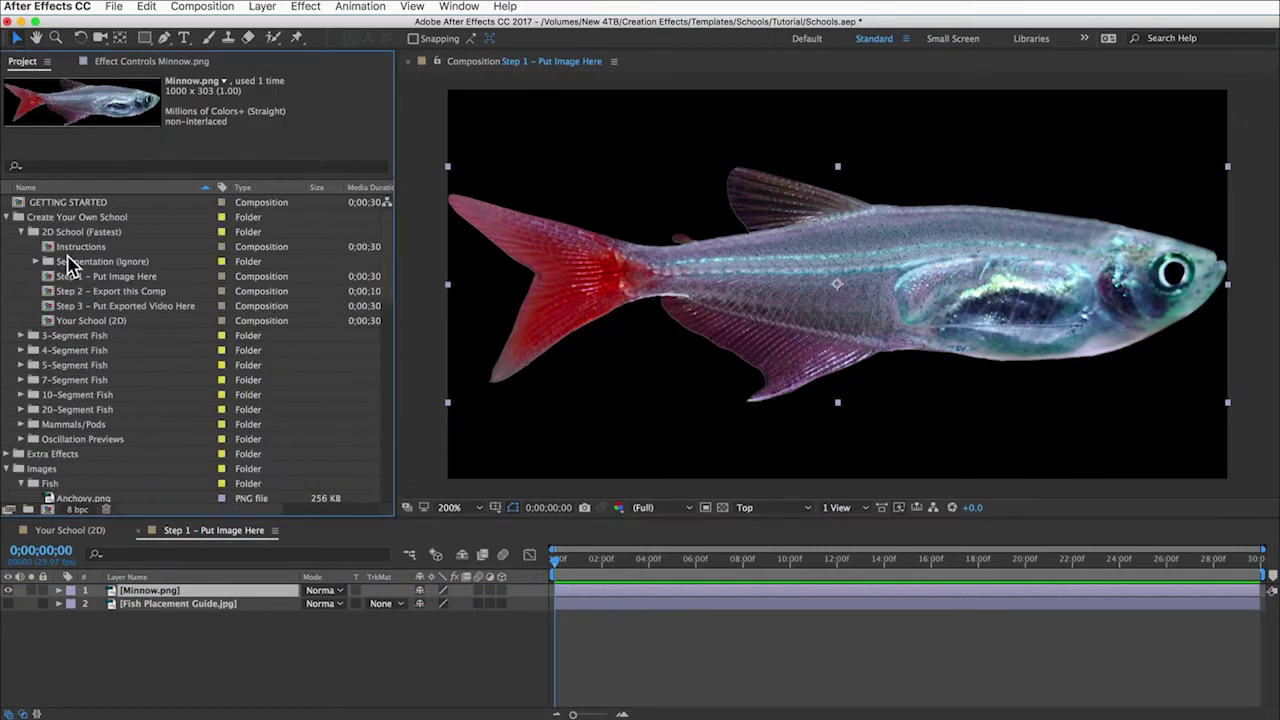
pyautogui.doubleClick(80, 291)
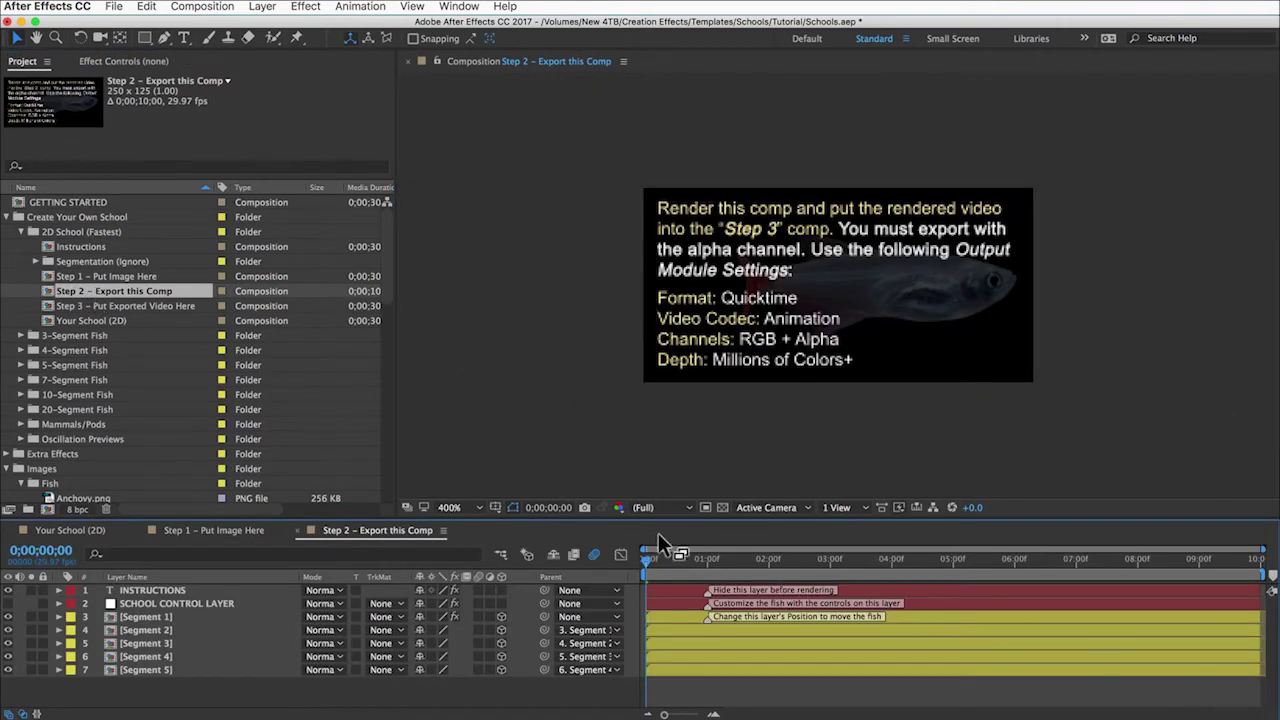
pyautogui.click(8, 590)
pyautogui.press('space')
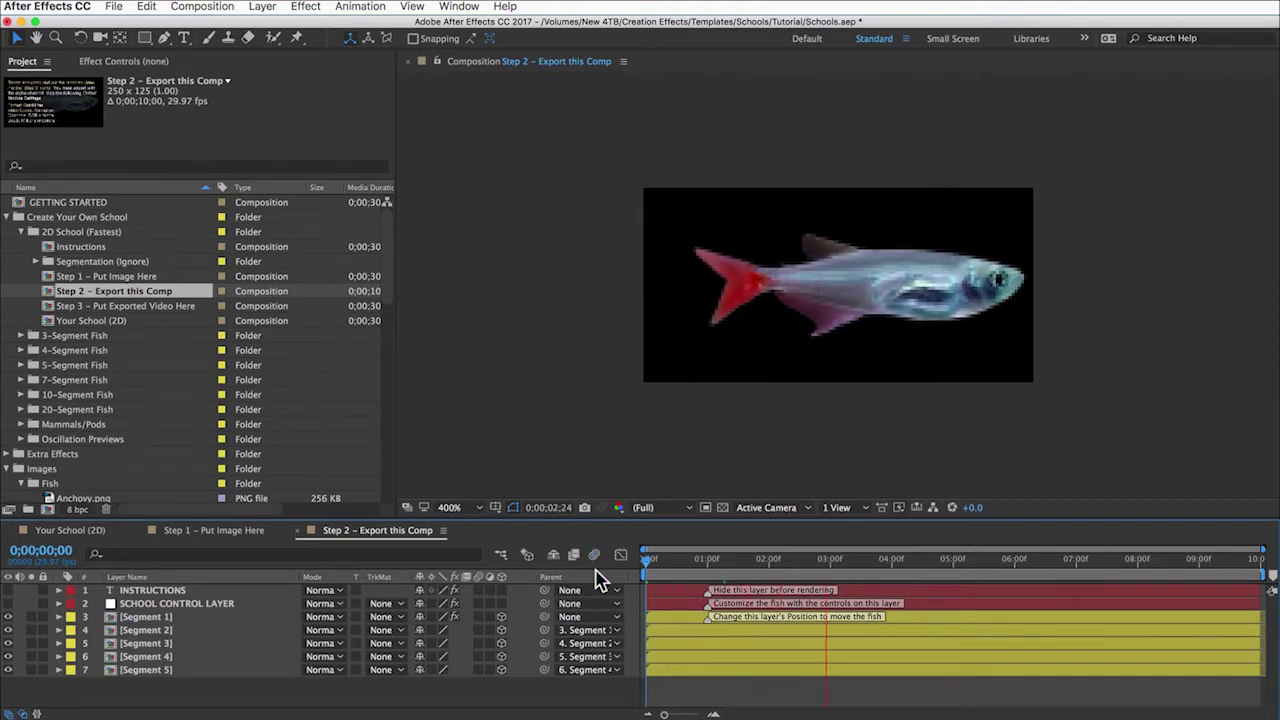
# Step: Select the SCHOOL CONTROL LAYER, then show the INSTRUCTIONS layer briefly to check the required output settings and hide it again
pyautogui.click(216, 606)
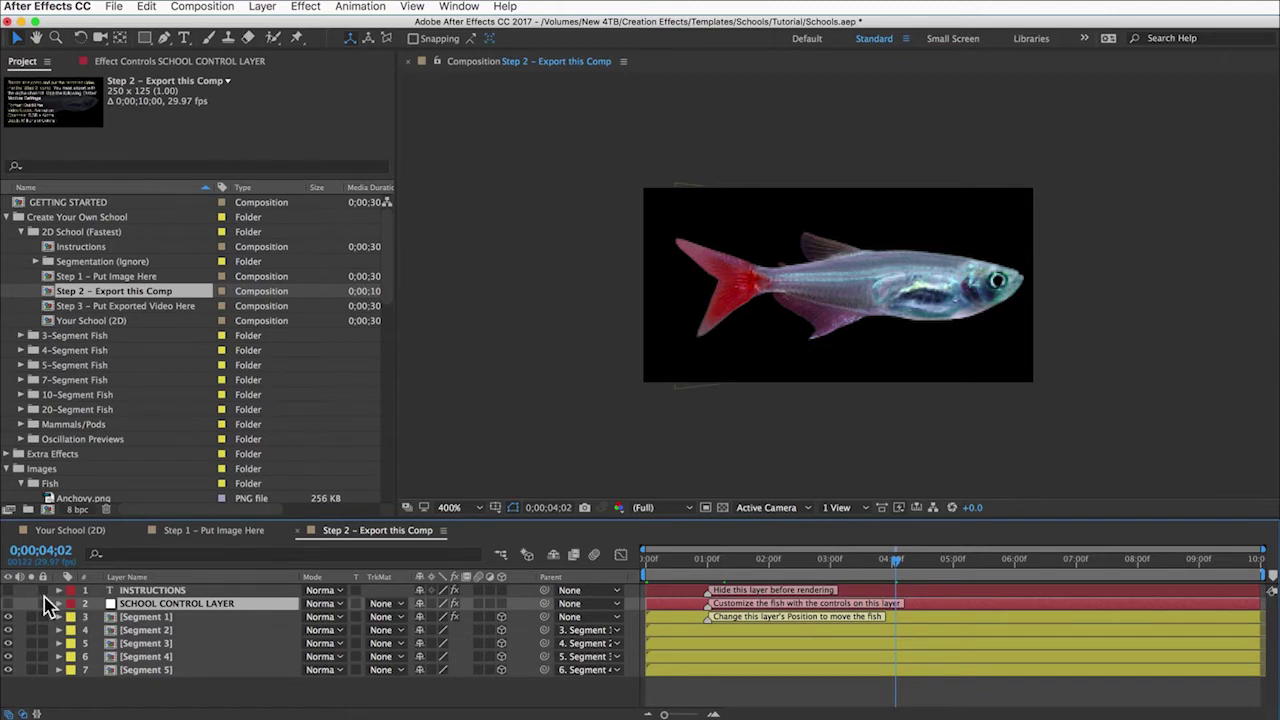
pyautogui.click(8, 590)
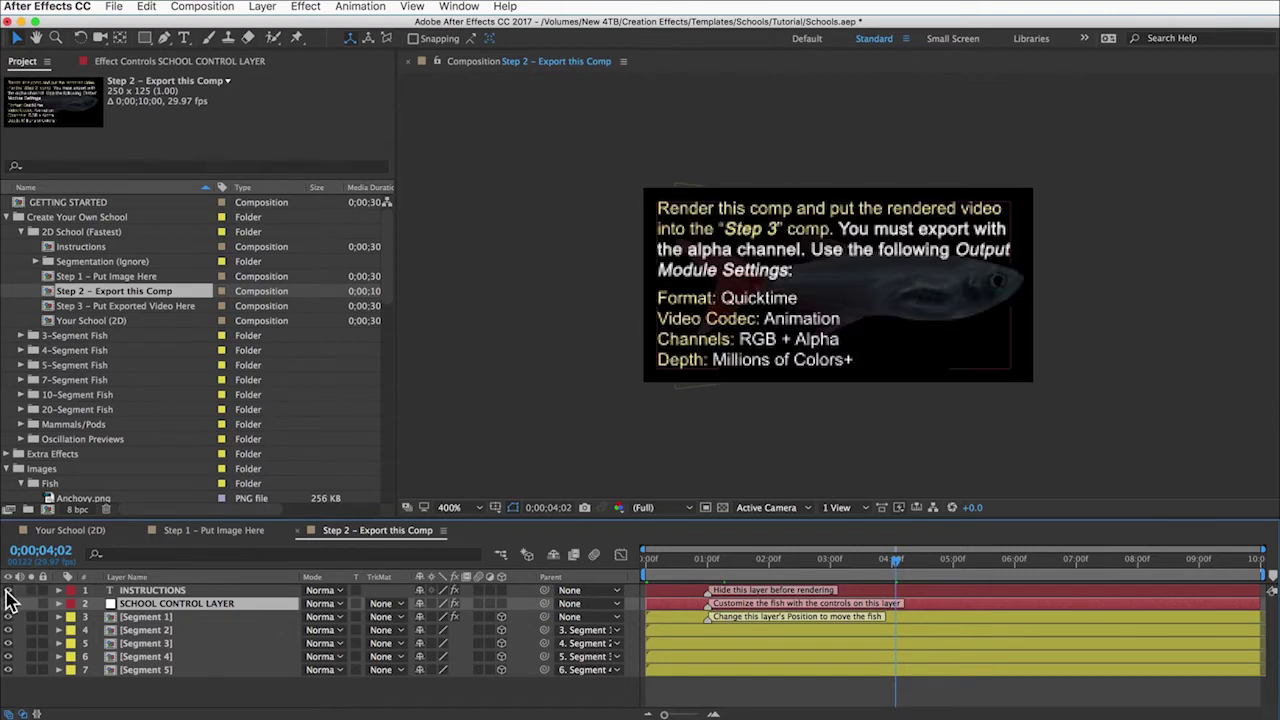
pyautogui.click(8, 590)
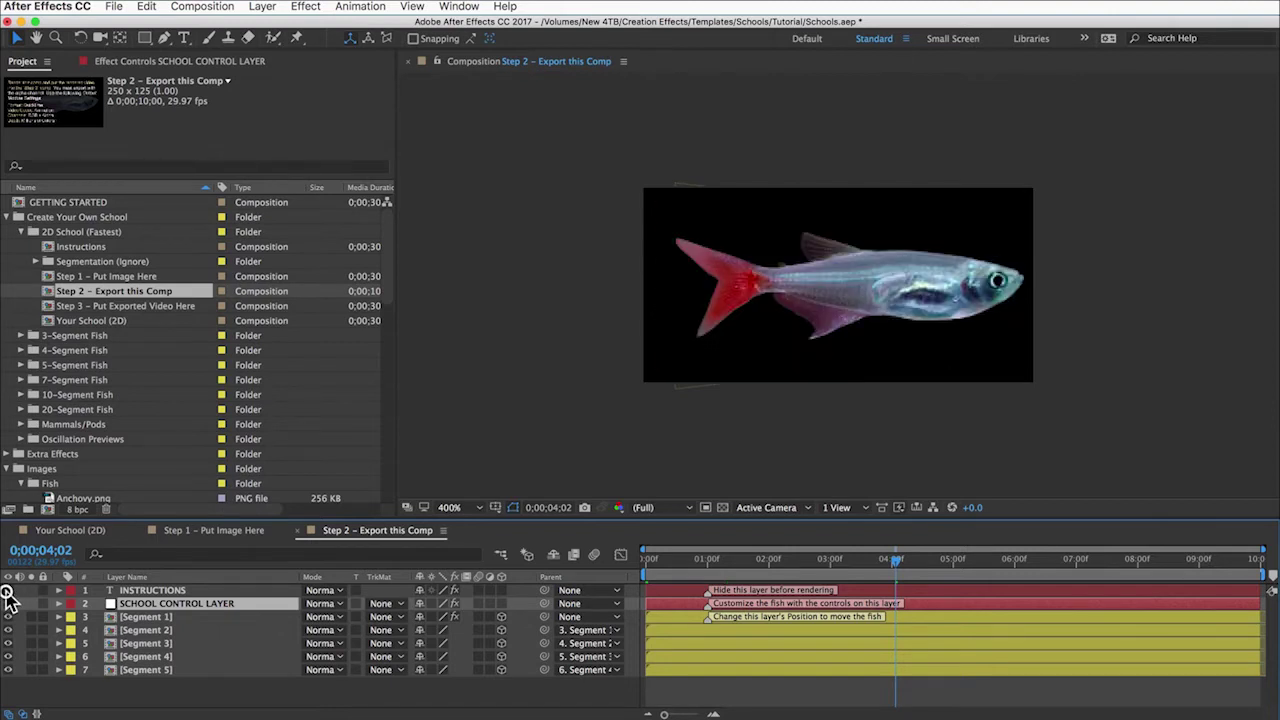
# Step: Add the Step 2 – Export this Comp composition to the render queue and name its output file Minnow.mov in the Tutorial folder
pyautogui.click(210, 10)
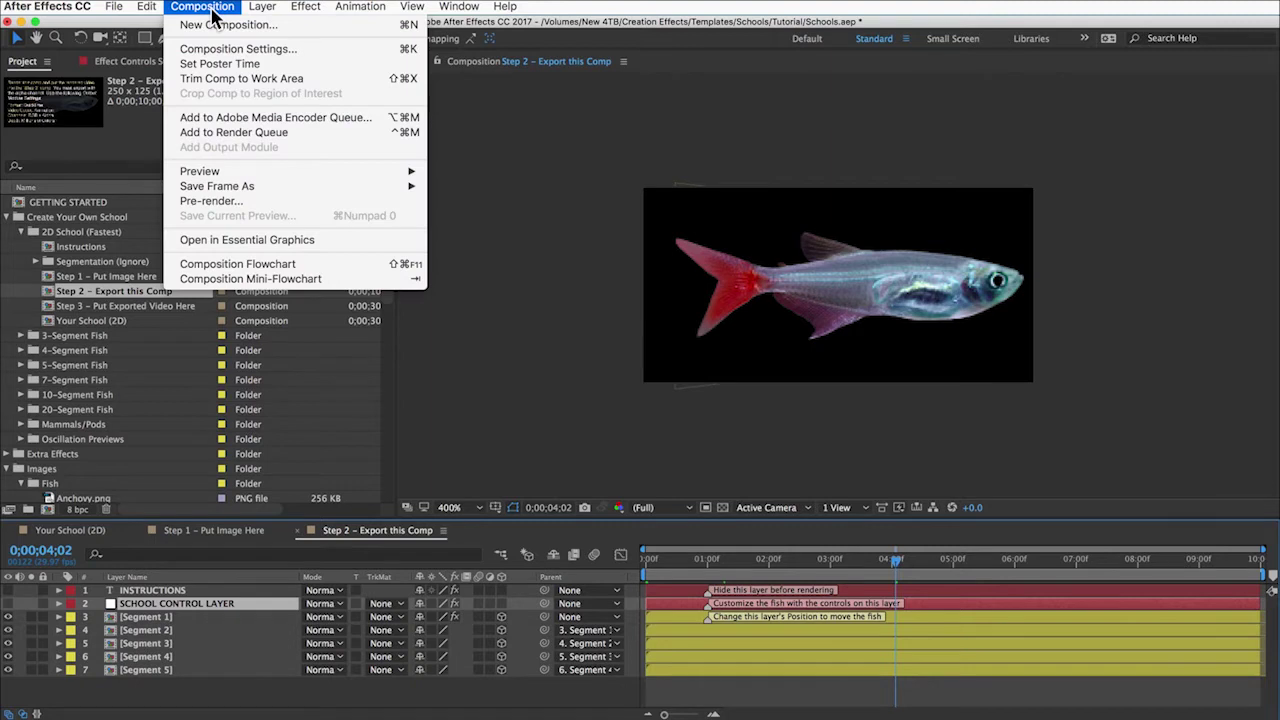
pyautogui.click(226, 133)
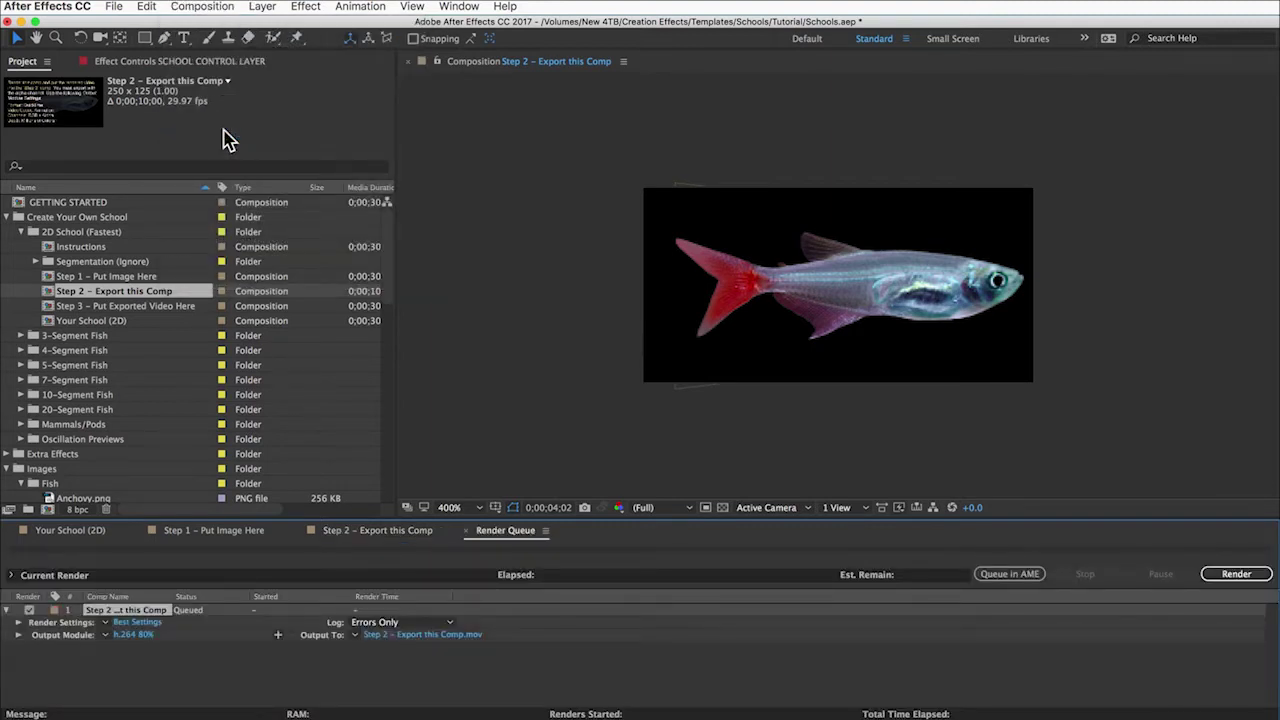
pyautogui.click(385, 634)
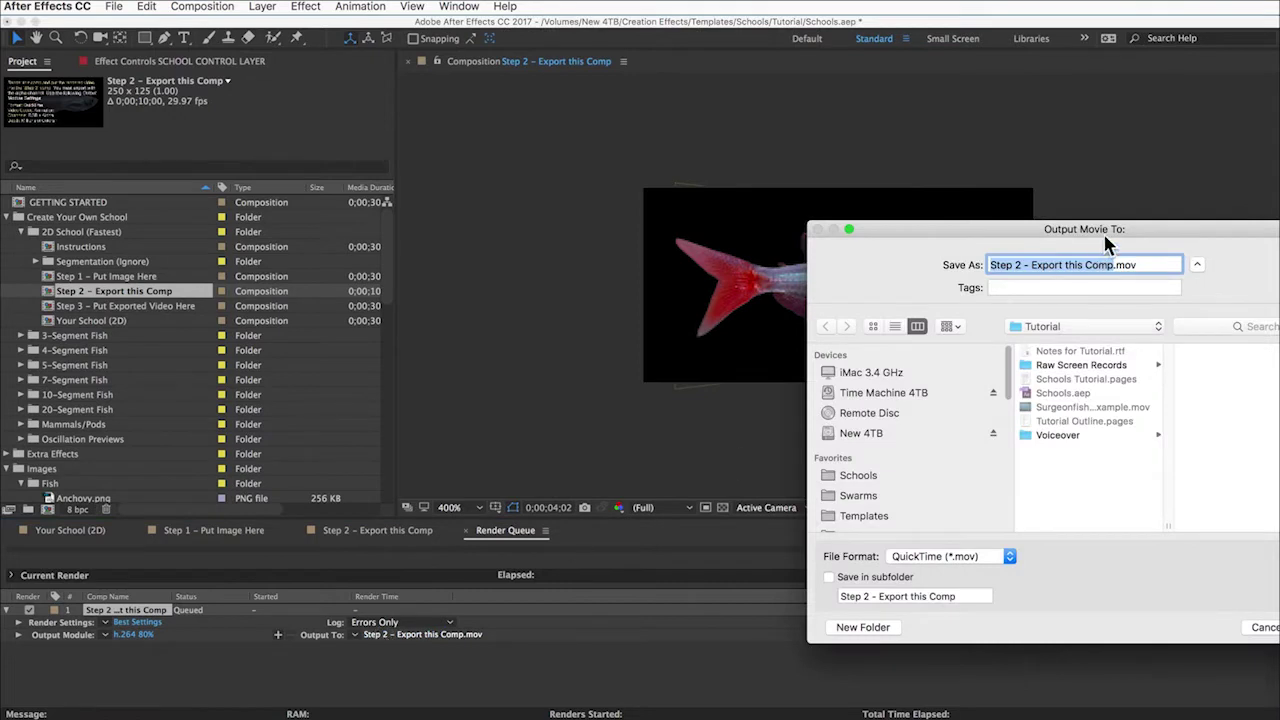
pyautogui.write('Minnow')
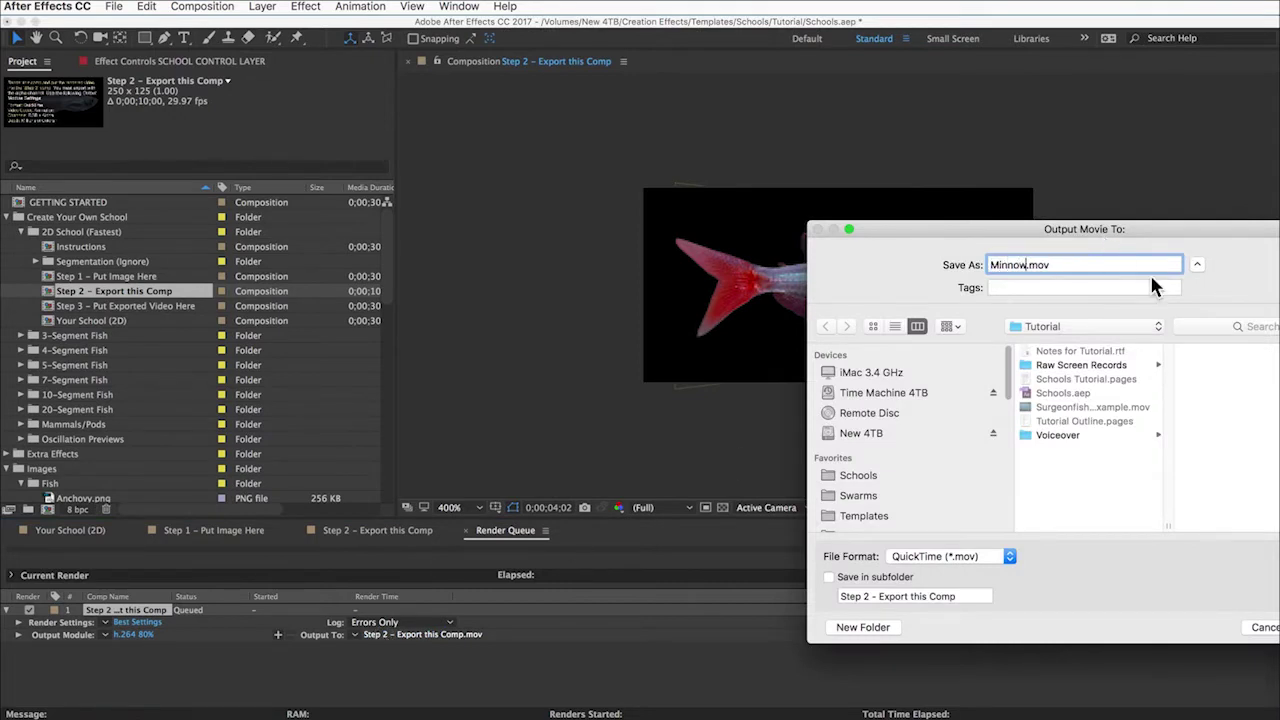
pyautogui.press('Return')
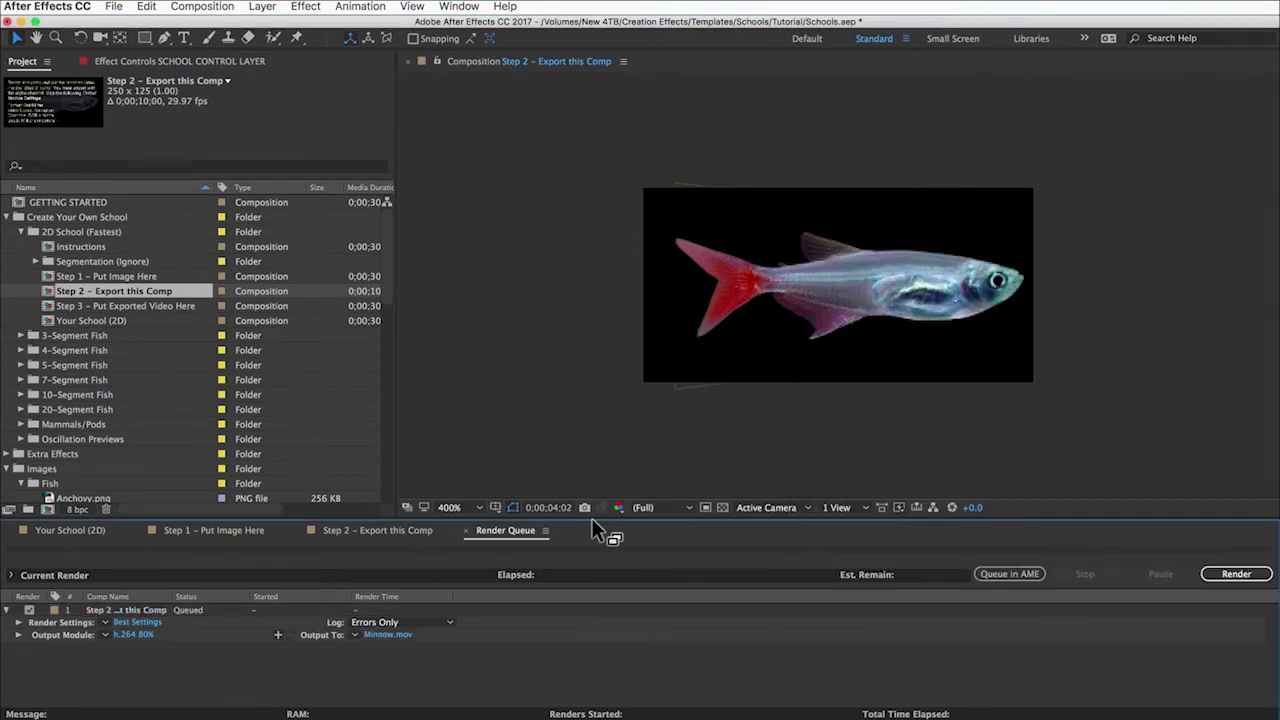
# Step: Set the QuickTime video codec of the Minnow.mov output module to Animation
pyautogui.click(131, 635)
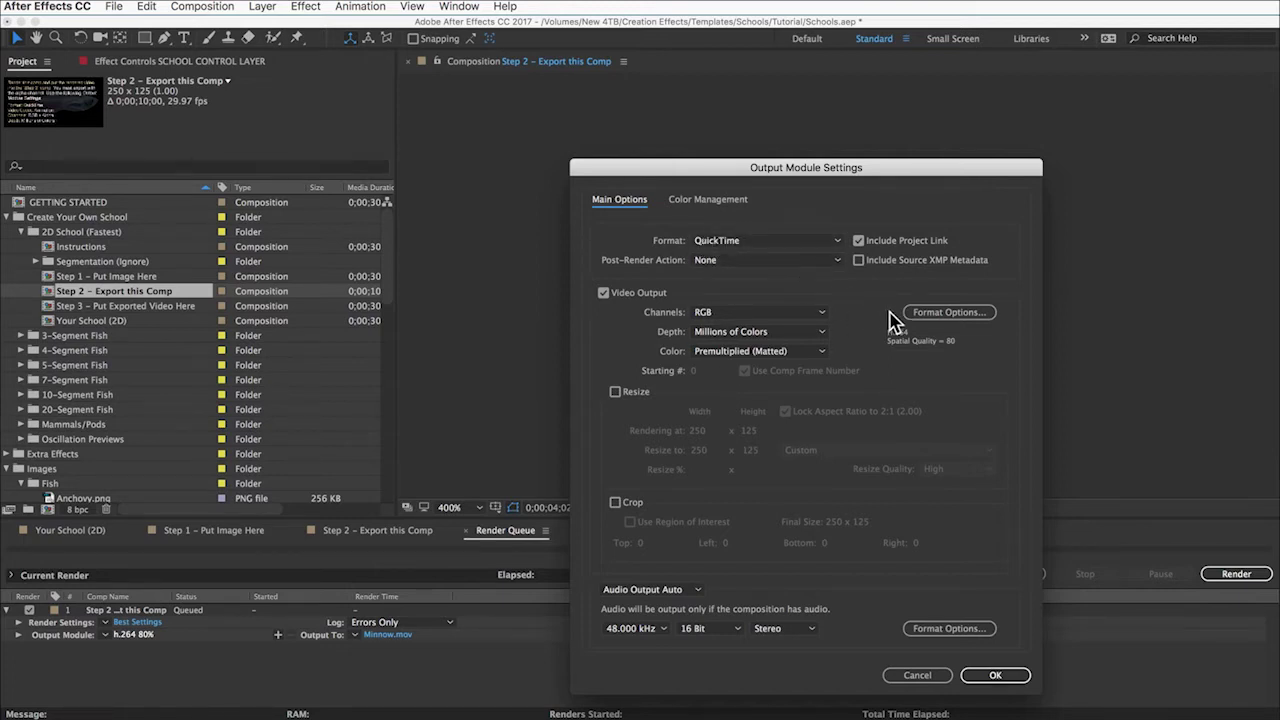
pyautogui.click(922, 317)
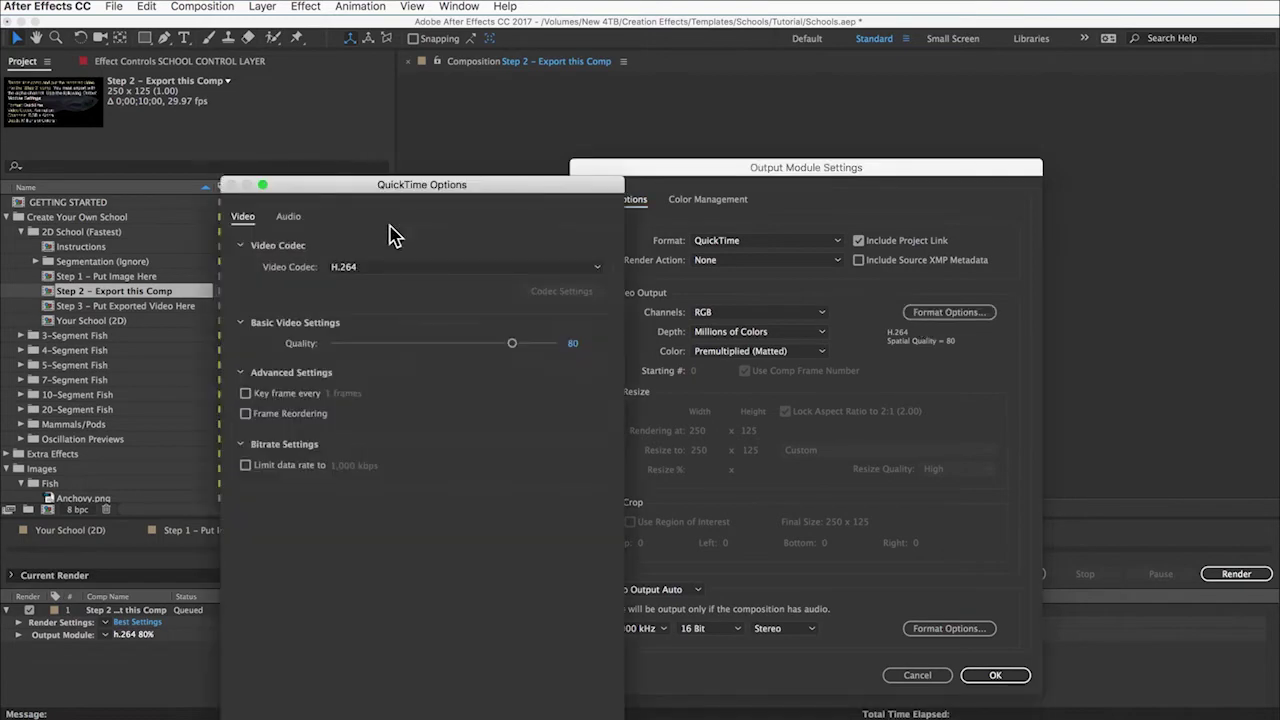
pyautogui.click(390, 267)
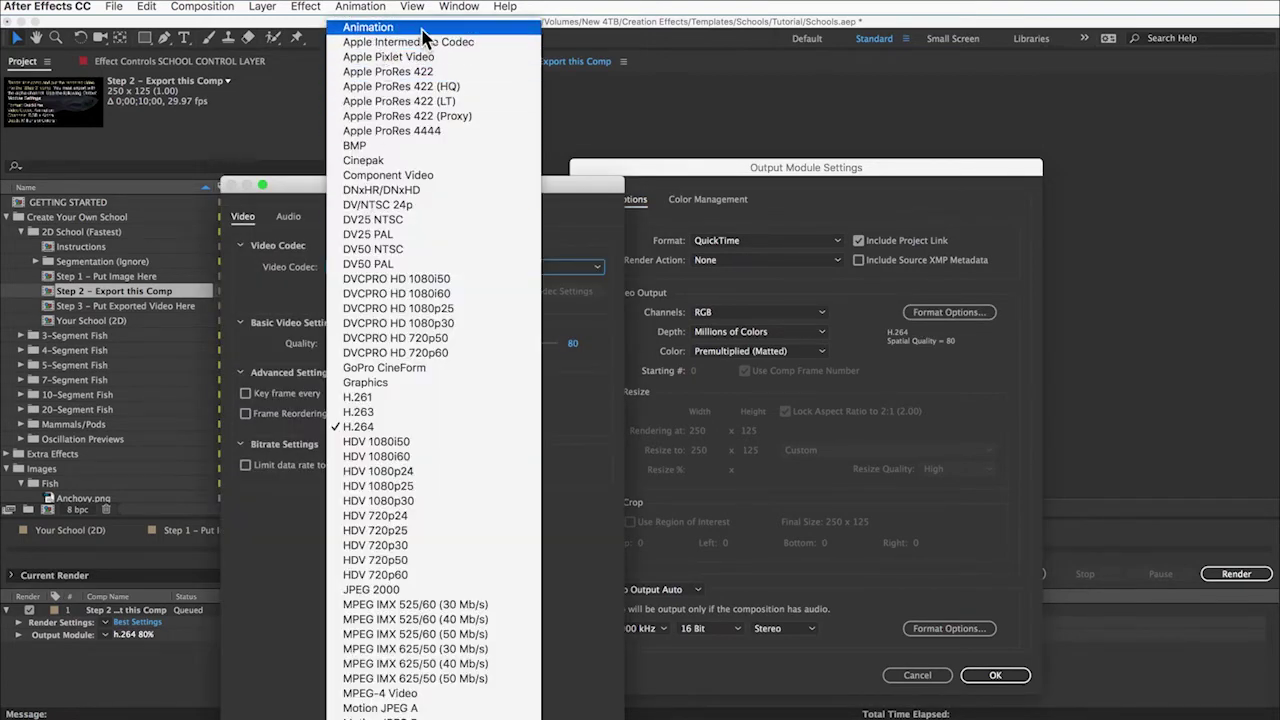
pyautogui.click(352, 28)
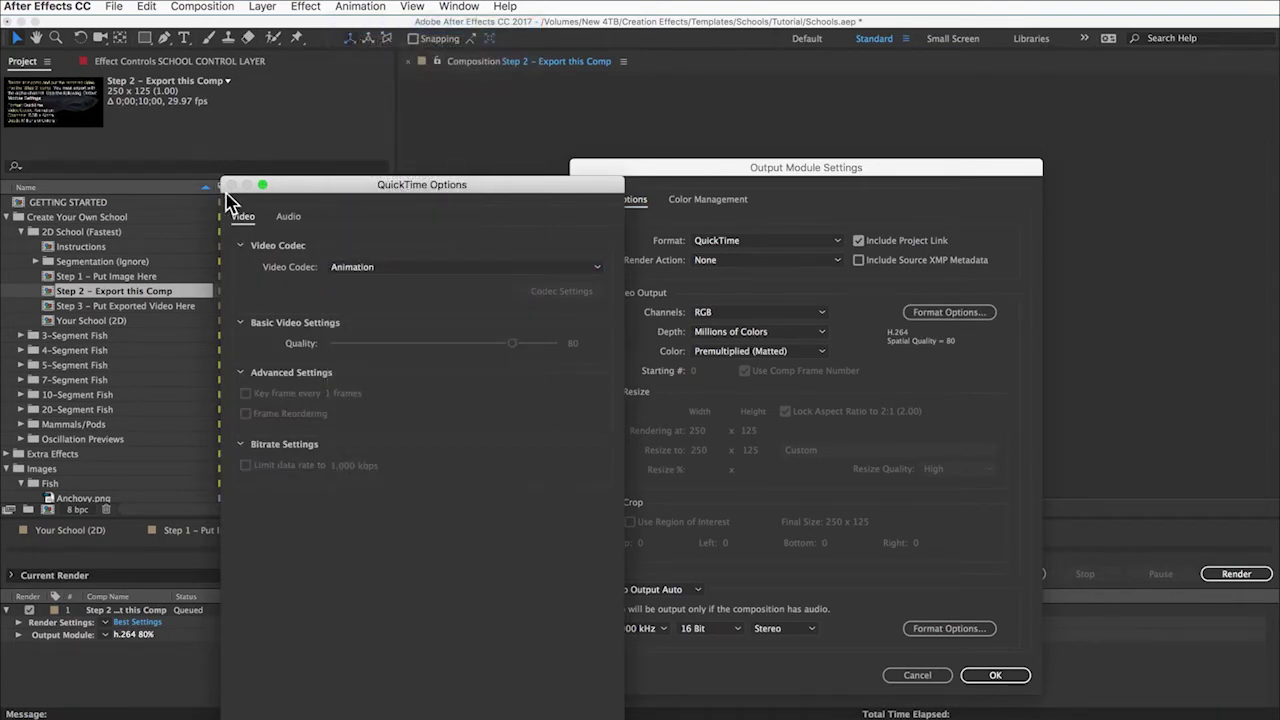
# Step: Set the output module to the Animation codec with RGB + Alpha channels and render the queued comp to Minnow.mov
pyautogui.press('Return')
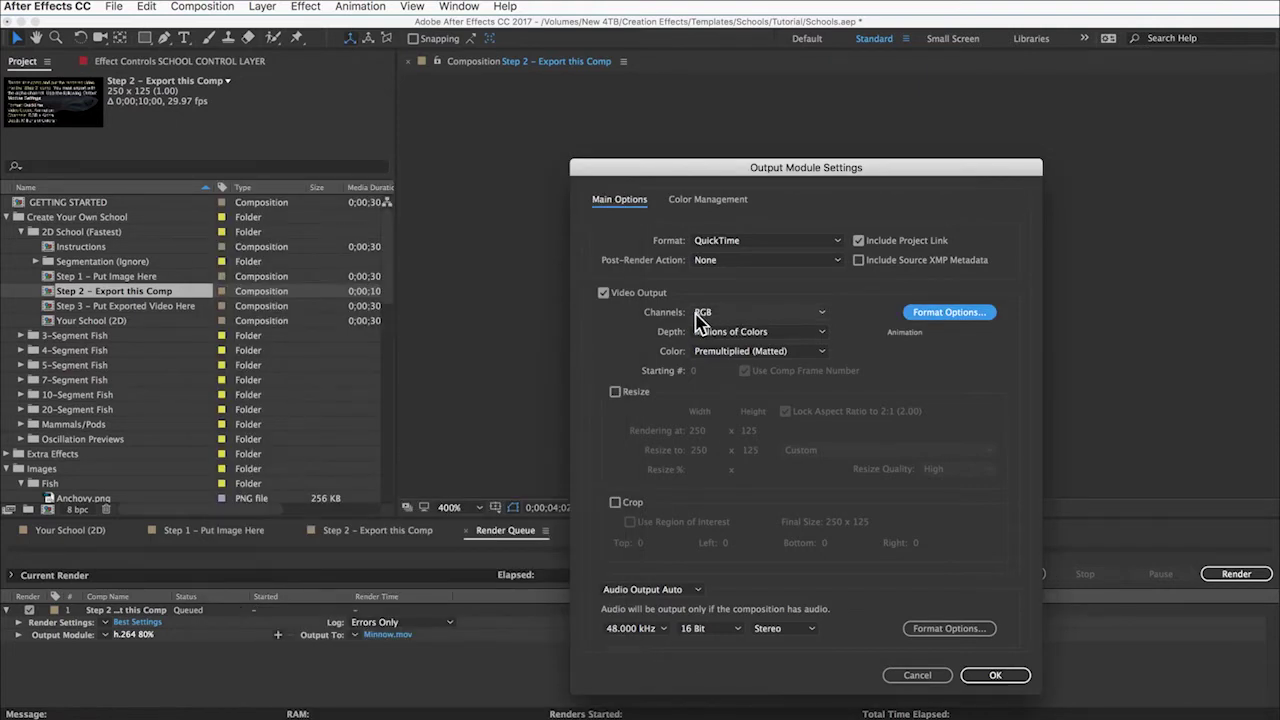
pyautogui.click(743, 318)
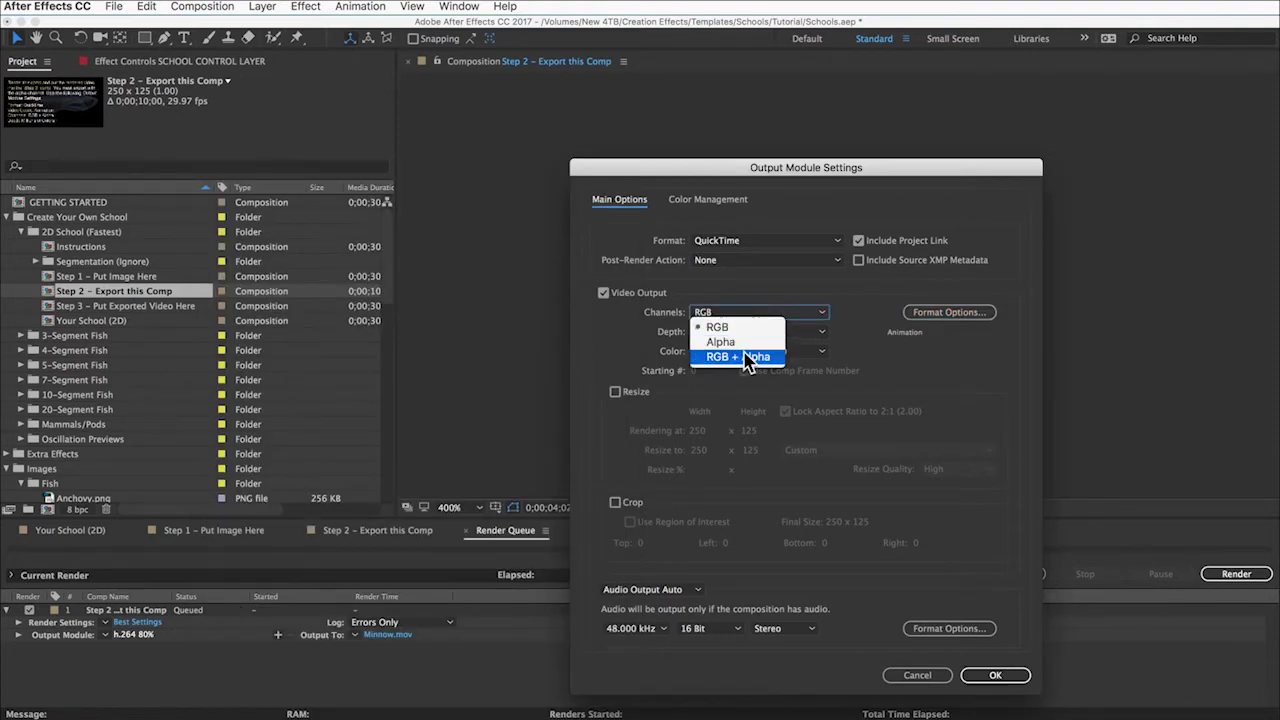
pyautogui.click(746, 357)
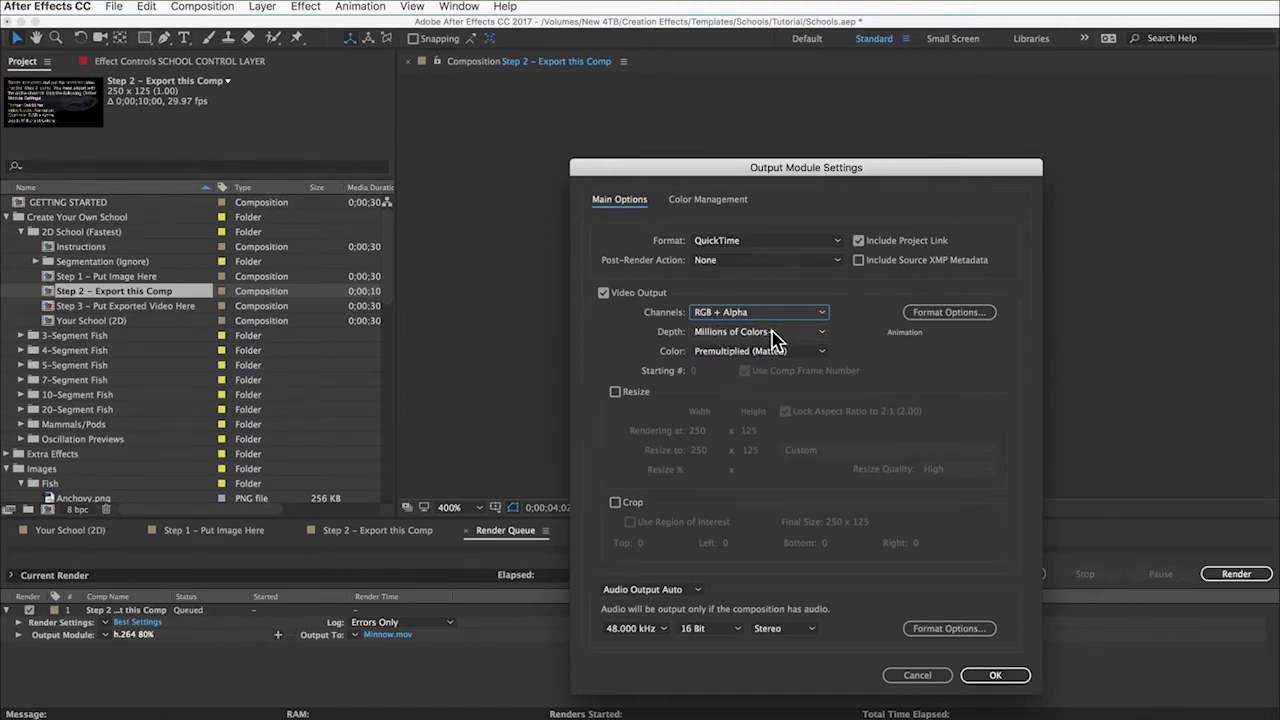
pyautogui.click(995, 675)
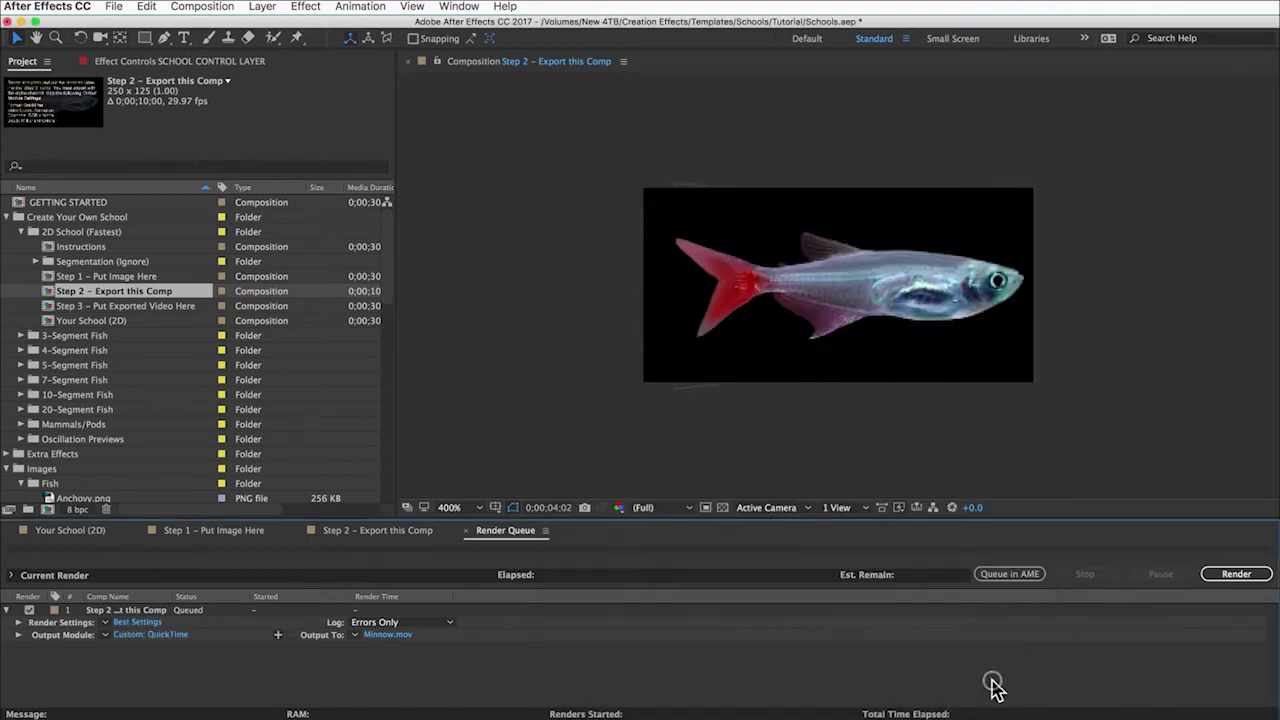
pyautogui.click(1255, 575)
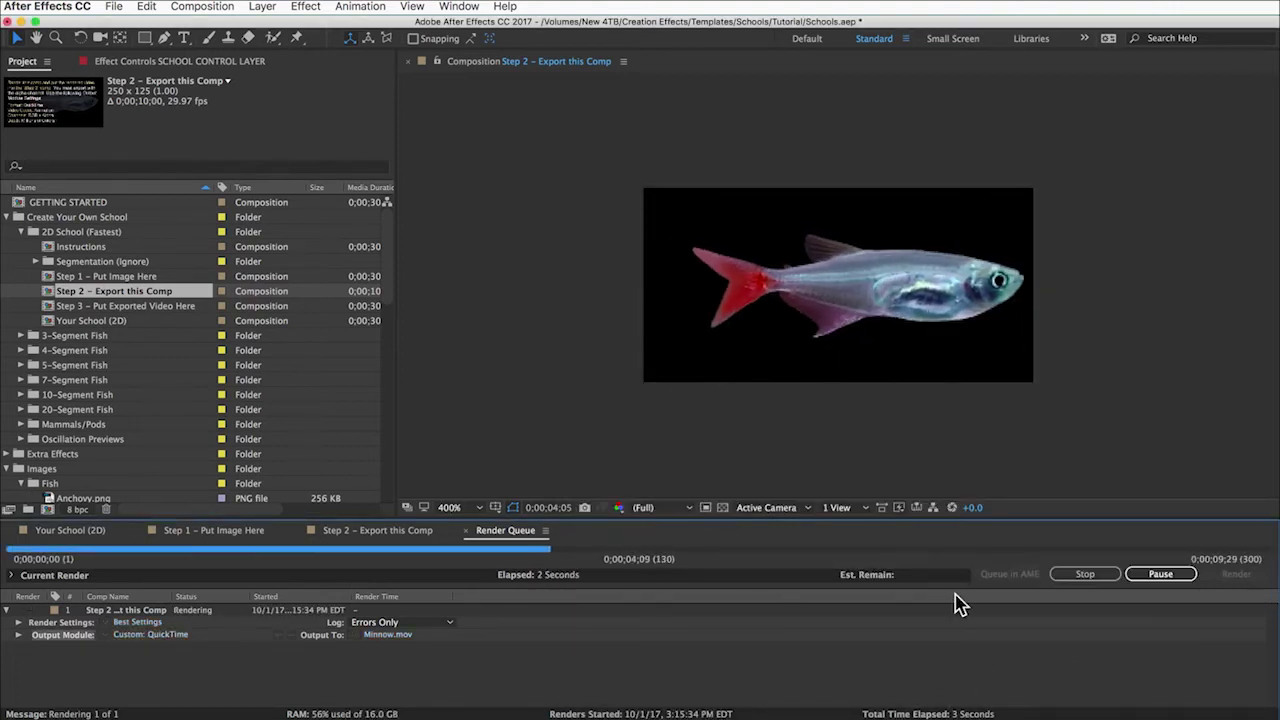
# Step: Import the rendered Minnow.mov into the 2D School (Fastest) folder and add it to the Step 3 - Put Exported Video Here composition
pyautogui.moveTo(843, 283); pyautogui.dragTo(157, 245)
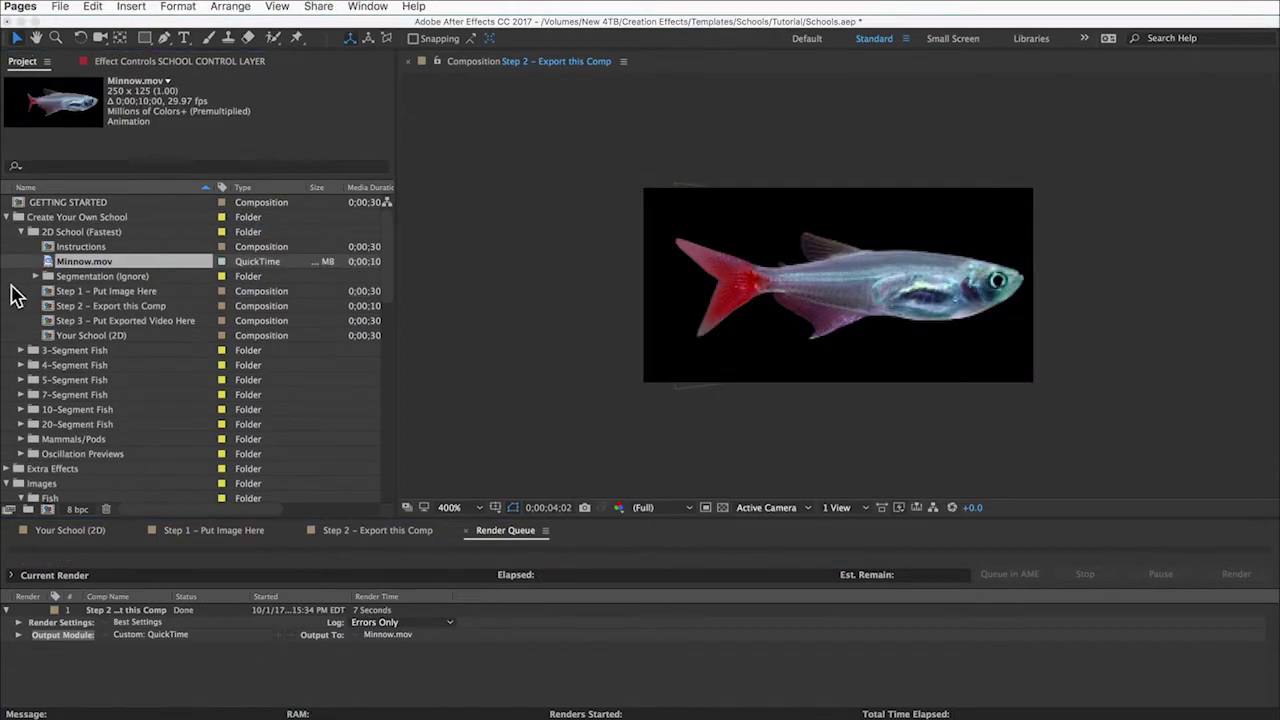
pyautogui.click(87, 322)
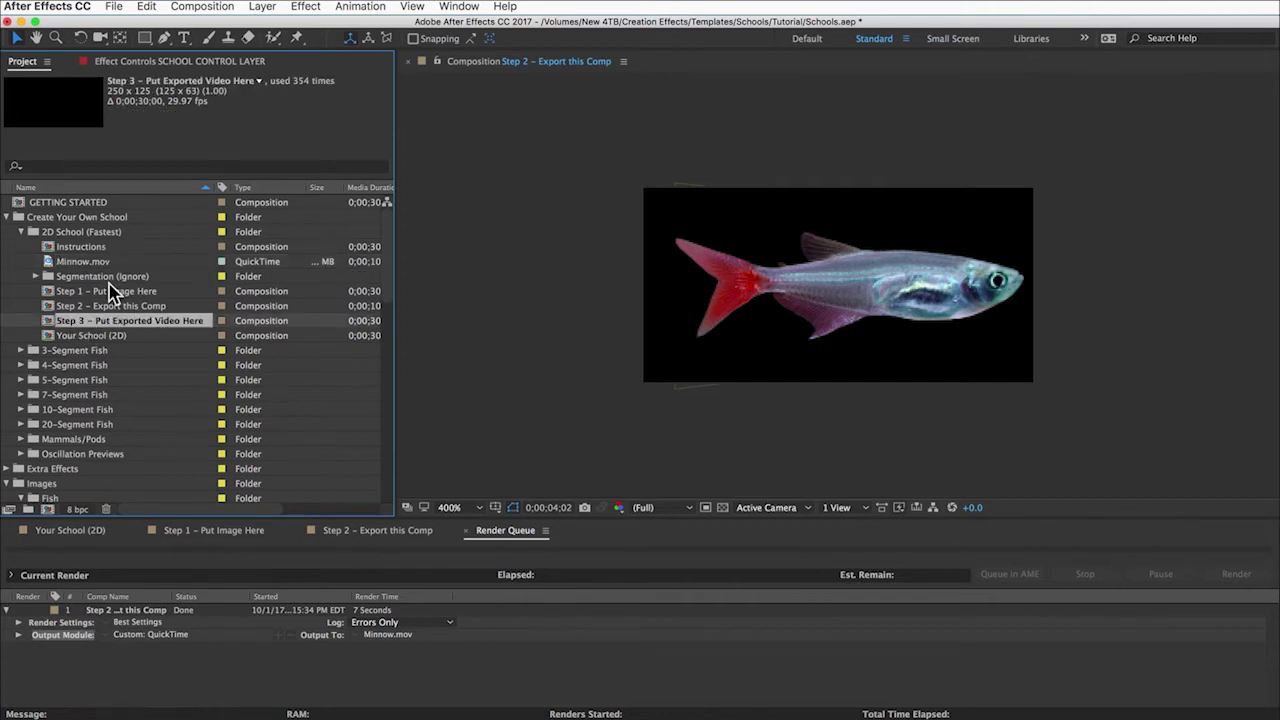
pyautogui.moveTo(84, 264); pyautogui.dragTo(114, 322)
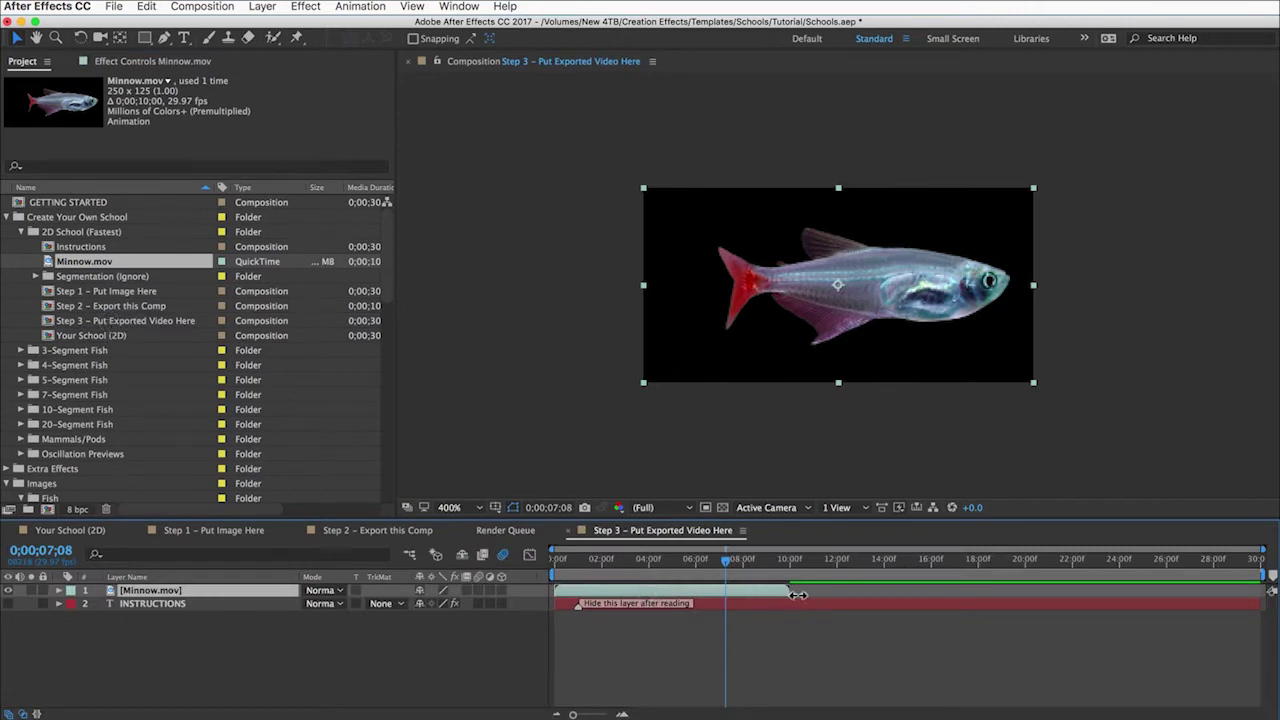
pyautogui.click(1246, 604)
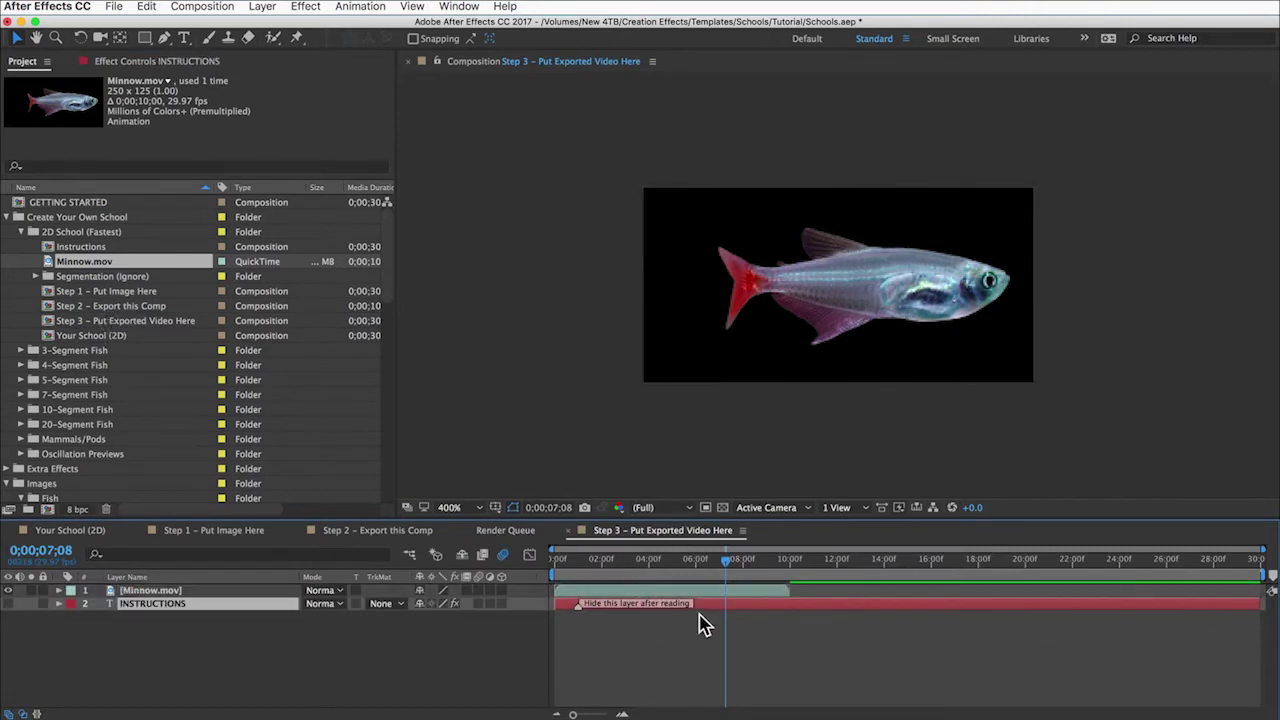
pyautogui.click(674, 674)
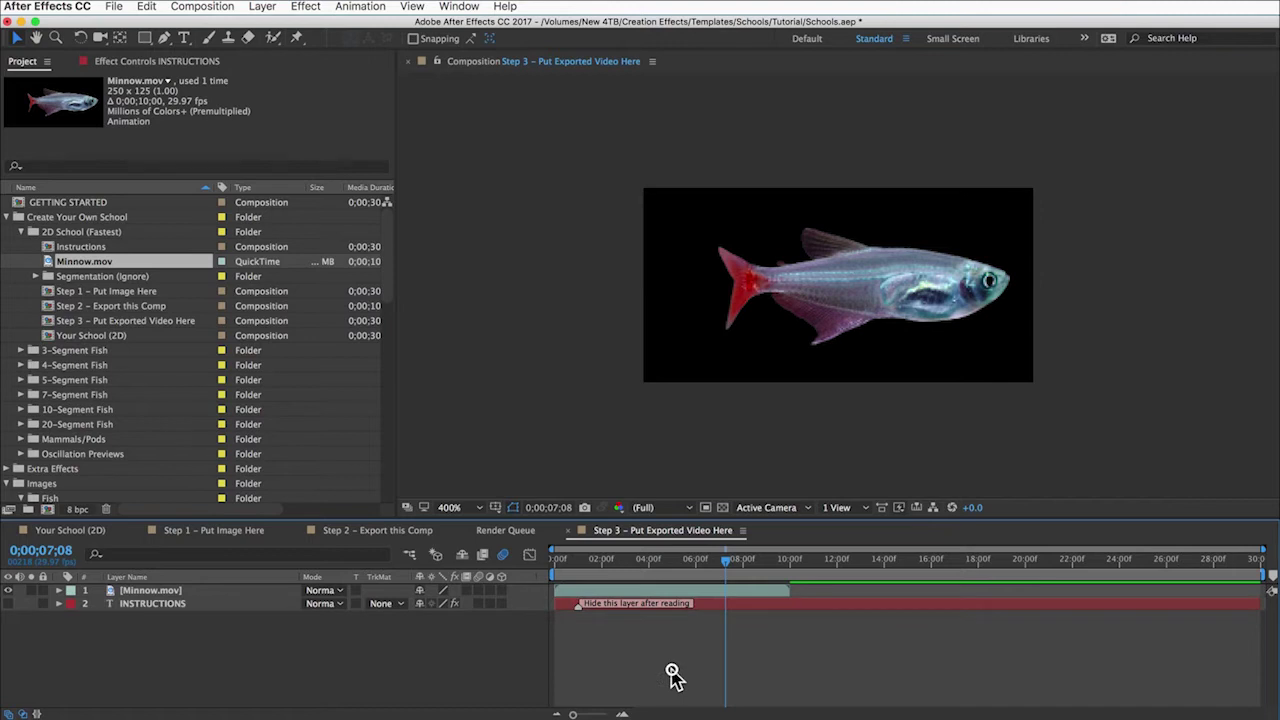
# Step: Interpret the Minnow.mov footage to loop 100 times and extend its layer to the end of the composition
pyautogui.rightClick(80, 268)
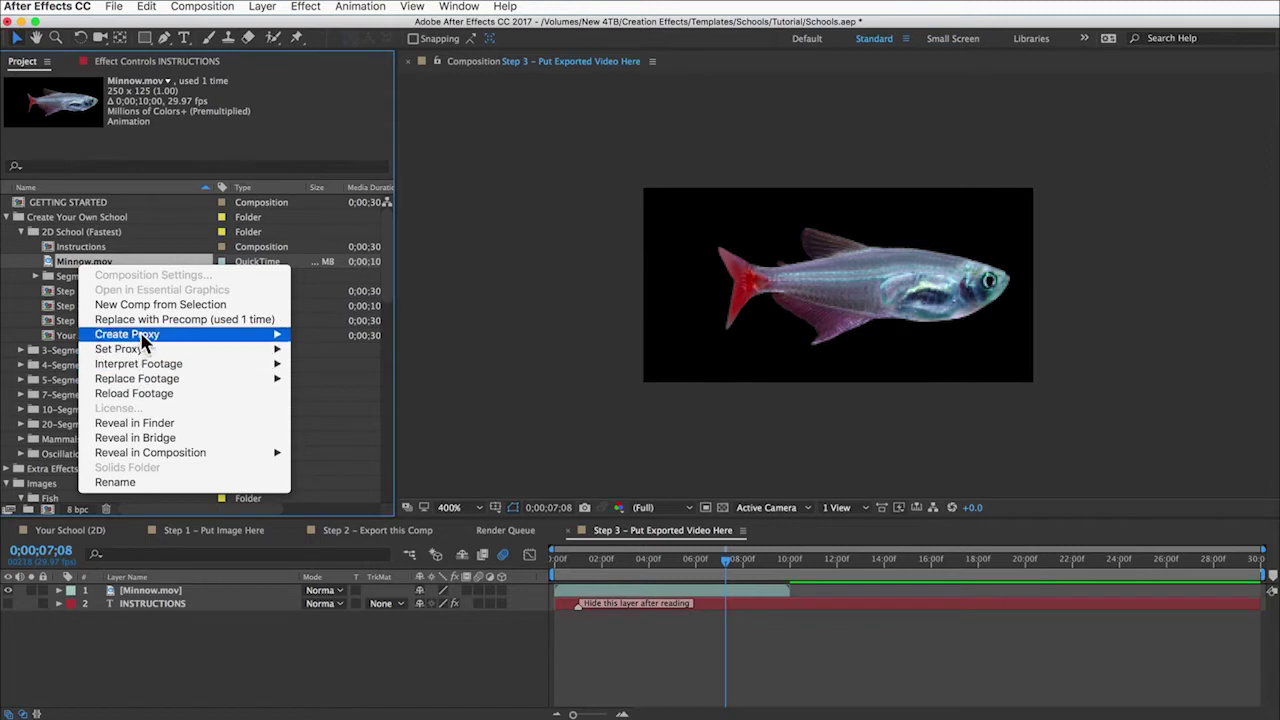
pyautogui.moveTo(137, 367)
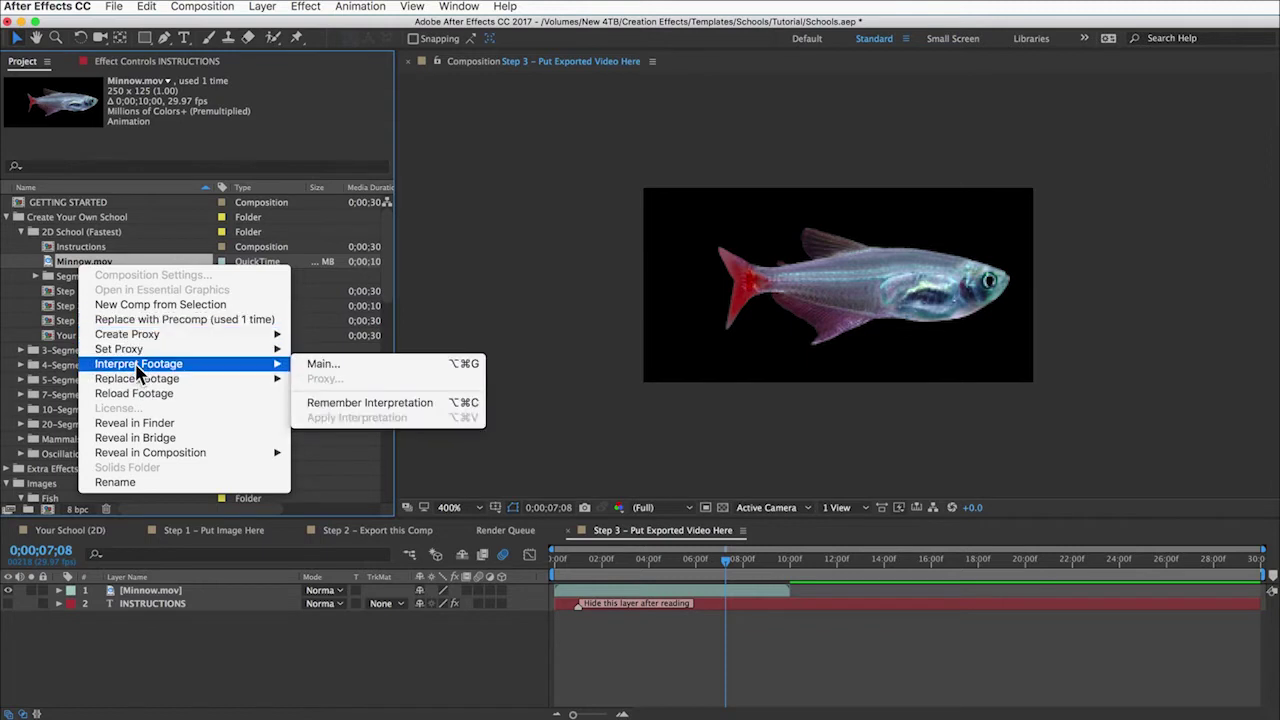
pyautogui.click(340, 366)
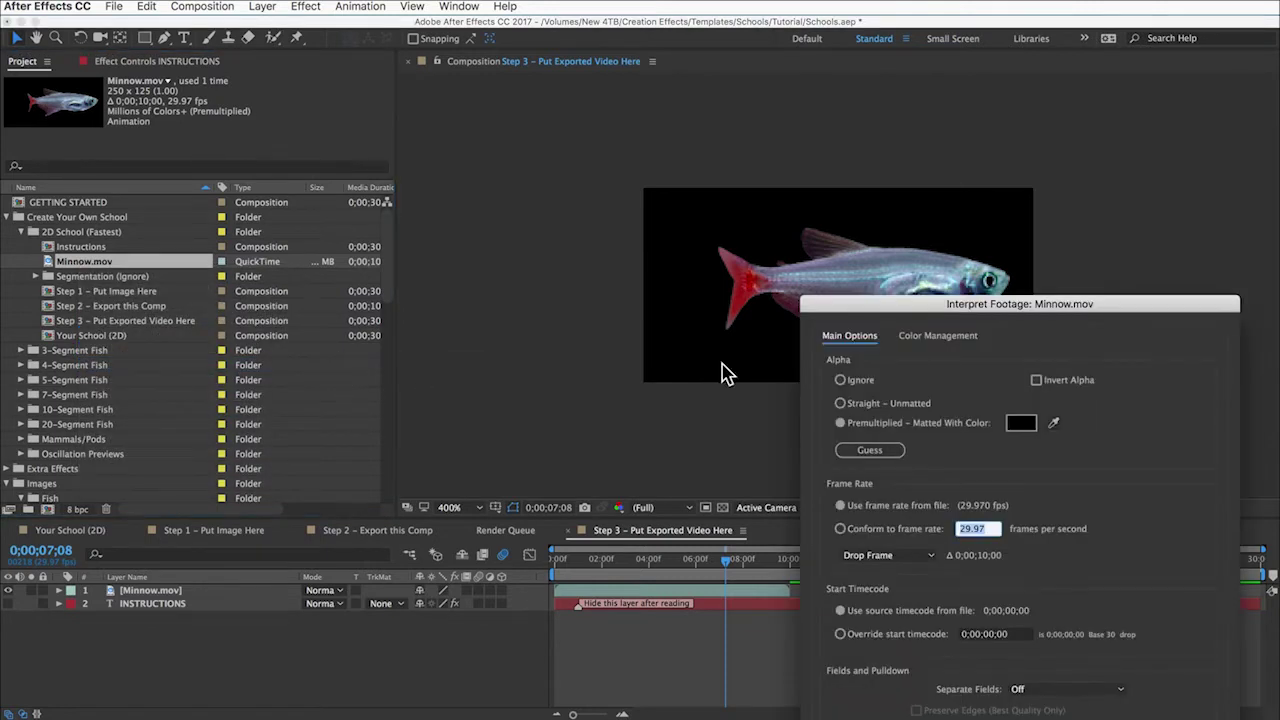
pyautogui.moveTo(1098, 311); pyautogui.dragTo(795, 62)
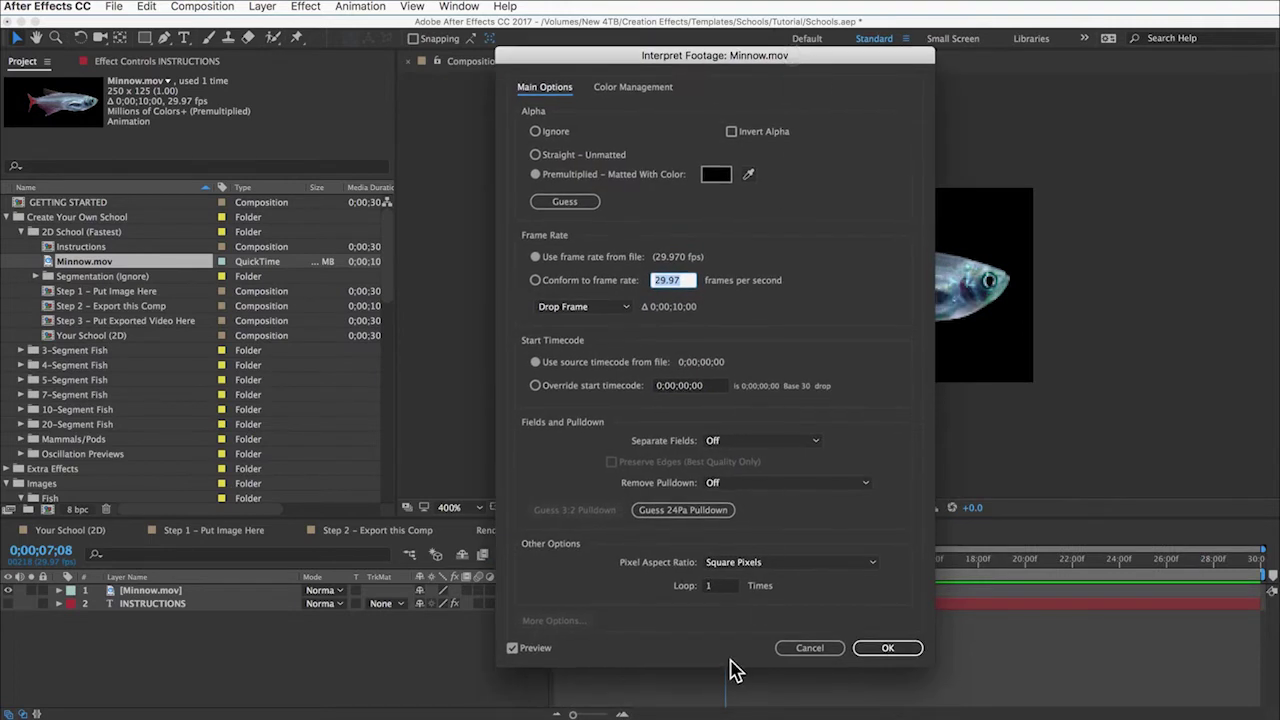
pyautogui.click(712, 586)
pyautogui.write('100')
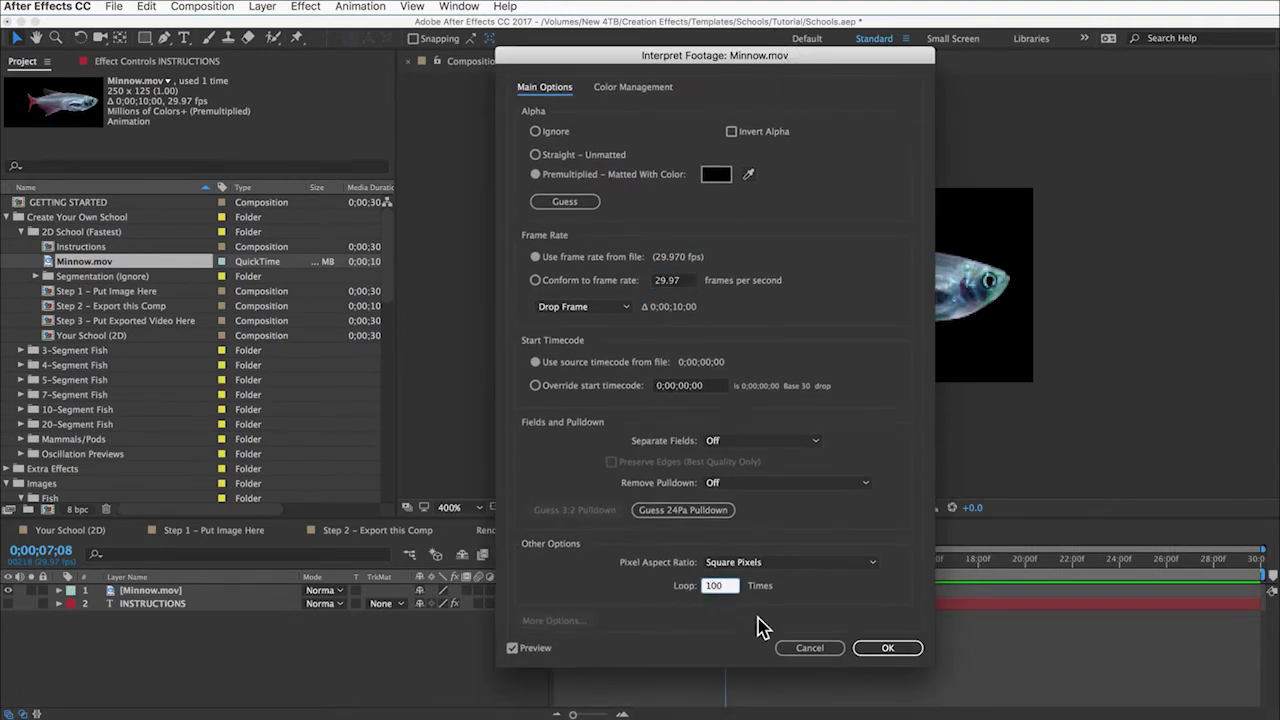
pyautogui.click(858, 652)
pyautogui.moveTo(789, 590); pyautogui.dragTo(1262, 600)
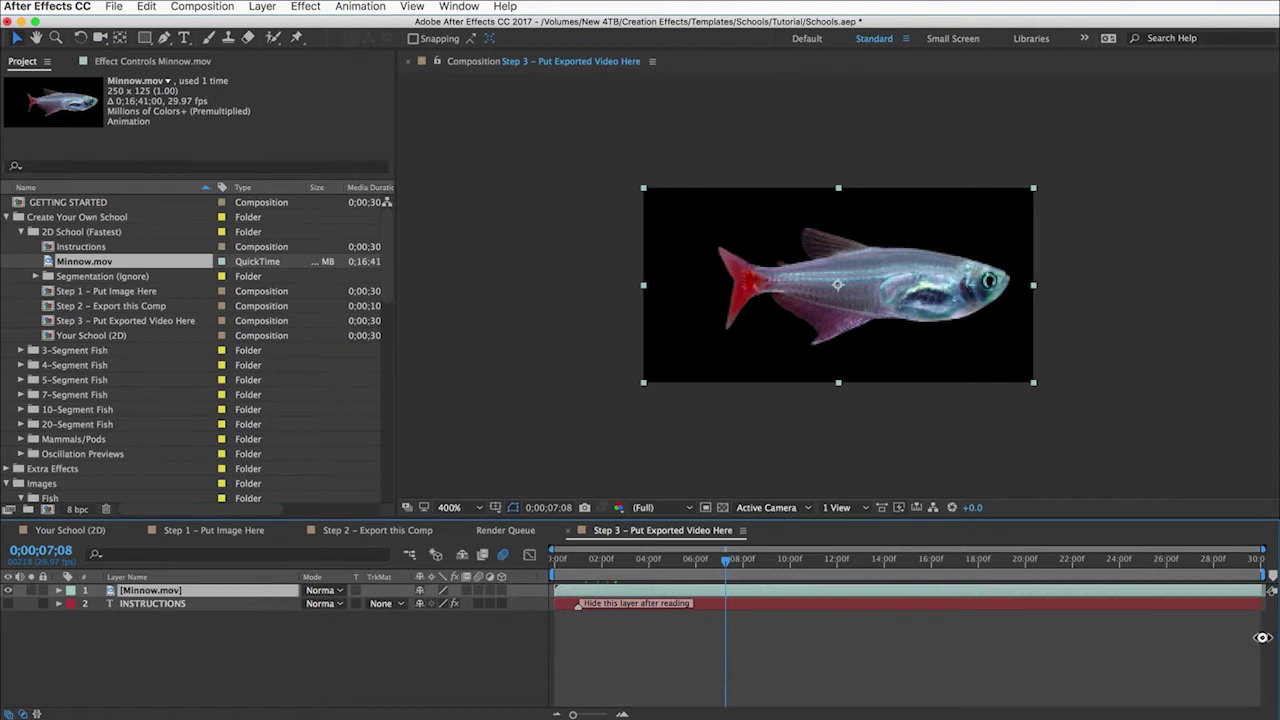
pyautogui.click(362, 683)
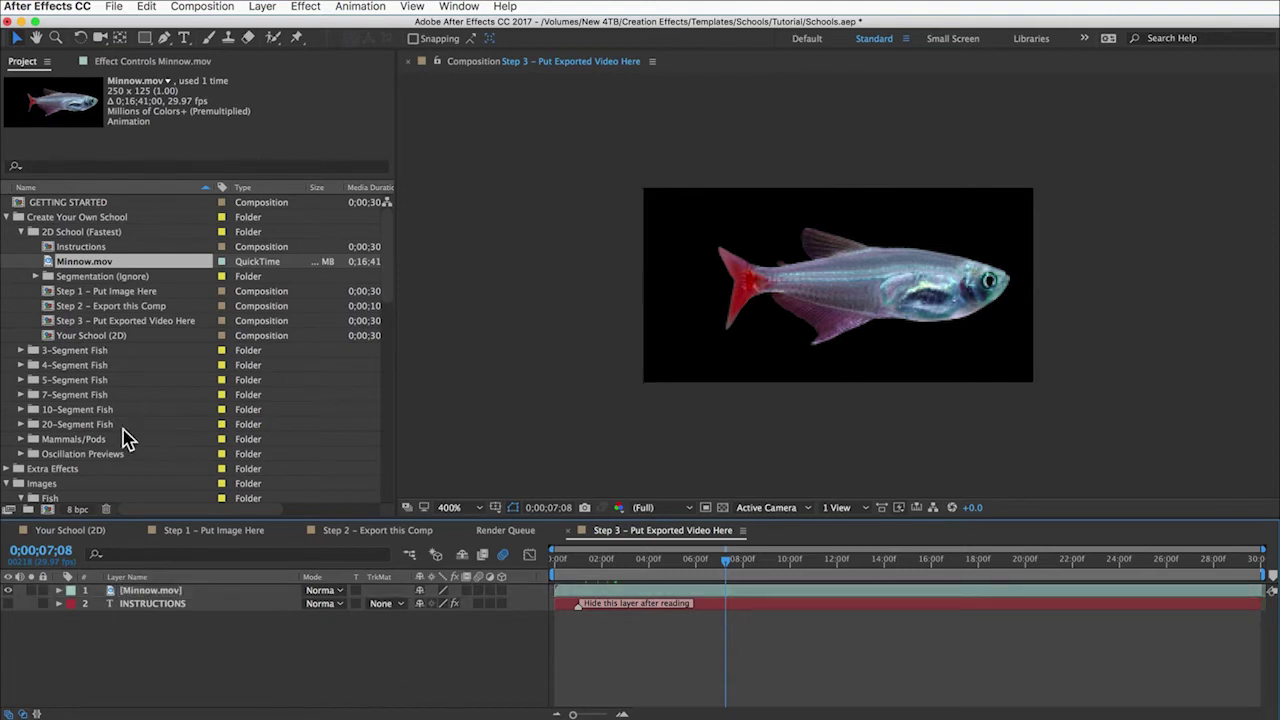
# Step: Open the Your School (2D) composition and turn off solo on the Fish 3 layer to show the whole school
pyautogui.doubleClick(99, 336)
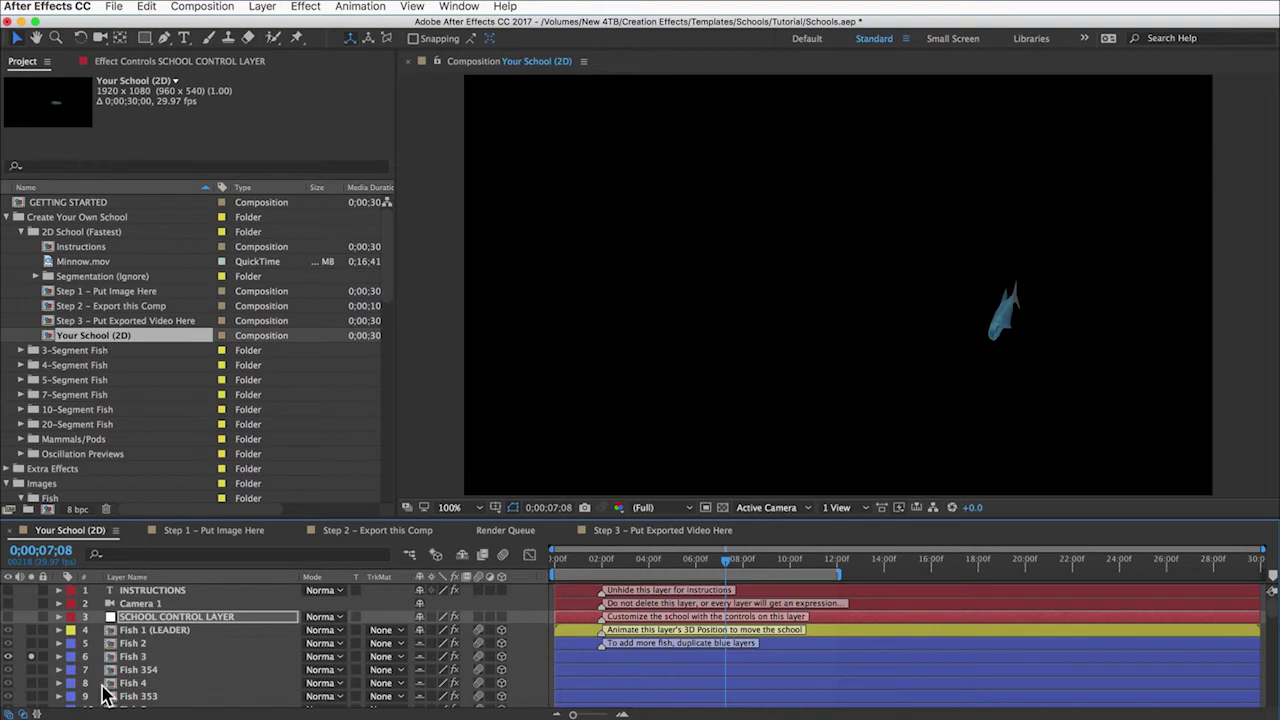
pyautogui.click(31, 656)
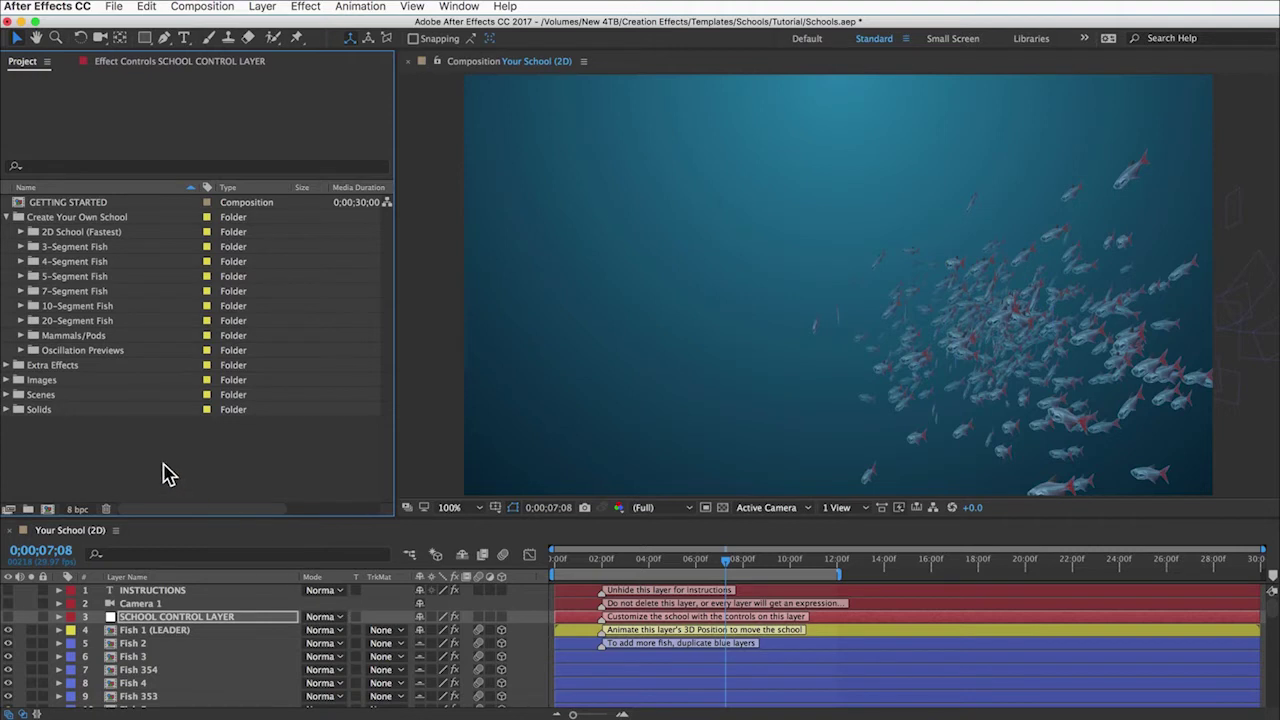
# Step: Open the Your Pod (Dolphins) composition from the Mammals/Pods folder and preview the pod's animation
pyautogui.click(75, 337)
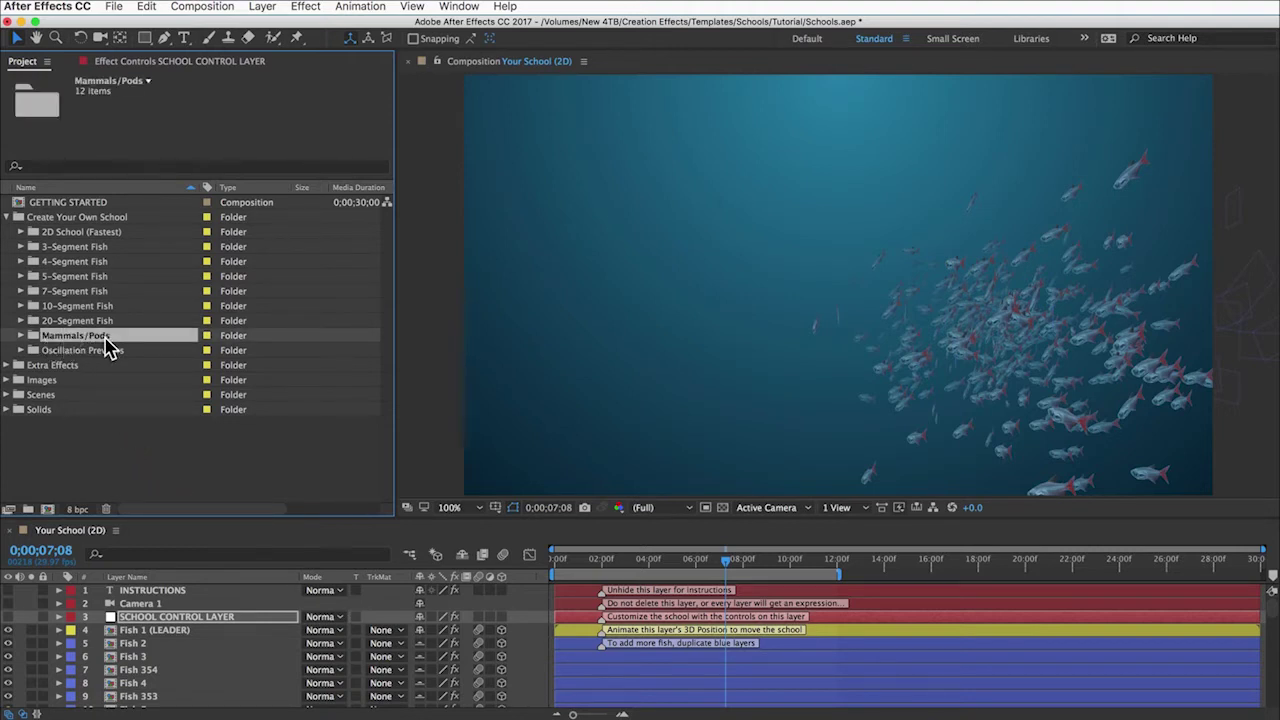
pyautogui.click(21, 336)
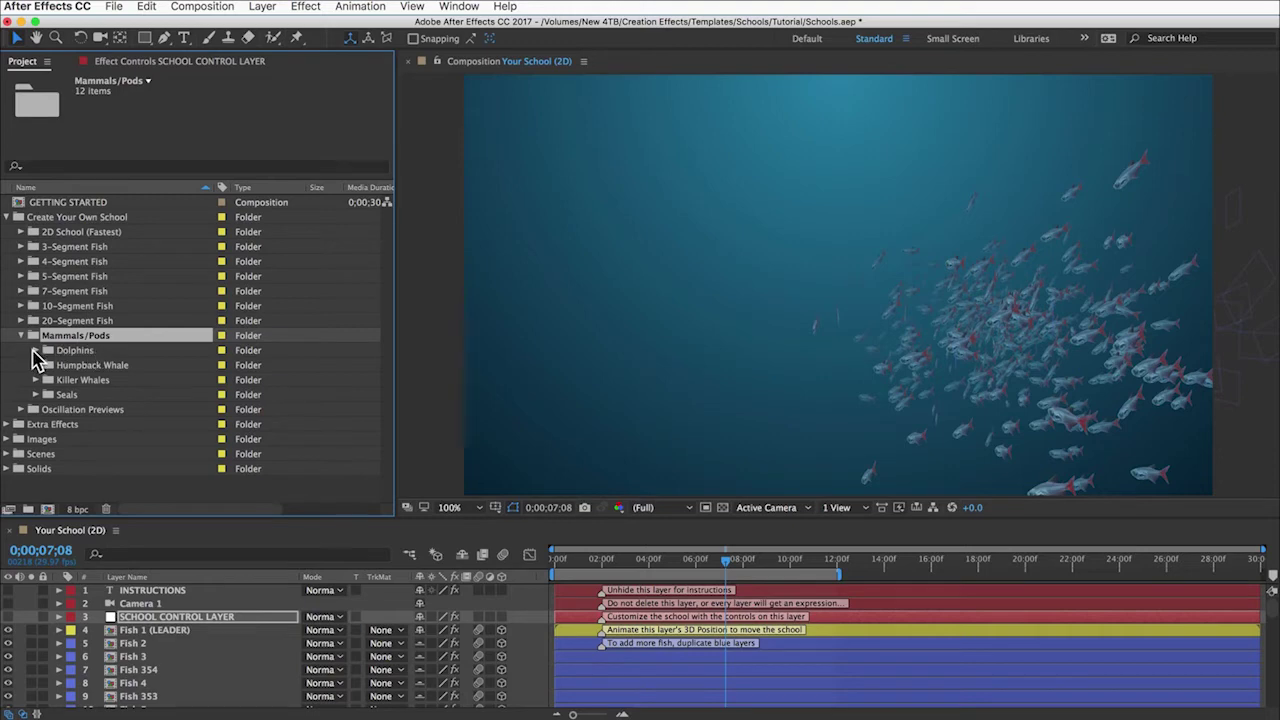
pyautogui.click(35, 351)
pyautogui.doubleClick(92, 381)
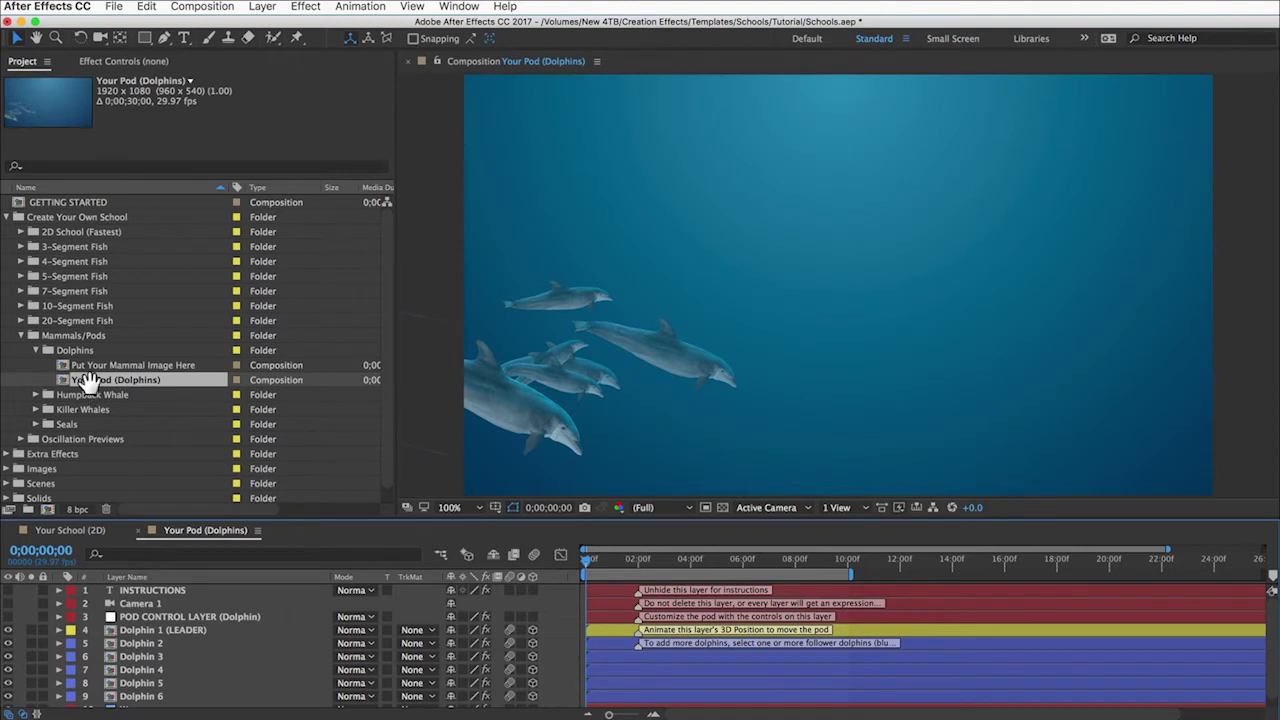
pyautogui.press('space')
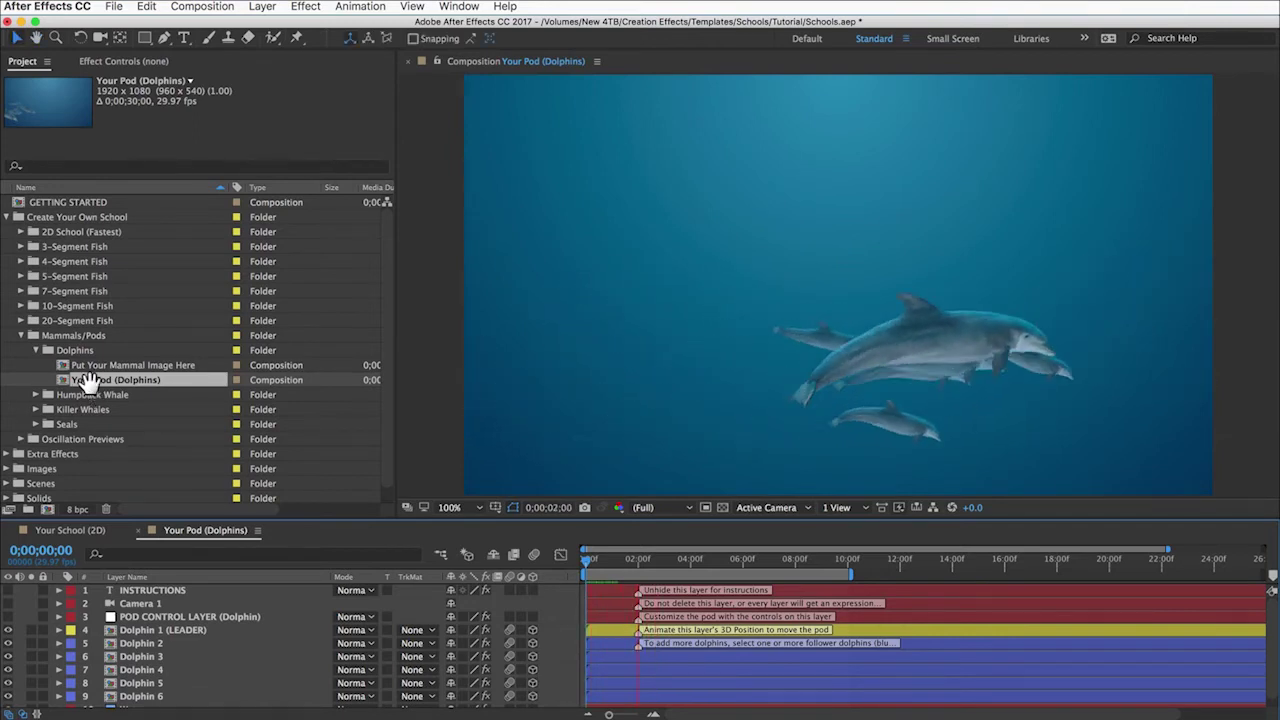
pyautogui.press('space')
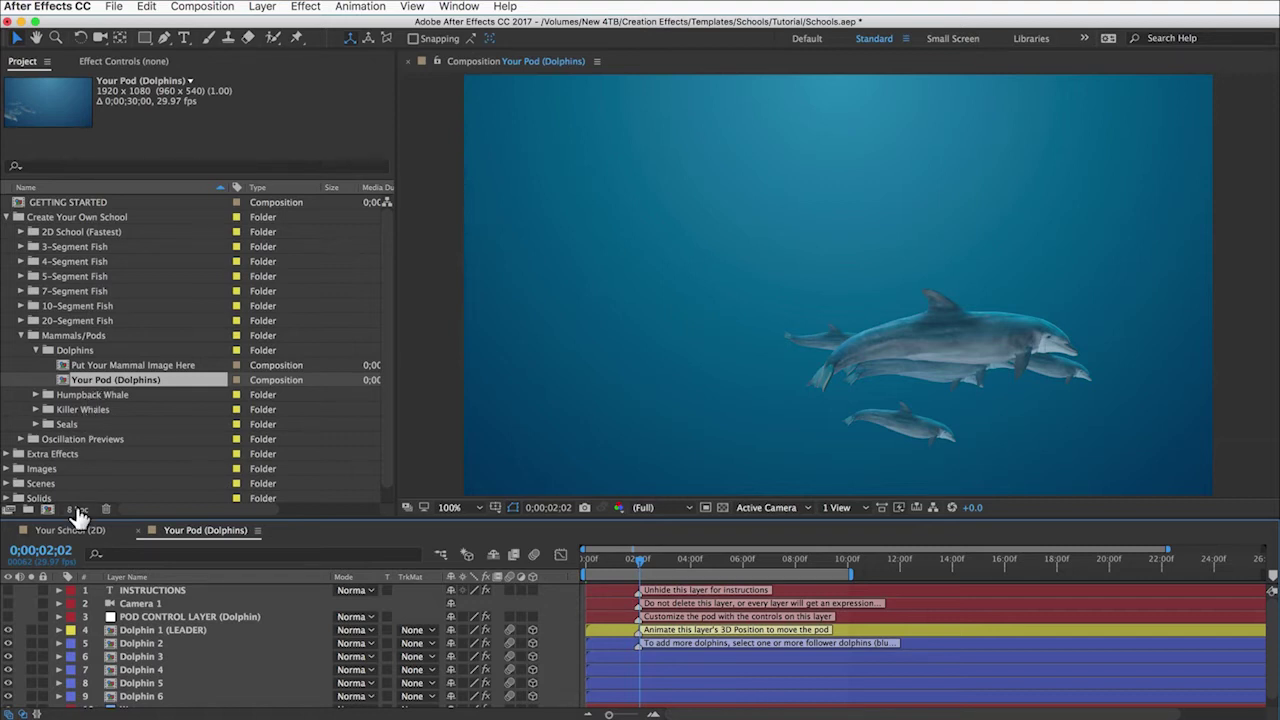
# Step: Reveal the Position property of the Dolphin 1 (LEADER) layer
pyautogui.click(157, 634)
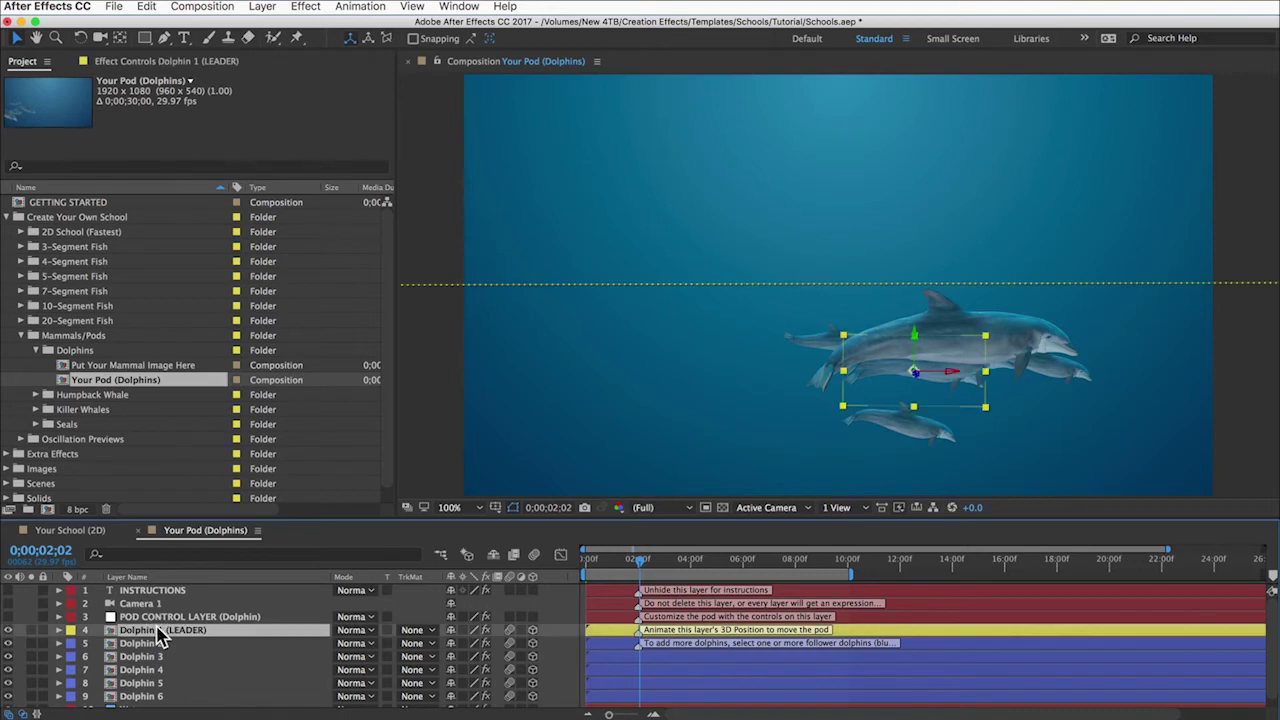
pyautogui.press('p')
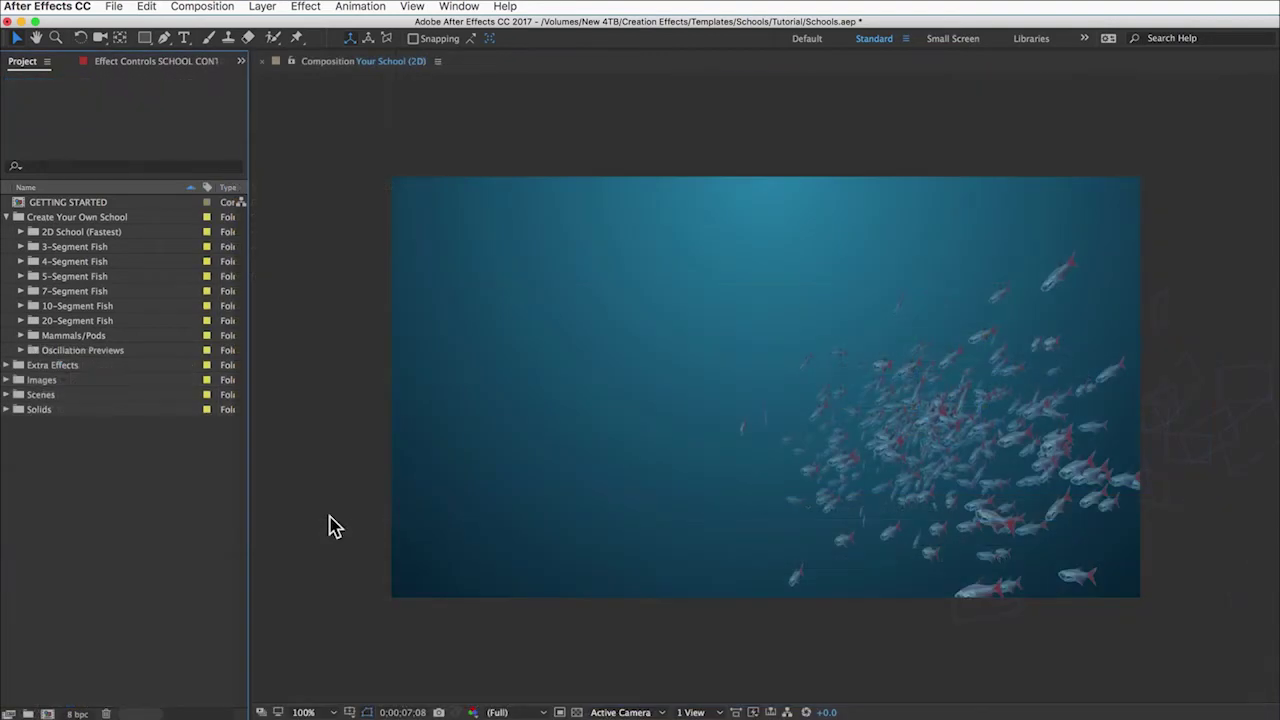
# Step: Open the Sandy Reef composition from the Scenes folder and examine its layer stack
pyautogui.click(36, 396)
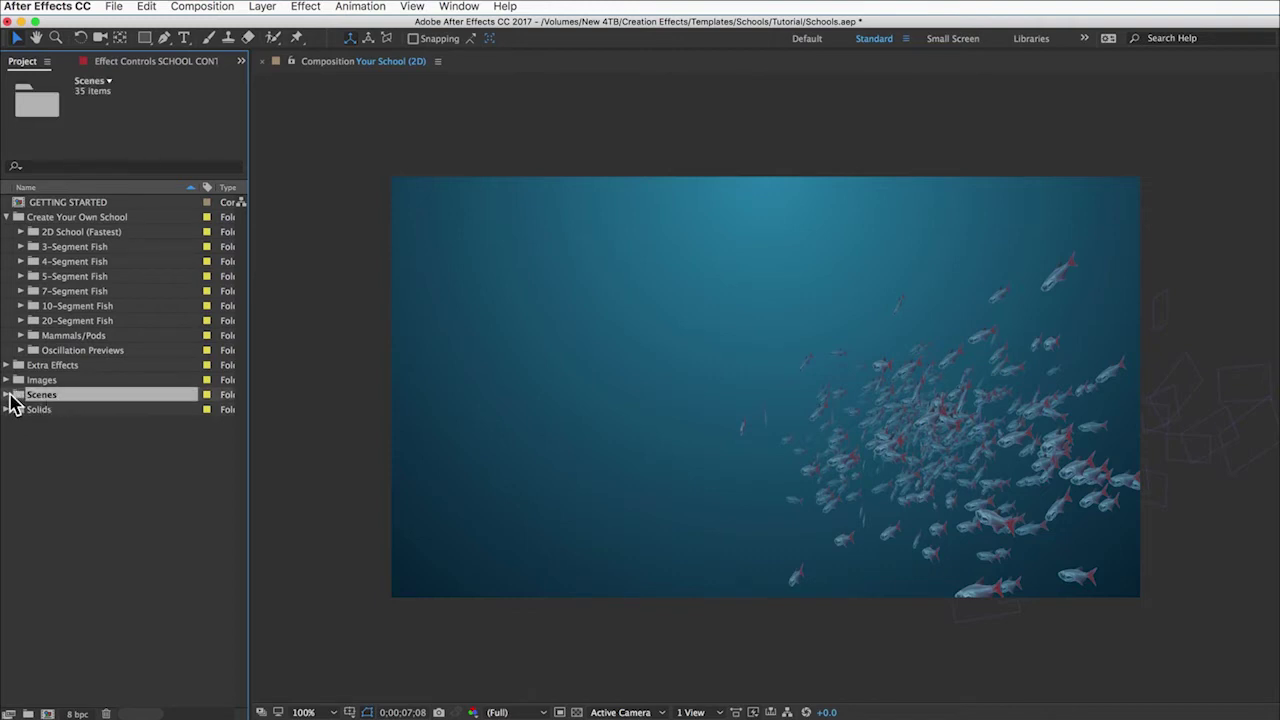
pyautogui.click(9, 396)
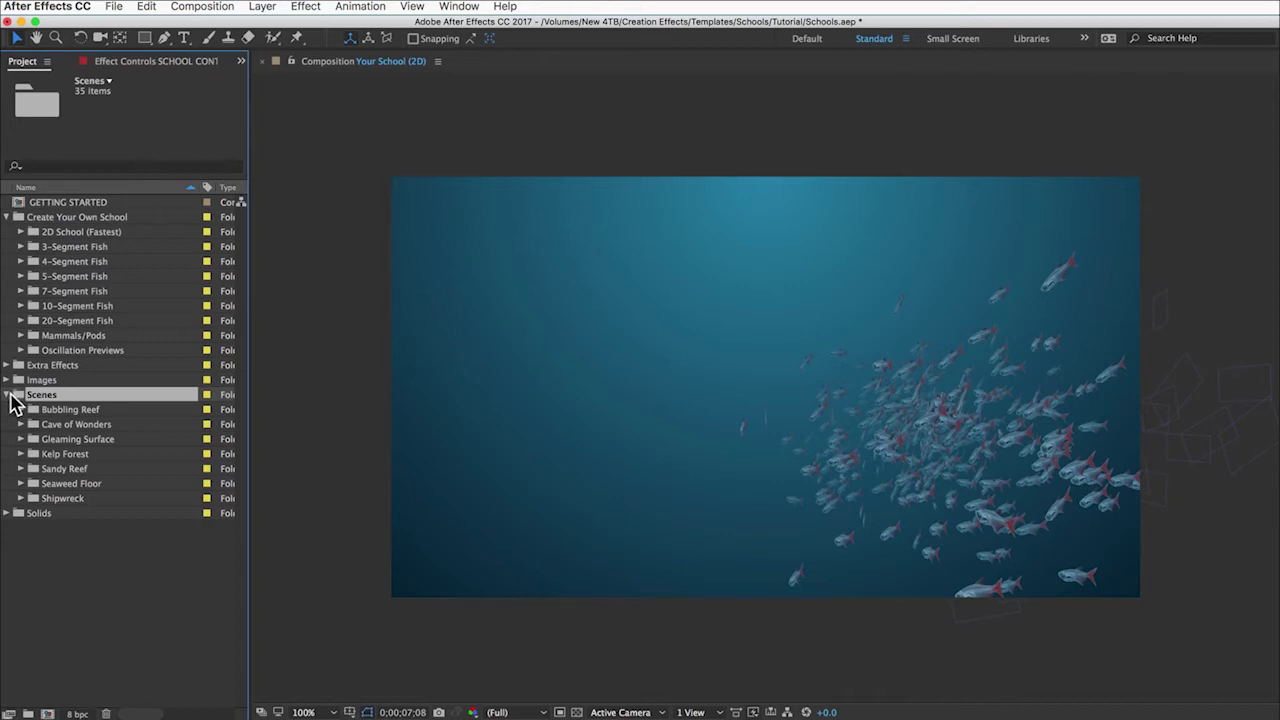
pyautogui.click(21, 468)
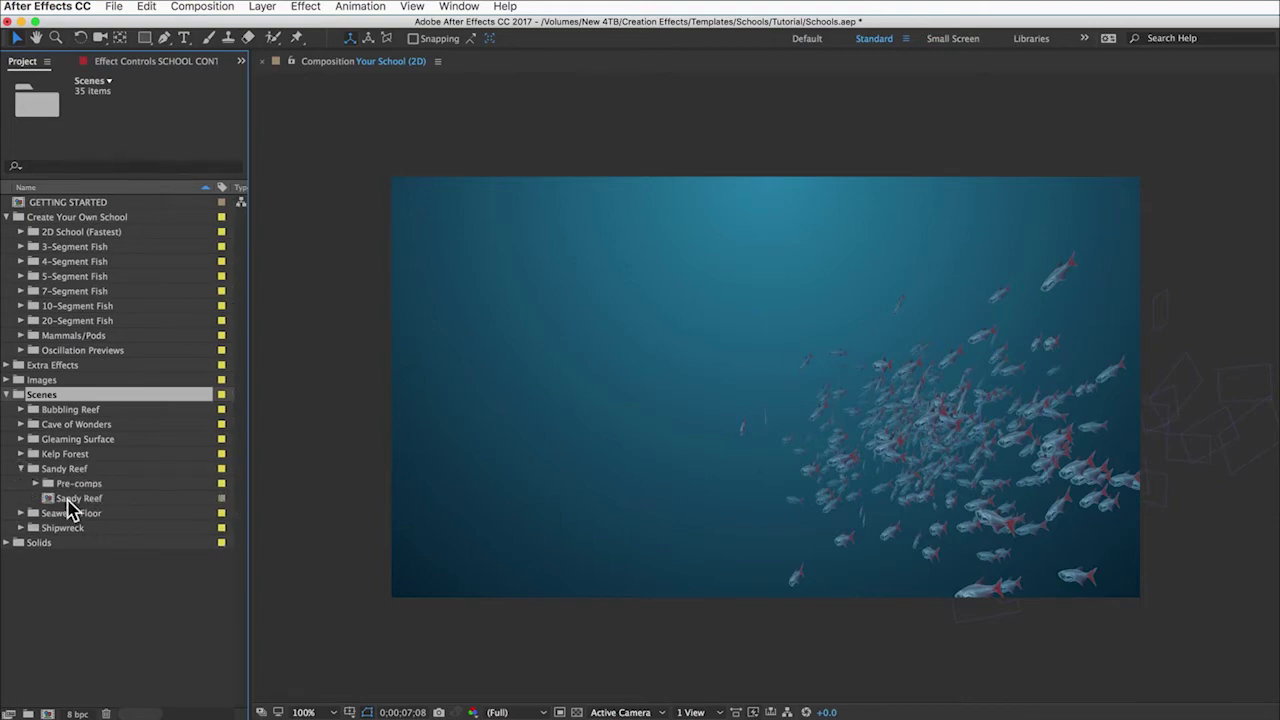
pyautogui.doubleClick(55, 498)
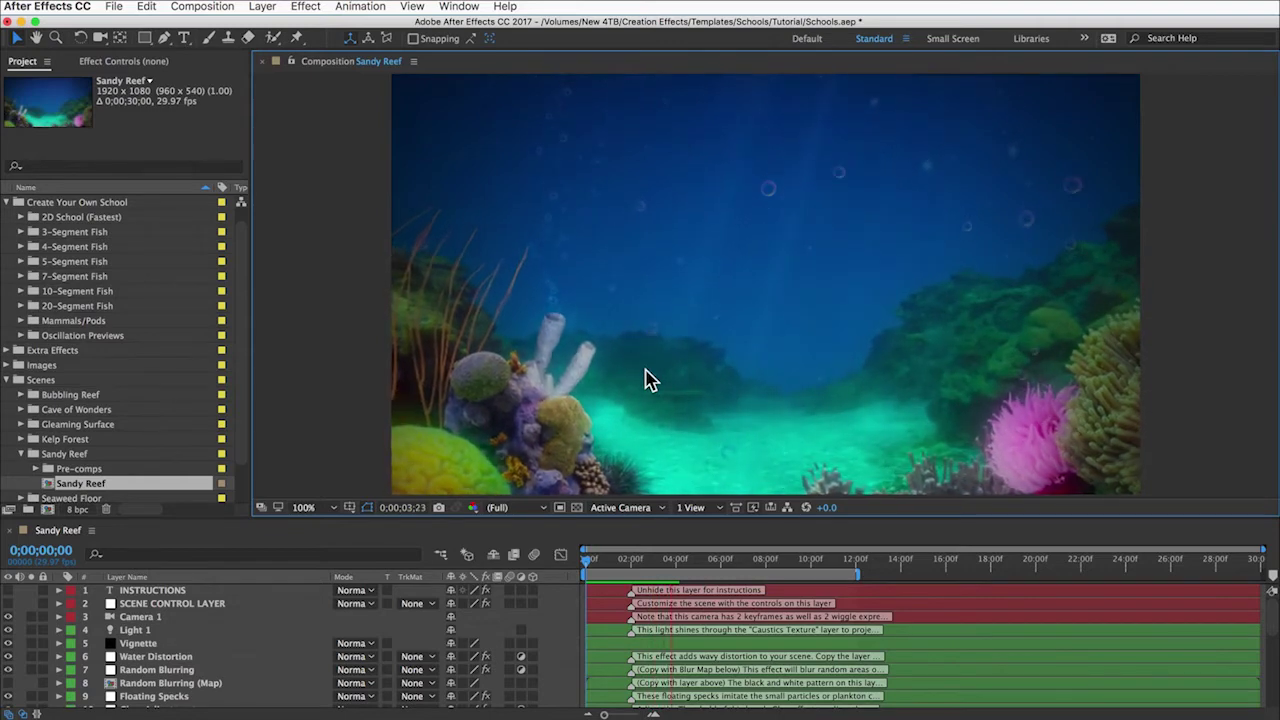
pyautogui.scroll(-6, 198, 663)
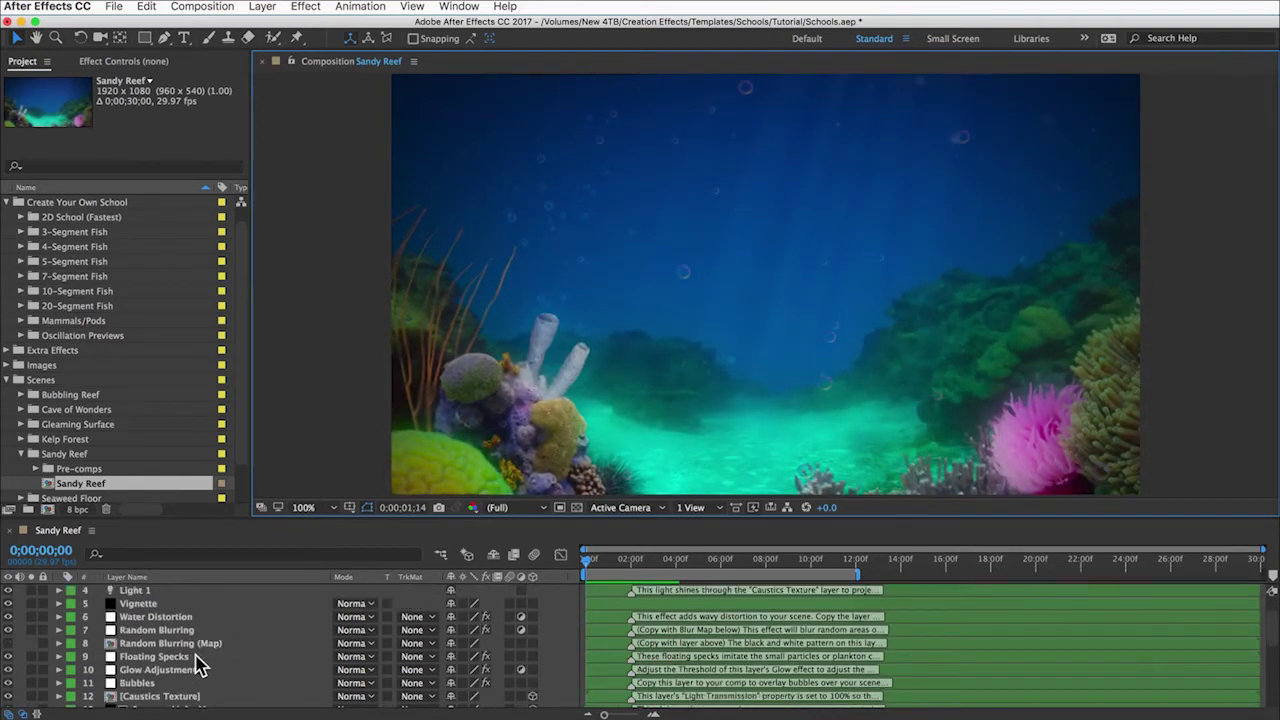
pyautogui.scroll(-2, 198, 663)
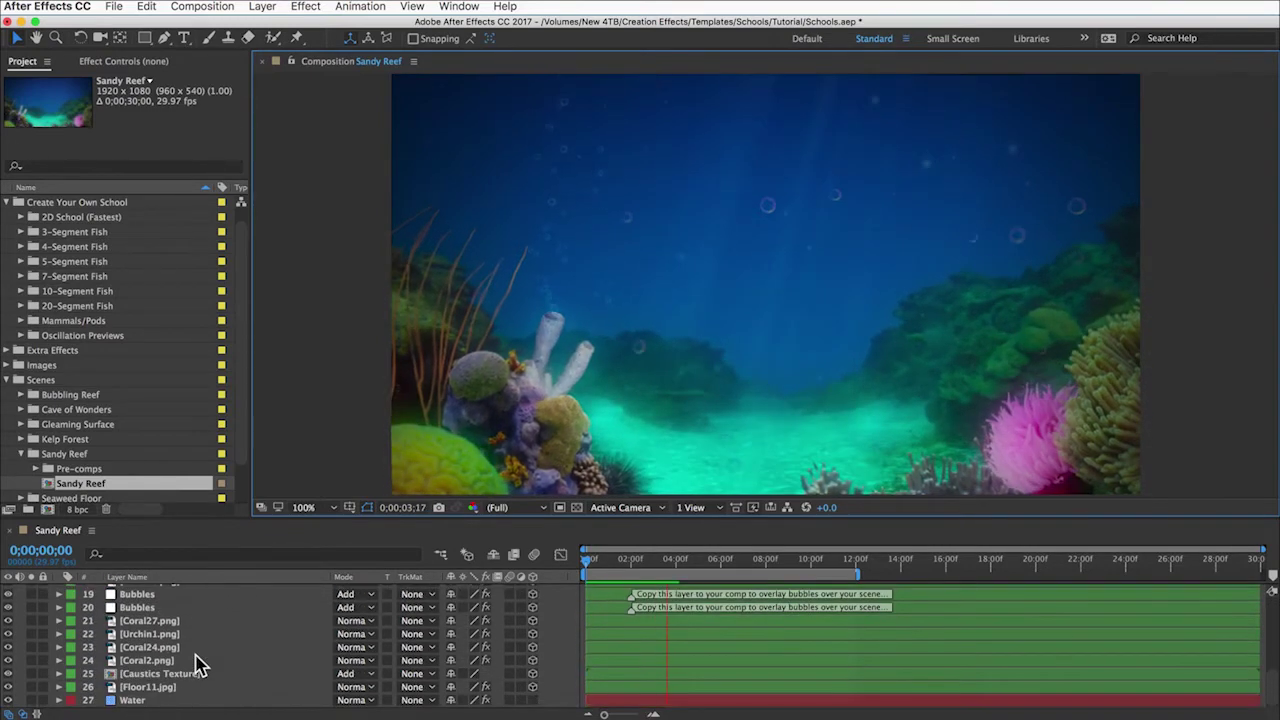
# Step: Select the Coral27.png layer, then pick the Coral28.png layer in the scene with the composition view at 50%
pyautogui.click(150, 621)
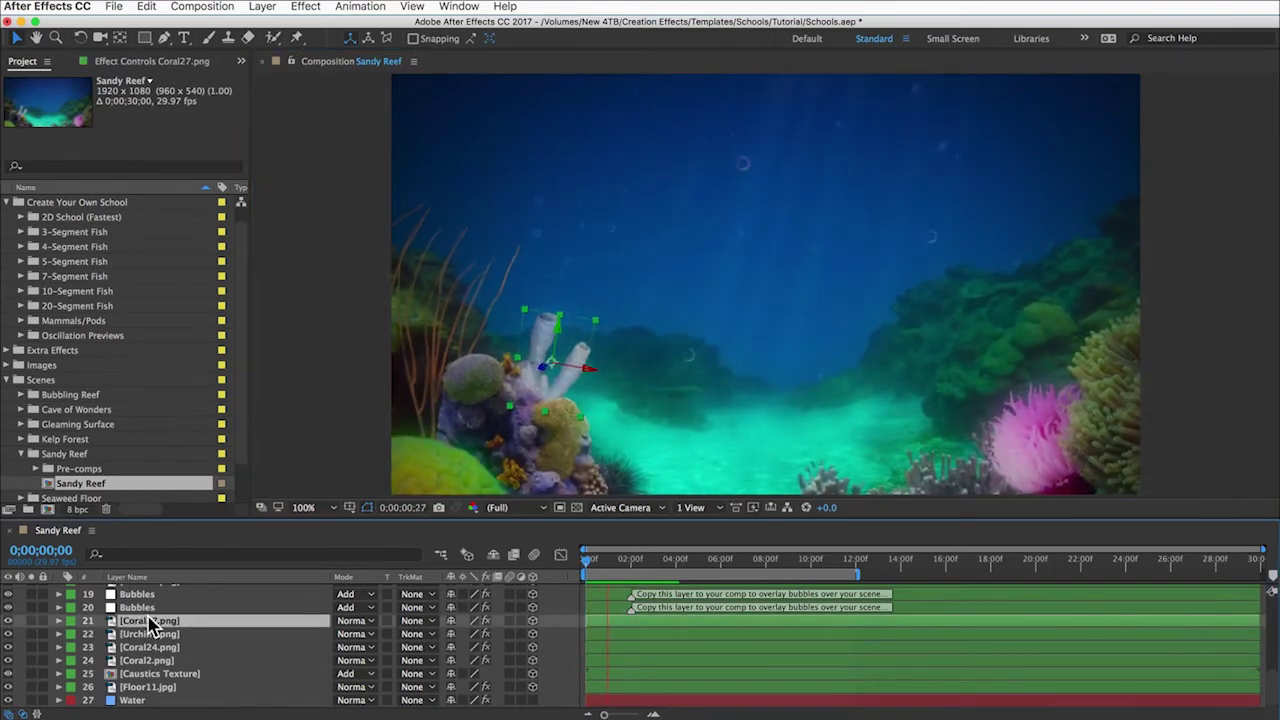
pyautogui.press(',')
pyautogui.press(',')
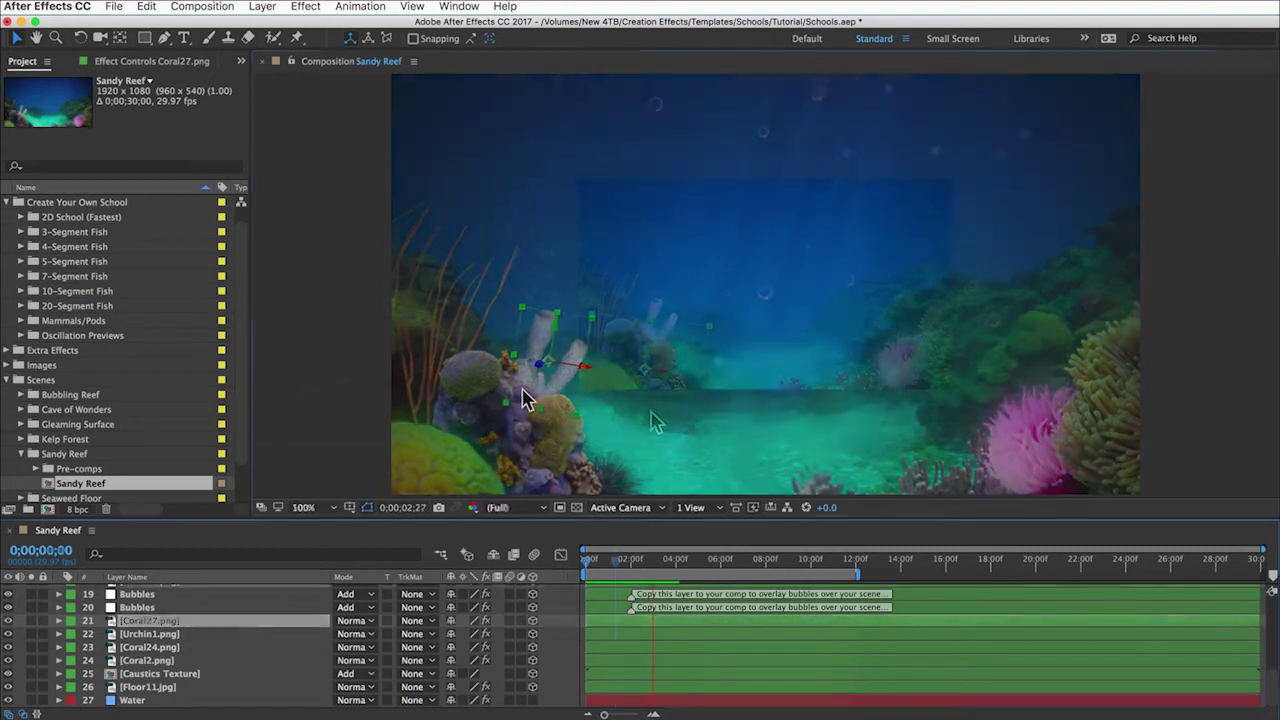
pyautogui.click(651, 420)
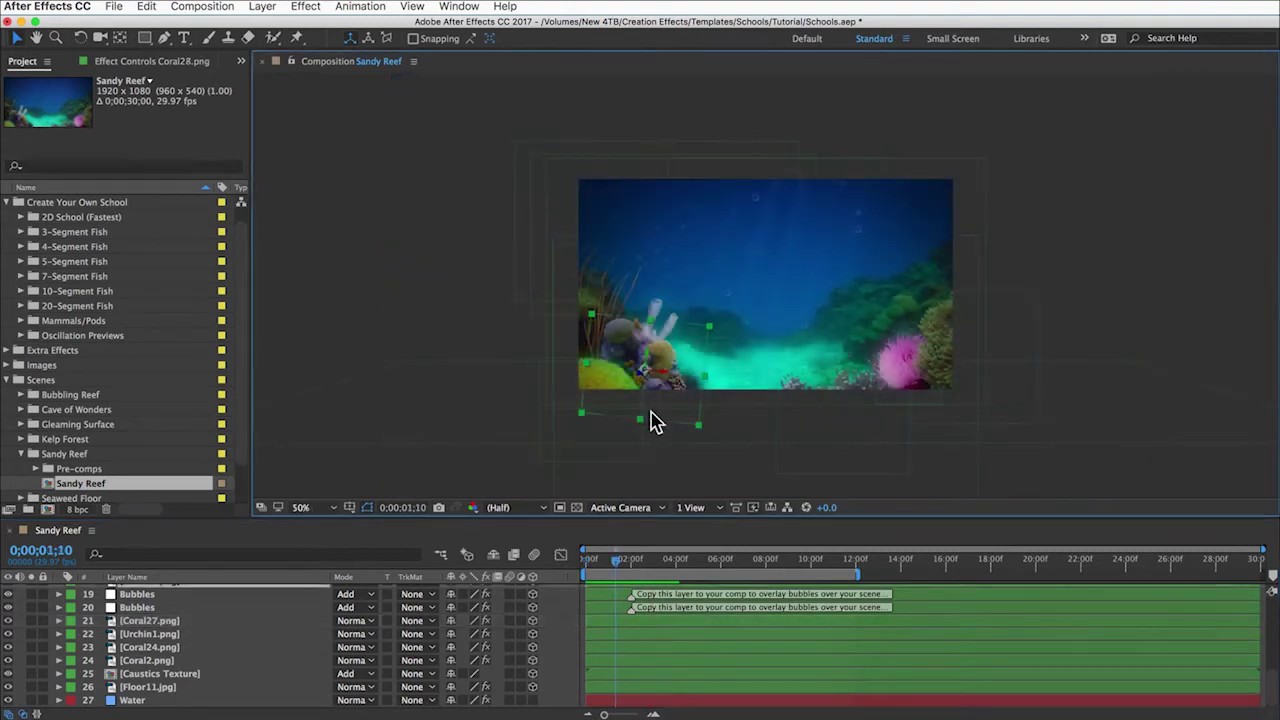
# Step: Expand the Images, Scene Elements and Coral folders in the project and preview the images Coral9.png to Coral13.png
pyautogui.click(6, 365)
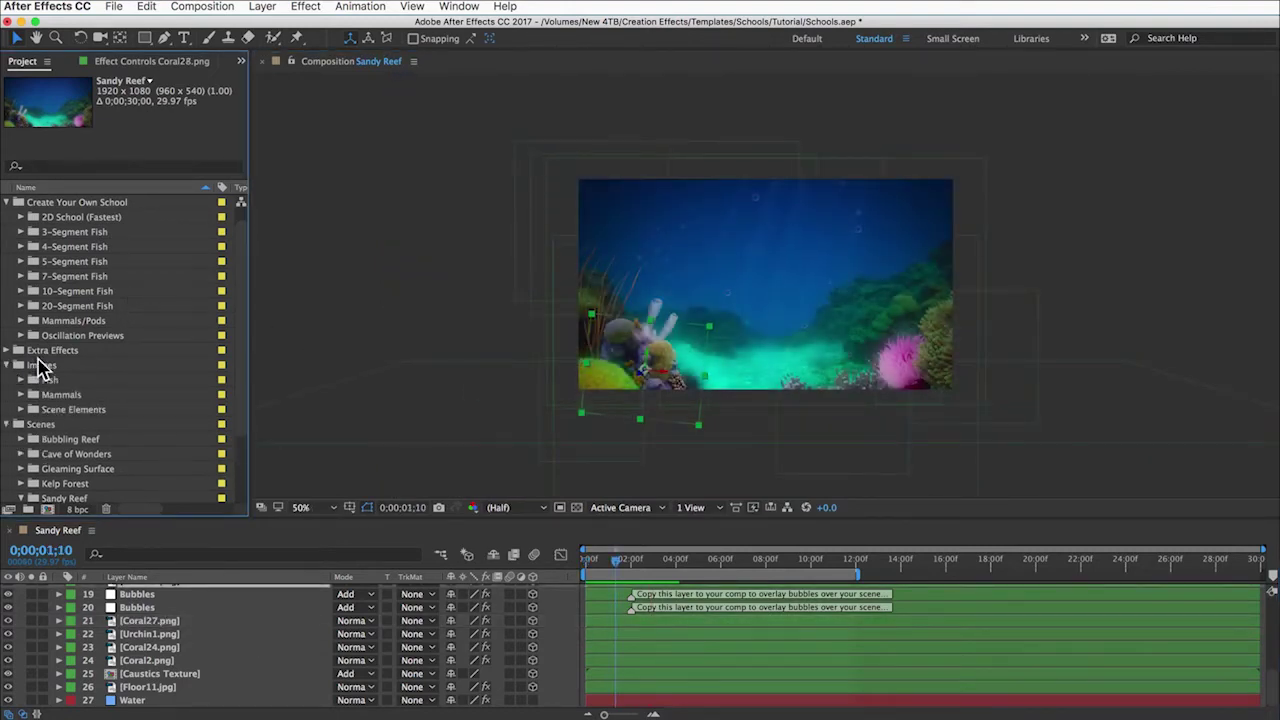
pyautogui.click(70, 411)
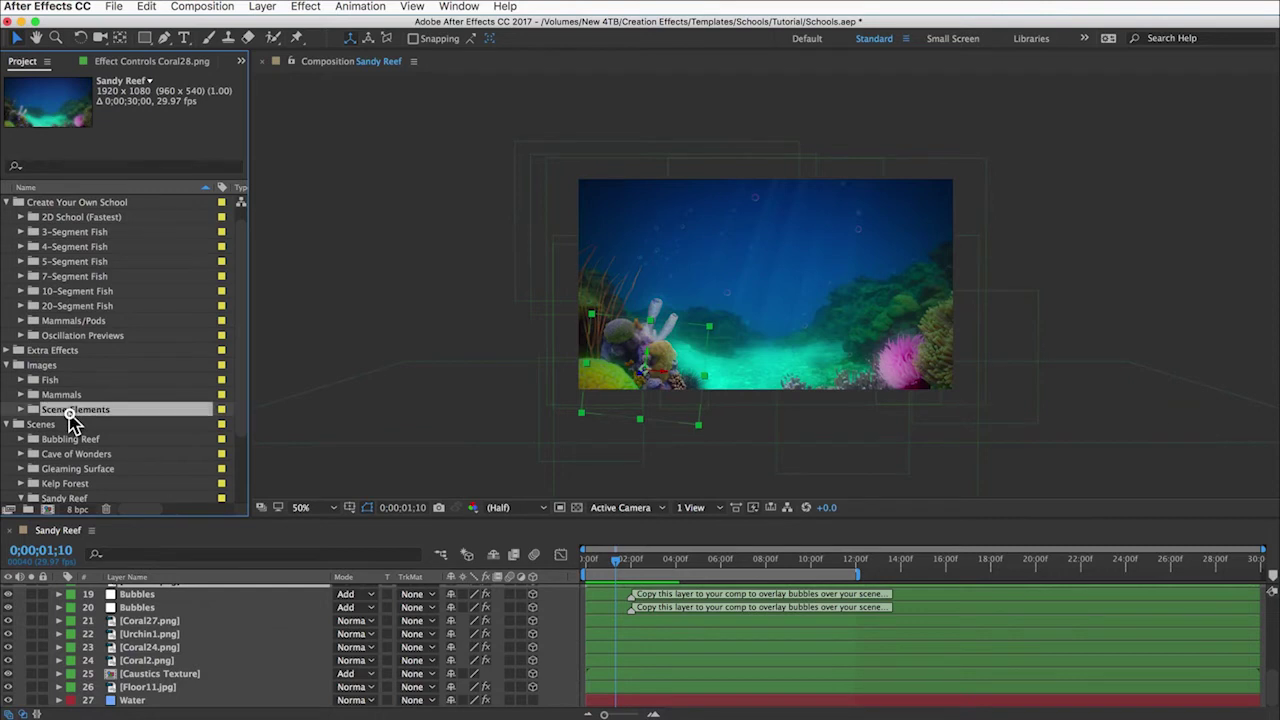
pyautogui.click(19, 409)
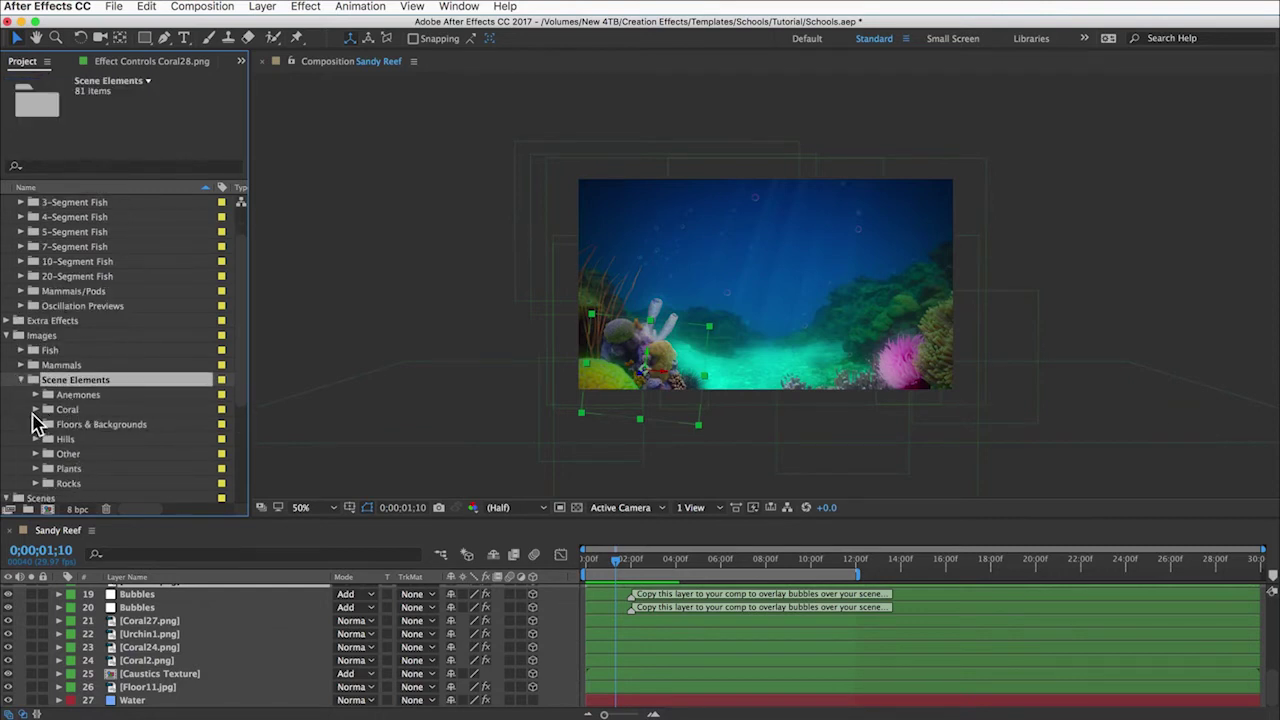
pyautogui.click(35, 409)
pyautogui.click(95, 336)
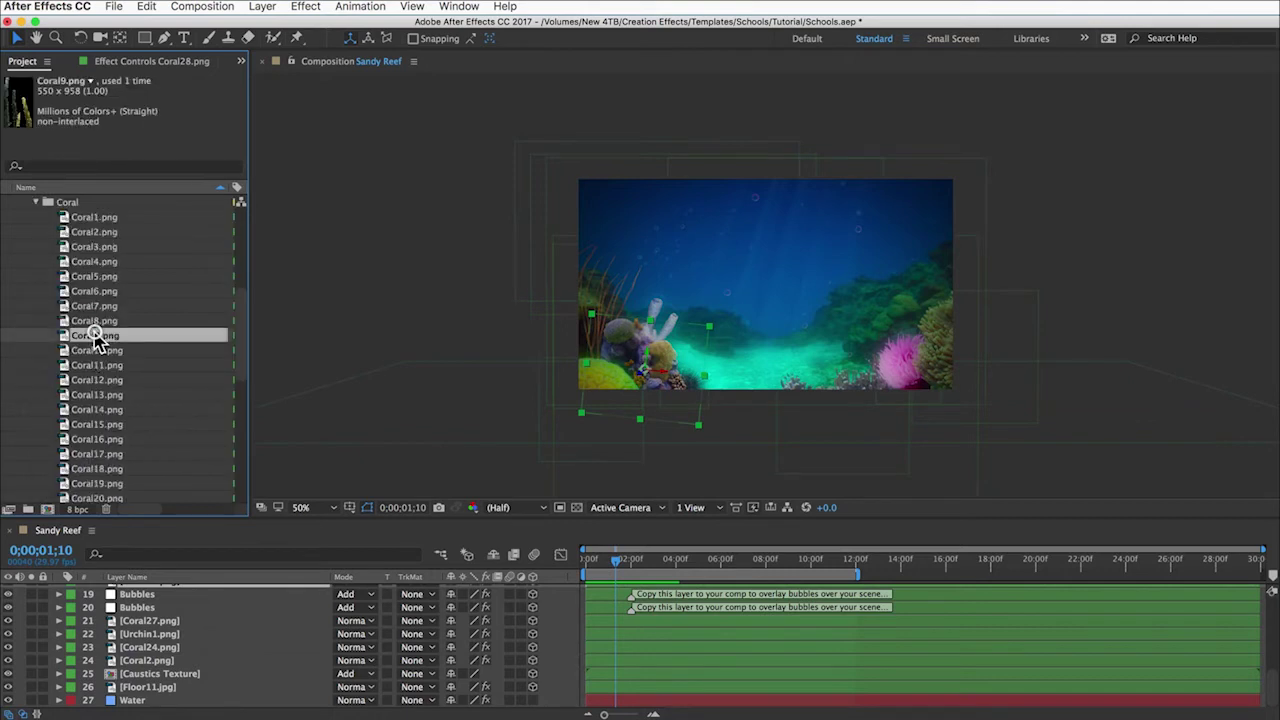
pyautogui.click(94, 352)
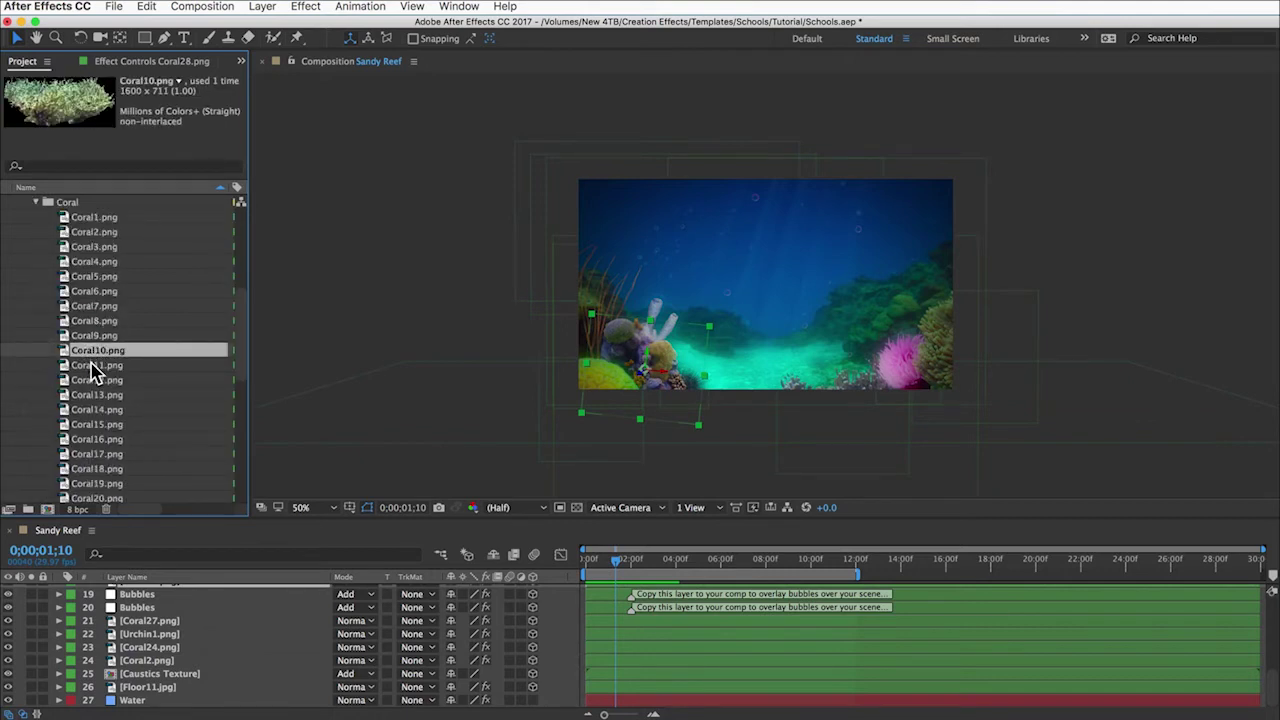
pyautogui.click(92, 366)
pyautogui.click(90, 381)
pyautogui.click(91, 396)
# Step: Add Coral10.png directly above the Coral27.png layer as a 3D layer and bring its Z position forward to about -1168
pyautogui.click(89, 351)
pyautogui.moveTo(89, 351); pyautogui.dragTo(165, 620)
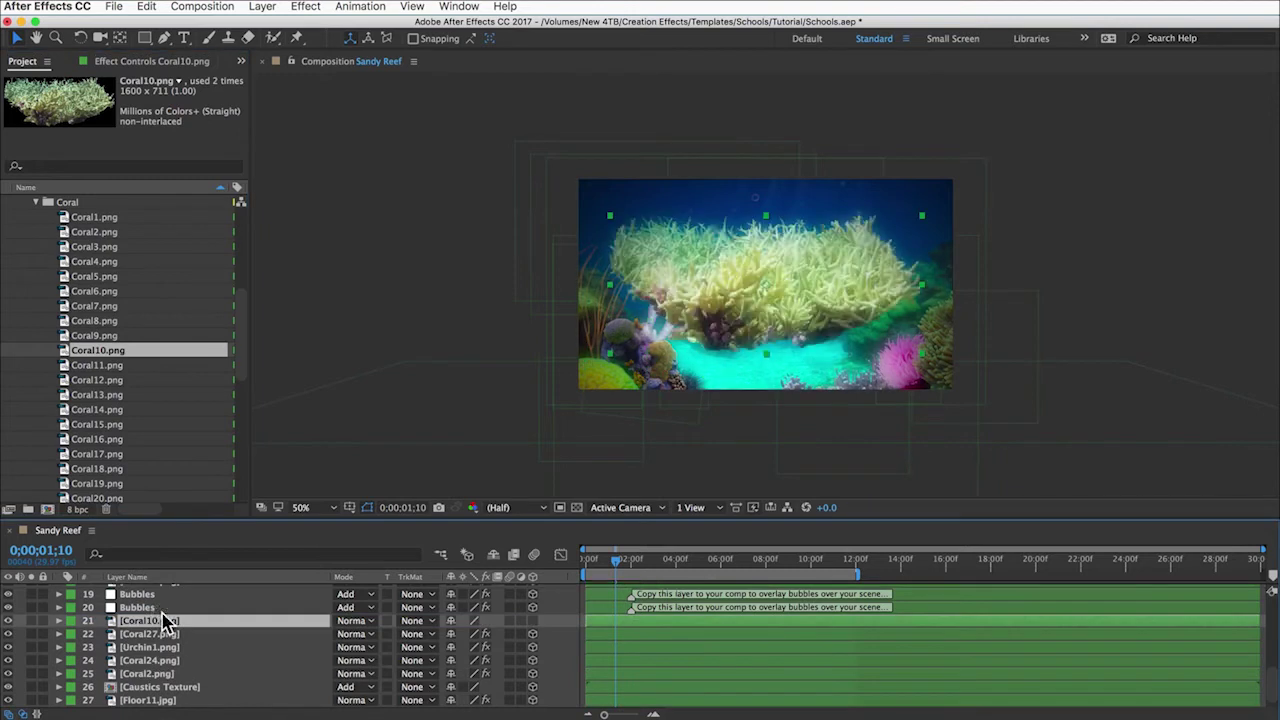
pyautogui.click(532, 621)
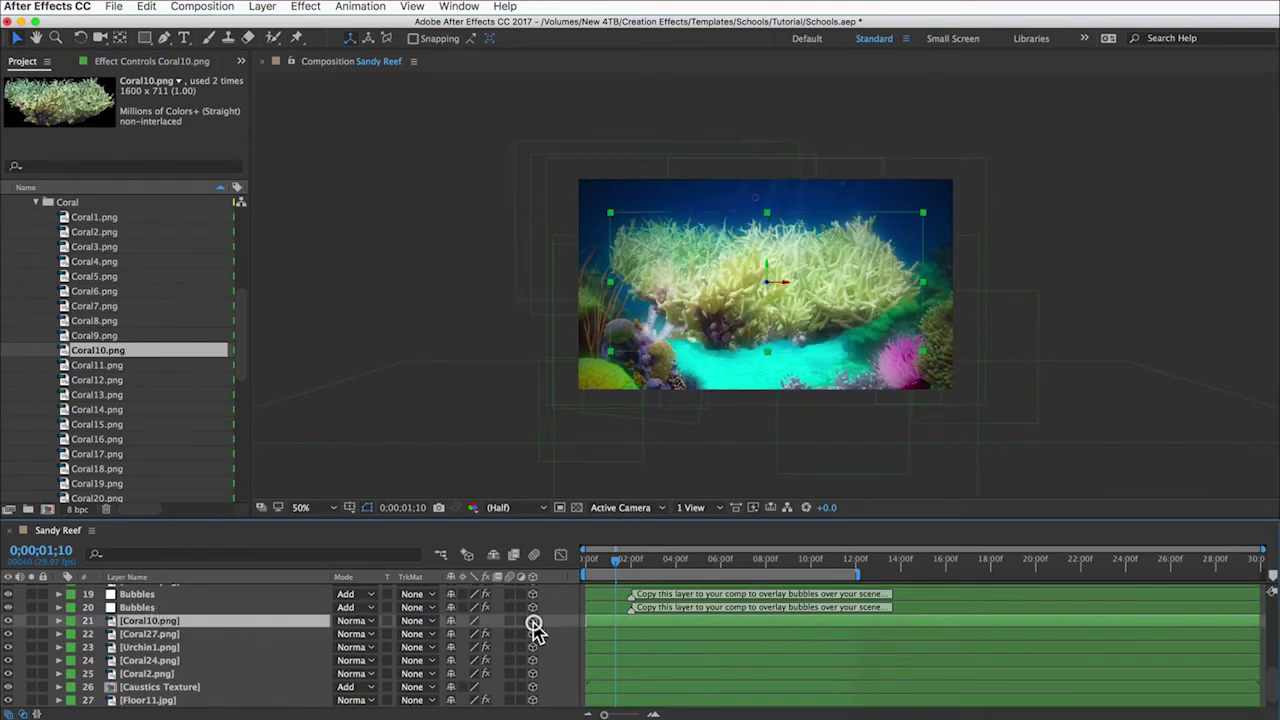
pyautogui.press('p')
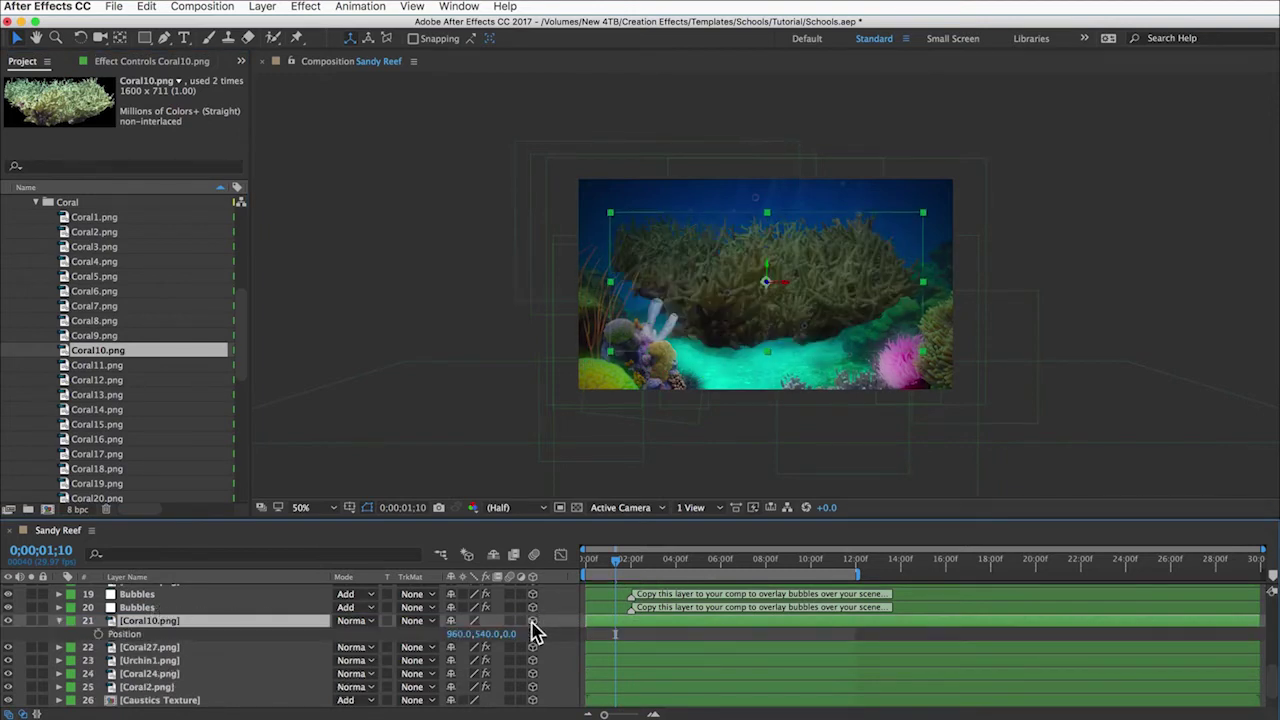
pyautogui.moveTo(510, 634); pyautogui.dragTo(225, 664)
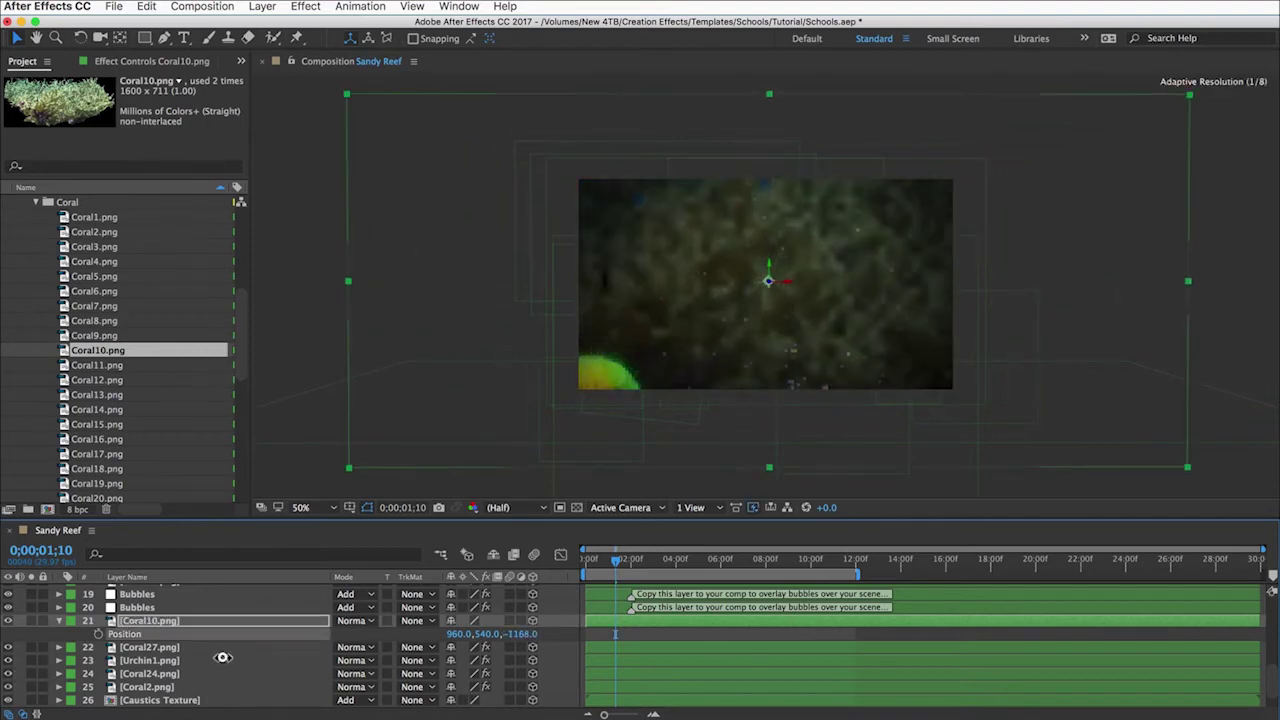
# Step: Scale the Coral10.png layer to 29% and lower it so only its upper part shows along the scene's bottom edge
pyautogui.click(129, 618)
pyautogui.press('s')
pyautogui.moveTo(445, 638); pyautogui.dragTo(420, 646)
pyautogui.moveTo(766, 289); pyautogui.dragTo(776, 330)
pyautogui.press('super+z')
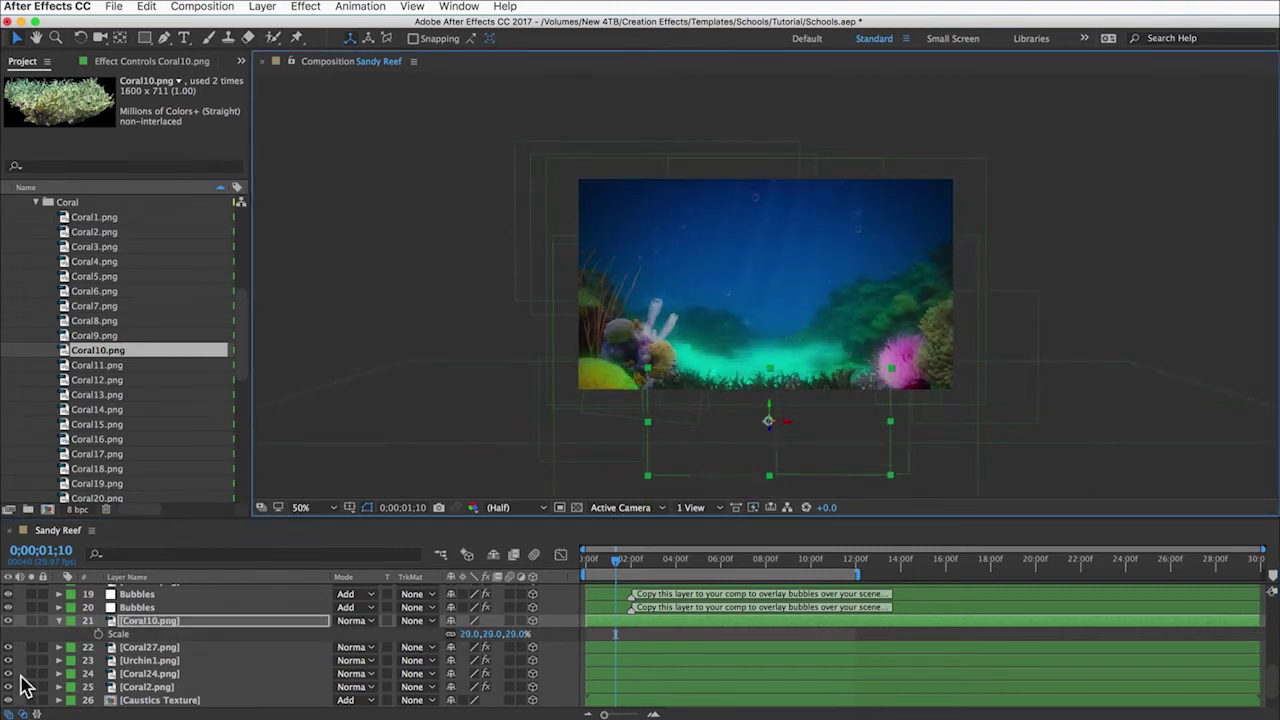
# Step: Turn off Accepts Lights in the Material Options of the Coral10.png layer and collapse its properties
pyautogui.click(142, 621)
pyautogui.press('a')
pyautogui.press('a')
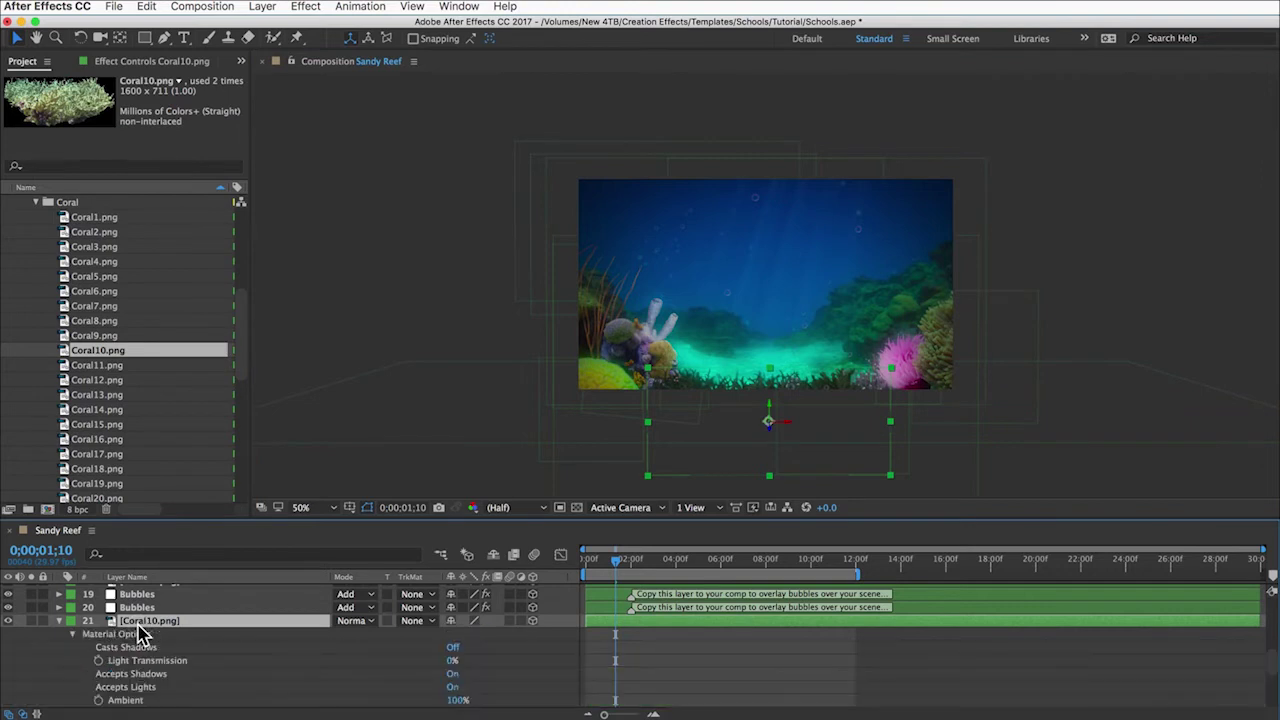
pyautogui.scroll(-1, 142, 636)
pyautogui.click(452, 673)
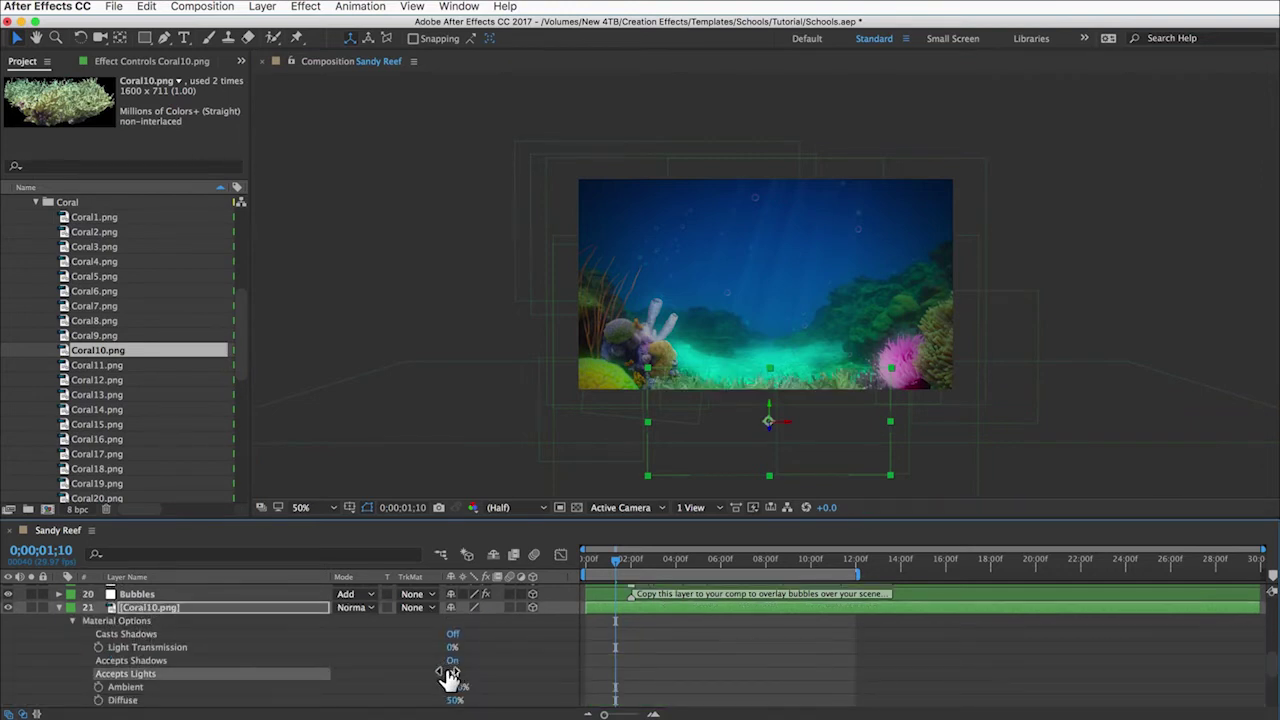
pyautogui.click(178, 608)
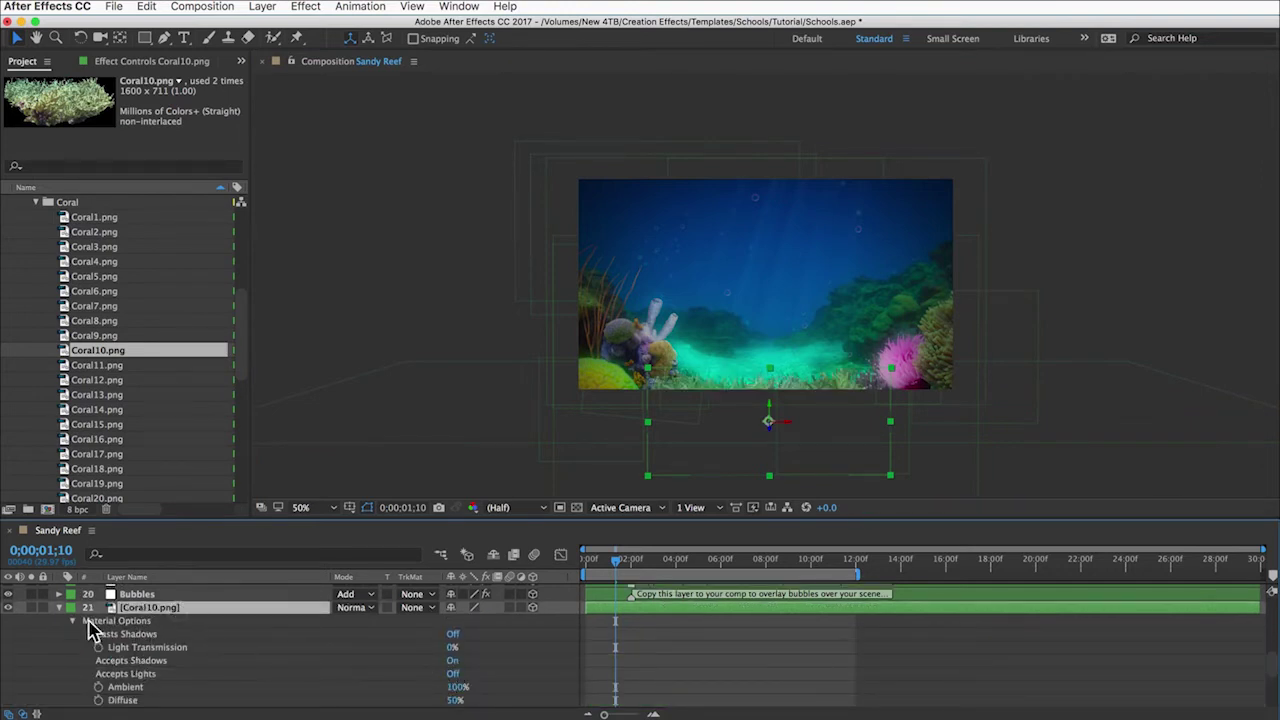
pyautogui.click(58, 607)
# Step: Copy the Tint 1 effect from the Coral27.png layer and paste it onto the Coral10.png layer
pyautogui.click(138, 622)
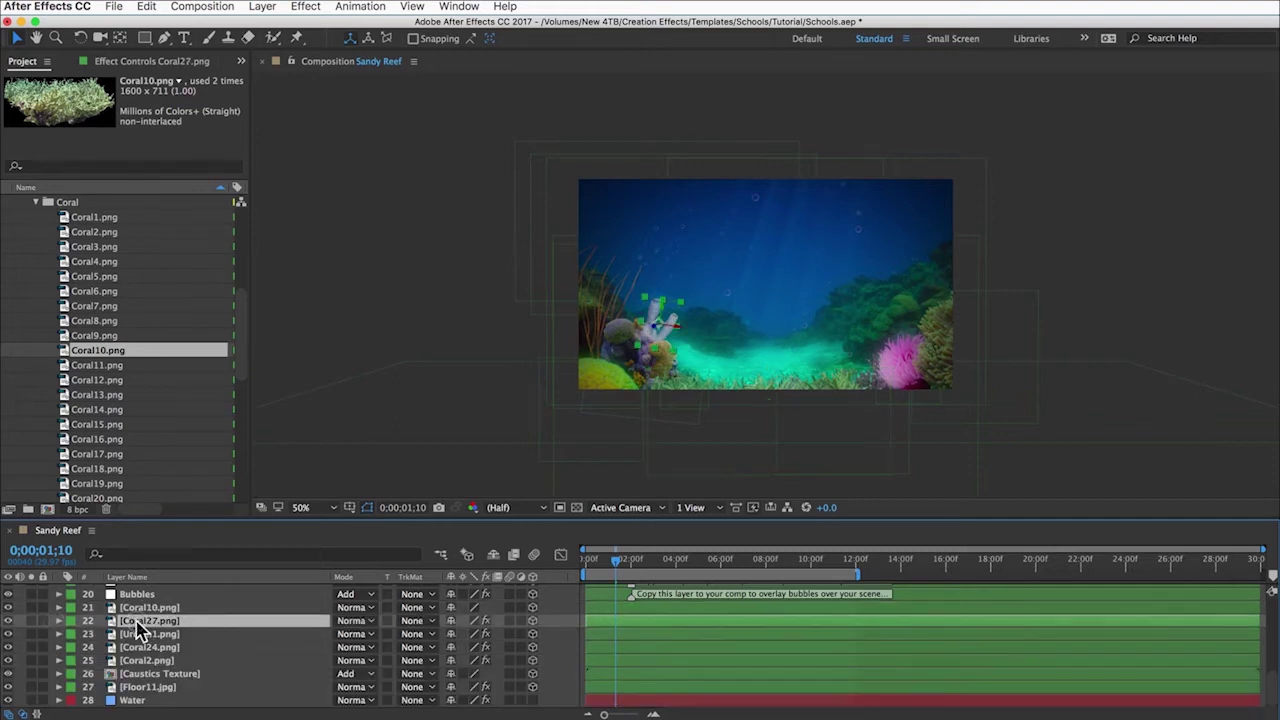
pyautogui.click(129, 64)
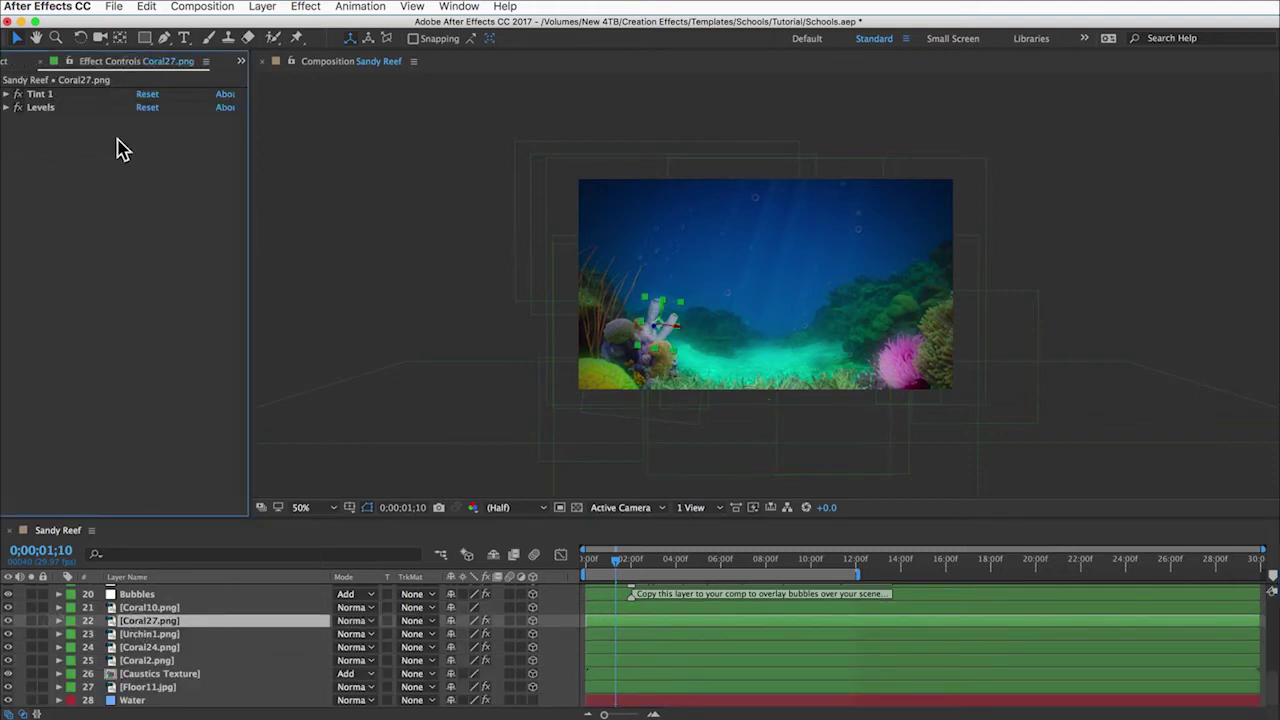
pyautogui.click(40, 94)
pyautogui.click(145, 7)
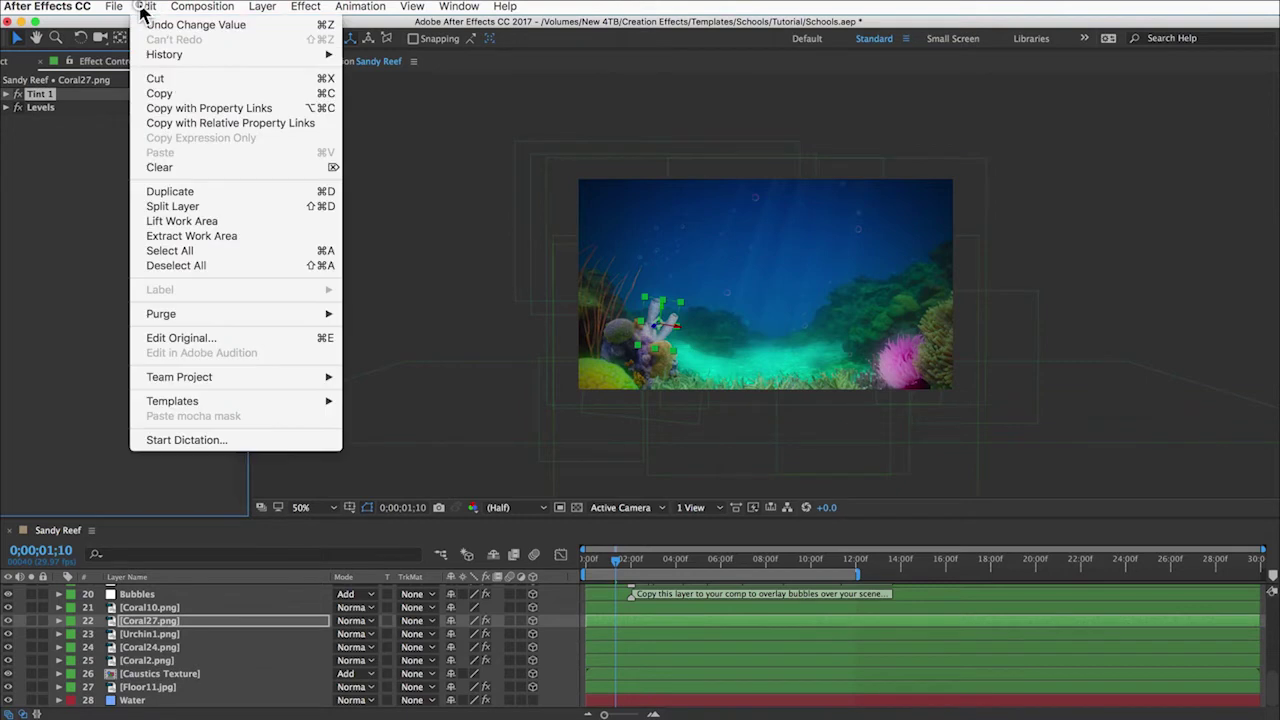
pyautogui.click(138, 96)
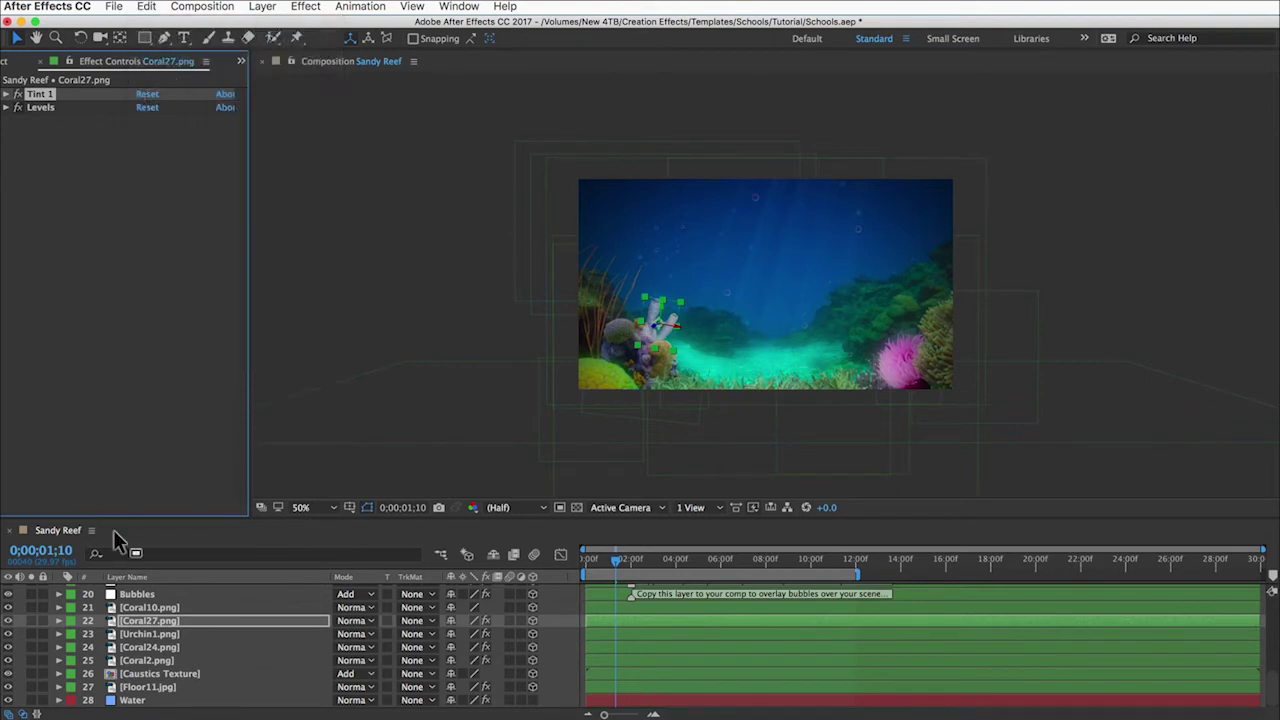
pyautogui.click(150, 608)
pyautogui.click(146, 7)
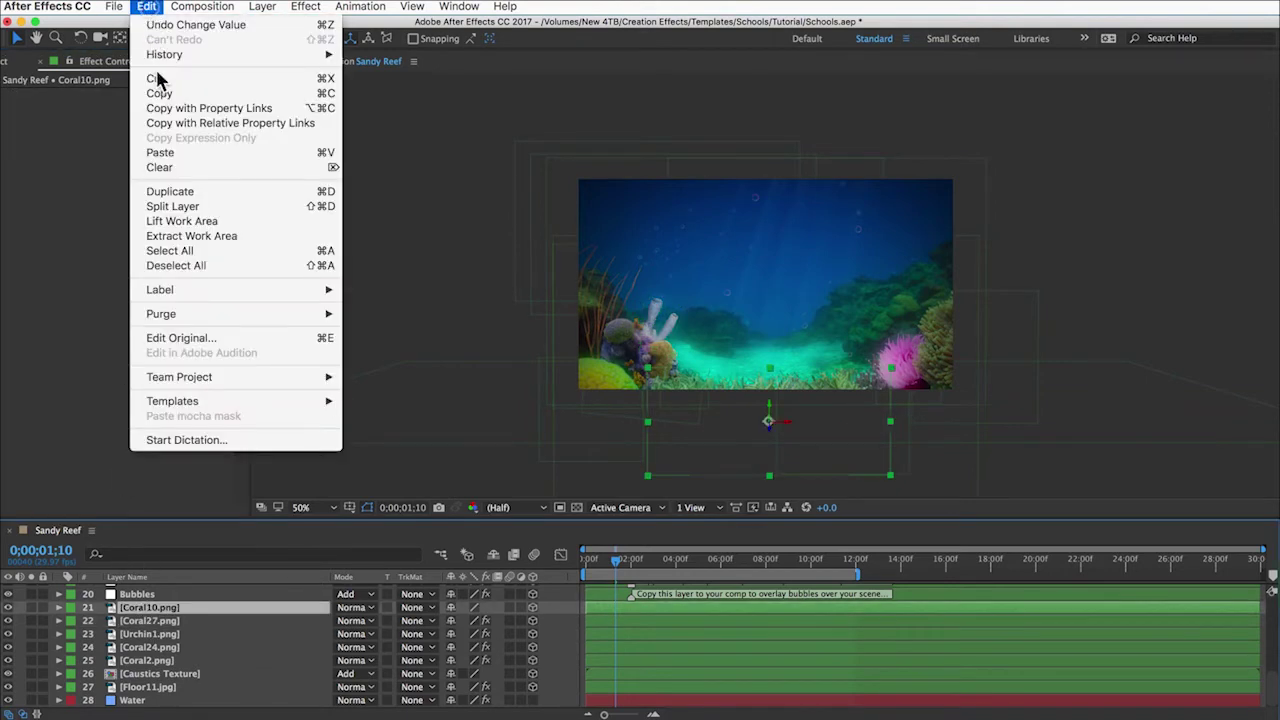
pyautogui.click(160, 153)
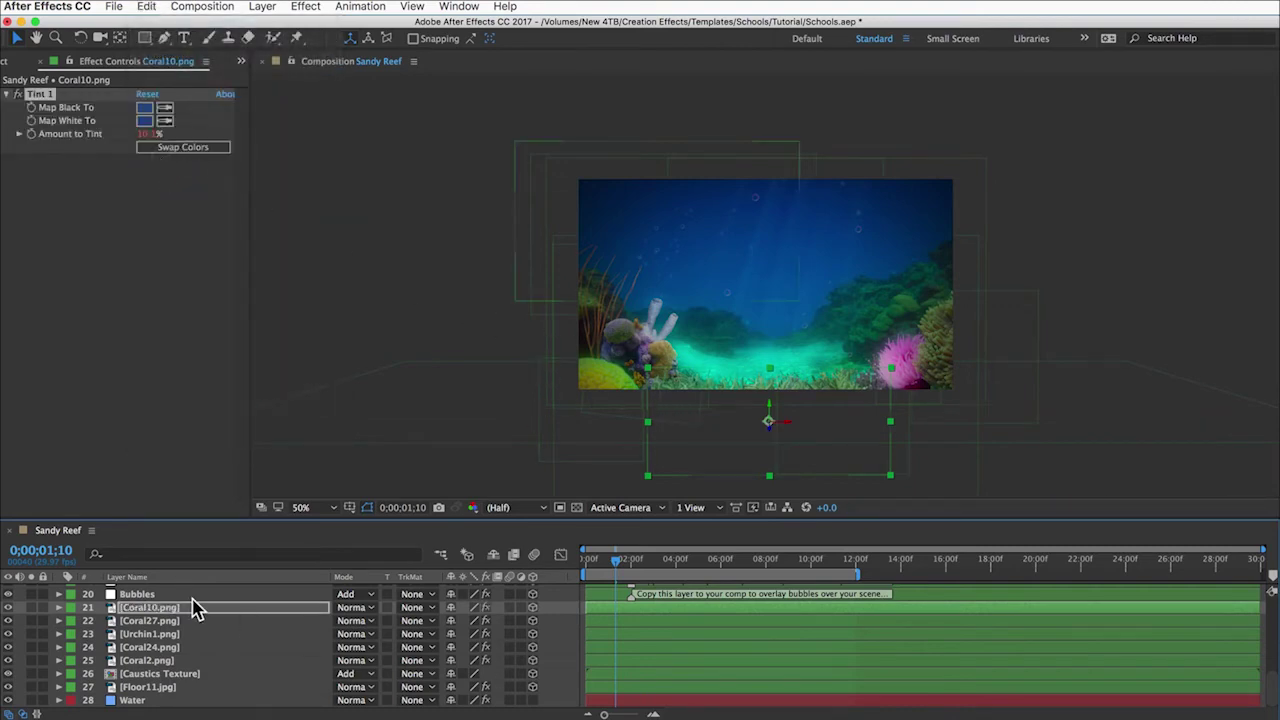
# Step: Turn the Camera 1 layer off and back on to compare the scene with and without the camera
pyautogui.scroll(10, 191, 608)
pyautogui.click(138, 621)
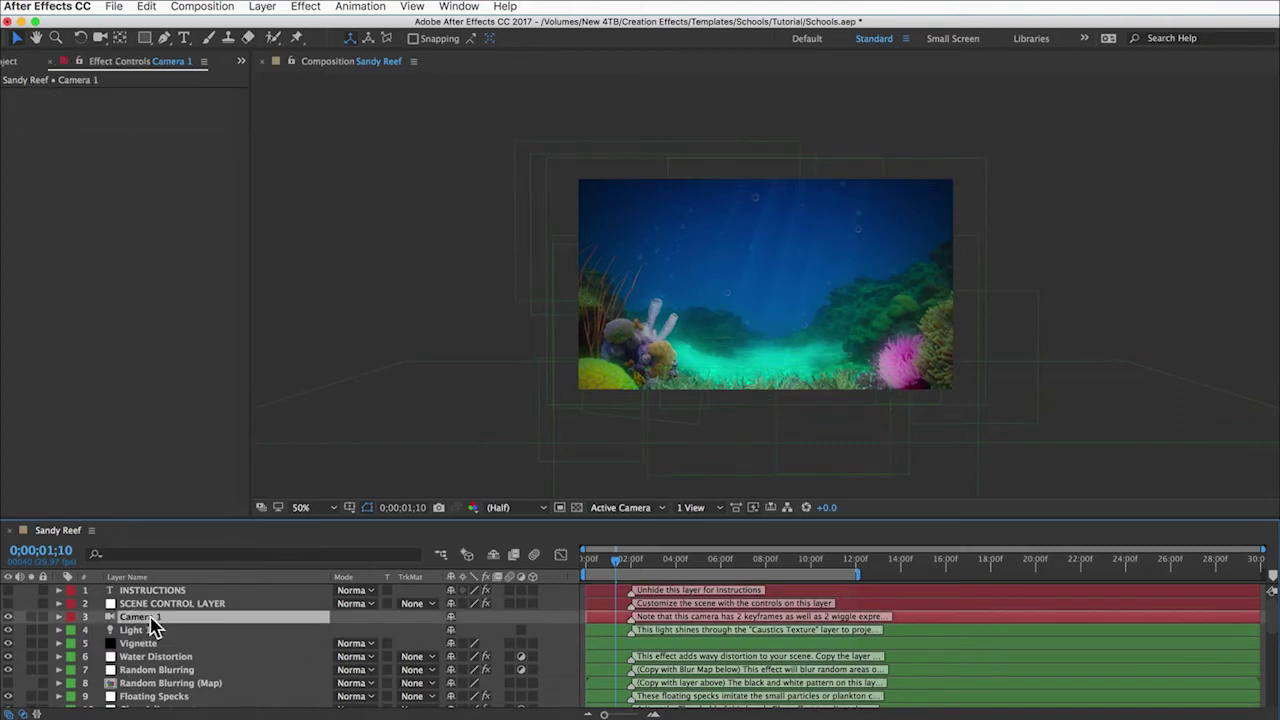
pyautogui.click(10, 617)
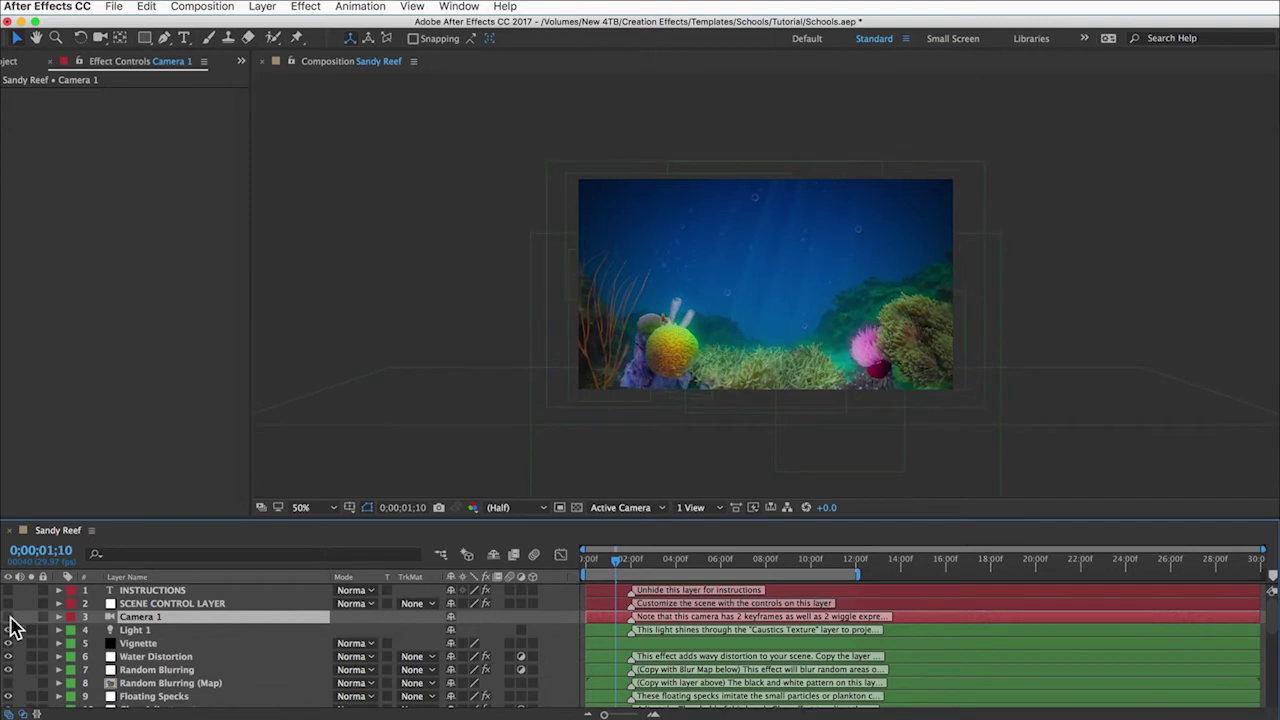
pyautogui.click(11, 618)
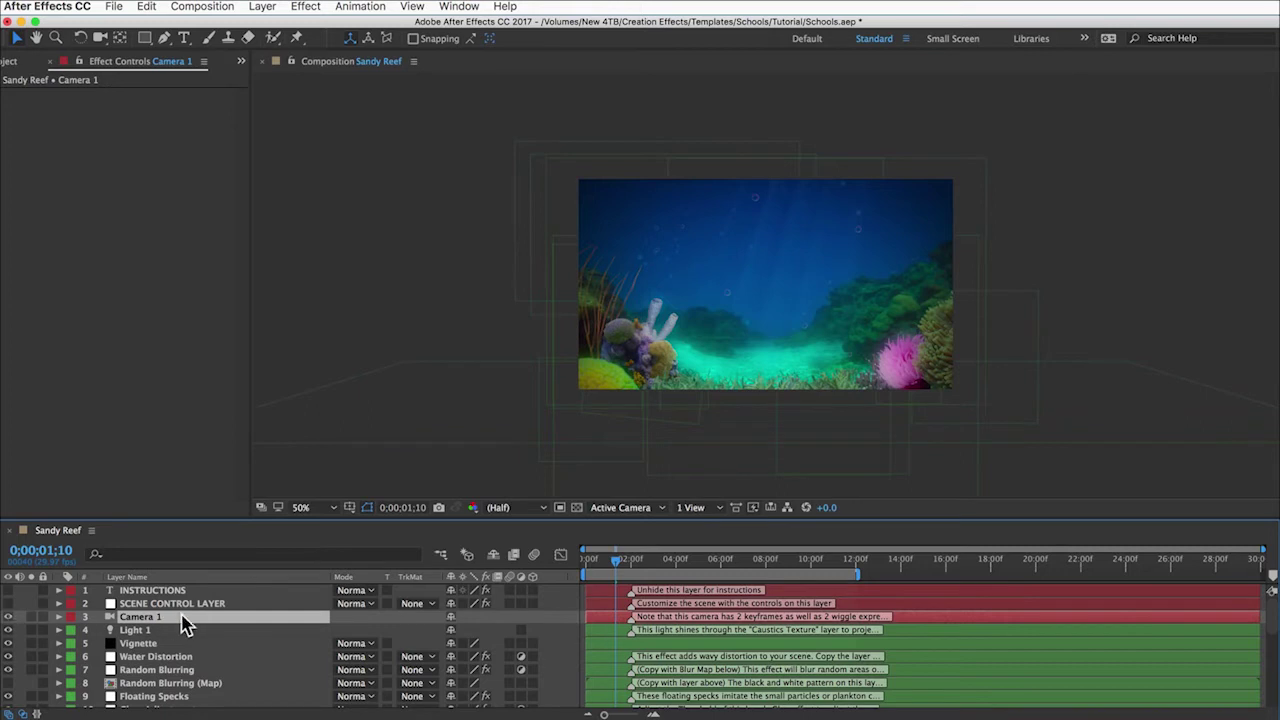
# Step: Examine the wiggle expressions on Camera 1, switching the Position expression off and back on, and collapse the layer
pyautogui.press('e')
pyautogui.press('e')
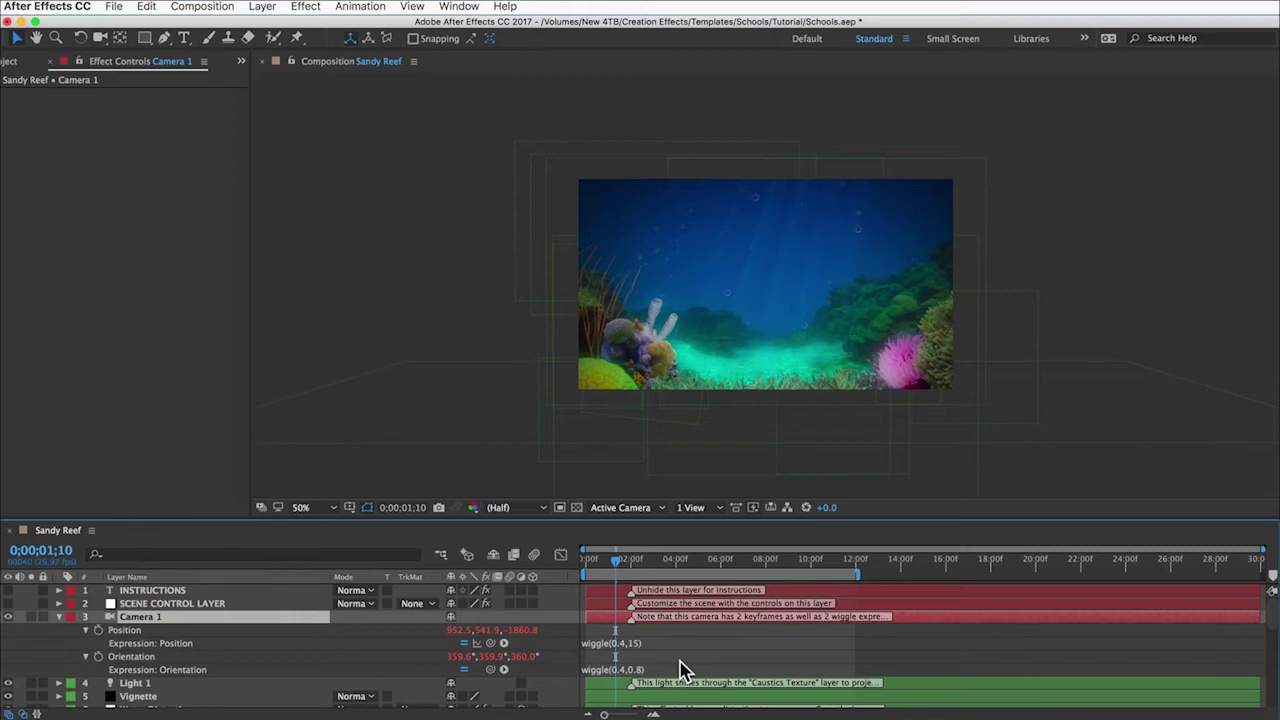
pyautogui.click(464, 643)
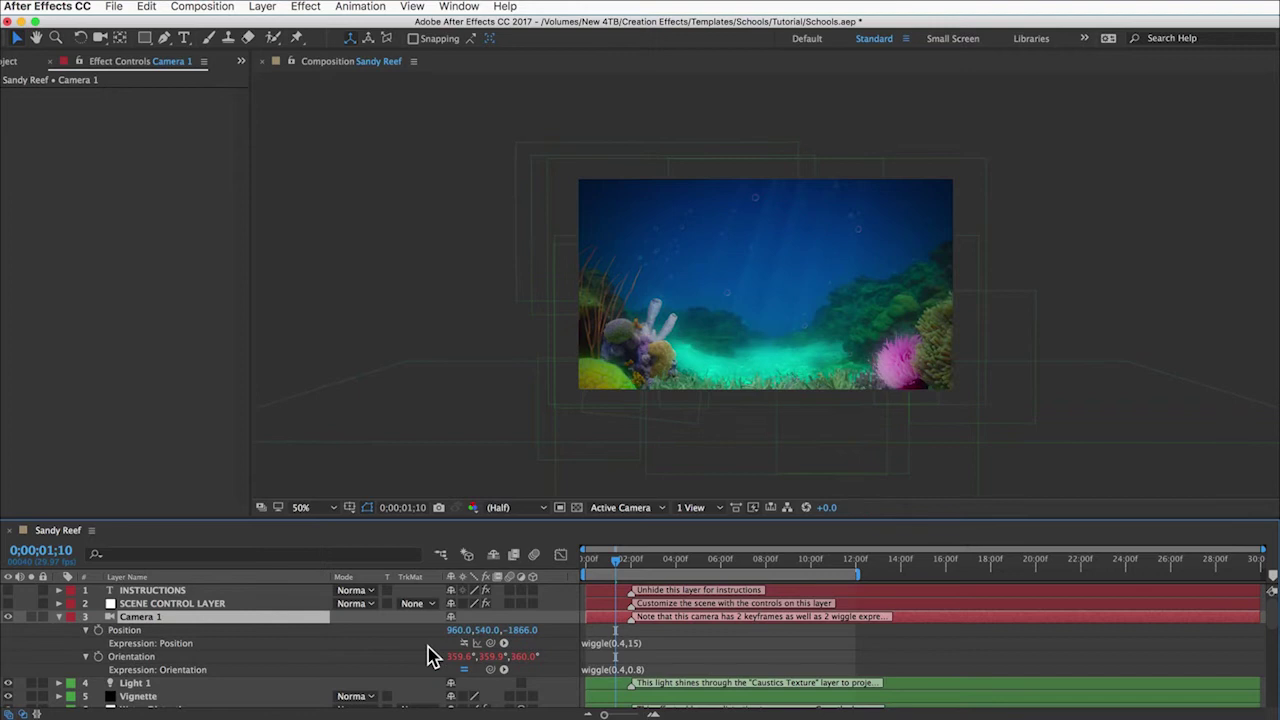
pyautogui.click(464, 643)
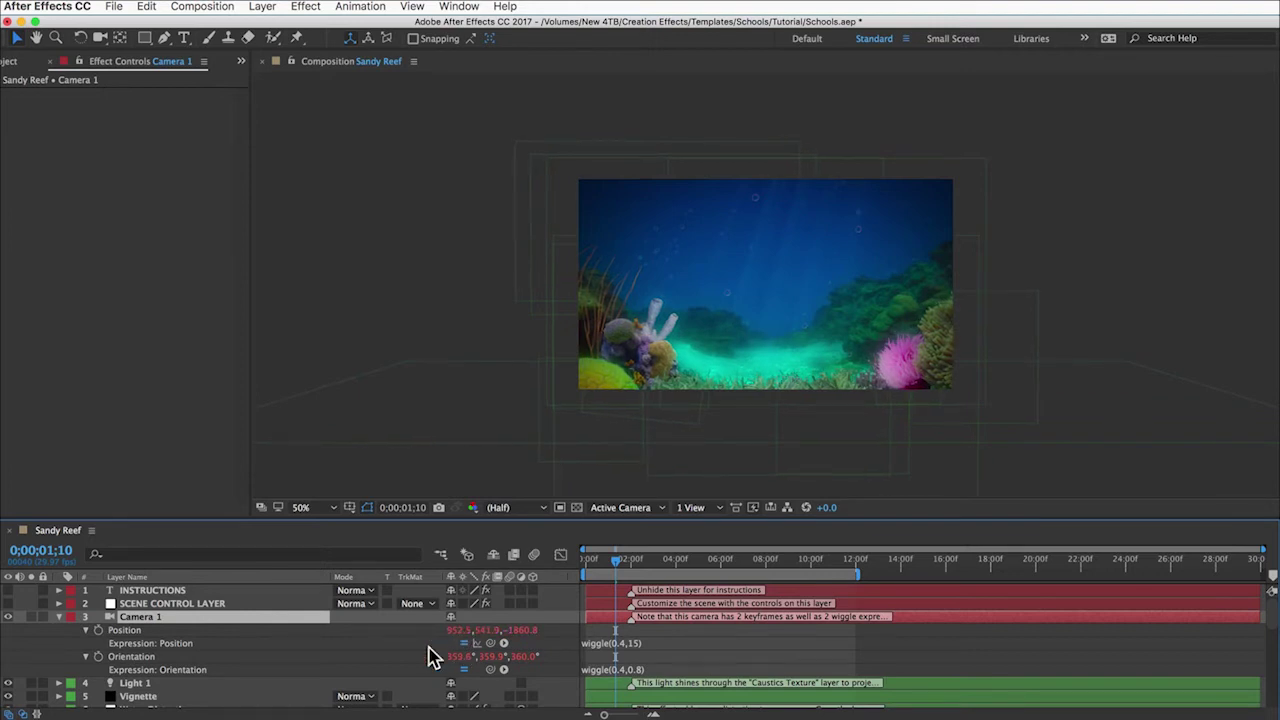
pyautogui.click(58, 617)
# Step: Show the effect controls of the SCENE CONTROL LAYER with their full names readable and select Caustics Brightness
pyautogui.click(132, 605)
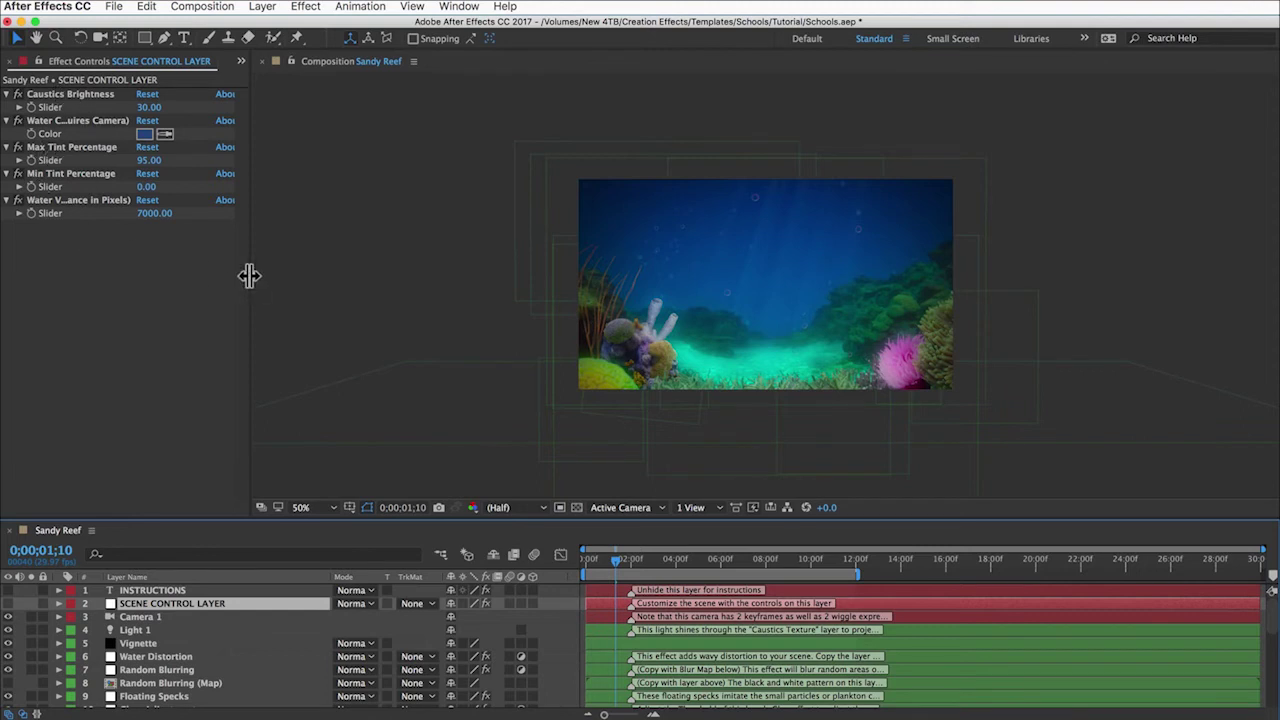
pyautogui.moveTo(255, 282); pyautogui.dragTo(406, 275)
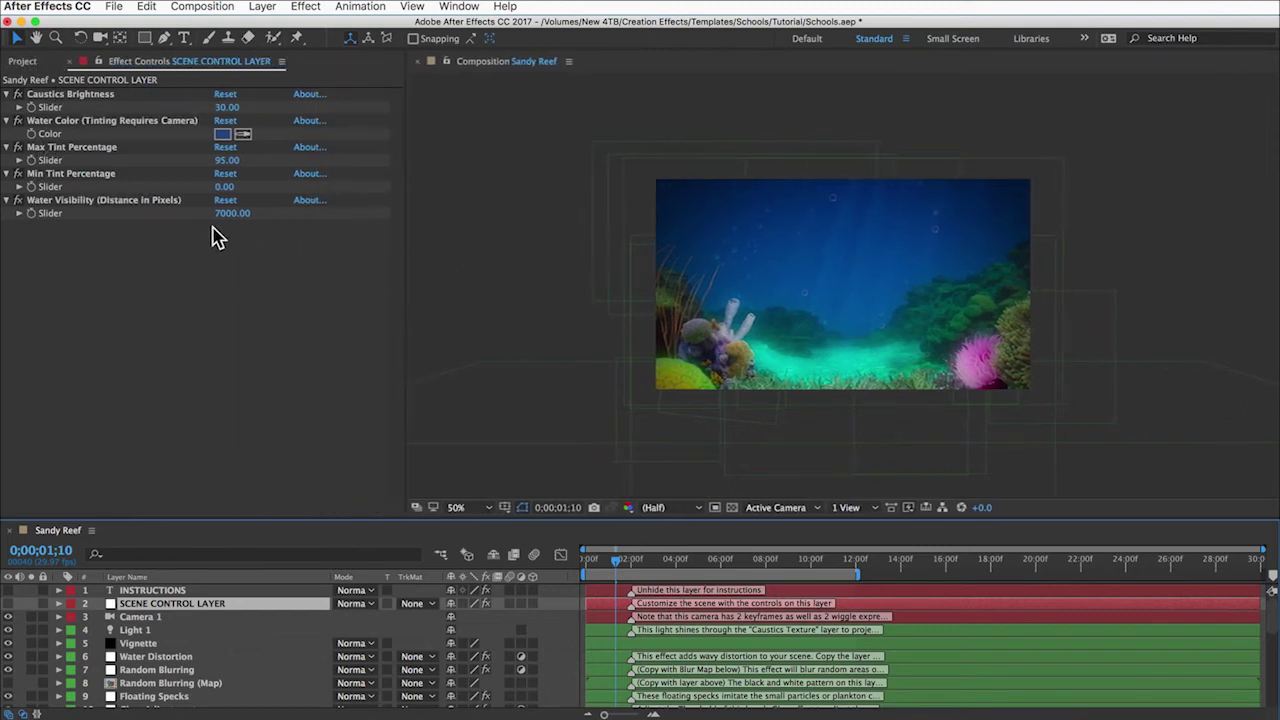
pyautogui.click(78, 95)
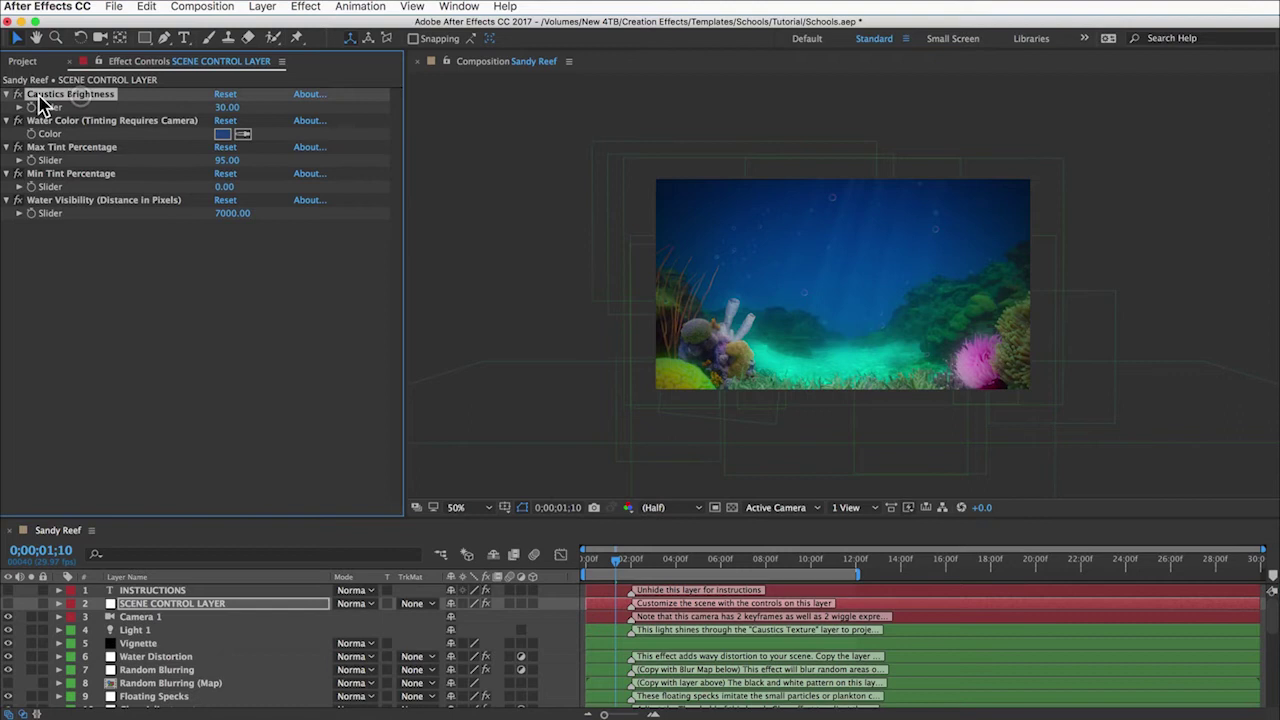
# Step: Try a Caustics Brightness of 94, set the preview resolution to Full, and undo the brightness change
pyautogui.moveTo(229, 107); pyautogui.dragTo(286, 114)
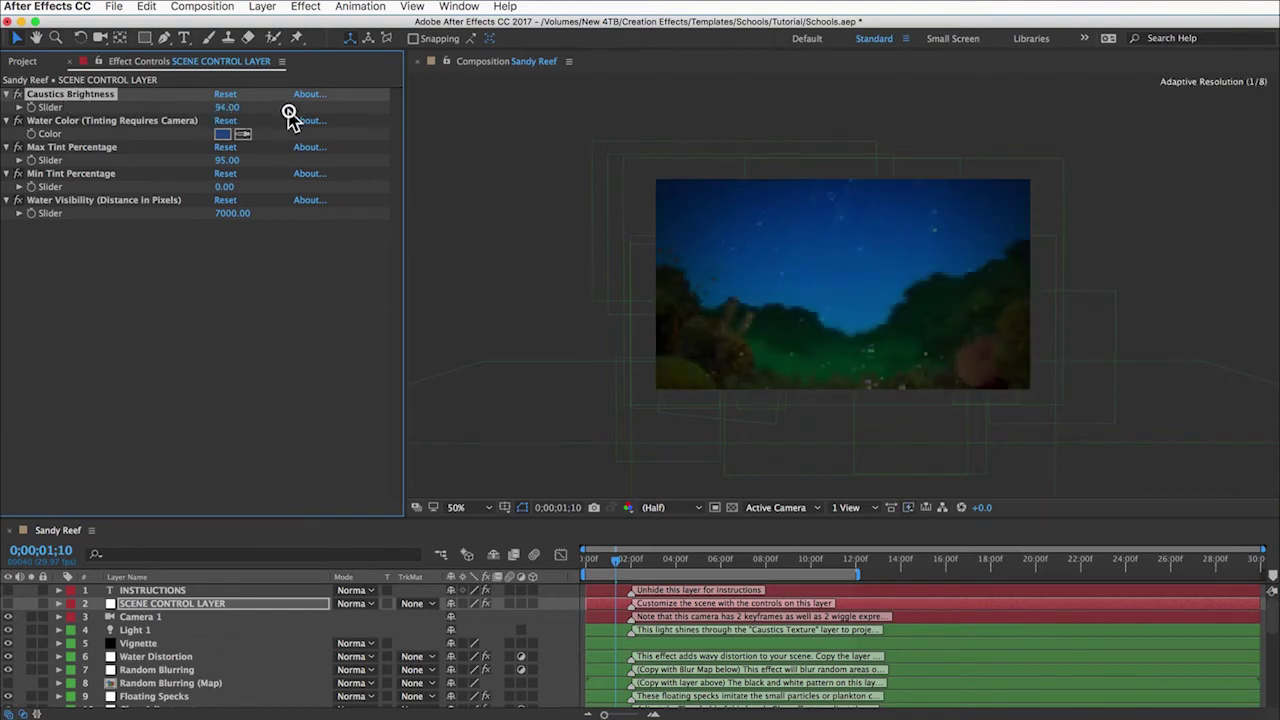
pyautogui.click(656, 508)
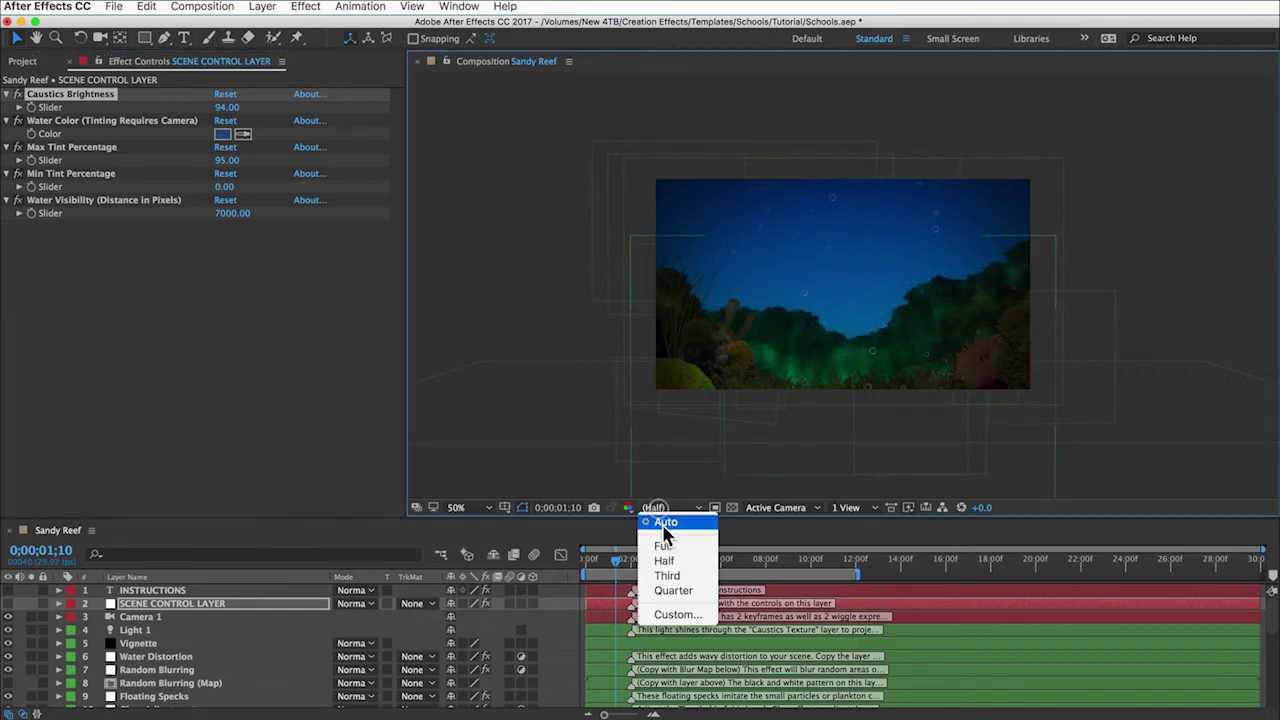
pyautogui.click(665, 556)
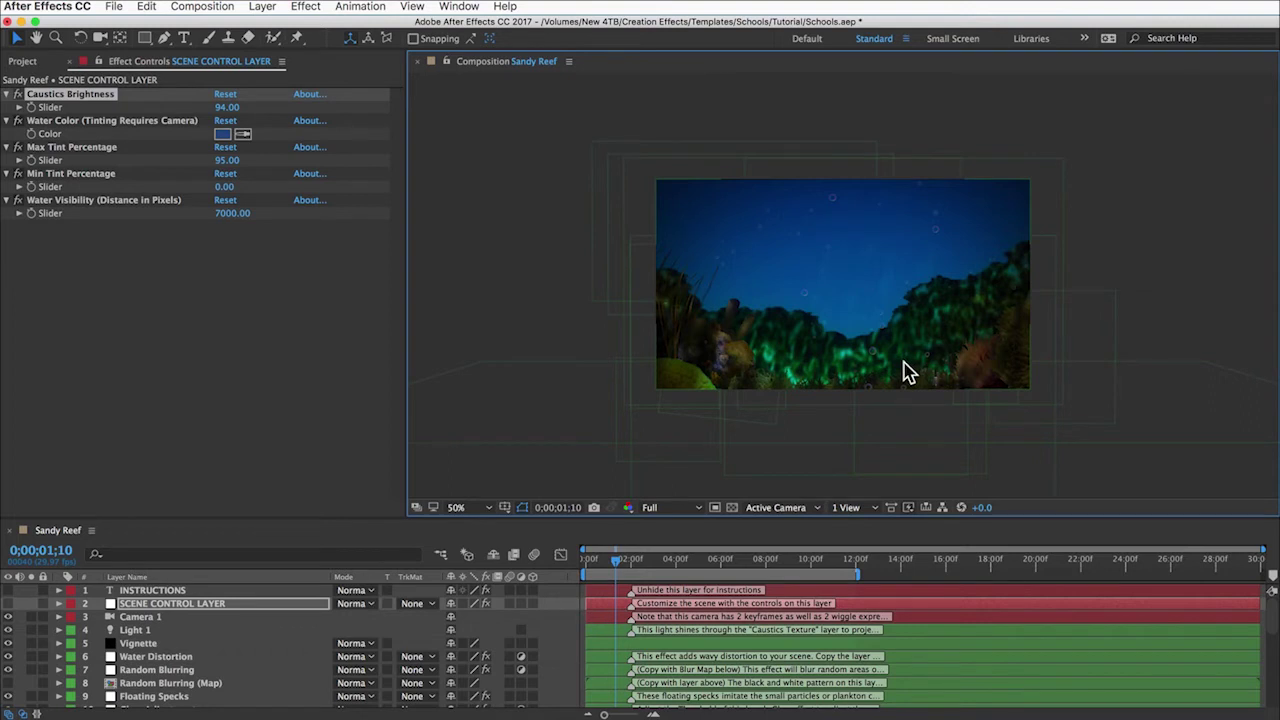
pyautogui.hotkey('ctrl', 'z')
pyautogui.scroll(-5, 206, 680)
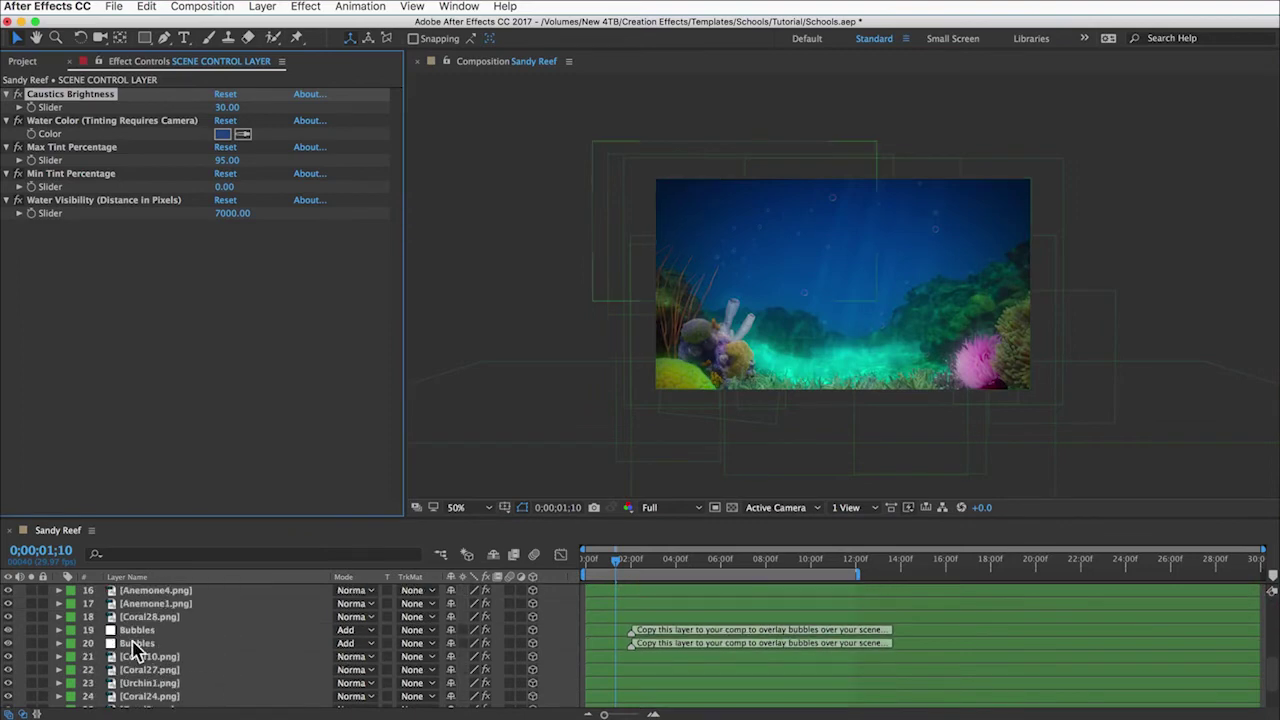
pyautogui.scroll(3, 135, 650)
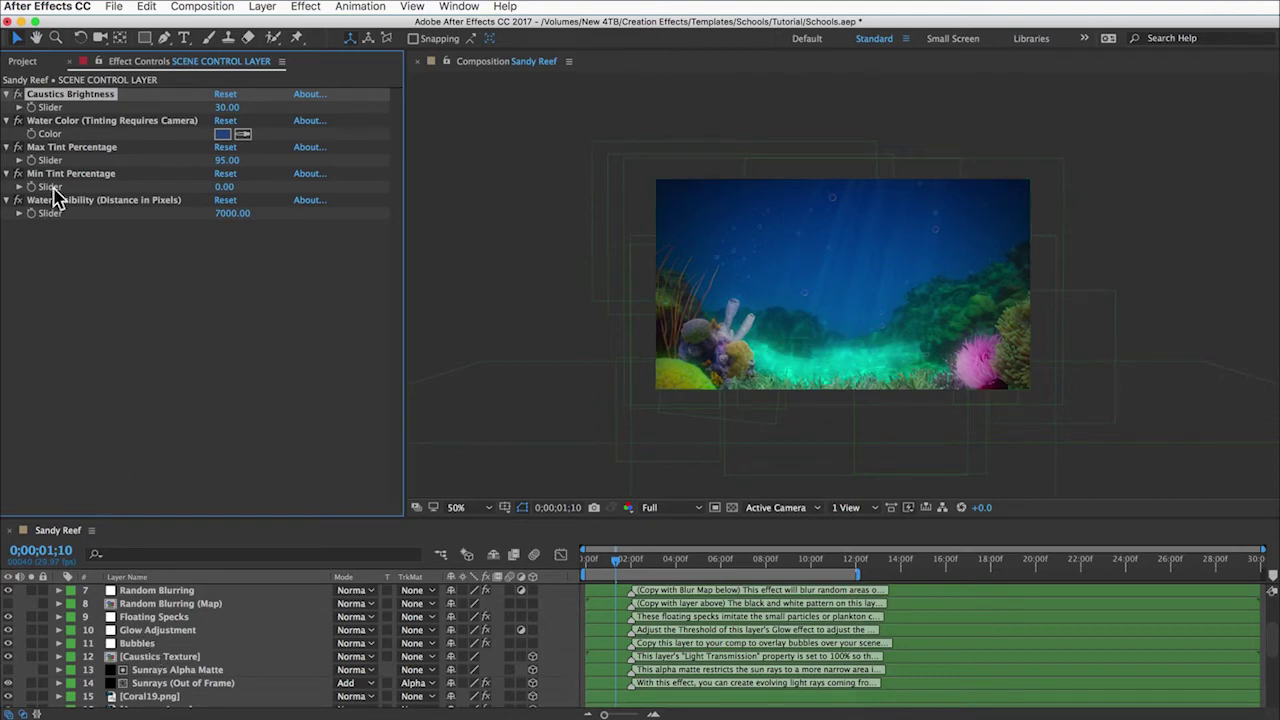
# Step: Return to the project's item list and collapse the Scene Elements folder
pyautogui.click(22, 61)
pyautogui.scroll(2, 34, 240)
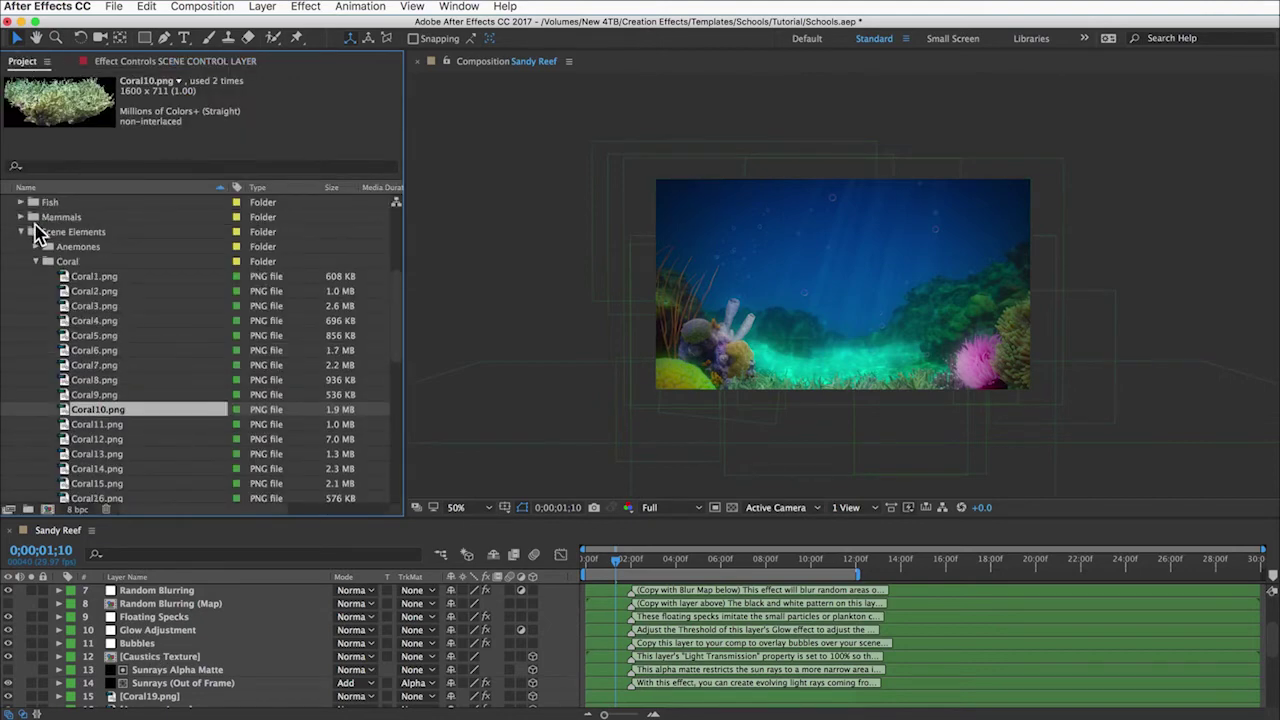
pyautogui.click(21, 238)
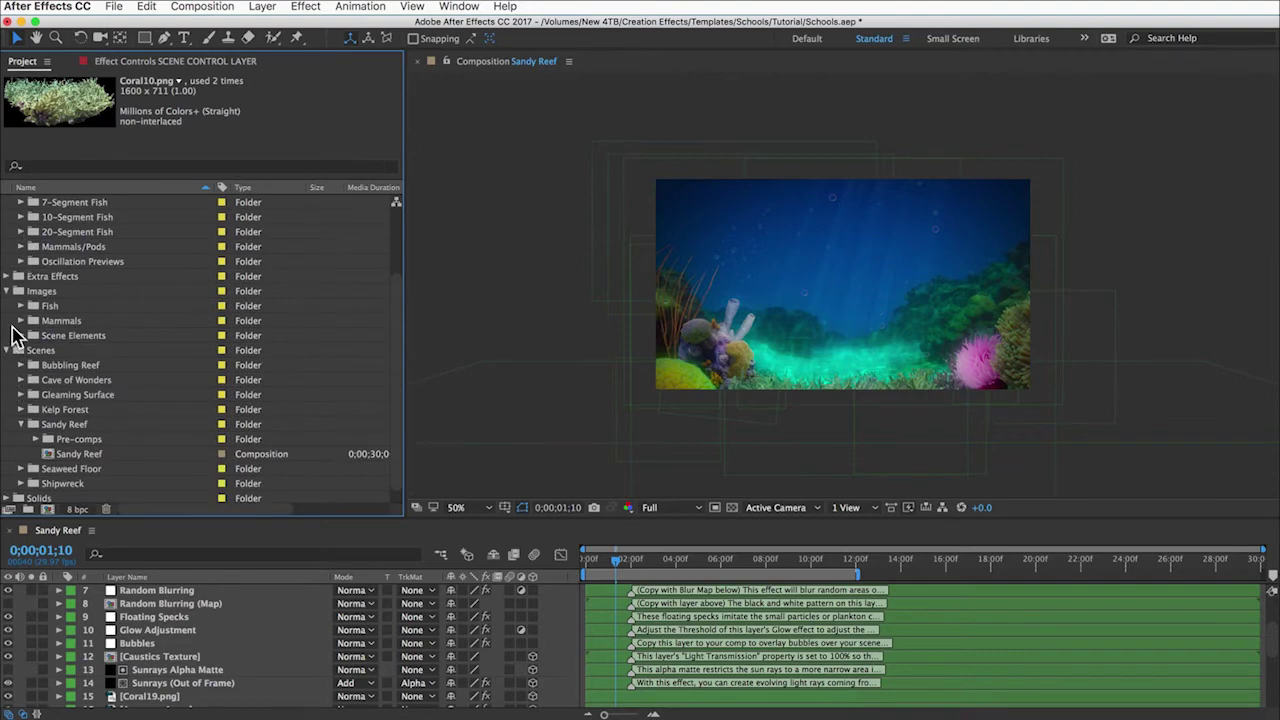
# Step: Expand the Extra Effects folder in the project and open the Copy and Paste Effects composition
pyautogui.click(22, 278)
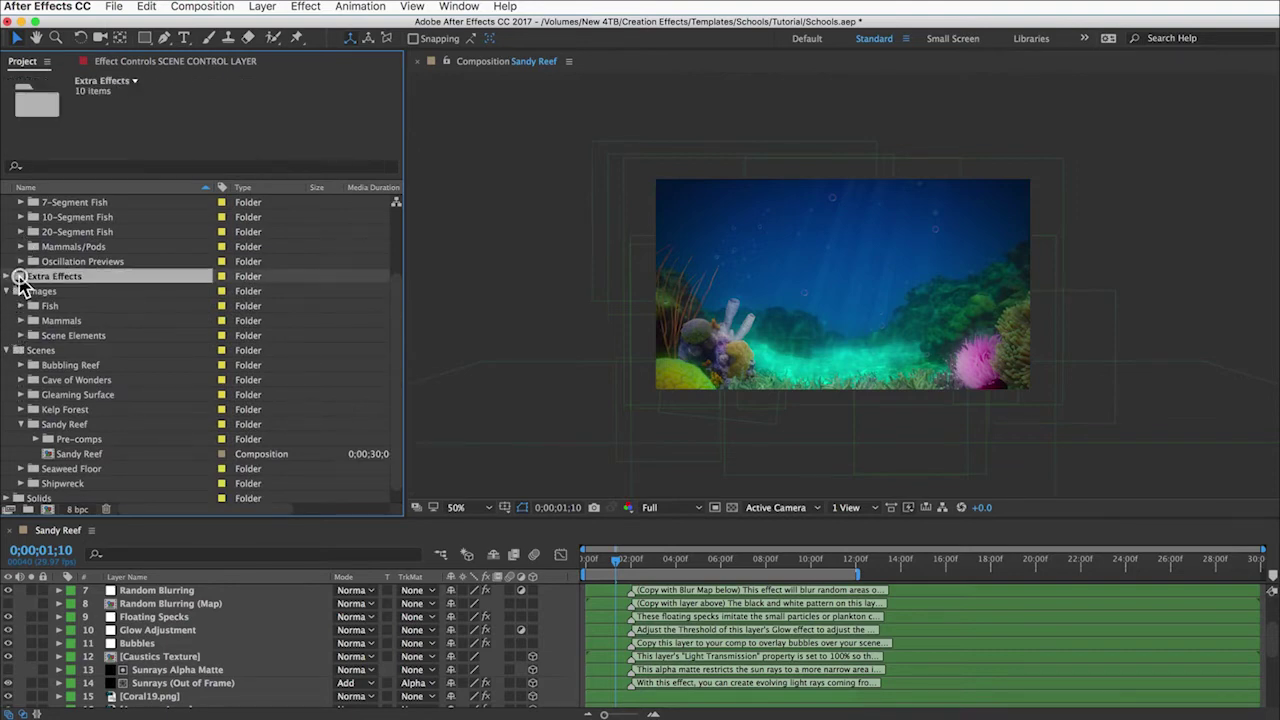
pyautogui.doubleClick(66, 278)
pyautogui.scroll(3, 63, 310)
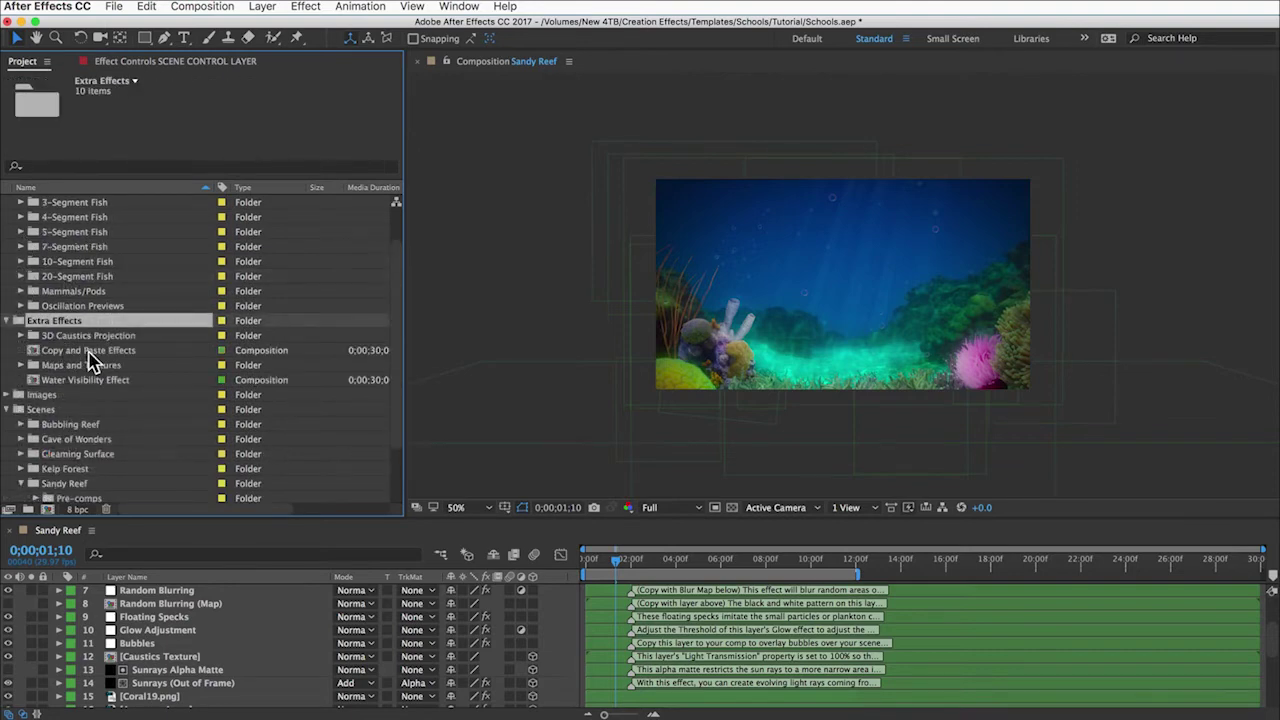
pyautogui.click(88, 352)
pyautogui.doubleClick(98, 360)
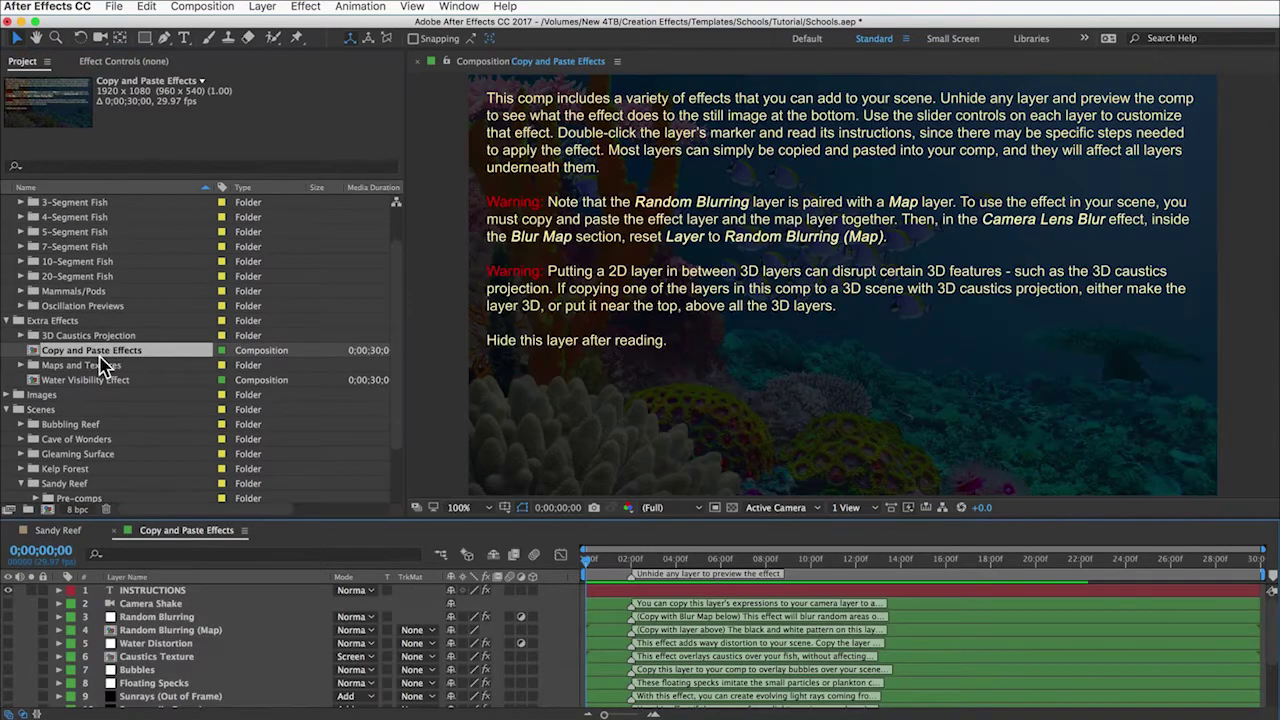
# Step: Hide the INSTRUCTIONS layer, and show and hide Random Blurring to compare its effect on the reef image
pyautogui.click(8, 590)
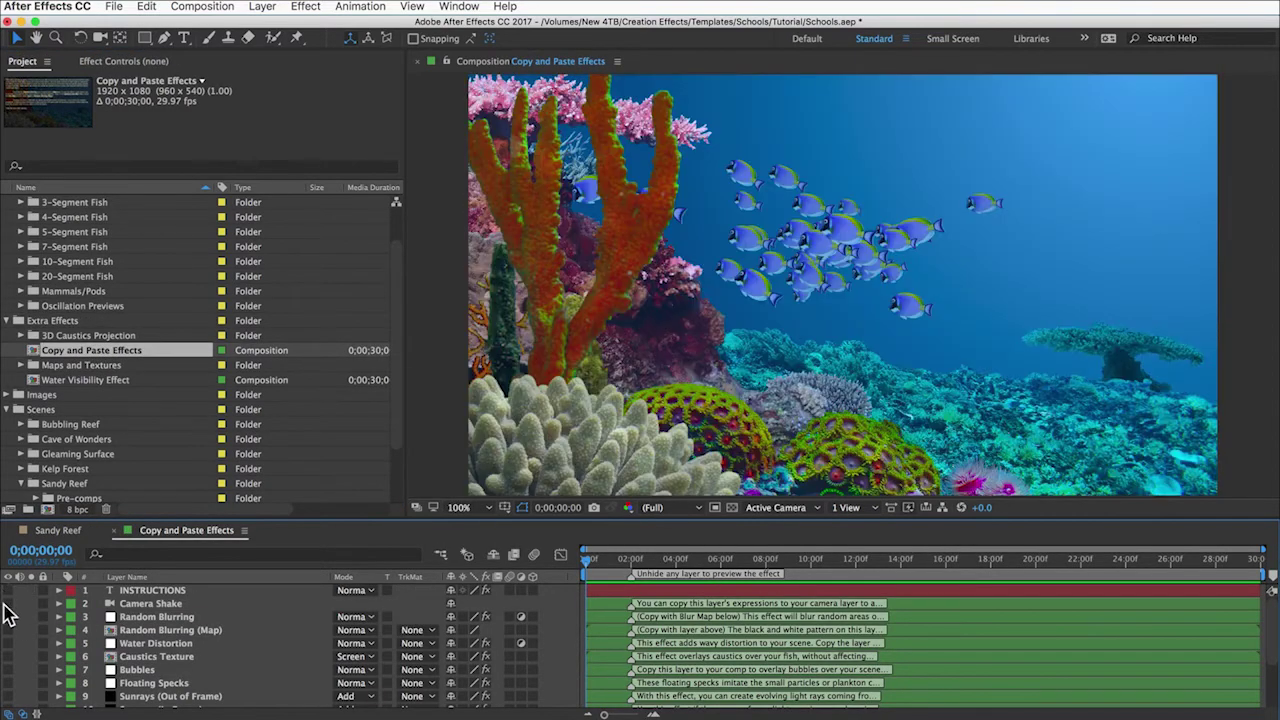
pyautogui.click(8, 616)
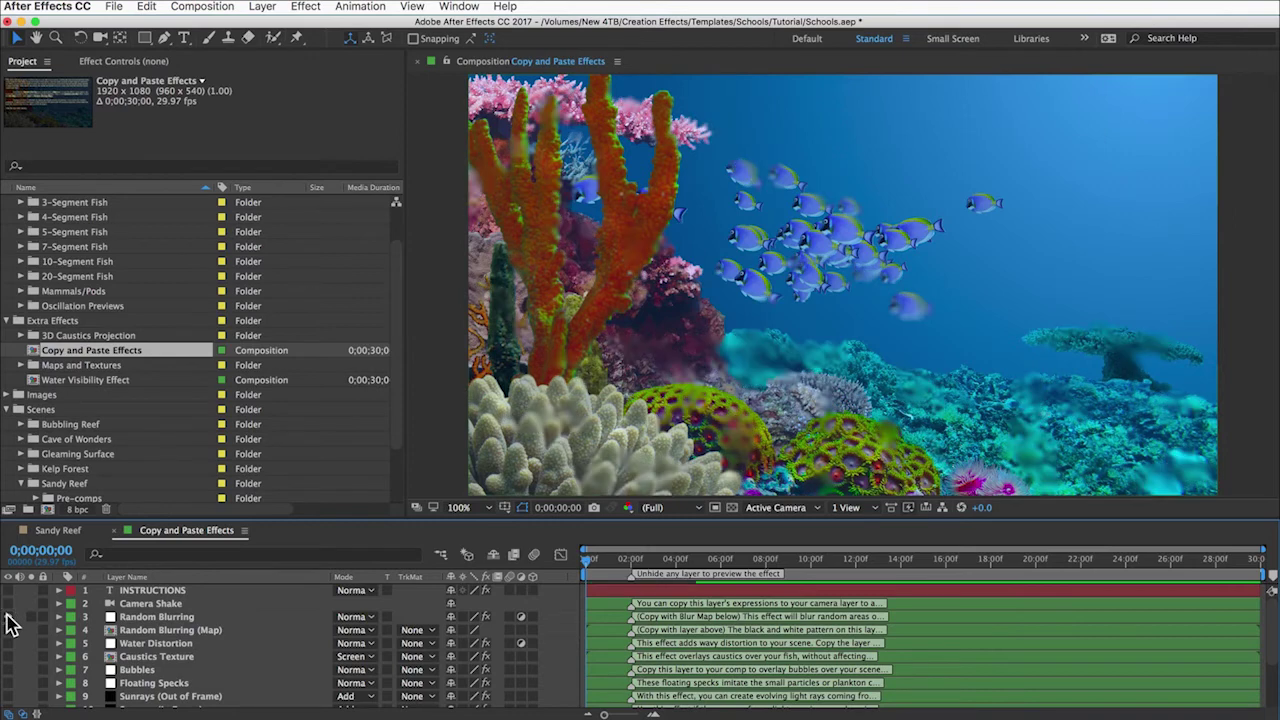
pyautogui.click(8, 616)
# Step: Examine the effect controls of the Floating Specks layer and read the instructions in its layer marker
pyautogui.scroll(-1, 140, 660)
pyautogui.click(139, 675)
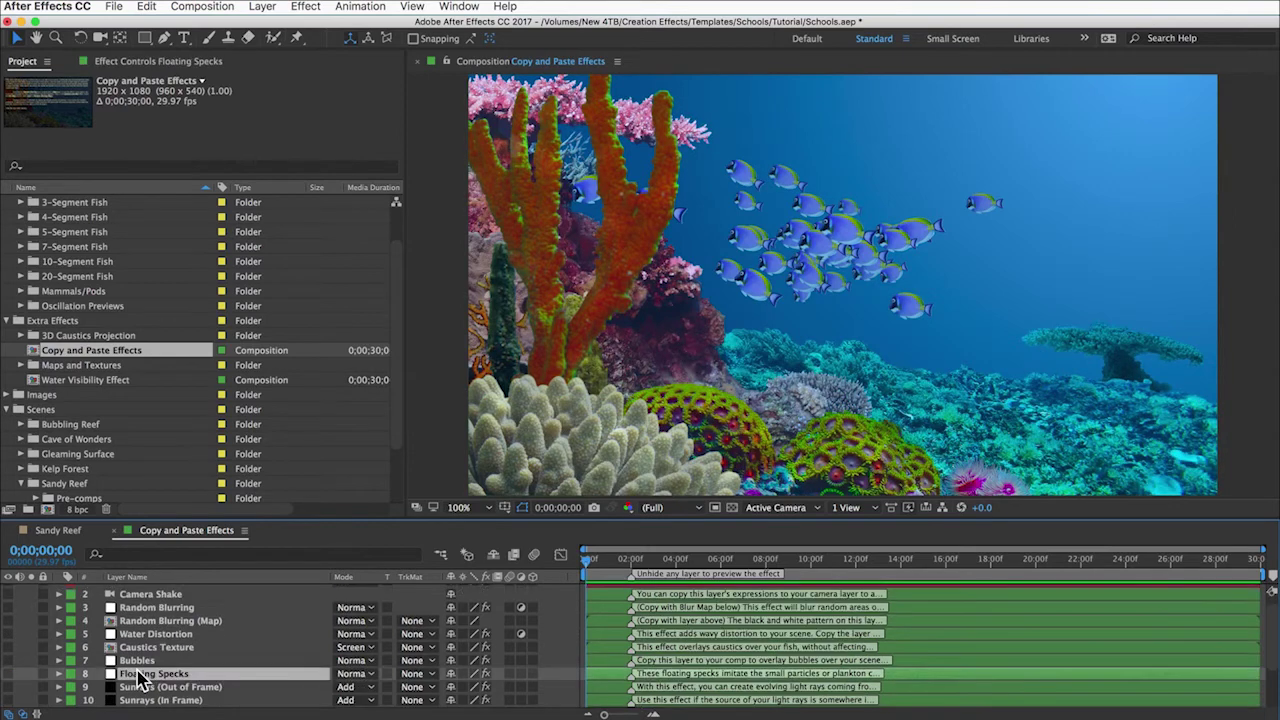
pyautogui.scroll(-3, 140, 680)
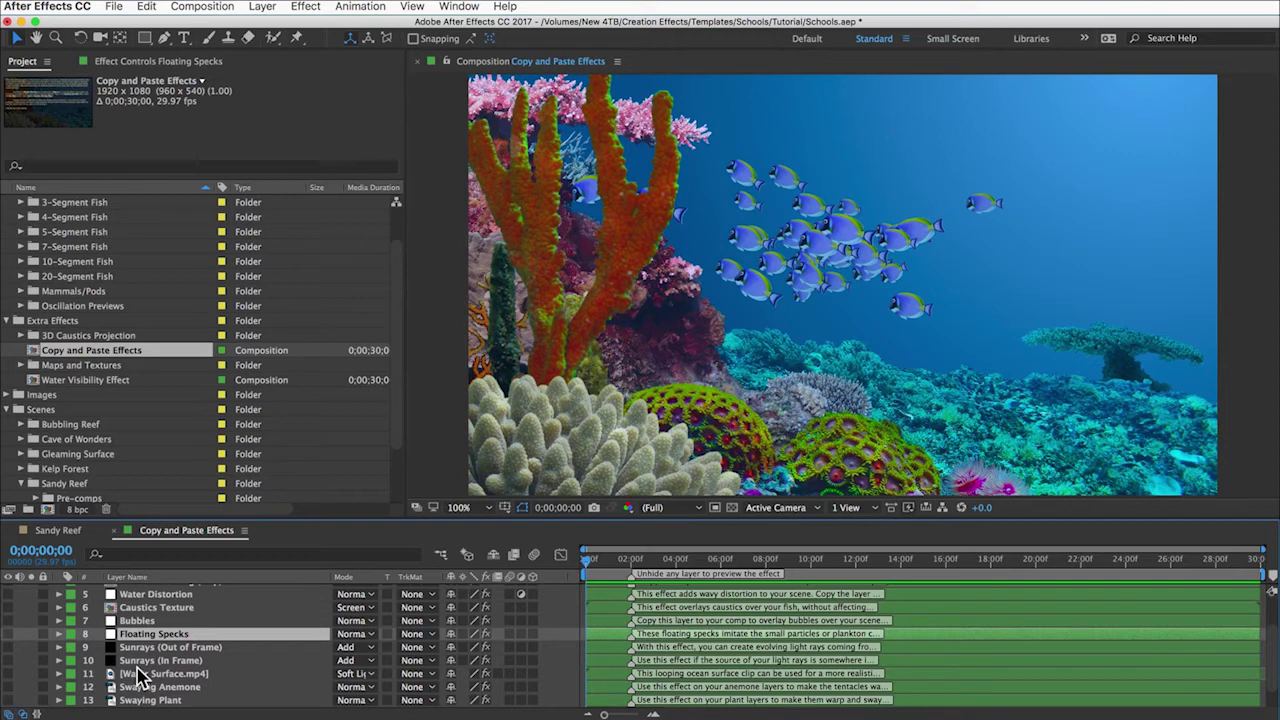
pyautogui.click(132, 61)
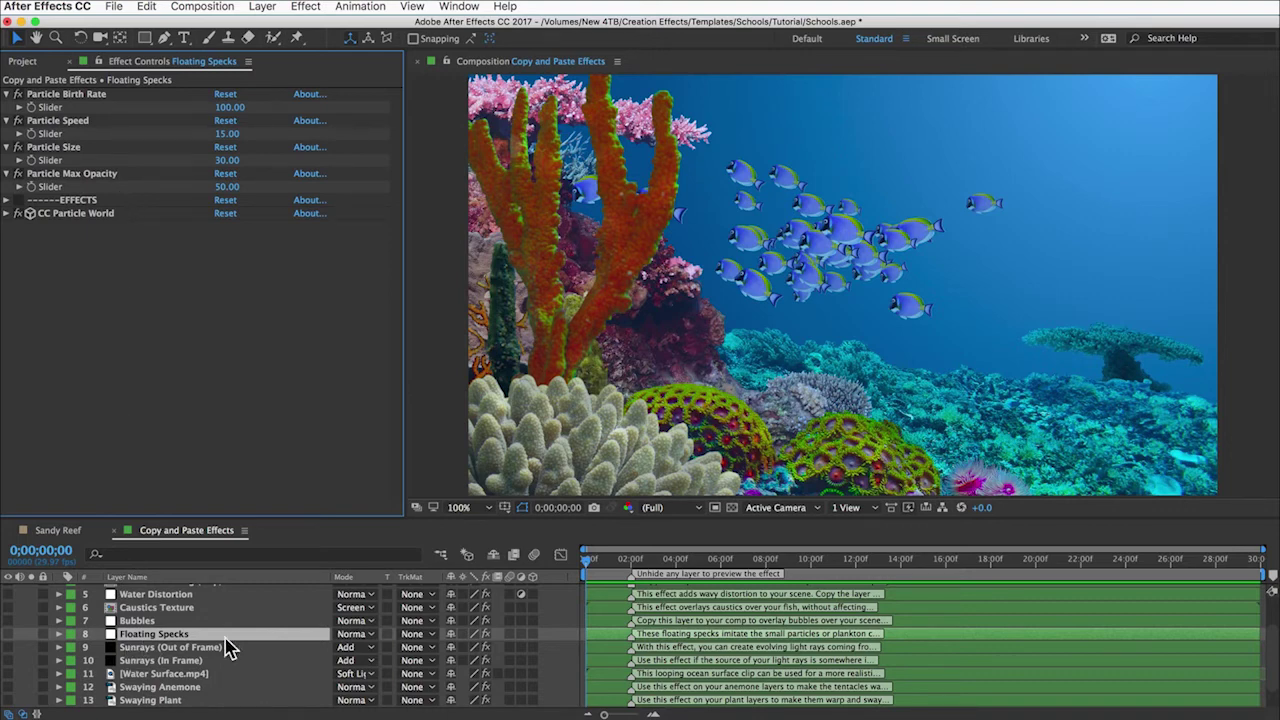
pyautogui.doubleClick(630, 636)
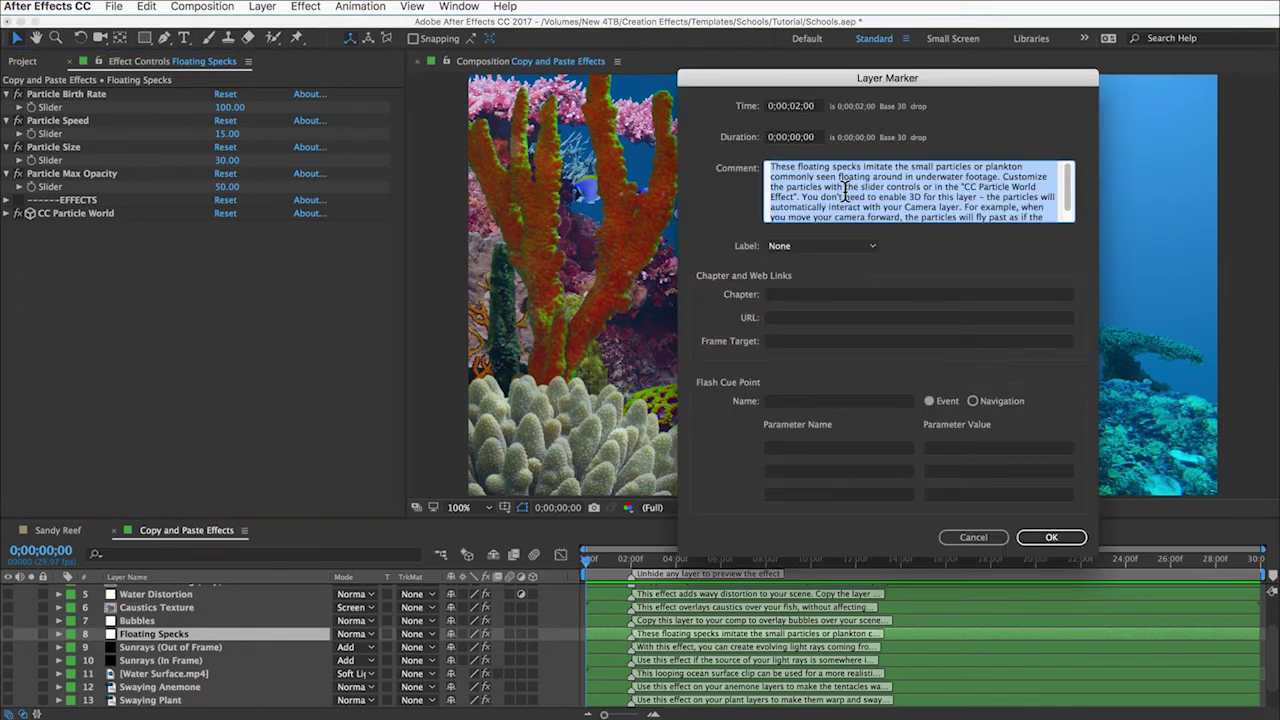
pyautogui.click(1032, 543)
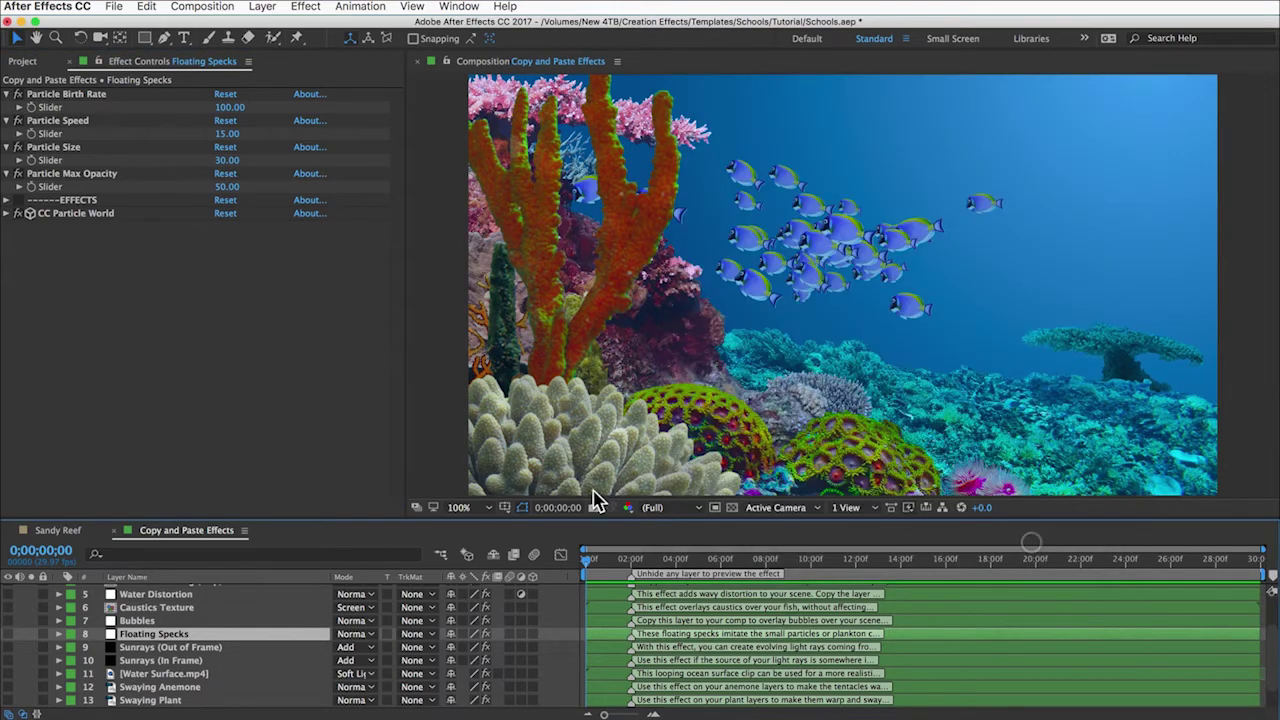
# Step: Show the effect controls of the Random Blurring layer and select its Camera Lens Blur effect
pyautogui.scroll(2, 155, 621)
pyautogui.click(152, 617)
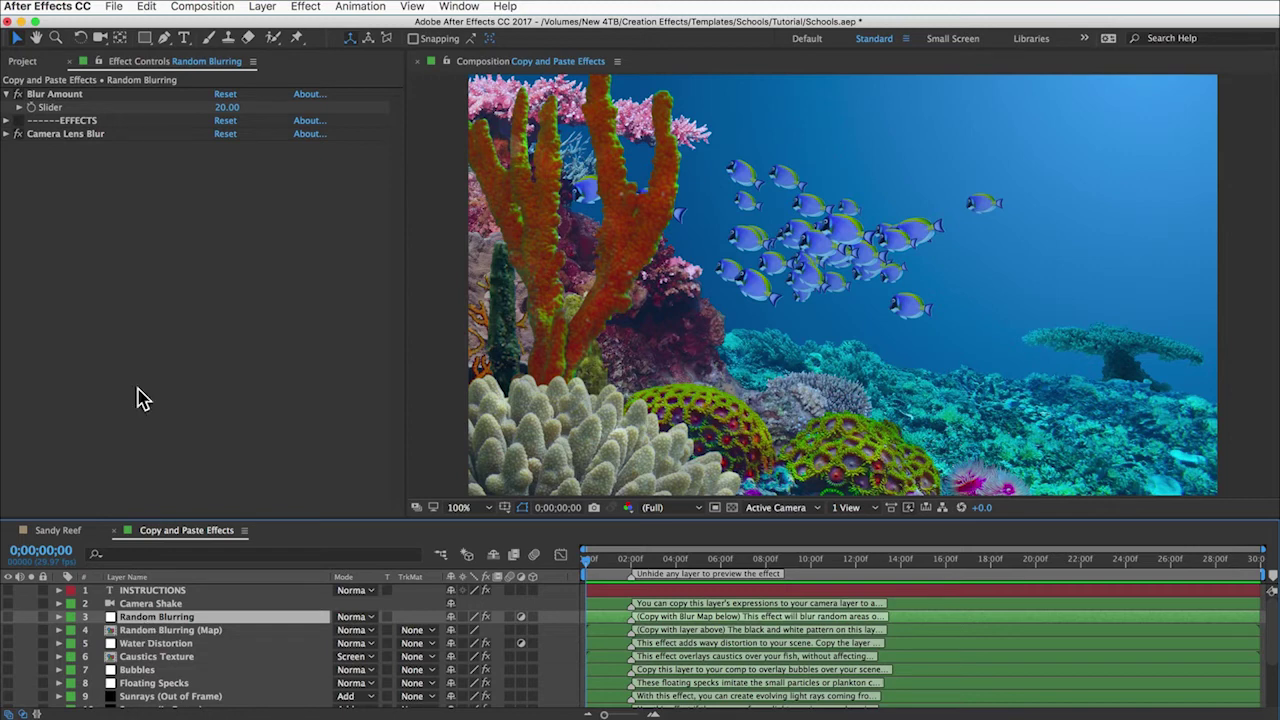
pyautogui.click(95, 135)
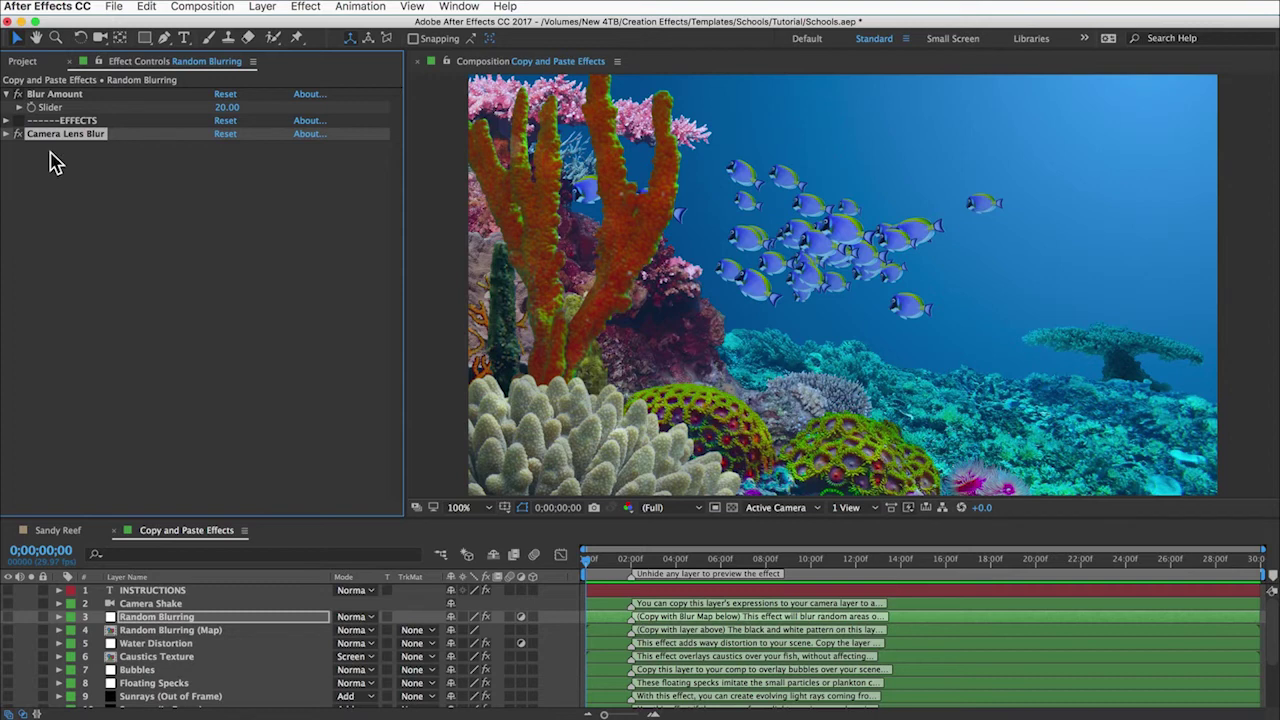
# Step: Make the Random Blurring (Map) layer visible and briefly preview its black and white pattern
pyautogui.click(160, 632)
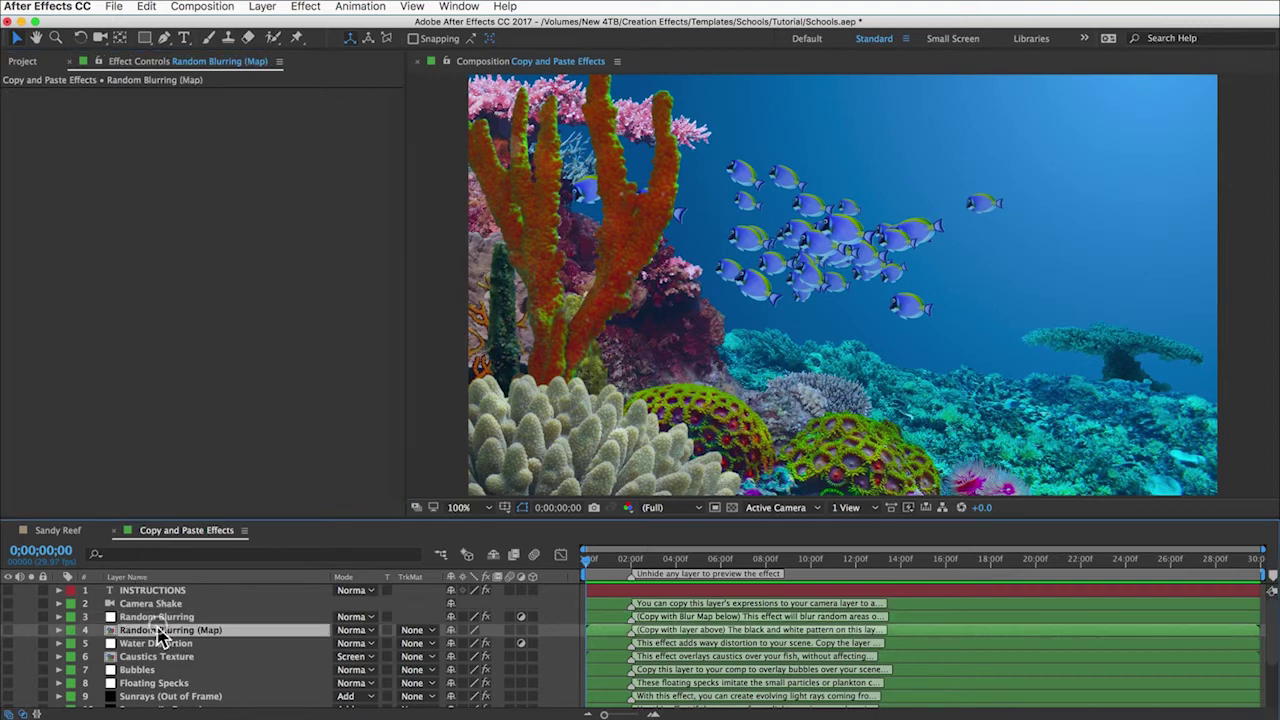
pyautogui.click(8, 630)
pyautogui.press('space')
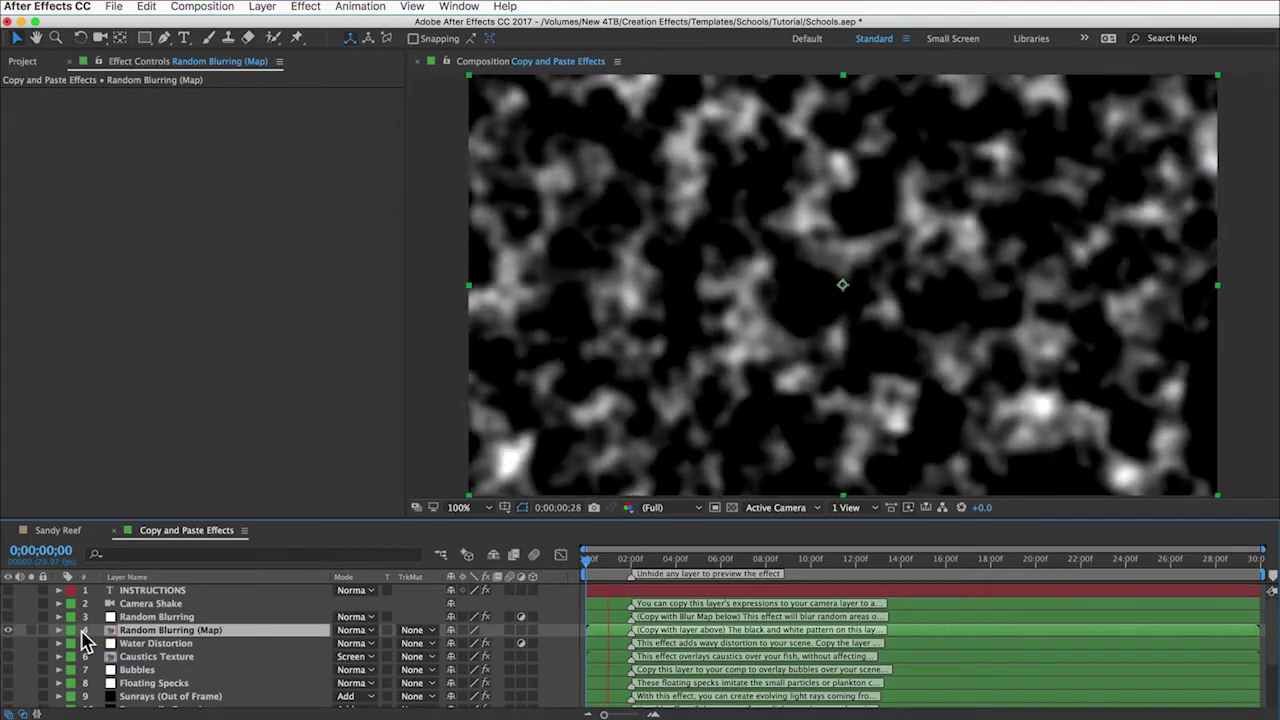
pyautogui.press('space')
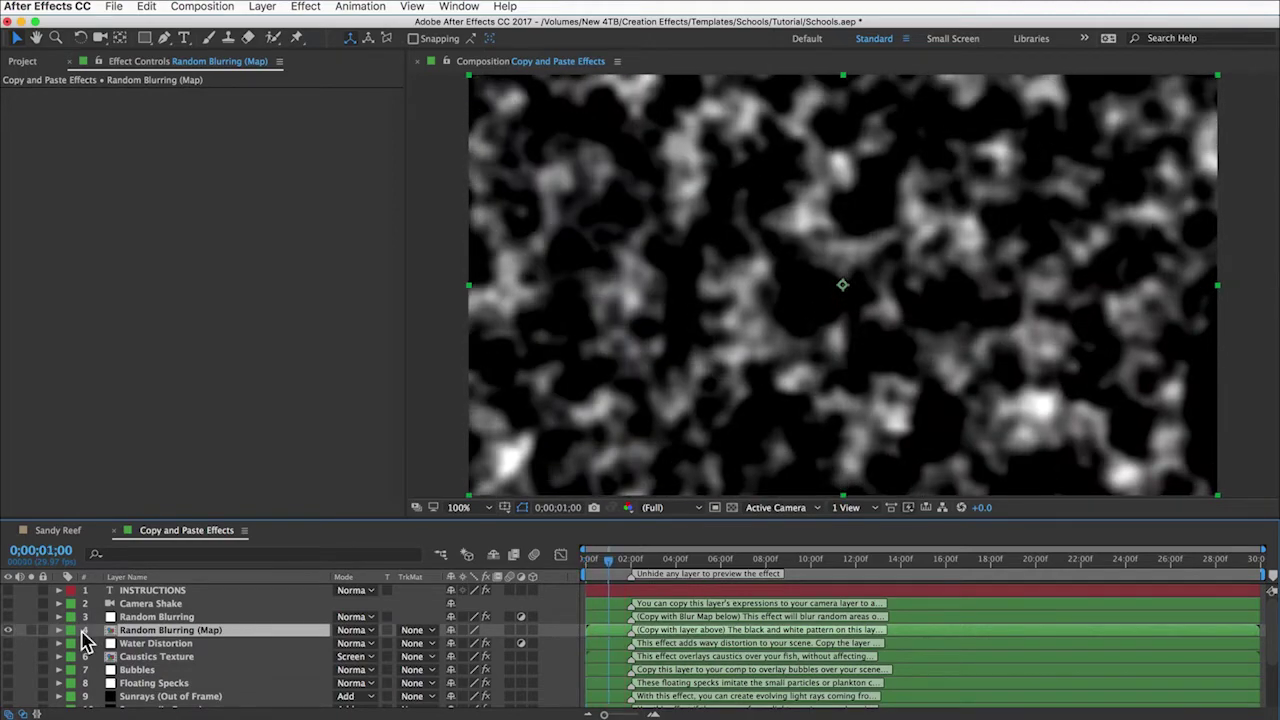
# Step: Inspect the Blur Map controls inside the Random Blurring Map pre-comp, and close it to return to Copy and Paste Effects
pyautogui.doubleClick(140, 632)
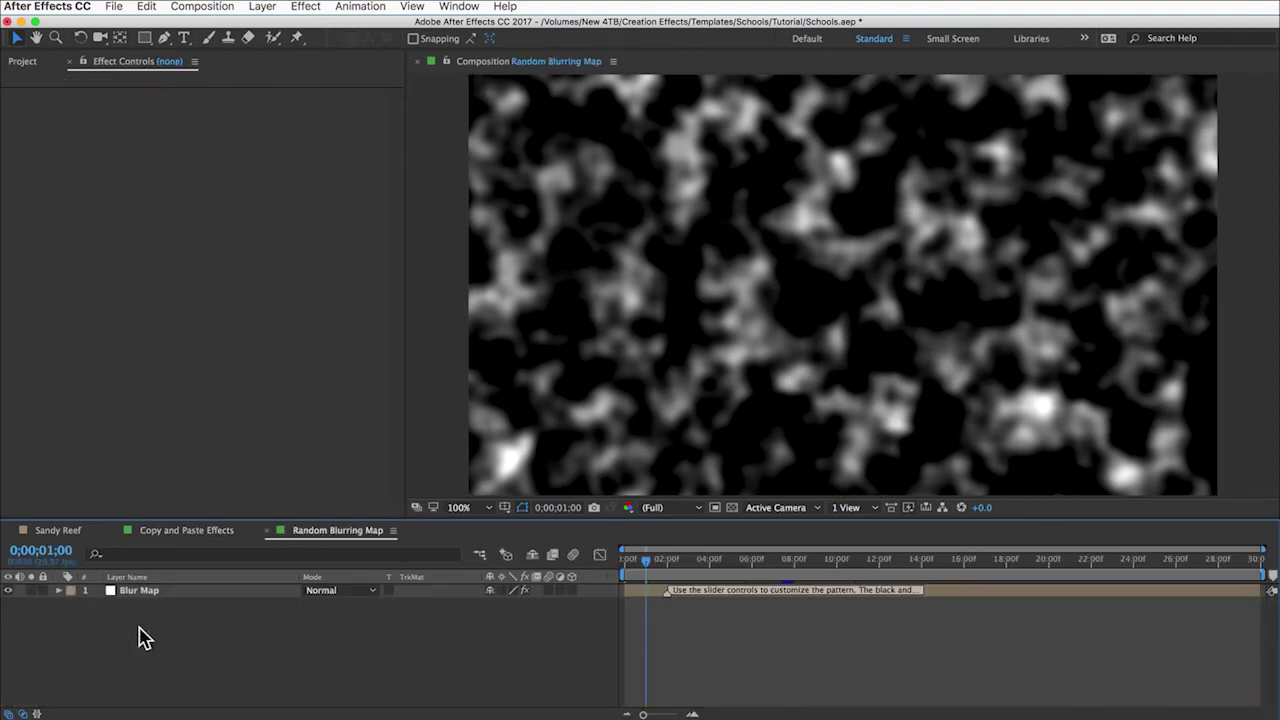
pyautogui.click(145, 592)
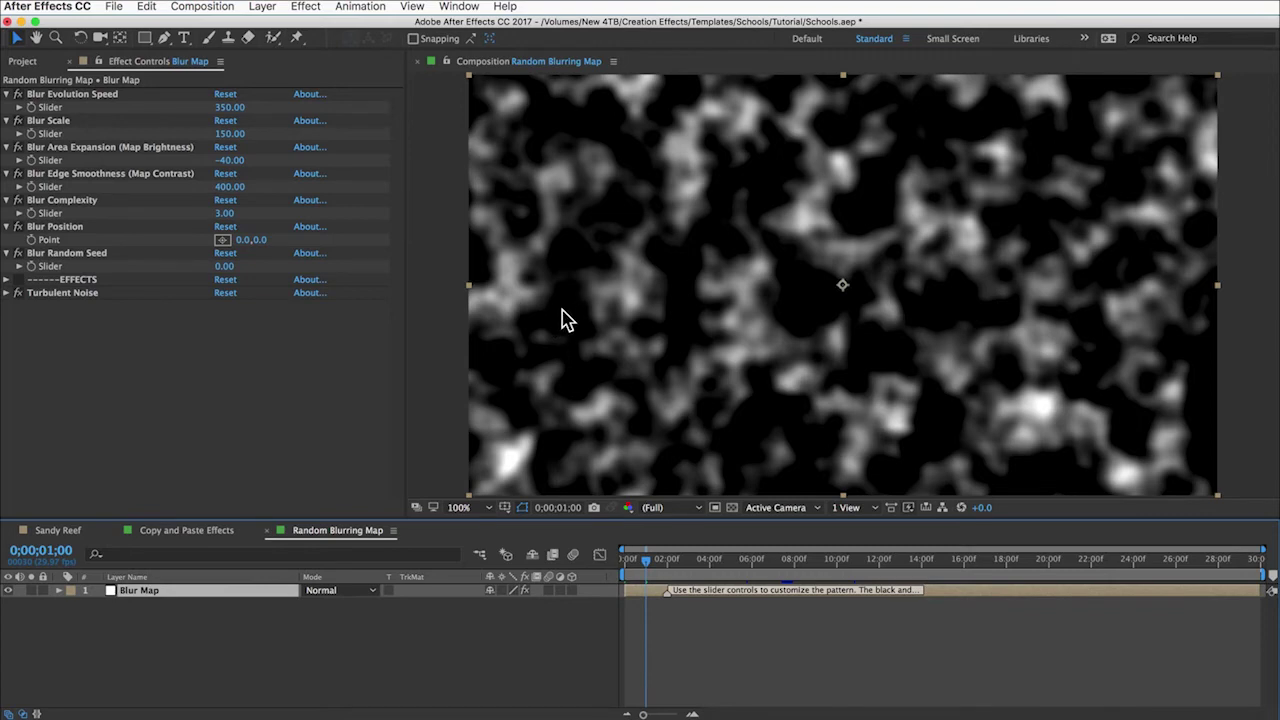
pyautogui.click(266, 531)
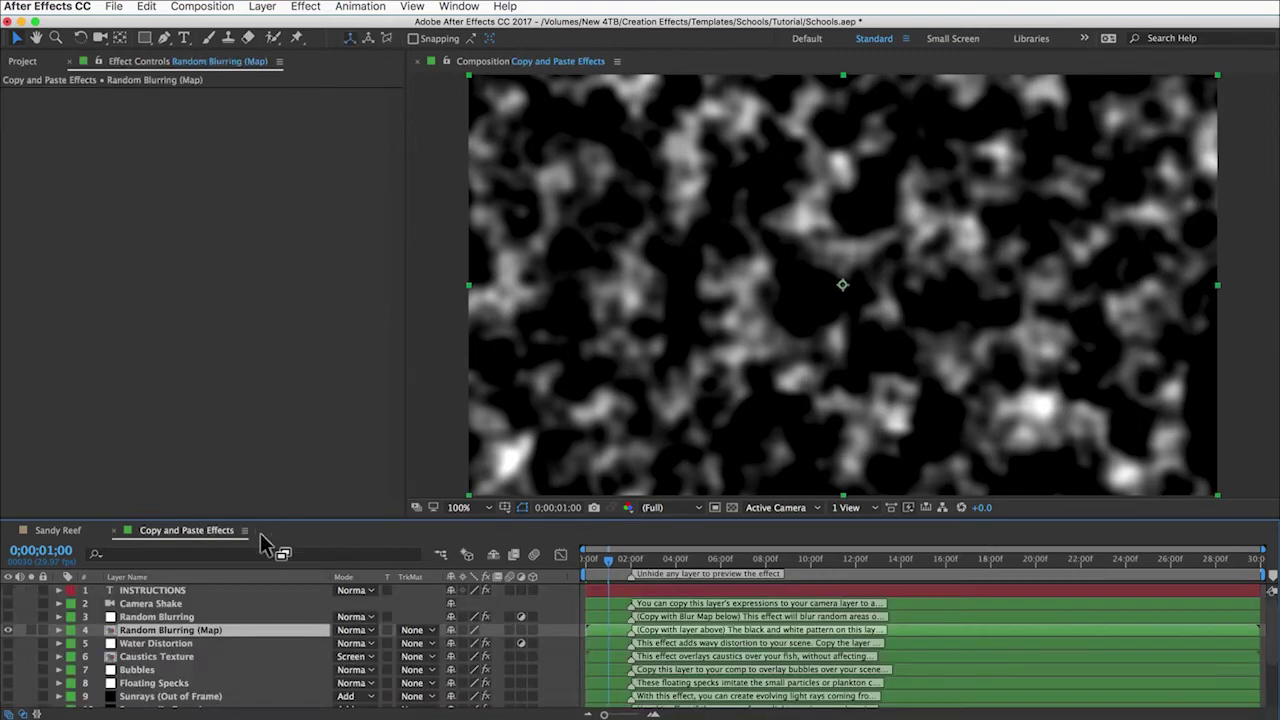
# Step: Expand Random Blurring's Camera Lens Blur effect and check which layer its Blur Map uses
pyautogui.moveTo(160, 618); pyautogui.dragTo(166, 644)
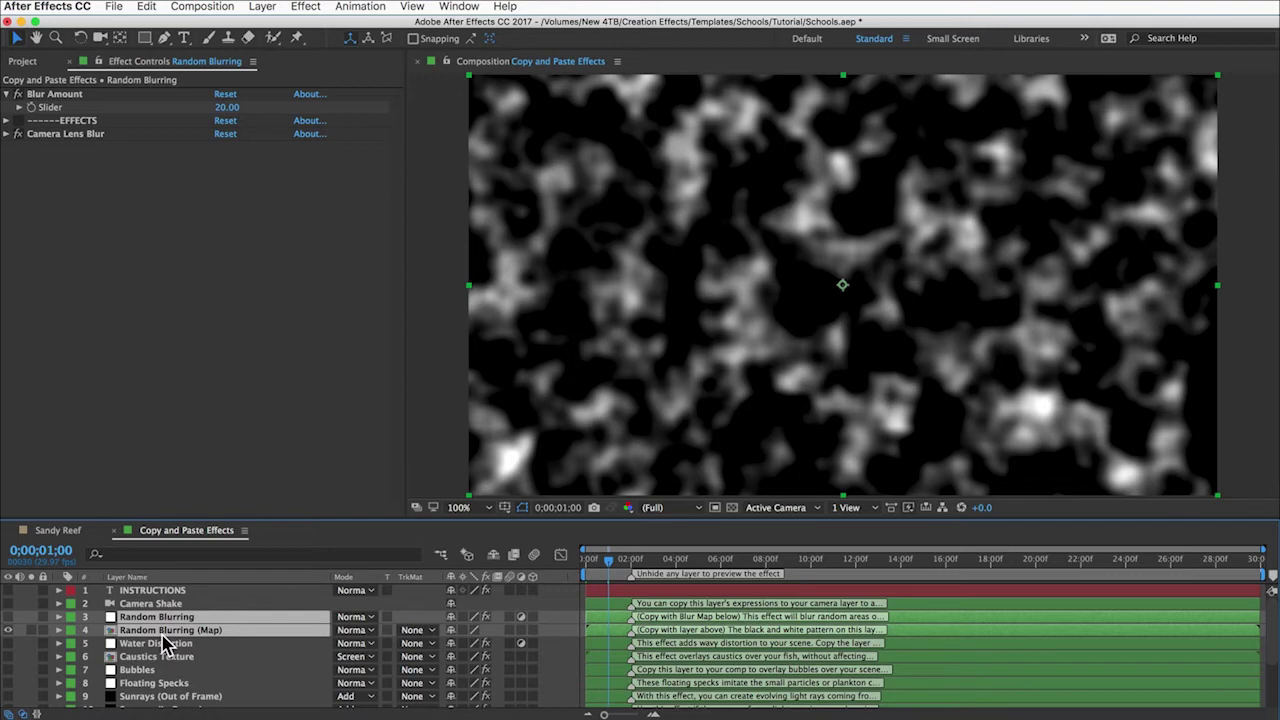
pyautogui.click(155, 604)
pyautogui.click(152, 618)
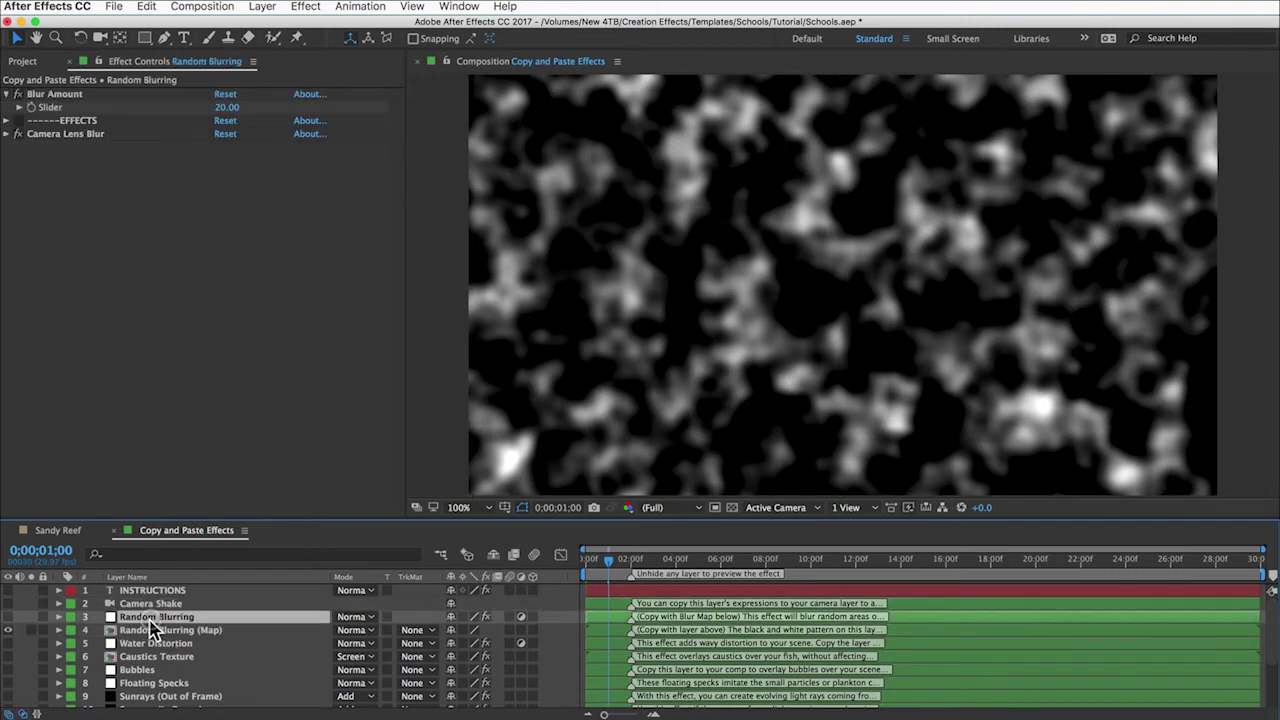
pyautogui.click(7, 133)
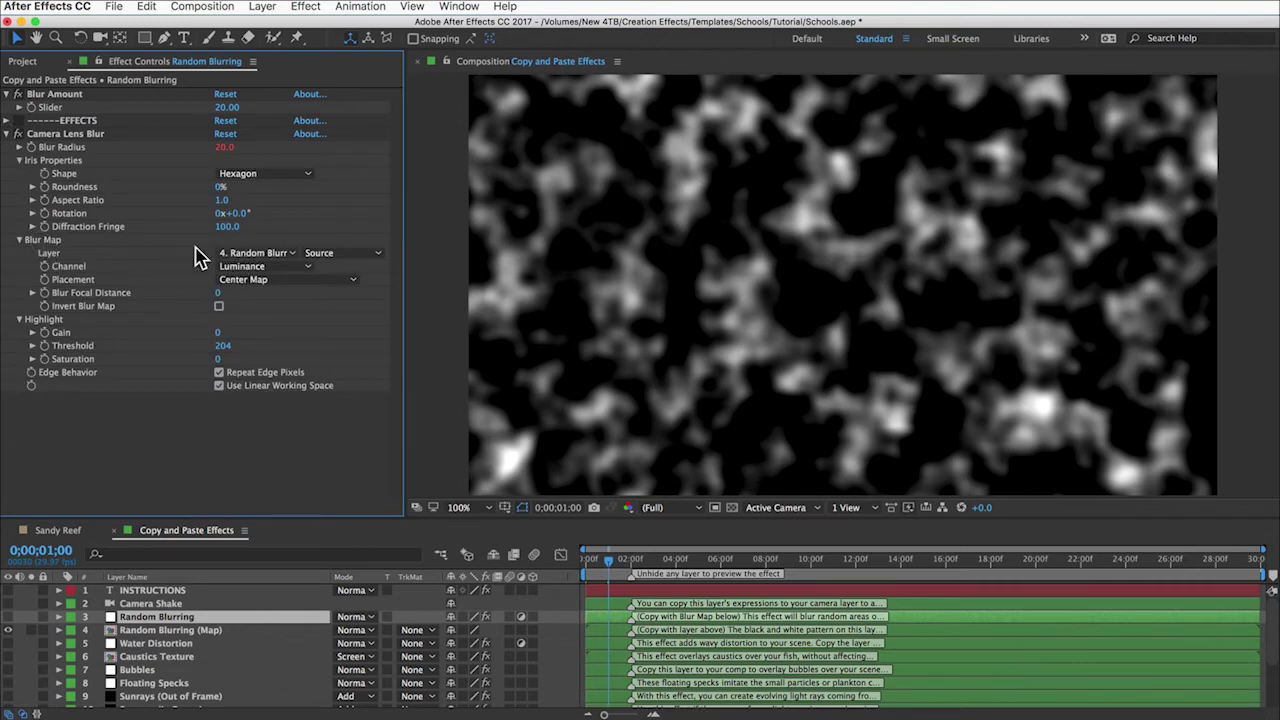
pyautogui.click(247, 254)
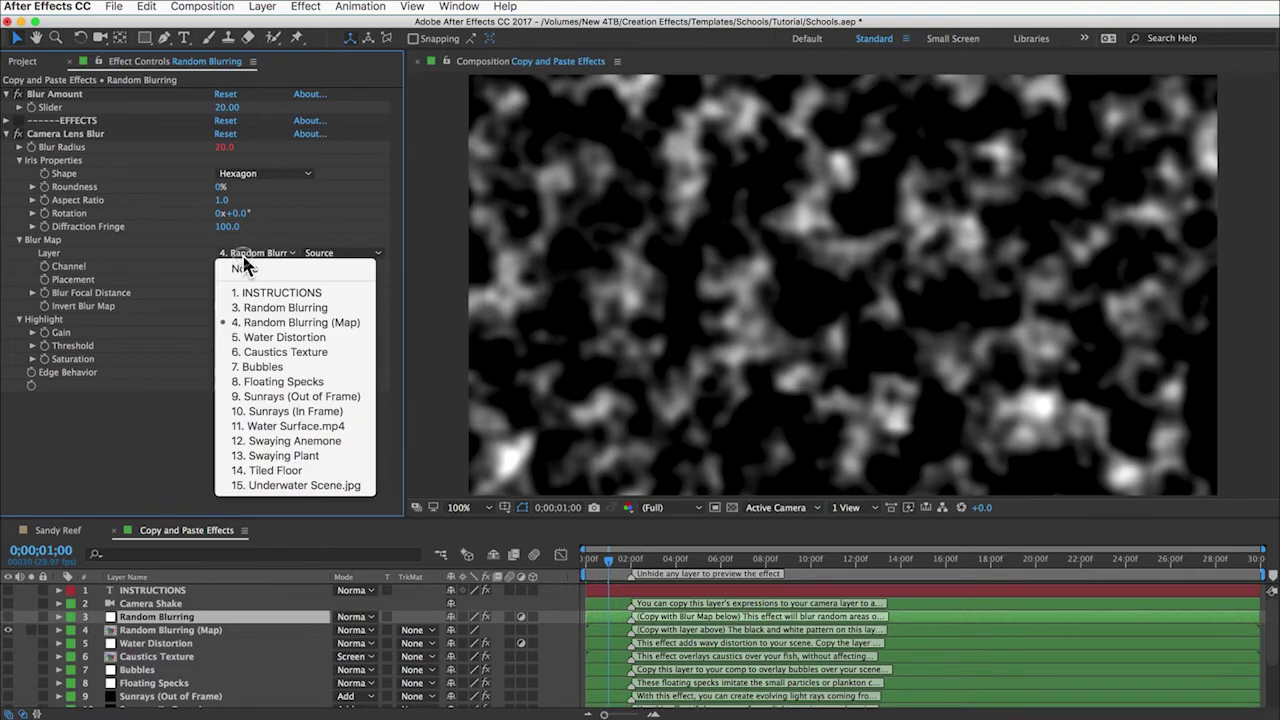
pyautogui.click(285, 307)
# Step: Return to the project's item list, expand the 3D Caustics Projection folder and open the Caustics Texture composition
pyautogui.press('super+0')
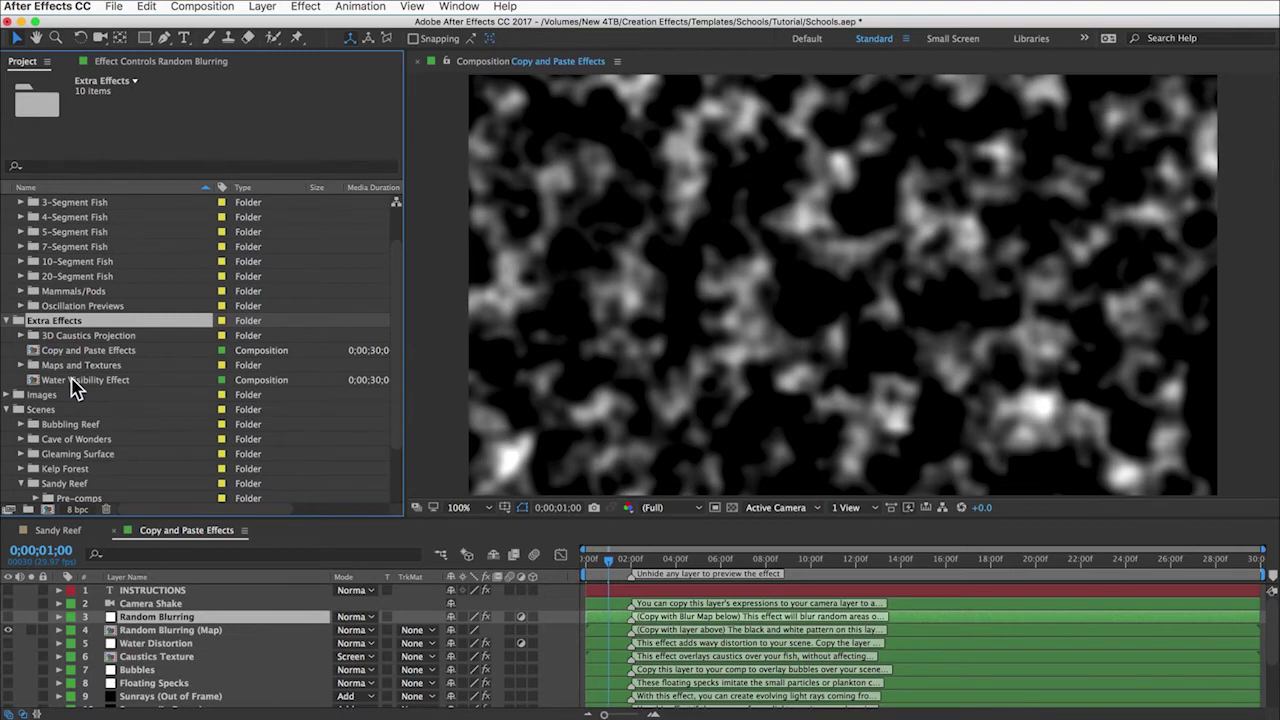
pyautogui.click(71, 380)
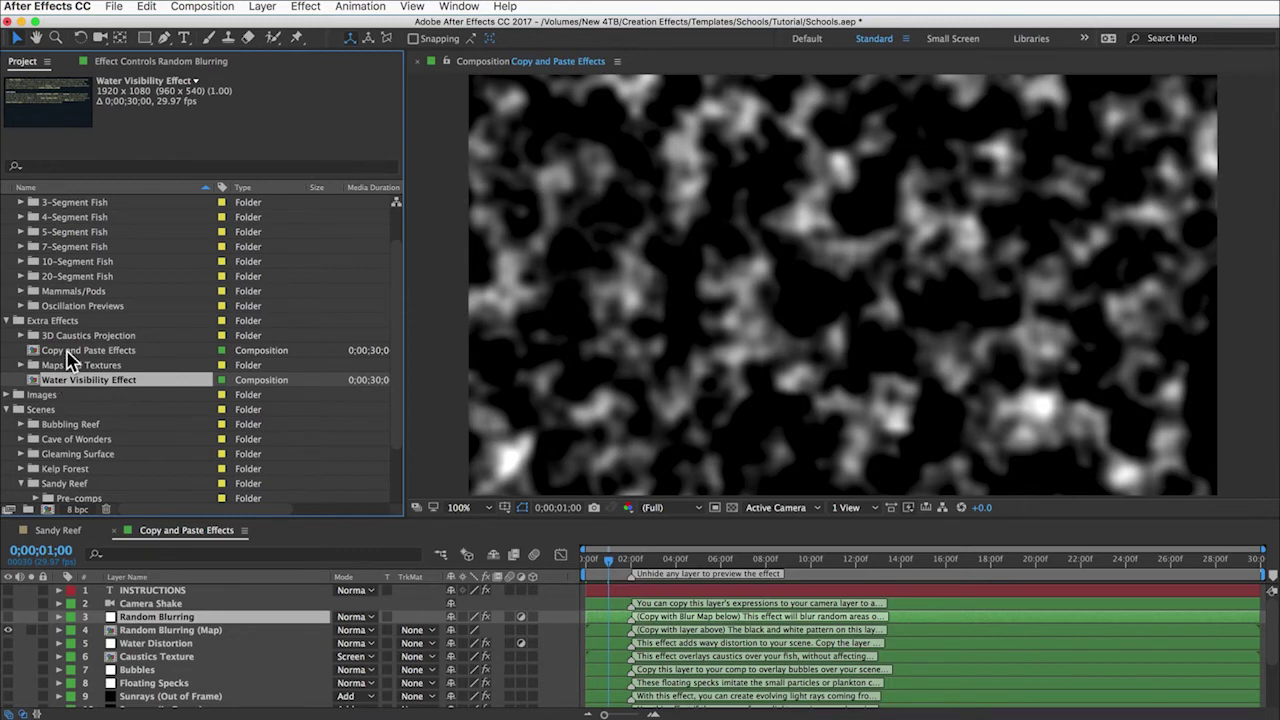
pyautogui.click(70, 337)
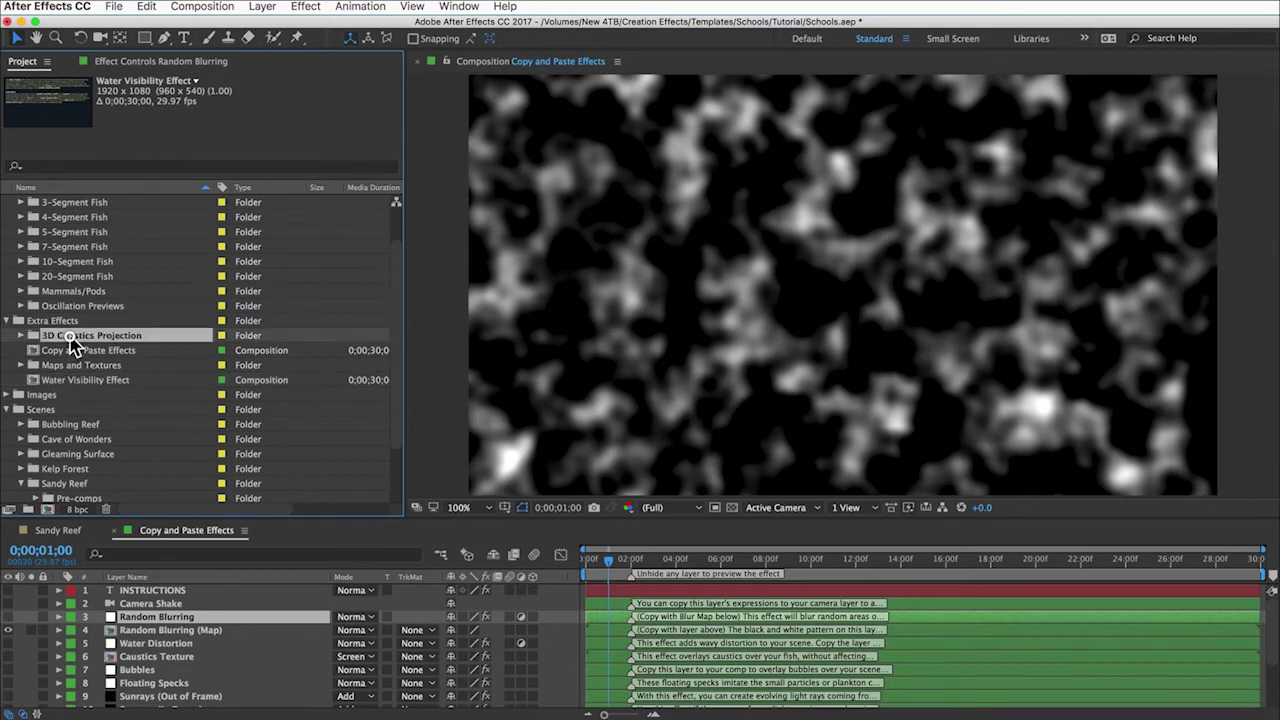
pyautogui.click(20, 336)
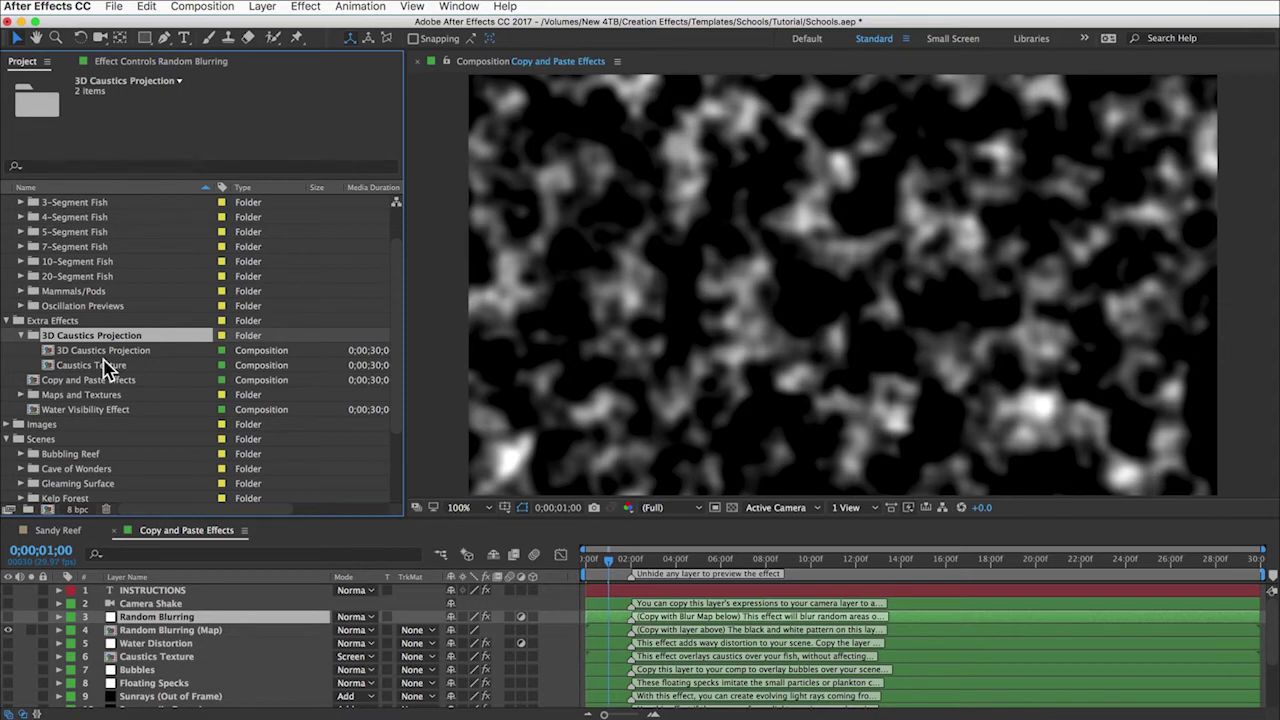
pyautogui.click(108, 365)
pyautogui.doubleClick(85, 368)
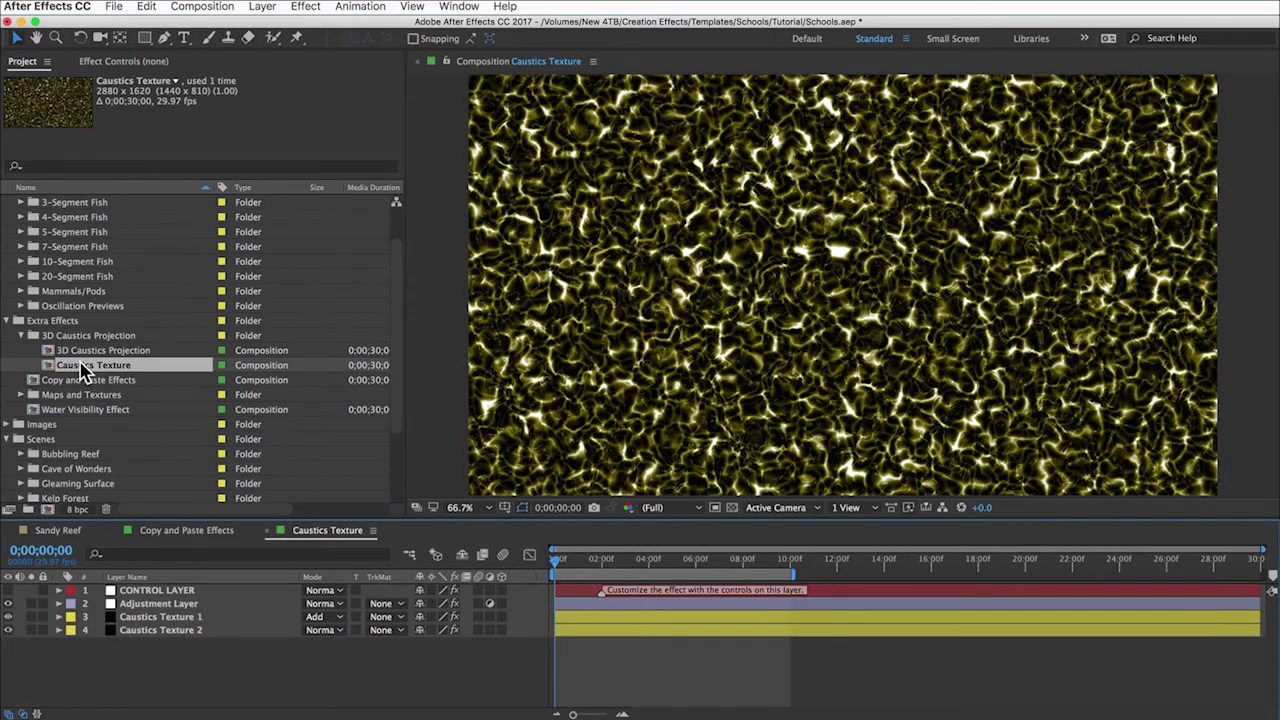
# Step: Preview the caustics animation briefly and look through the texture settings in the CONTROL LAYER's effect controls
pyautogui.press('space')
pyautogui.press('space')
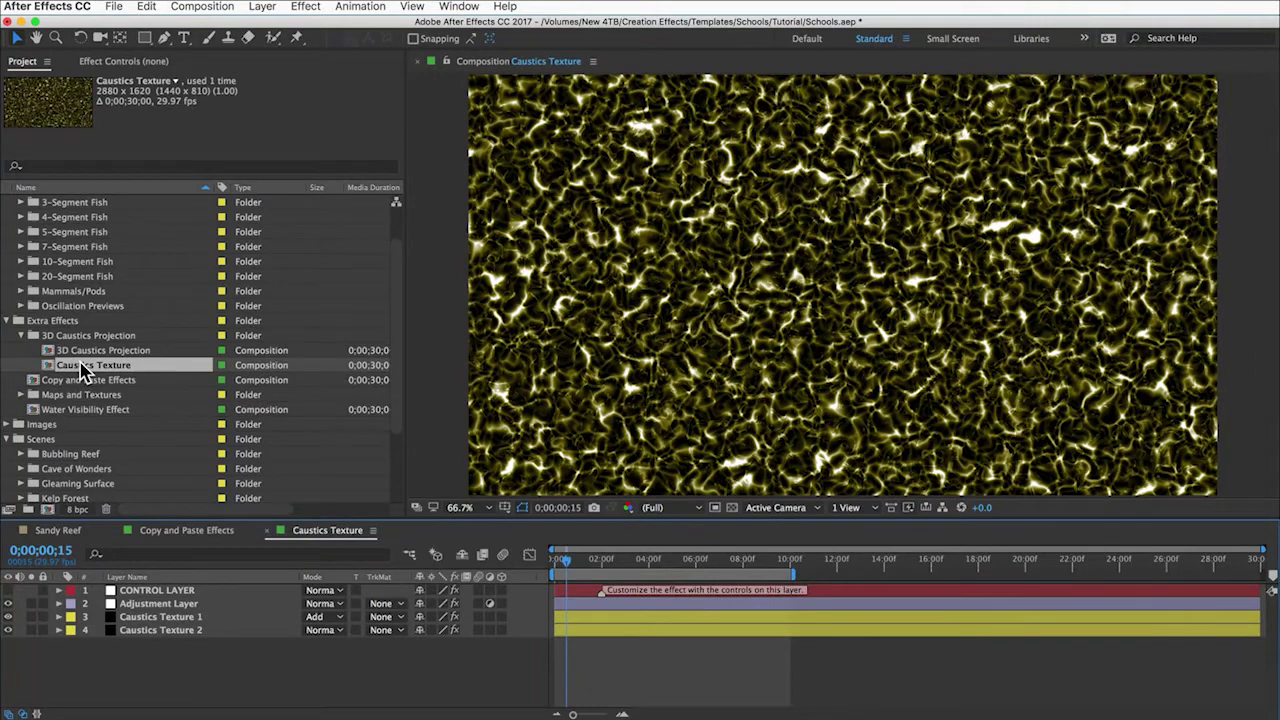
pyautogui.click(150, 590)
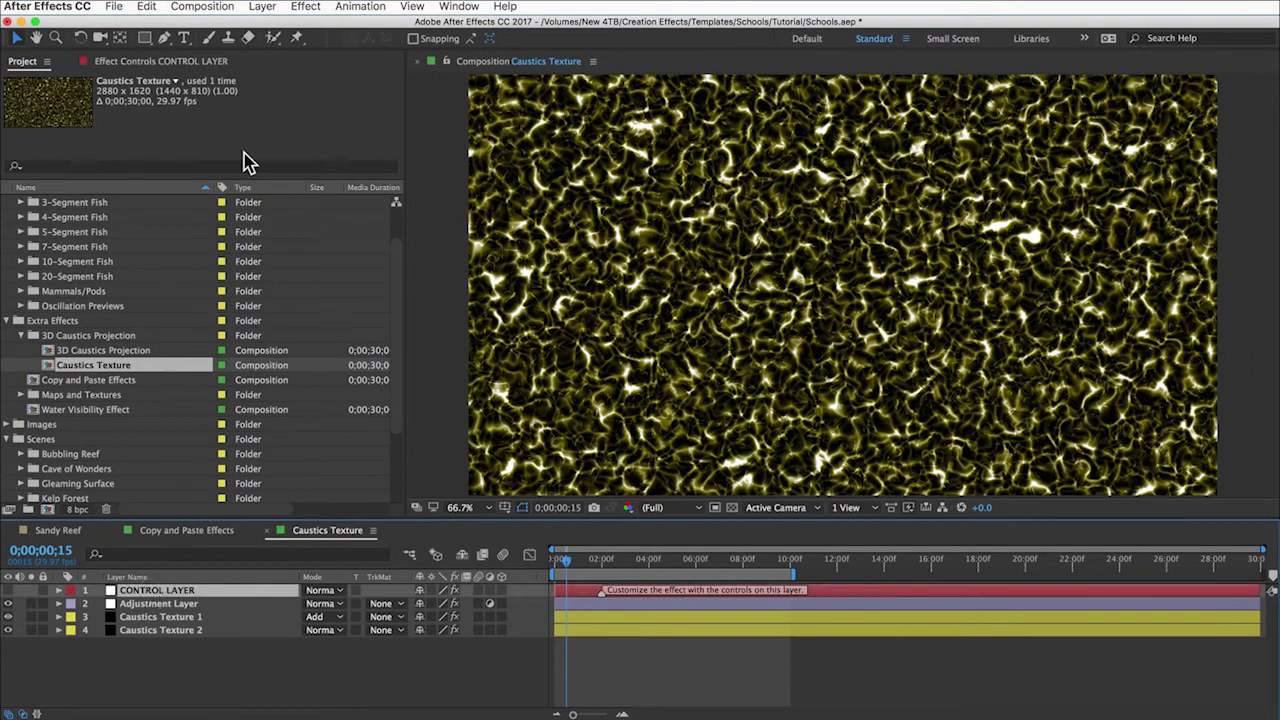
pyautogui.click(150, 61)
pyautogui.scroll(-5, 107, 165)
pyautogui.scroll(5, 107, 165)
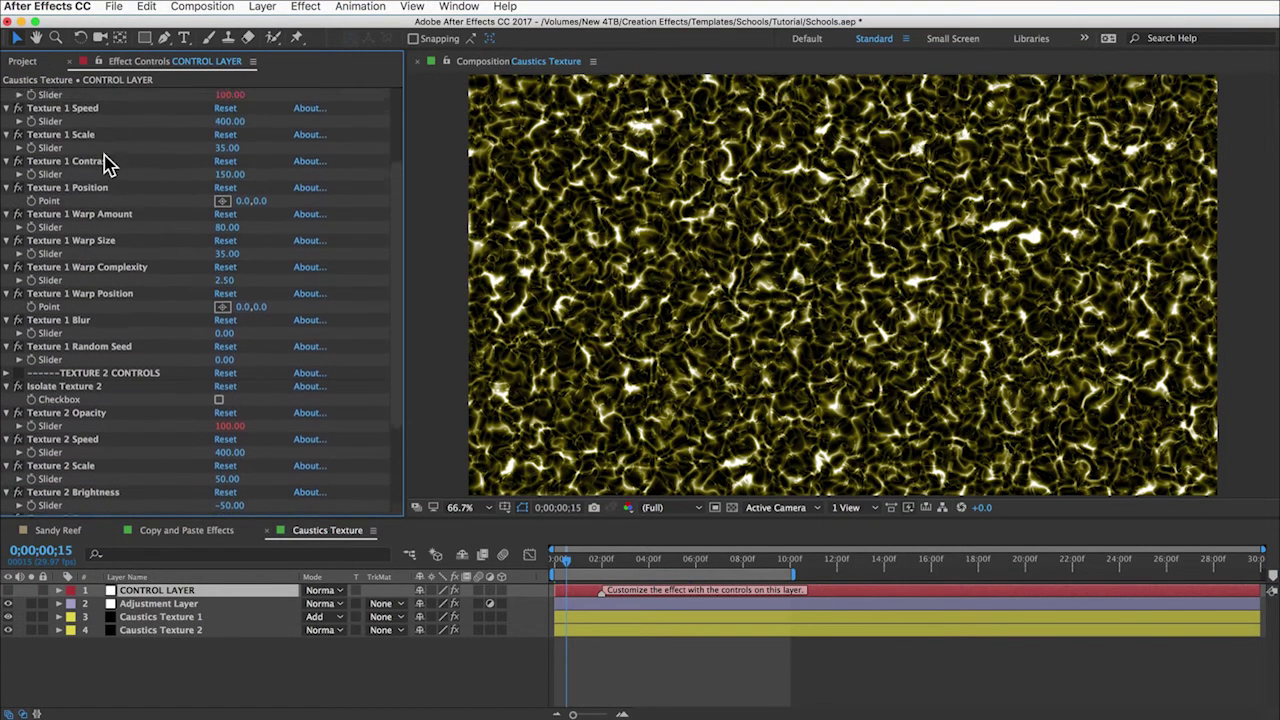
# Step: Open the 3D Caustics Projection composition from the project and hide its INSTRUCTIONS layer
pyautogui.press('super+0')
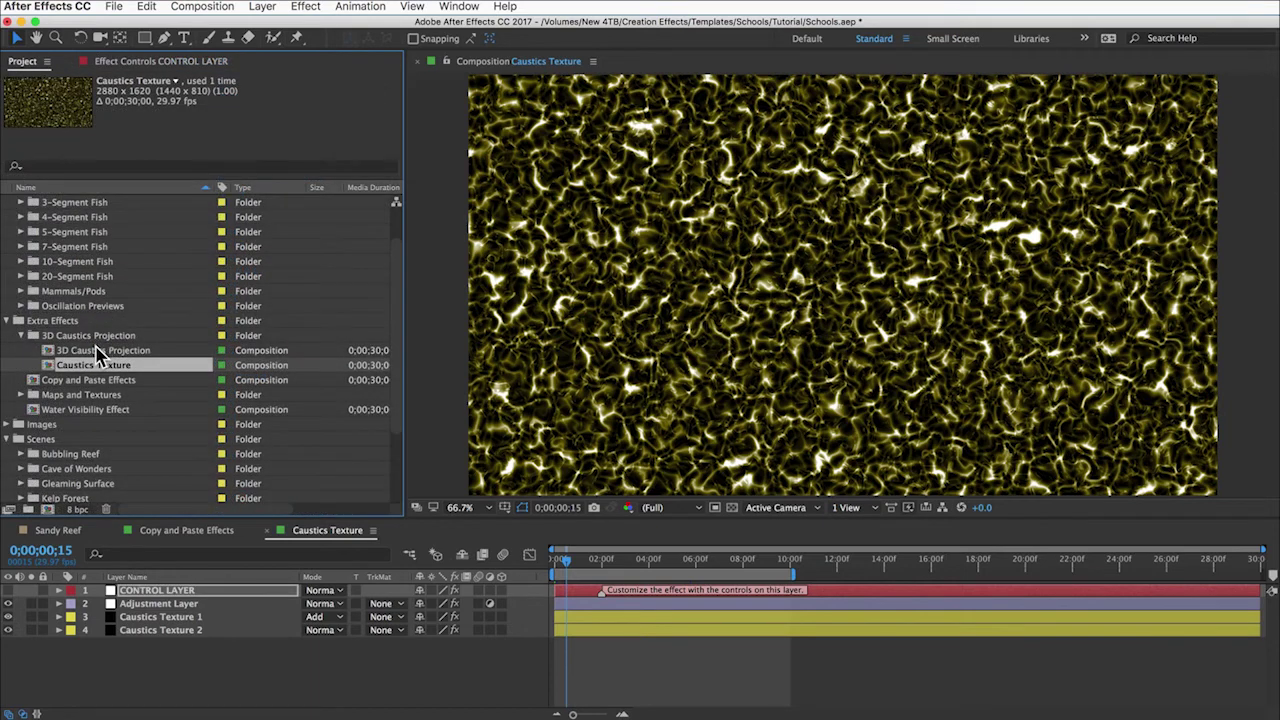
pyautogui.click(90, 352)
pyautogui.doubleClick(80, 357)
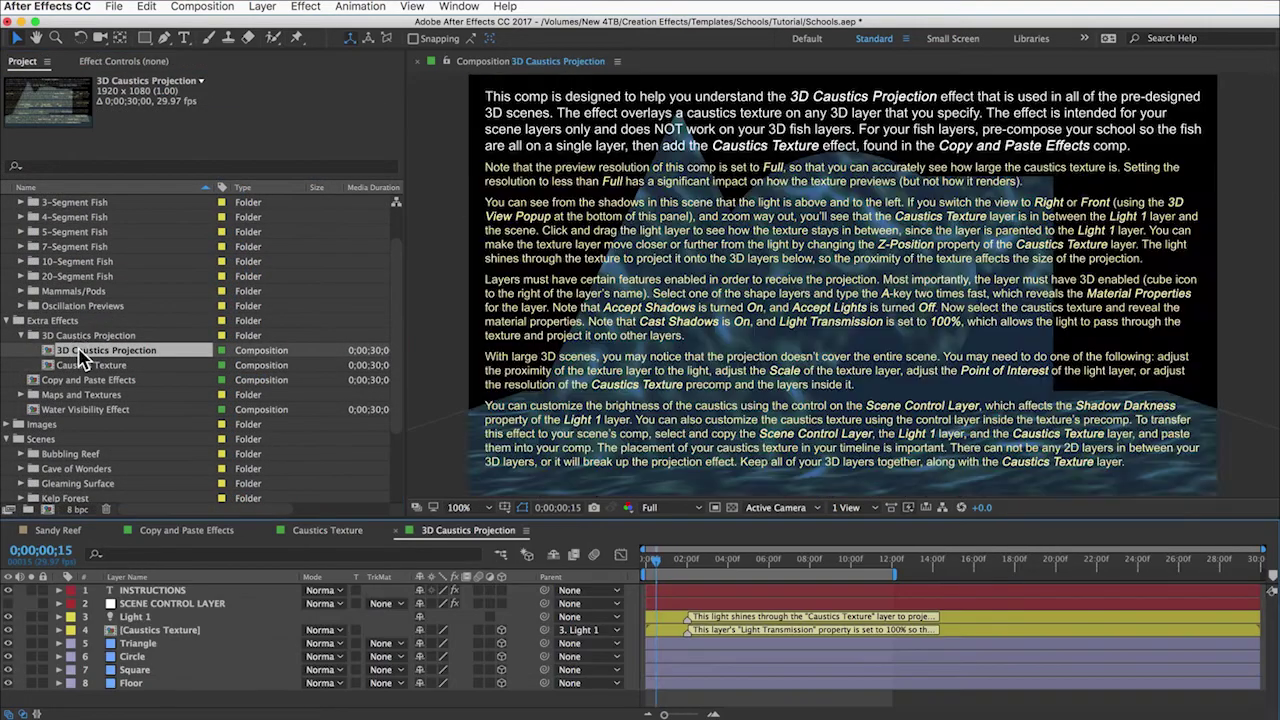
pyautogui.click(8, 591)
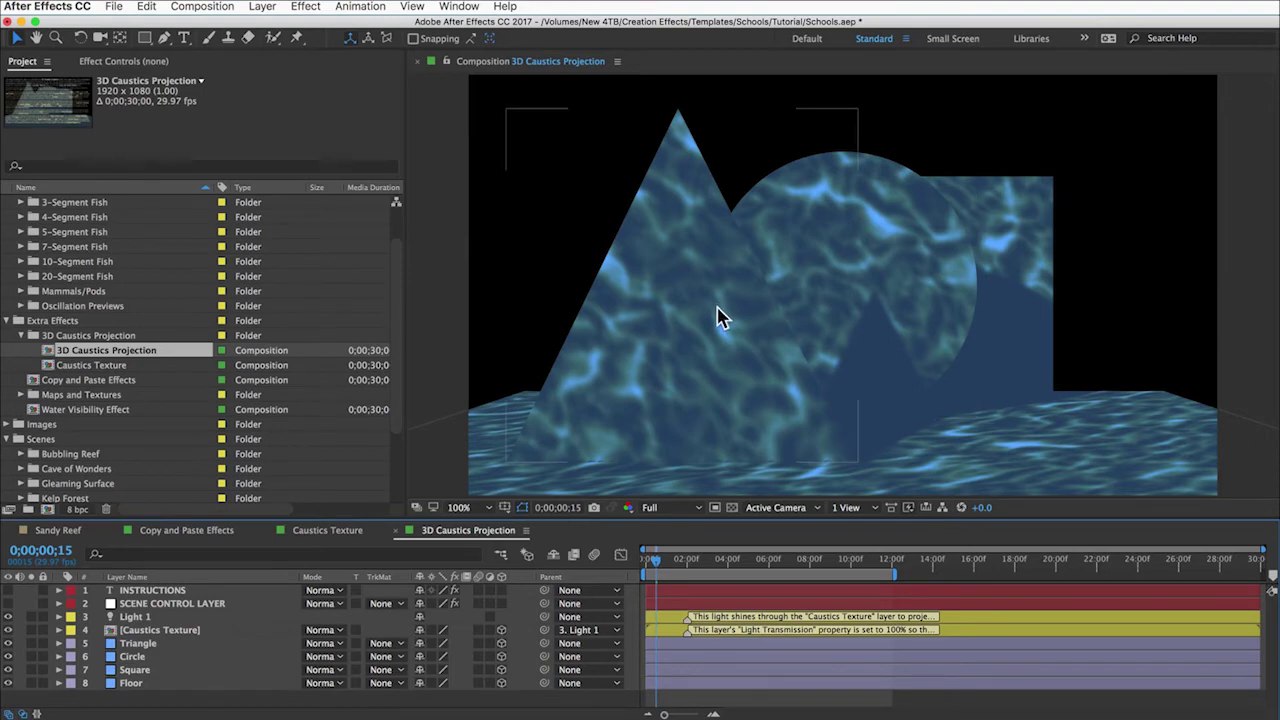
# Step: Set the preview resolution of the 3D Caustics Projection composition to Half
pyautogui.click(663, 512)
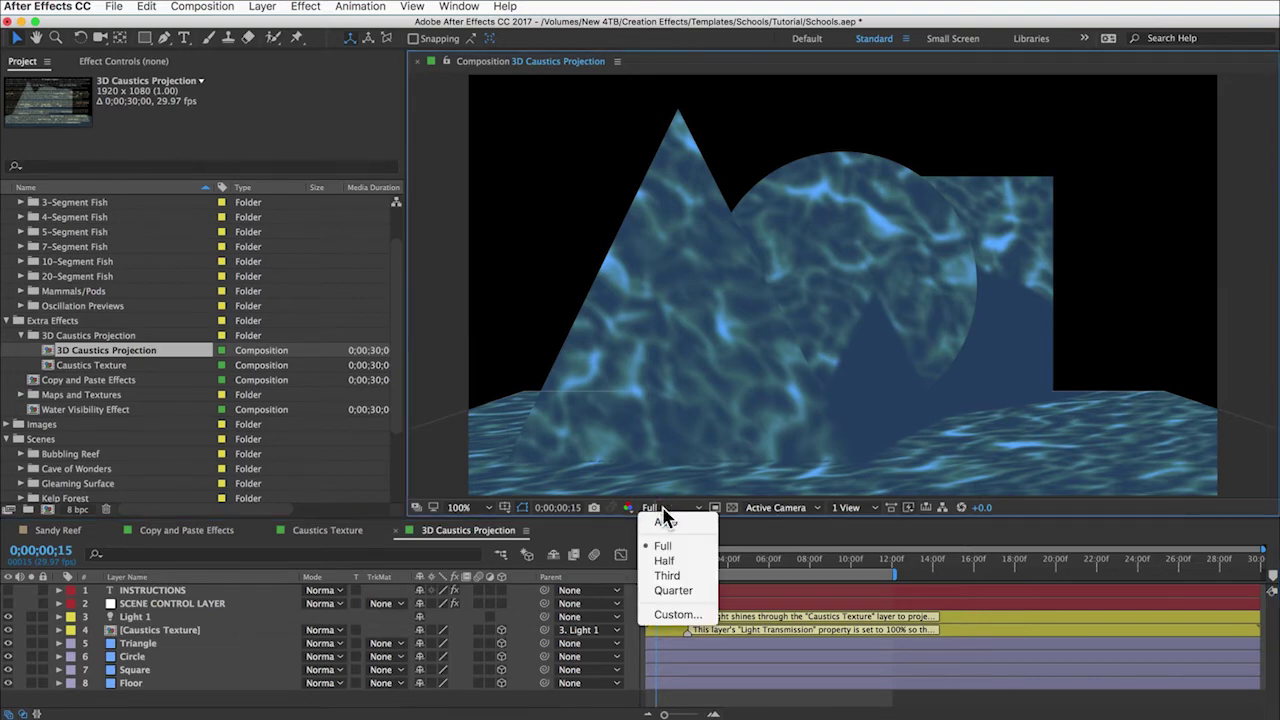
pyautogui.click(664, 562)
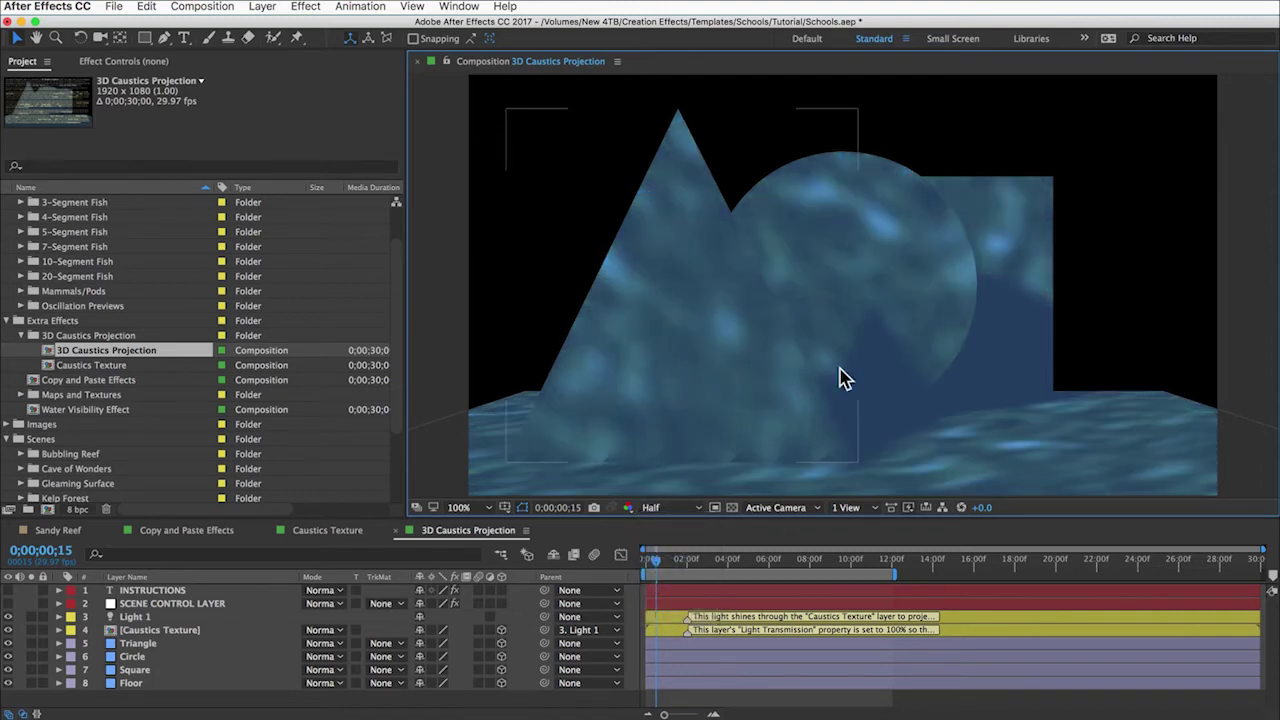
# Step: Set the preview resolution to Full and pick out the Floor, Triangle, Circle and Square layers in the composition view
pyautogui.click(656, 512)
pyautogui.click(664, 543)
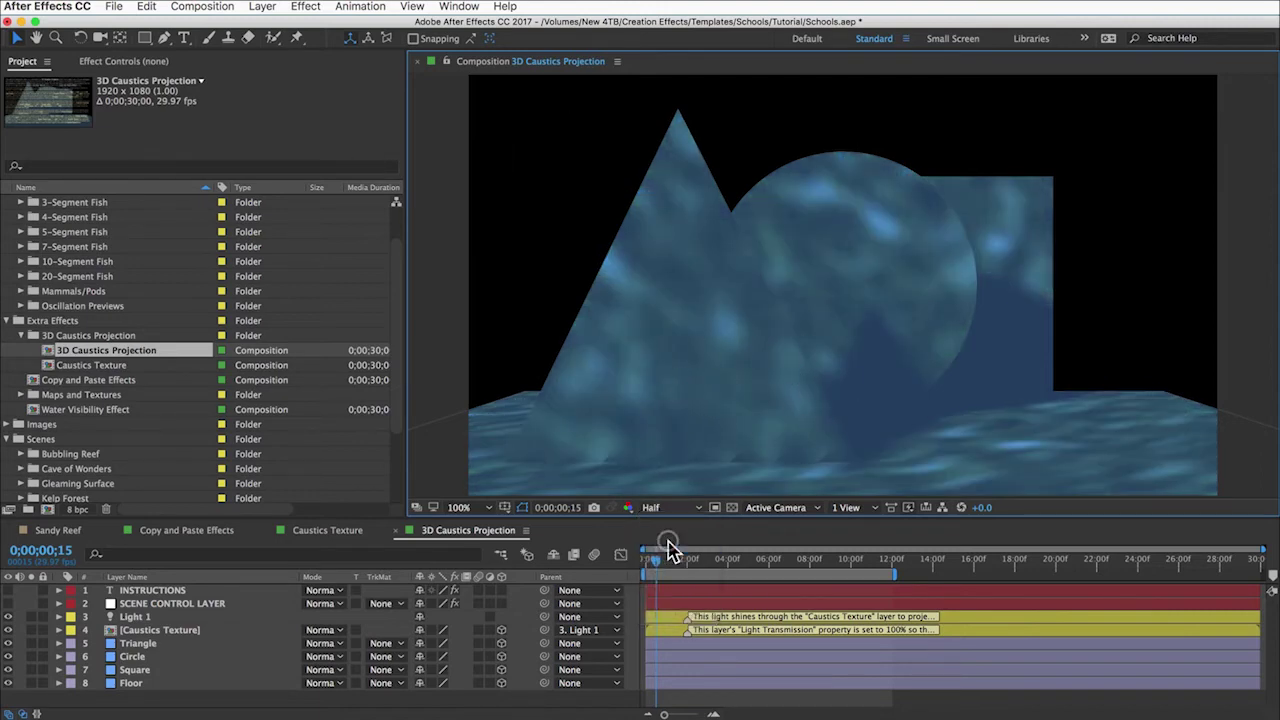
pyautogui.click(1030, 440)
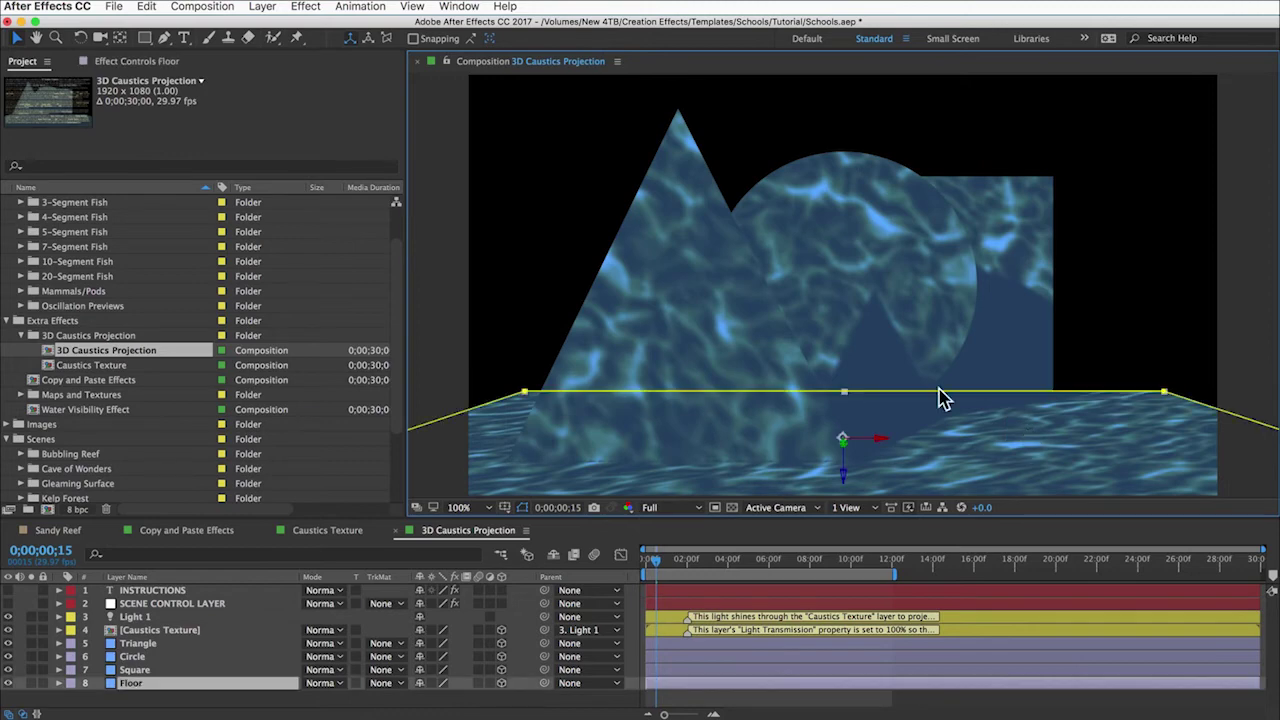
pyautogui.click(697, 270)
pyautogui.click(930, 236)
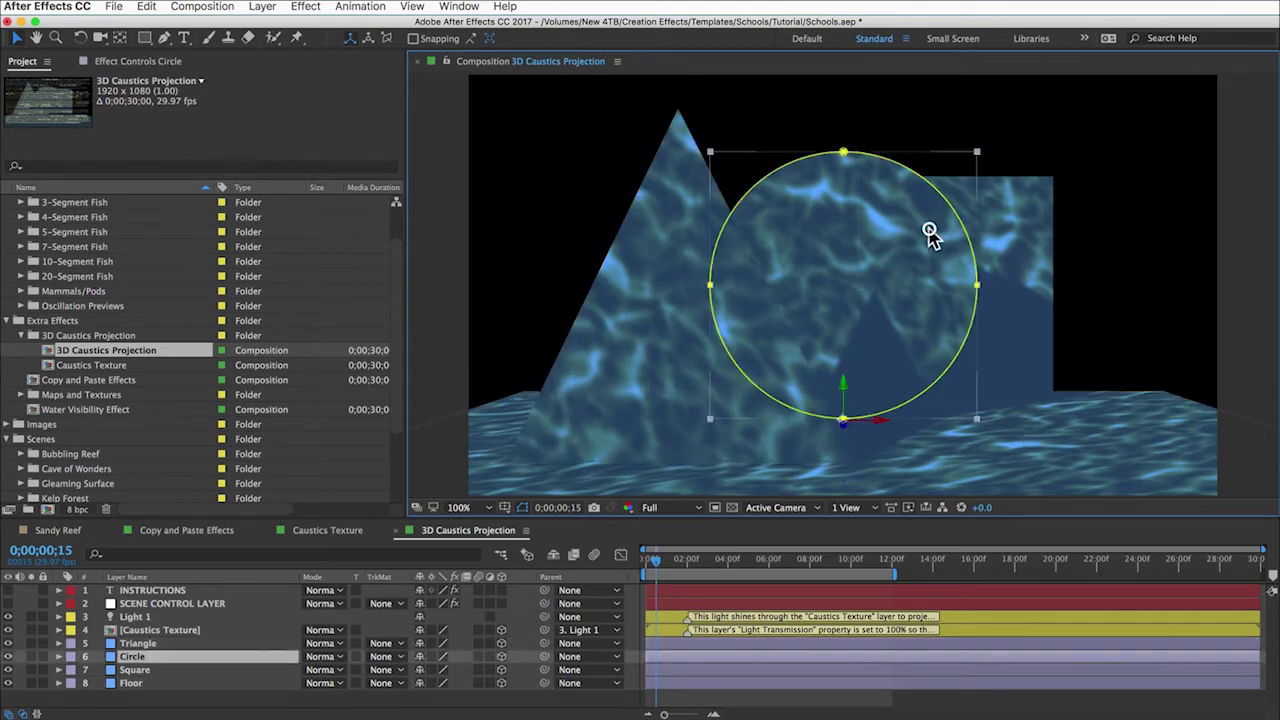
pyautogui.click(1030, 244)
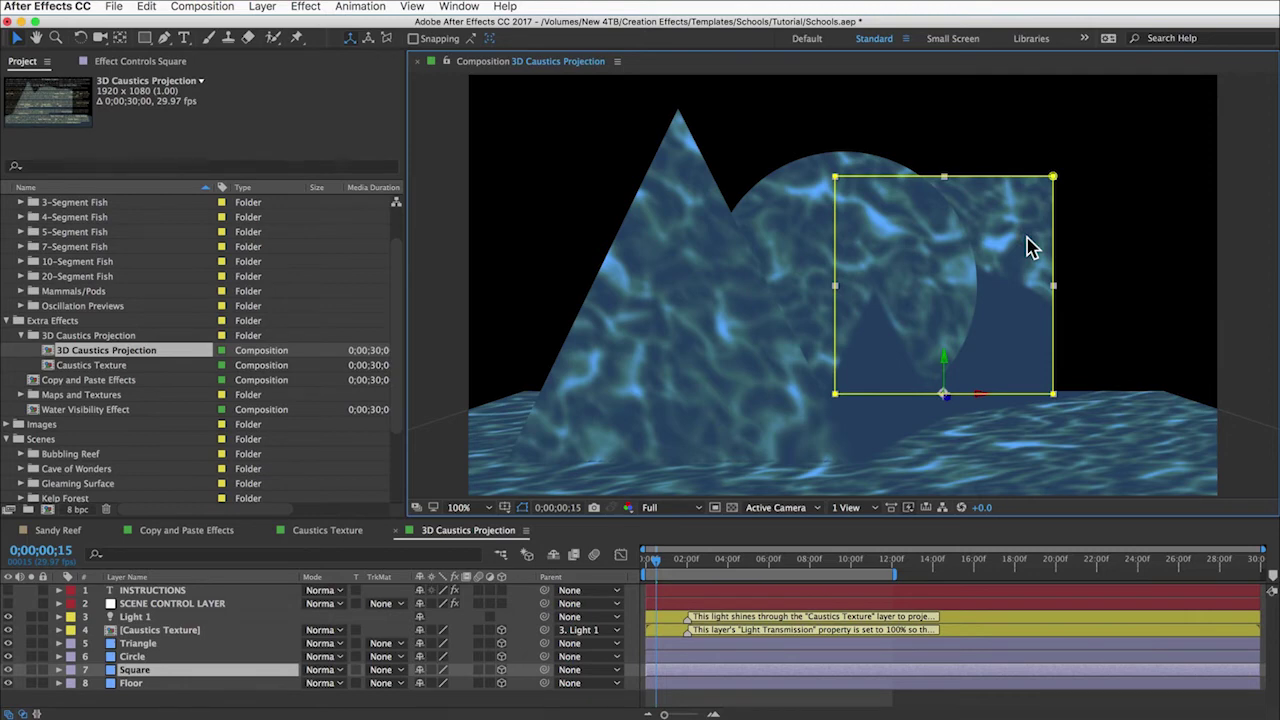
# Step: Switch to the Right view at 12.5% magnification and inspect the placement of the Triangle, Circle, Light 1 and Caustics Texture layers
pyautogui.click(770, 509)
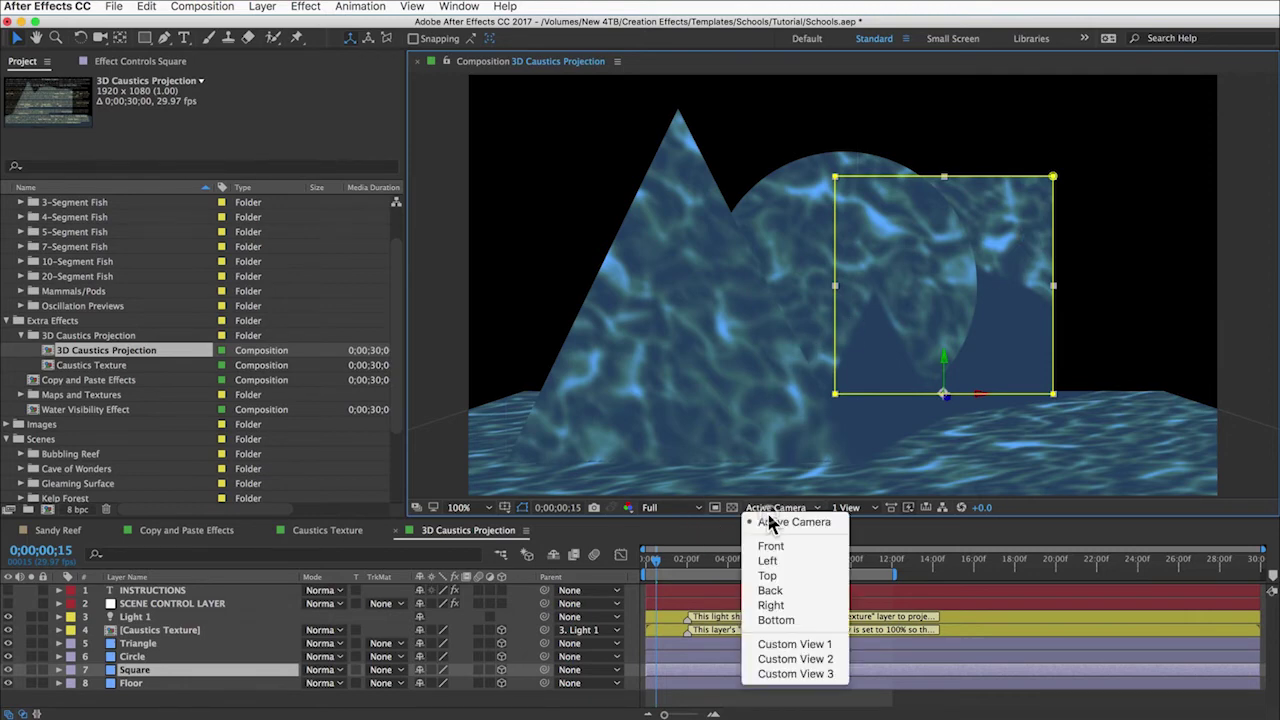
pyautogui.click(771, 605)
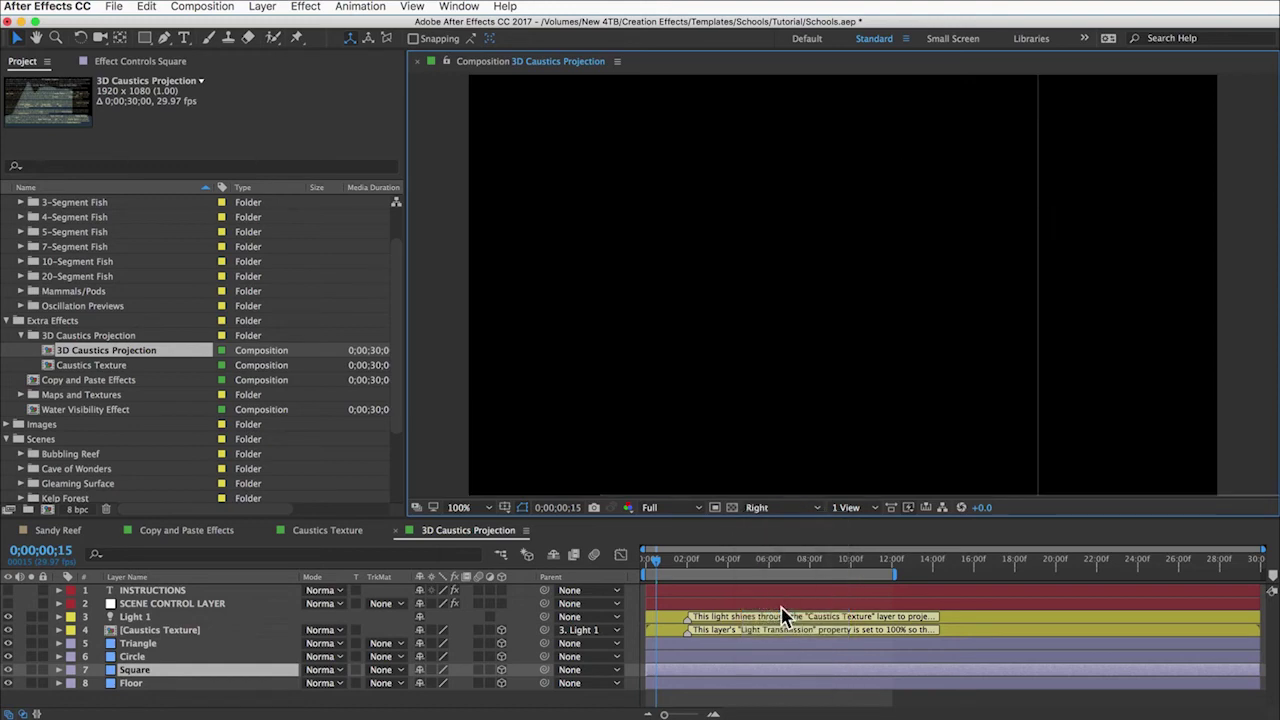
pyautogui.press(',')
pyautogui.press(',')
pyautogui.press(',')
pyautogui.press(',')
pyautogui.press(',')
pyautogui.press(',')
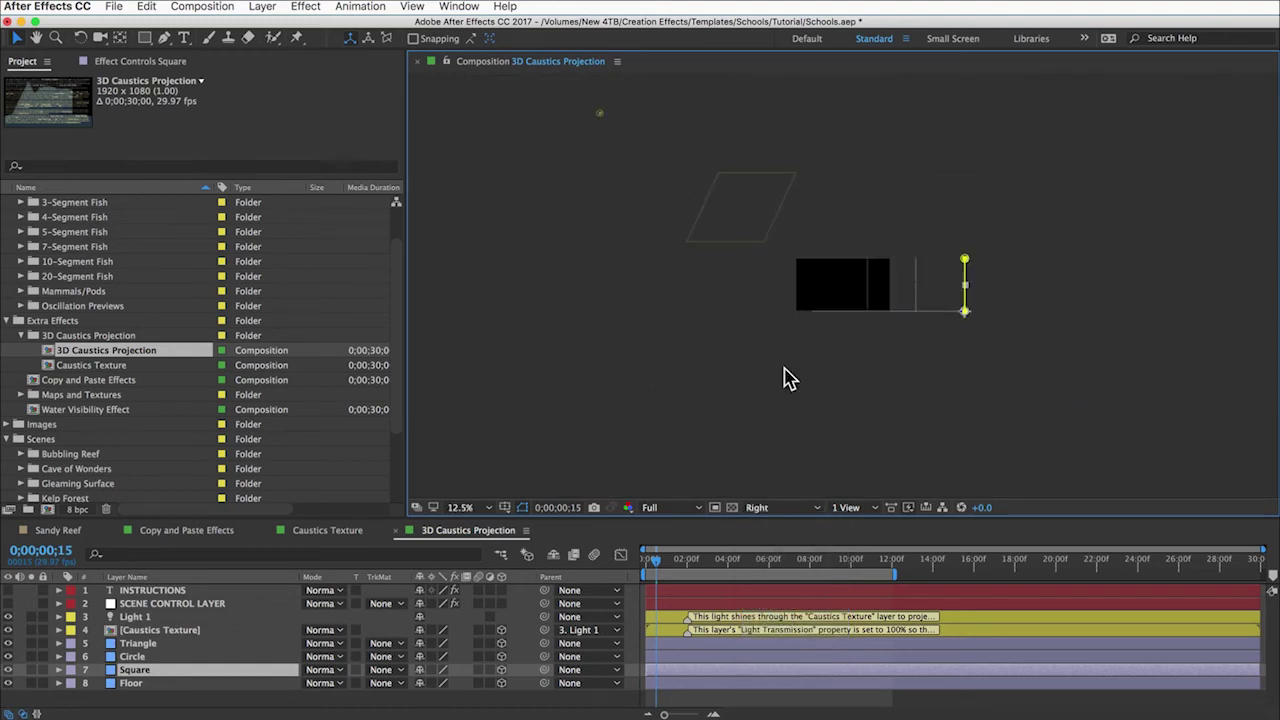
pyautogui.click(870, 293)
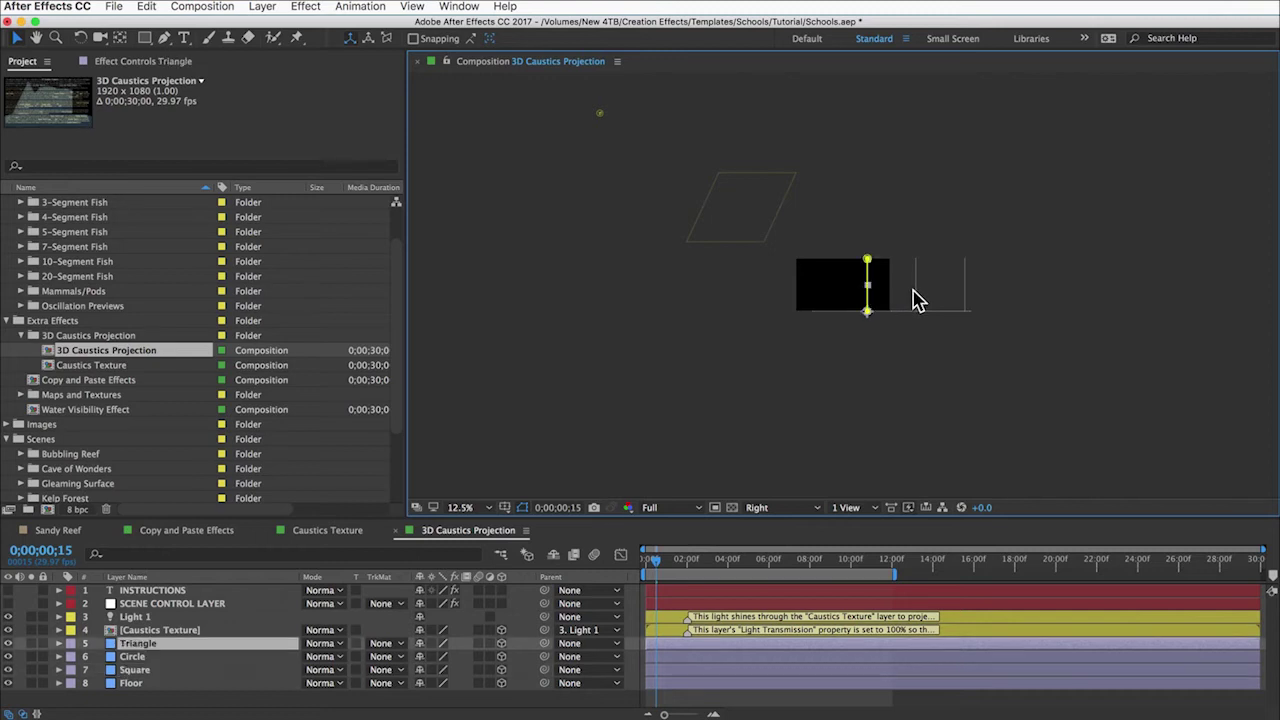
pyautogui.click(916, 291)
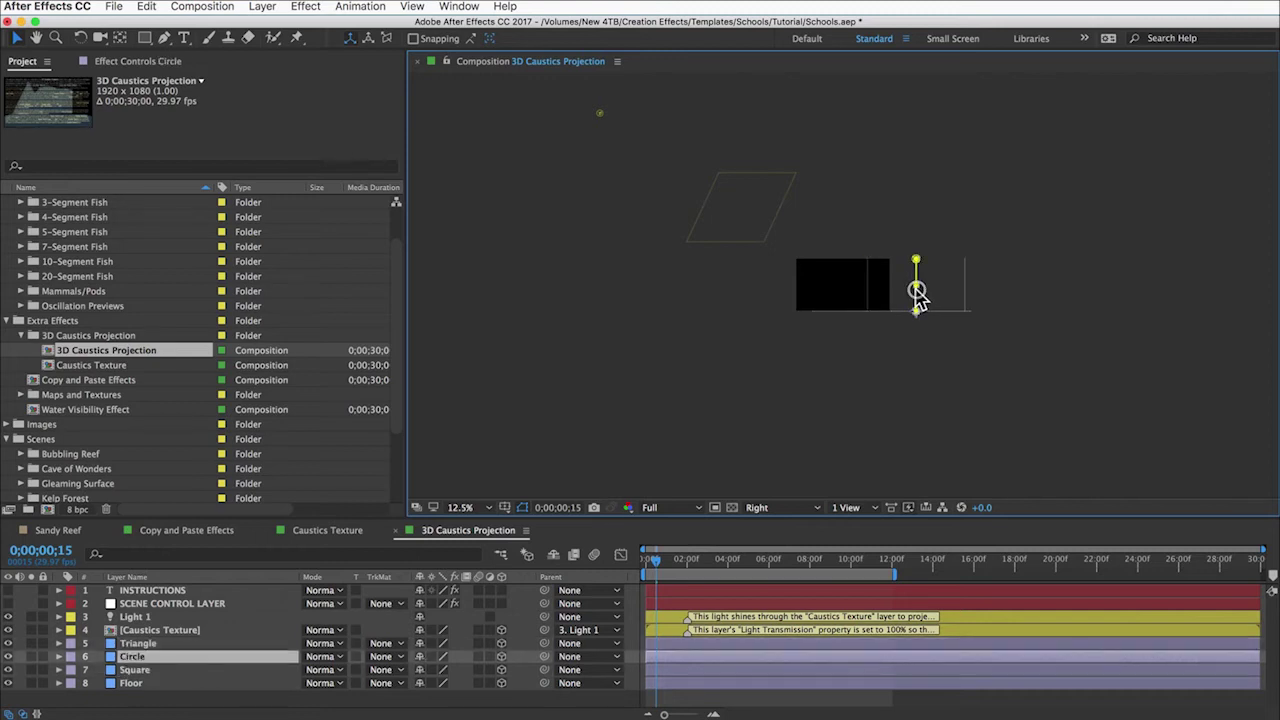
pyautogui.click(598, 115)
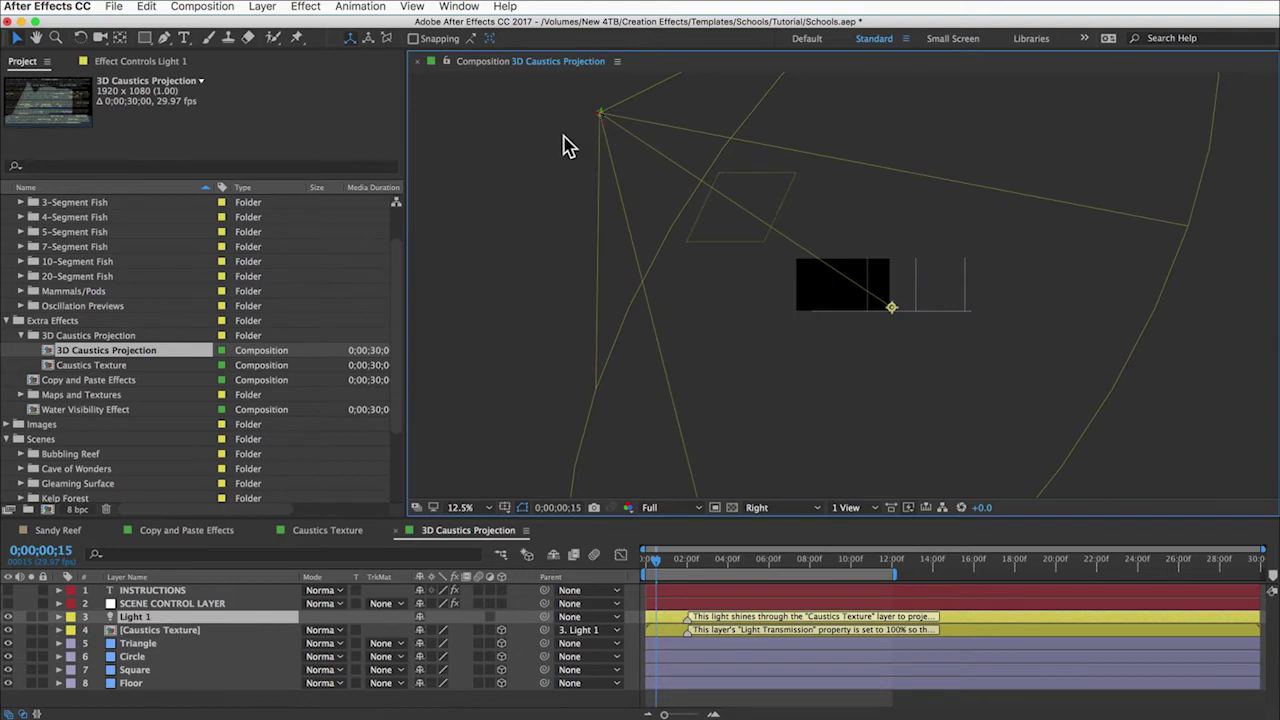
pyautogui.click(730, 222)
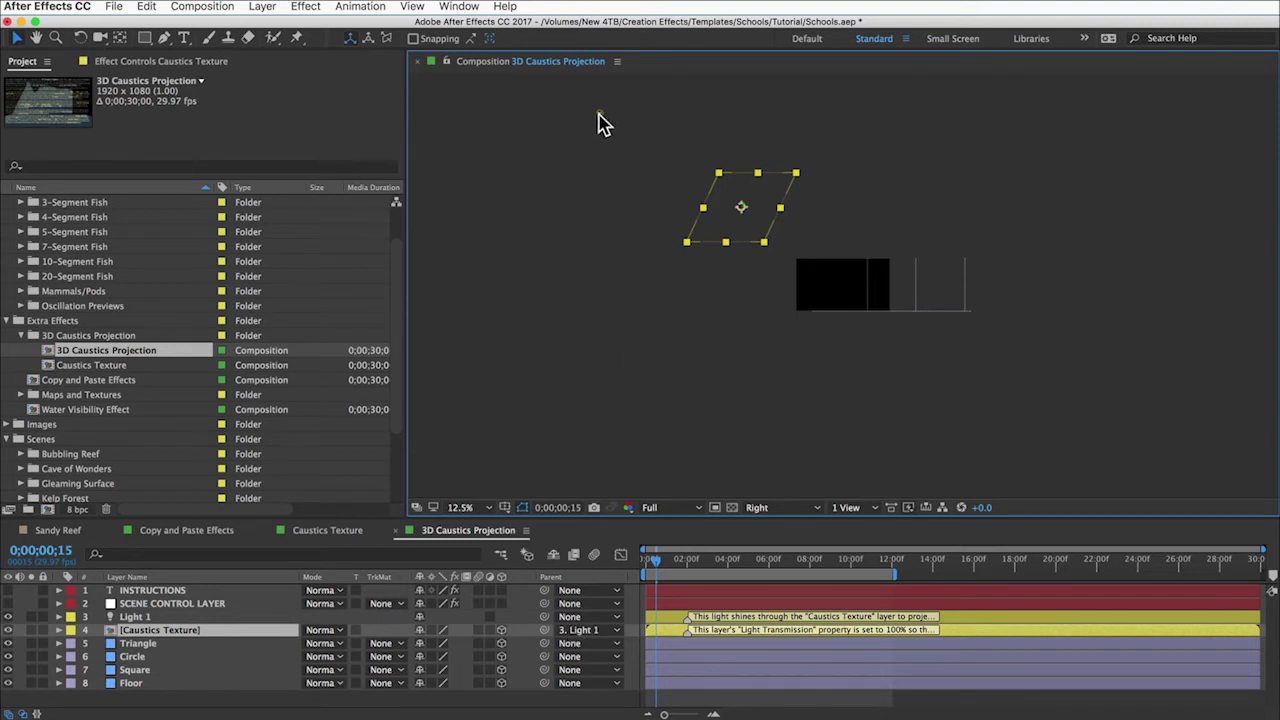
# Step: Move Light 1 higher and farther from the shapes, and set the Caustics Texture layer's Z position to 4166
pyautogui.moveTo(600, 114); pyautogui.dragTo(580, 94)
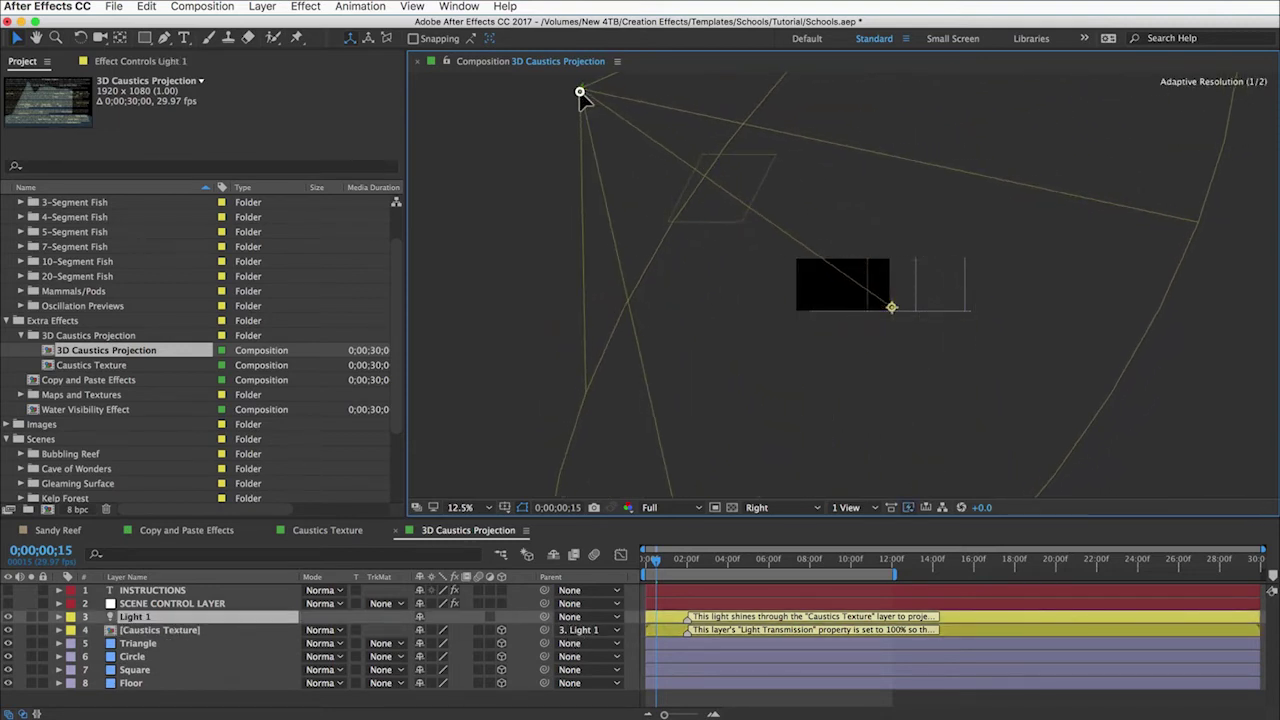
pyautogui.click(150, 632)
pyautogui.press('p')
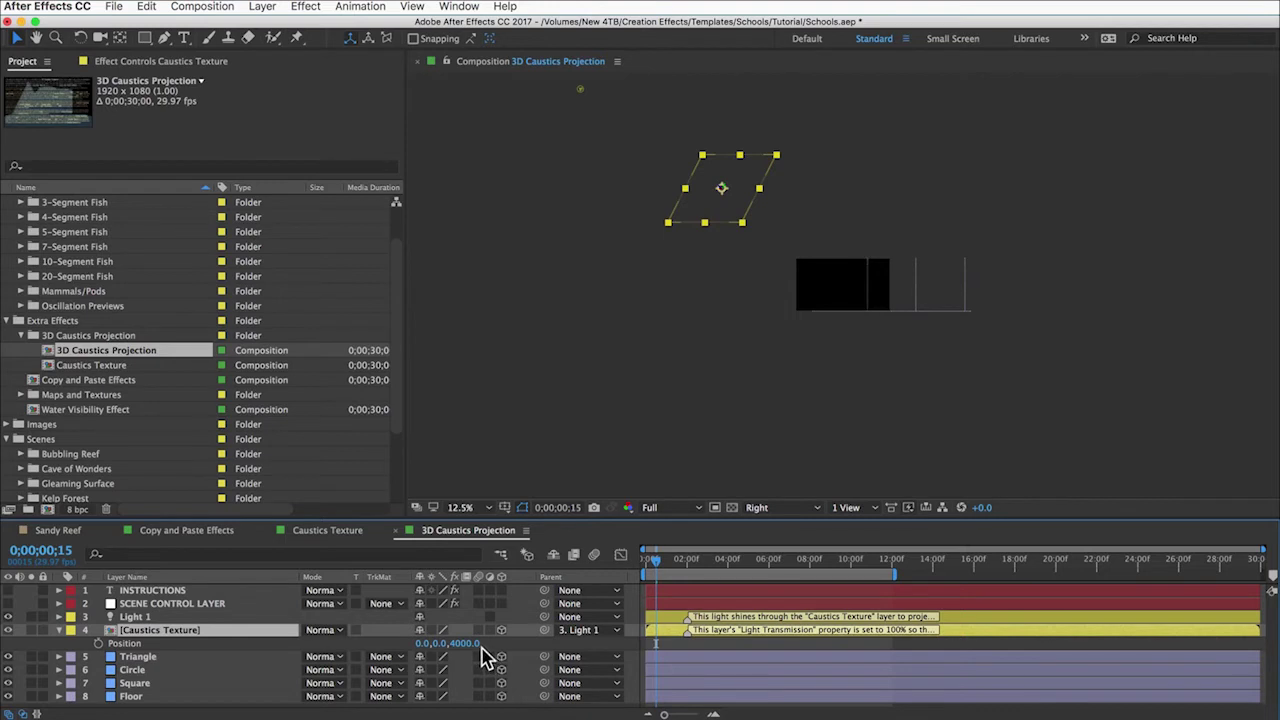
pyautogui.moveTo(480, 648)
pyautogui.mouseDown()
pyautogui.moveTo(420, 648)
pyautogui.moveTo(493, 648)
pyautogui.moveTo(472, 648)
pyautogui.mouseUp()
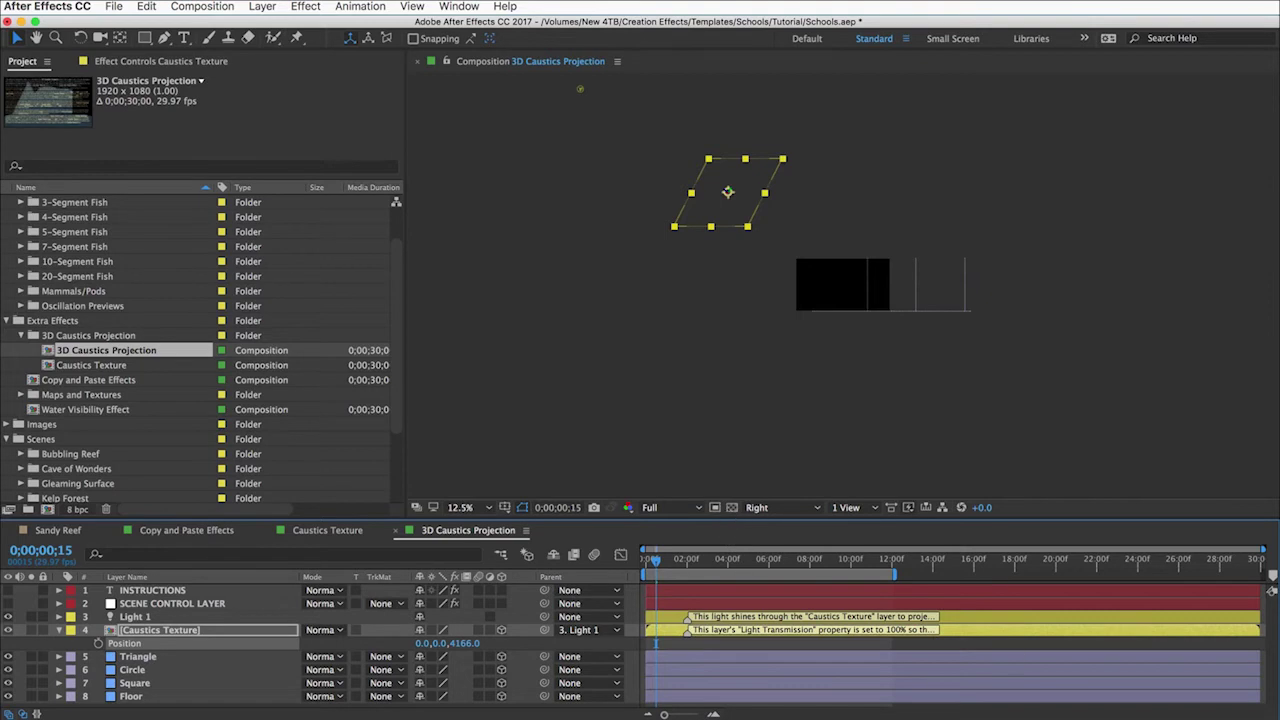
# Step: Return the composition to the Active Camera view at 100% magnification
pyautogui.click(765, 515)
pyautogui.click(765, 508)
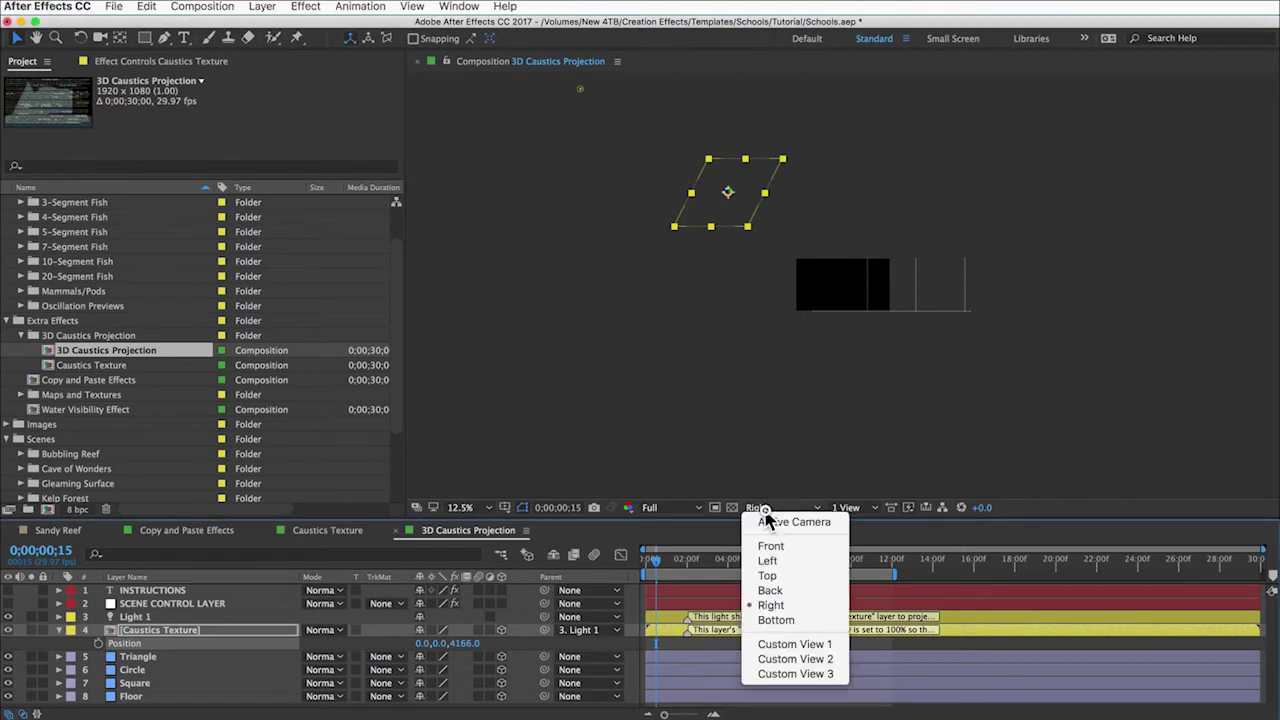
pyautogui.click(766, 528)
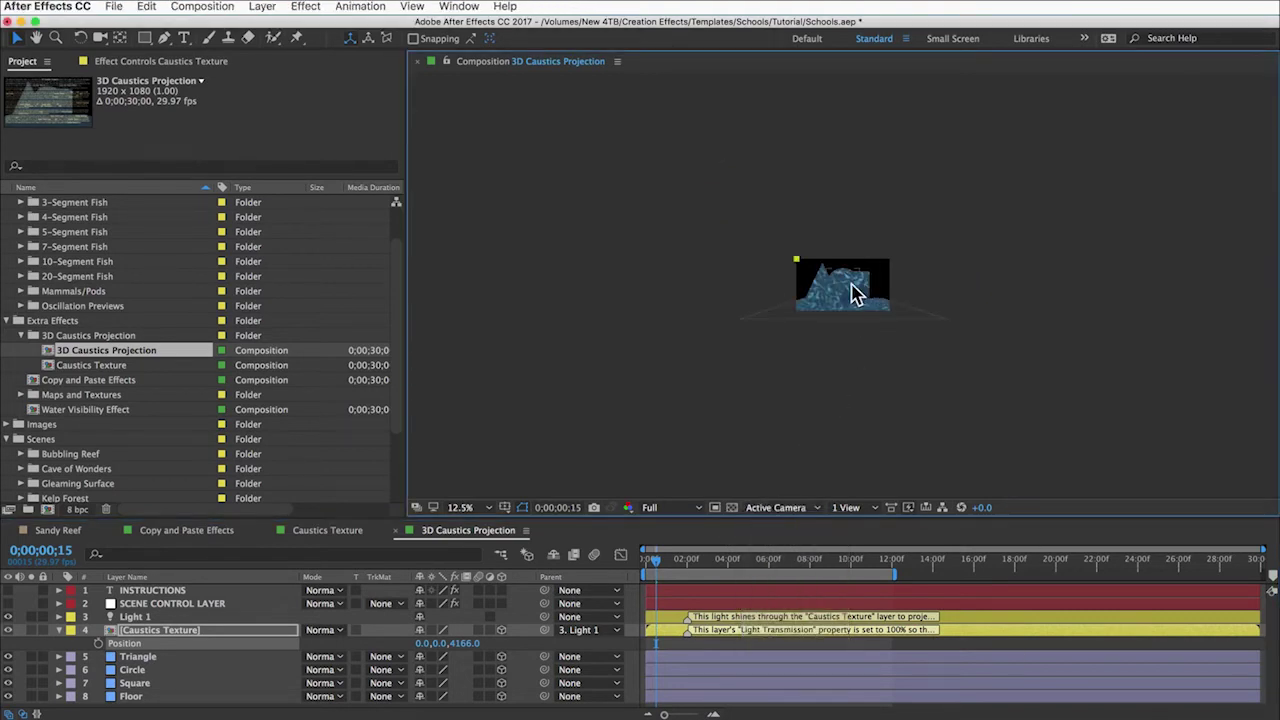
pyautogui.scroll(6, 855, 292)
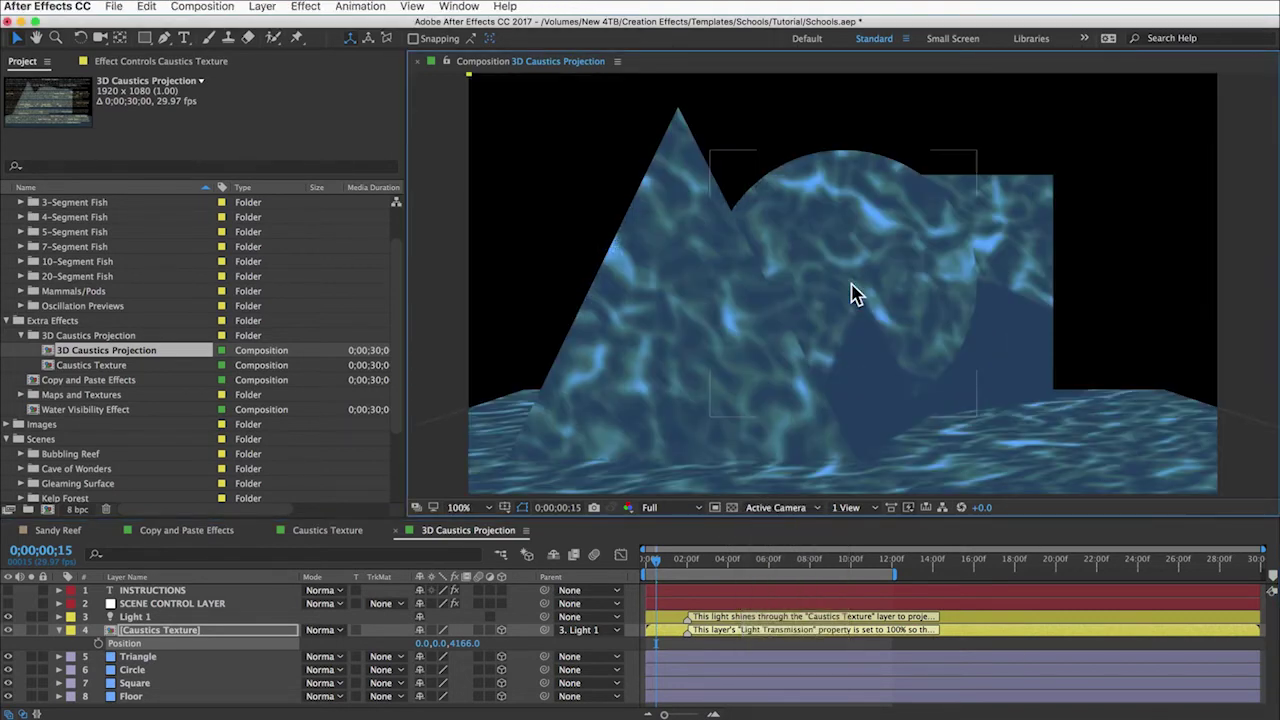
# Step: Select Light 1 and the Caustics Texture layer in turn, and switch the texture layer's 3D property off and on again
pyautogui.click(149, 617)
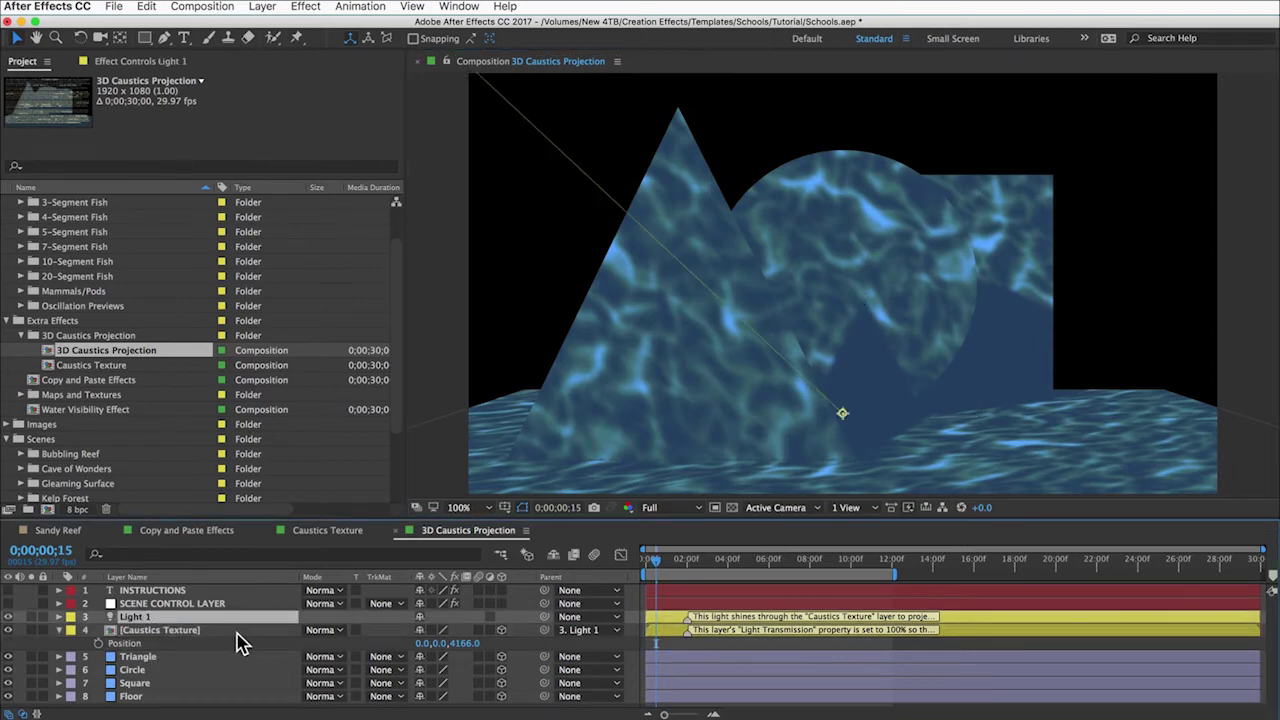
pyautogui.click(181, 632)
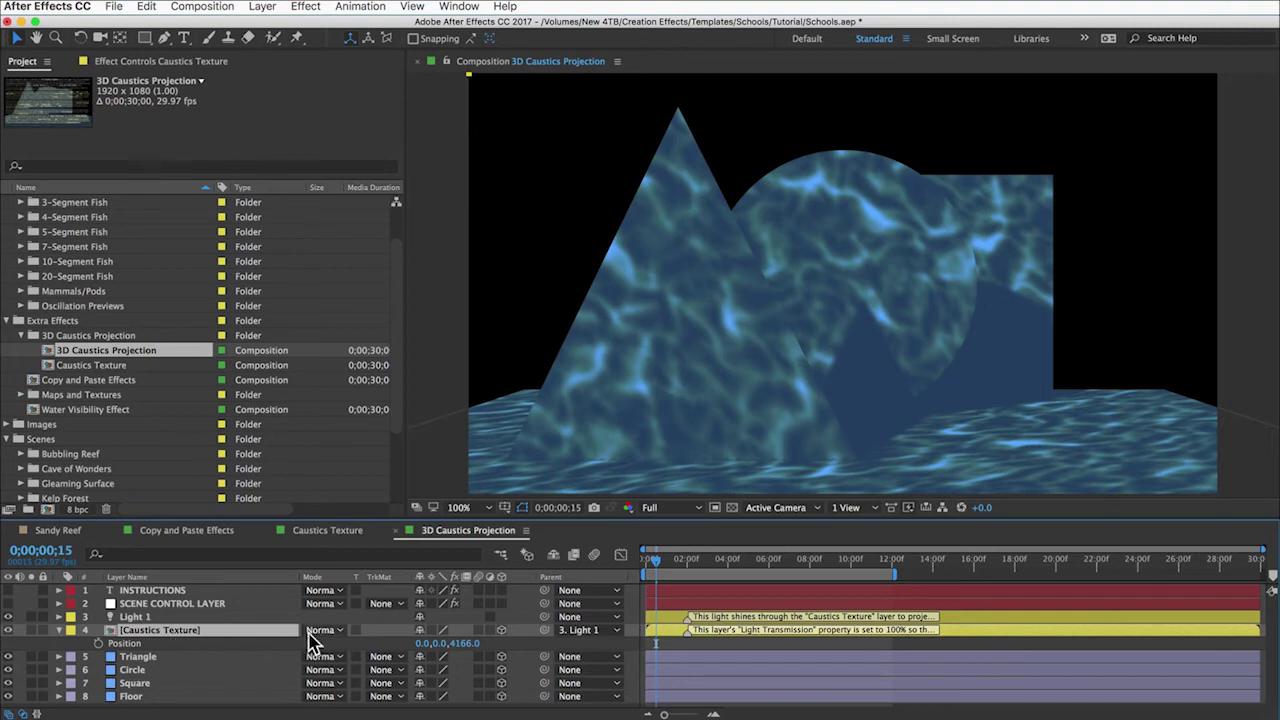
pyautogui.click(502, 632)
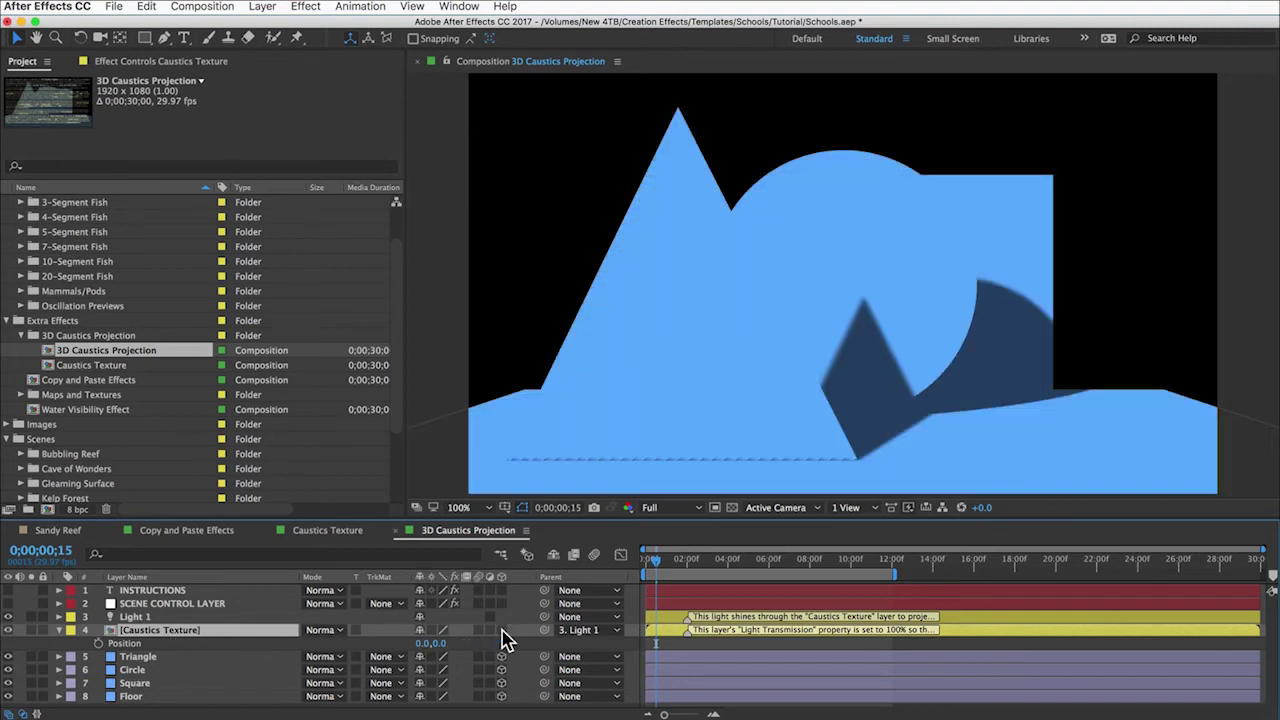
pyautogui.click(502, 632)
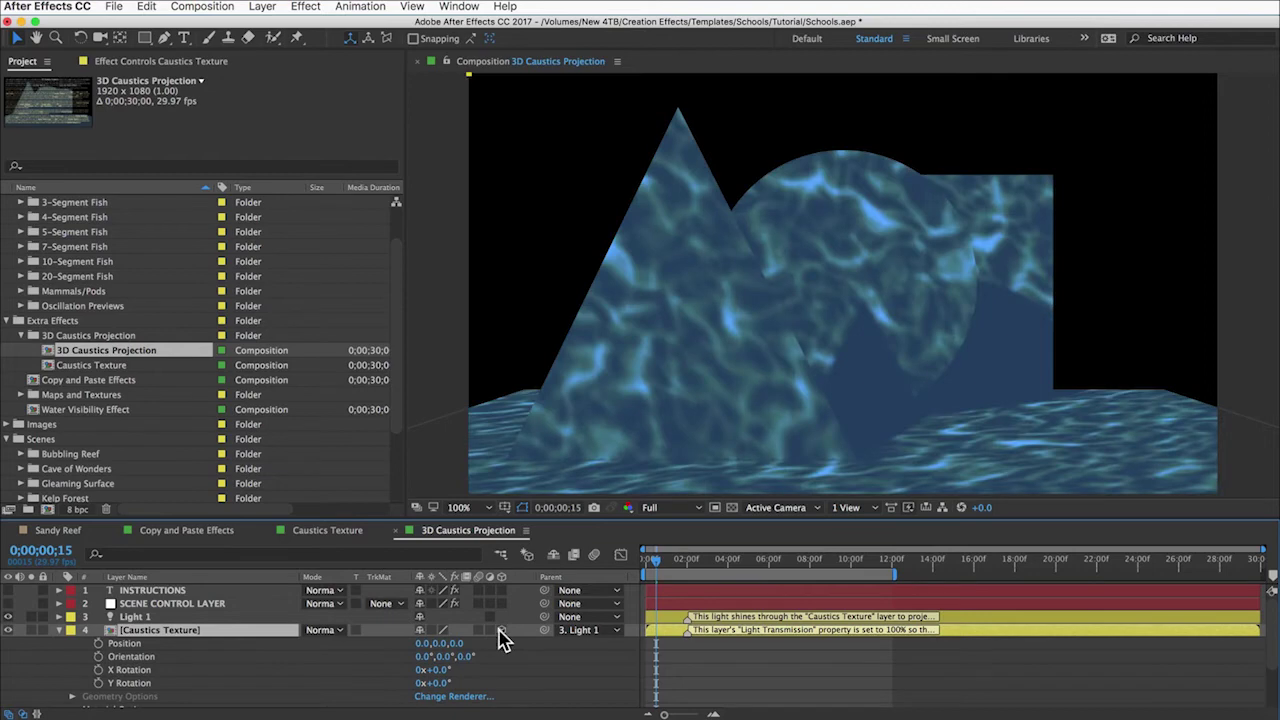
# Step: Examine Casts Shadows and Light Transmission in the Caustics Texture layer's Material Options, and collapse the layer
pyautogui.click(57, 630)
pyautogui.click(57, 632)
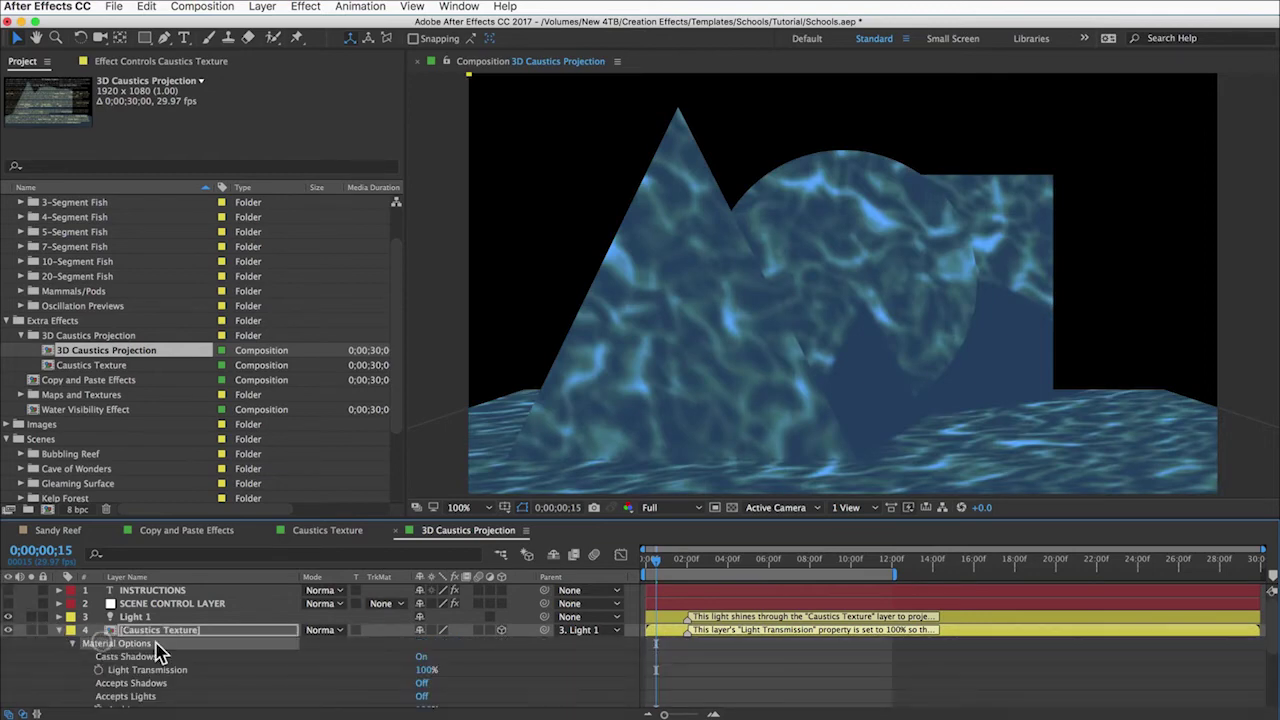
pyautogui.scroll(-1, 160, 655)
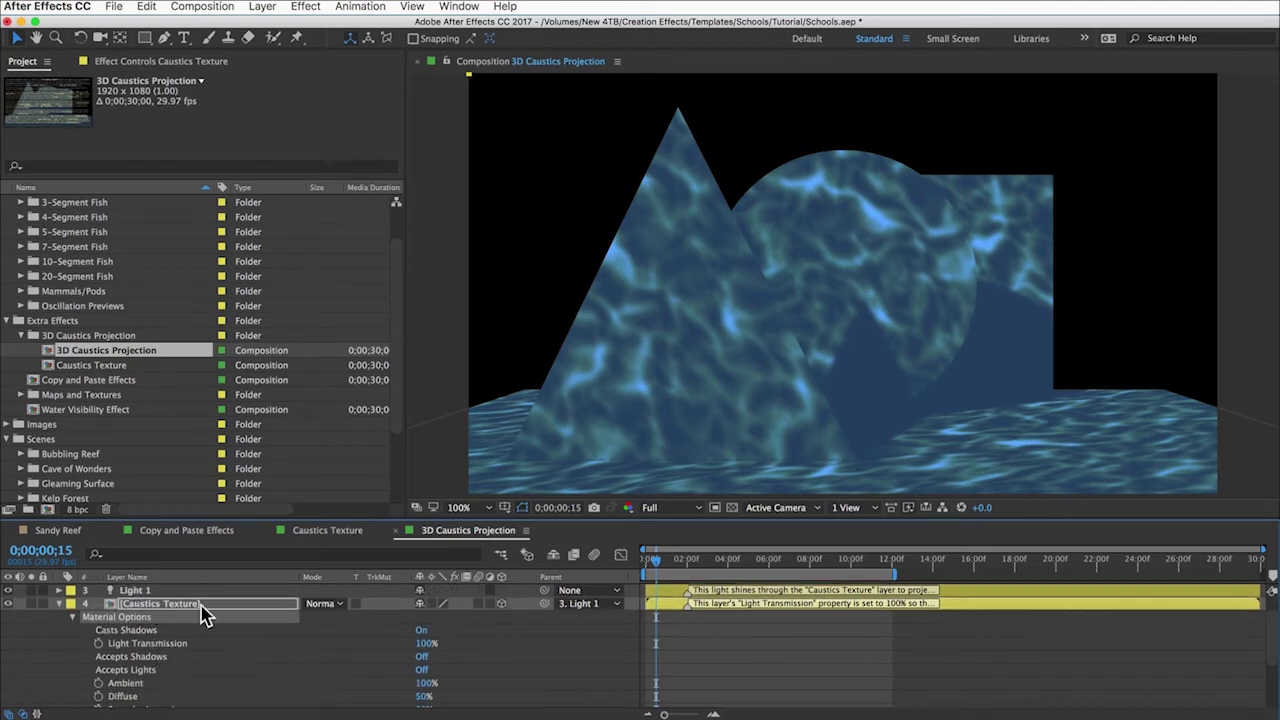
pyautogui.click(138, 631)
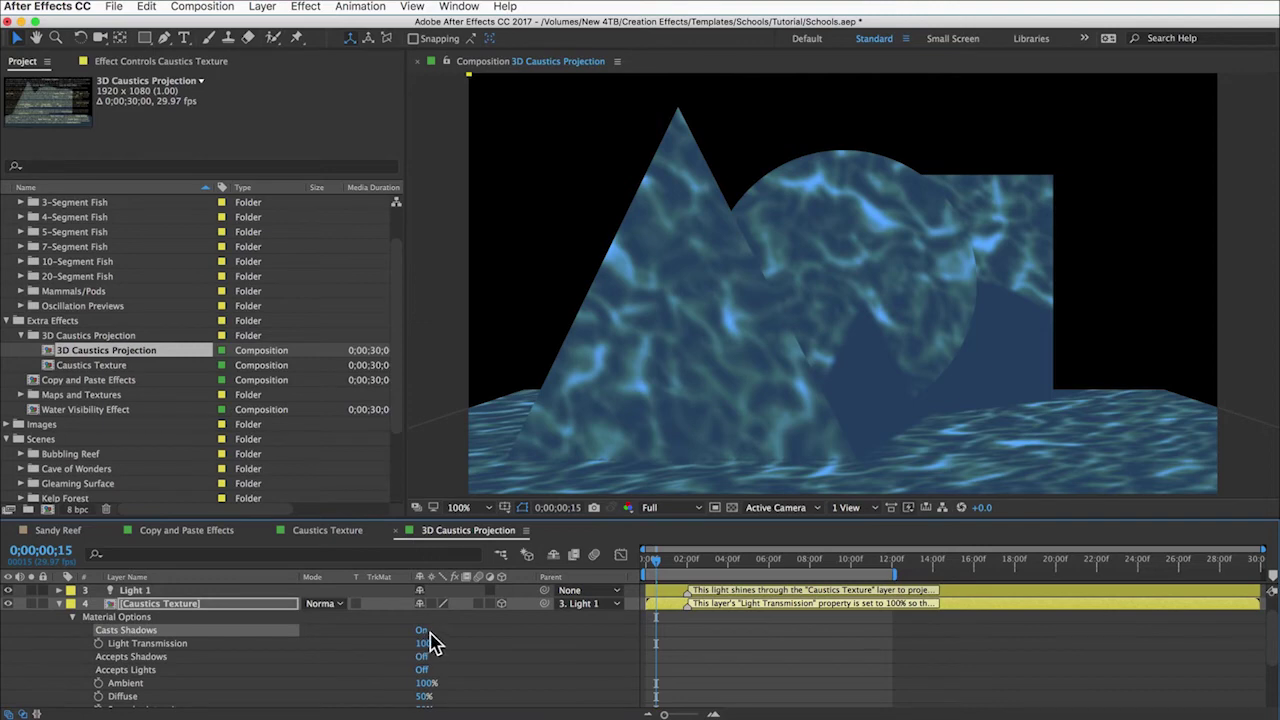
pyautogui.click(176, 645)
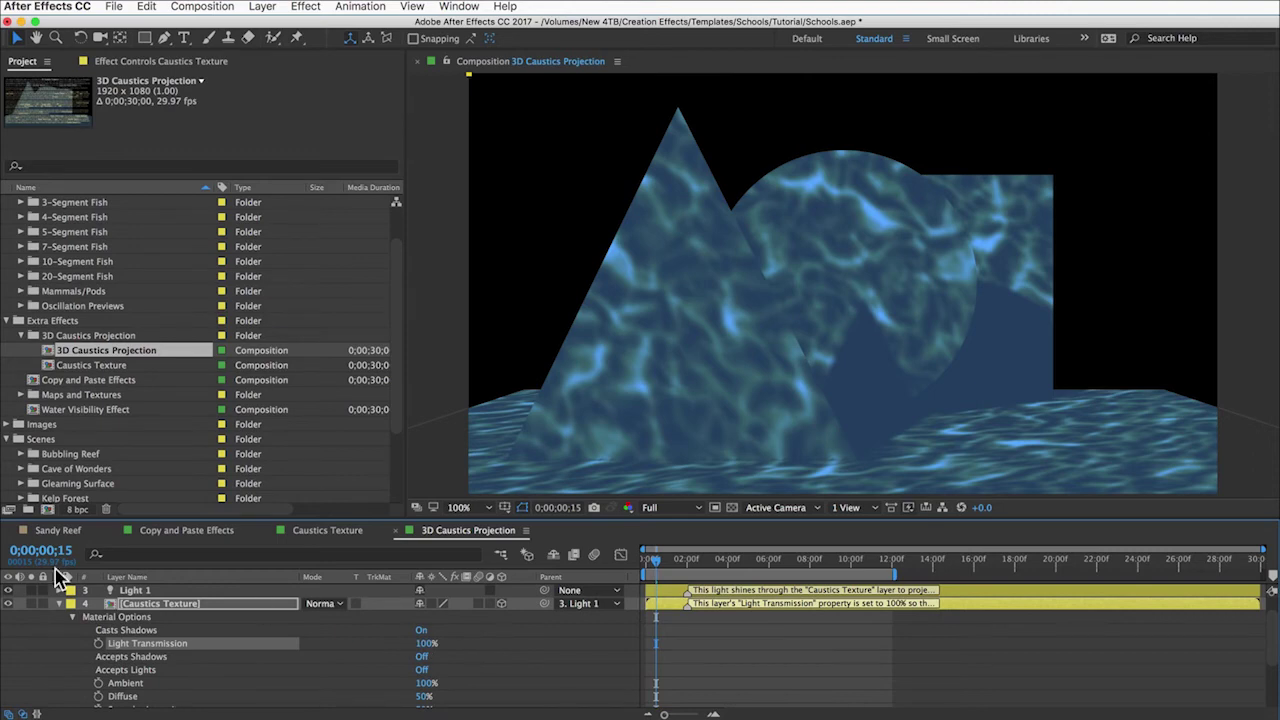
pyautogui.click(59, 604)
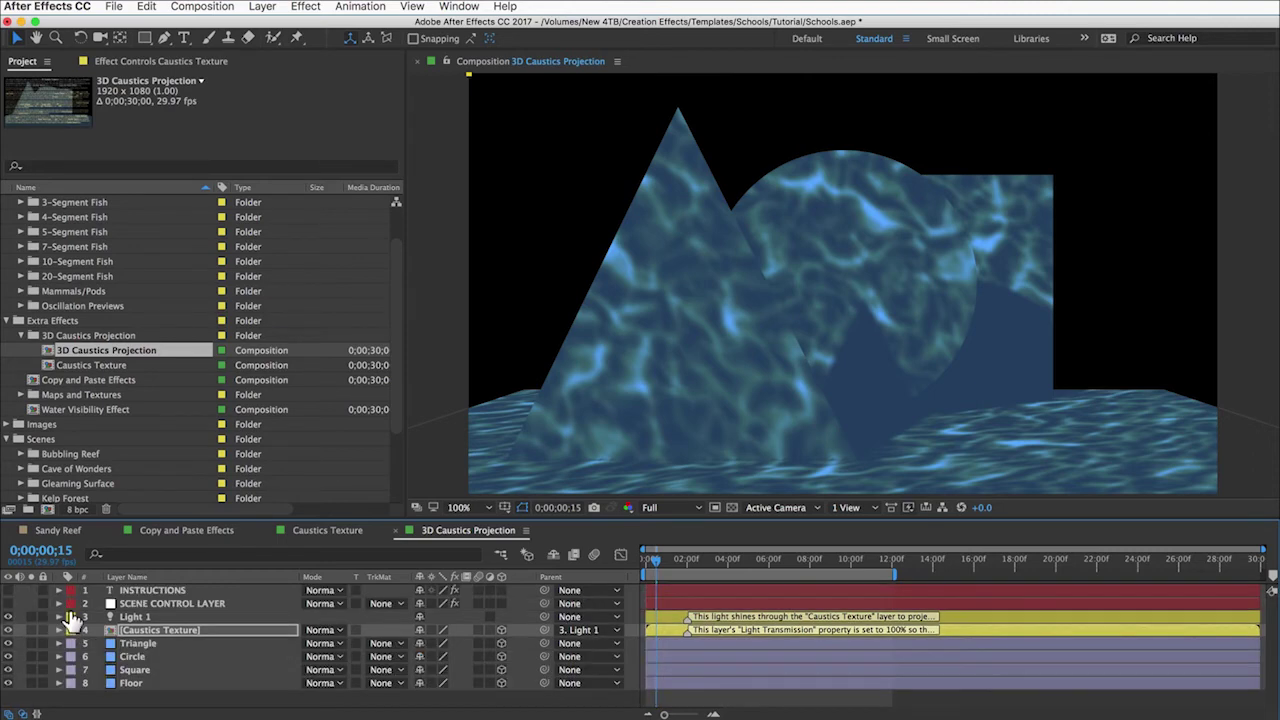
# Step: Reveal the Triangle layer's Material Options and examine its Casts Shadows, Accepts Shadows and Accepts Lights settings
pyautogui.click(138, 645)
pyautogui.press('a')
pyautogui.press('a')
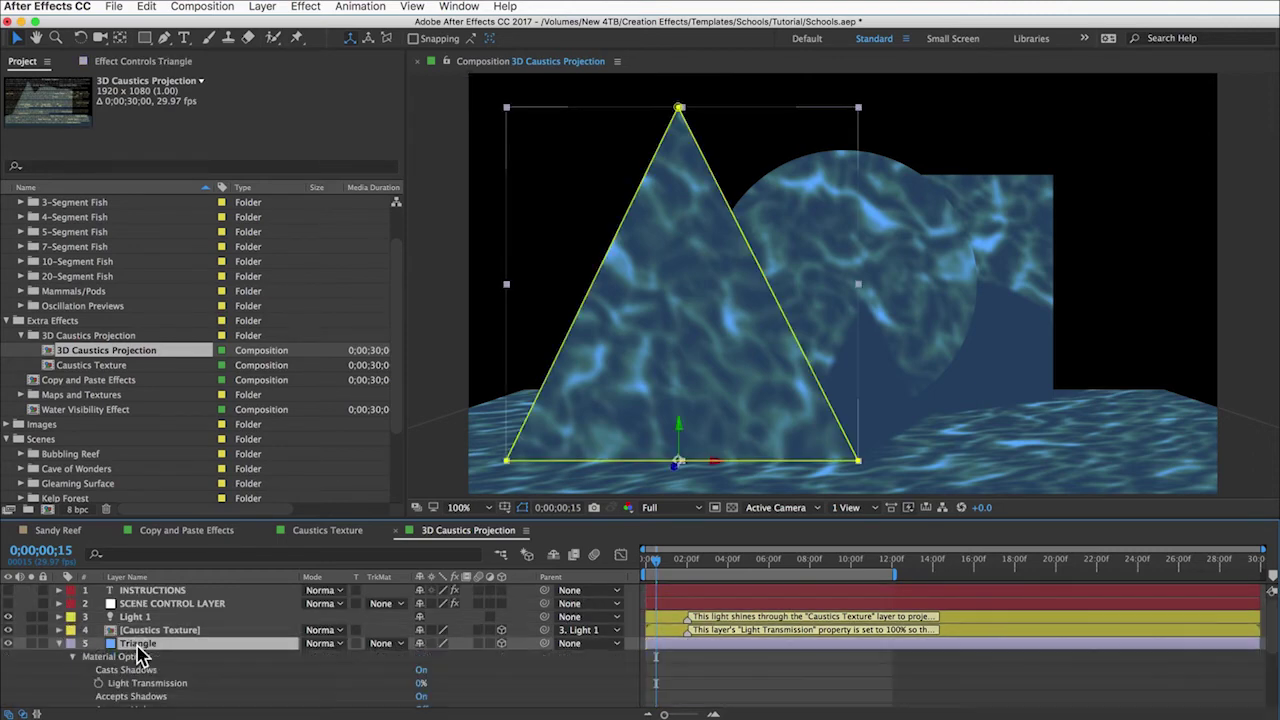
pyautogui.scroll(-4, 138, 652)
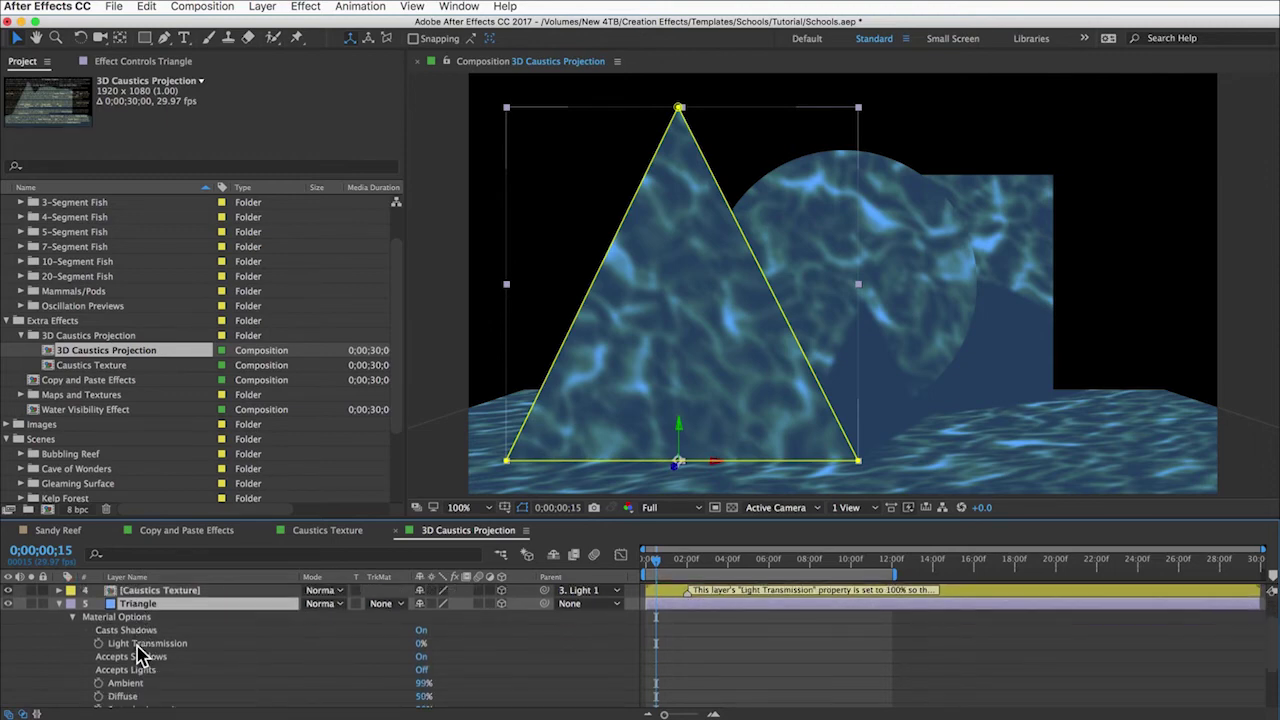
pyautogui.click(130, 617)
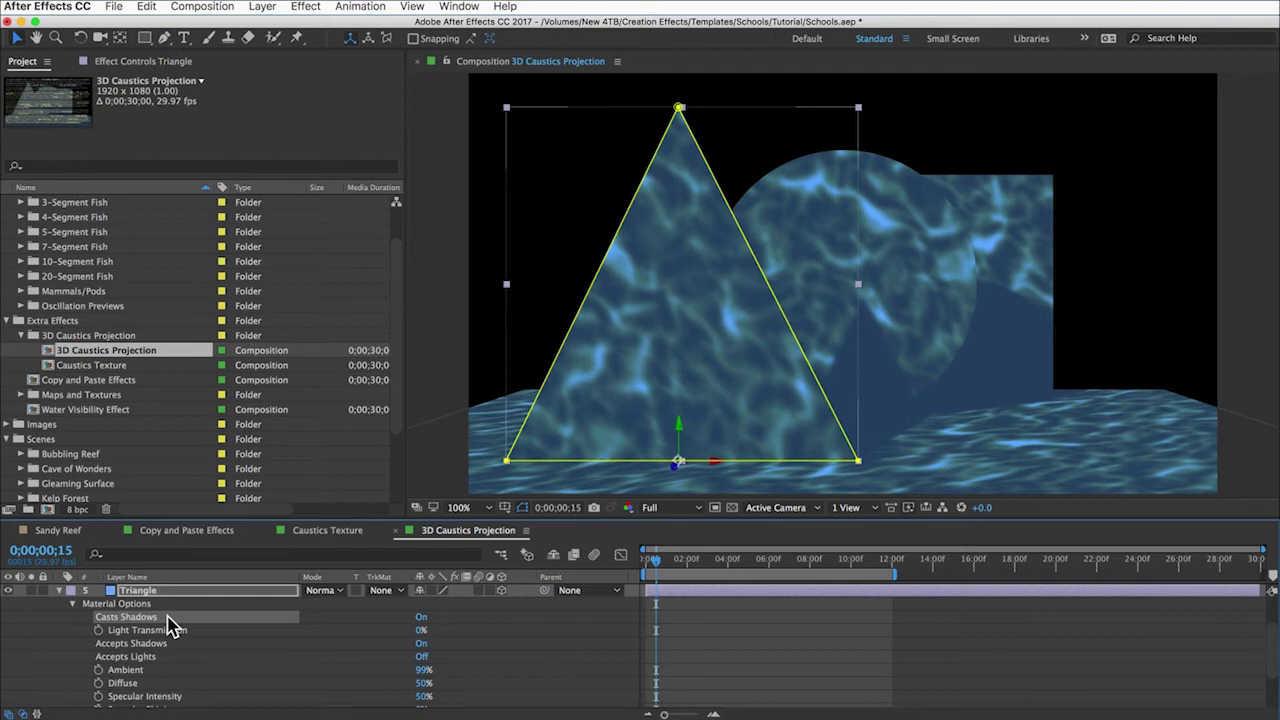
pyautogui.click(142, 644)
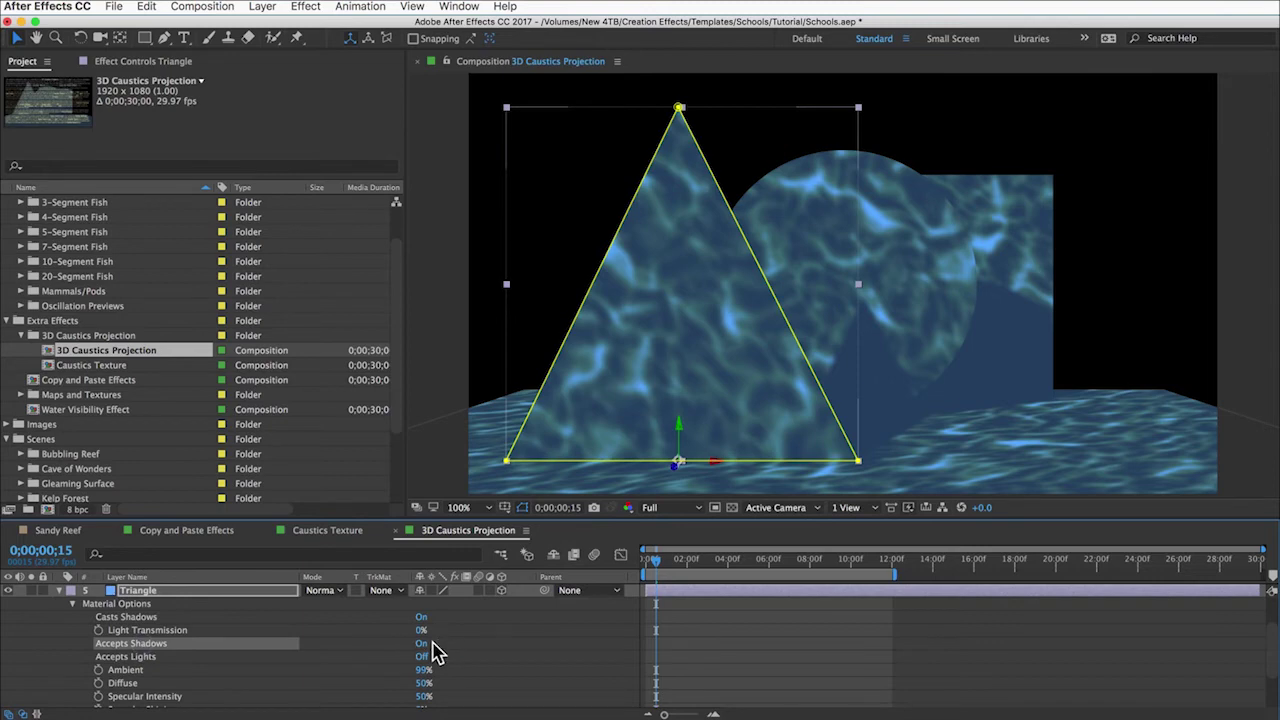
pyautogui.click(140, 656)
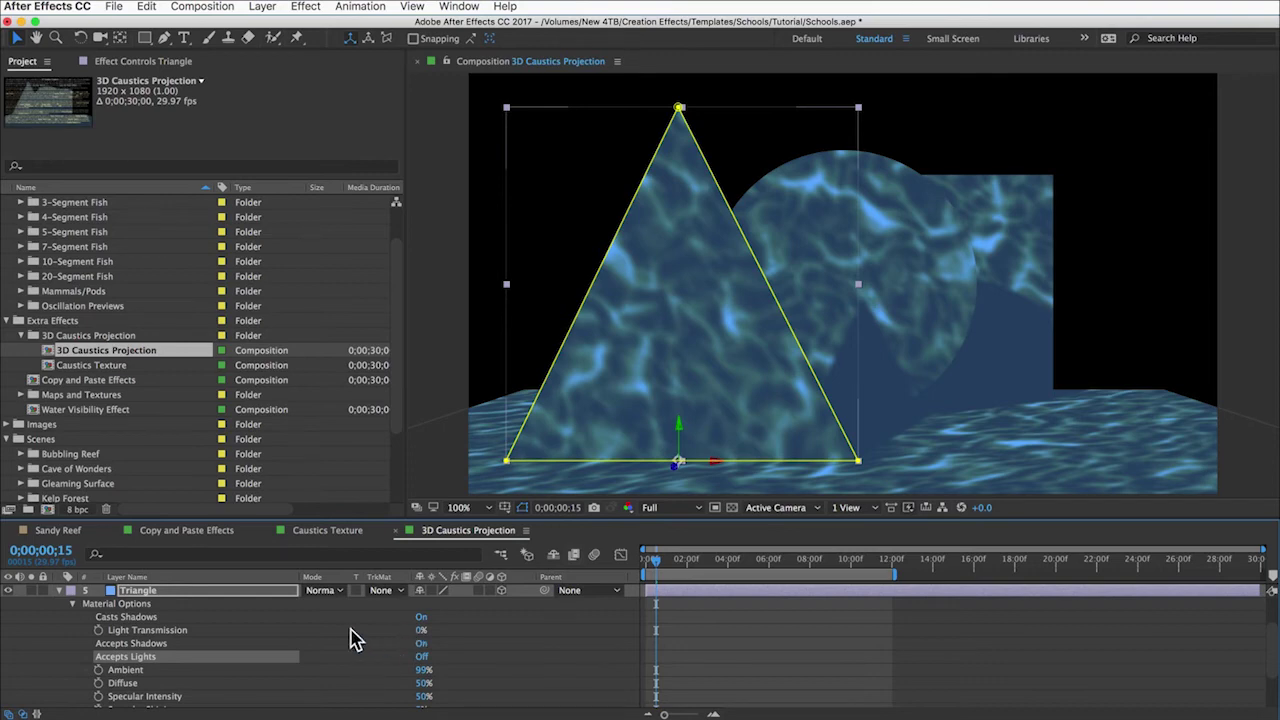
# Step: Show the Effect Controls, switch to the Sandy Reef composition and locate its Light 1 and Caustics Texture layers
pyautogui.press('F3')
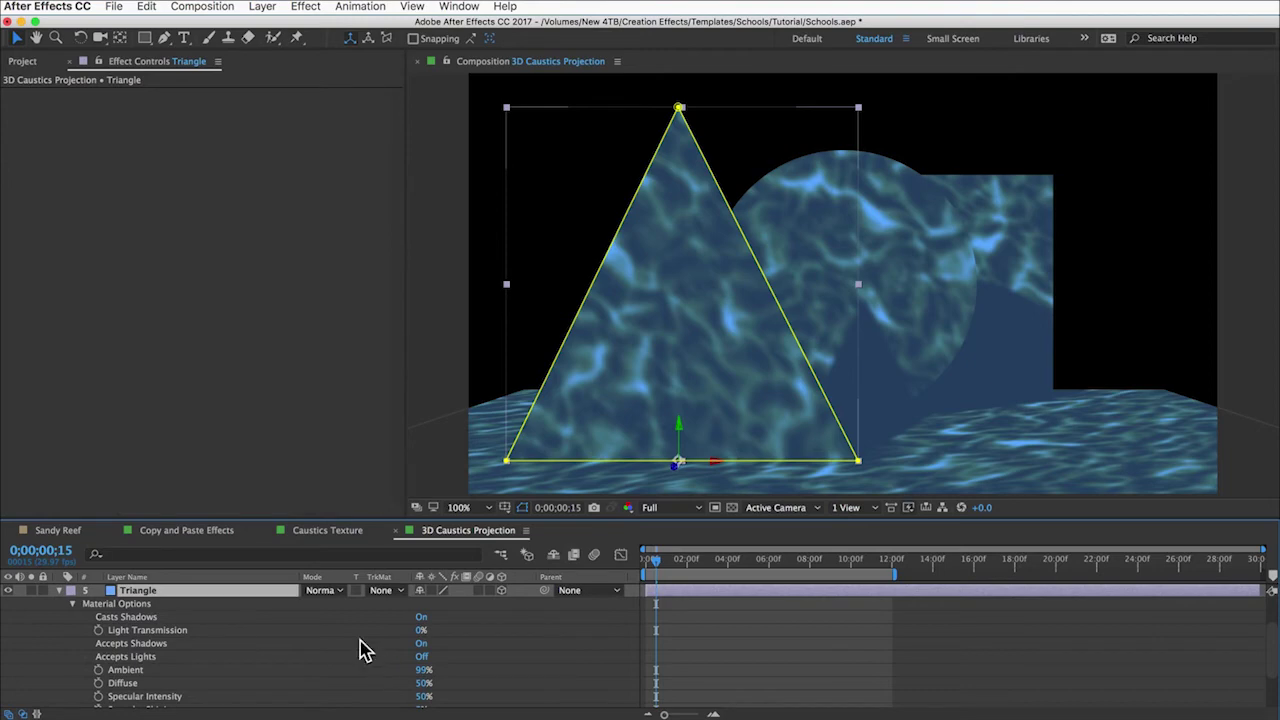
pyautogui.click(64, 531)
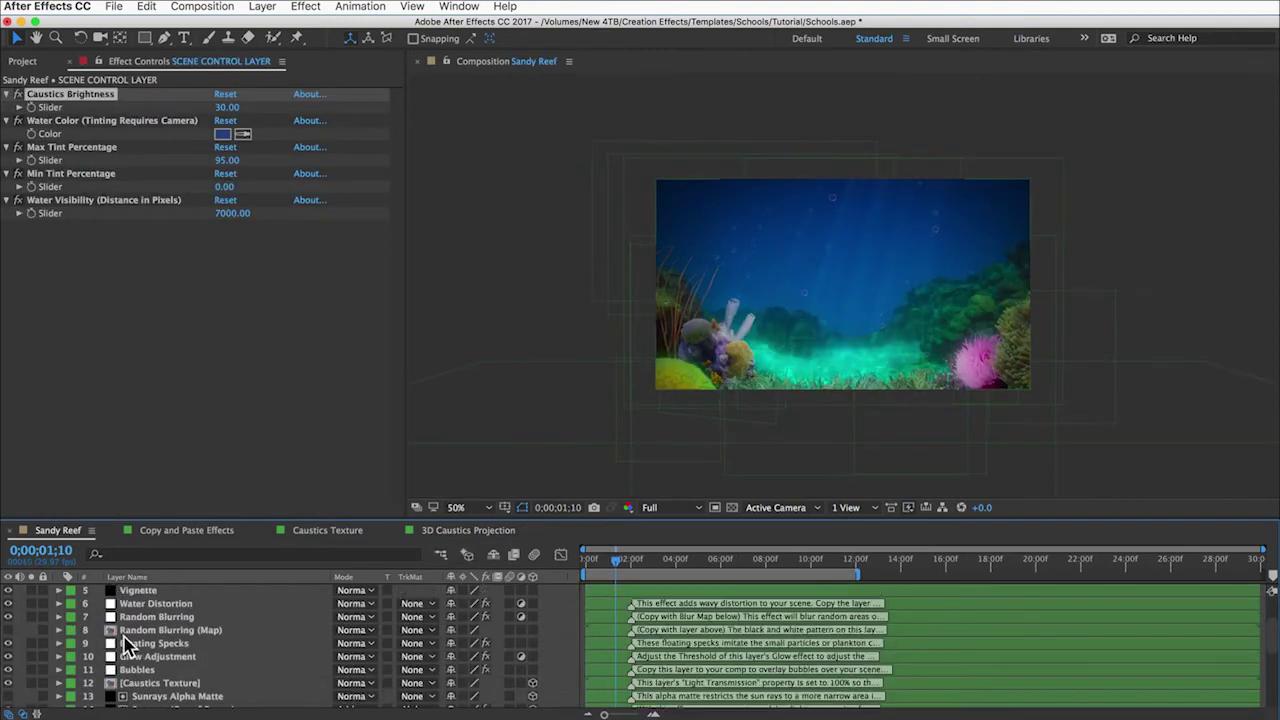
pyautogui.scroll(5, 127, 642)
pyautogui.click(127, 632)
pyautogui.scroll(-3, 140, 684)
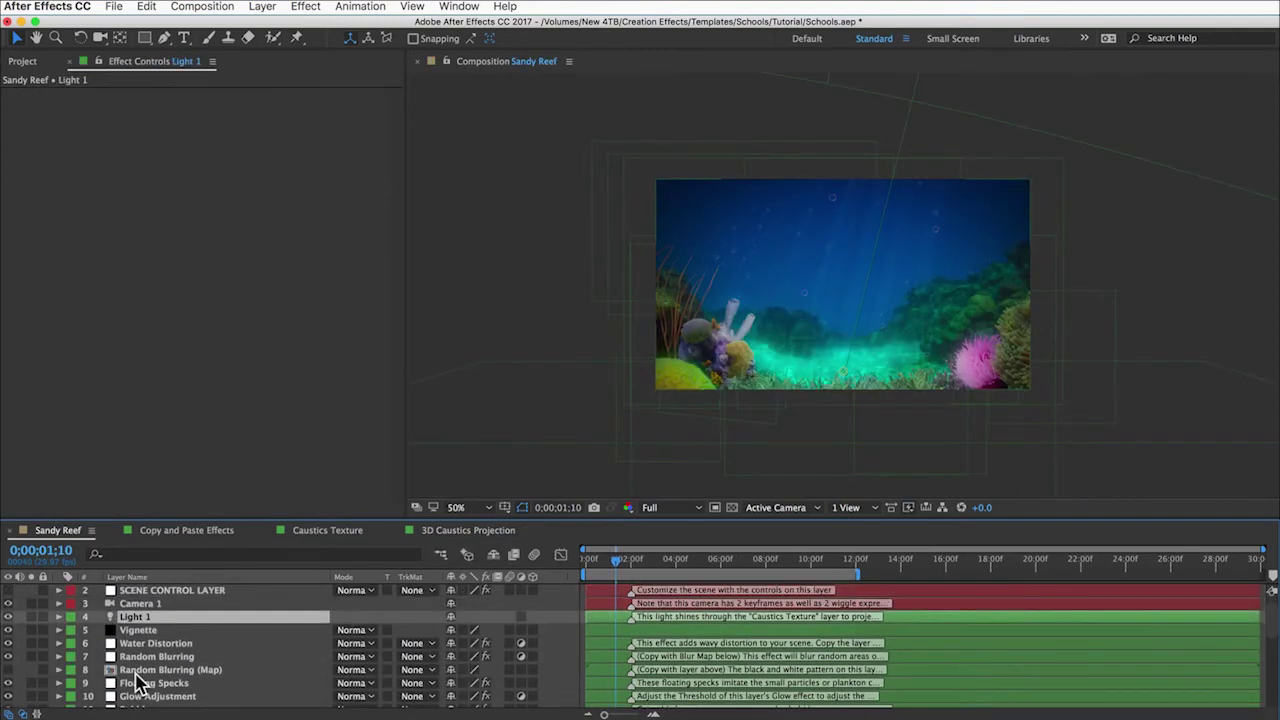
pyautogui.click(148, 696)
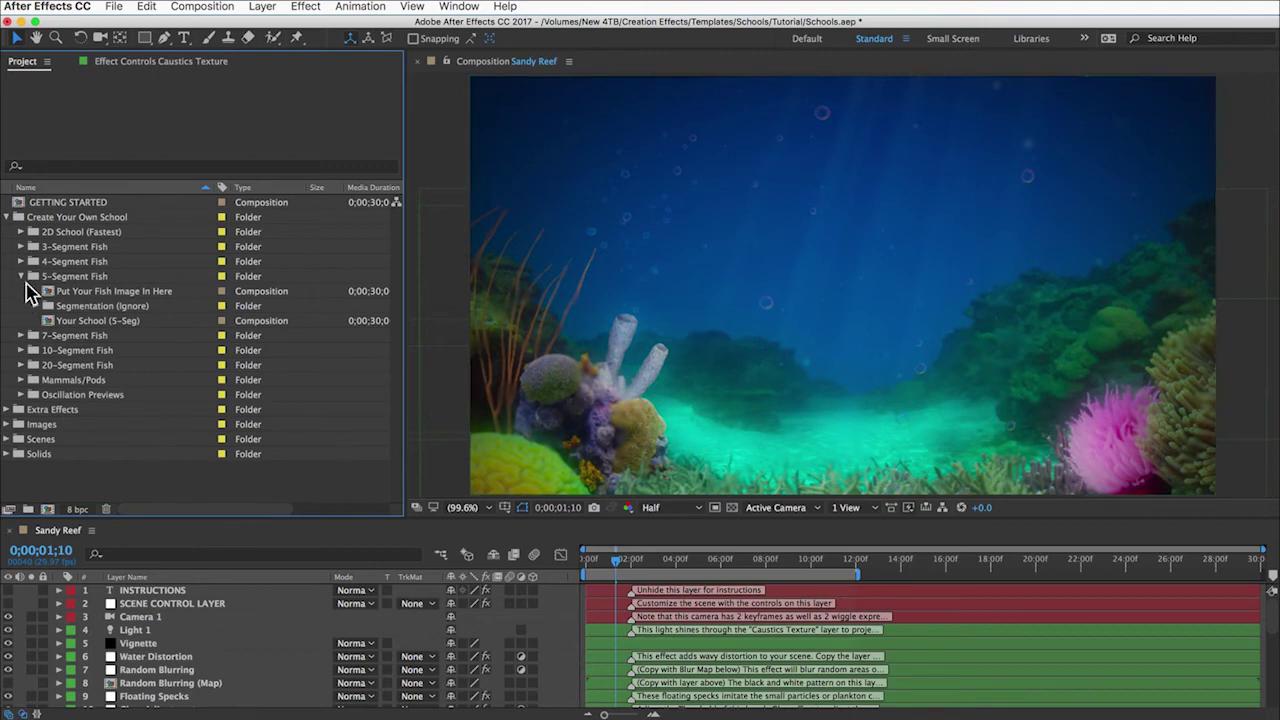
# Step: Open the Your School (5-Seg) composition and copy its layers from SCHOOL CONTROL LAYER through Segment 5, Fish 20
pyautogui.click(86, 321)
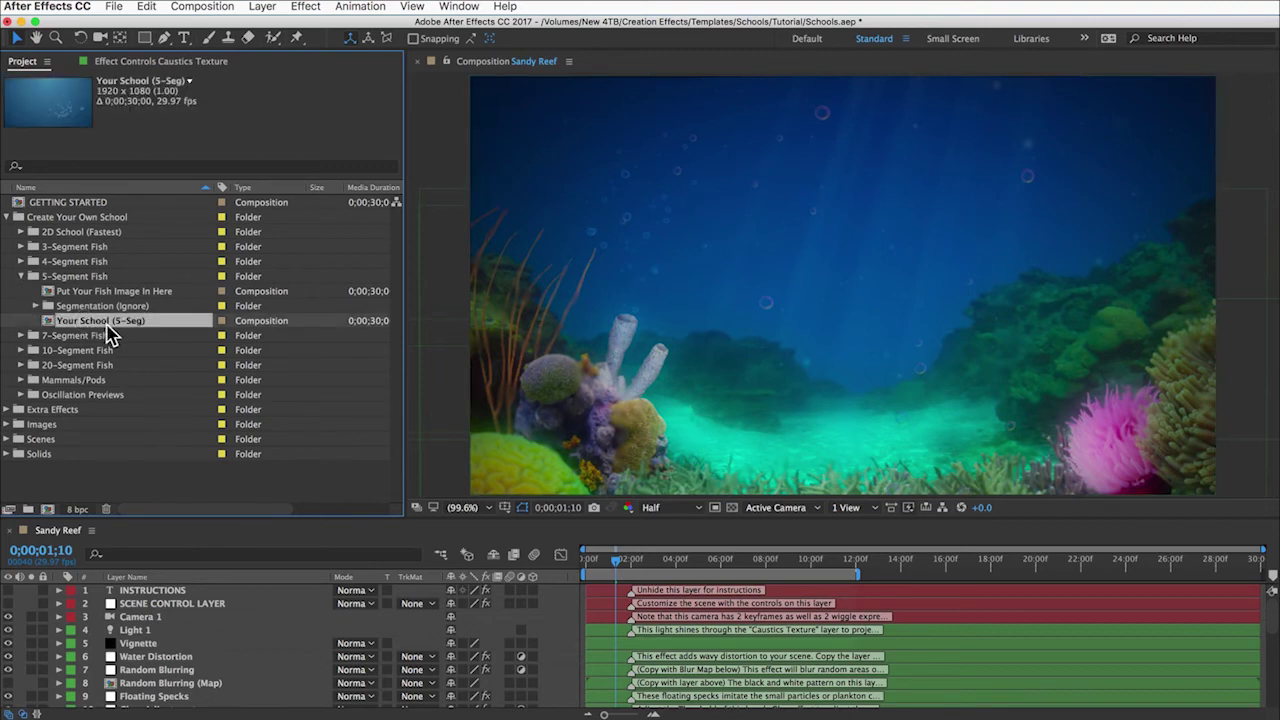
pyautogui.doubleClick(105, 322)
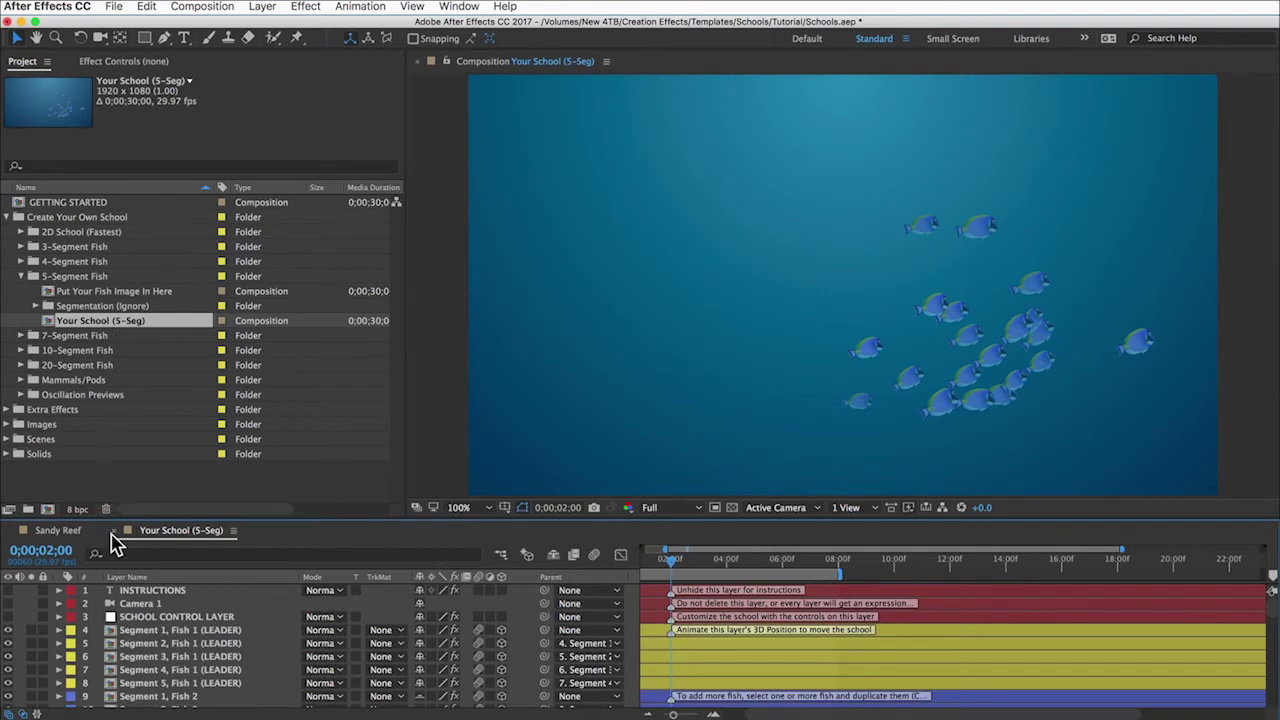
pyautogui.click(152, 616)
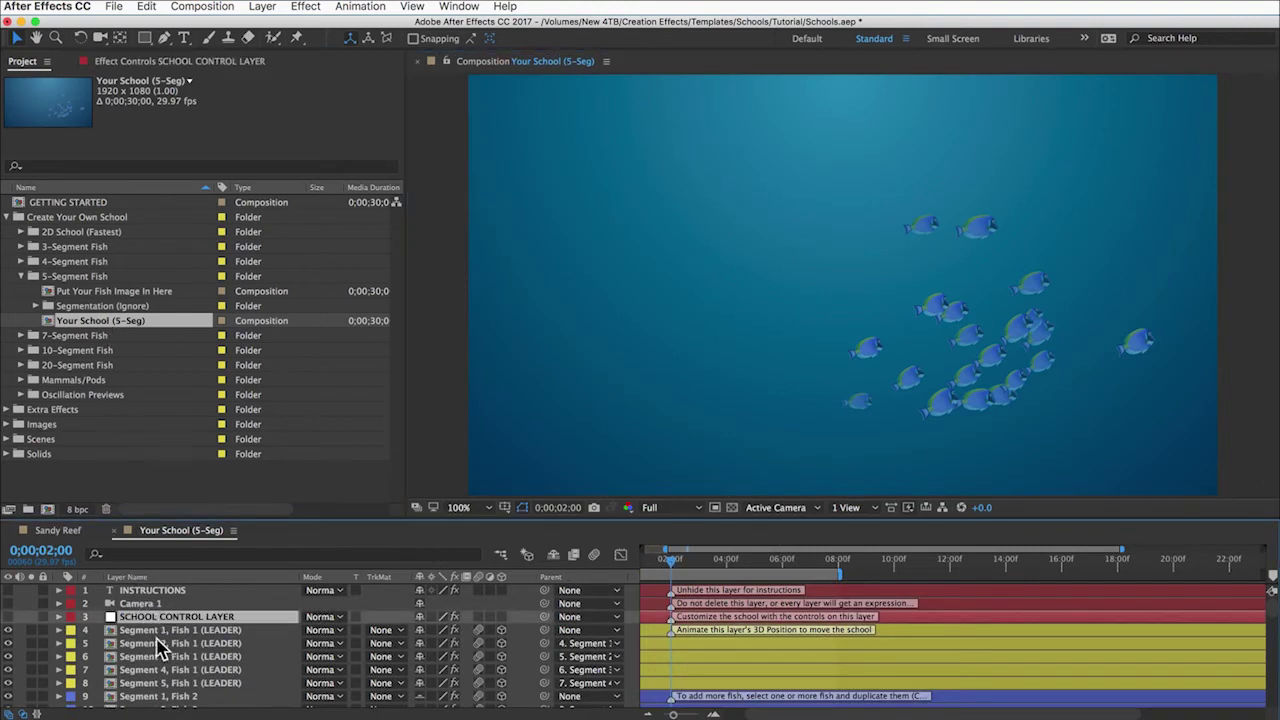
pyautogui.scroll(-10, 155, 680)
pyautogui.scroll(-3, 155, 688)
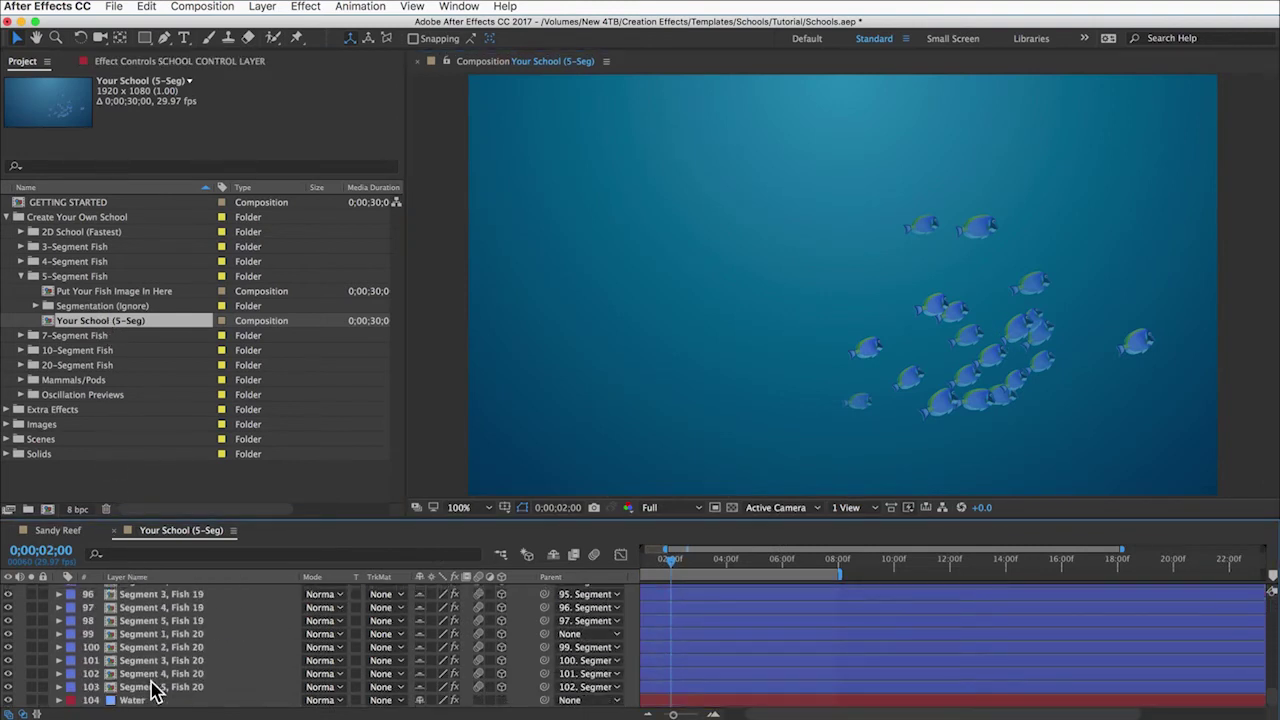
pyautogui.keyDown('shift'); pyautogui.click(153, 688); pyautogui.keyUp('shift')
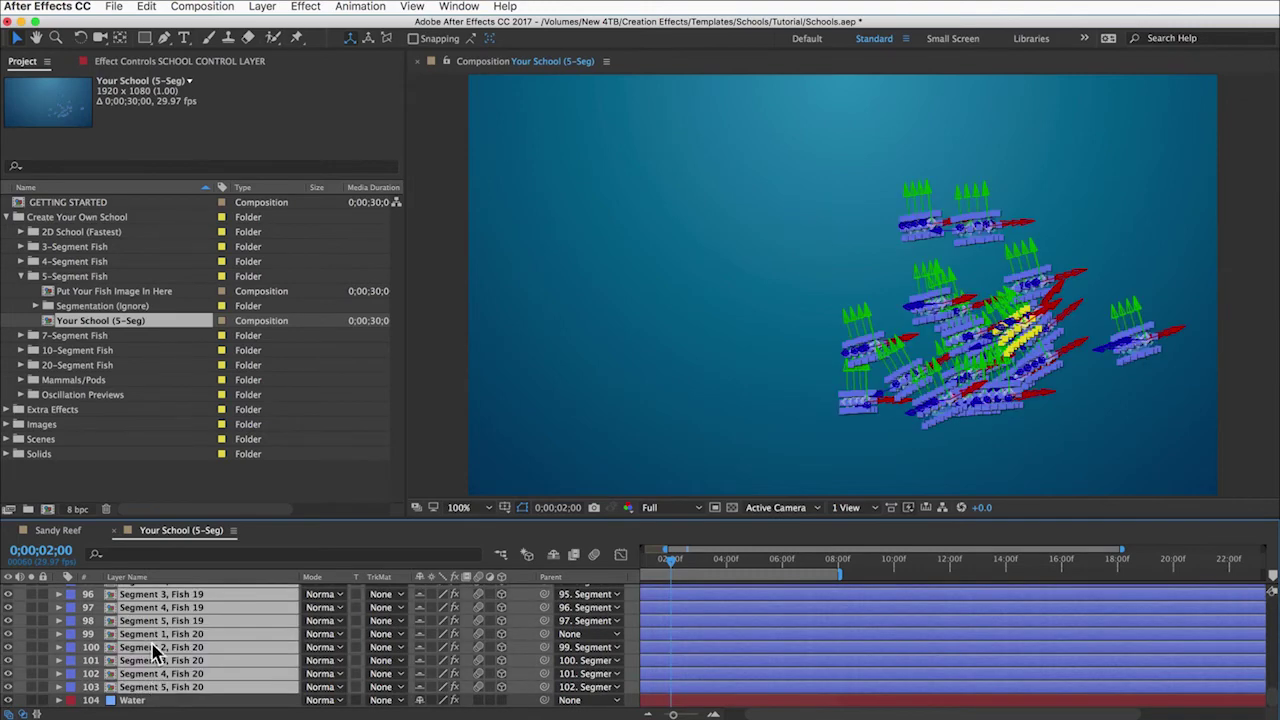
pyautogui.click(146, 6)
pyautogui.click(158, 93)
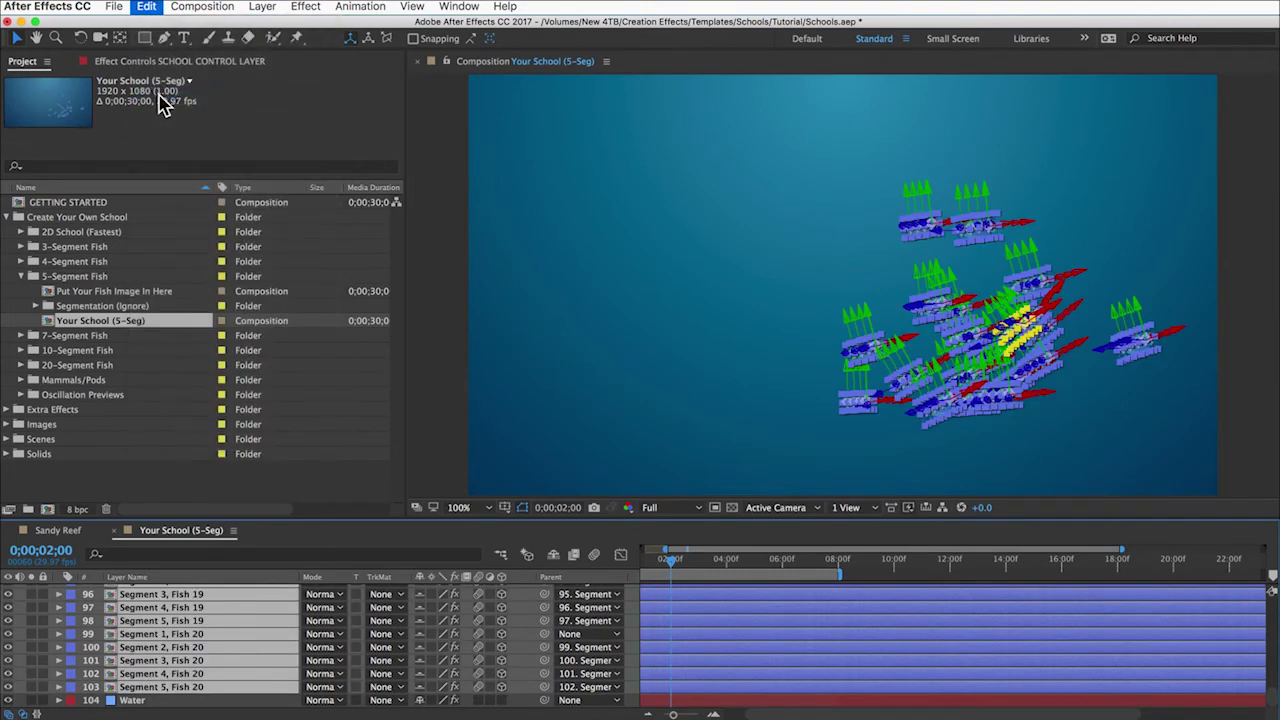
# Step: Paste the copied school layers into the Sandy Reef composition, directly between Caustics Texture and Sunrays Alpha Matte
pyautogui.click(57, 530)
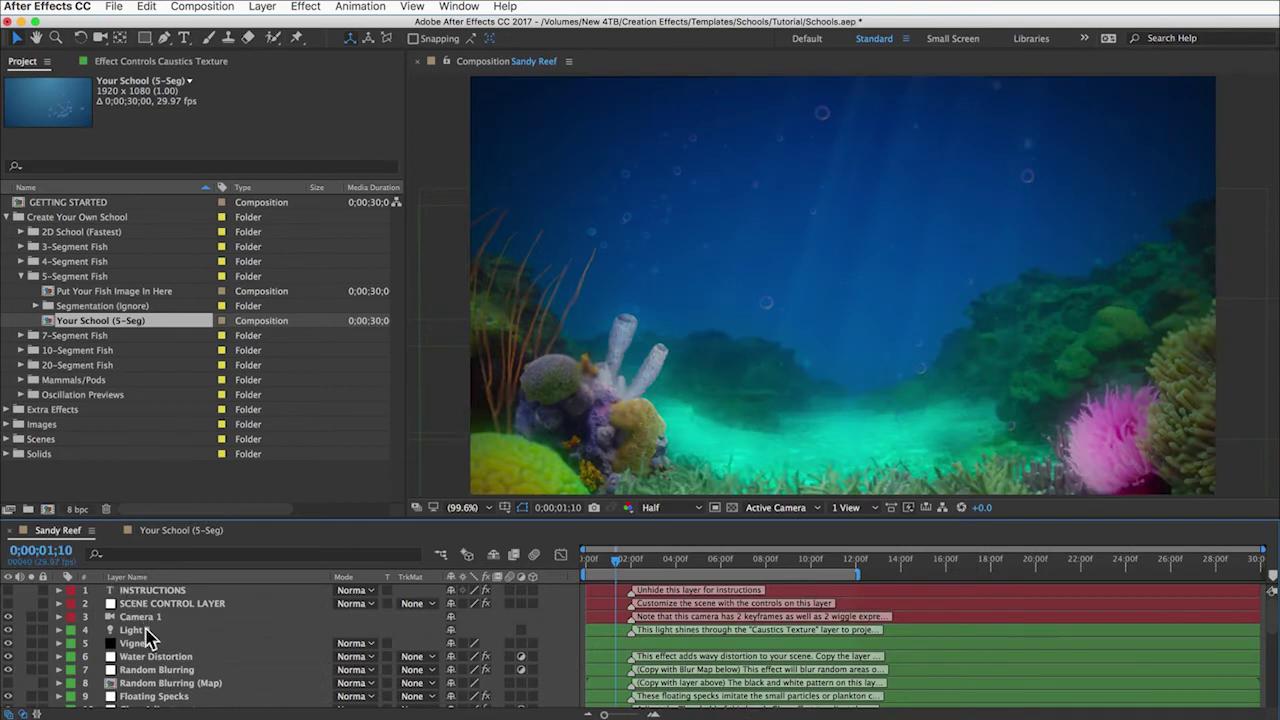
pyautogui.scroll(-2, 148, 638)
pyautogui.scroll(-2, 150, 638)
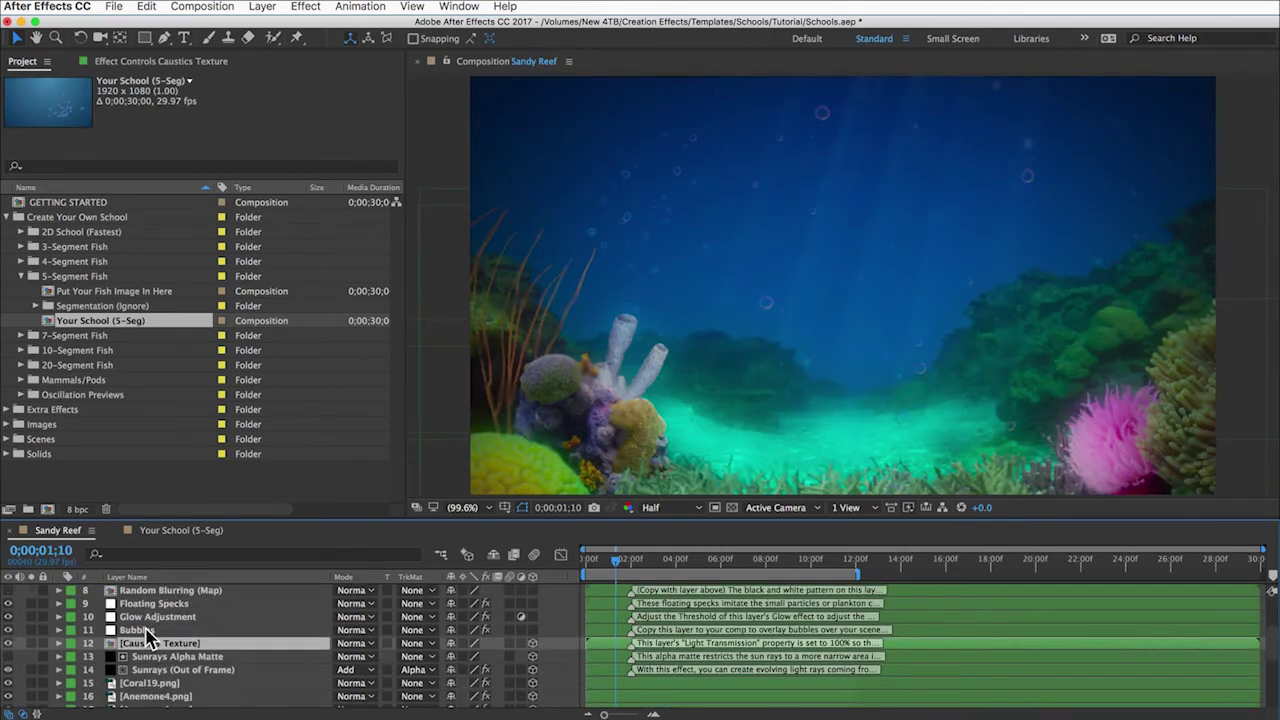
pyautogui.click(166, 657)
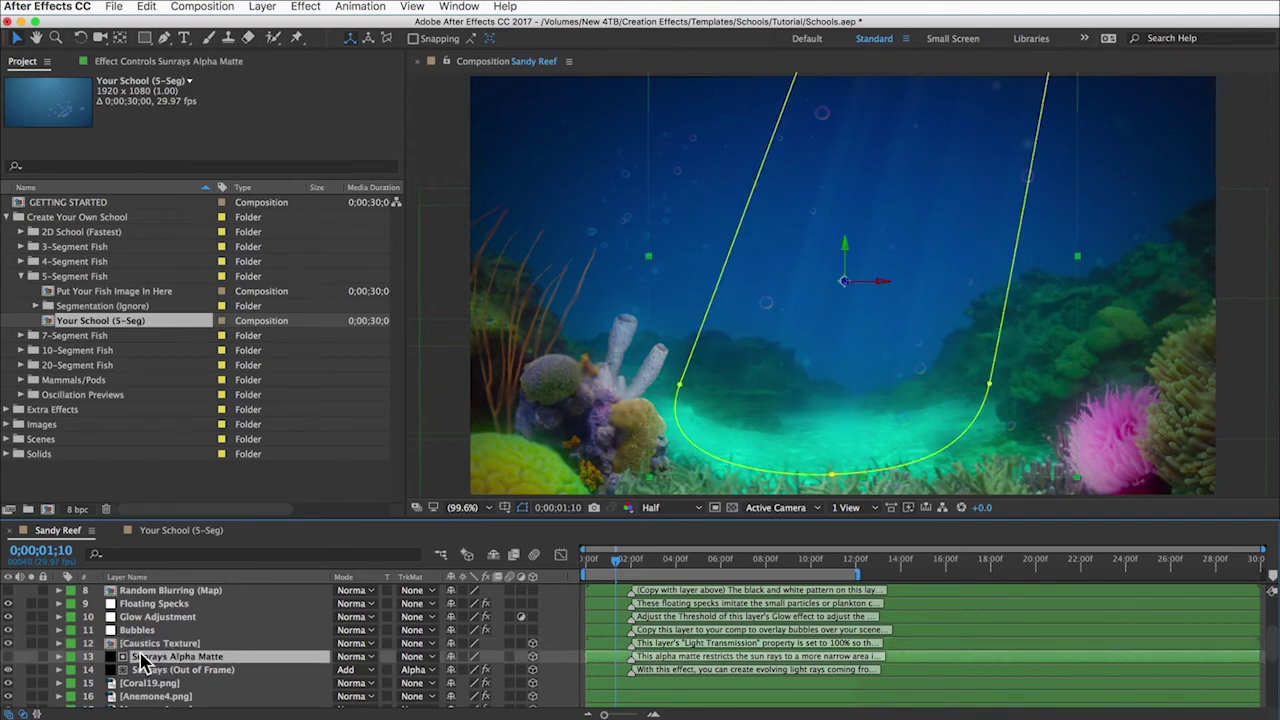
pyautogui.click(148, 644)
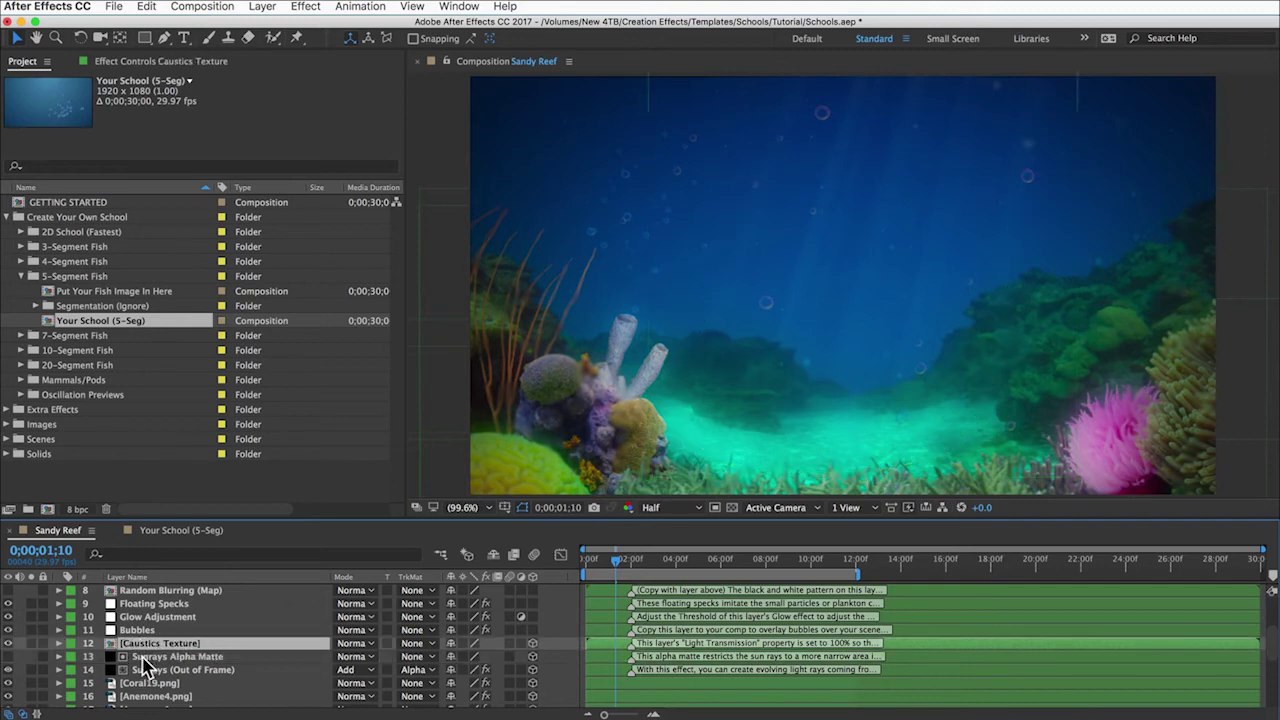
pyautogui.click(145, 658)
pyautogui.scroll(-2, 147, 667)
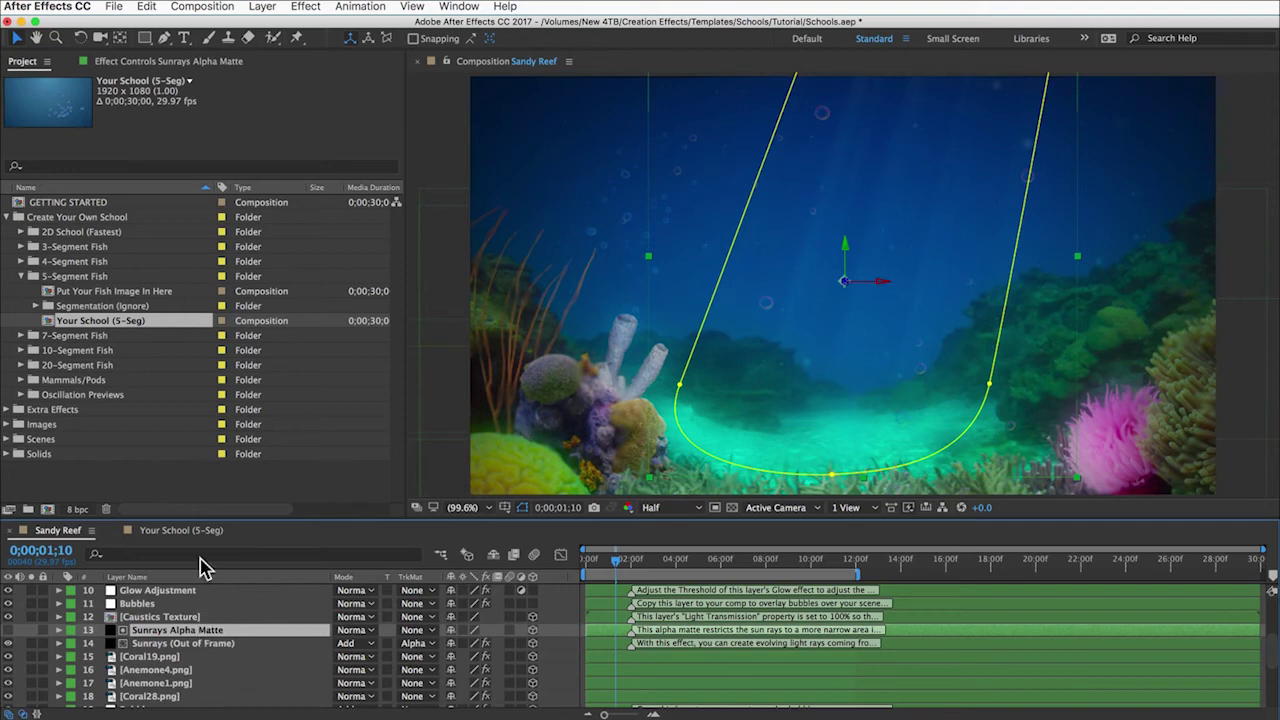
pyautogui.click(146, 6)
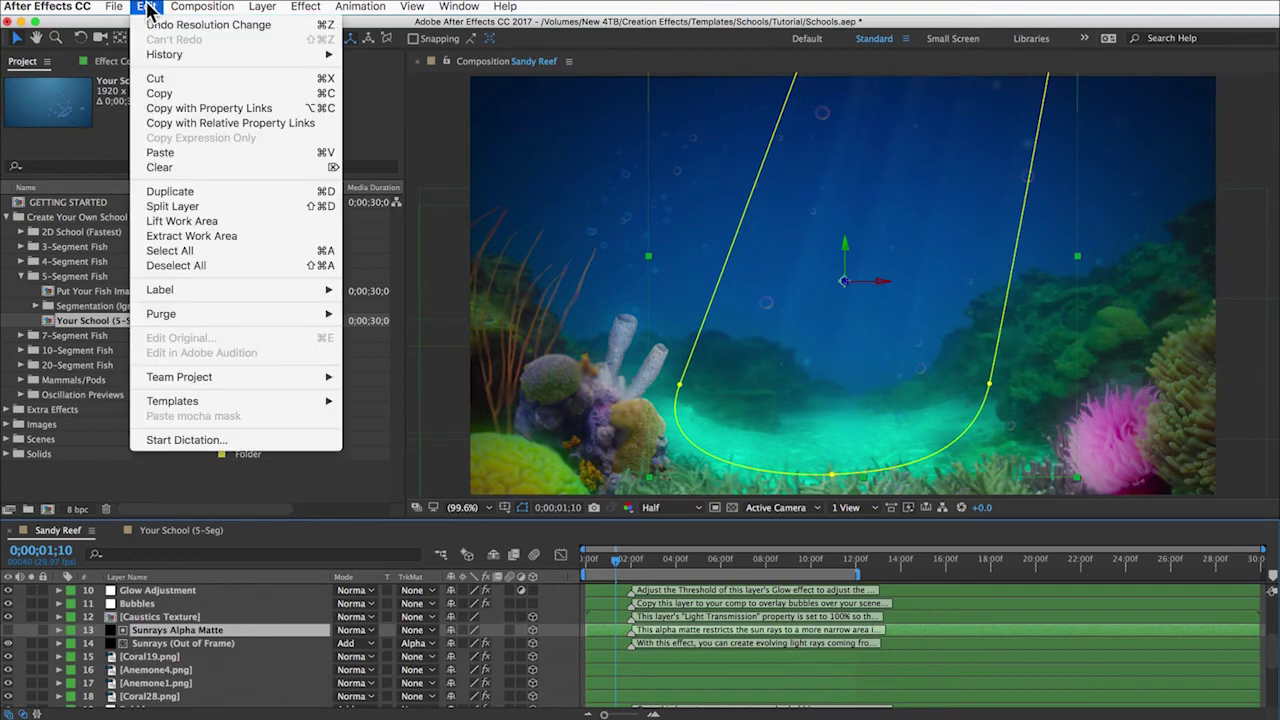
pyautogui.click(160, 152)
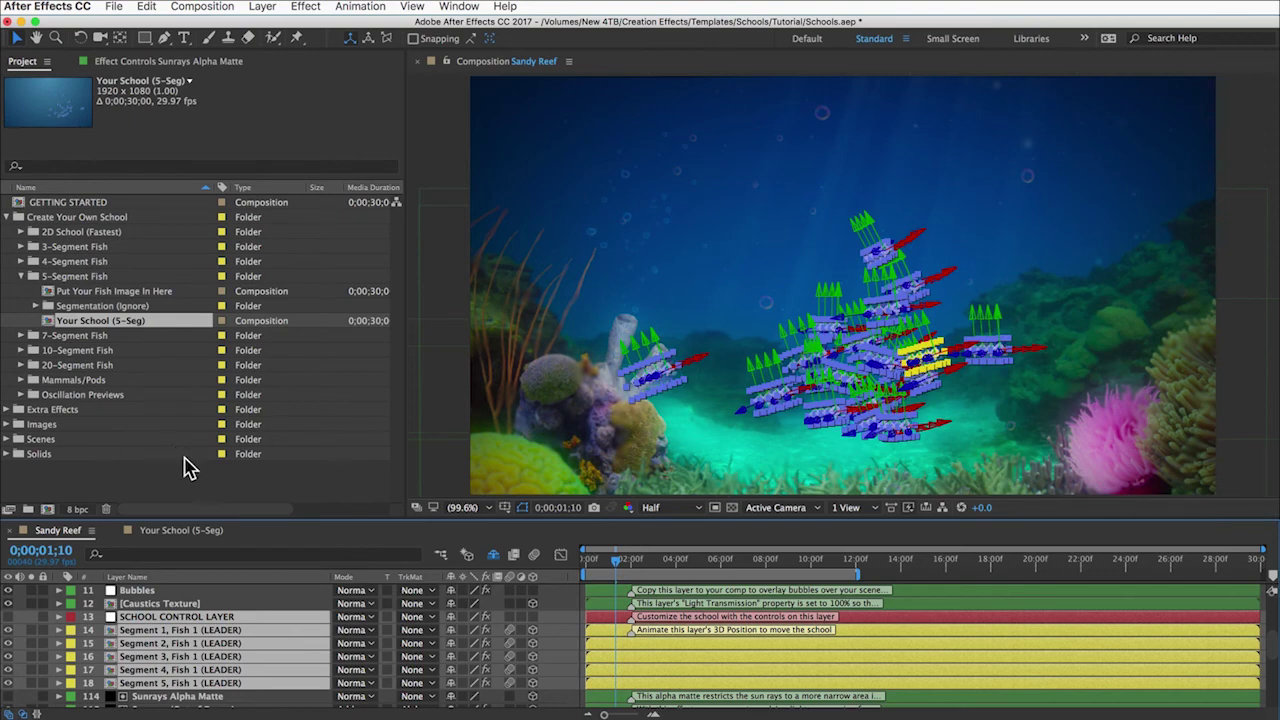
# Step: Examine the pasted school by alternately revealing and hiding the shy fish layers below the Fish 1 leader segments
pyautogui.scroll(-3, 632, 690)
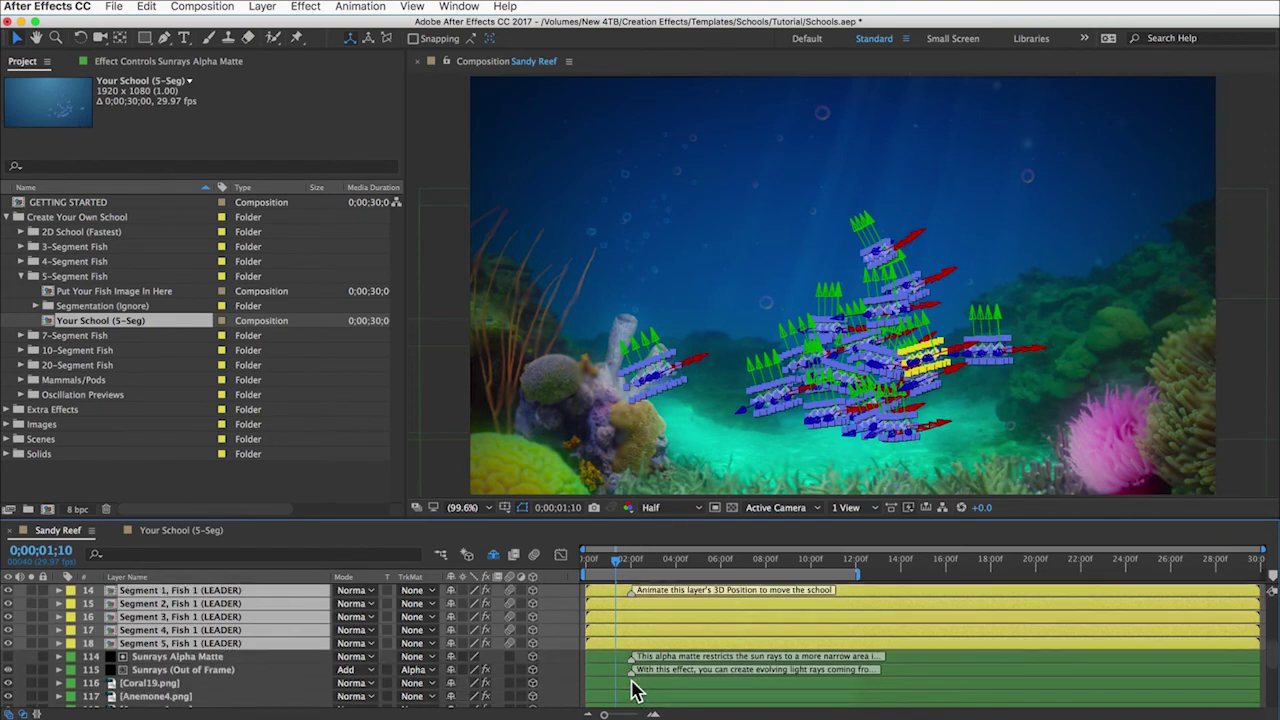
pyautogui.scroll(3, 632, 690)
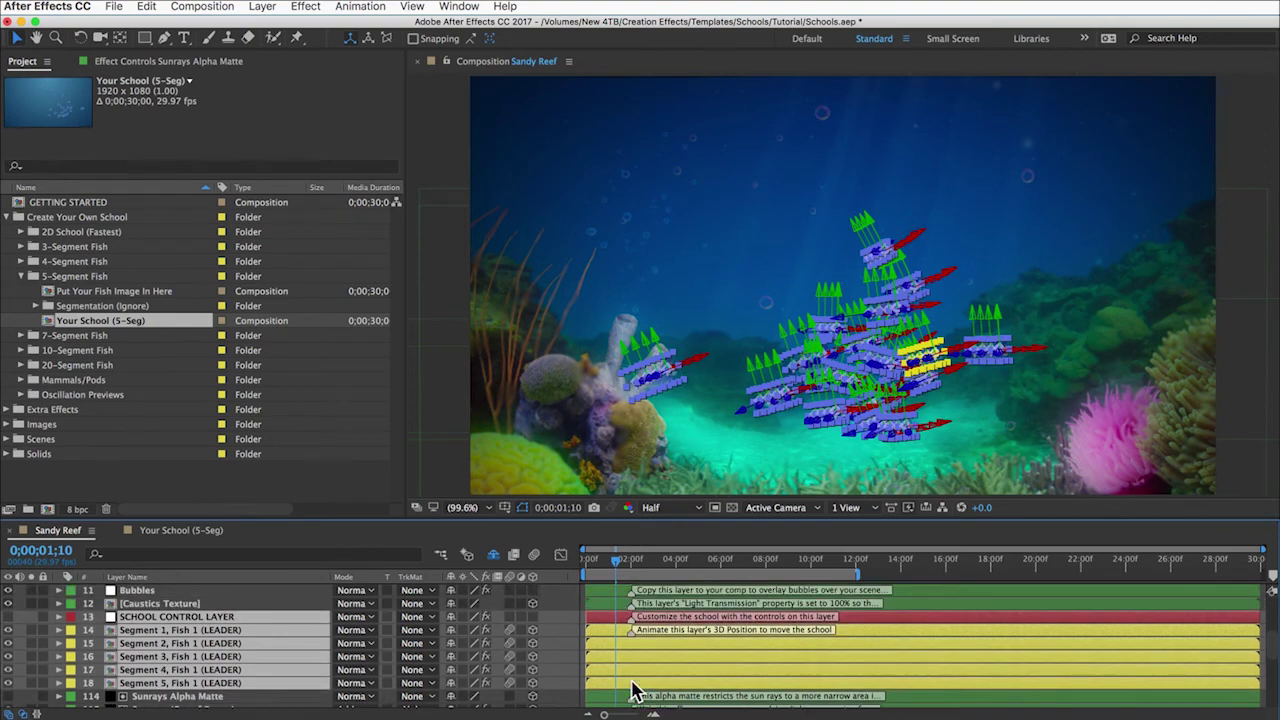
pyautogui.click(493, 555)
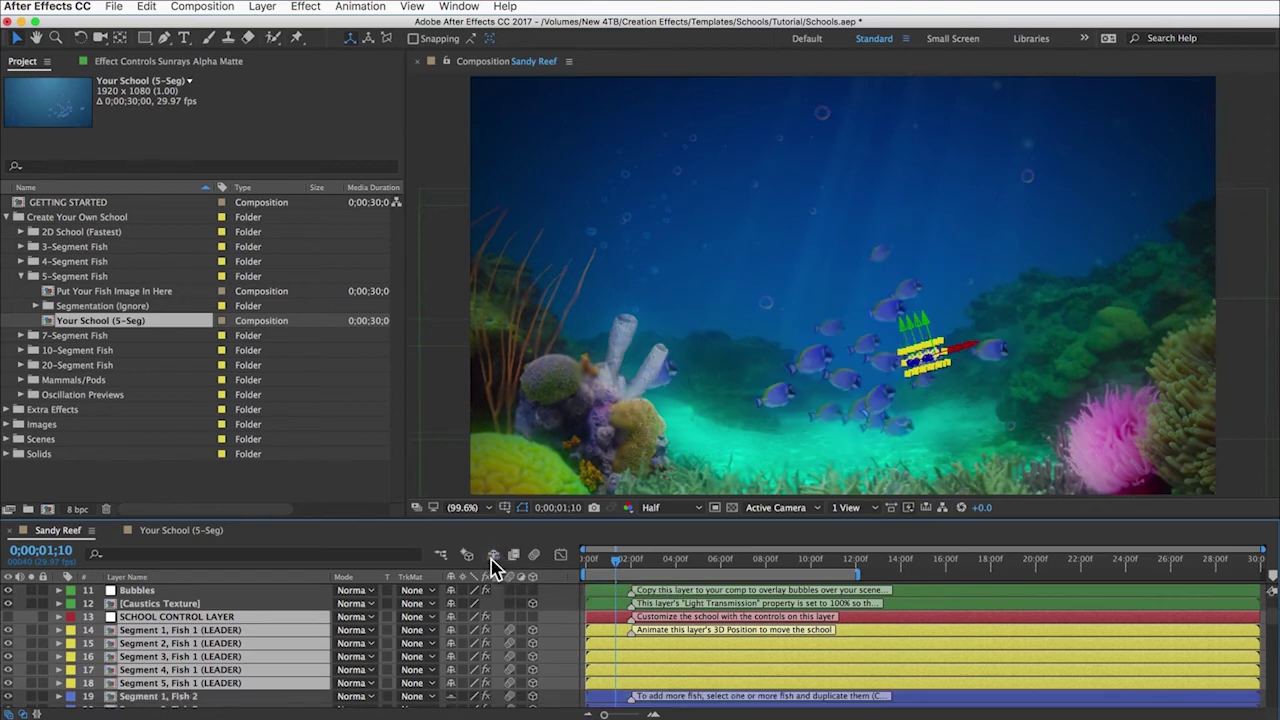
pyautogui.scroll(-3, 487, 670)
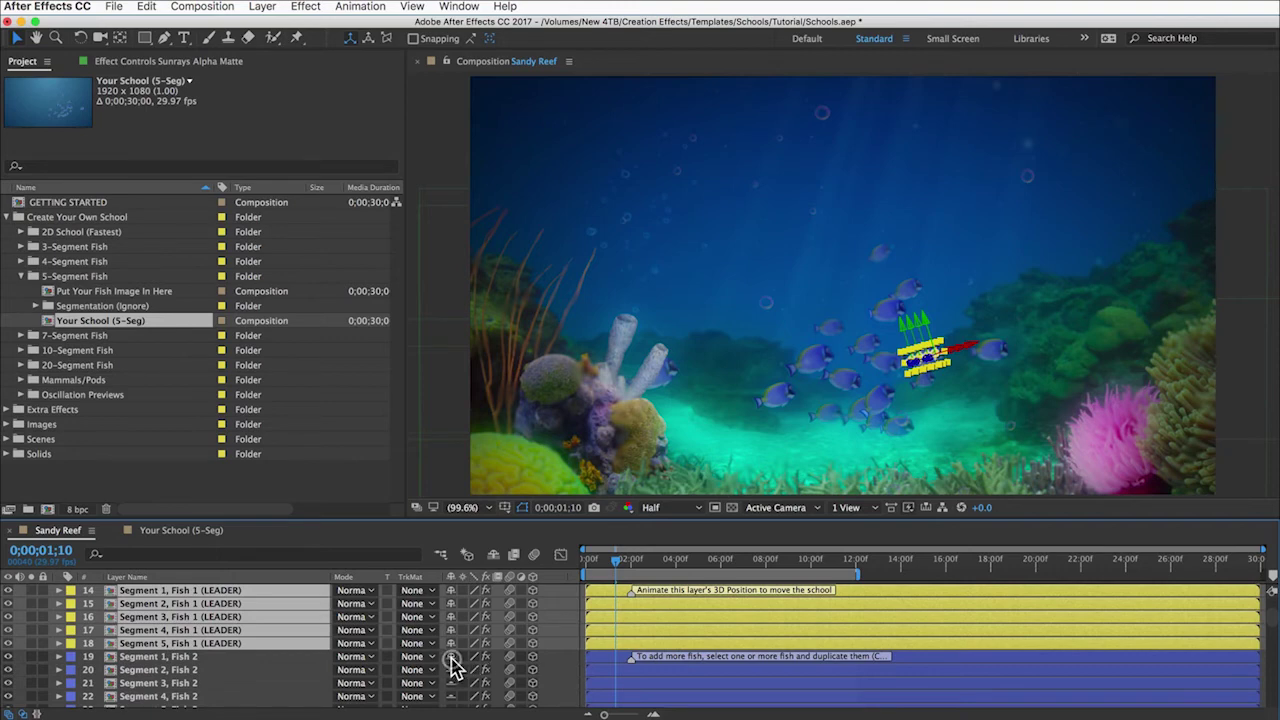
pyautogui.moveTo(451, 657); pyautogui.dragTo(472, 670)
pyautogui.click(493, 556)
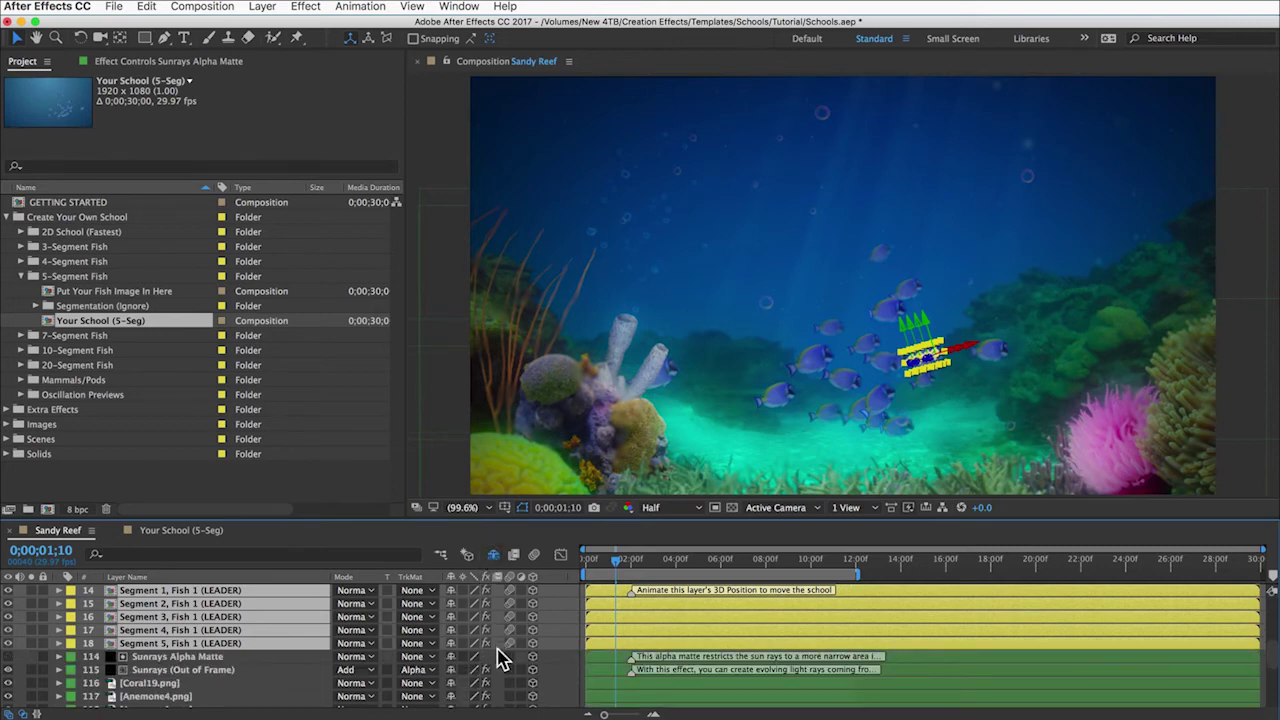
pyautogui.scroll(-3, 252, 634)
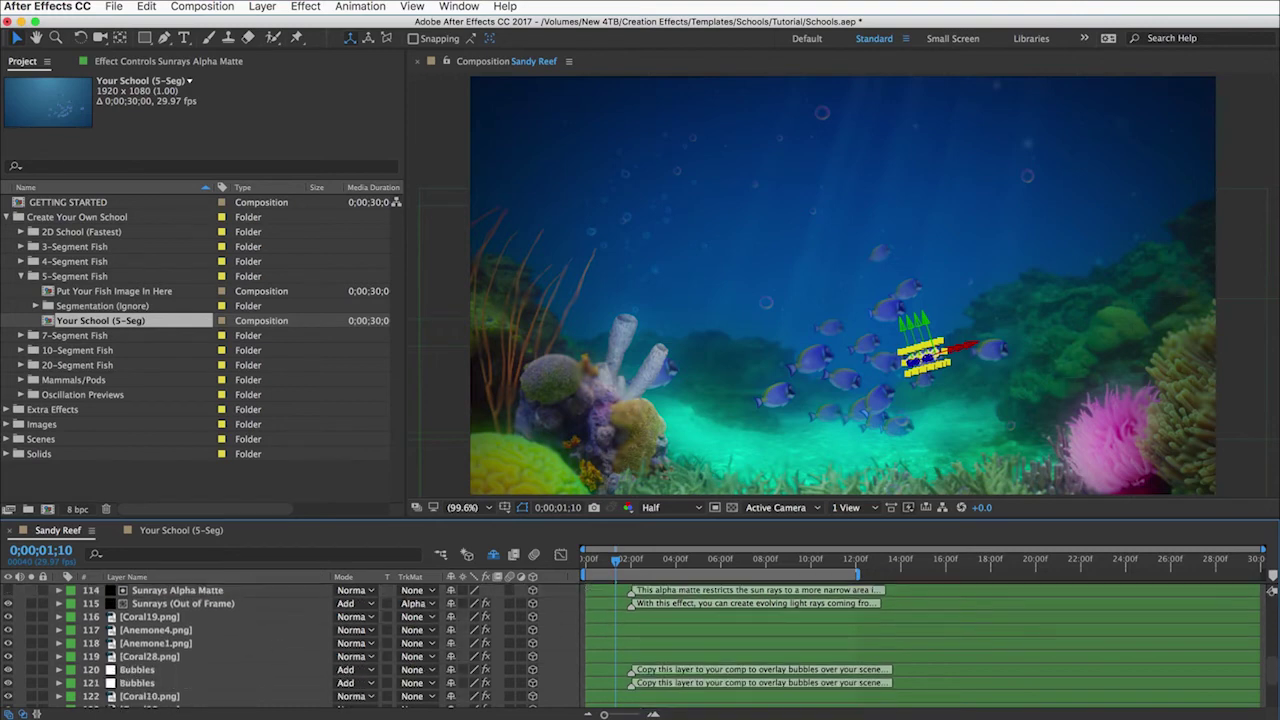
pyautogui.scroll(4, 415, 632)
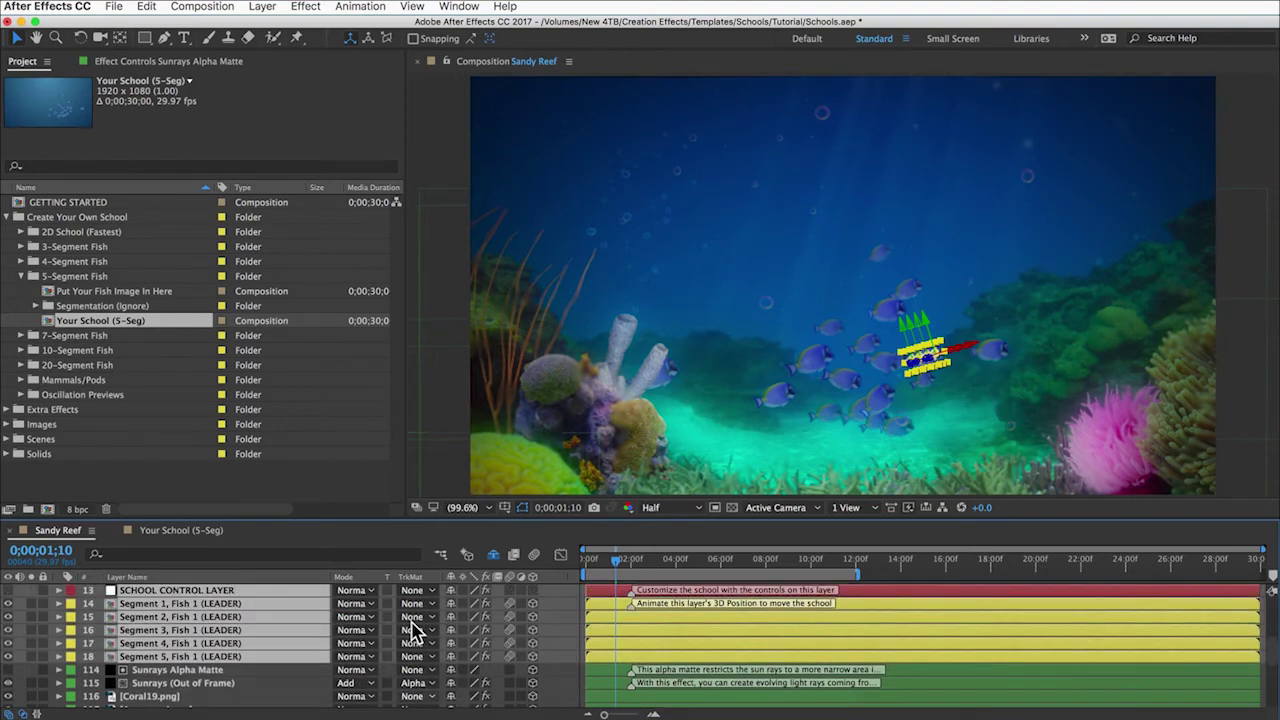
pyautogui.click(493, 555)
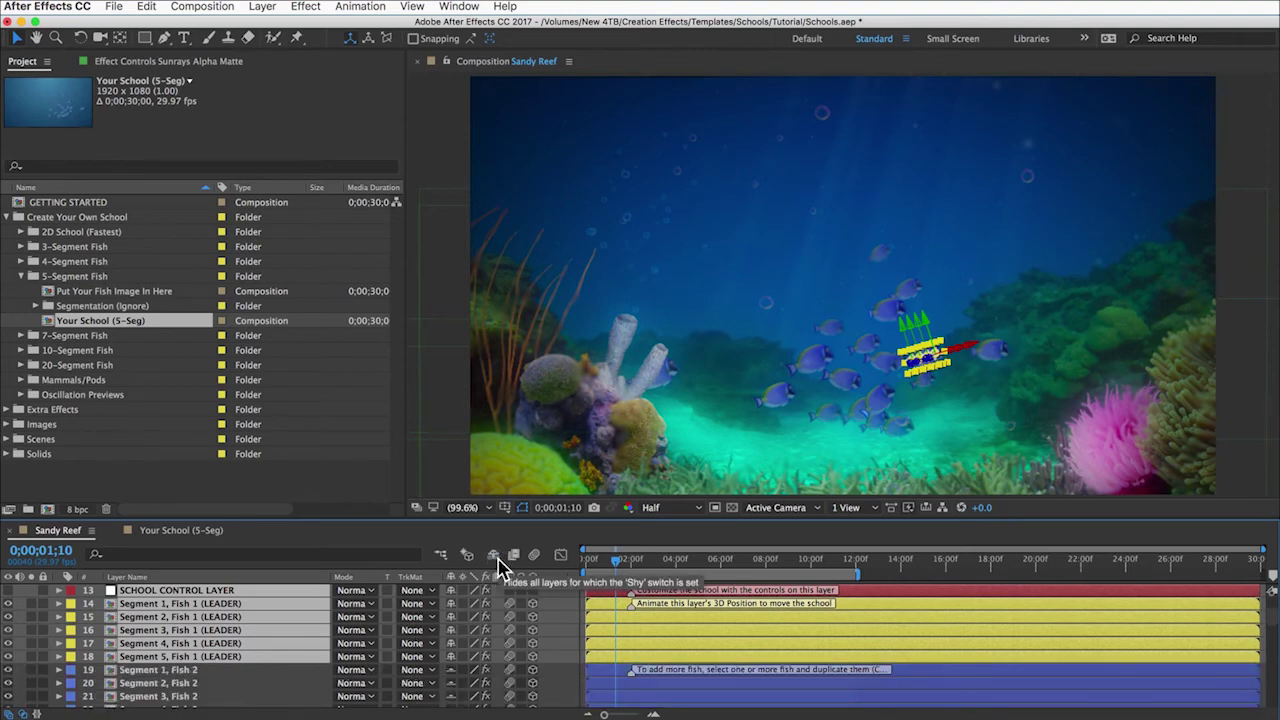
pyautogui.click(494, 556)
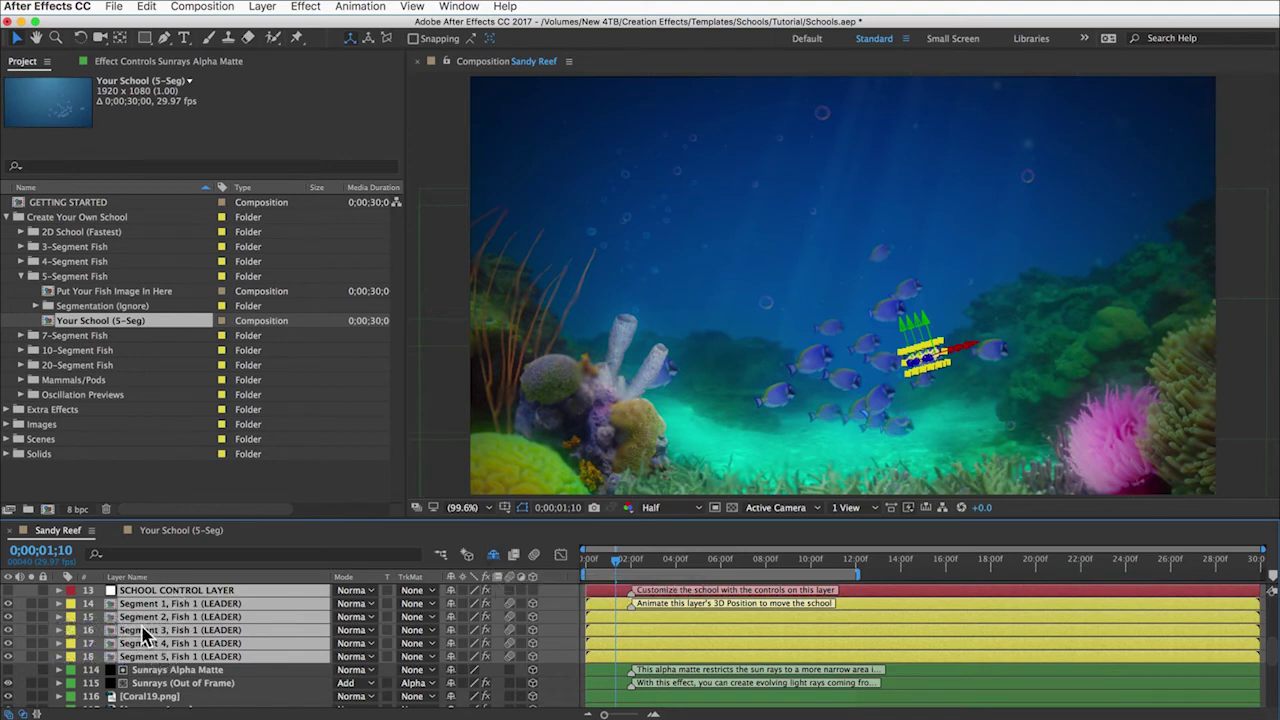
# Step: Show the SCENE CONTROL LAYER's effect settings and examine the hex code of its Water Color
pyautogui.scroll(6, 145, 635)
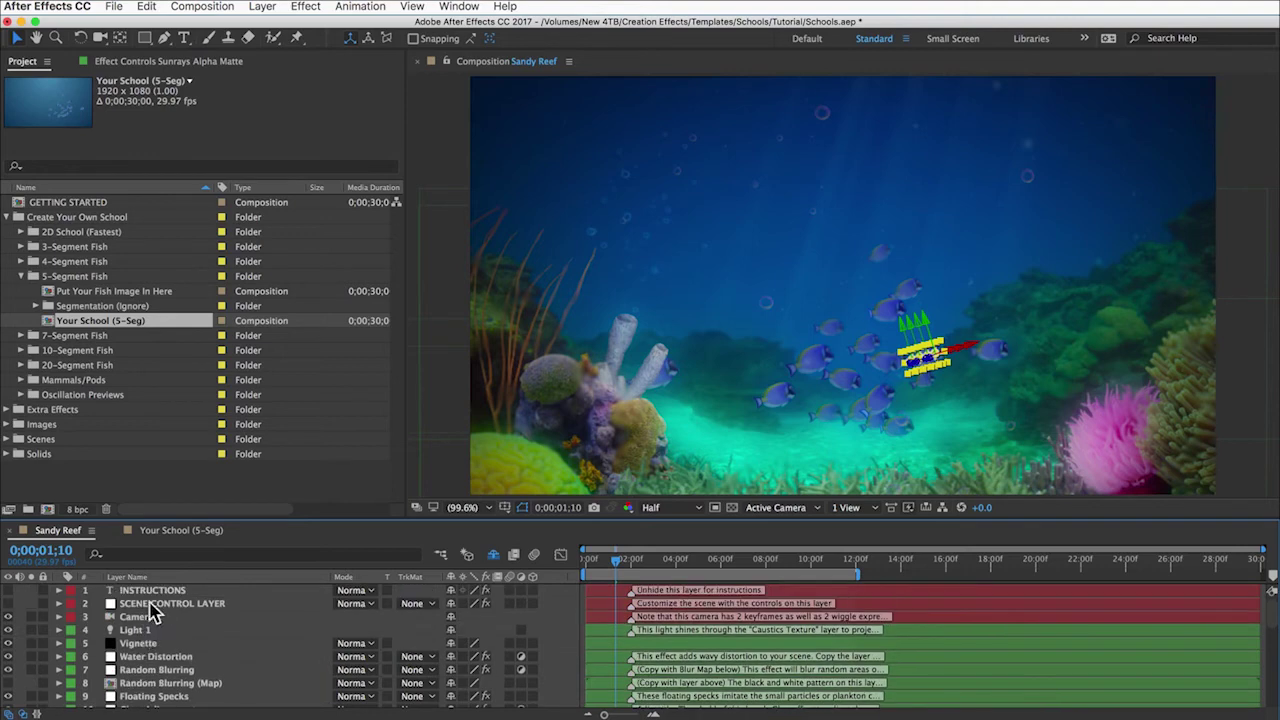
pyautogui.click(163, 603)
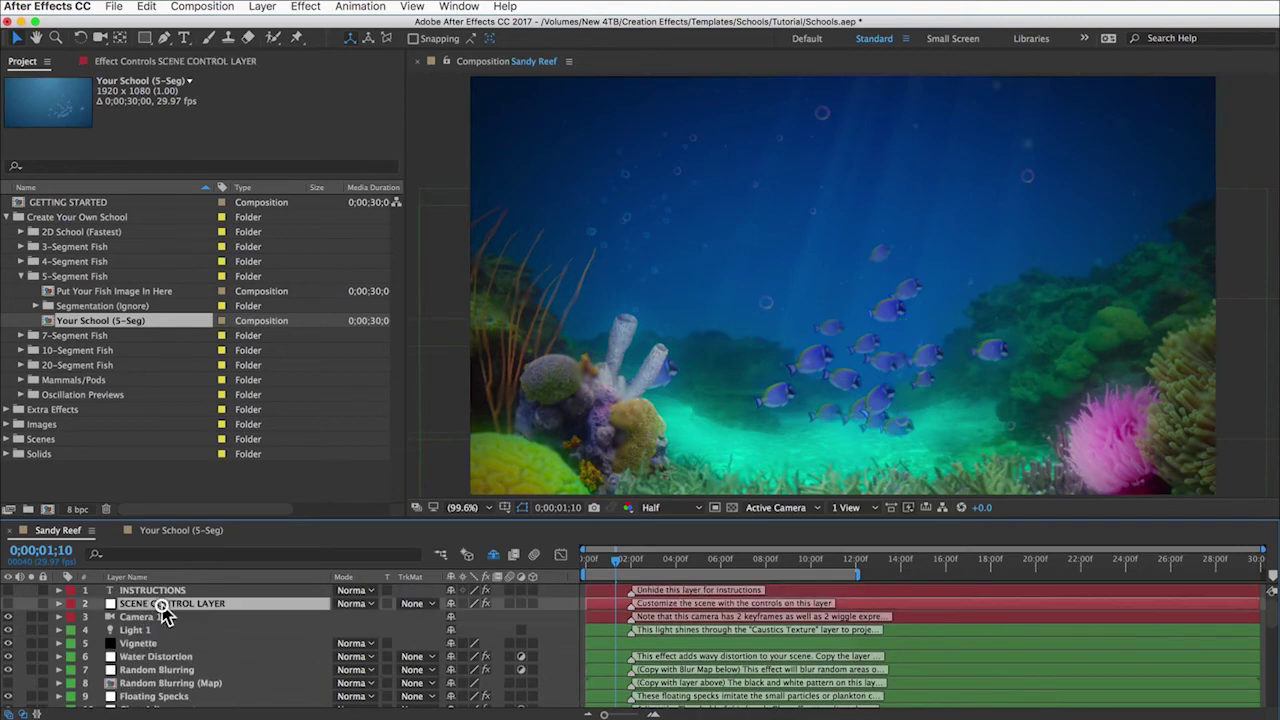
pyautogui.click(167, 64)
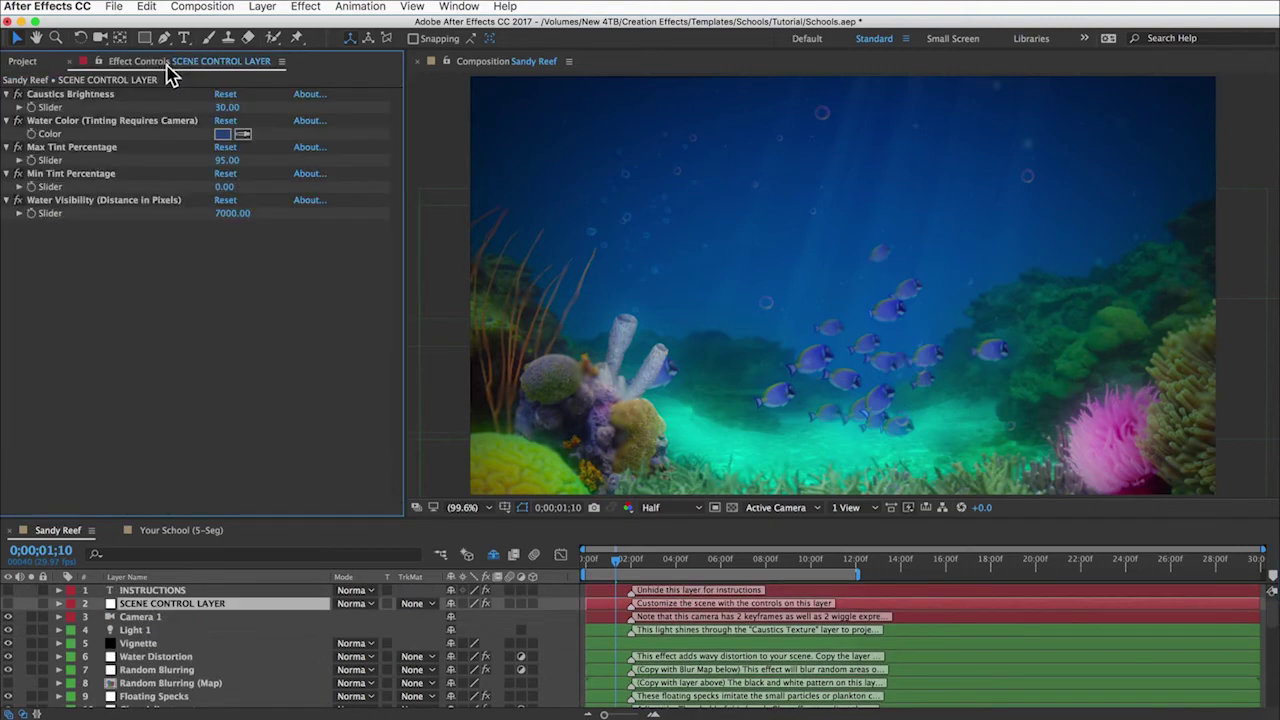
pyautogui.click(221, 134)
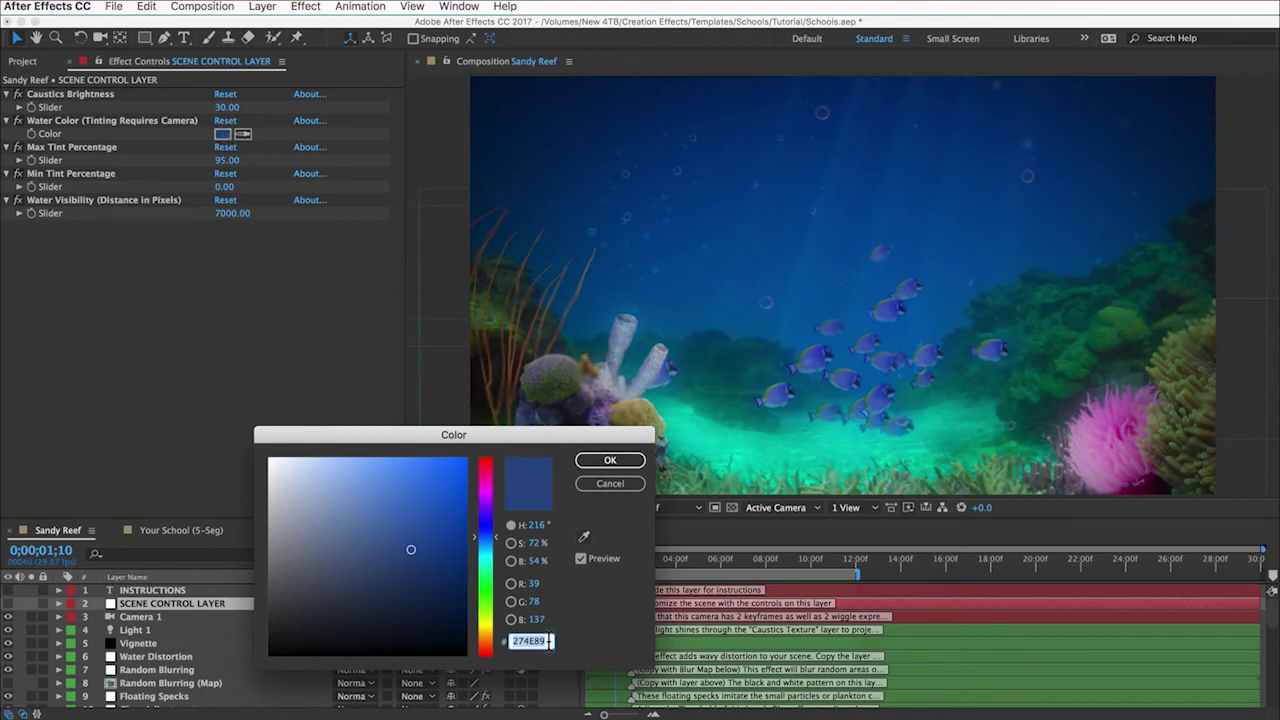
pyautogui.click(609, 462)
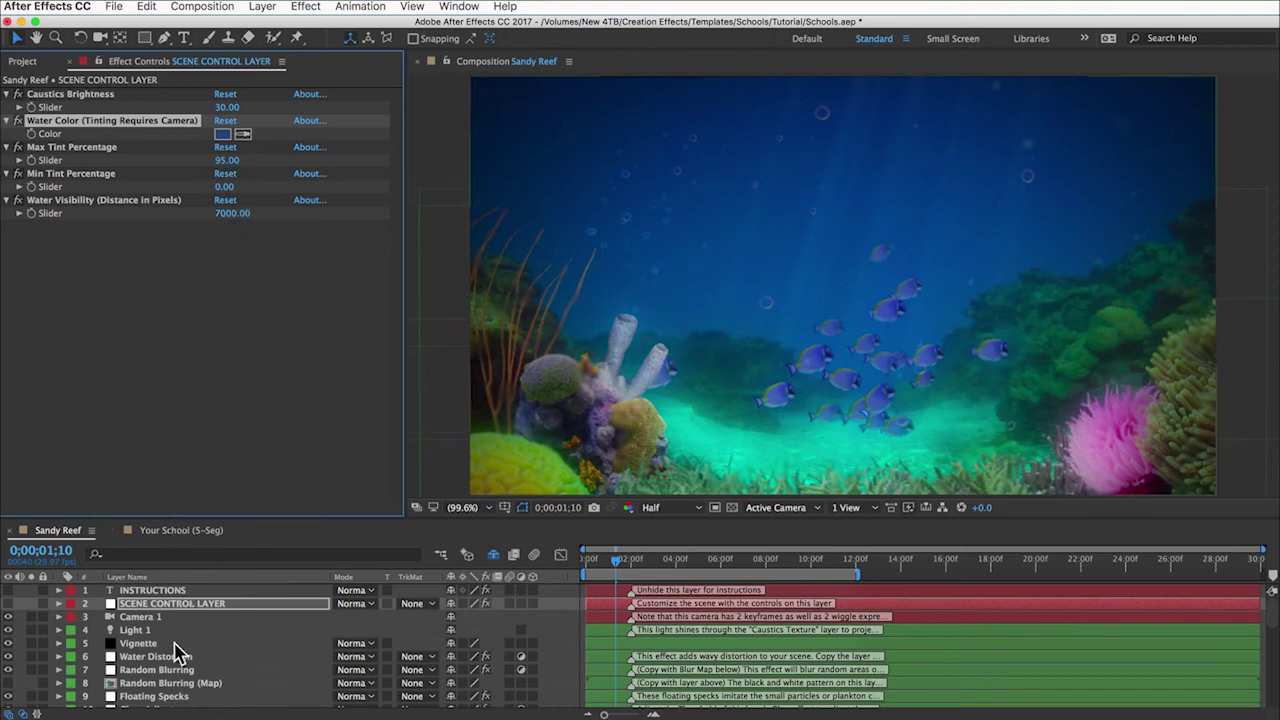
# Step: Select the pasted SCHOOL CONTROL LAYER and compare its water color, tint and visibility settings with the scene's
pyautogui.scroll(-2, 179, 655)
pyautogui.scroll(-2, 179, 655)
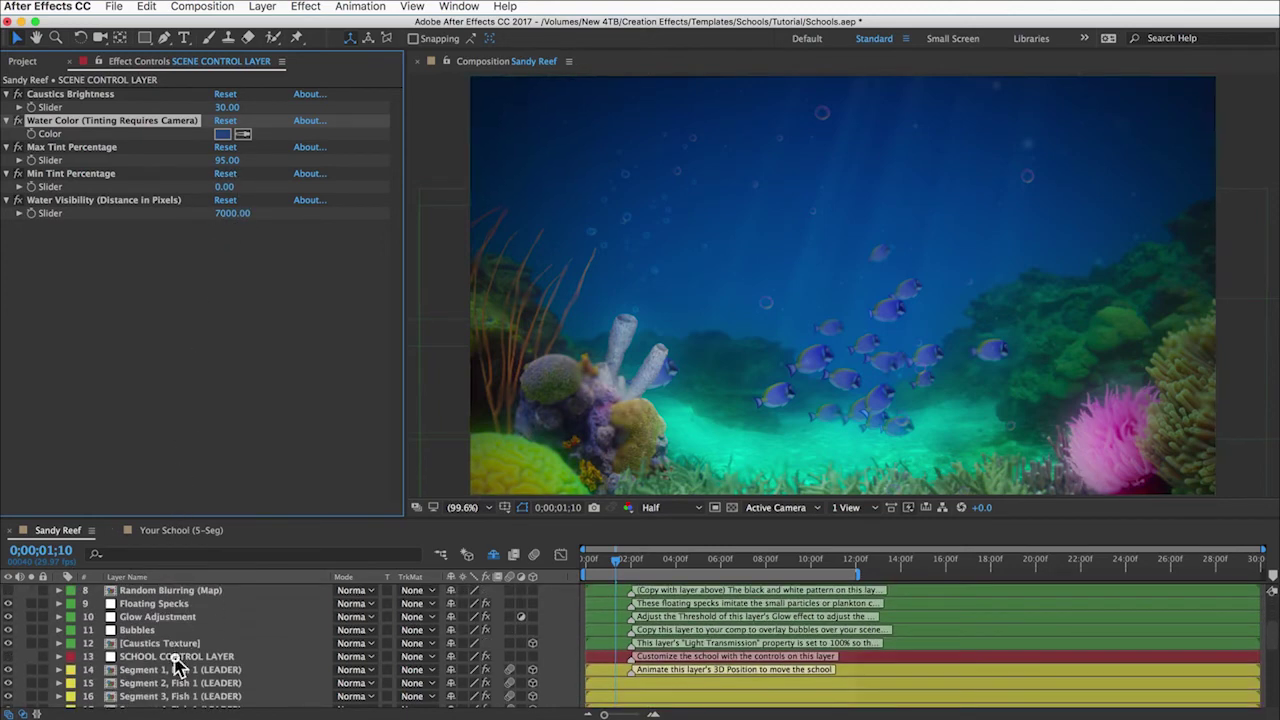
pyautogui.click(181, 658)
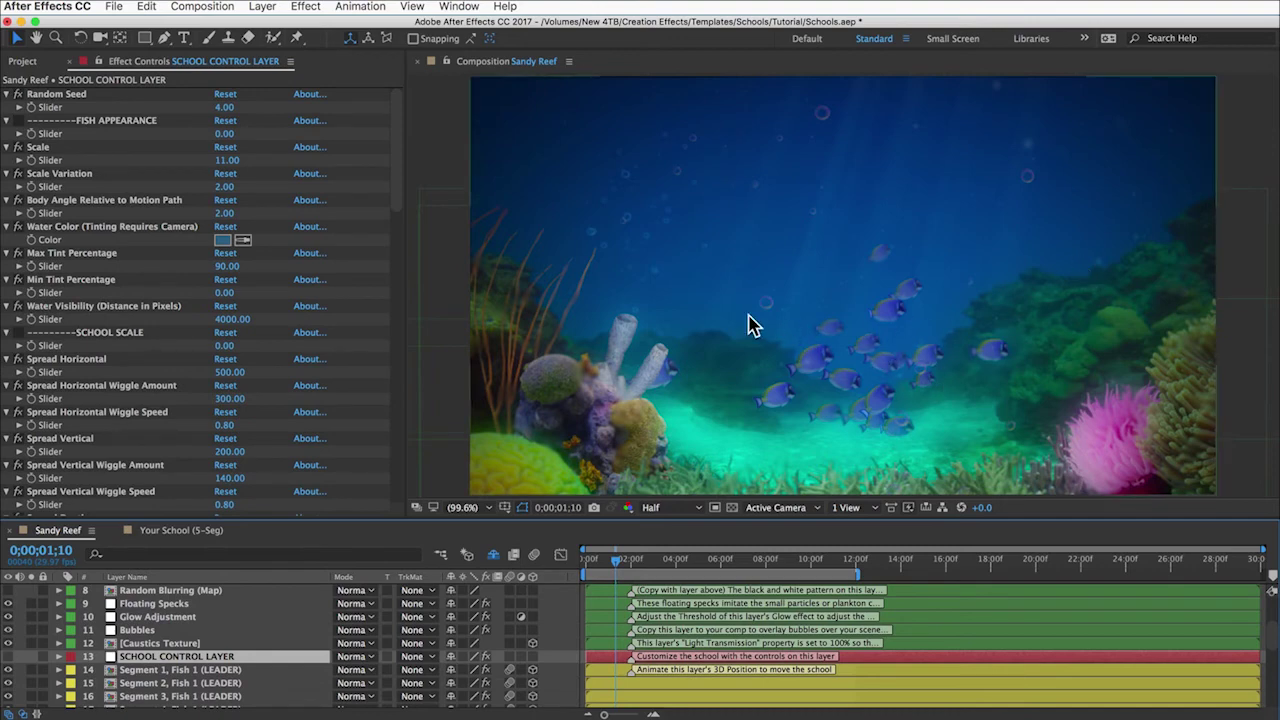
# Step: Open the Your School (4-Seg) composition from the 4-Segment Fish folder and move the current time to 0;00;01;09
pyautogui.click(24, 61)
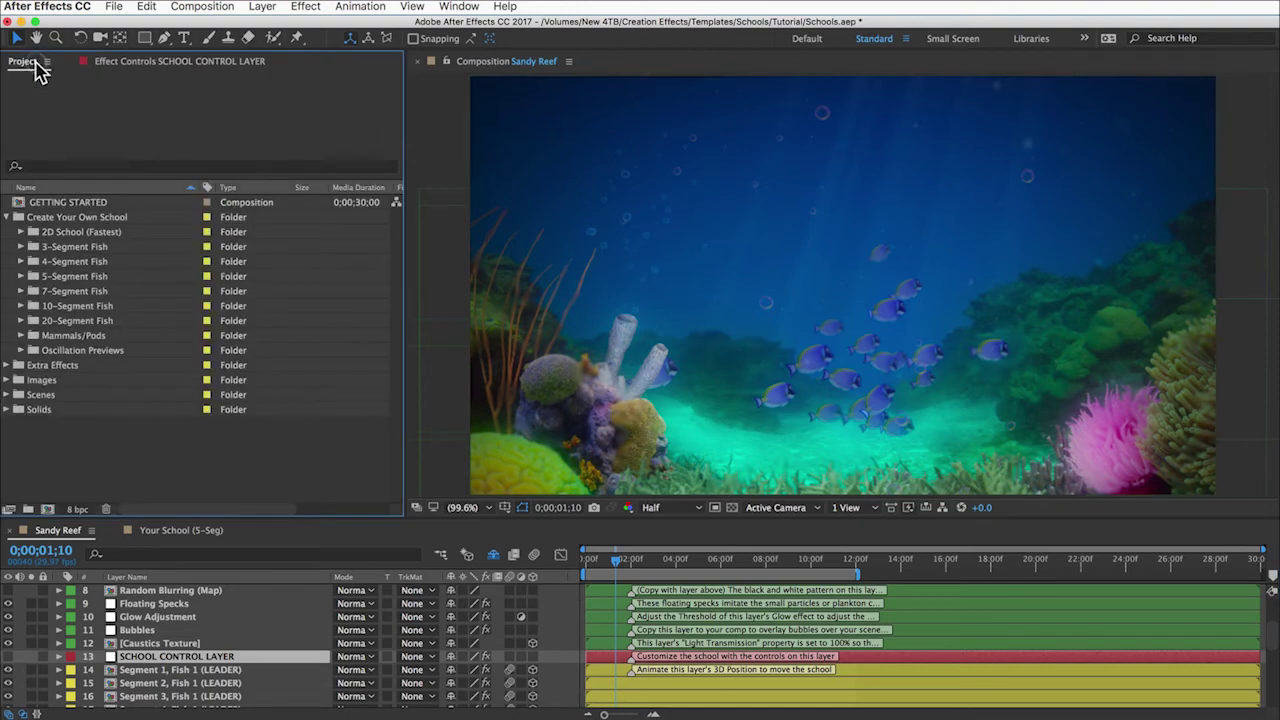
pyautogui.click(21, 261)
pyautogui.click(86, 308)
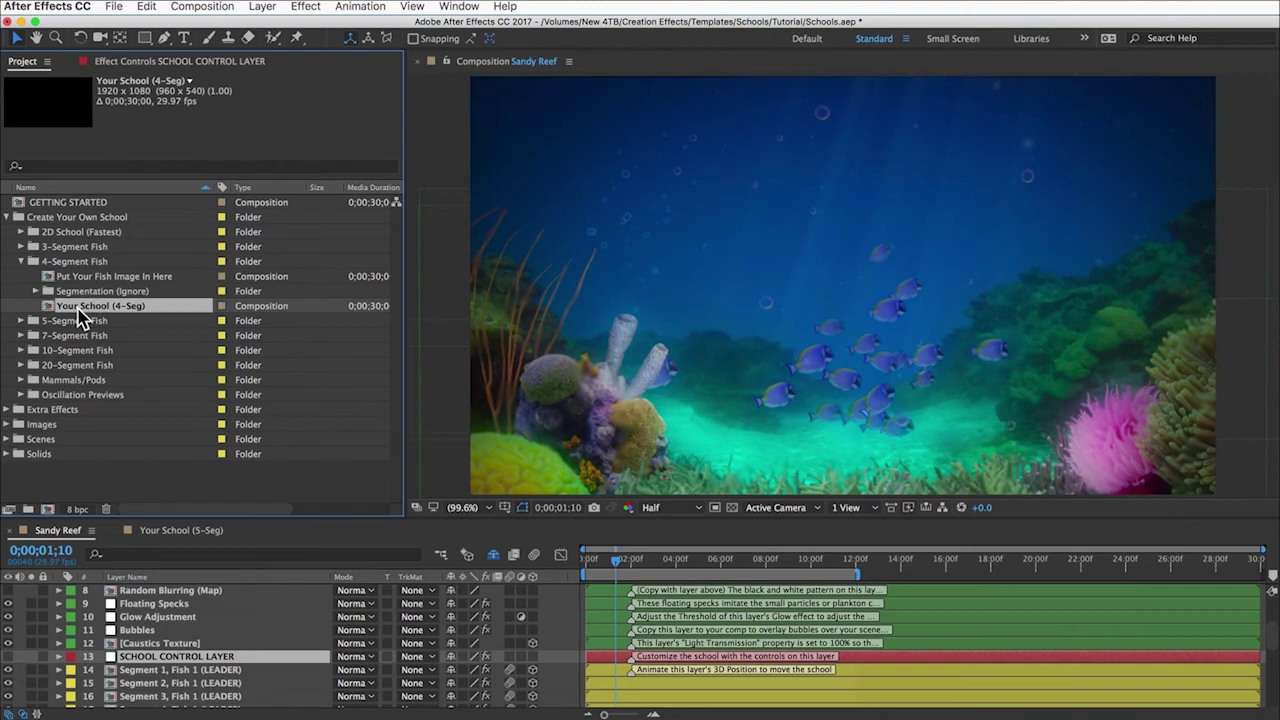
pyautogui.doubleClick(86, 306)
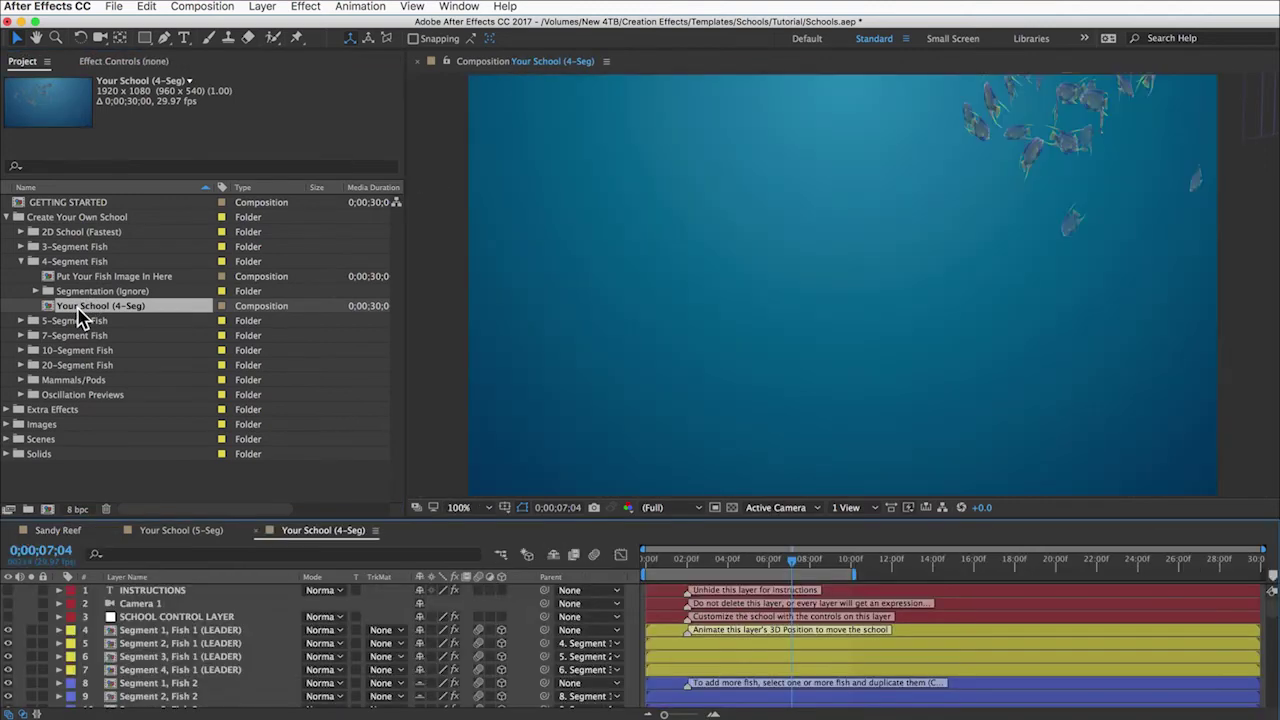
pyautogui.click(672, 562)
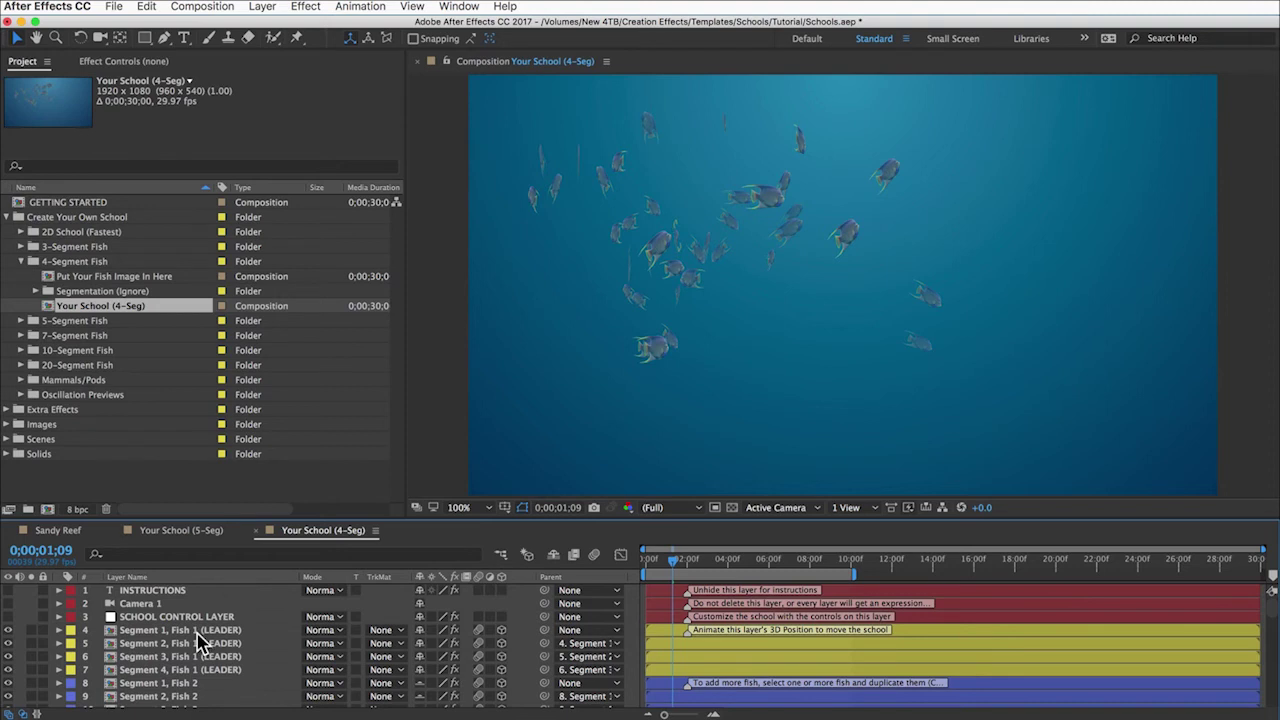
# Step: Append "(Angelfish)" to the name of SCHOOL CONTROL LAYER and copy that suffix
pyautogui.click(194, 619)
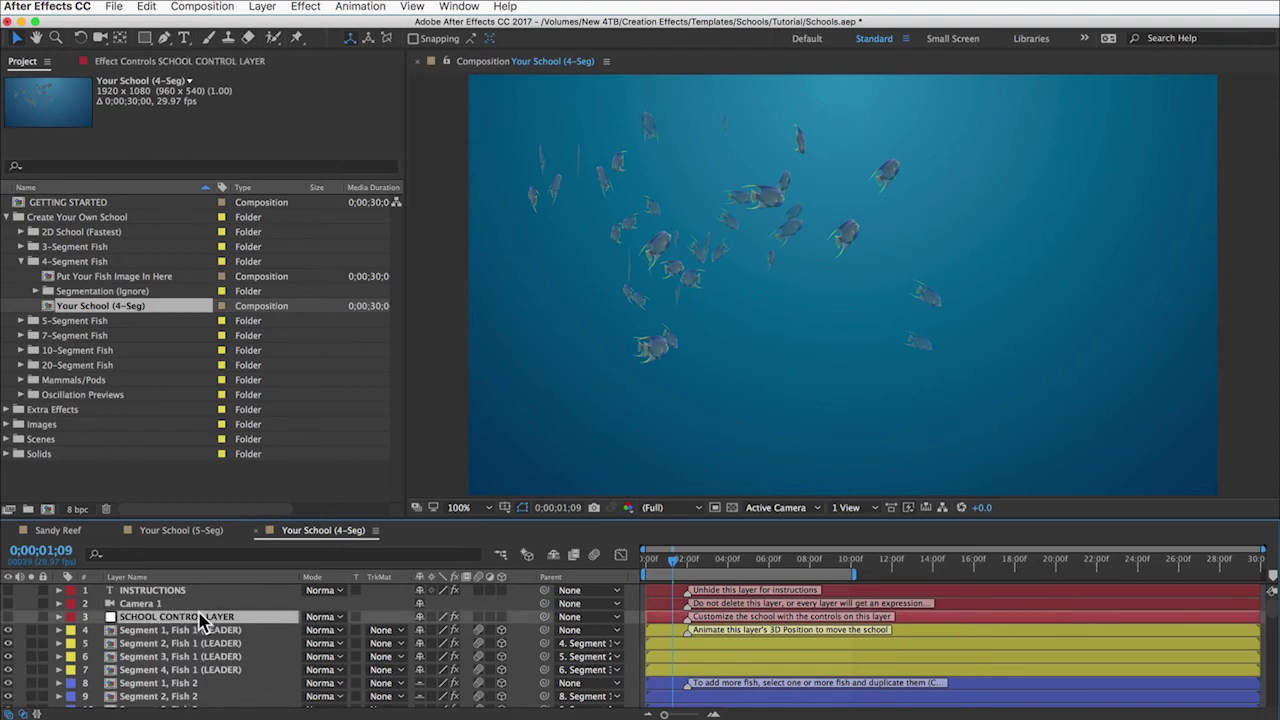
pyautogui.click(197, 631)
pyautogui.click(197, 644)
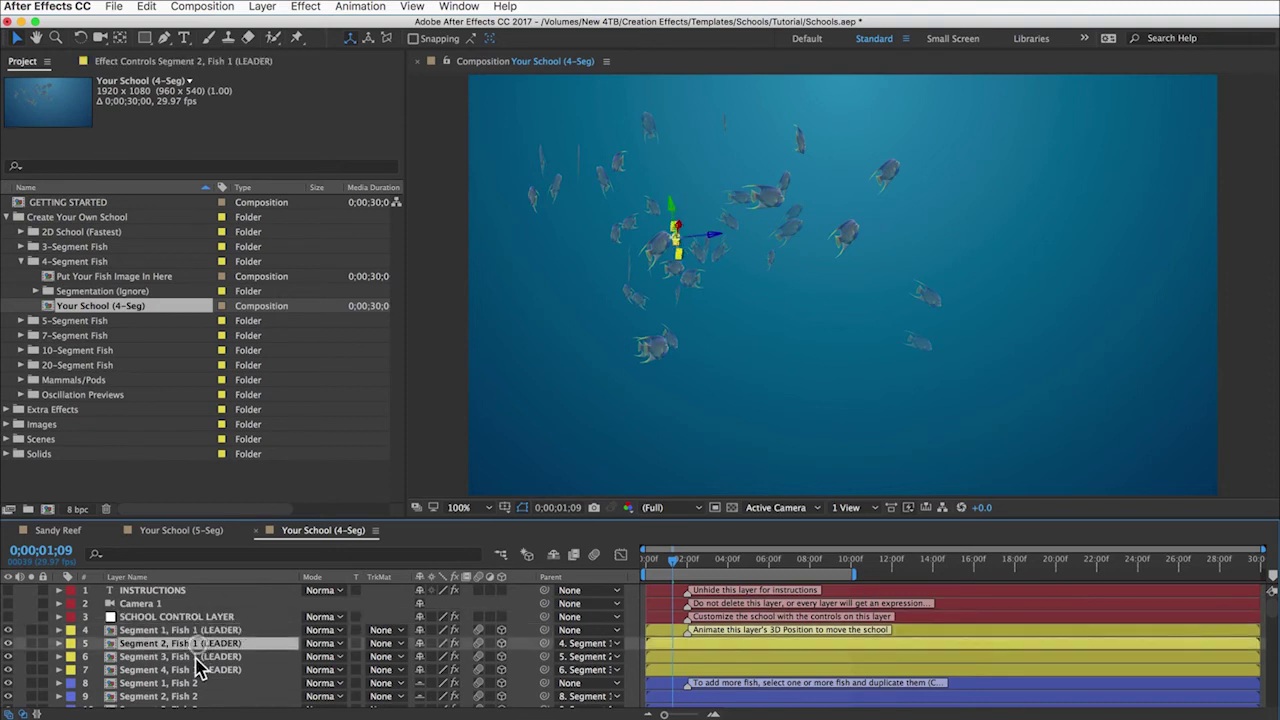
pyautogui.click(196, 617)
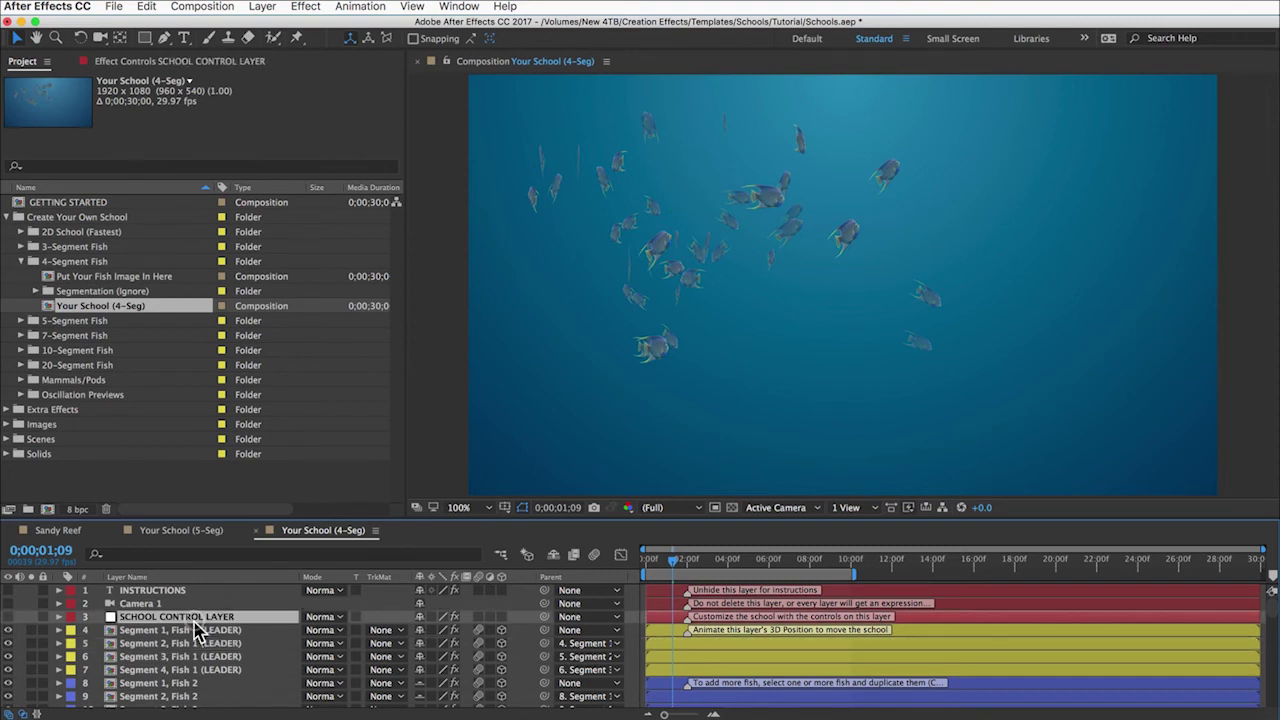
pyautogui.press('Return')
pyautogui.press('Right')
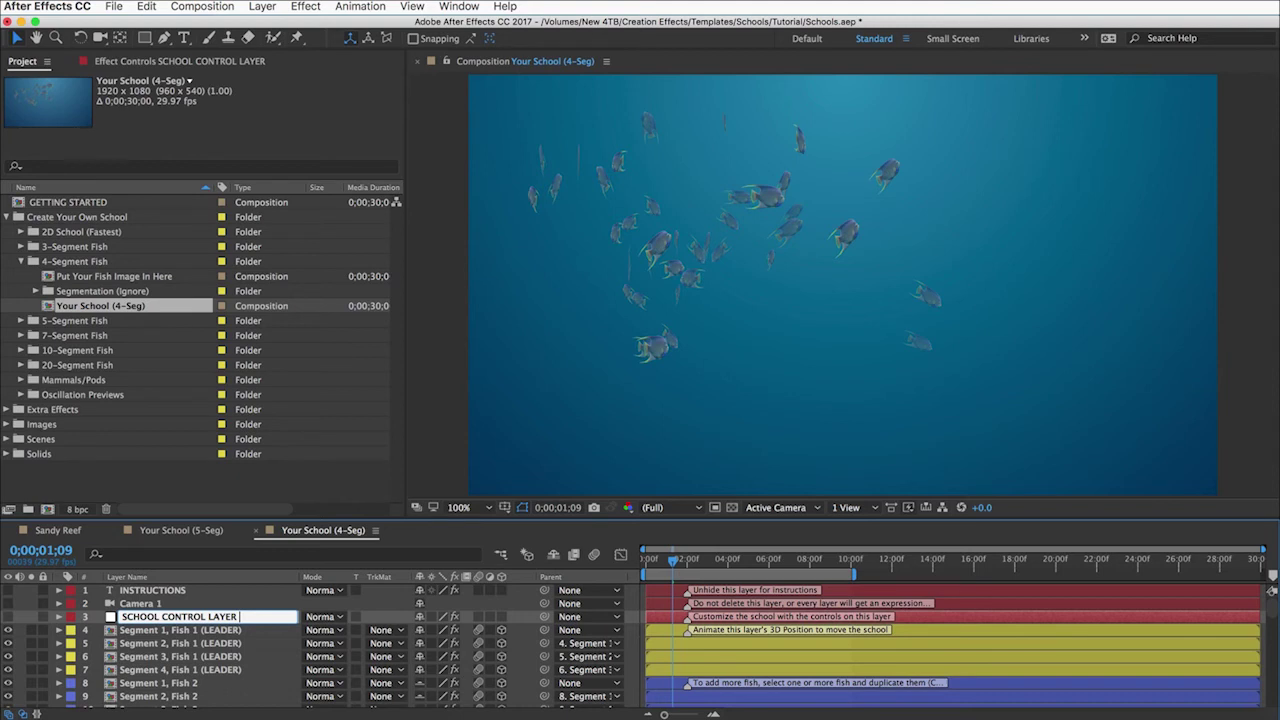
pyautogui.hotkey('shift', 'Left')
pyautogui.hotkey('shift', 'Left')
pyautogui.hotkey('shift', 'Left')
pyautogui.hotkey('shift', 'Left')
pyautogui.hotkey('shift', 'Left')
pyautogui.hotkey('shift', 'Left')
pyautogui.hotkey('shift', 'Left')
pyautogui.hotkey('shift', 'Left')
pyautogui.hotkey('shift', 'Left')
pyautogui.hotkey('shift', 'Left')
pyautogui.hotkey('shift', 'Left')
pyautogui.press('super+c')
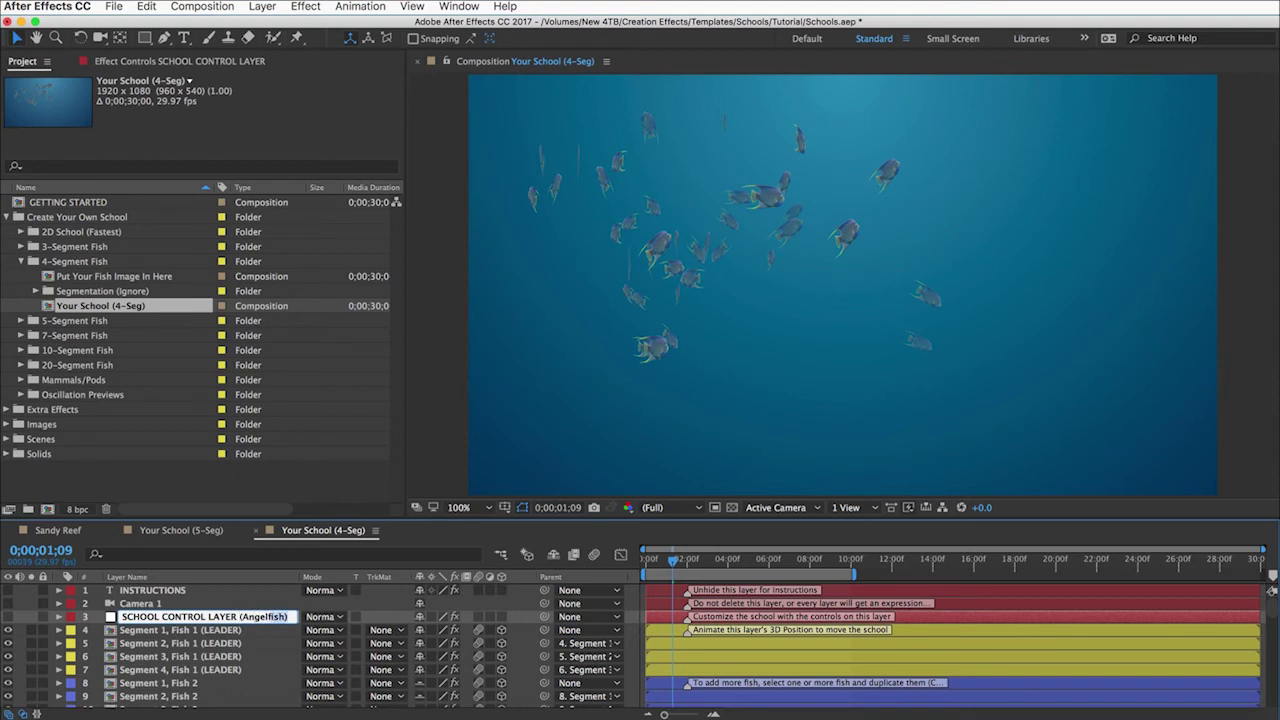
# Step: Append the copied "(Angelfish)" suffix to the names of the four Fish 1 leader segment layers
pyautogui.click(177, 632)
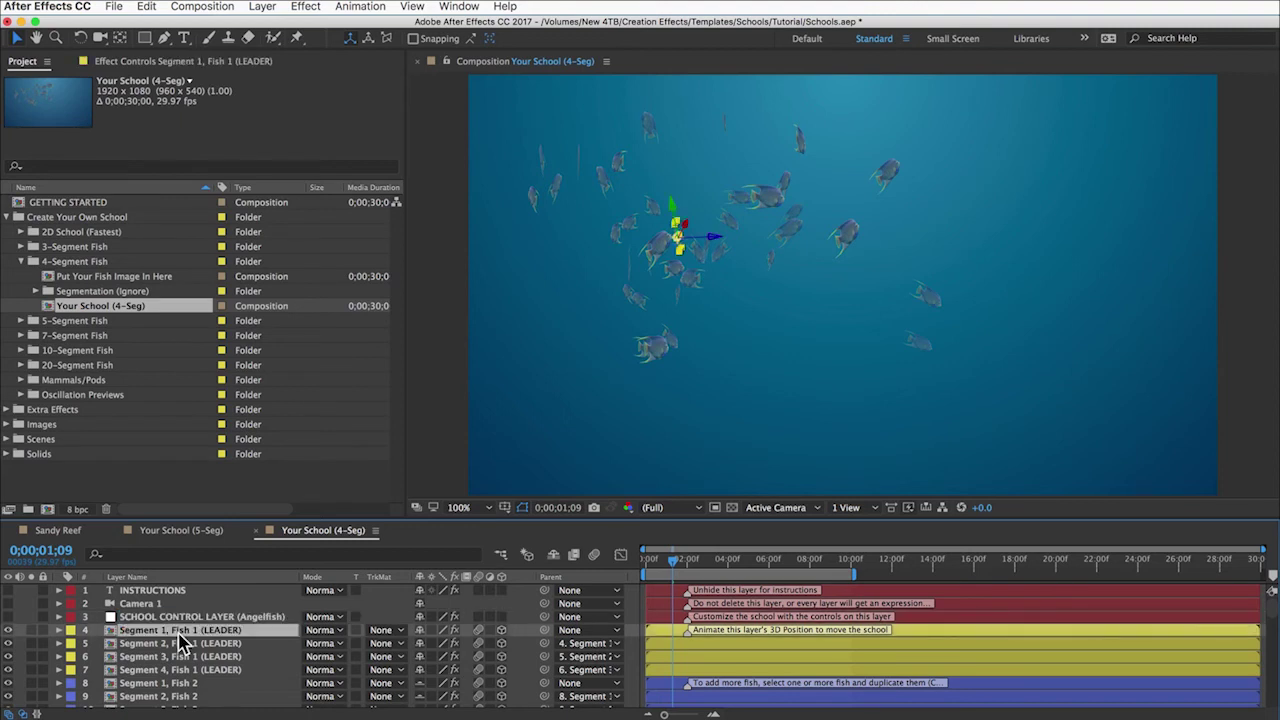
pyautogui.press('Return')
pyautogui.press('Right')
pyautogui.press('super+v')
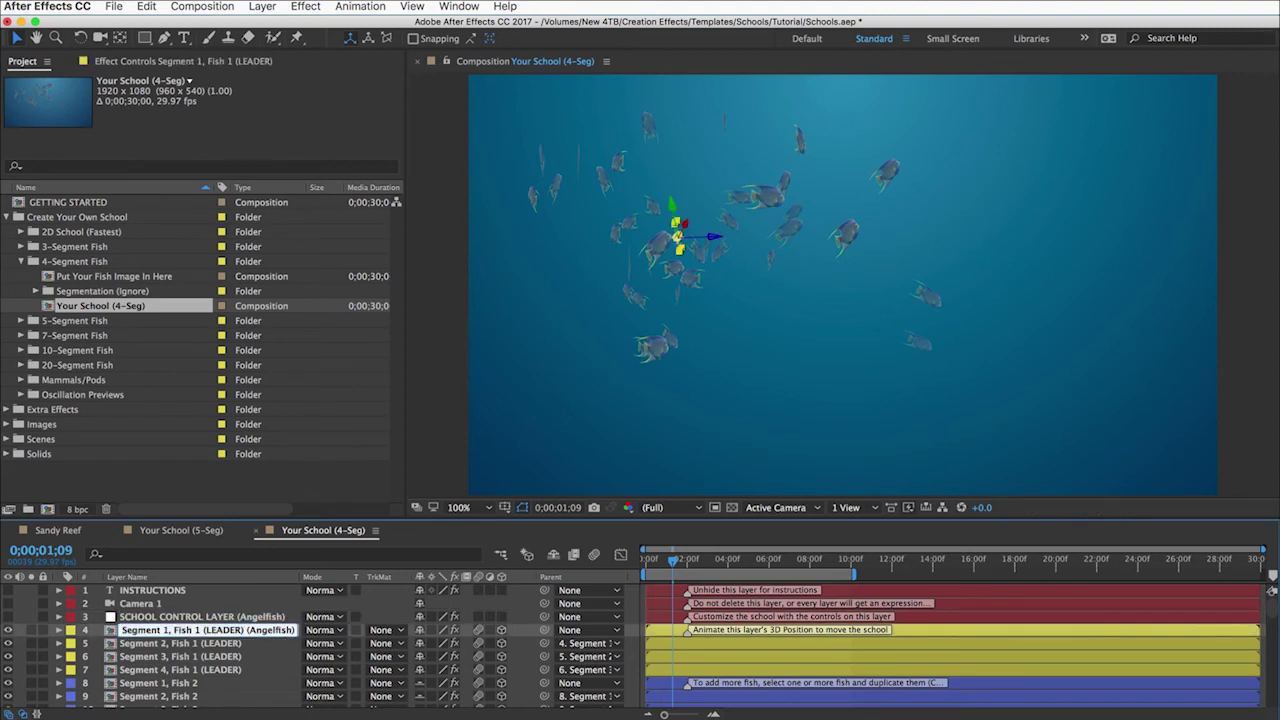
pyautogui.click(180, 643)
pyautogui.press('Return')
pyautogui.press('Right')
pyautogui.press('super+v')
pyautogui.click(180, 656)
pyautogui.press('Return')
pyautogui.press('super+v')
pyautogui.press('Return')
pyautogui.click(180, 668)
pyautogui.press('Return')
pyautogui.press('Right')
pyautogui.press('super+v')
pyautogui.press('Return')
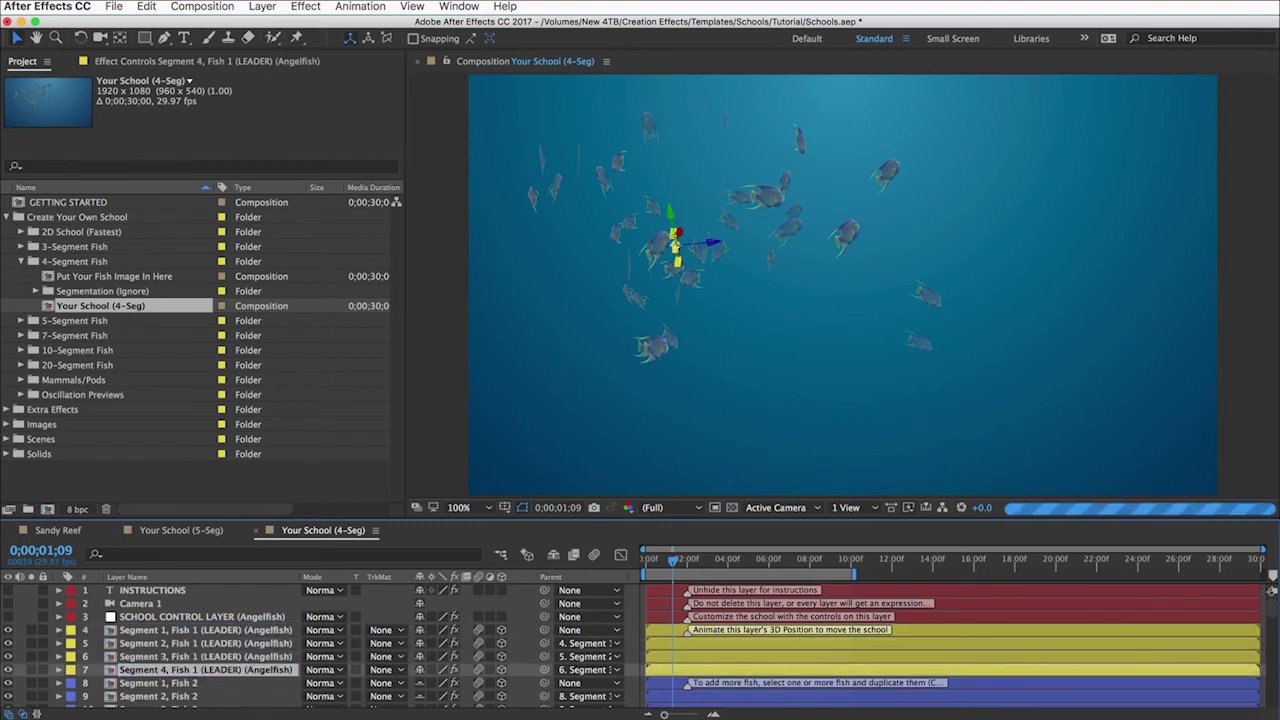
# Step: Copy all school layers from SCHOOL CONTROL LAYER (Angelfish) through Segment 4, Fish 40, leaving out the Water layer
pyautogui.click(172, 616)
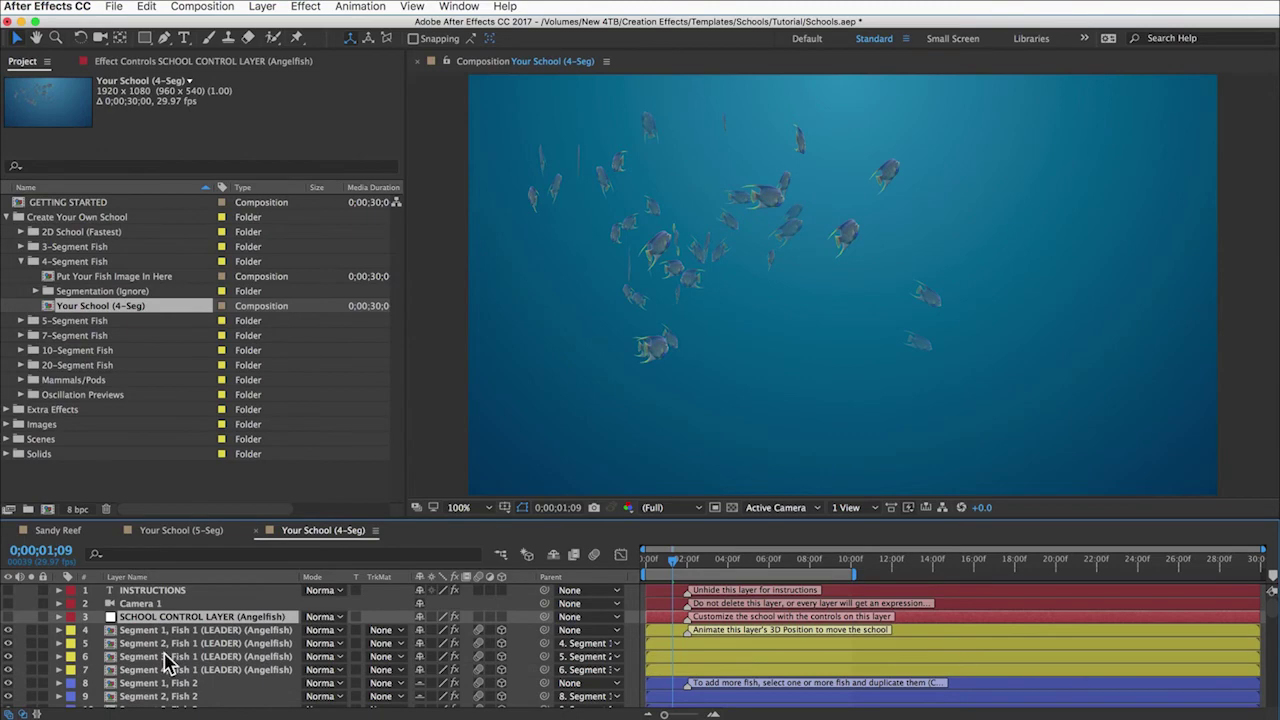
pyautogui.scroll(-20, 168, 662)
pyautogui.scroll(-20, 168, 662)
pyautogui.keyDown('shift'); pyautogui.click(171, 687); pyautogui.keyUp('shift')
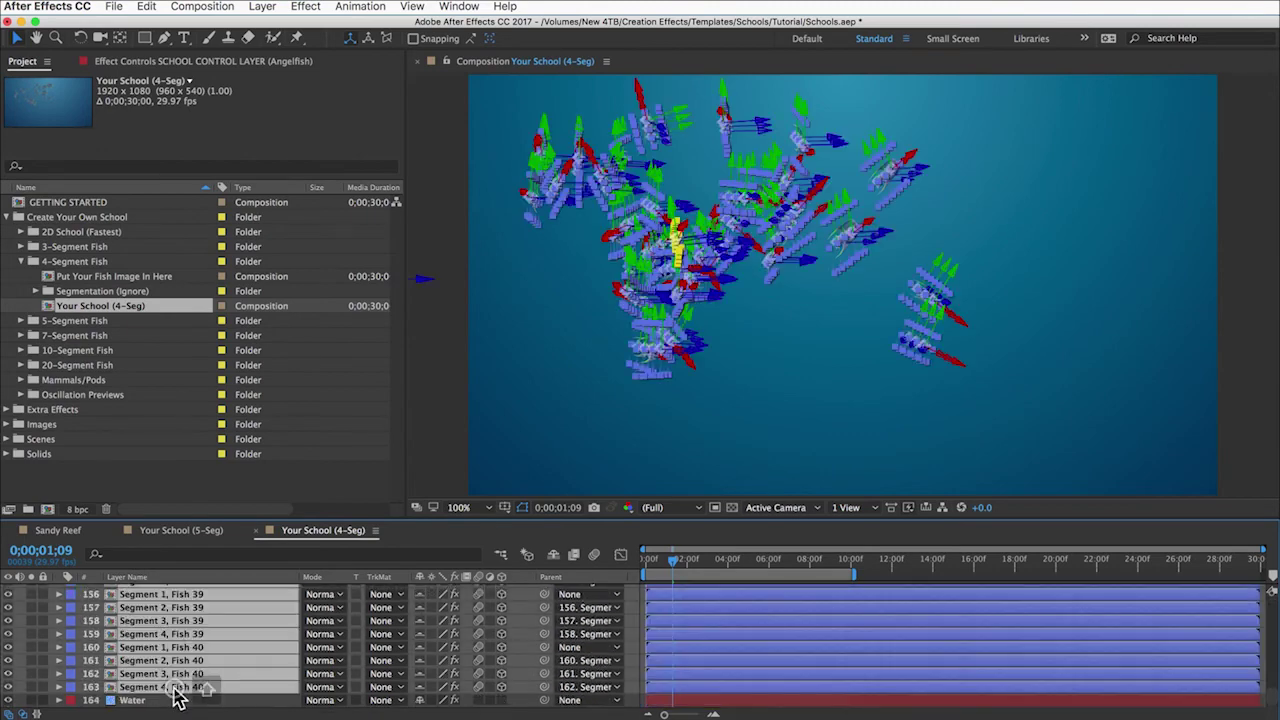
pyautogui.click(146, 6)
pyautogui.click(157, 92)
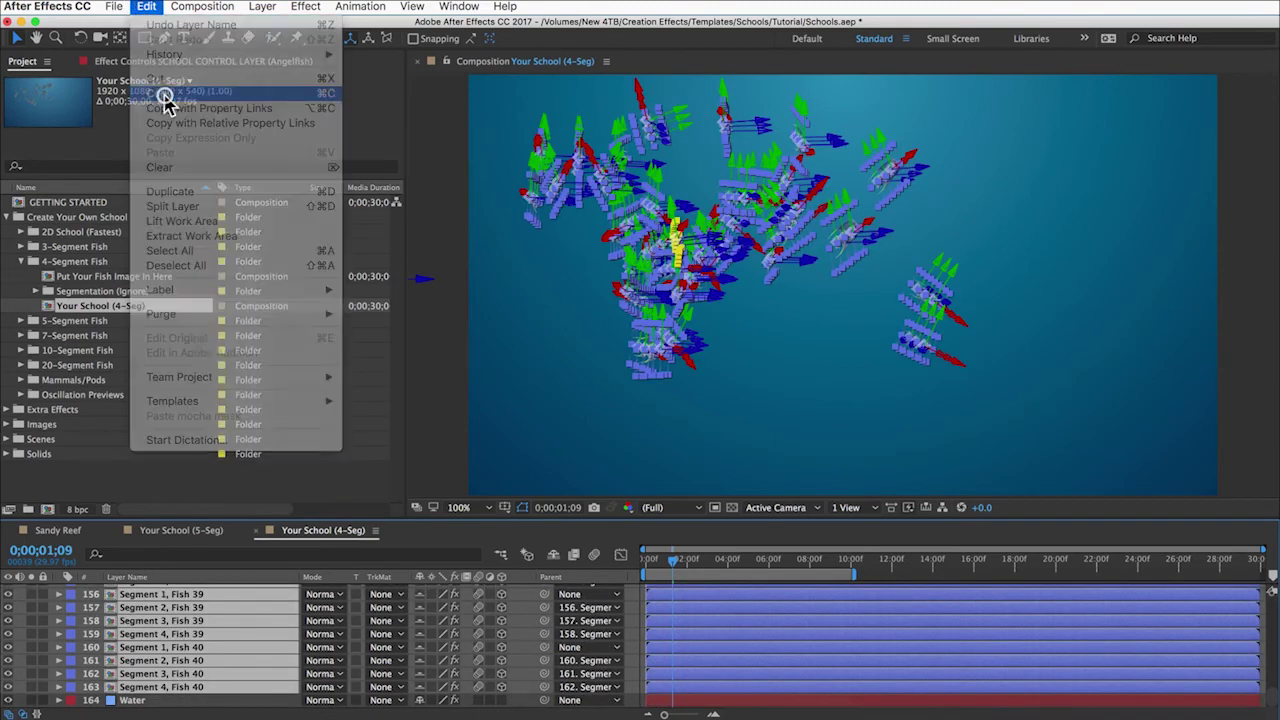
# Step: Paste the angelfish school into the Sandy Reef composition above its existing SCHOOL CONTROL LAYER, then clear the selection of the pasted layers
pyautogui.click(58, 530)
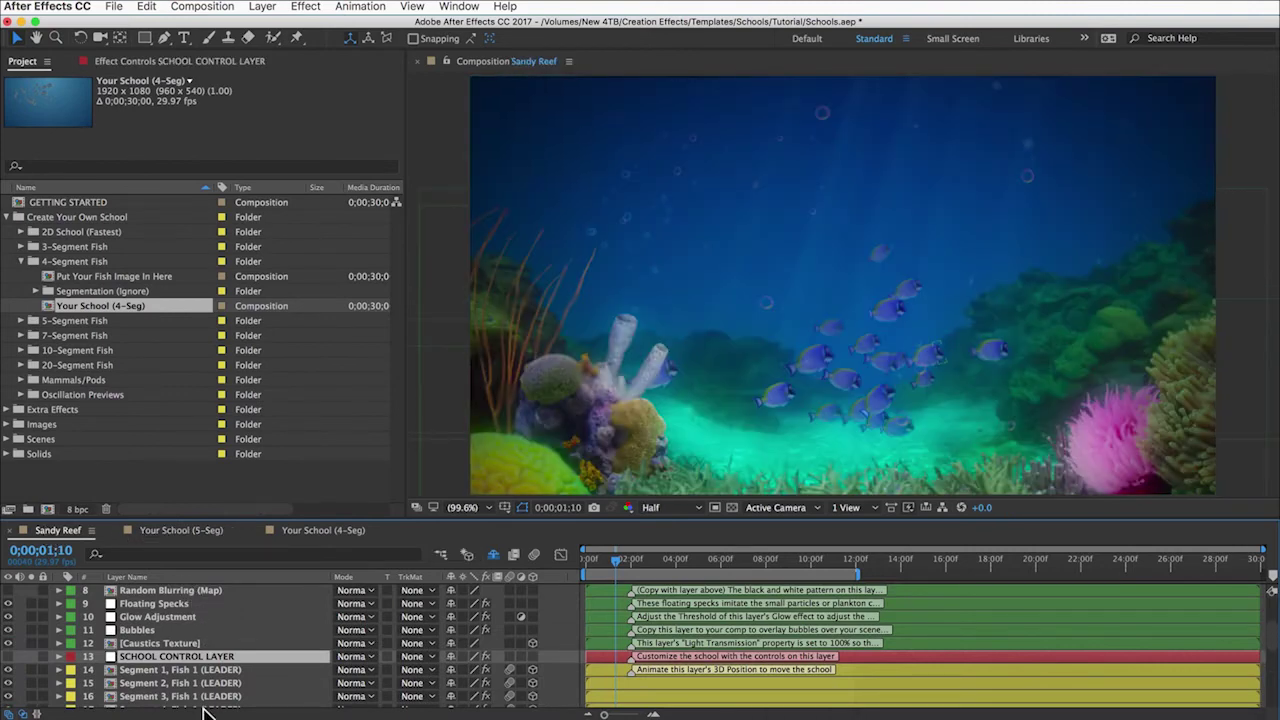
pyautogui.click(146, 6)
pyautogui.press('Escape')
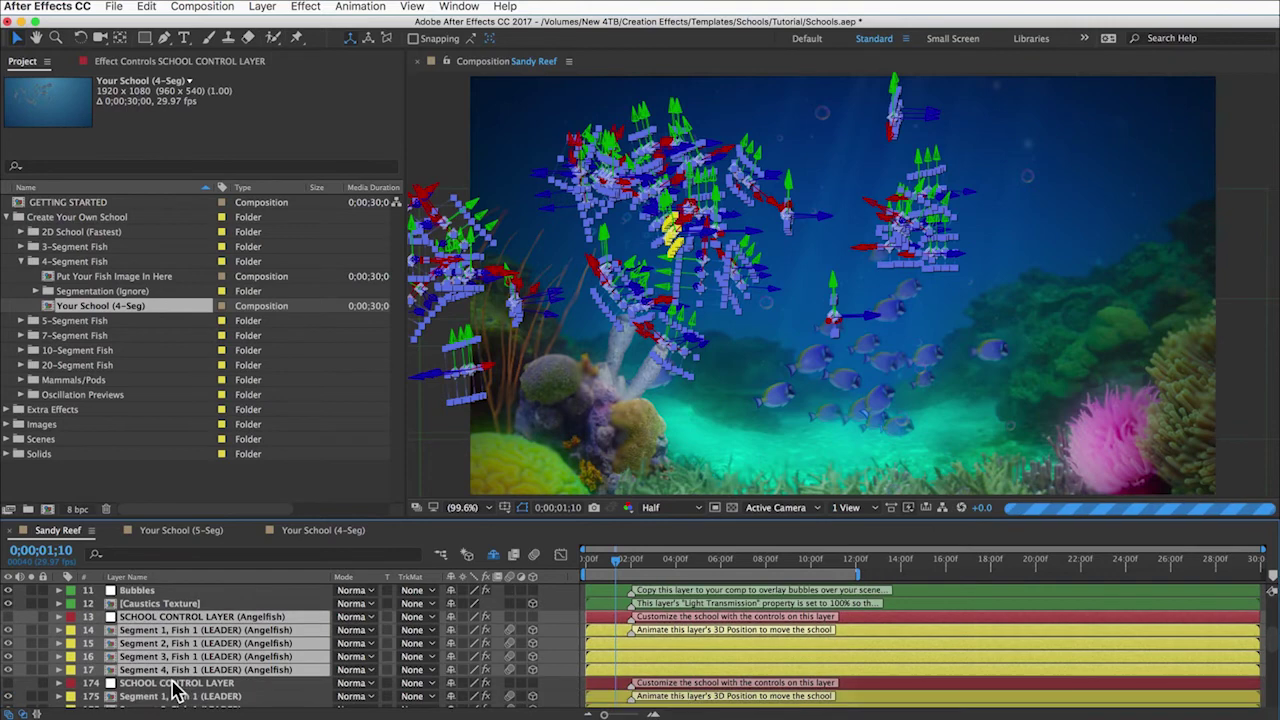
pyautogui.scroll(-2, 174, 690)
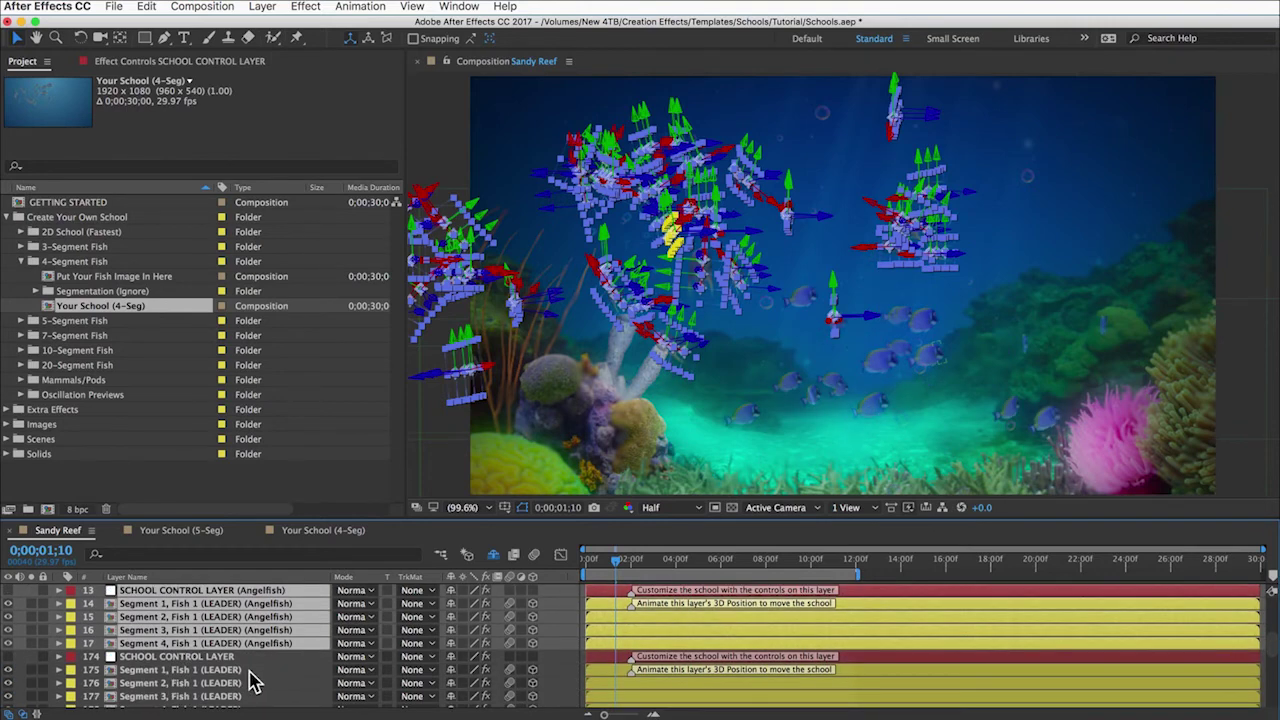
pyautogui.click(448, 481)
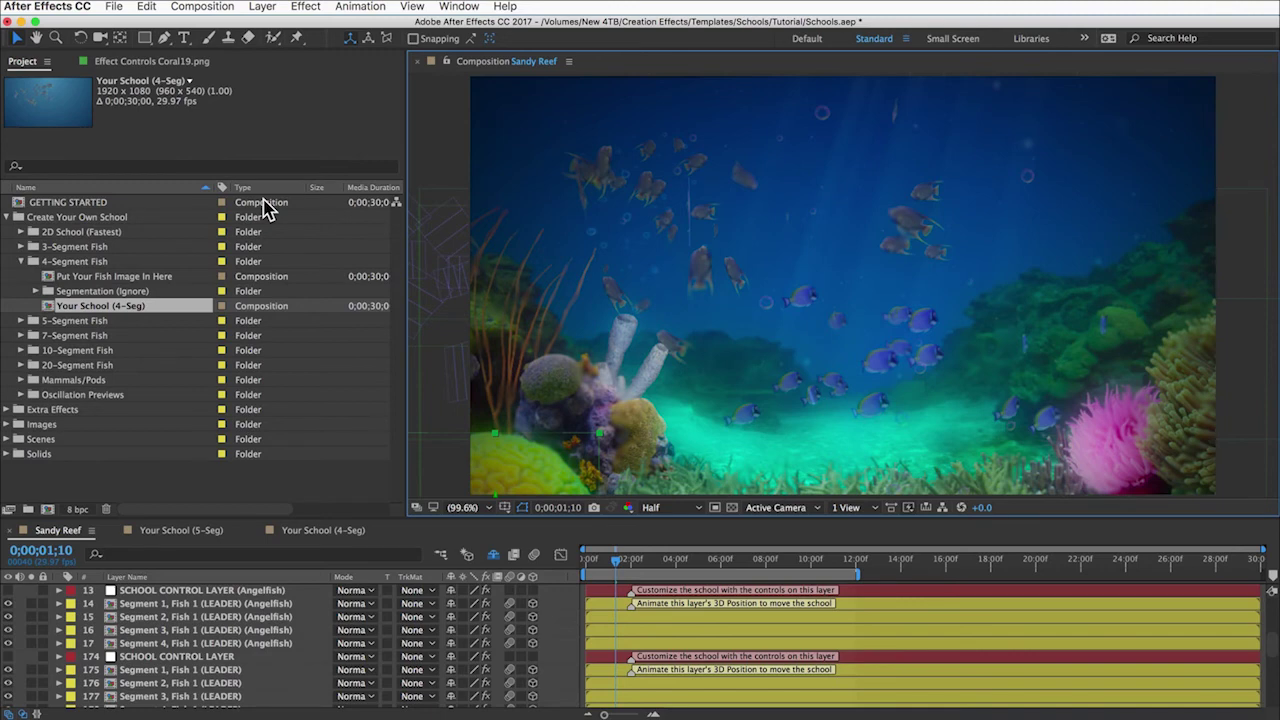
# Step: Duplicate the 4-Segment Fish folder and expand the 4-Segment Fish 2 copy
pyautogui.click(59, 260)
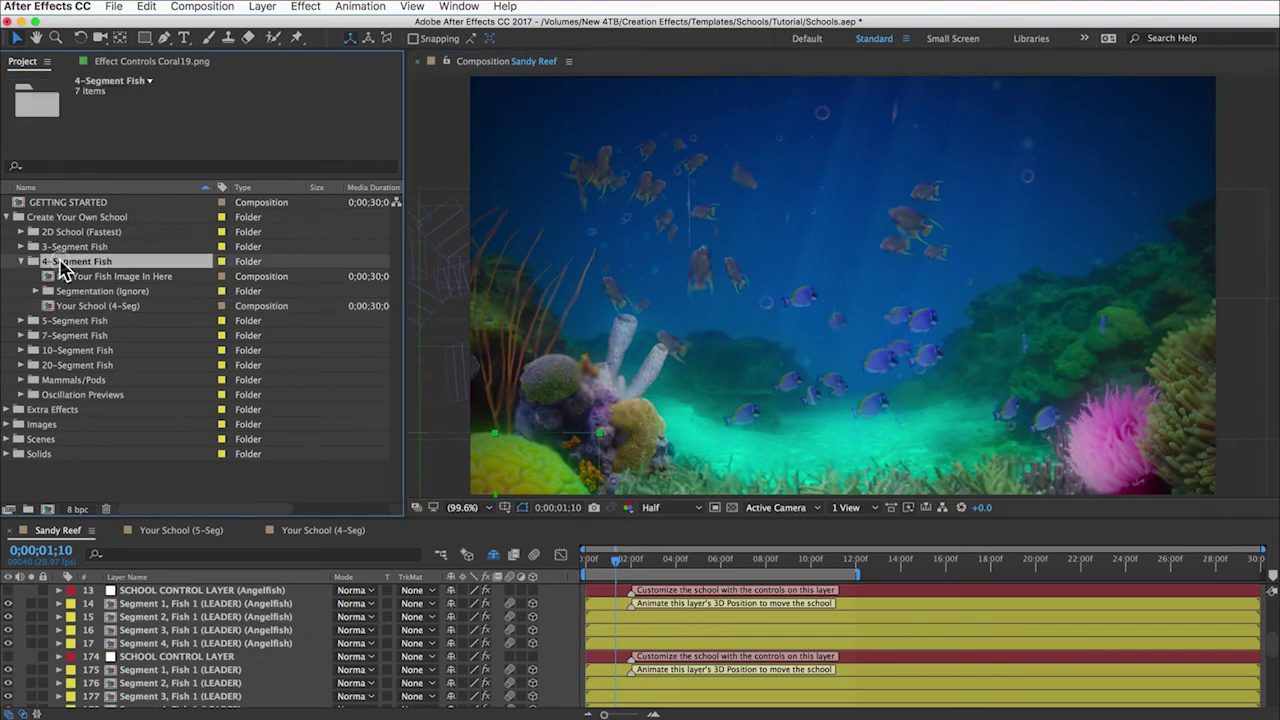
pyautogui.click(145, 7)
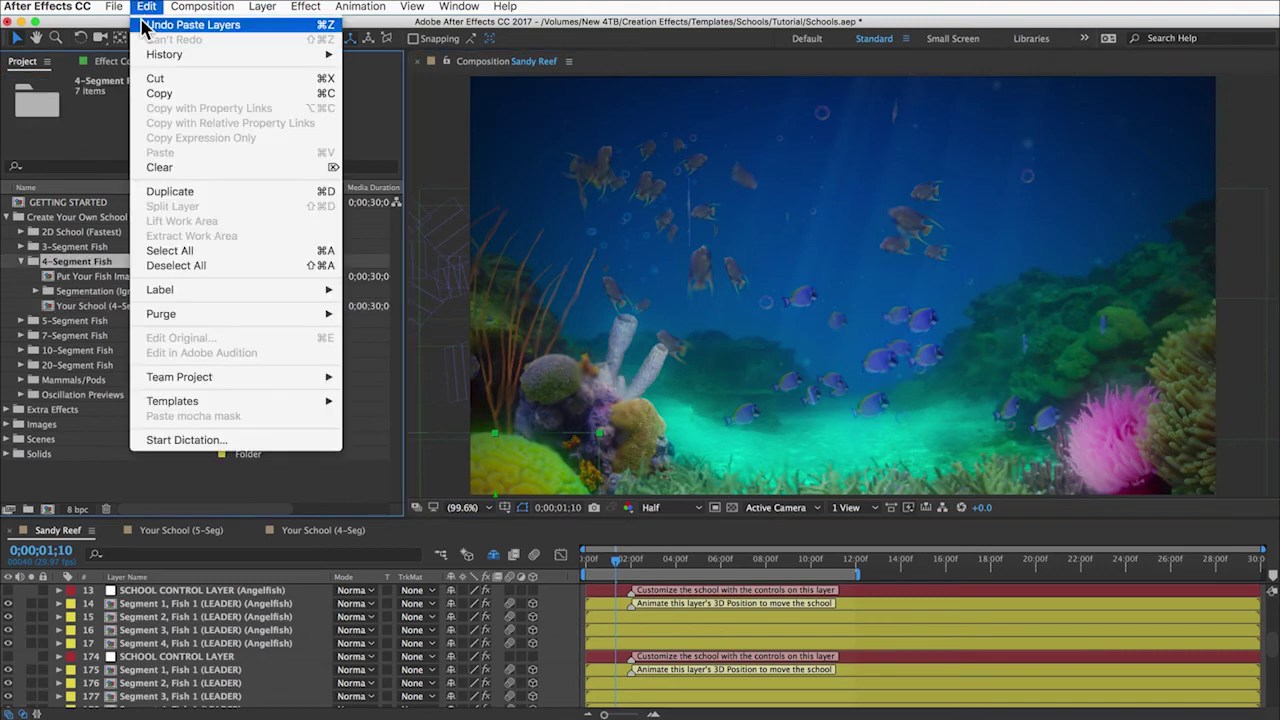
pyautogui.click(170, 191)
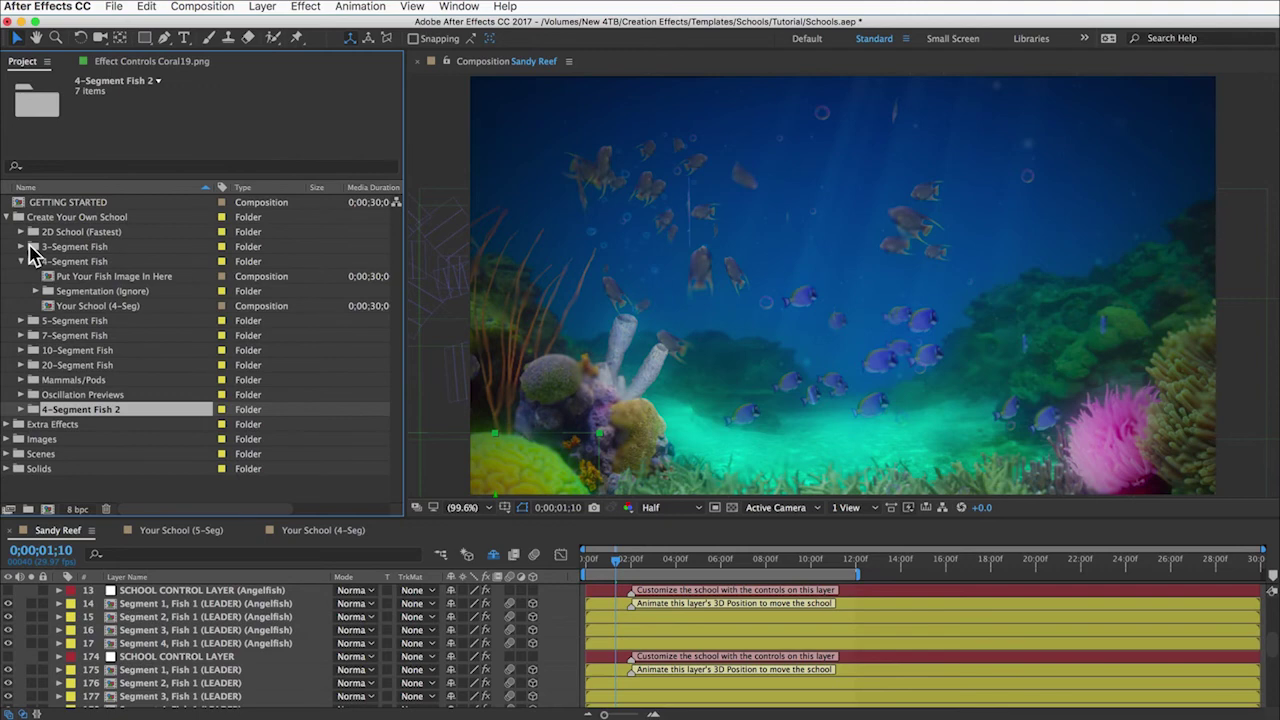
pyautogui.moveTo(91, 406); pyautogui.dragTo(88, 414)
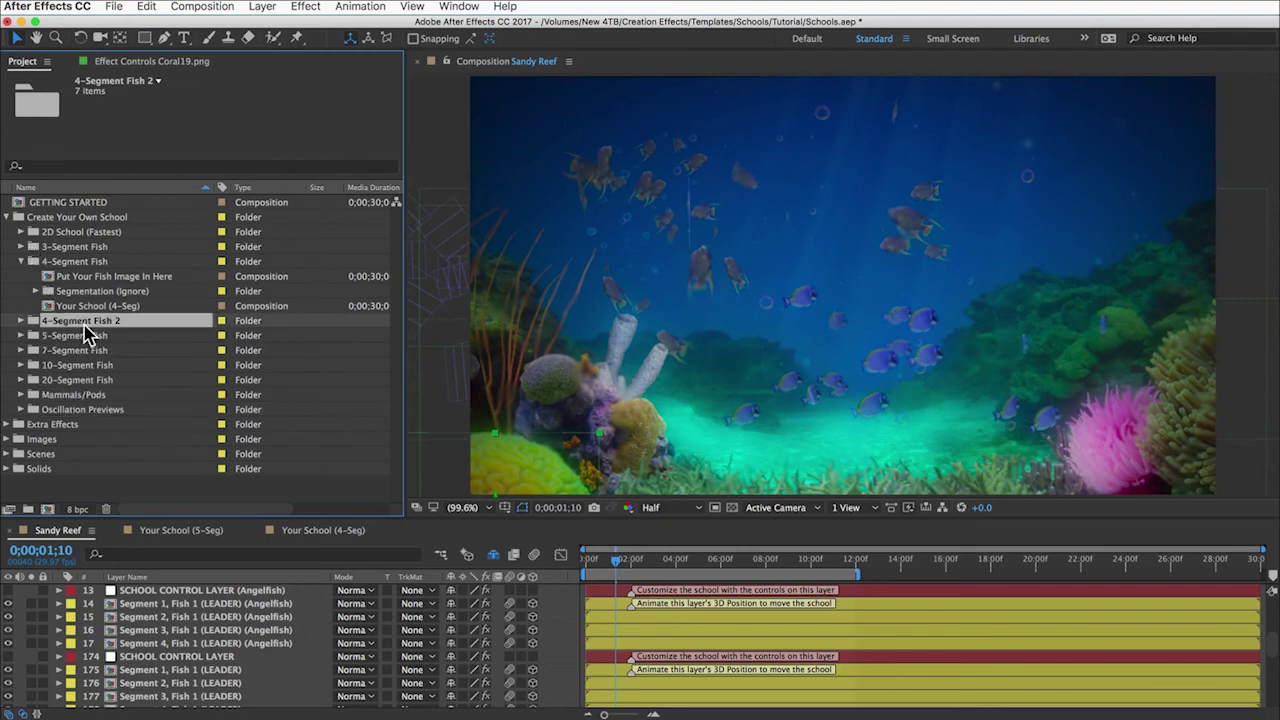
pyautogui.click(21, 320)
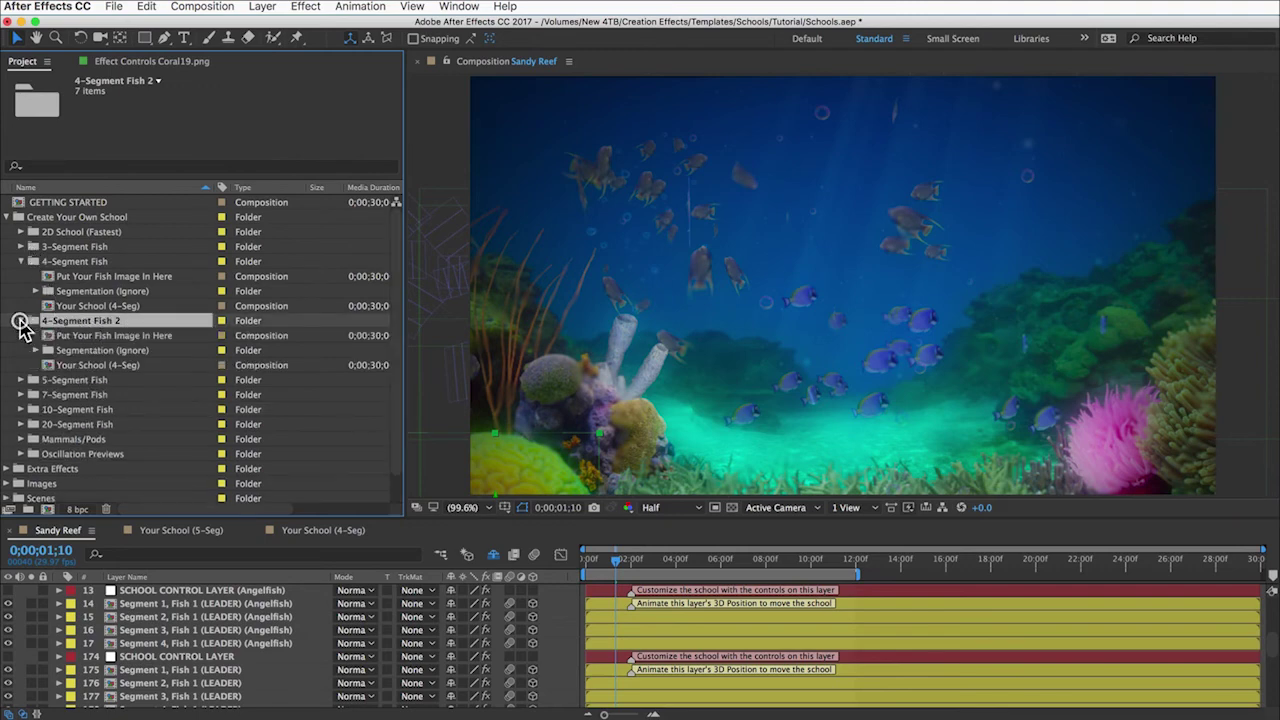
# Step: Add Clownfish.png above Angelfish.png in 4-Segment Fish 2's Put Your Fish Image In Here composition and hide the Angelfish.png layer
pyautogui.doubleClick(100, 336)
pyautogui.click(7, 484)
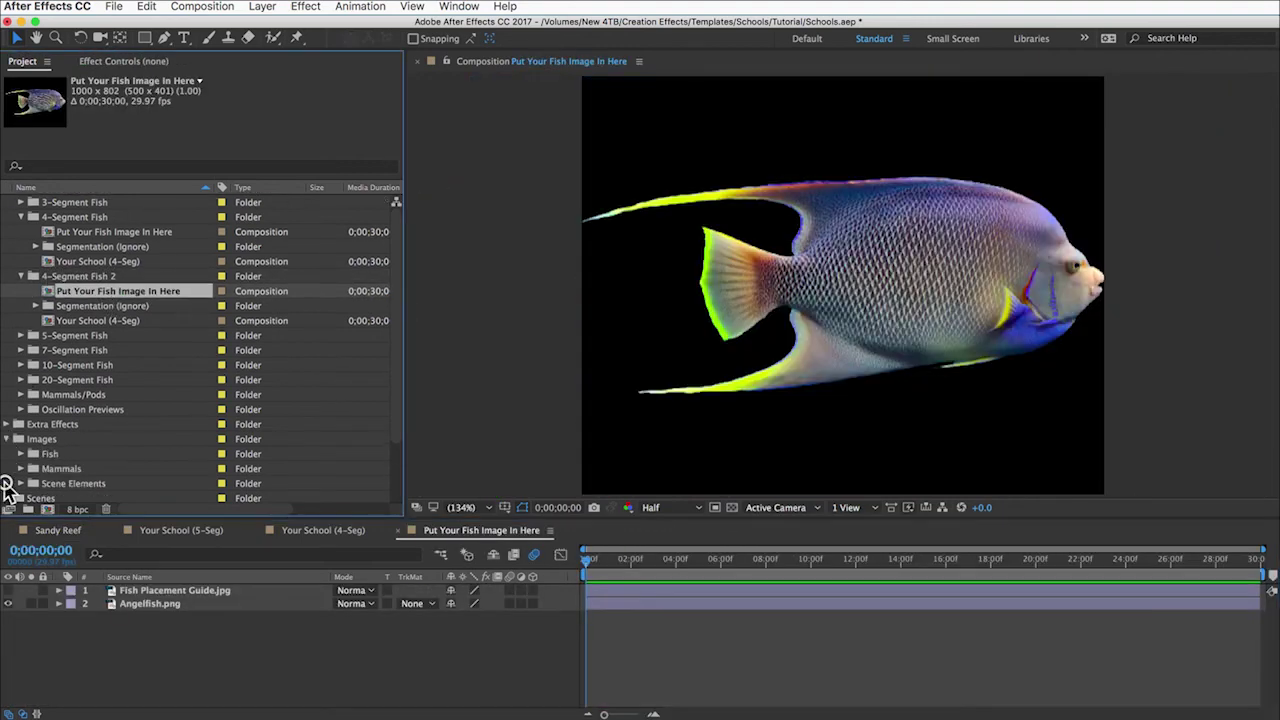
pyautogui.click(21, 454)
pyautogui.moveTo(72, 381); pyautogui.dragTo(128, 597)
pyautogui.moveTo(125, 612); pyautogui.dragTo(125, 610)
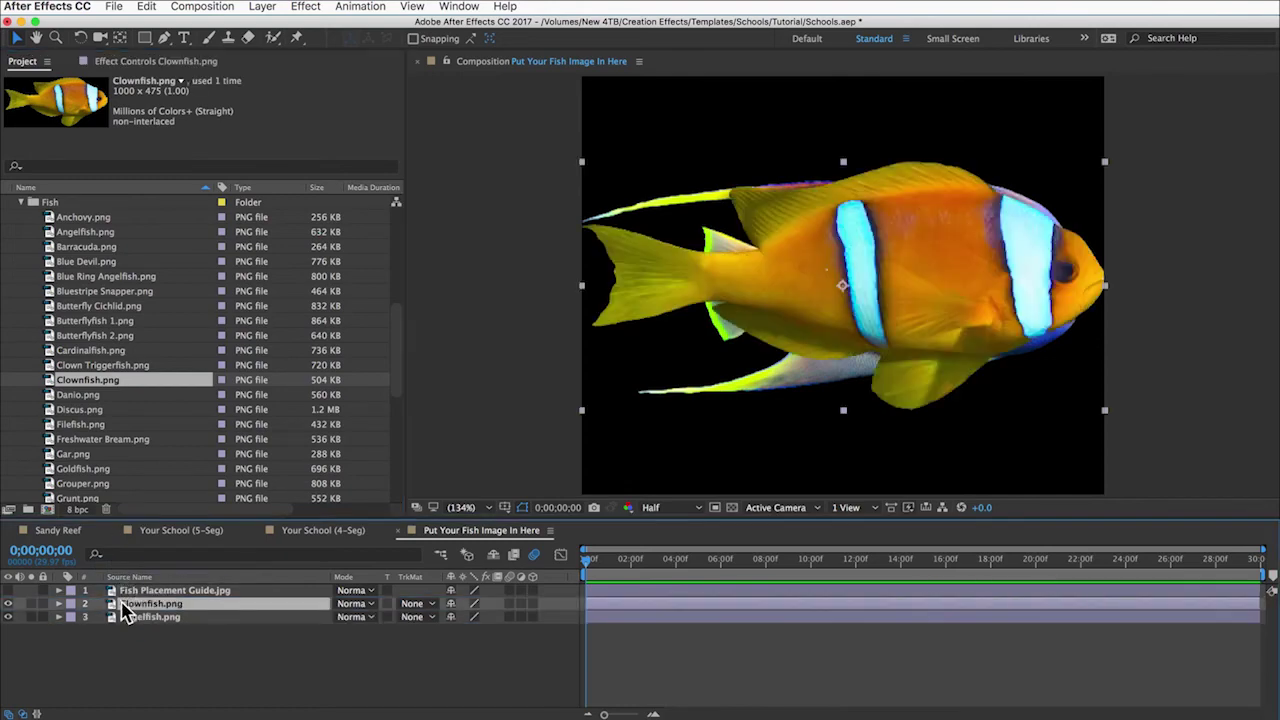
# Step: Open Segment 1 in 4-Segment Fish 2 and replace its layer's source with that folder's Put Your Fish Image In Here composition
pyautogui.click(81, 311)
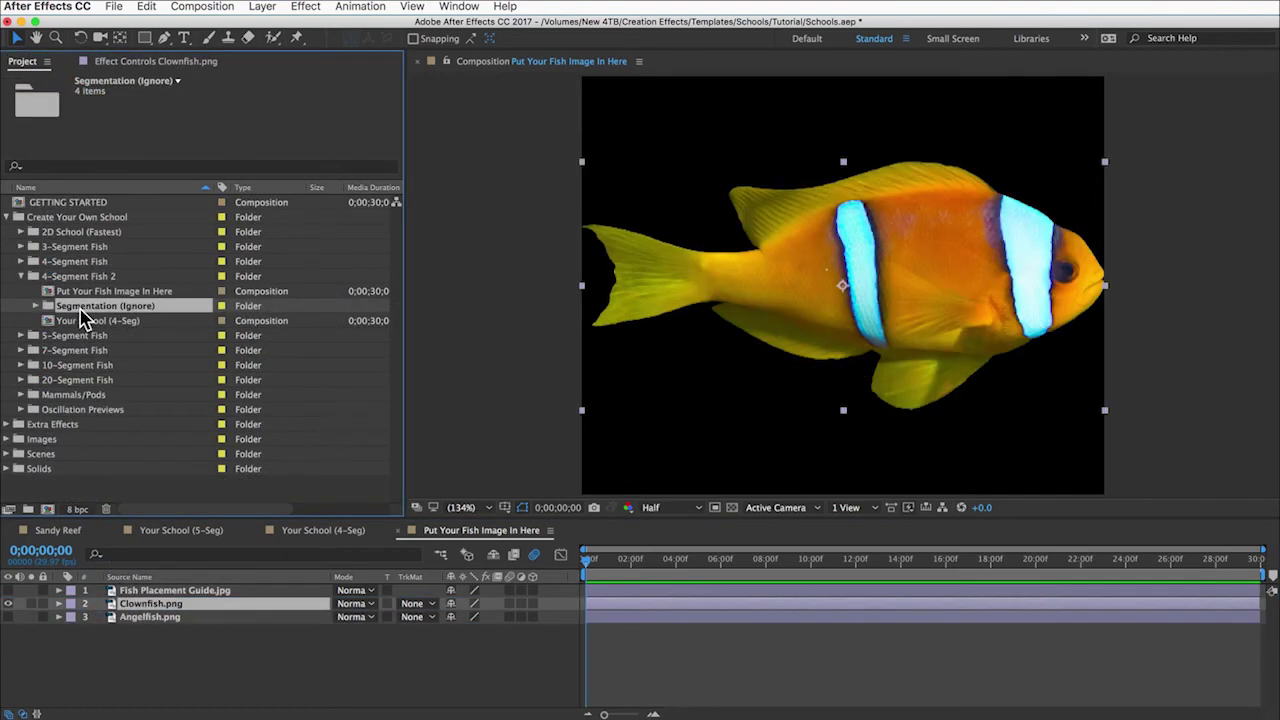
pyautogui.click(35, 306)
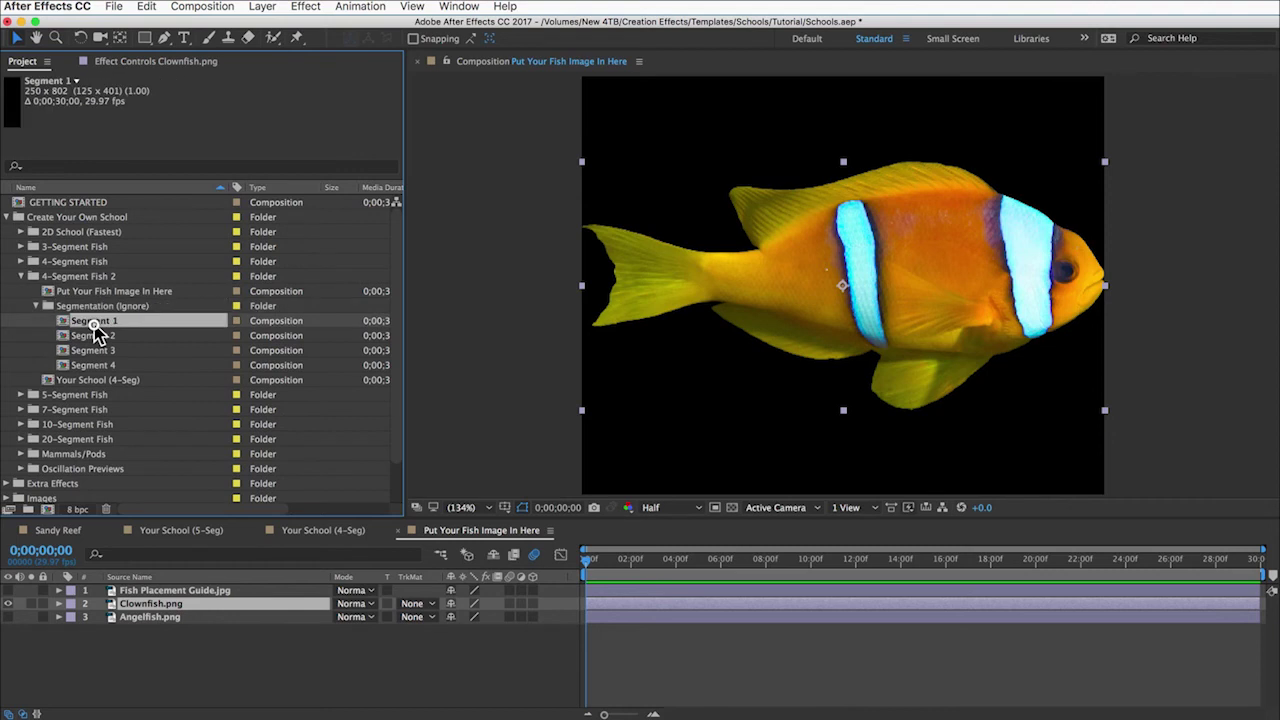
pyautogui.doubleClick(93, 322)
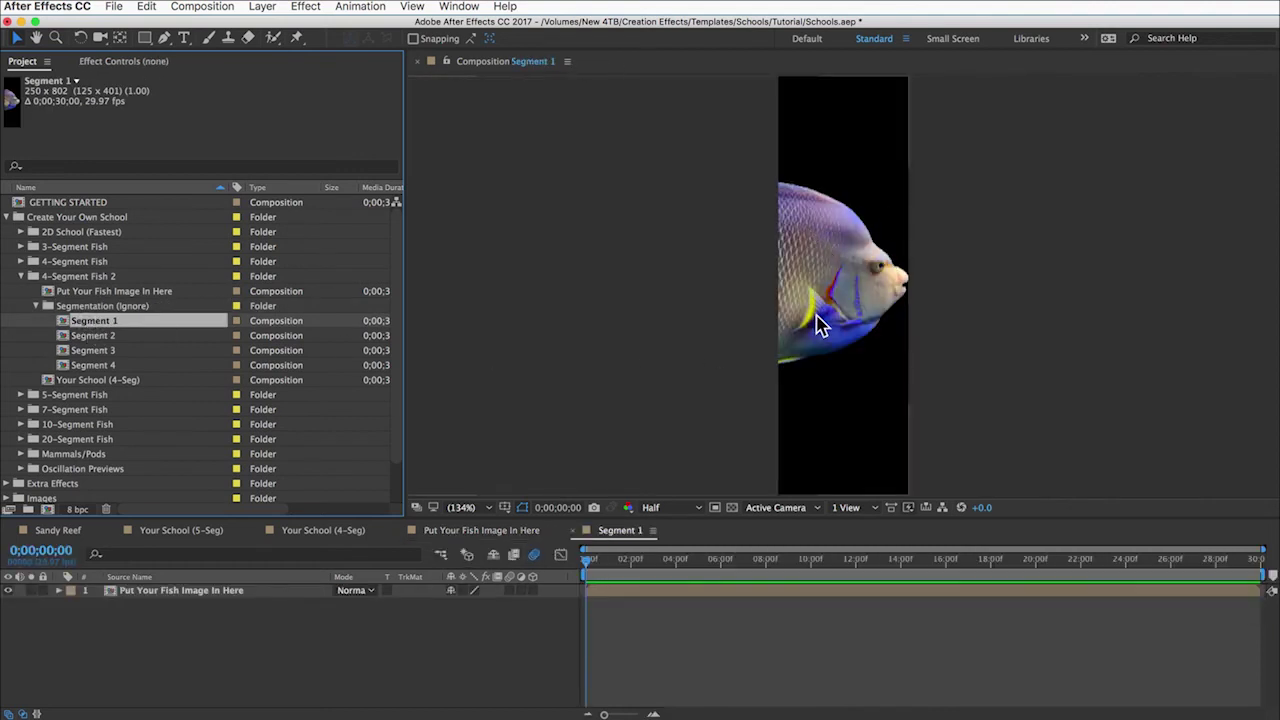
pyautogui.click(78, 261)
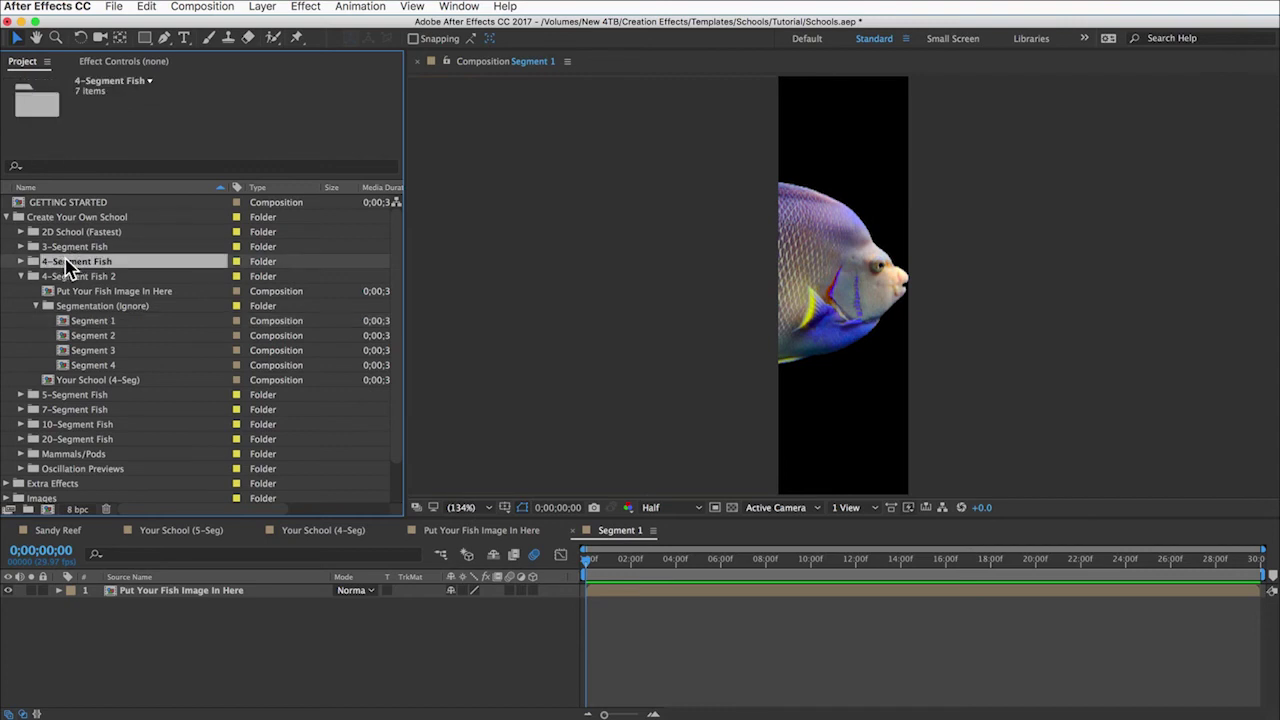
pyautogui.click(103, 292)
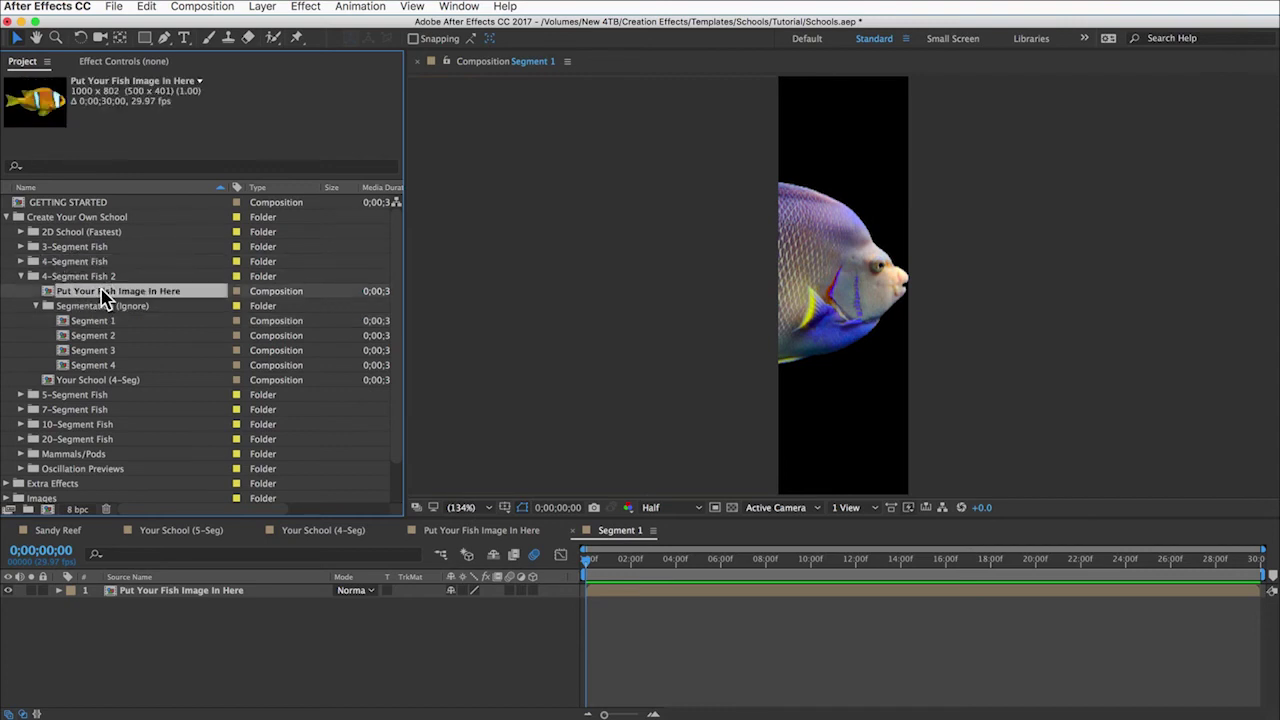
pyautogui.click(168, 597)
pyautogui.click(116, 292)
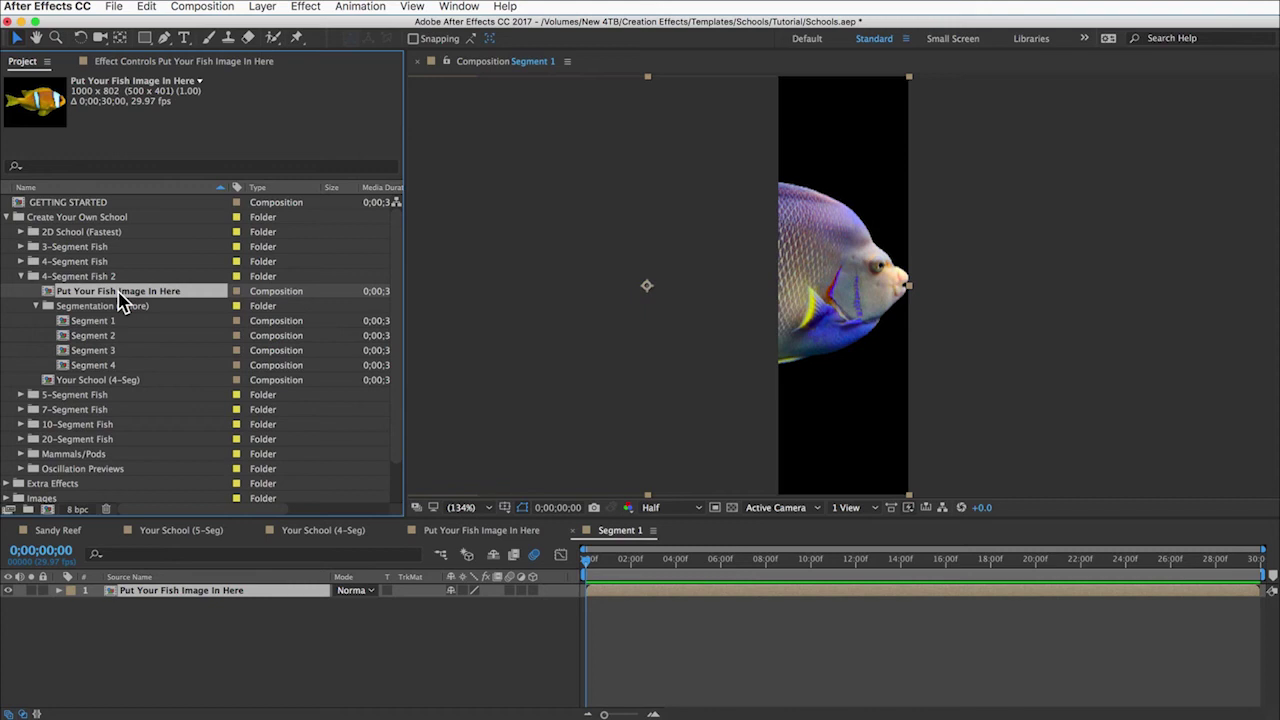
pyautogui.moveTo(118, 296); pyautogui.dragTo(164, 592)
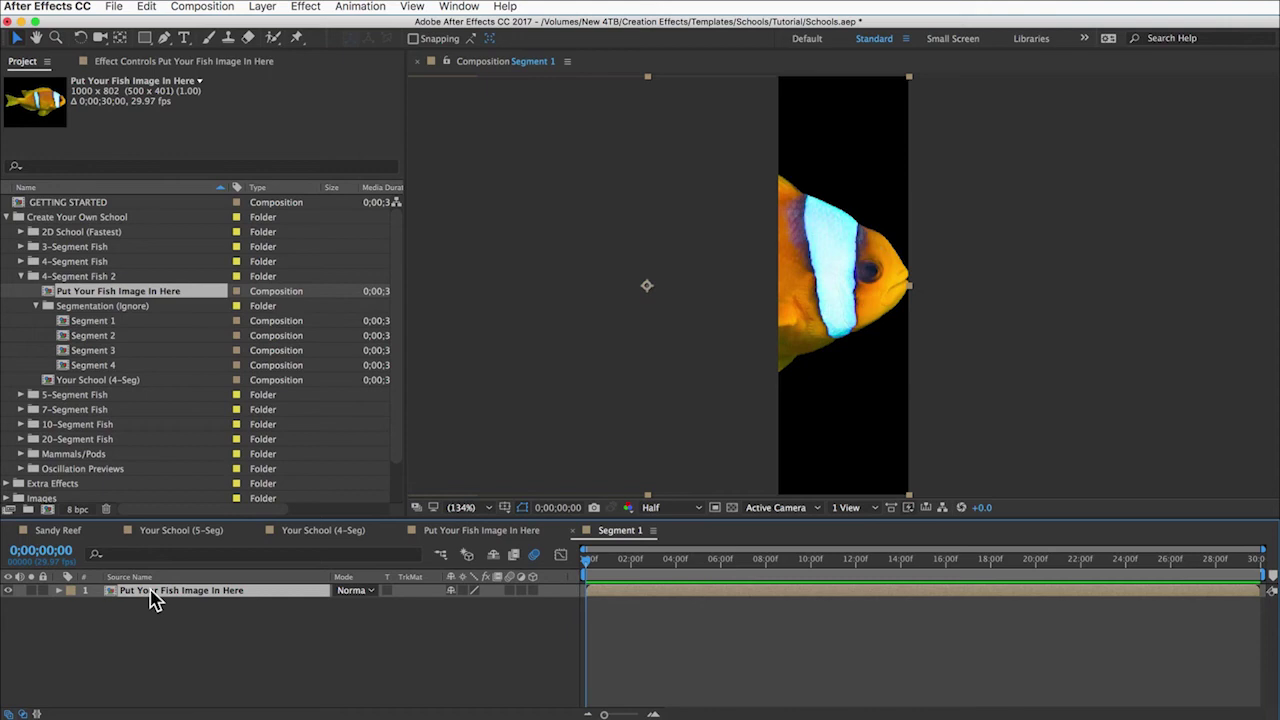
# Step: Replace the layer source in Segments 2, 3 and 4 with 4-Segment Fish 2's Put Your Fish Image In Here, then close the segment compositions
pyautogui.click(93, 337)
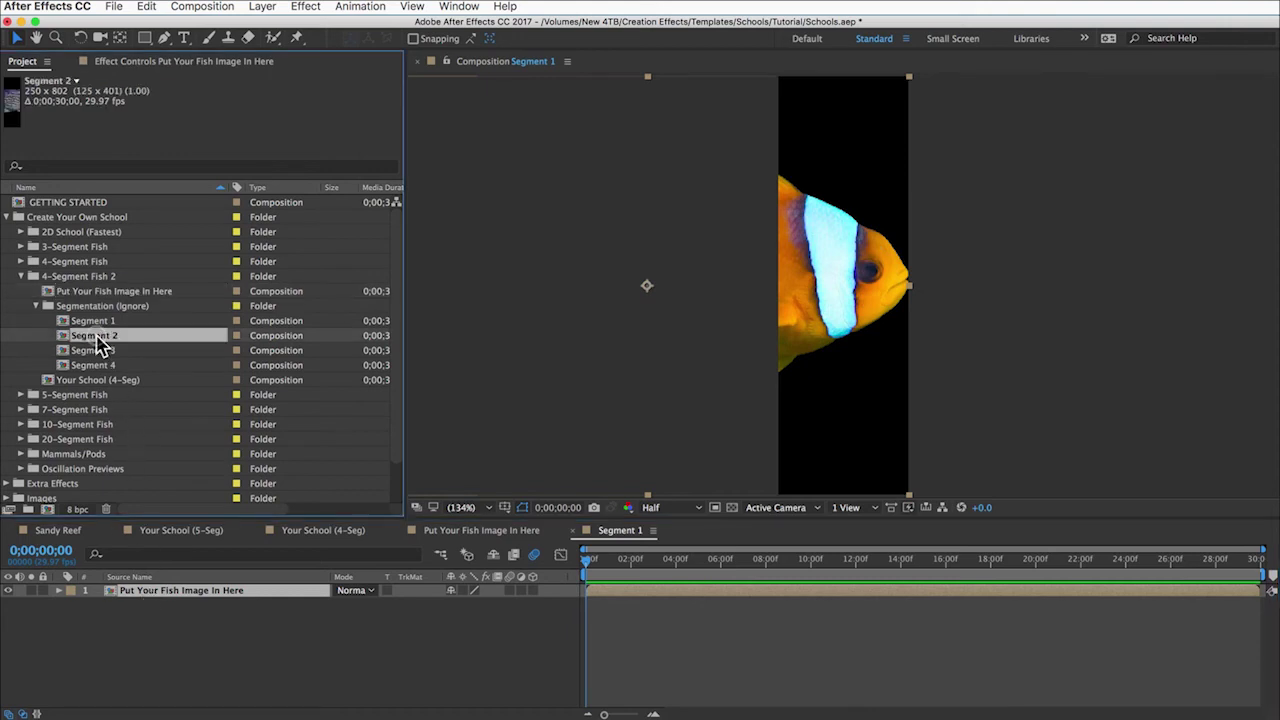
pyautogui.keyDown('shift'); pyautogui.click(97, 366); pyautogui.keyUp('shift')
pyautogui.doubleClick(97, 366)
pyautogui.press('super+w')
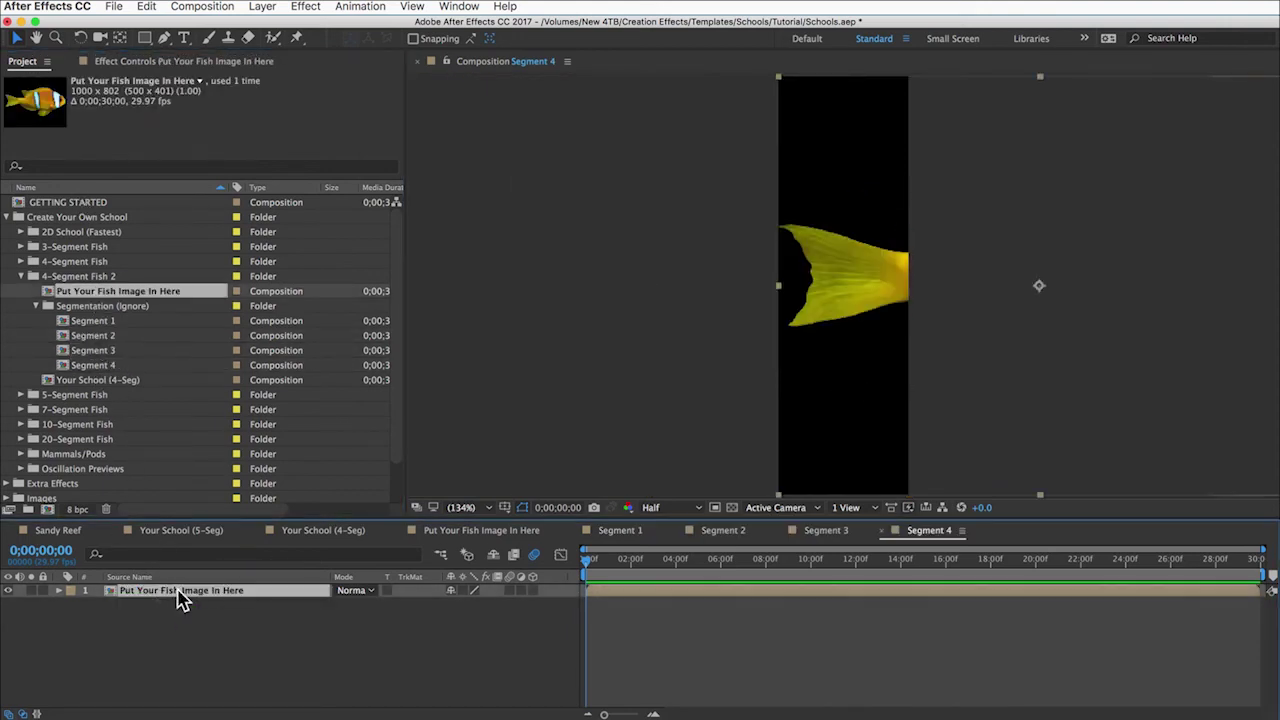
# Step: Open the Your School (4-Seg) composition in 4-Segment Fish 2 and enlarge the timeline area to list more fish layers
pyautogui.moveTo(155, 517); pyautogui.dragTo(171, 608)
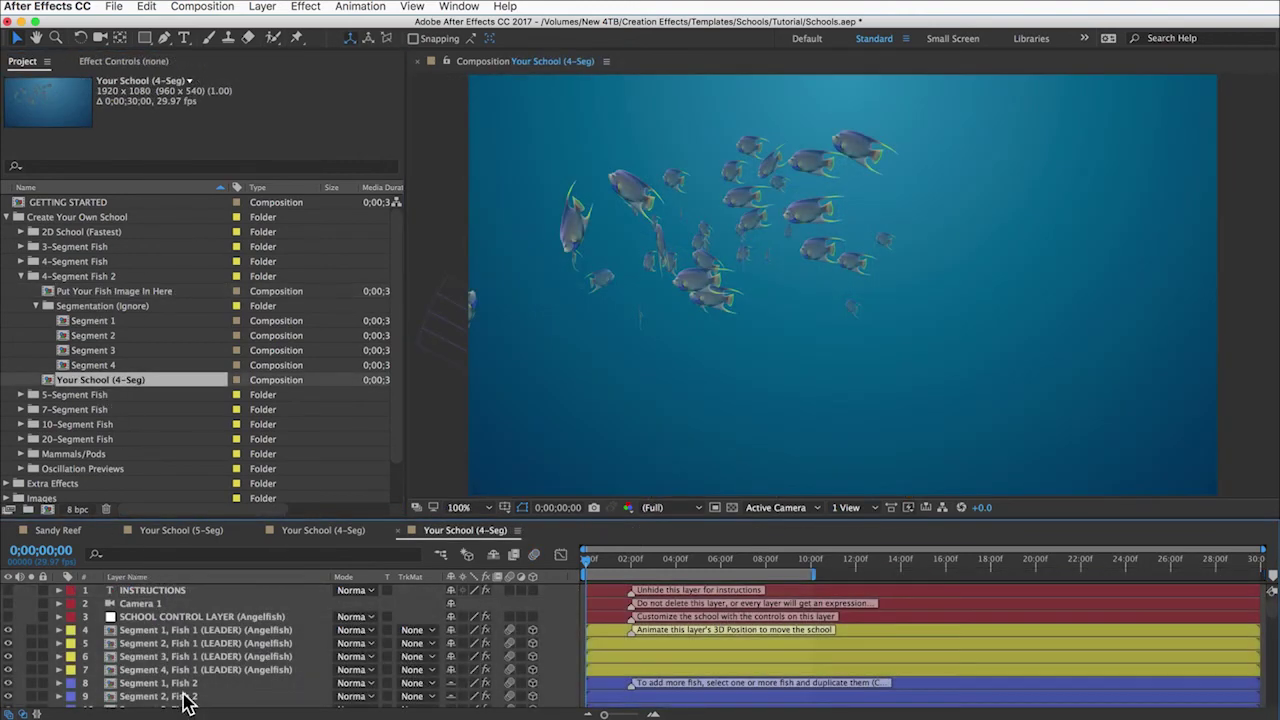
pyautogui.scroll(-3, 185, 700)
pyautogui.scroll(1, 185, 705)
pyautogui.scroll(2, 185, 700)
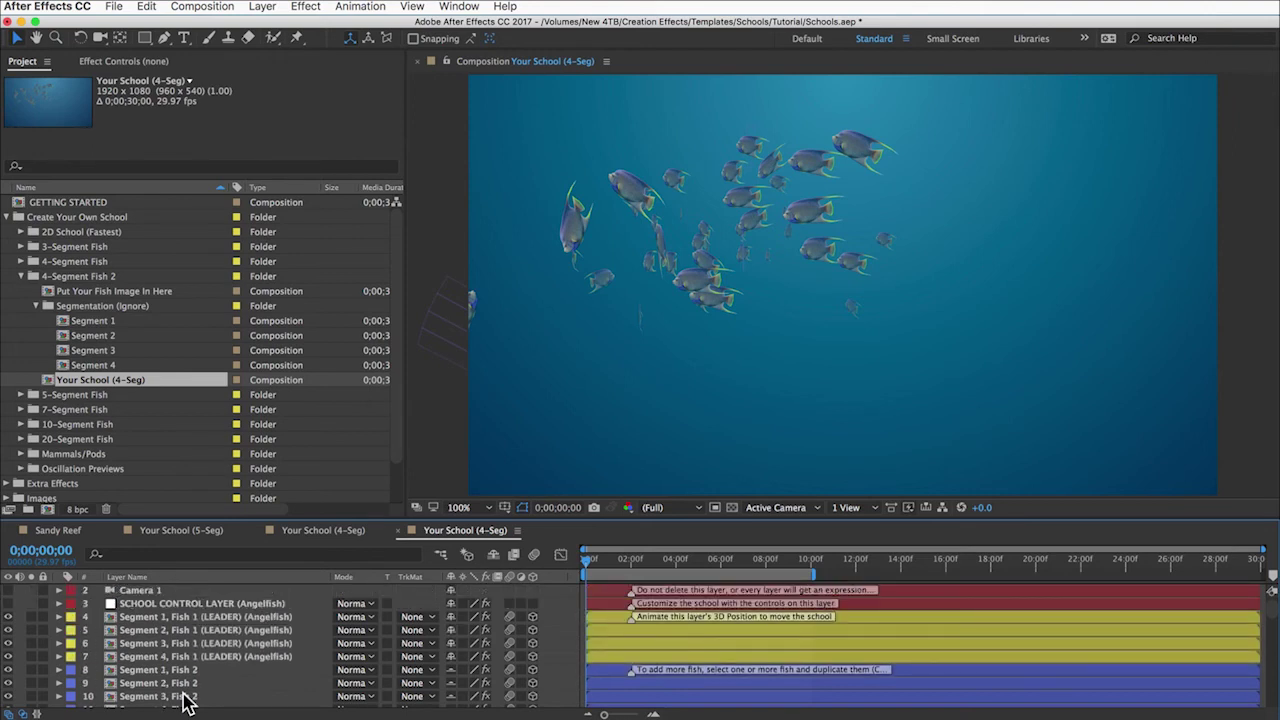
pyautogui.click(100, 337)
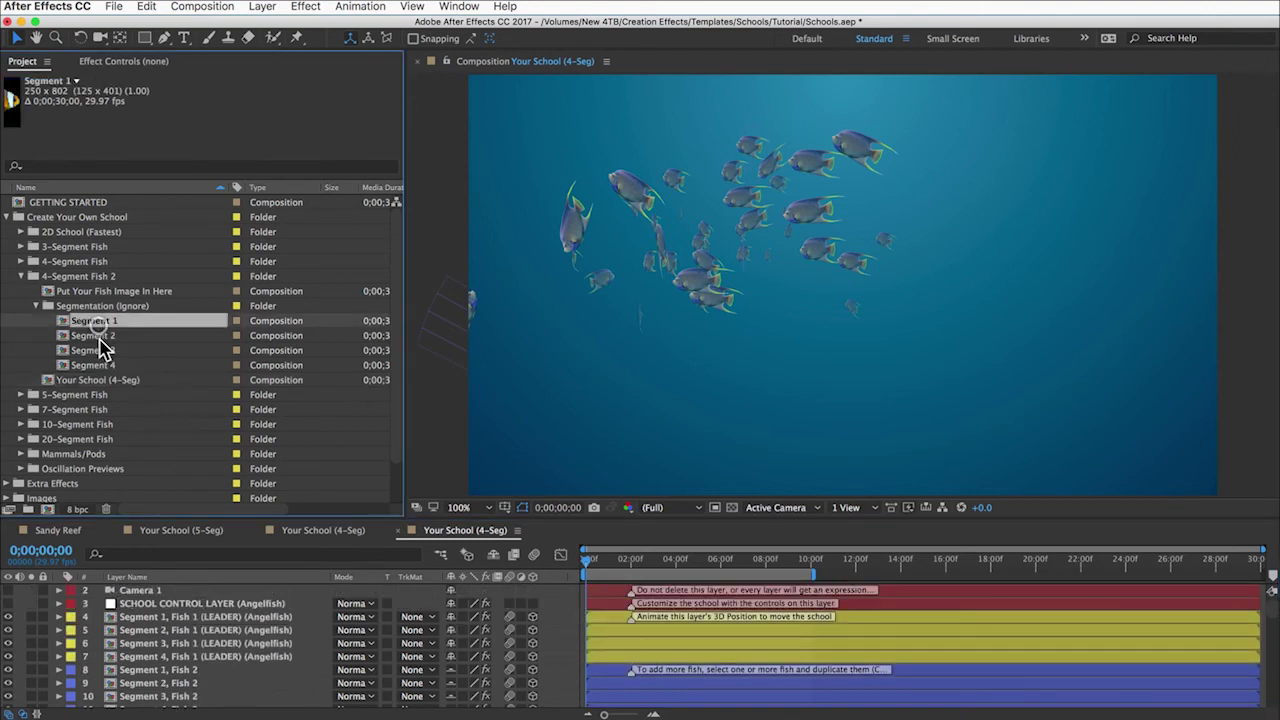
pyautogui.moveTo(169, 518); pyautogui.dragTo(196, 282)
# Step: Replace the source of the Segment 1 layers of Fish 1 through Fish 8 with 4-Segment Fish 2's Segment 1 composition
pyautogui.click(158, 386)
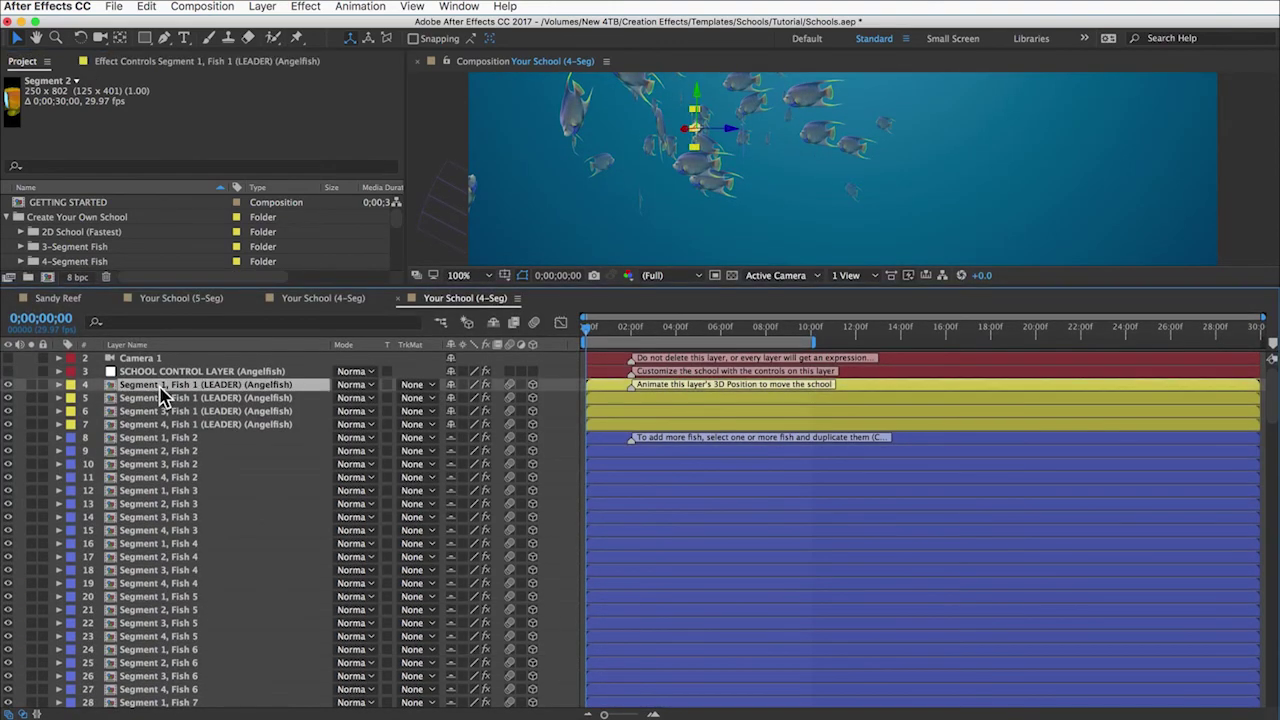
pyautogui.keyDown('super'); pyautogui.click(160, 438); pyautogui.keyUp('super')
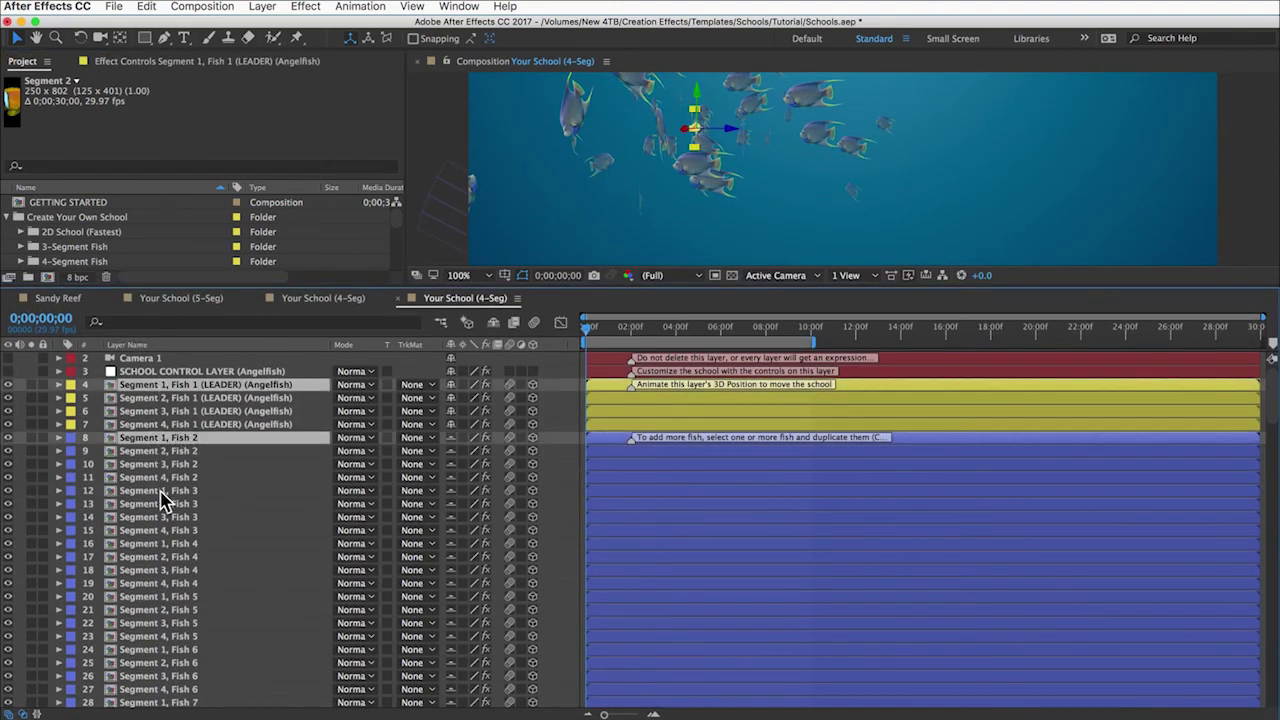
pyautogui.keyDown('super'); pyautogui.click(160, 490); pyautogui.keyUp('super')
pyautogui.keyDown('super'); pyautogui.click(165, 545); pyautogui.keyUp('super')
pyautogui.keyDown('super'); pyautogui.click(166, 598); pyautogui.keyUp('super')
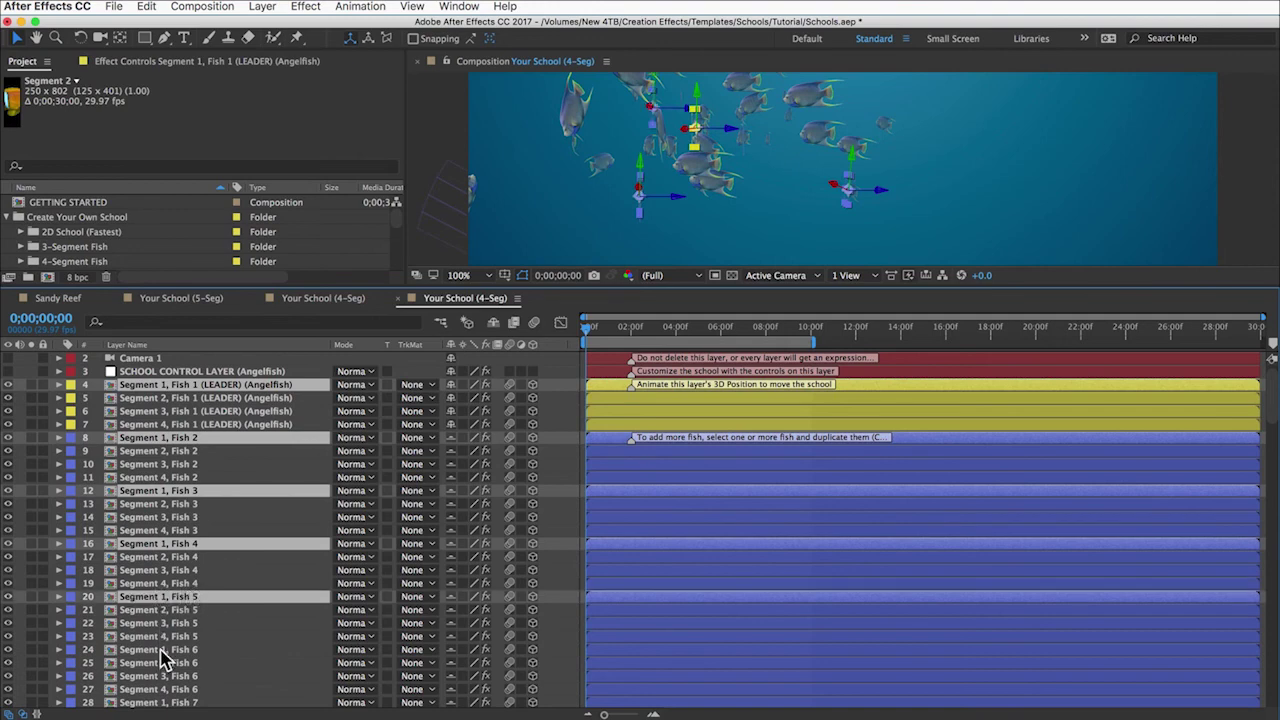
pyautogui.keyDown('super'); pyautogui.click(164, 652); pyautogui.keyUp('super')
pyautogui.scroll(-4, 160, 660)
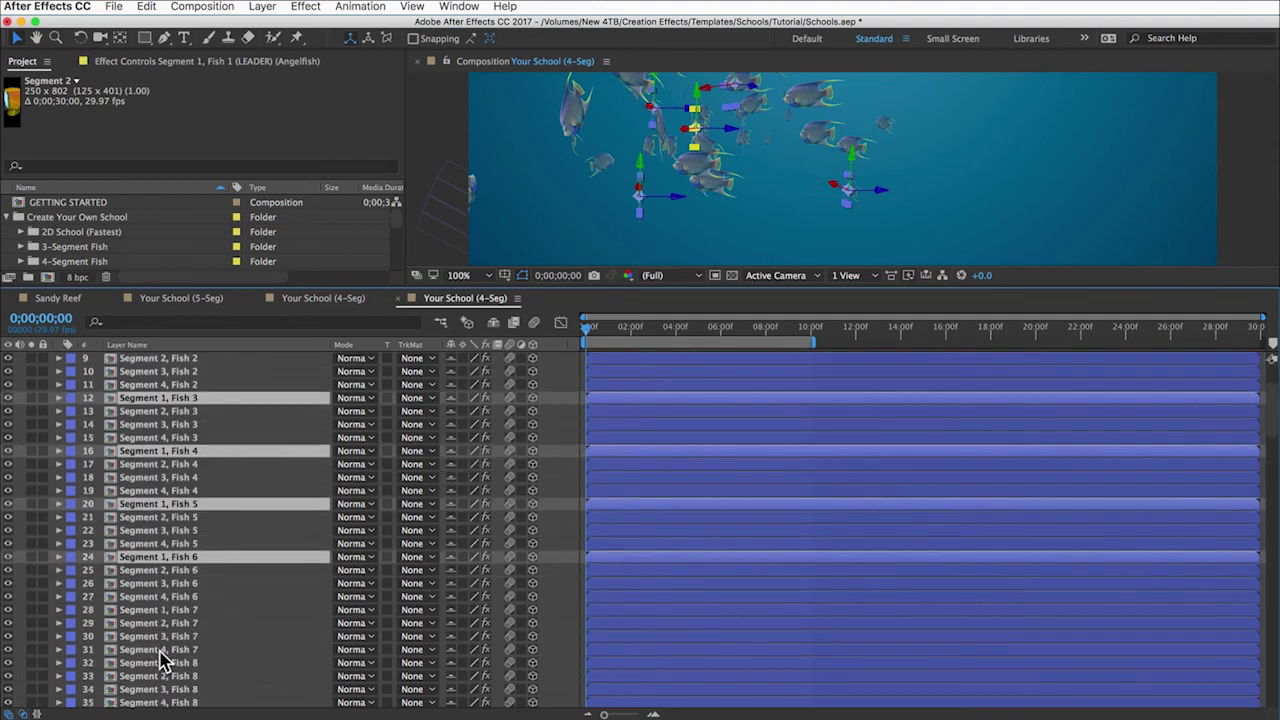
pyautogui.keyDown('super'); pyautogui.click(160, 609); pyautogui.keyUp('super')
pyautogui.keyDown('super'); pyautogui.click(160, 662); pyautogui.keyUp('super')
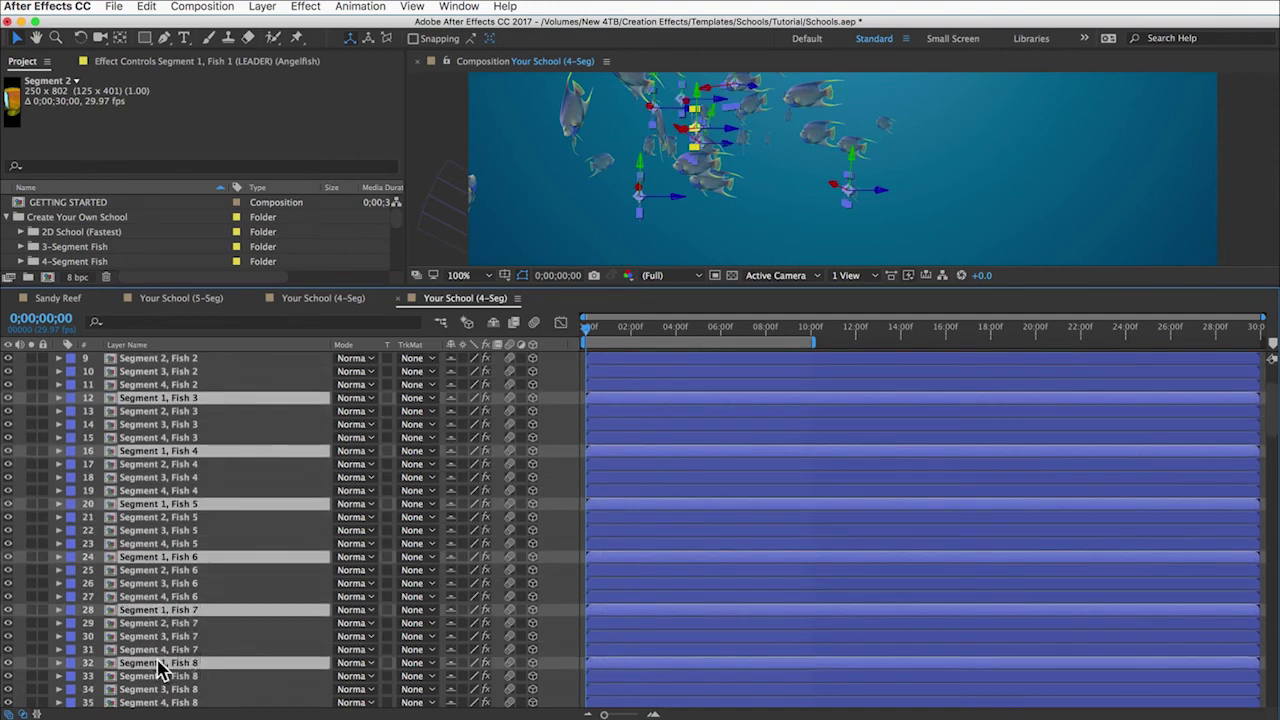
pyautogui.scroll(-1, 108, 258)
pyautogui.scroll(-3, 108, 257)
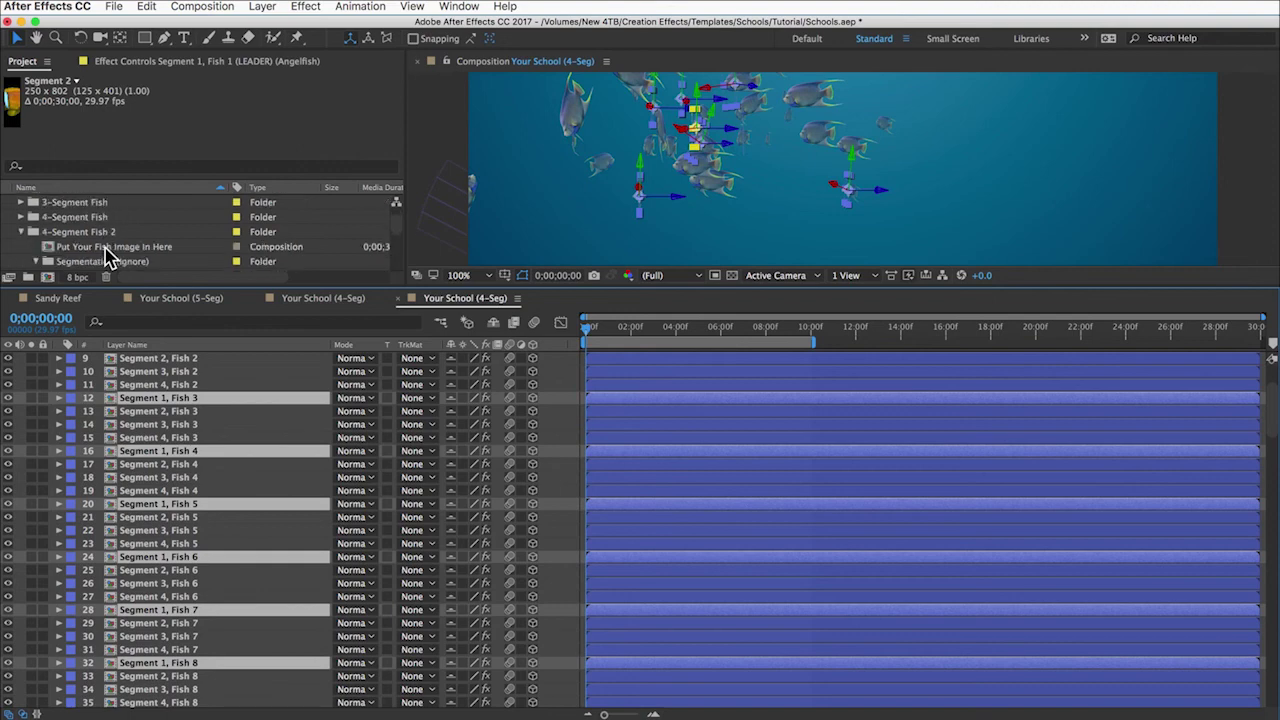
pyautogui.click(90, 235)
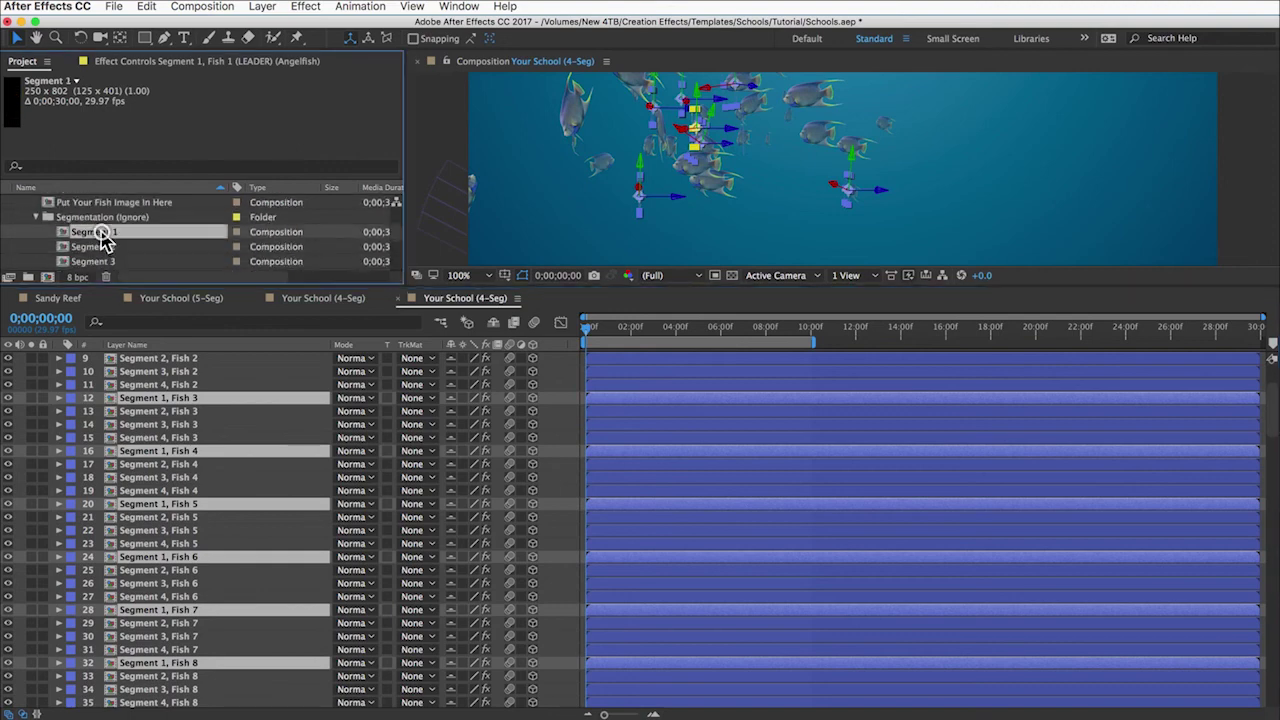
pyautogui.moveTo(75, 240); pyautogui.dragTo(155, 405)
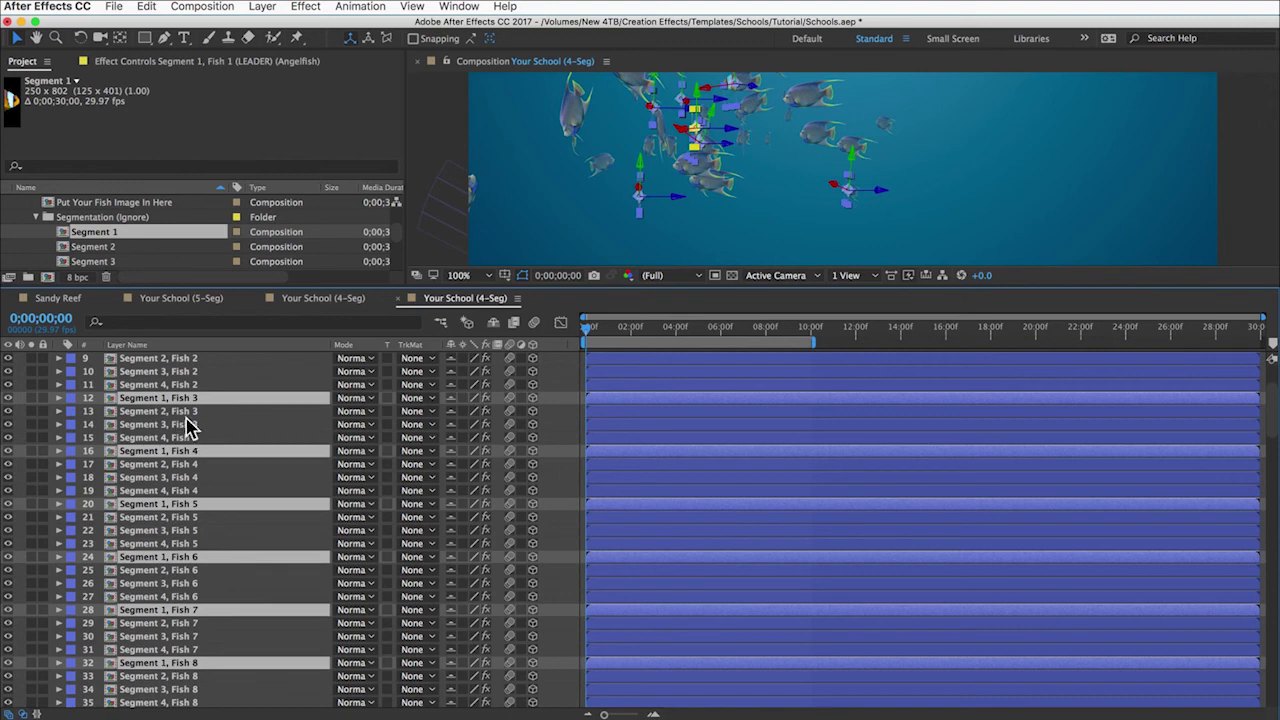
pyautogui.click(181, 413)
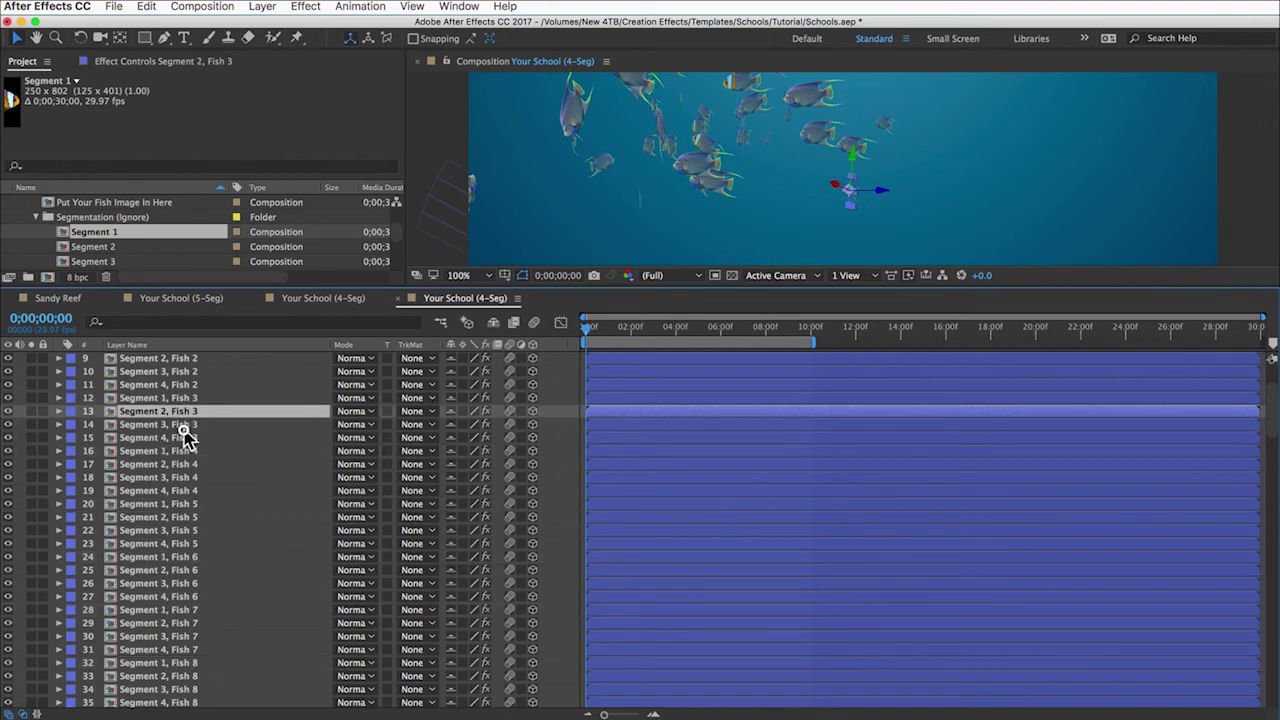
pyautogui.click(183, 427)
pyautogui.click(180, 439)
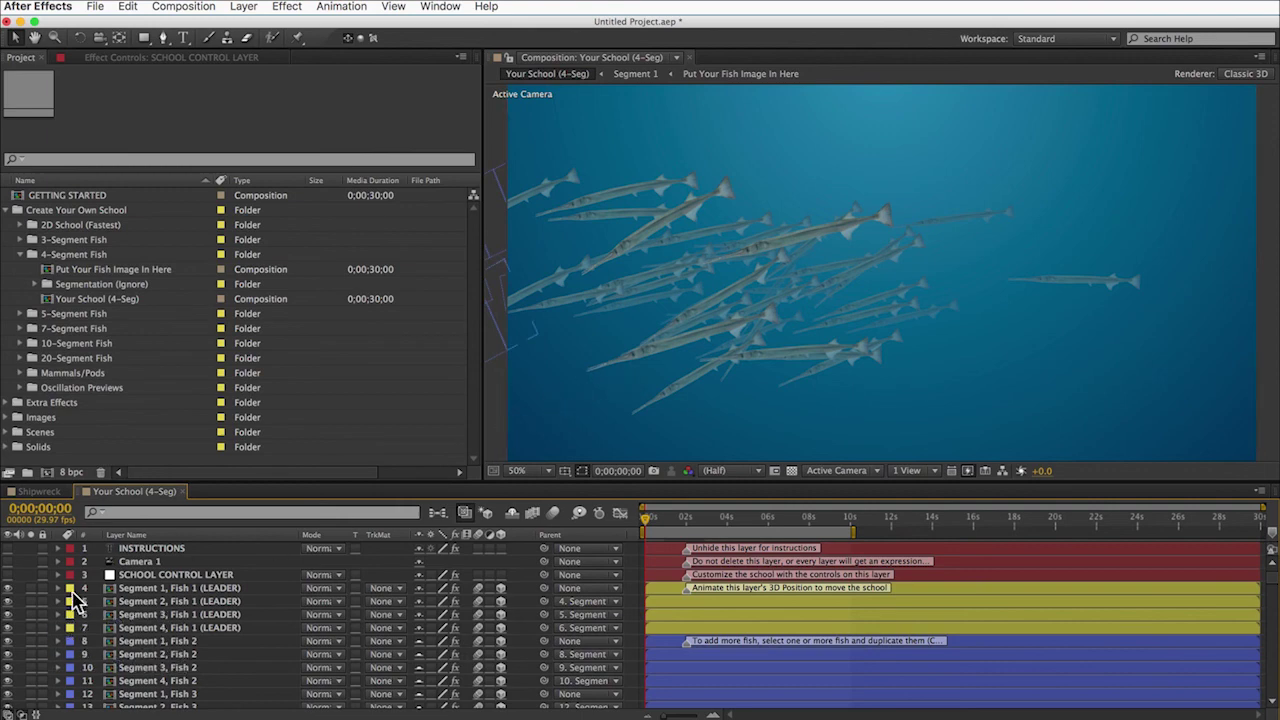
# Step: Rename the control layer in Your School (4-Seg) to "SCHOOL CONTROL LAYER (Needlefish)"
pyautogui.click(163, 576)
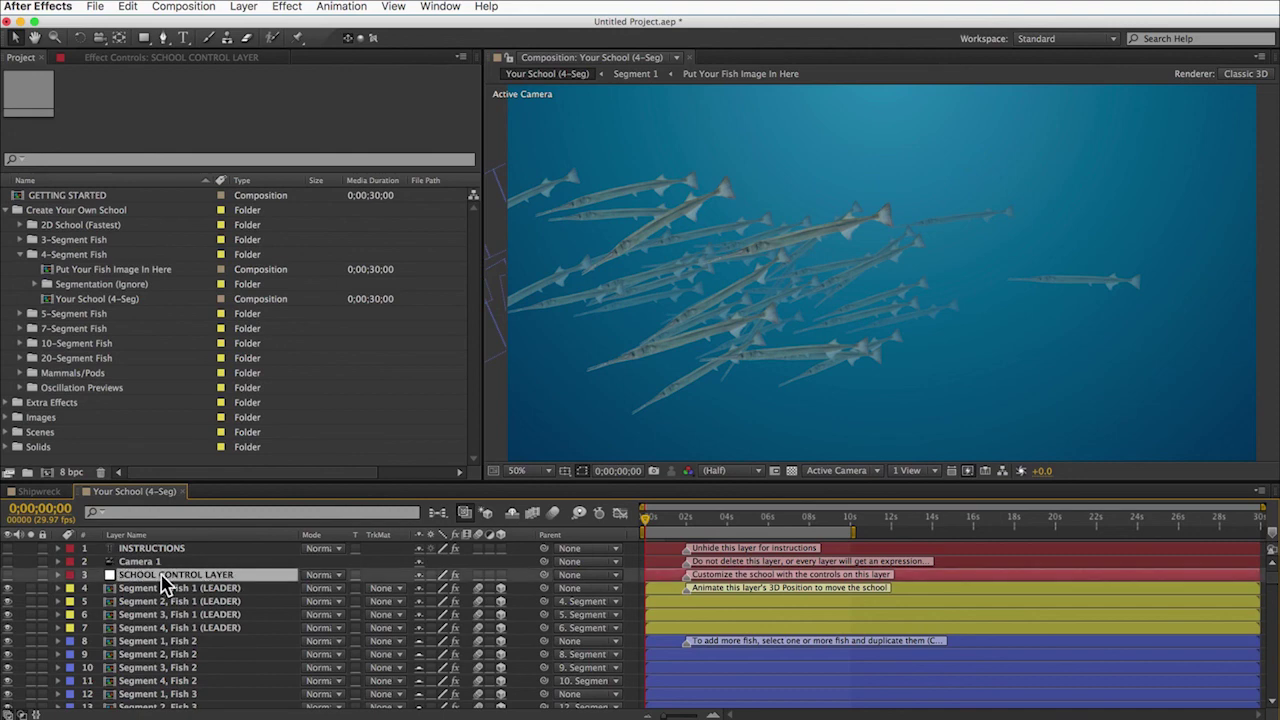
pyautogui.press('Return')
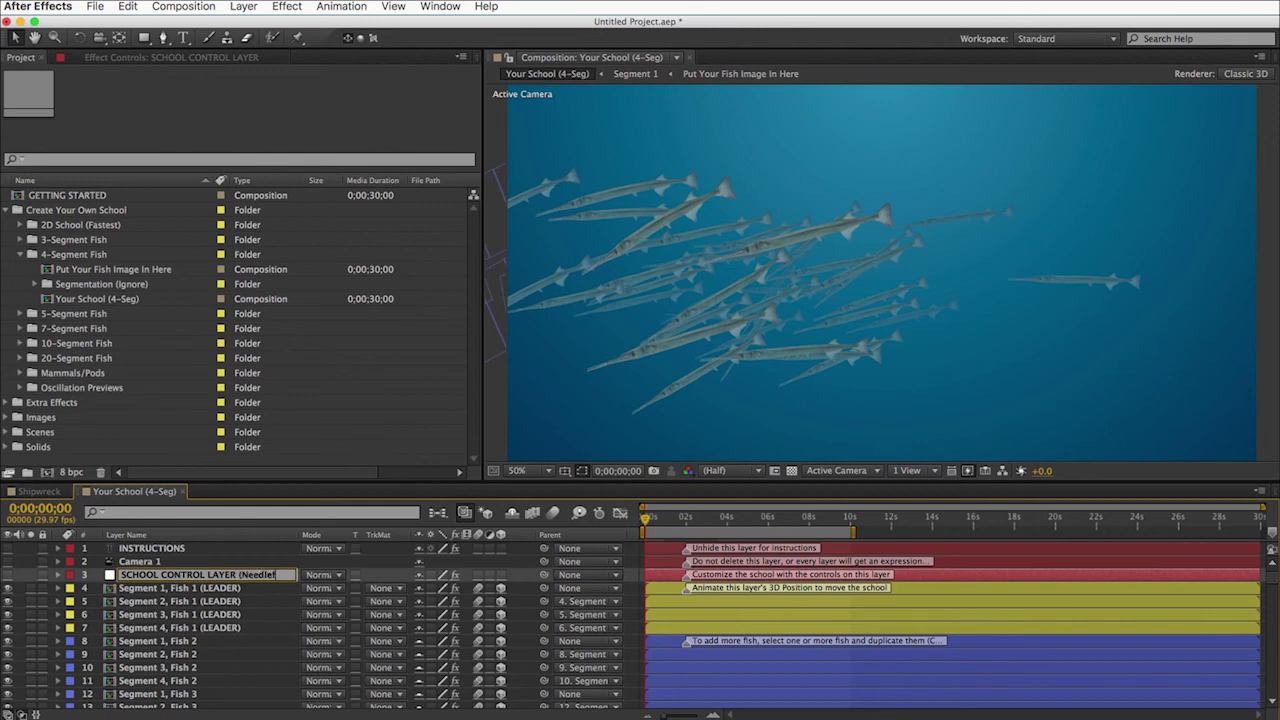
pyautogui.press('Left')
pyautogui.hotkey('shift', 'Left')
pyautogui.hotkey('shift', 'Left')
pyautogui.hotkey('shift', 'Left')
pyautogui.hotkey('shift', 'Left')
pyautogui.hotkey('shift', 'Left')
pyautogui.hotkey('shift', 'Left')
pyautogui.hotkey('shift', 'Left')
pyautogui.hotkey('shift', 'Left')
pyautogui.hotkey('shift', 'Left')
pyautogui.hotkey('shift', 'Left')
pyautogui.press('Return')
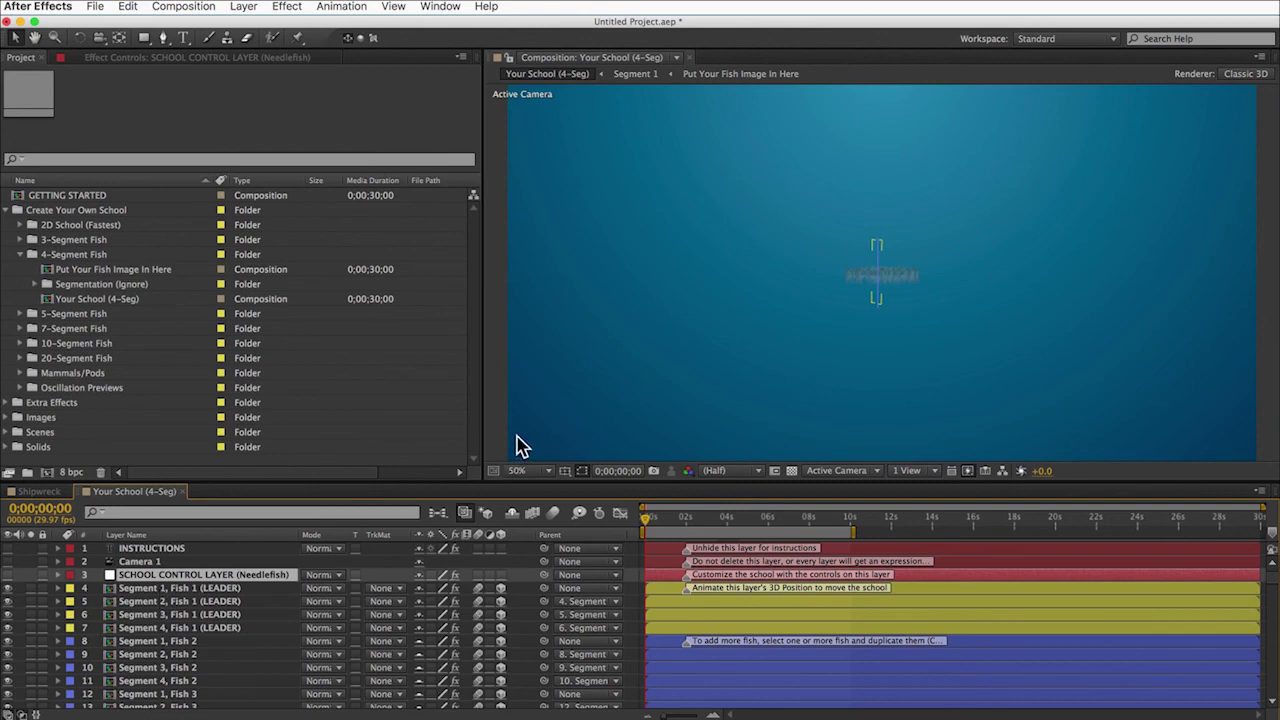
# Step: Append "(Needlefish)" to the names of the four Fish 1 (LEADER) segment layers
pyautogui.click(190, 601)
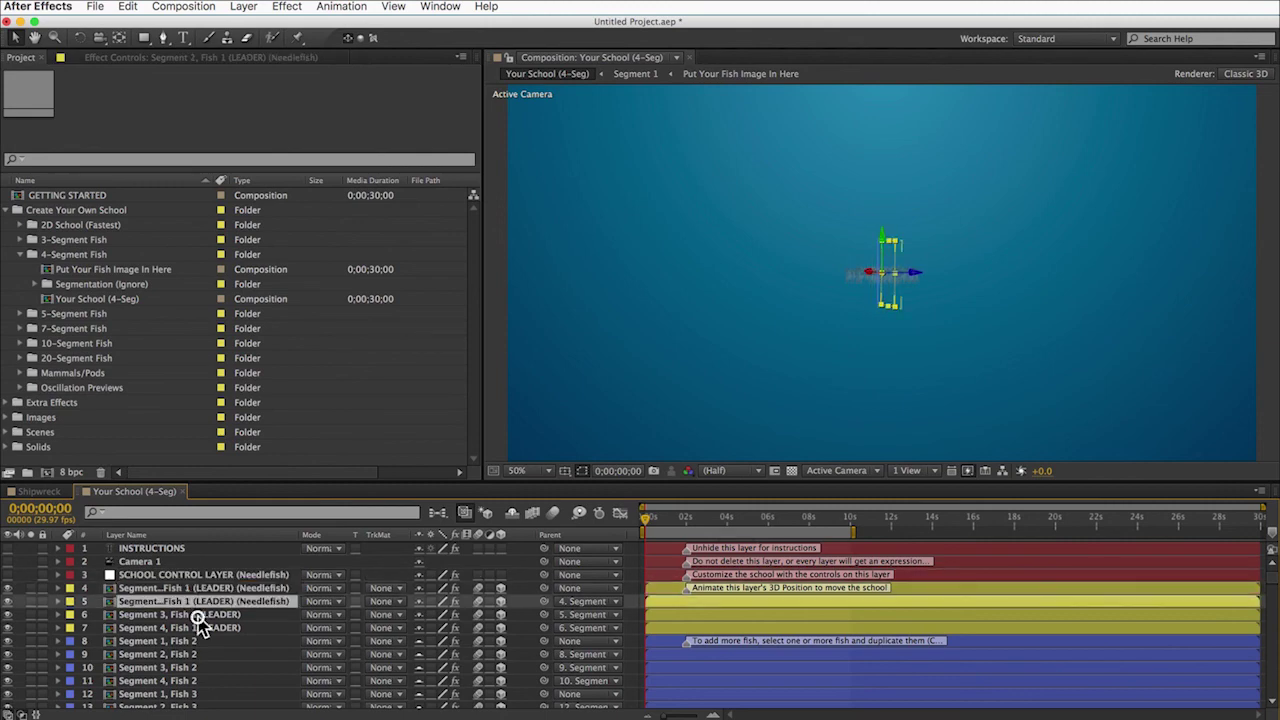
pyautogui.click(198, 614)
pyautogui.click(204, 627)
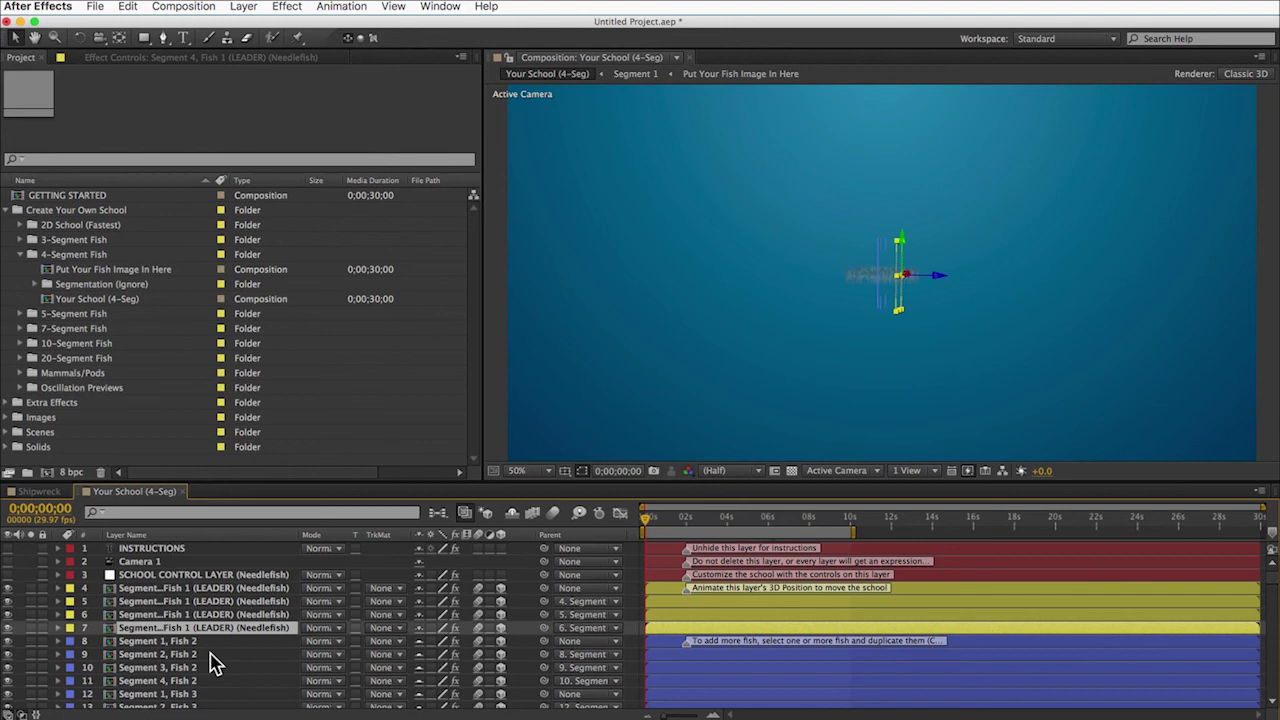
# Step: Copy the Needlefish control layer, the four leader segments and the four Fish 2 segments into the Shipwreck composition
pyautogui.scroll(-1, 213, 662)
pyautogui.scroll(-5, 213, 662)
pyautogui.scroll(1, 213, 662)
pyautogui.scroll(4, 213, 662)
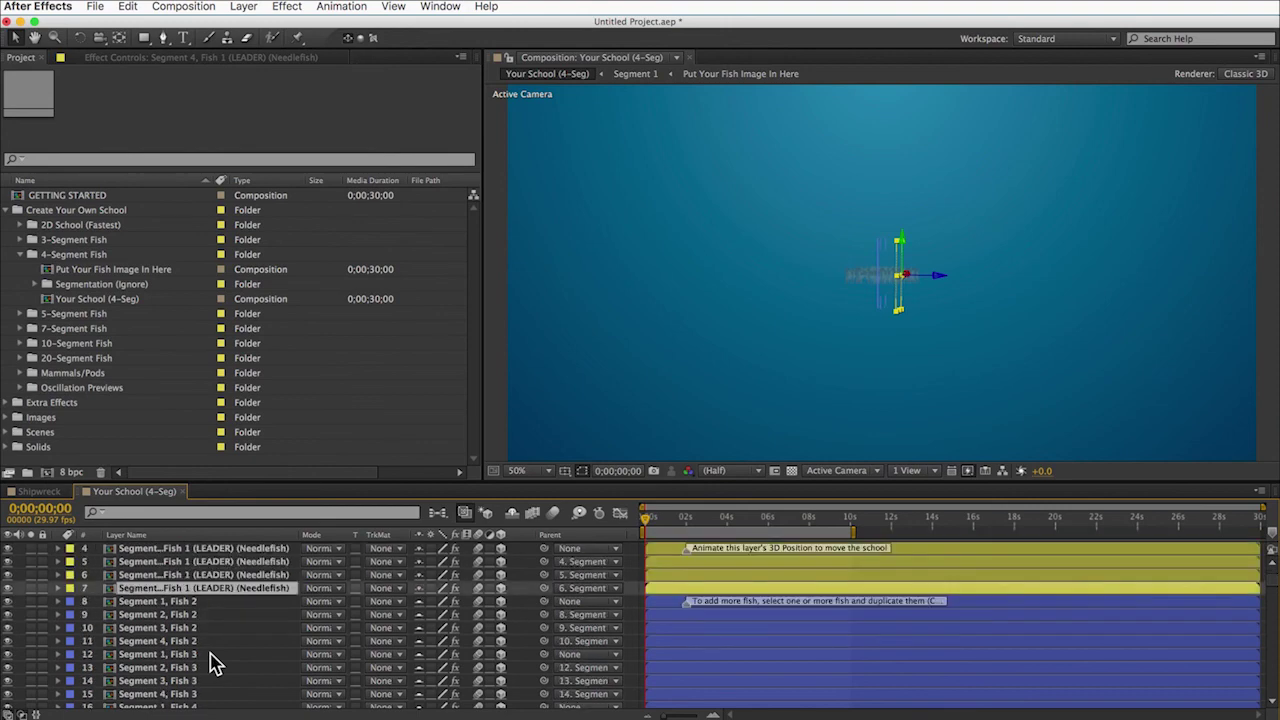
pyautogui.scroll(1, 213, 662)
pyautogui.click(215, 576)
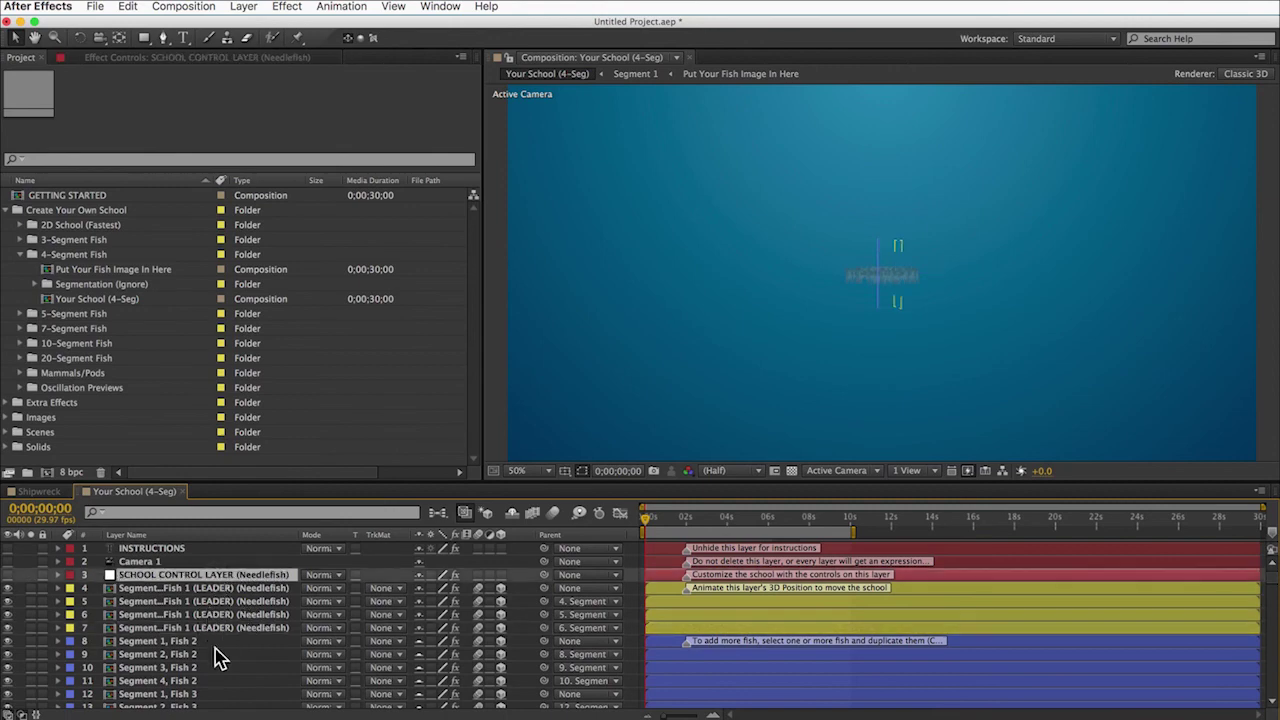
pyautogui.keyDown('shift'); pyautogui.click(190, 692); pyautogui.keyUp('shift')
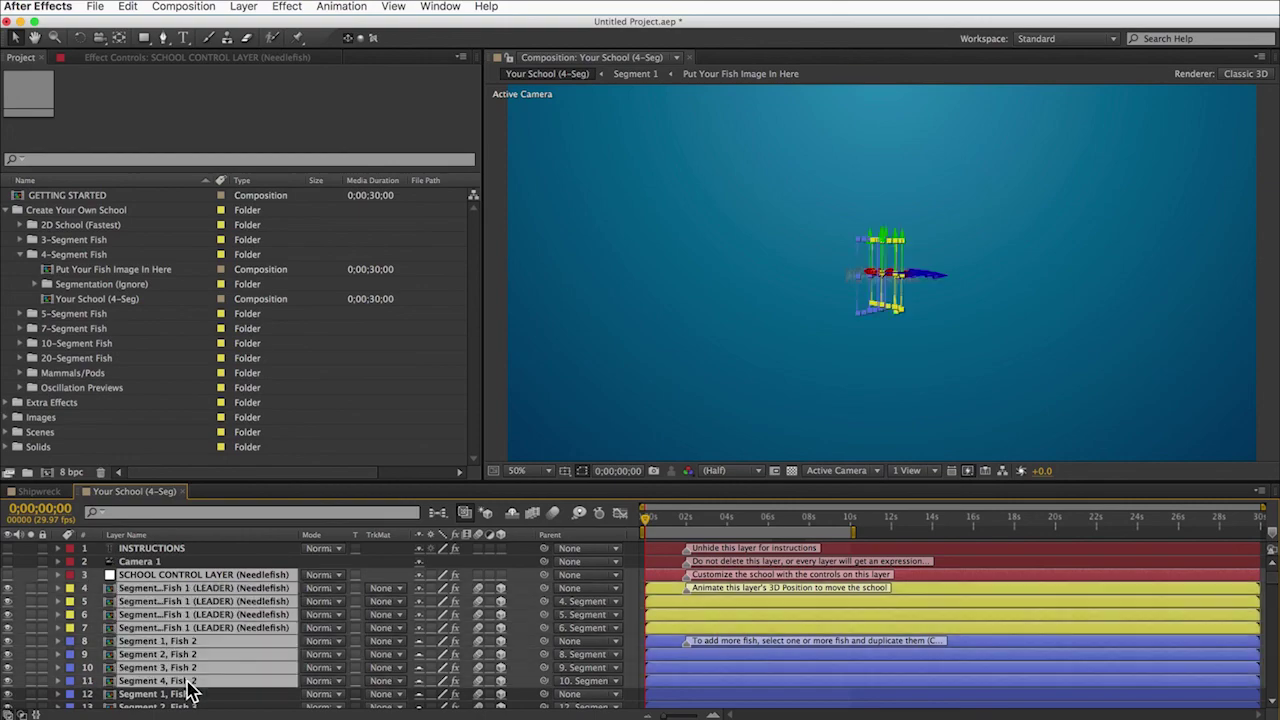
pyautogui.click(128, 7)
pyautogui.click(140, 89)
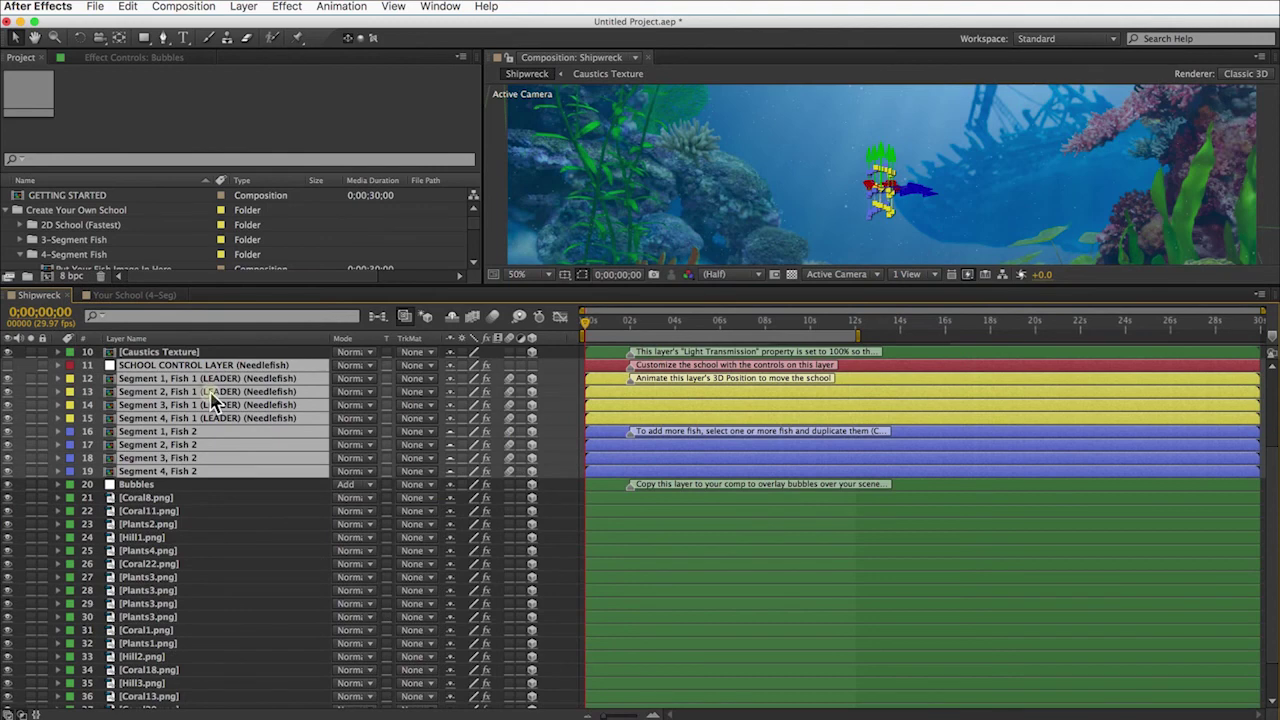
# Step: Reveal the pasted layers' expression errors and add "(Needlefish)" to the control layer reference in the delay line of Segment 1, Fish 2's Position expression
pyautogui.rightClick(212, 399)
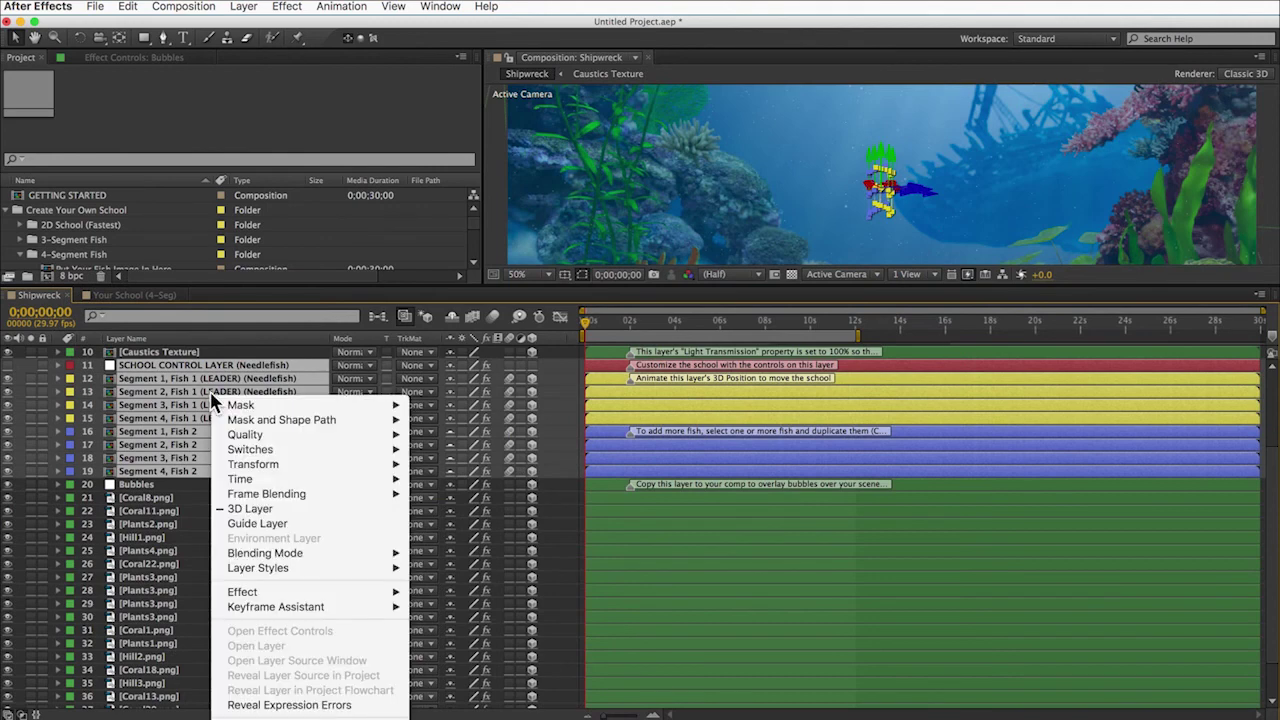
pyautogui.click(300, 705)
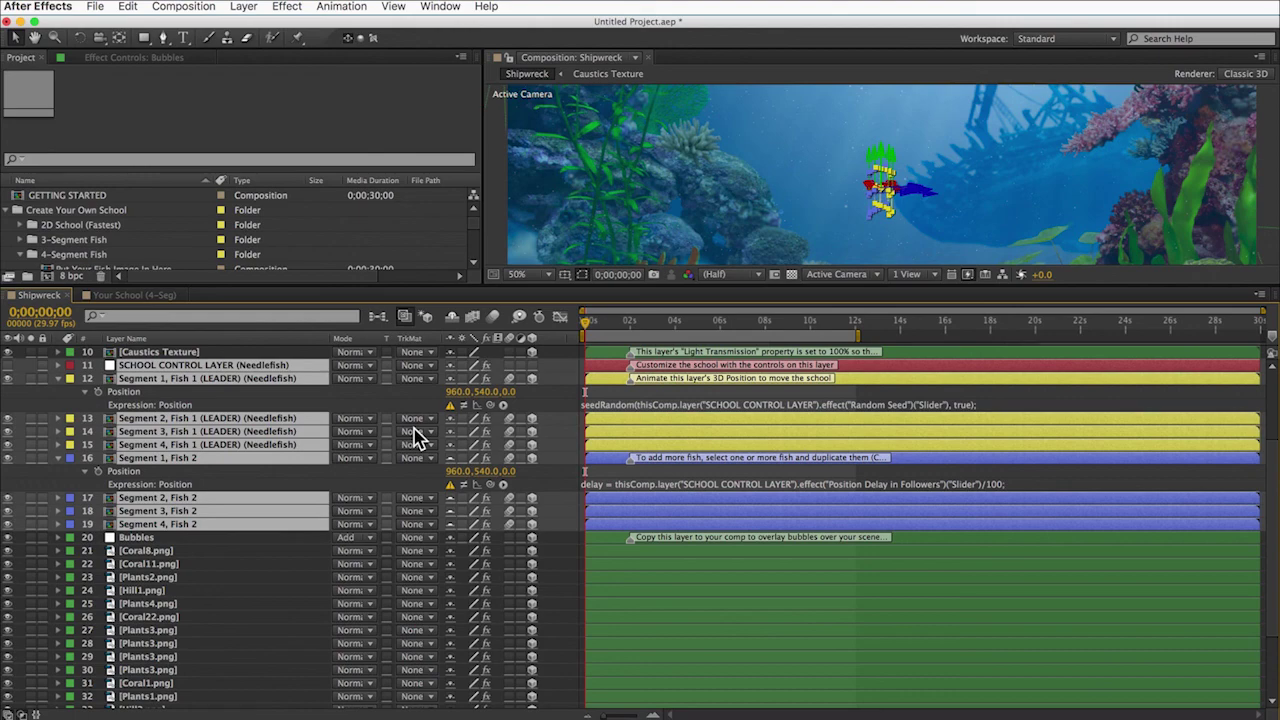
pyautogui.click(660, 484)
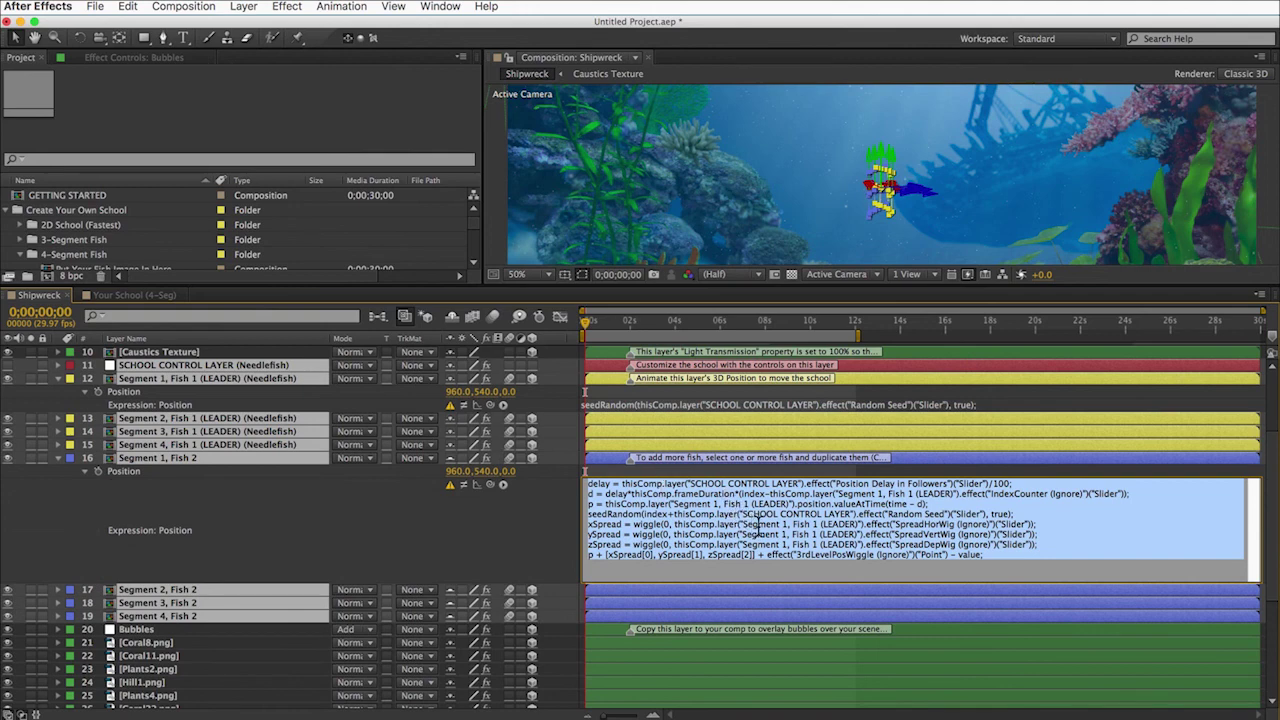
pyautogui.click(724, 488)
pyautogui.moveTo(688, 484); pyautogui.dragTo(797, 484)
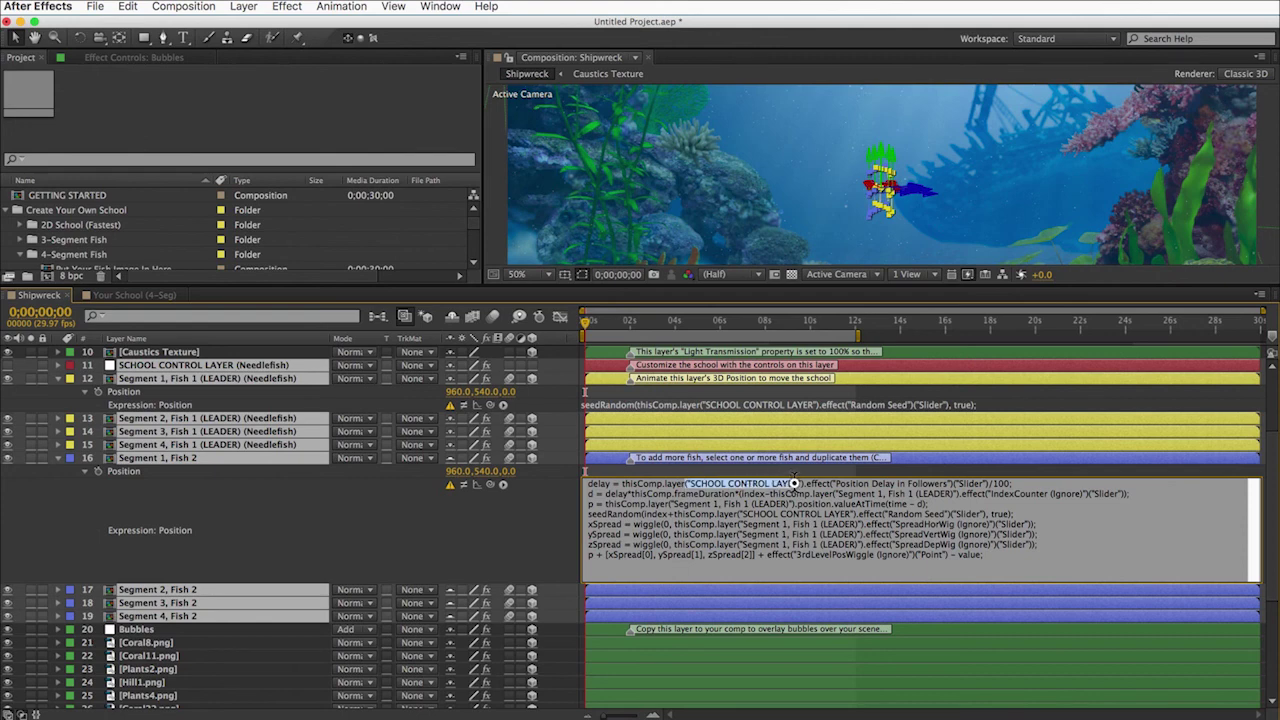
pyautogui.click(798, 484)
pyautogui.write('(Needlefish)')
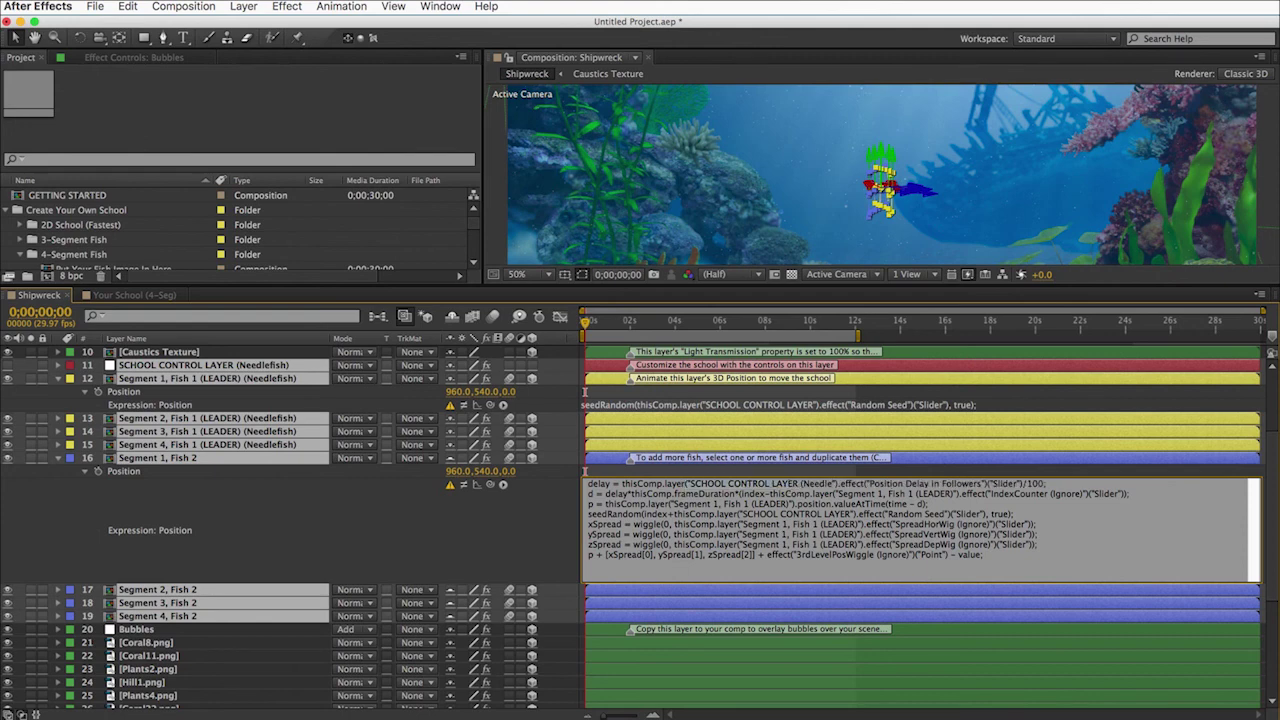
pyautogui.press('BackSpace')
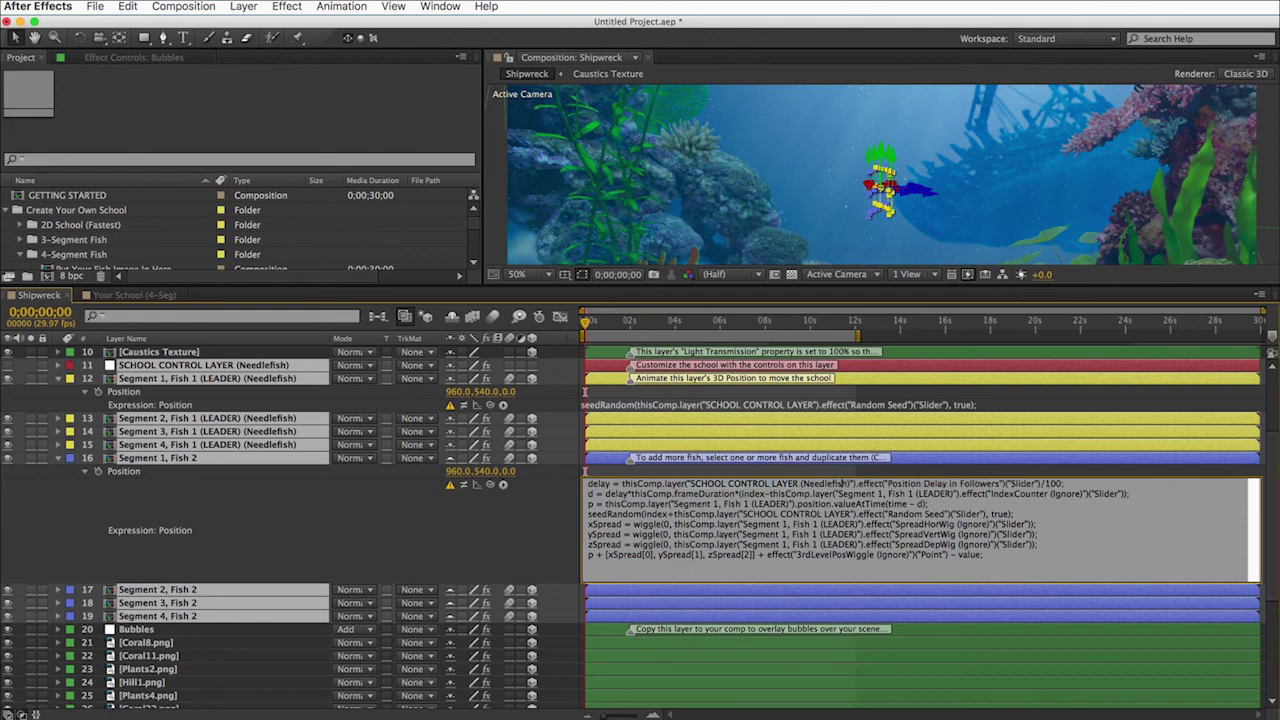
# Step: Add "(Needlefish)" to the remaining control layer and leader references in Segment 1, Fish 2's Position expression and apply it
pyautogui.moveTo(849, 484); pyautogui.dragTo(676, 506)
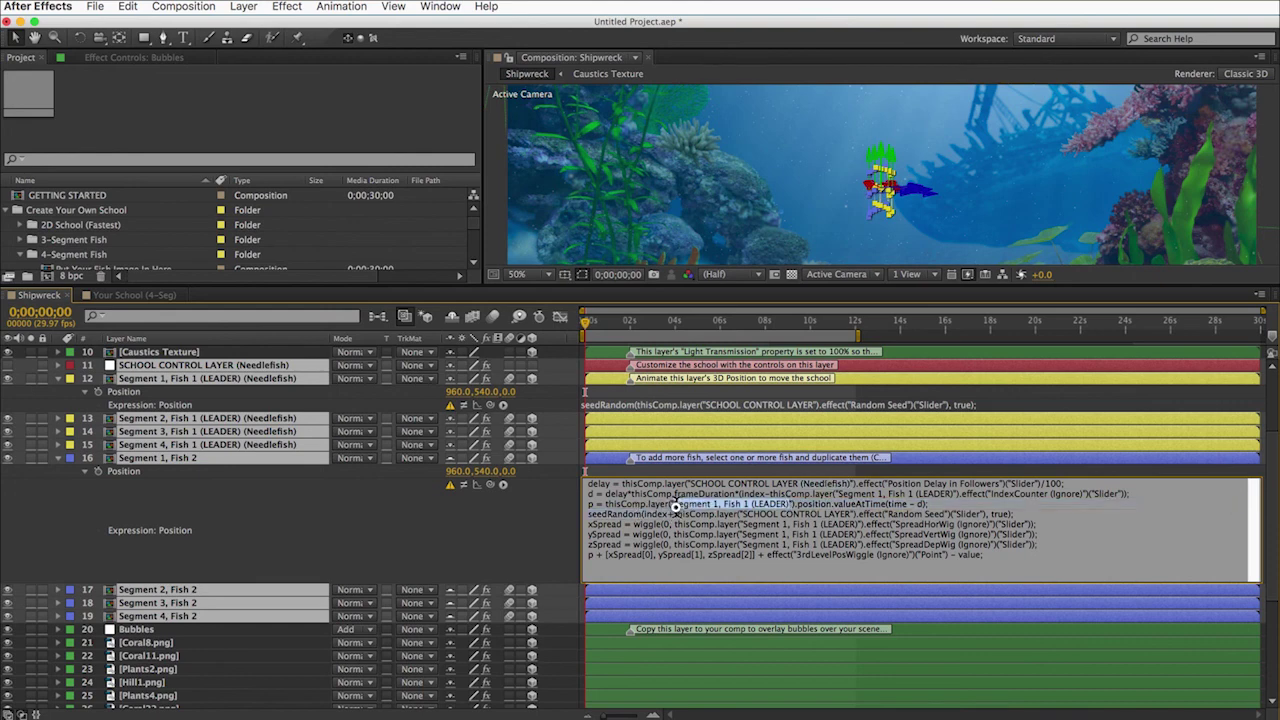
pyautogui.click(793, 505)
pyautogui.write('(Needlefish)')
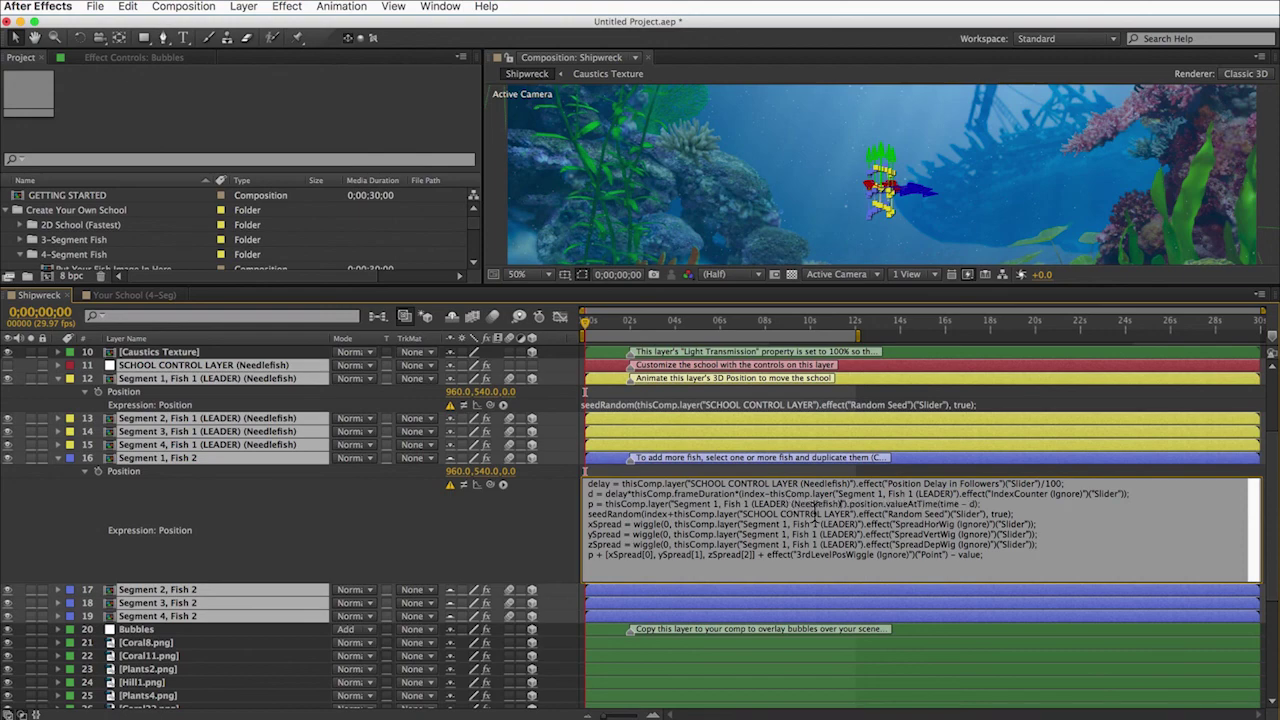
pyautogui.click(850, 514)
pyautogui.hotkey('ctrl', 'v')
pyautogui.click(856, 524)
pyautogui.hotkey('ctrl', 'v')
pyautogui.click(856, 534)
pyautogui.hotkey('ctrl', 'v')
pyautogui.click(856, 544)
pyautogui.hotkey('ctrl', 'v')
pyautogui.press('KP_Enter')
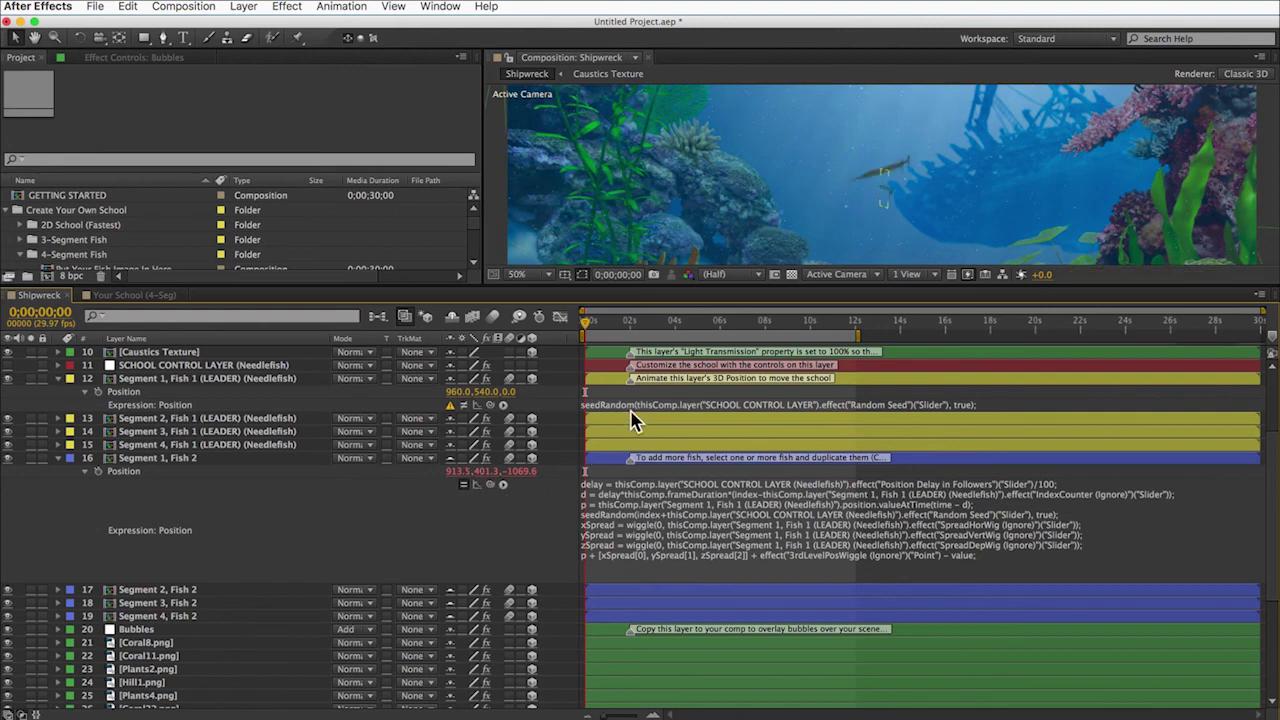
# Step: Duplicate the four Fish 2 segment layers as Fish 3 and move the copies below the Fish 2 layers
pyautogui.click(243, 458)
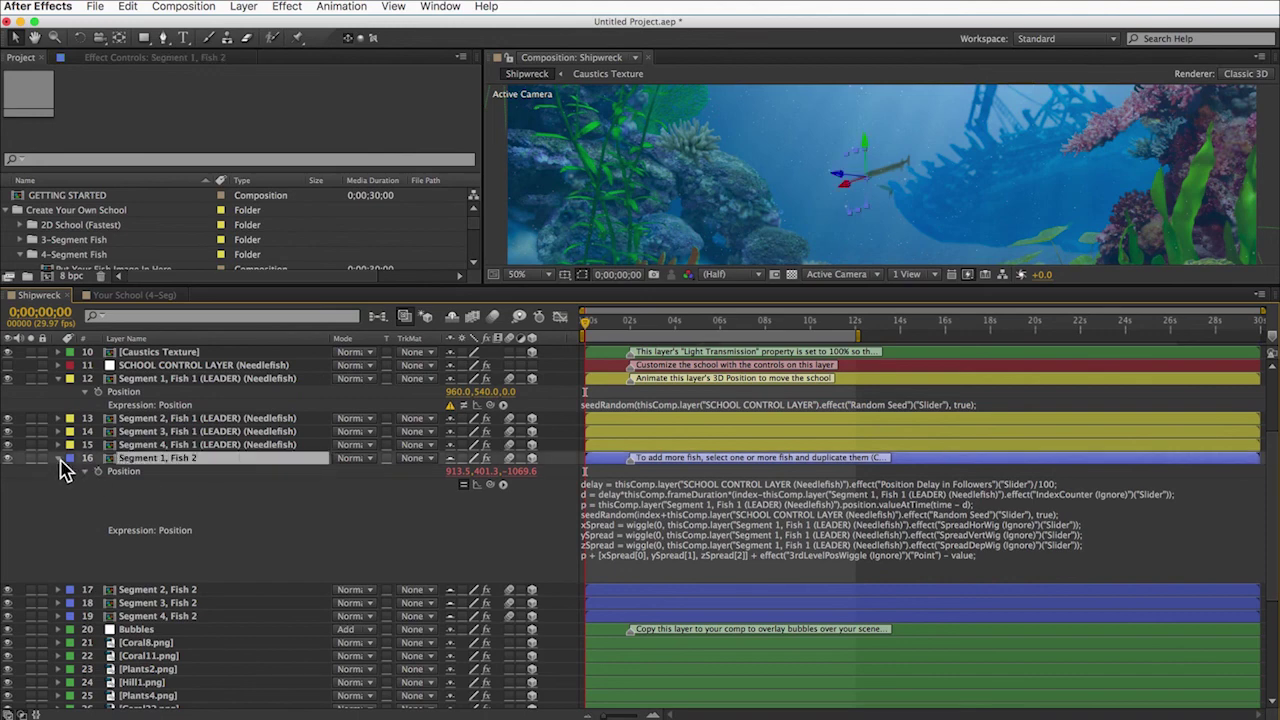
pyautogui.press('e')
pyautogui.press('e')
pyautogui.keyDown('shift'); pyautogui.click(157, 497); pyautogui.keyUp('shift')
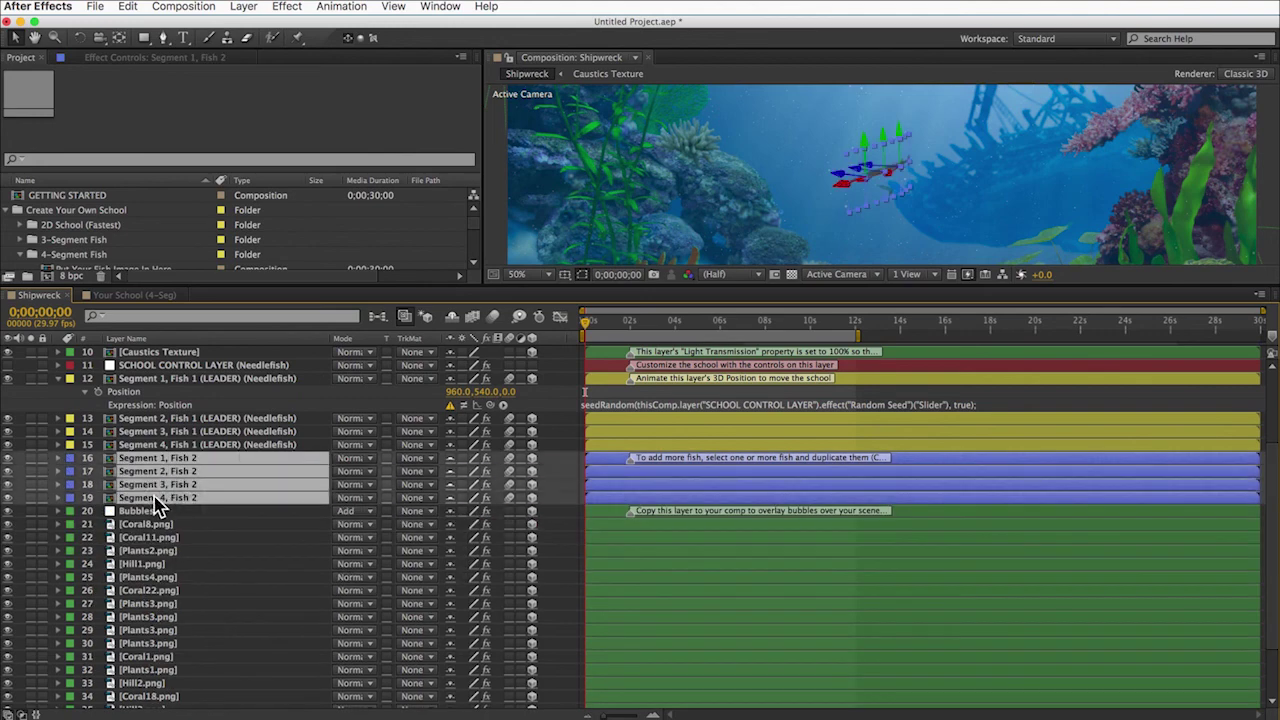
pyautogui.press('super+d')
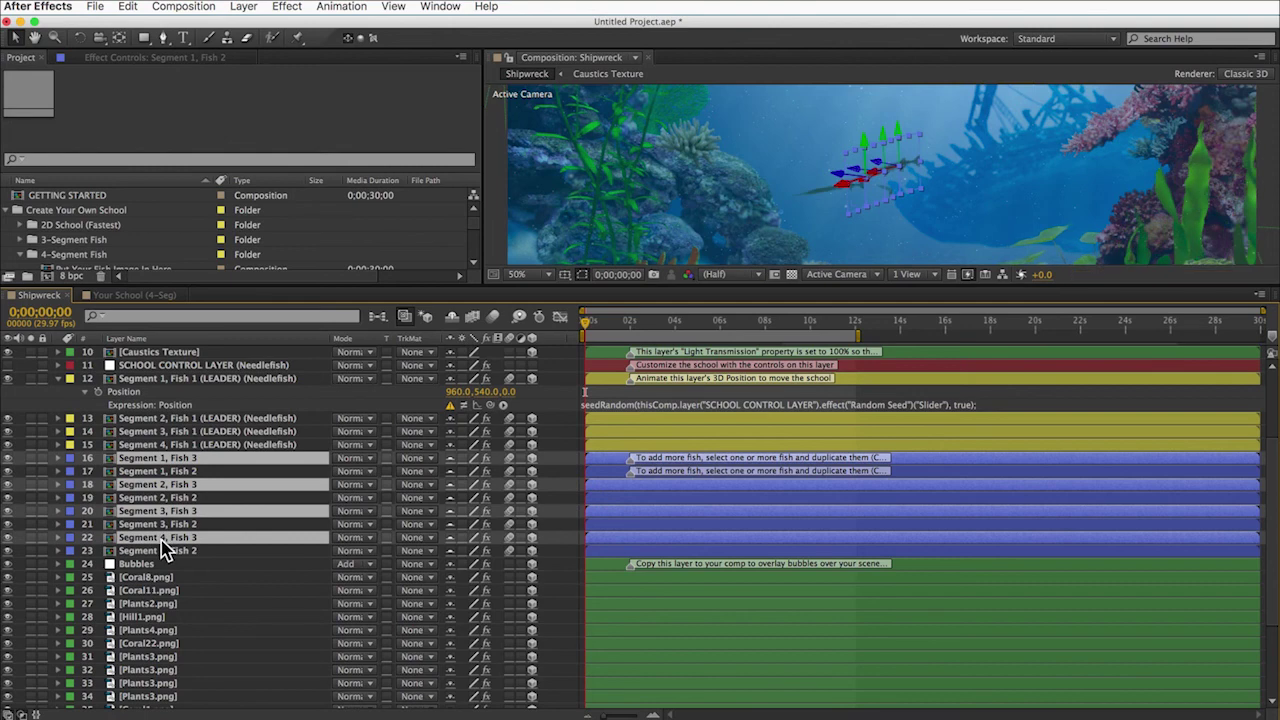
pyautogui.moveTo(160, 557); pyautogui.dragTo(164, 561)
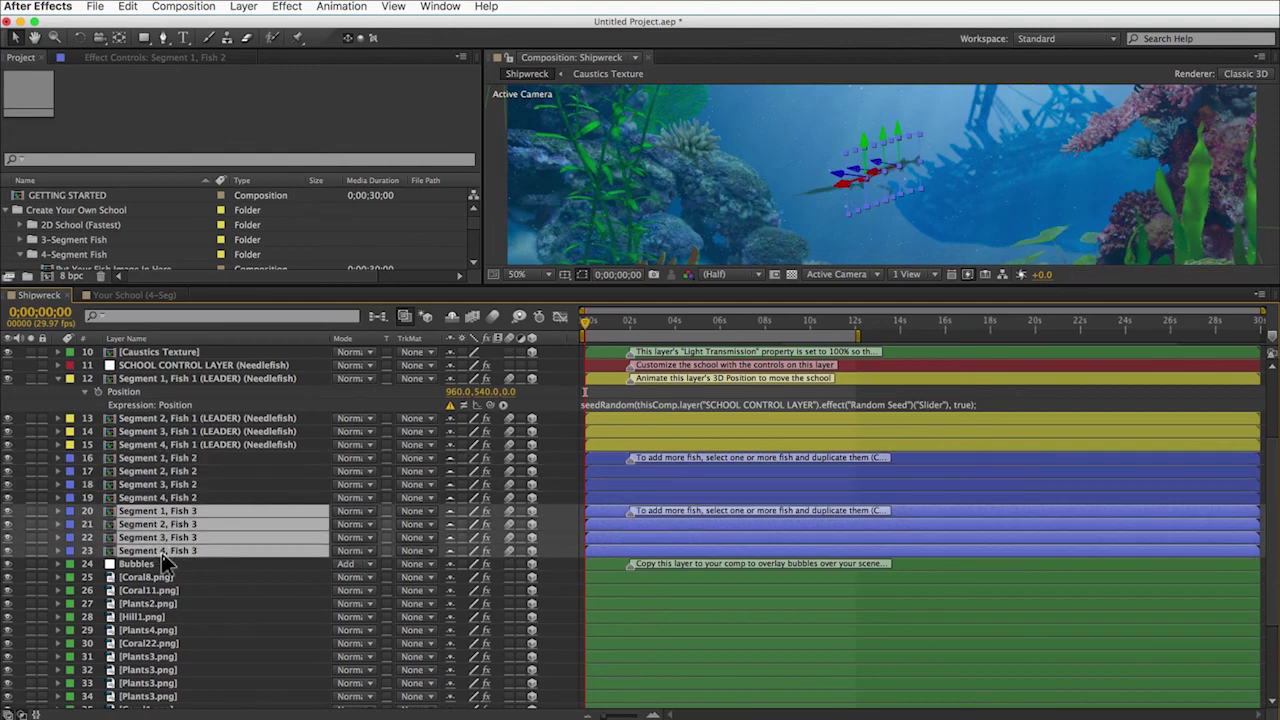